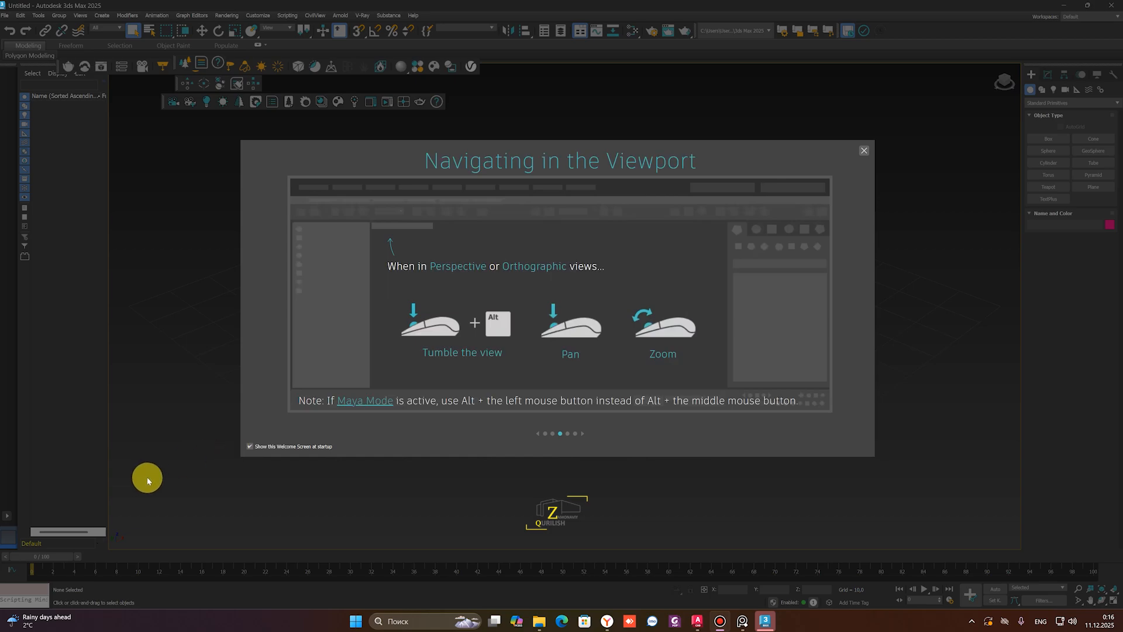
Turn off showing the Welcome Screen at startup, then dismiss it and the Security Messages window
click(250, 447)
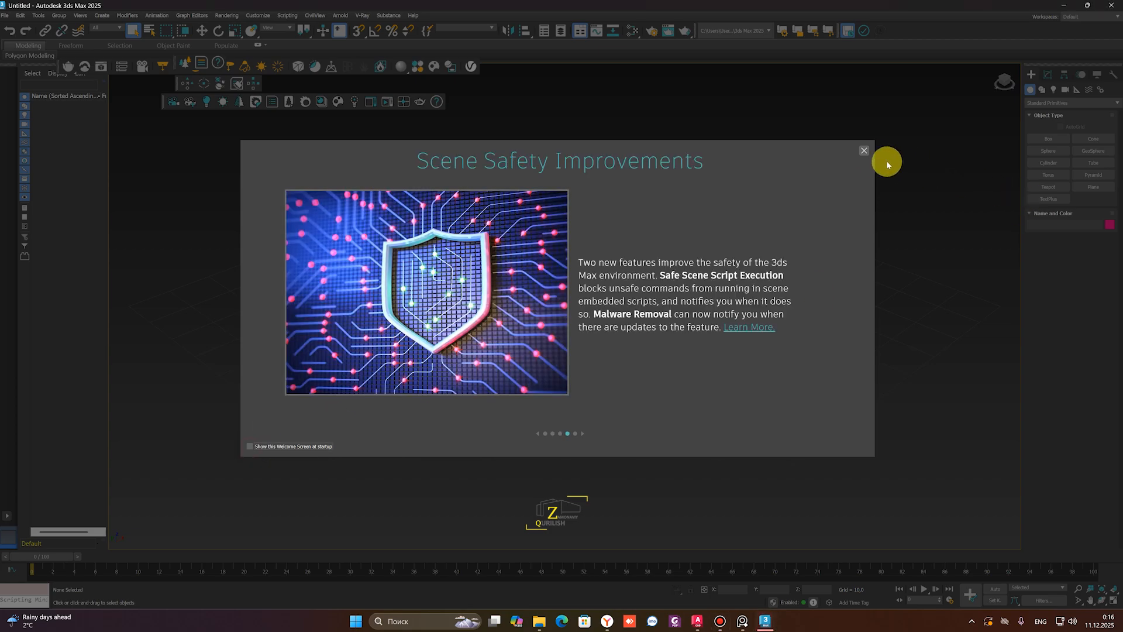
click(863, 151)
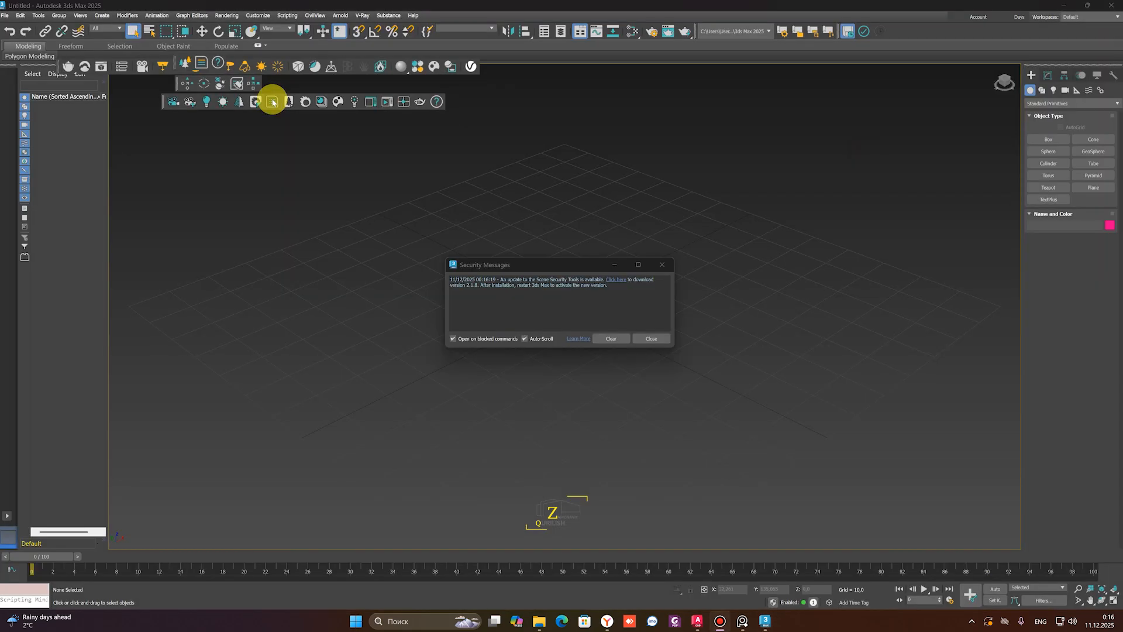
click(649, 339)
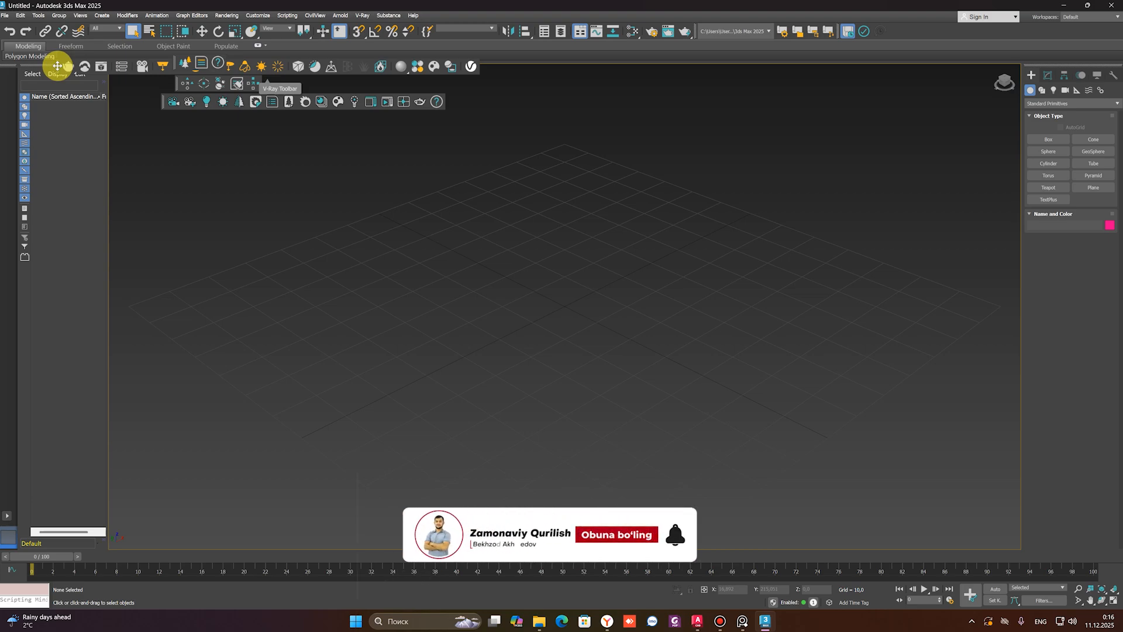
Hide the V-Ray toolbar and dock the three remaining floating toolbars vertically along the window's left edge
right_click(61, 67)
click(81, 73)
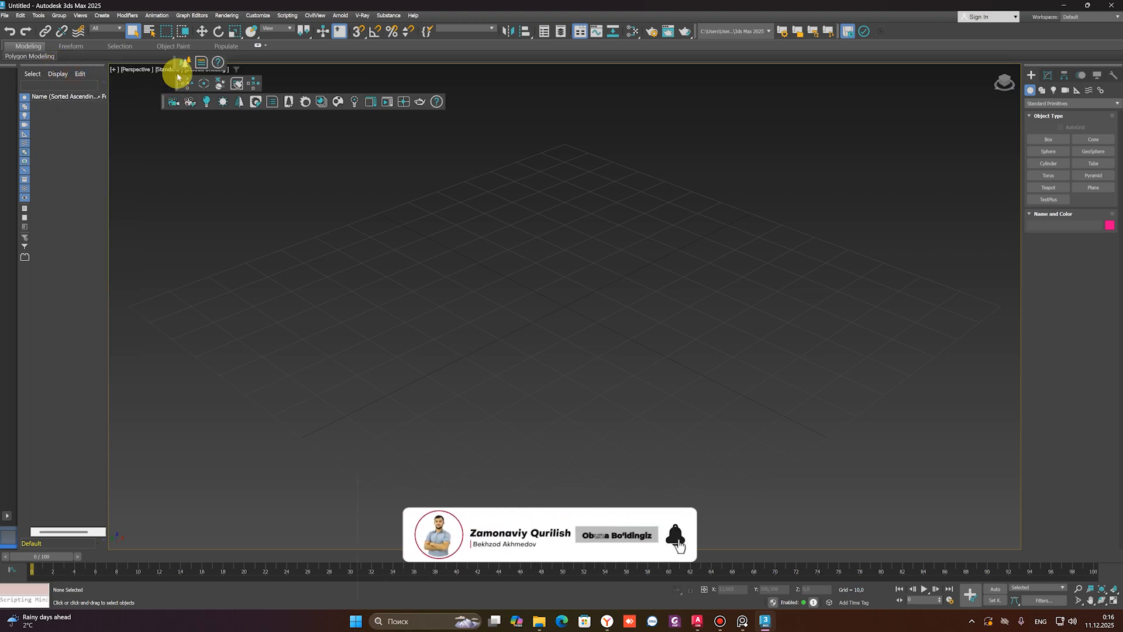
drag(177, 75, 10, 76)
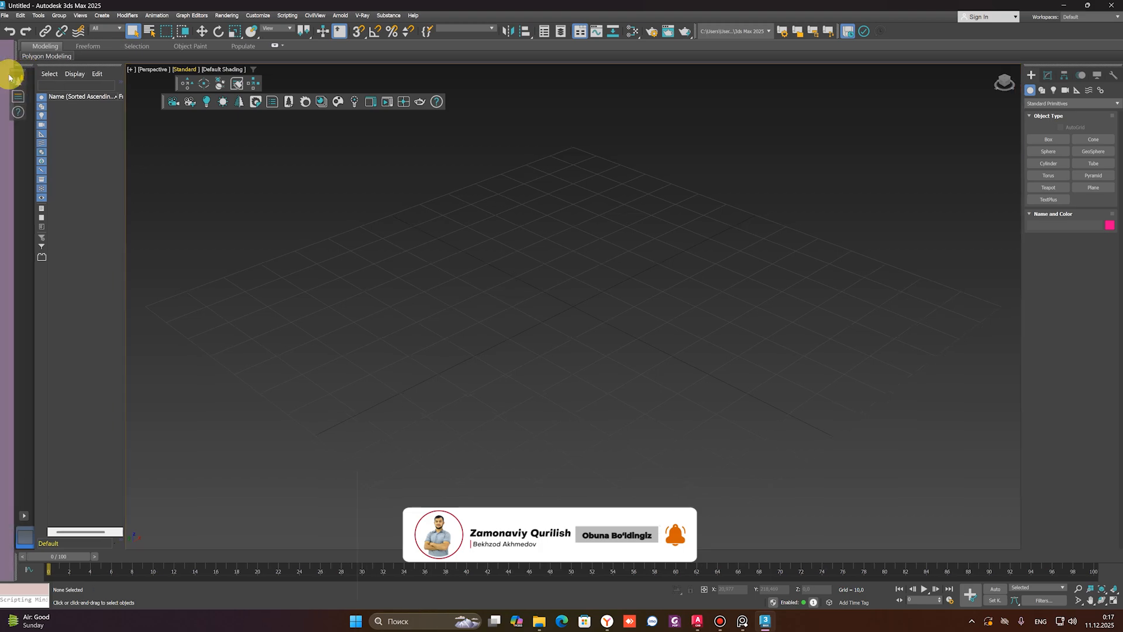
drag(176, 82, 3, 104)
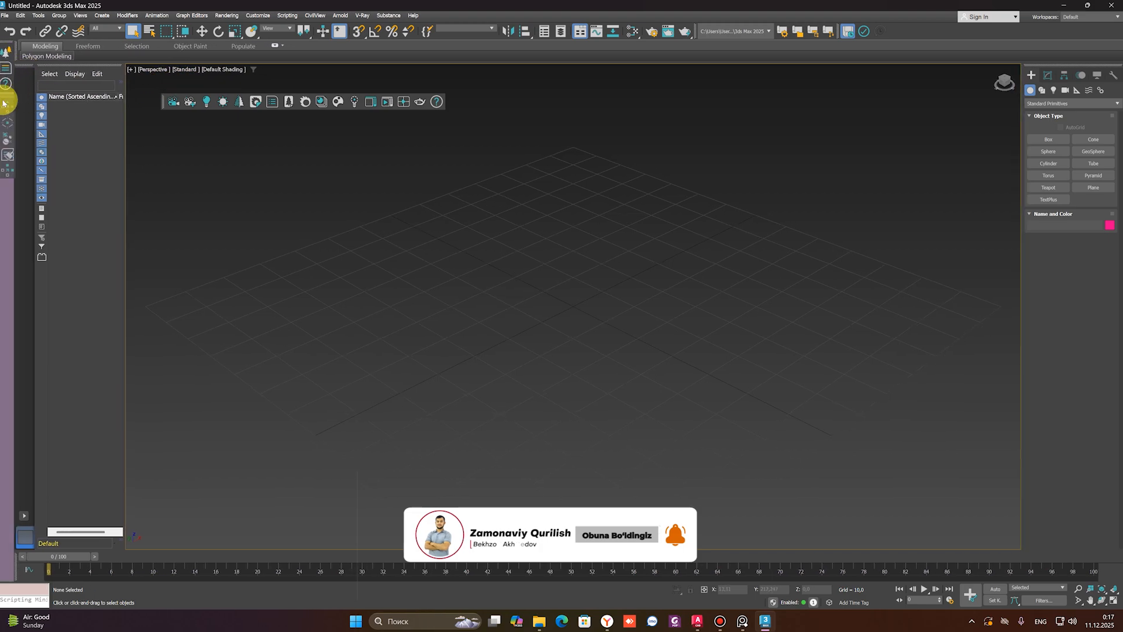
drag(164, 102, 3, 197)
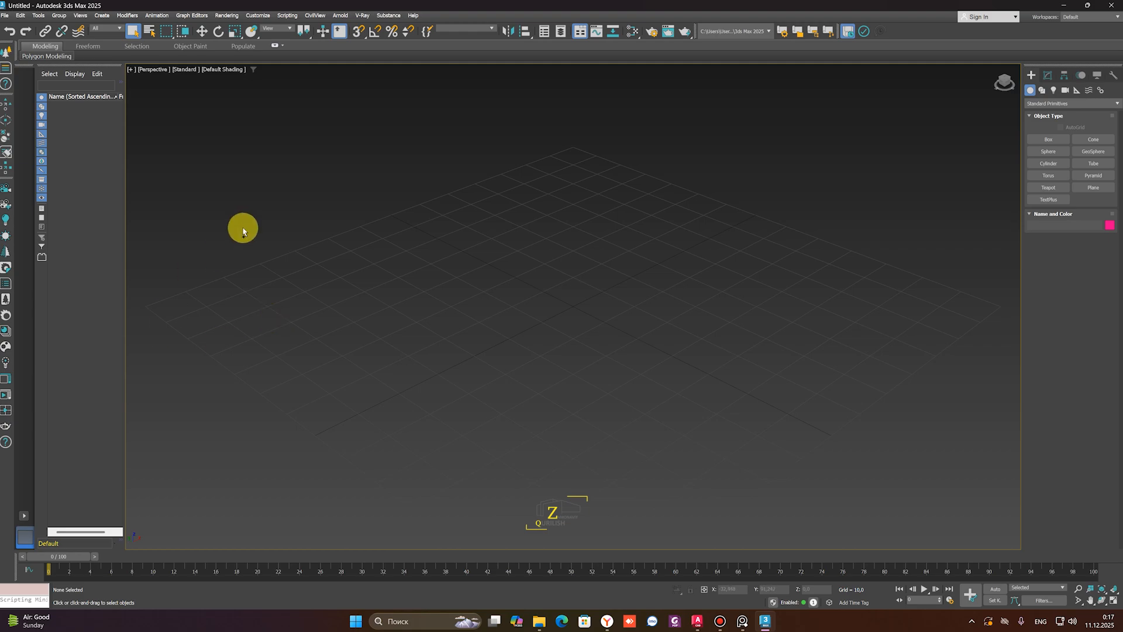
Hide the Scene Explorer panel beside the viewport
key(Print)
key(Escape)
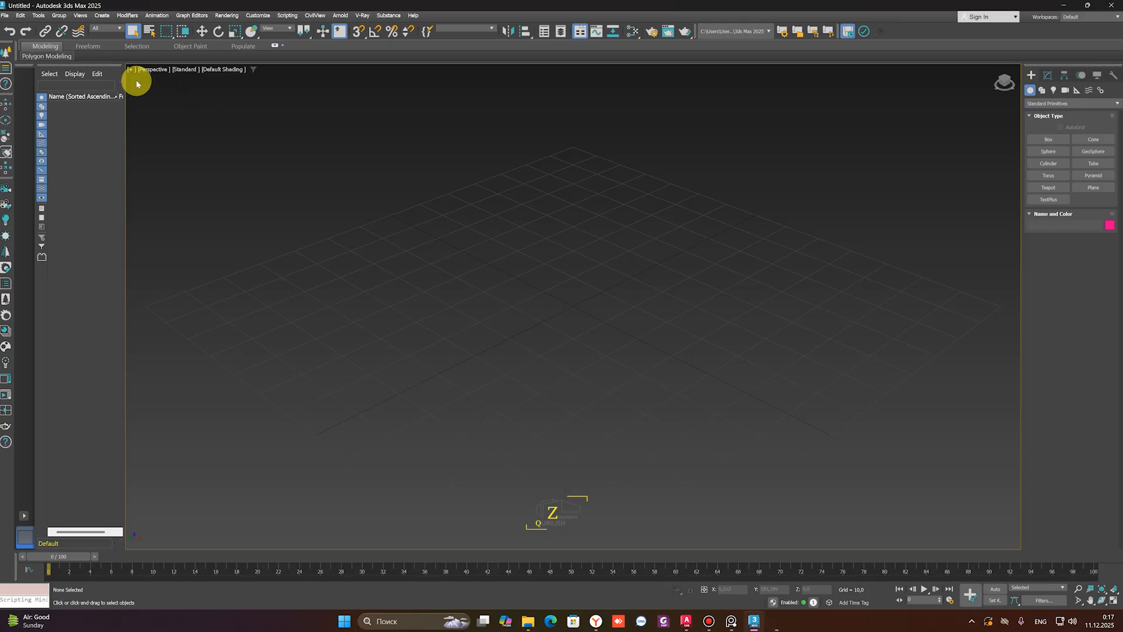
right_click(100, 66)
click(134, 71)
Start a screenshot capture covering the program window and outline the menu bar with a red rectangle
key(Print)
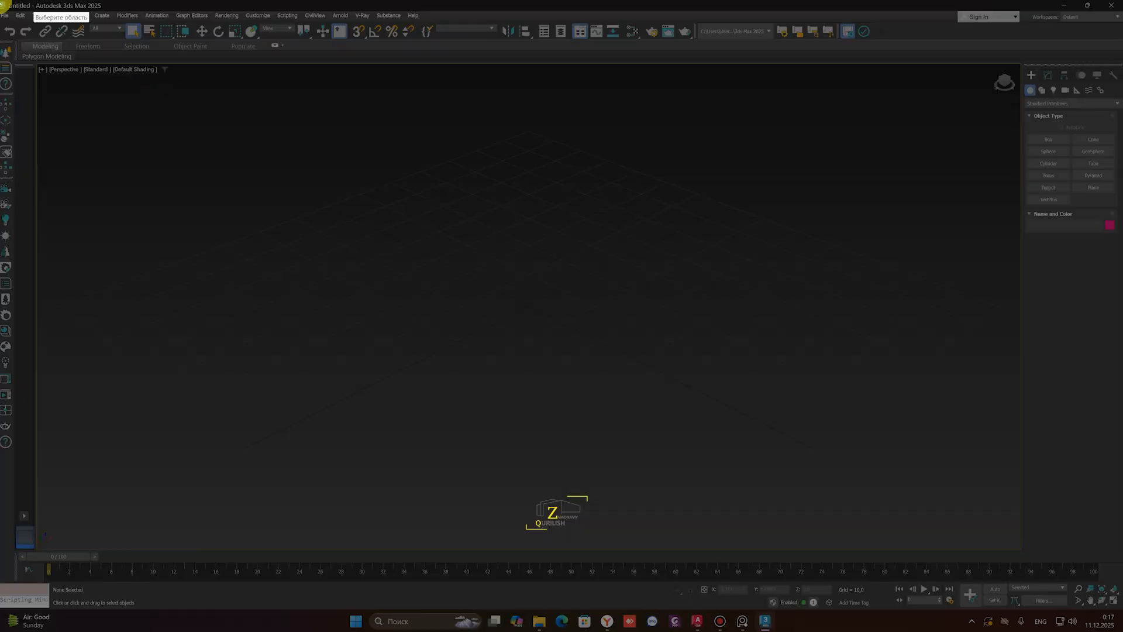
key(Escape)
drag(1120, 630, 1122, 609)
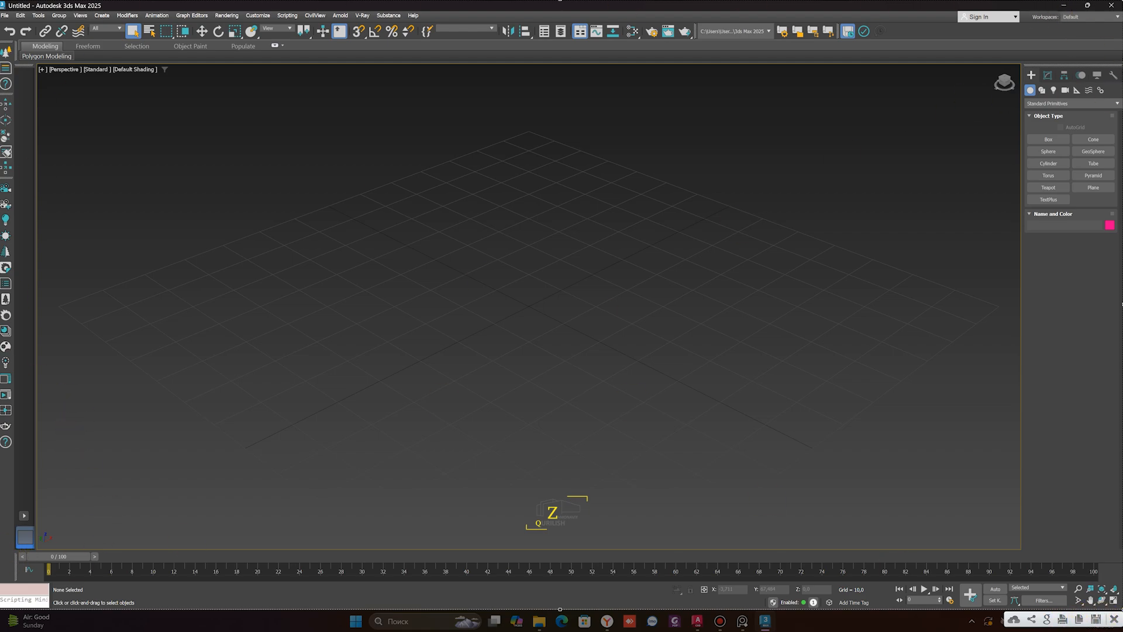
mouse_move(1, 7)
mouse_down()
mouse_move(531, 49)
mouse_move(682, 31)
mouse_move(468, 25)
mouse_up()
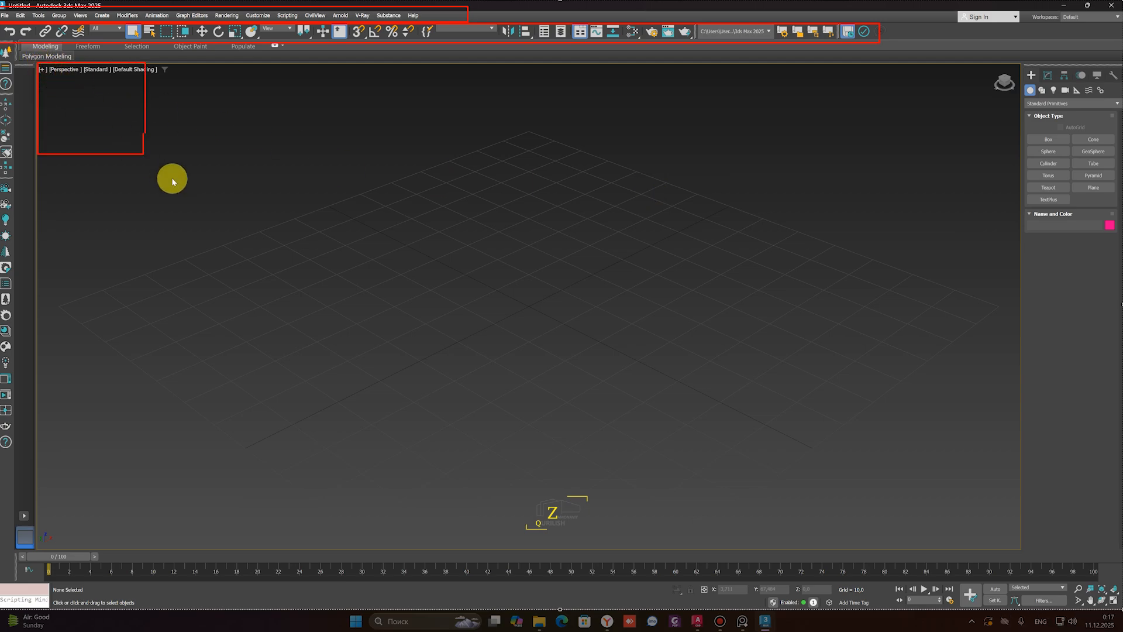
Outline the viewport, command panel, timeline and animation playback controls with red rectangles on the screenshot
drag(173, 182, 141, 164)
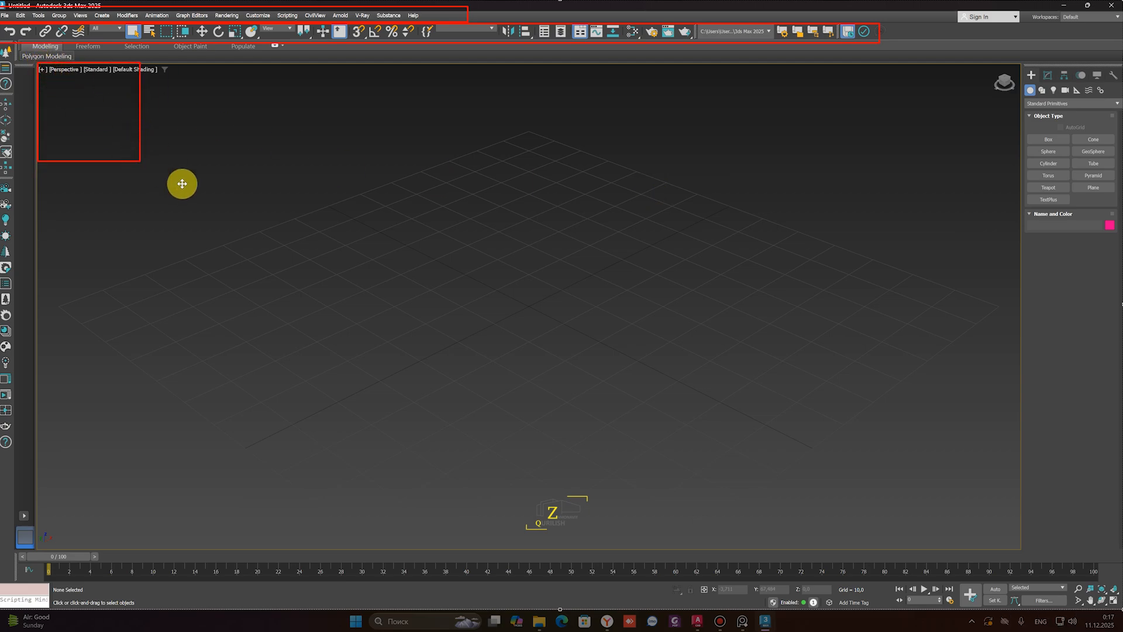
key(ctrl+z)
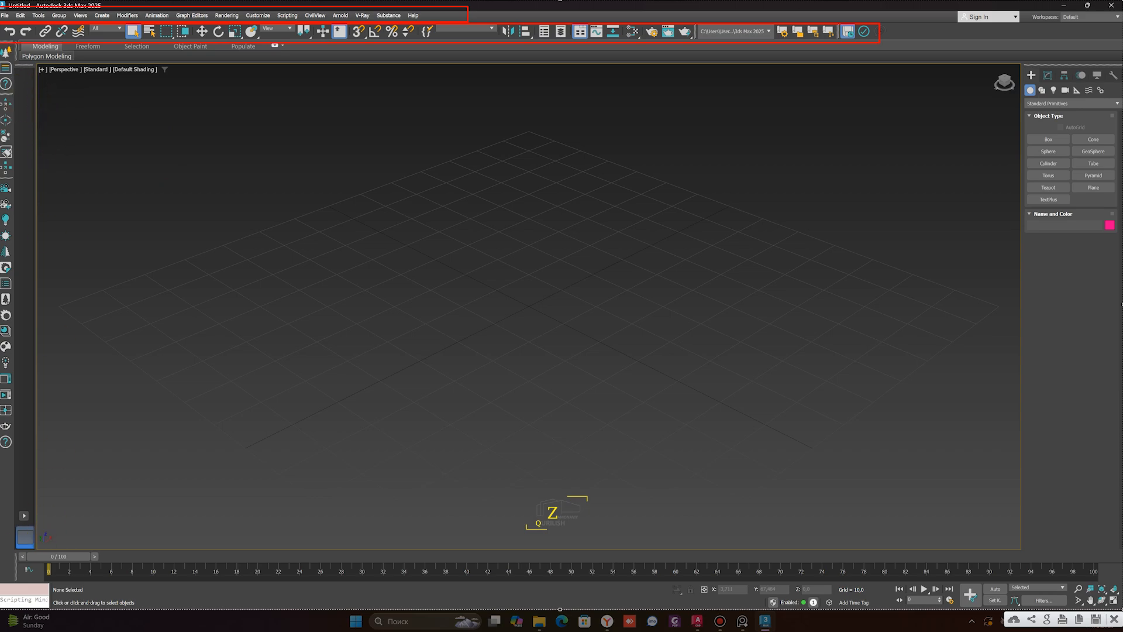
mouse_move(38, 66)
mouse_down()
mouse_move(789, 547)
mouse_move(1019, 548)
mouse_up()
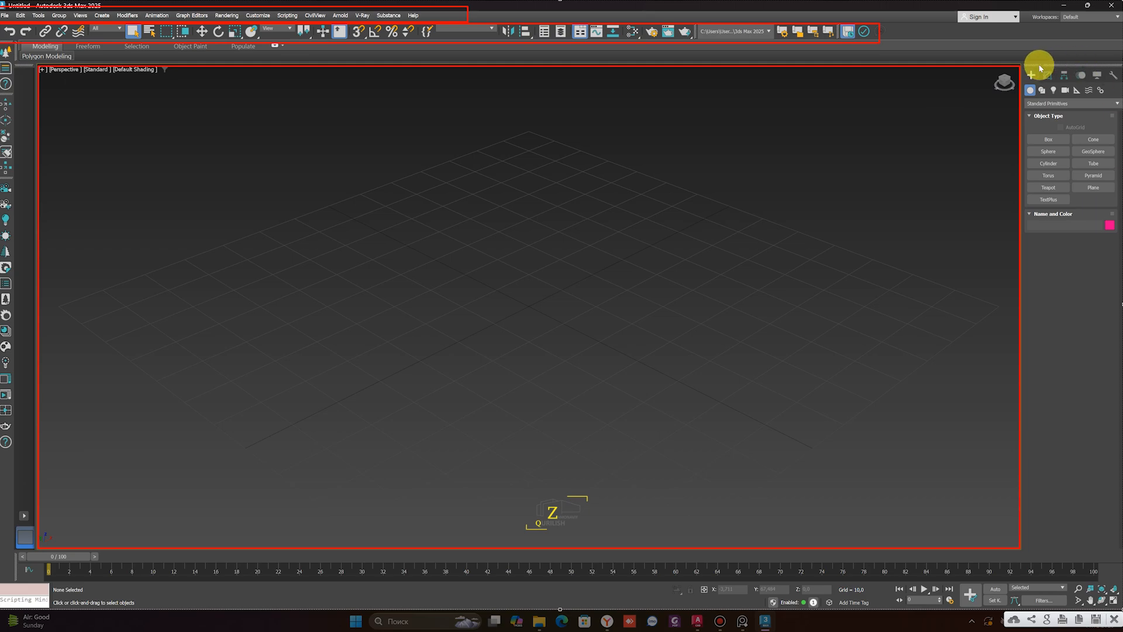
mouse_move(1022, 65)
mouse_down()
mouse_move(1098, 257)
mouse_move(1121, 544)
mouse_up()
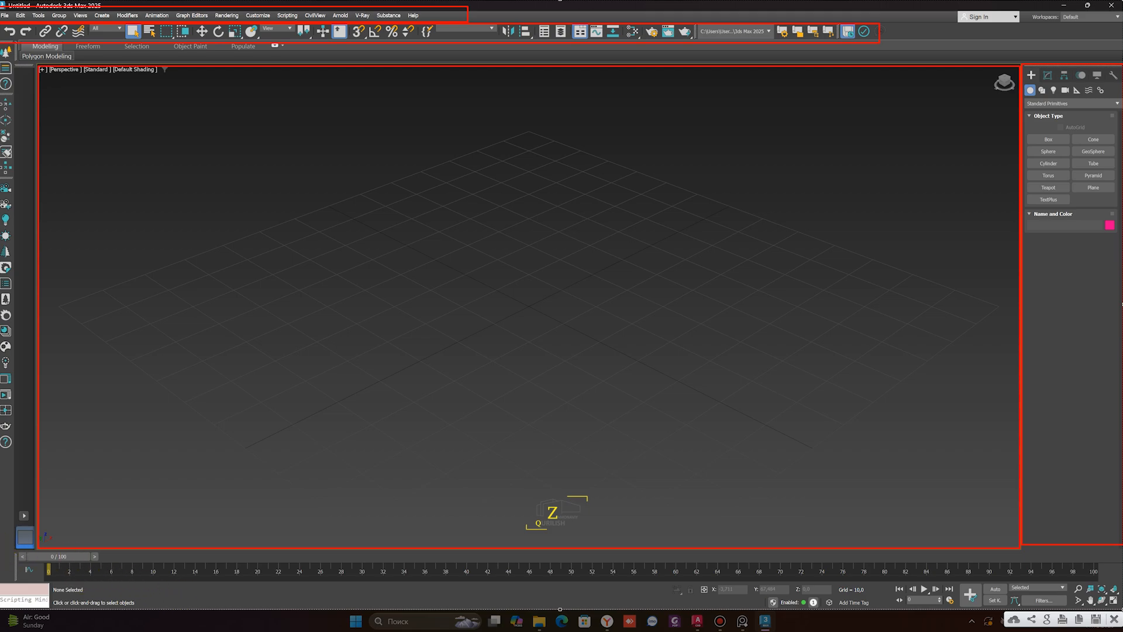
mouse_move(41, 547)
mouse_down()
mouse_move(176, 584)
mouse_move(895, 554)
mouse_move(1119, 581)
mouse_up()
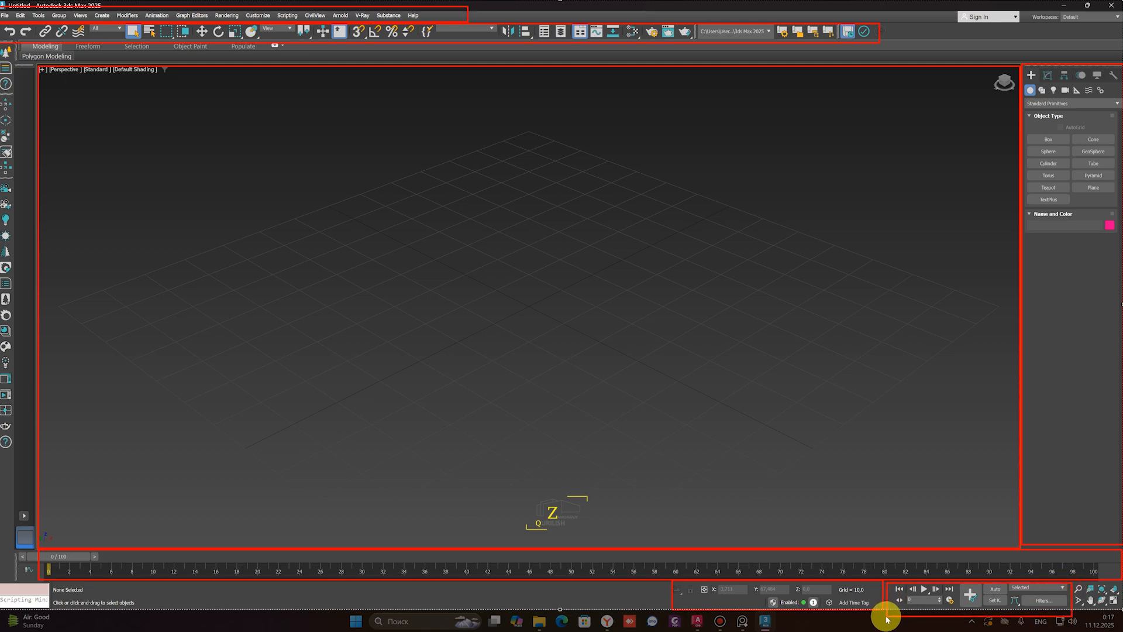
drag(884, 612, 884, 611)
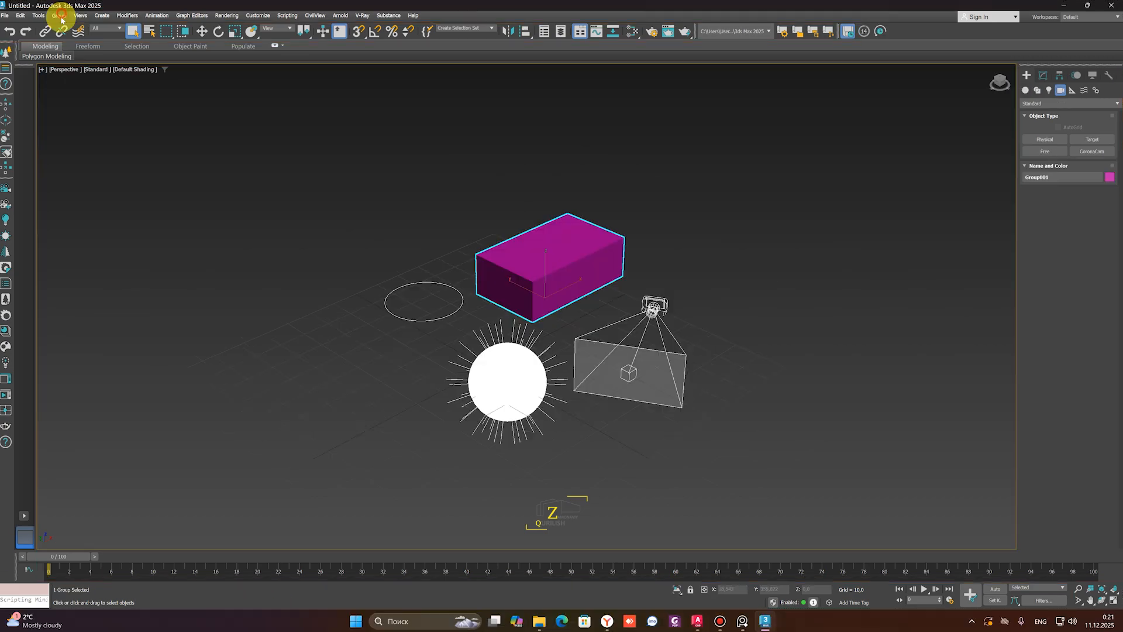
Open the selected group recursively and select its bracket helper with the selection filter set to Helpers
click(58, 16)
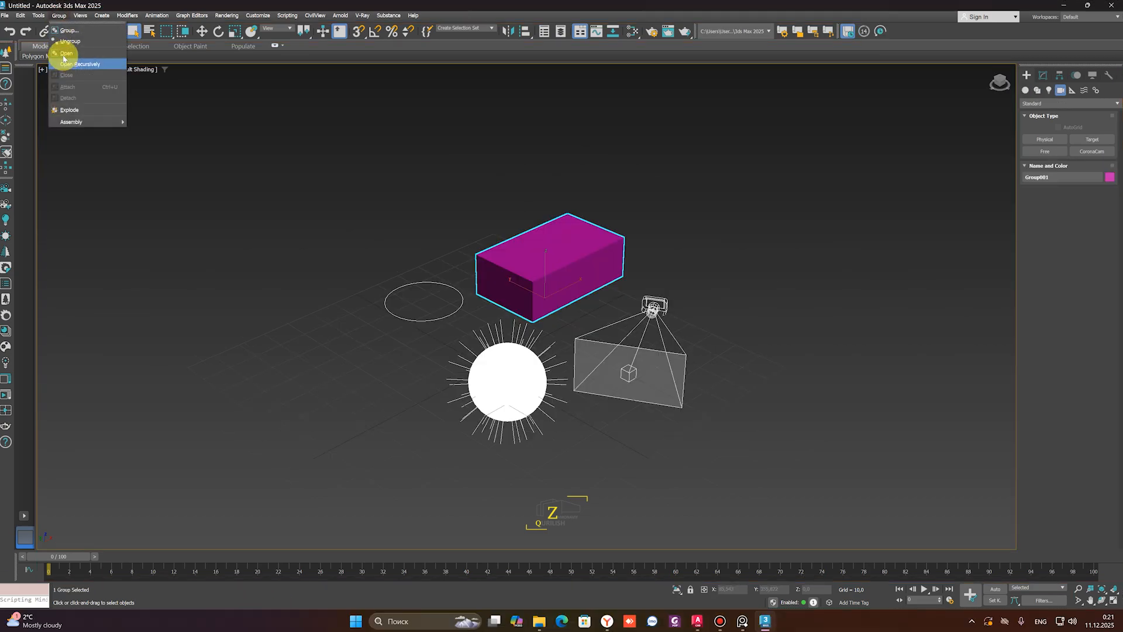
click(75, 64)
click(105, 28)
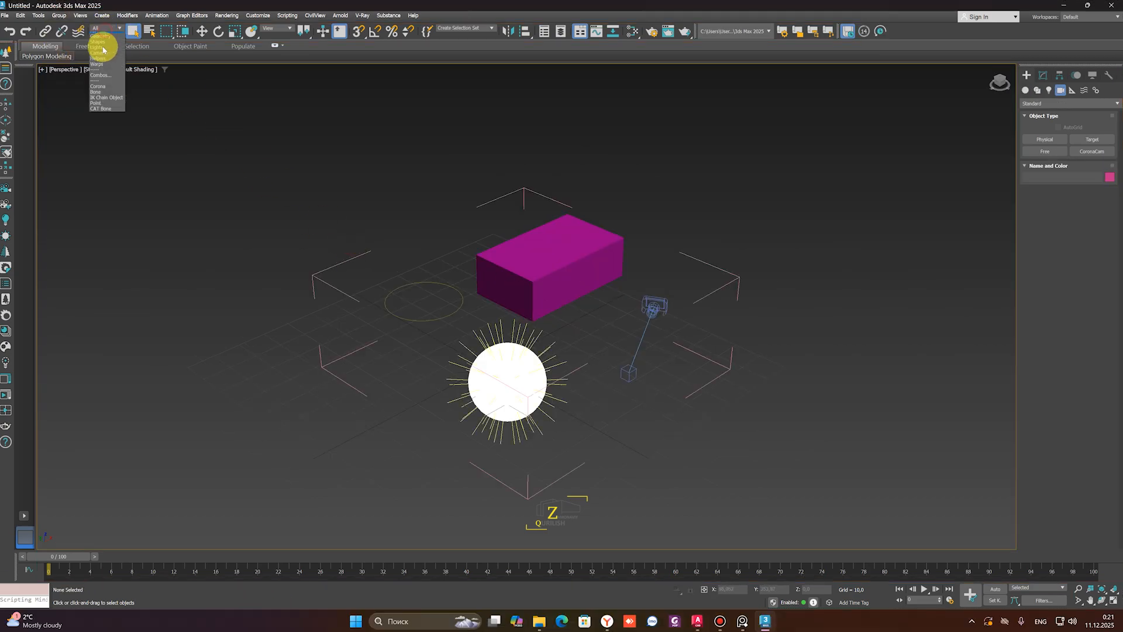
click(98, 63)
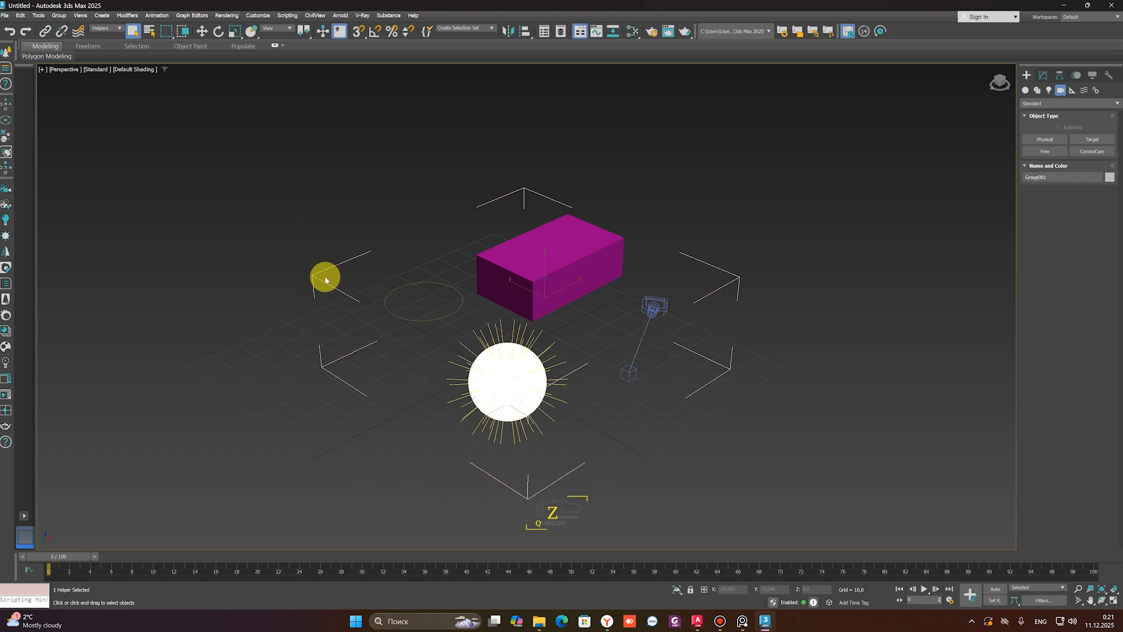
drag(345, 223, 304, 338)
Reset the selection filter to All and create a physical camera from the current perspective view
click(105, 27)
click(99, 35)
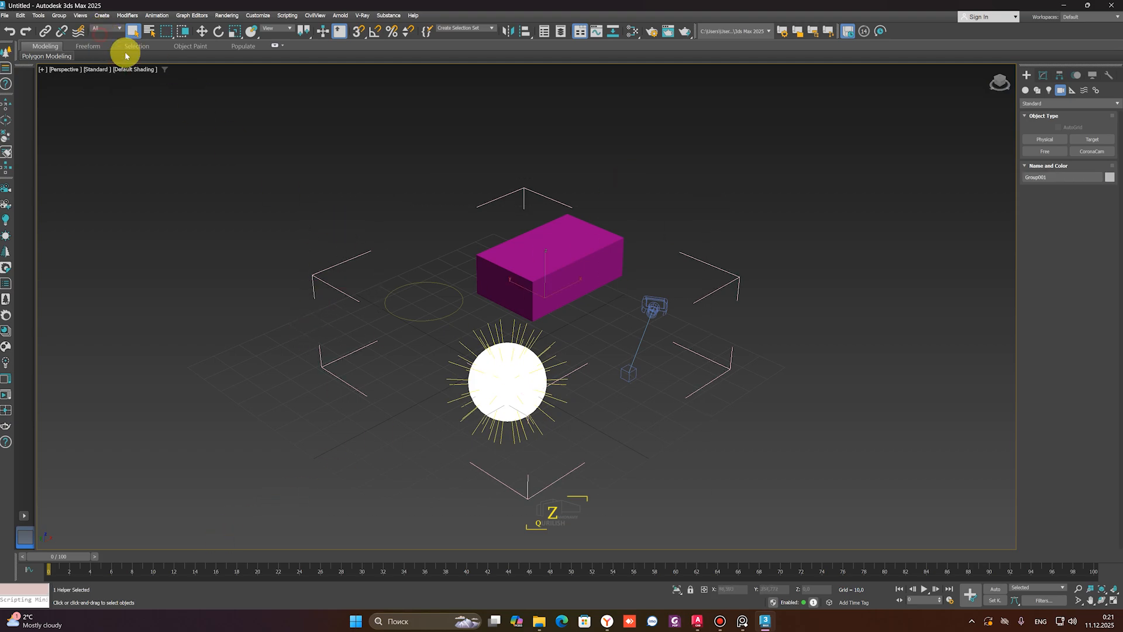
click(248, 104)
scroll(613, 231, down, 5)
key(ctrl+a)
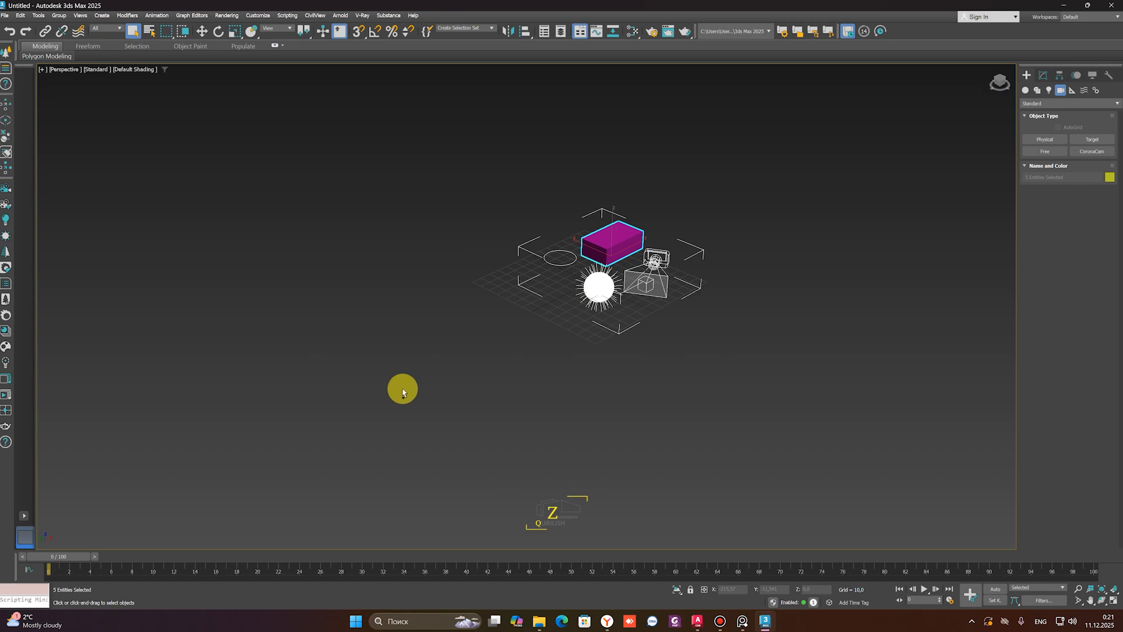
key(ctrl+c)
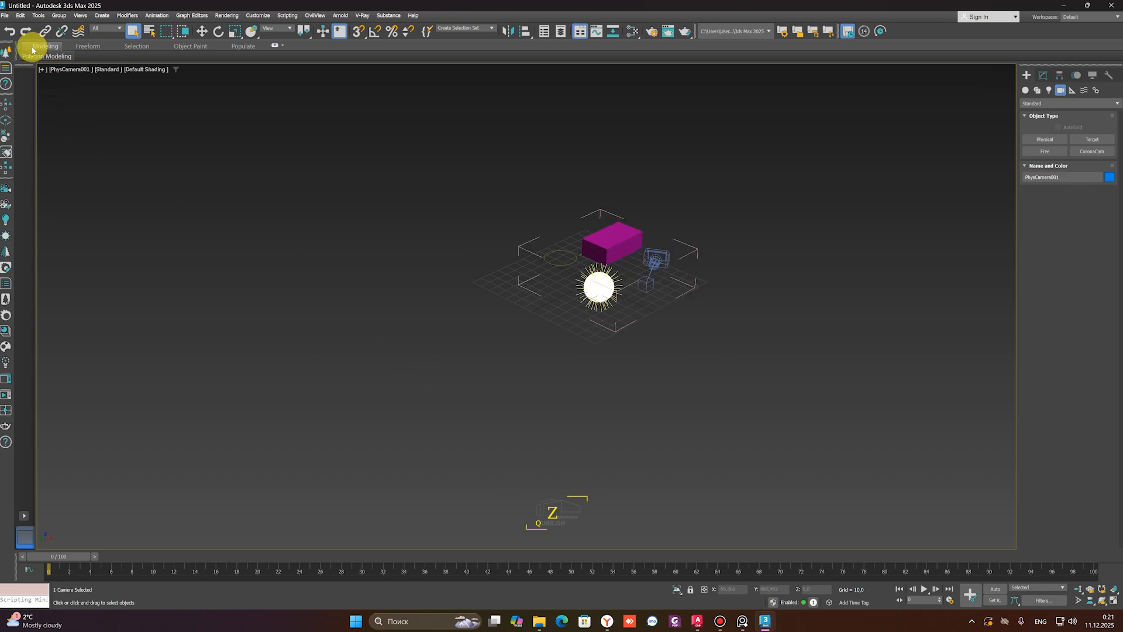
Select all objects, close the open group and ungroup it into separate objects
key(ctrl+a)
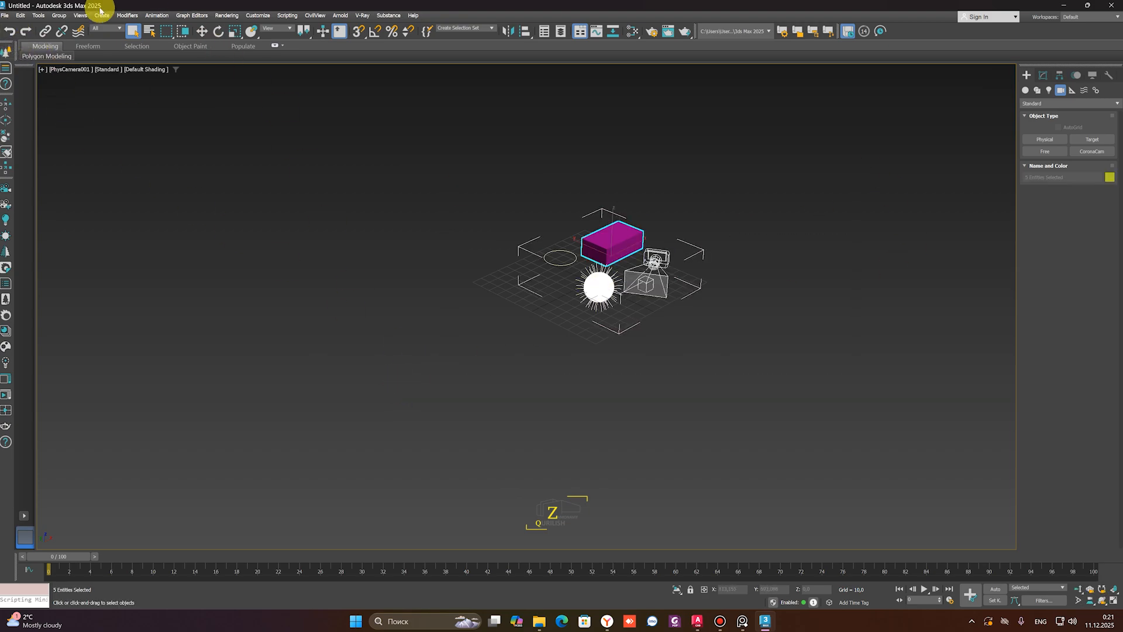
click(59, 15)
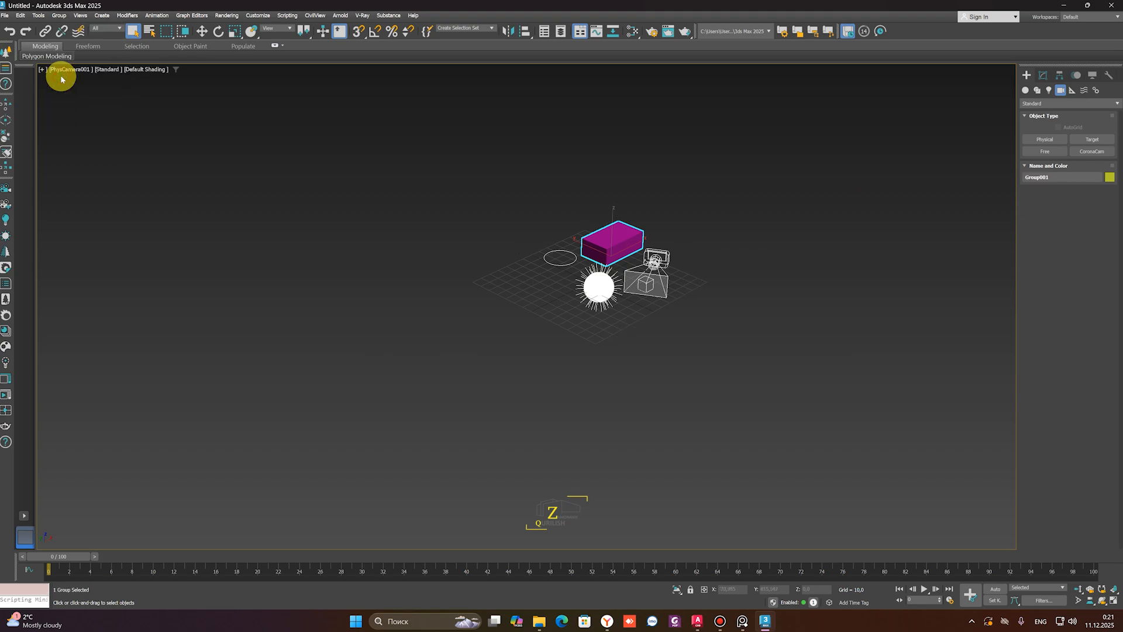
click(58, 15)
click(66, 41)
click(709, 278)
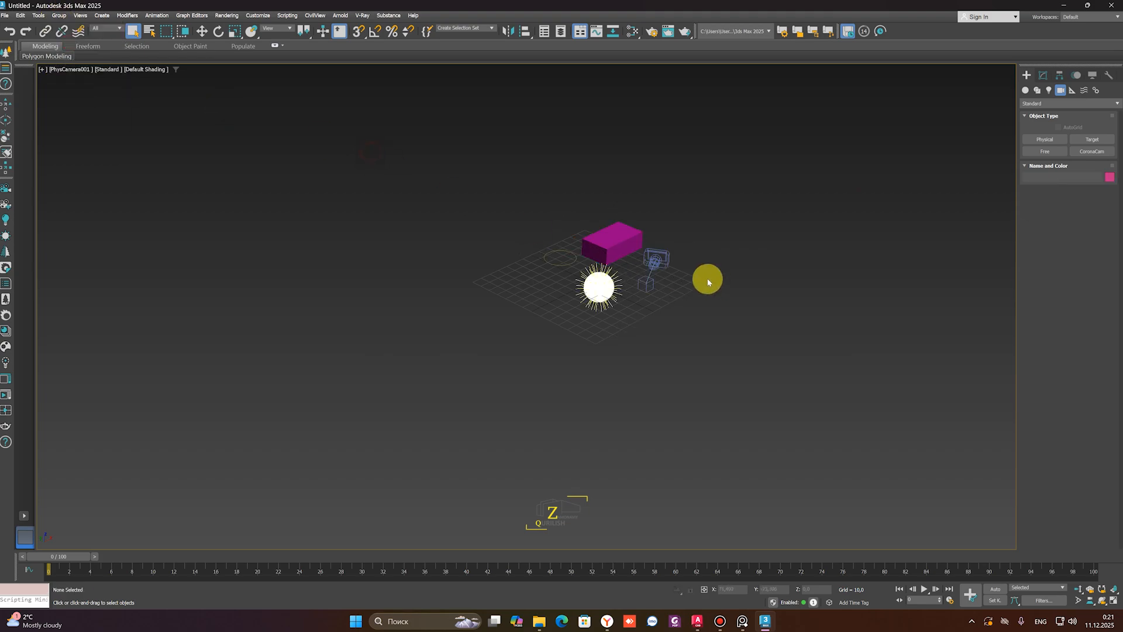
Select Circle001 by name from the scene's object list, and clear the selection
click(150, 34)
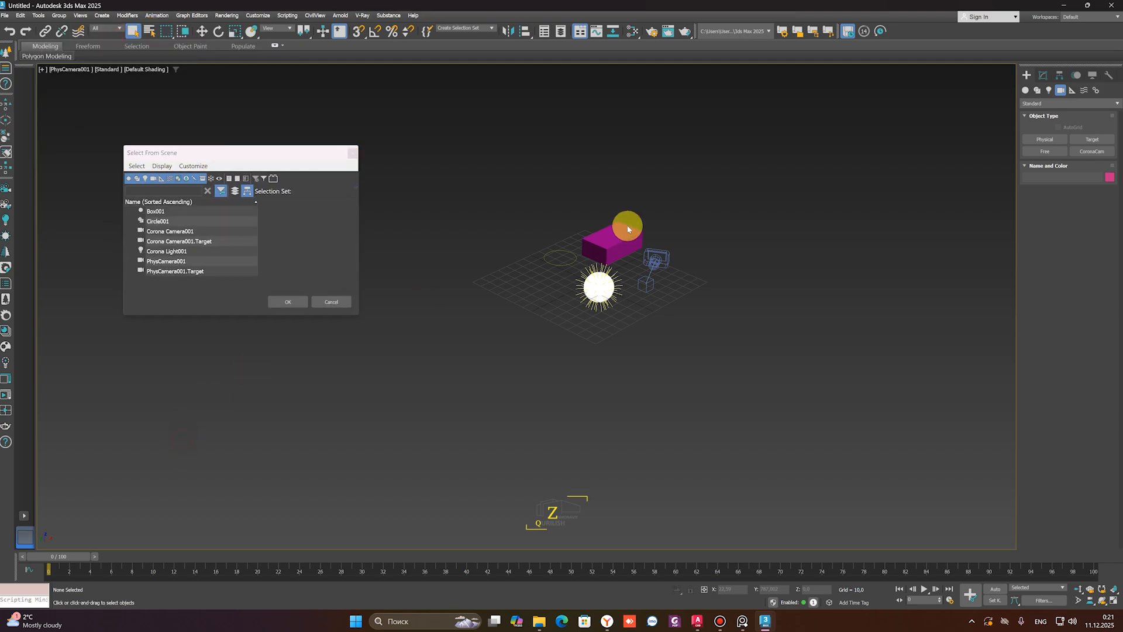
click(1072, 621)
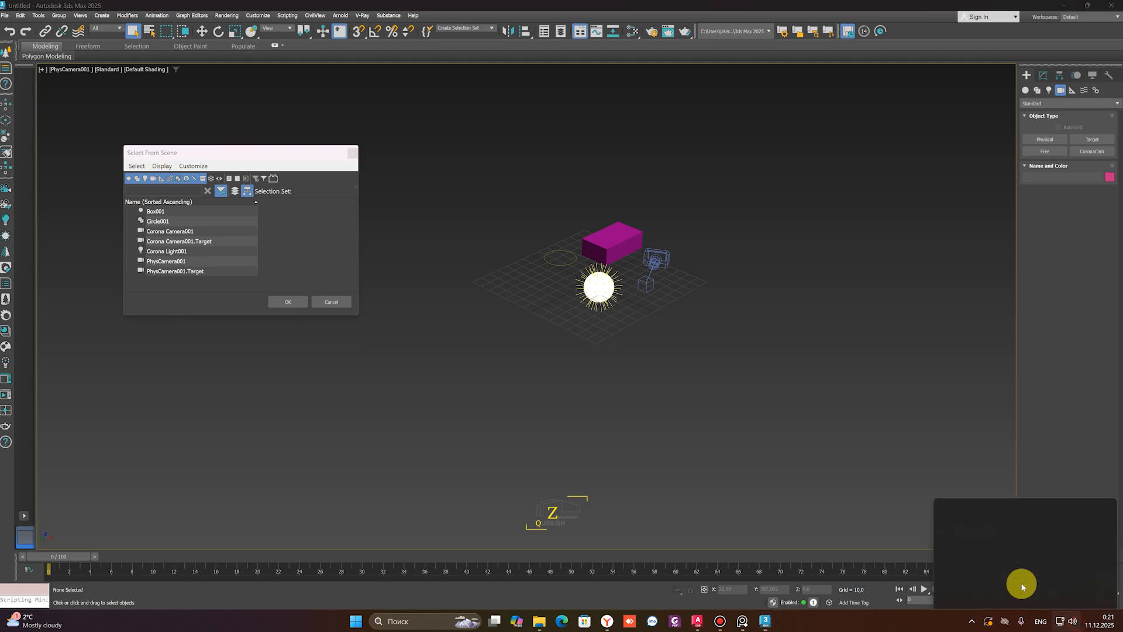
click(512, 379)
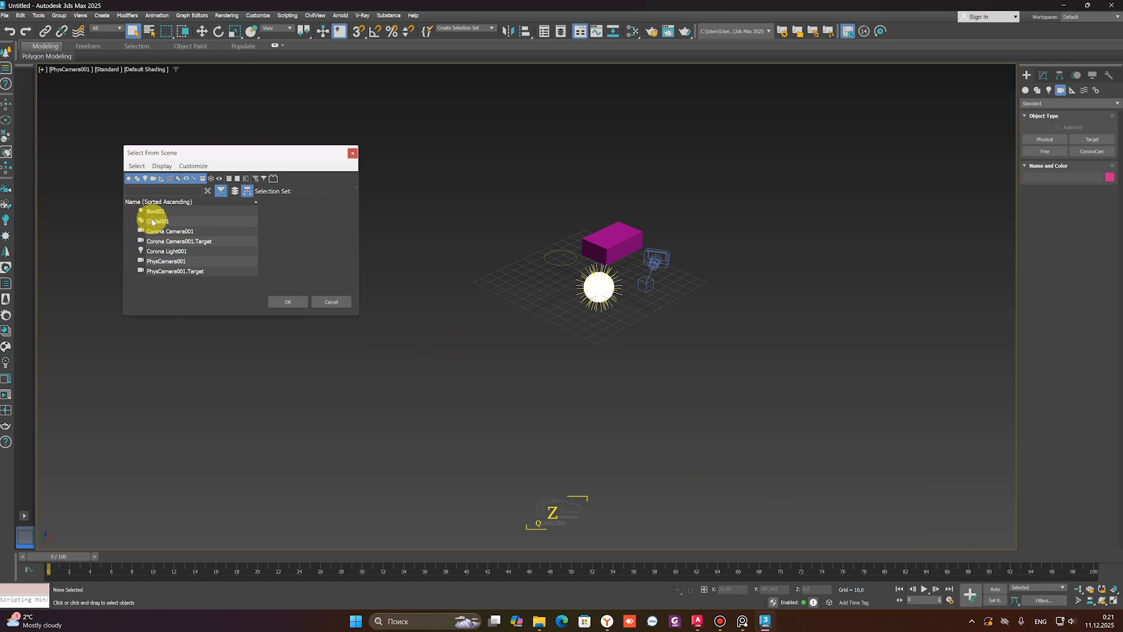
double_click(153, 221)
click(190, 236)
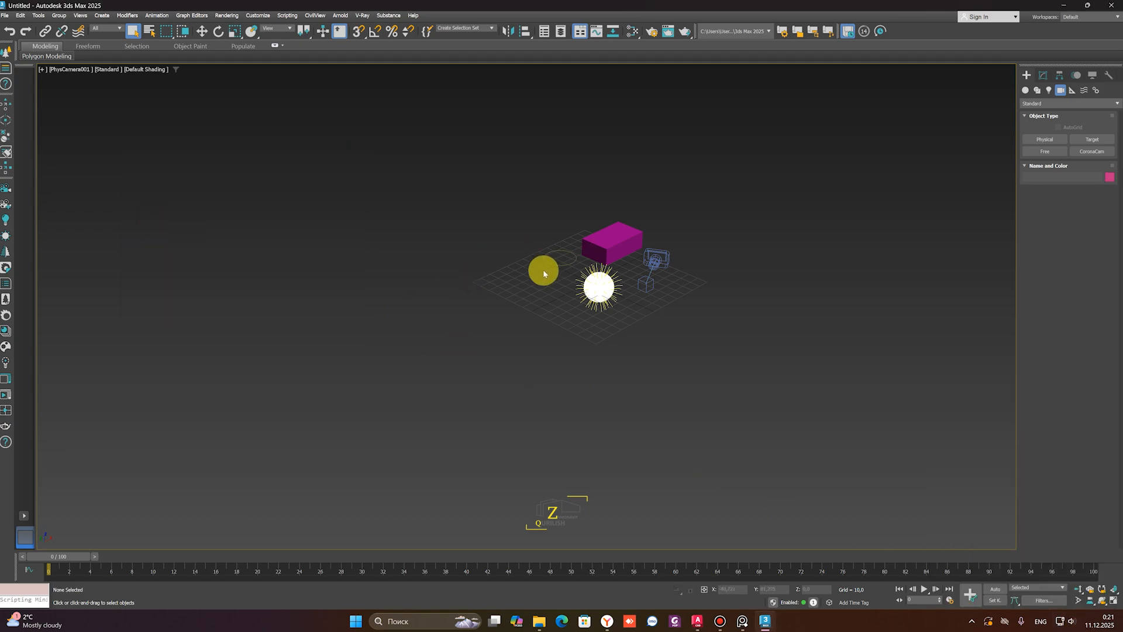
Select Corona Camera001 by name from the scene's object list, followed by Box001
click(151, 31)
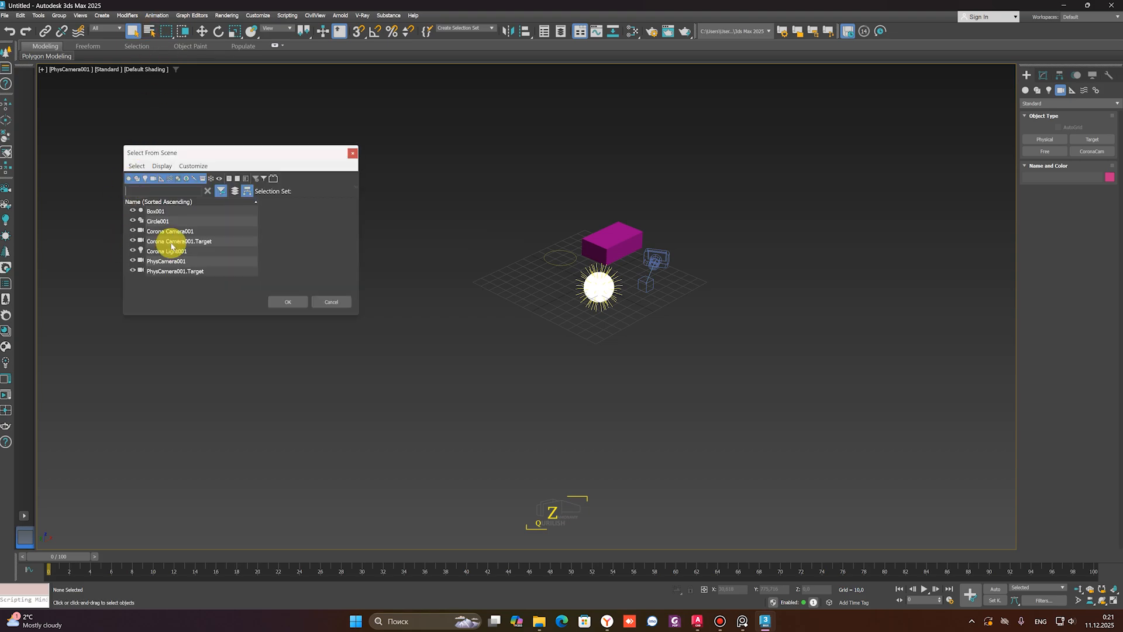
double_click(163, 230)
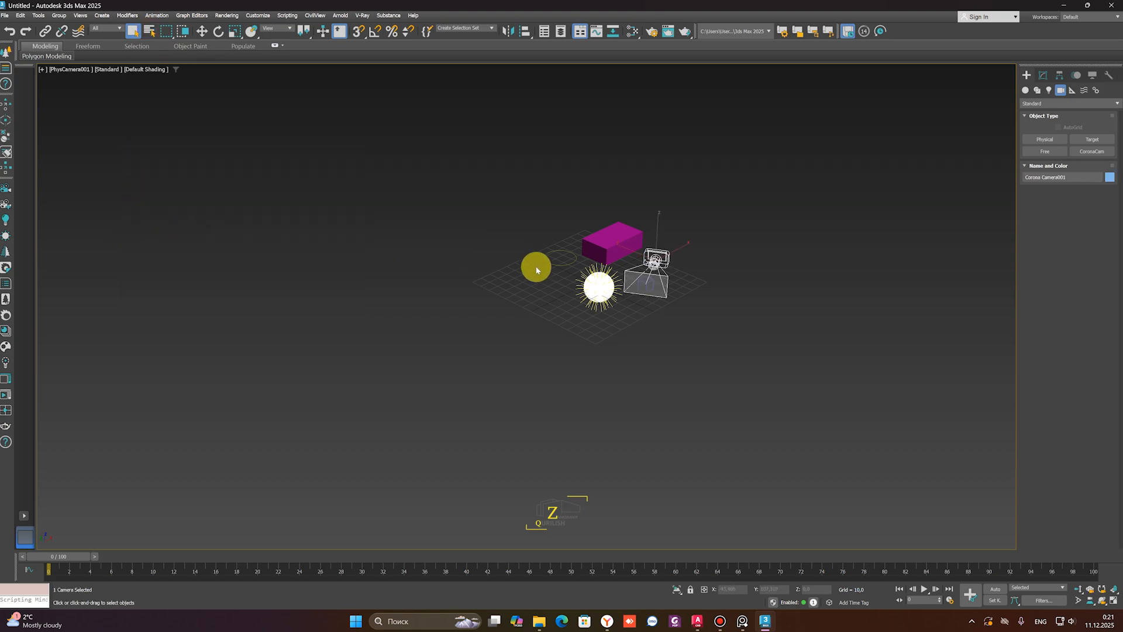
click(151, 31)
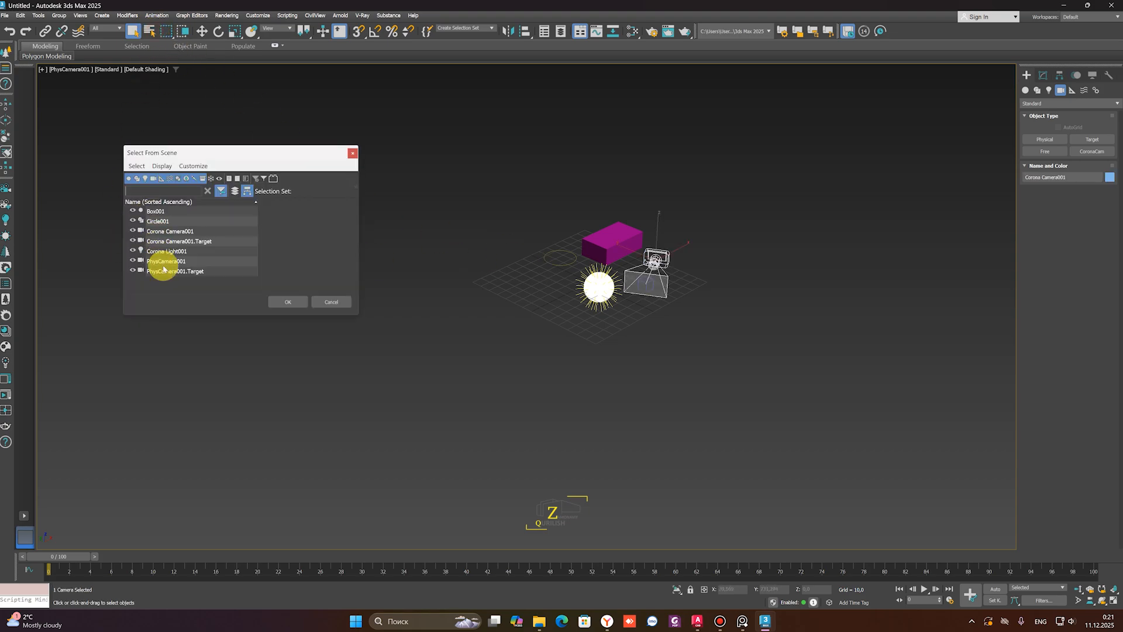
click(165, 262)
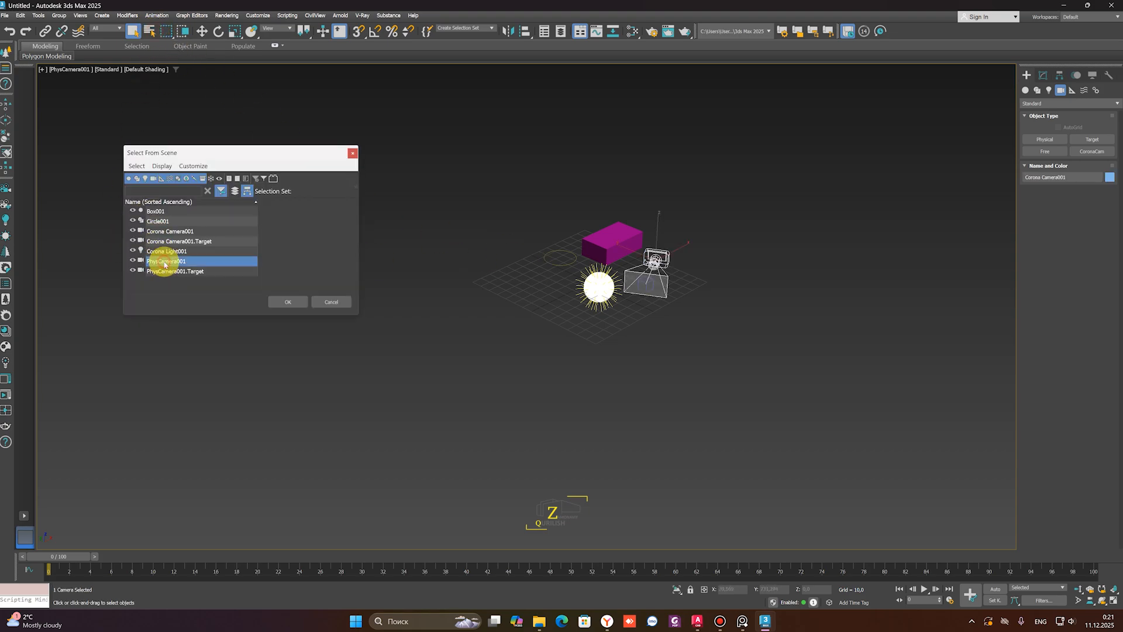
click(159, 212)
double_click(160, 212)
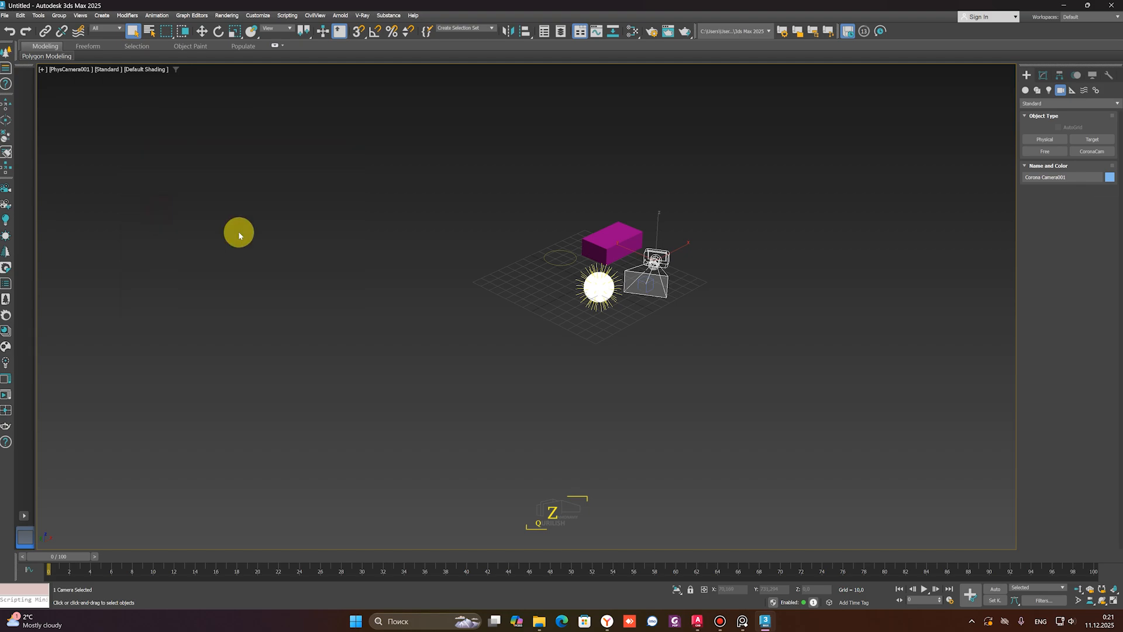
Set the selection region to rectangular and region-select all the objects in the scene
click(168, 32)
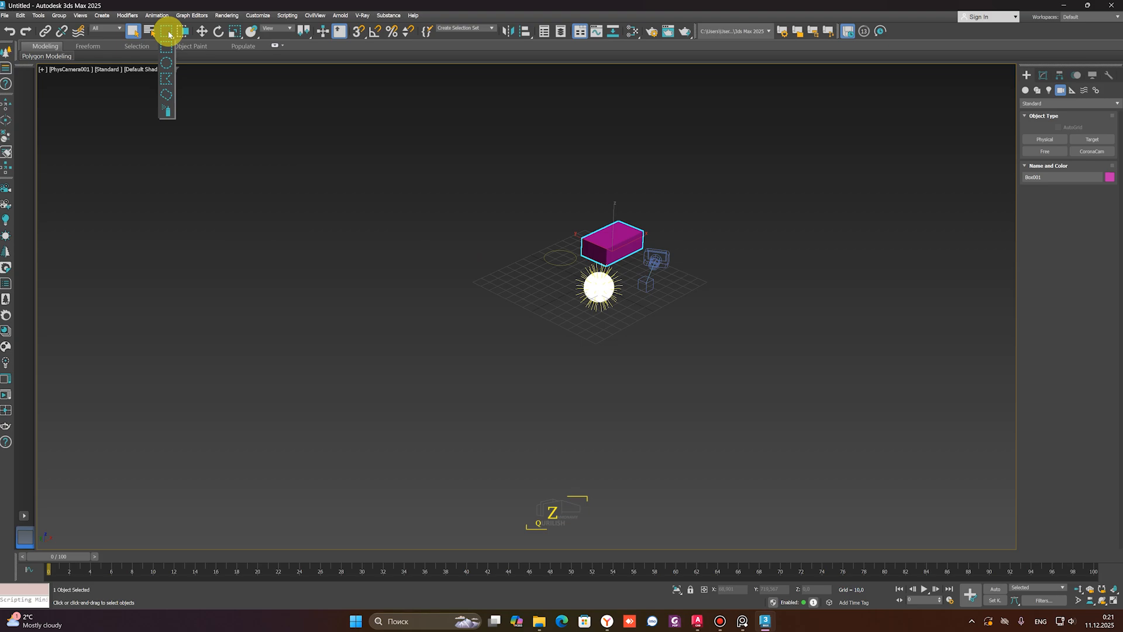
drag(167, 30, 170, 49)
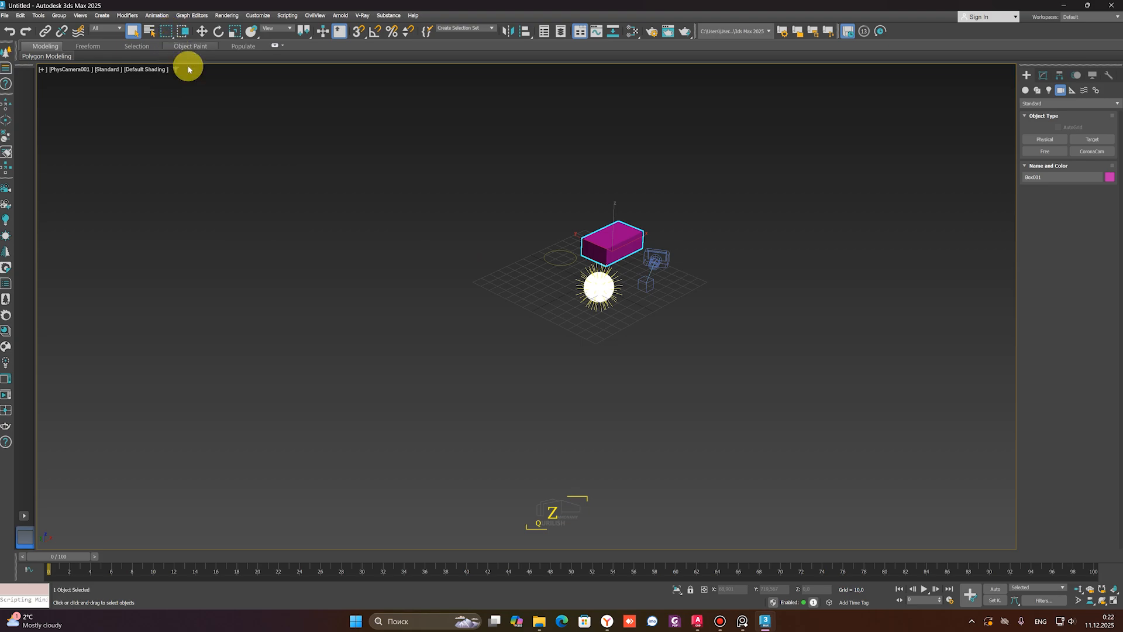
drag(426, 164, 739, 377)
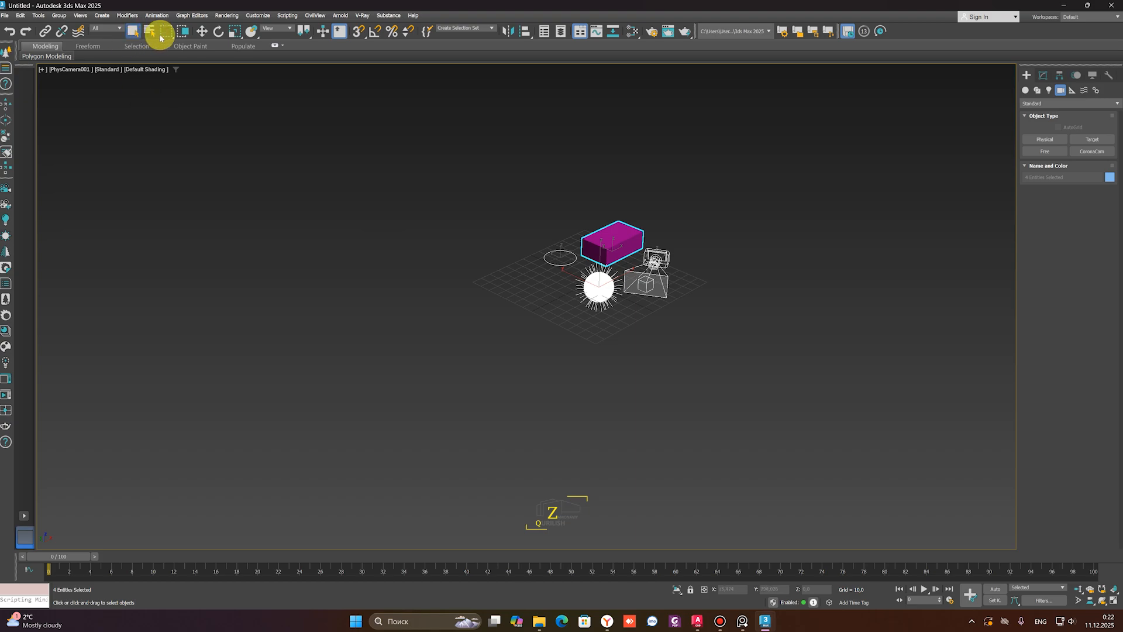
Switch to the circular selection region, draw it over the scene objects, and clear the selection
drag(166, 34, 168, 67)
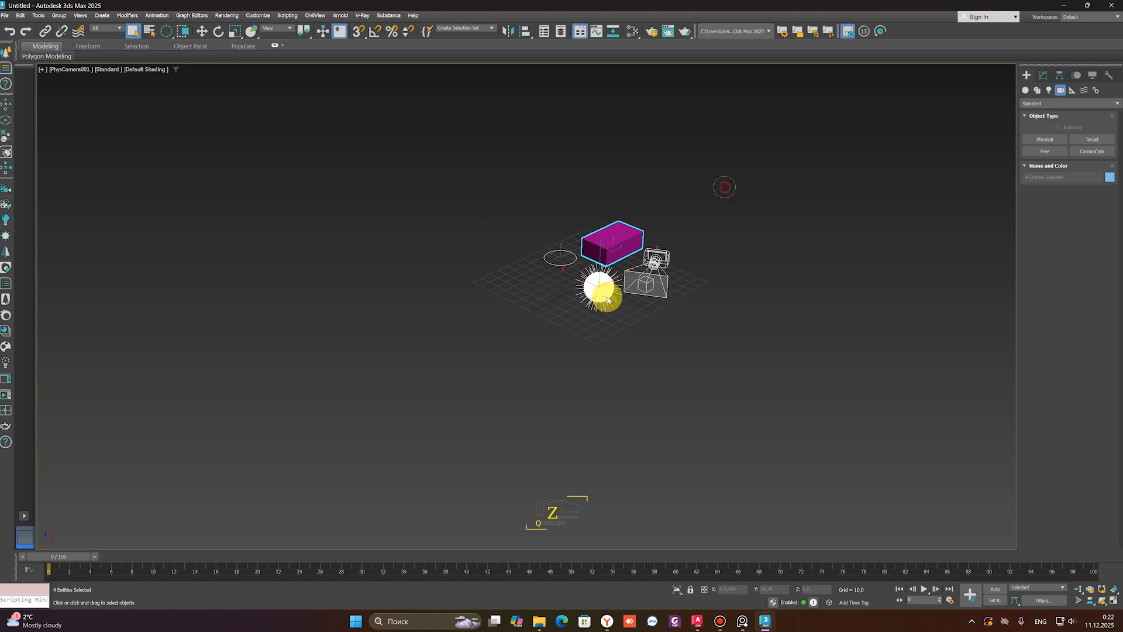
drag(606, 297, 506, 360)
click(417, 252)
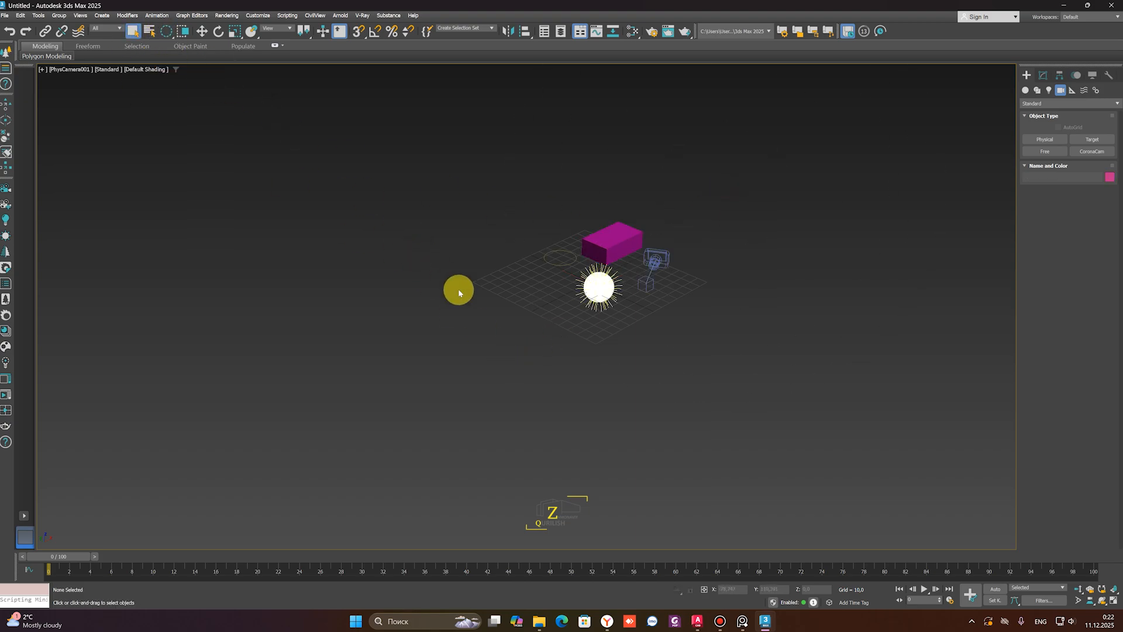
Create a sphere with a radius of about 38 beside the existing objects and finish the creation command
middle_drag(555, 297, 537, 338)
right_click(466, 298)
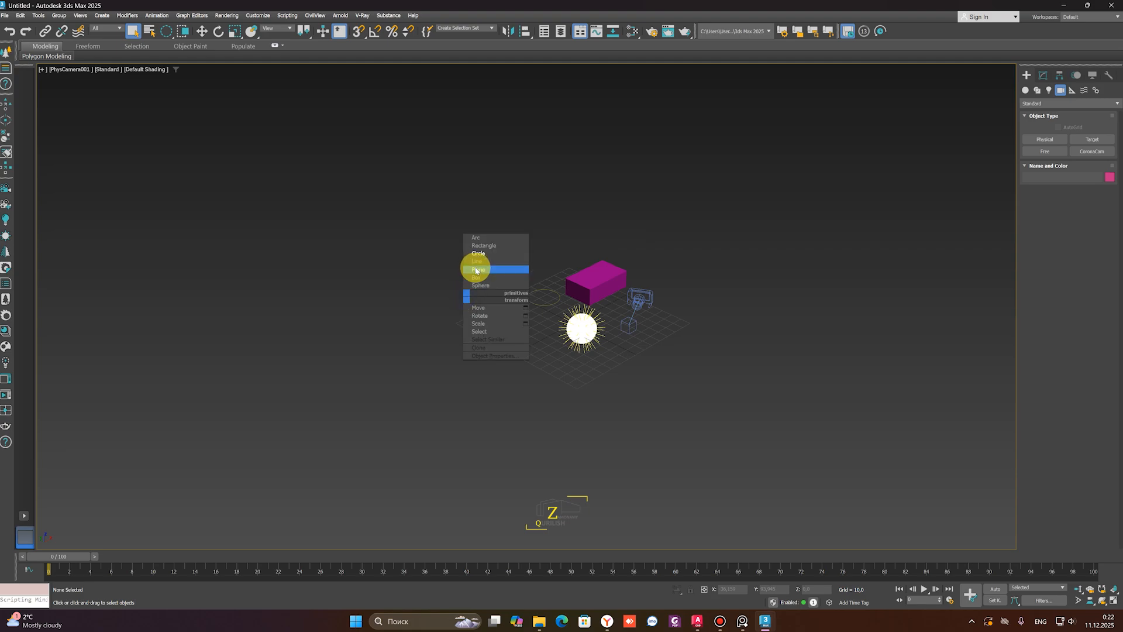
click(478, 285)
drag(437, 327, 445, 304)
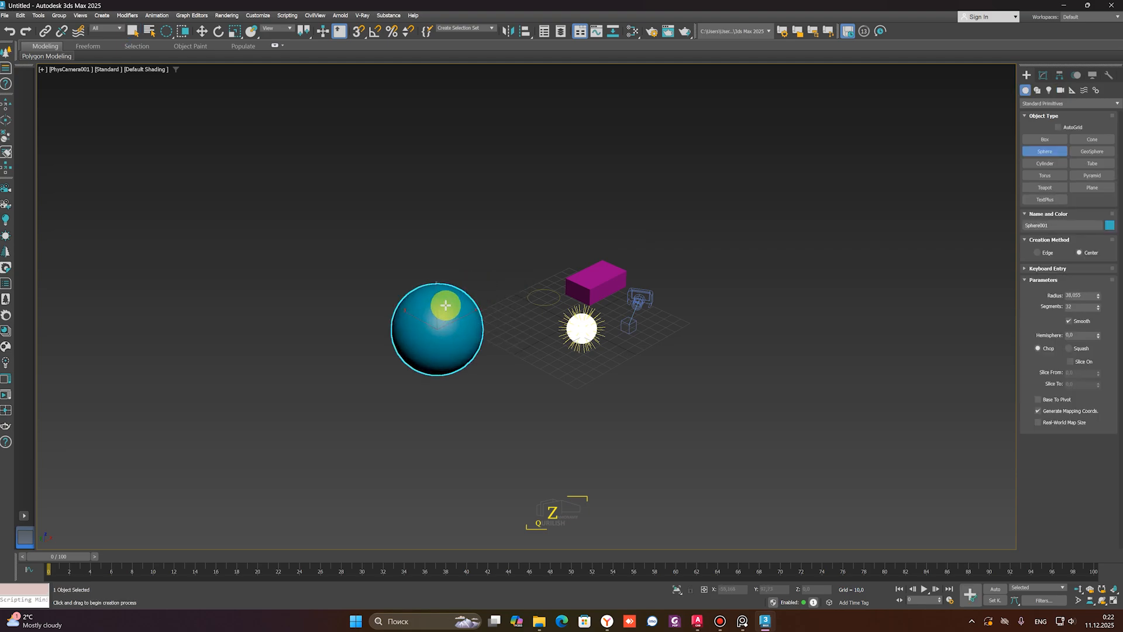
right_click(445, 305)
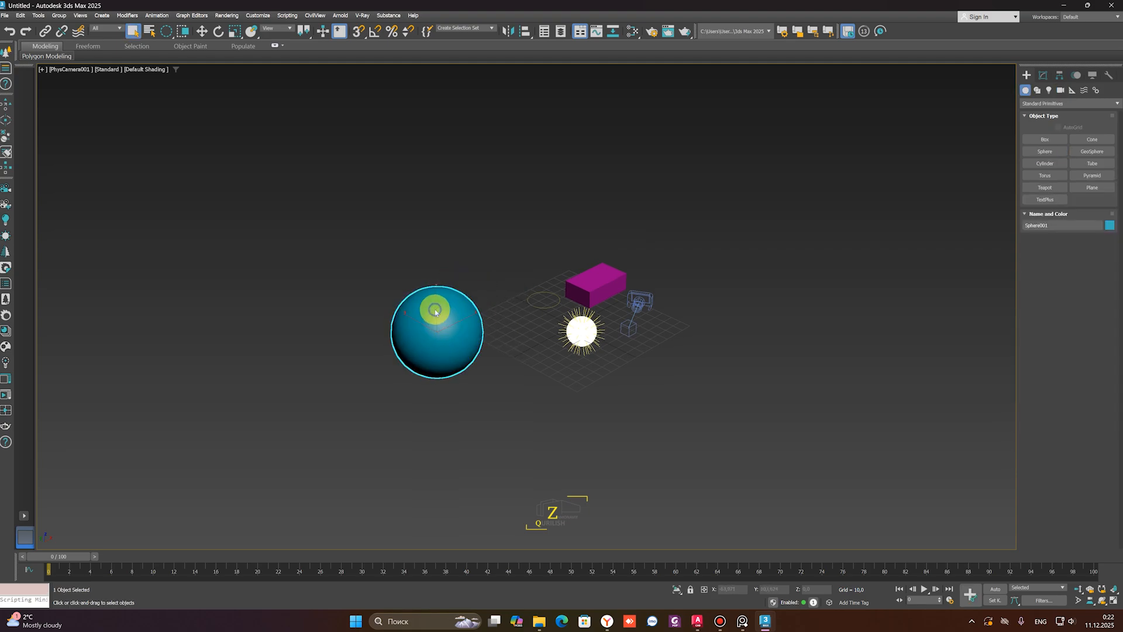
Convert the new sphere to an Editable Poly
right_click(436, 311)
mouse_move(471, 433)
click(577, 444)
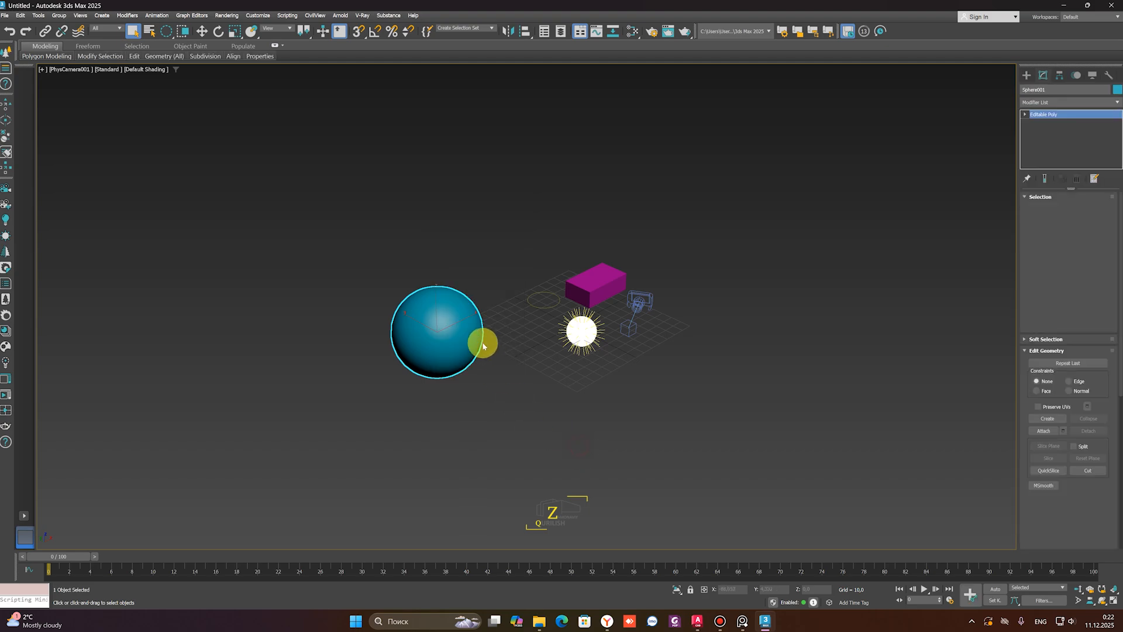
Frame the sphere in the top view, enter vertex level and select its central vertices with the circular region
middle_drag(482, 343, 471, 334)
key(t)
key(z)
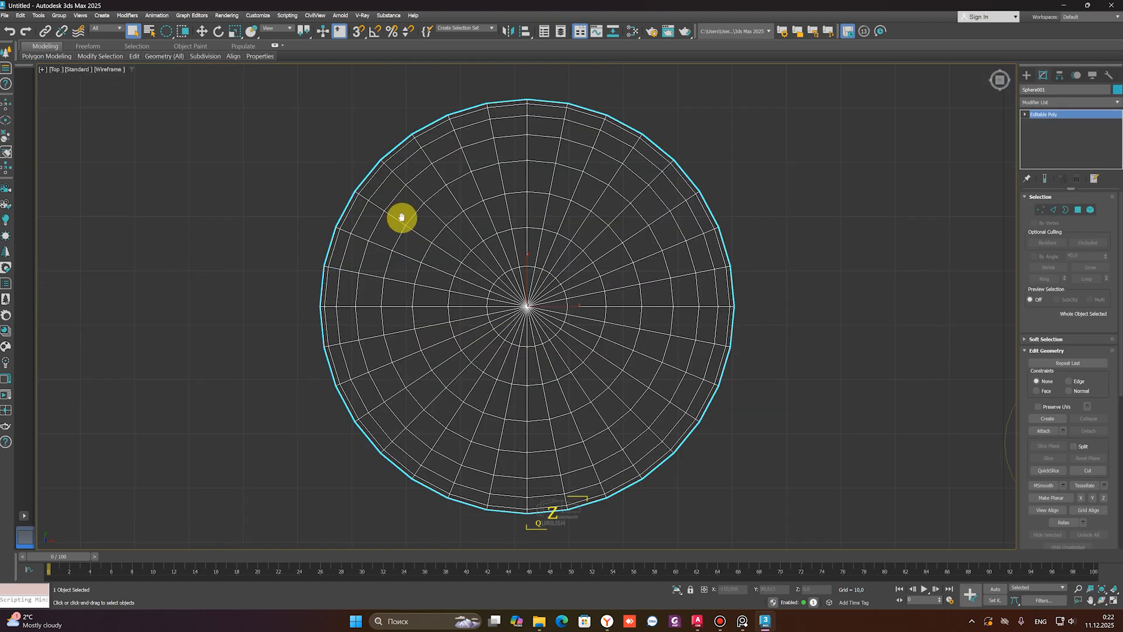
middle_drag(401, 217, 404, 251)
key(1)
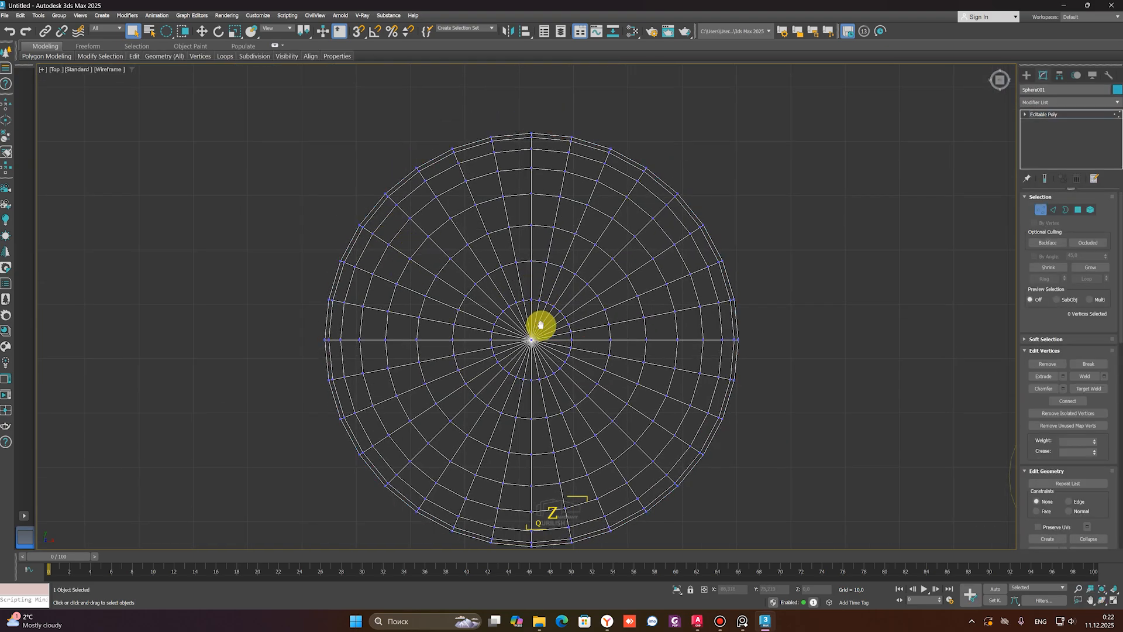
middle_drag(540, 324, 537, 303)
click(530, 321)
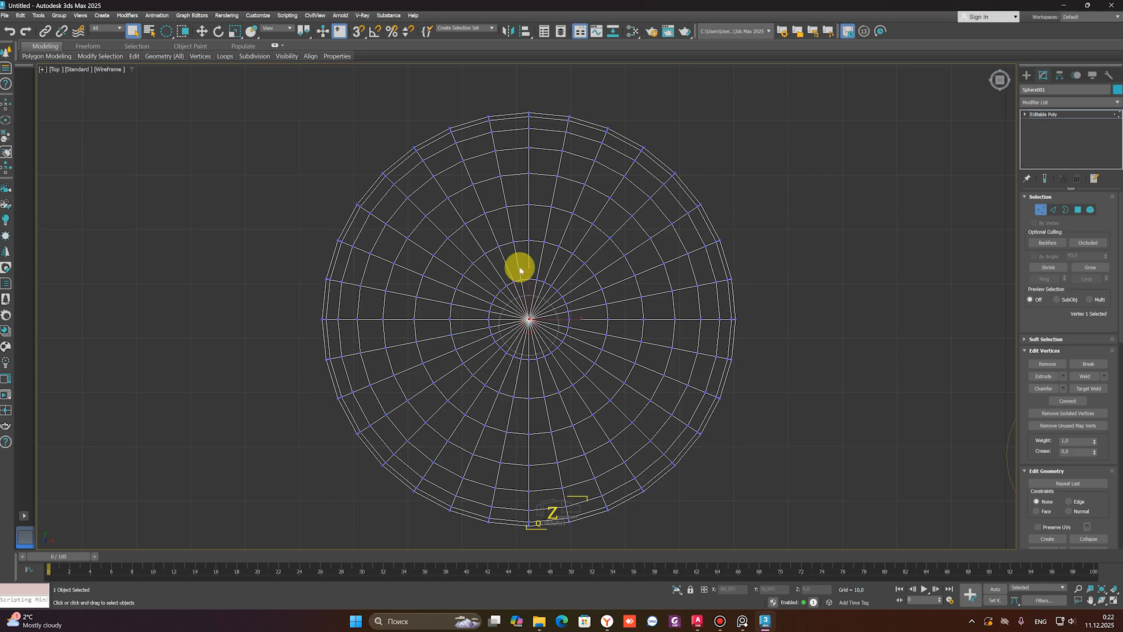
drag(519, 268, 495, 160)
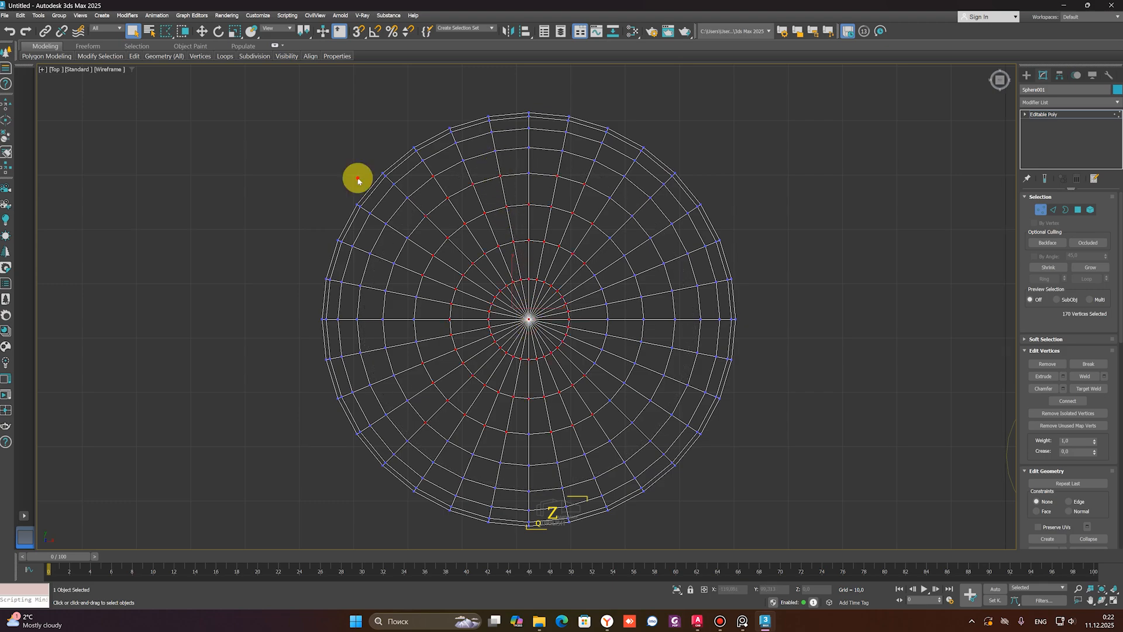
Select a patch of vertices on the sphere's upper-left part with the fence selection region
drag(357, 177, 414, 226)
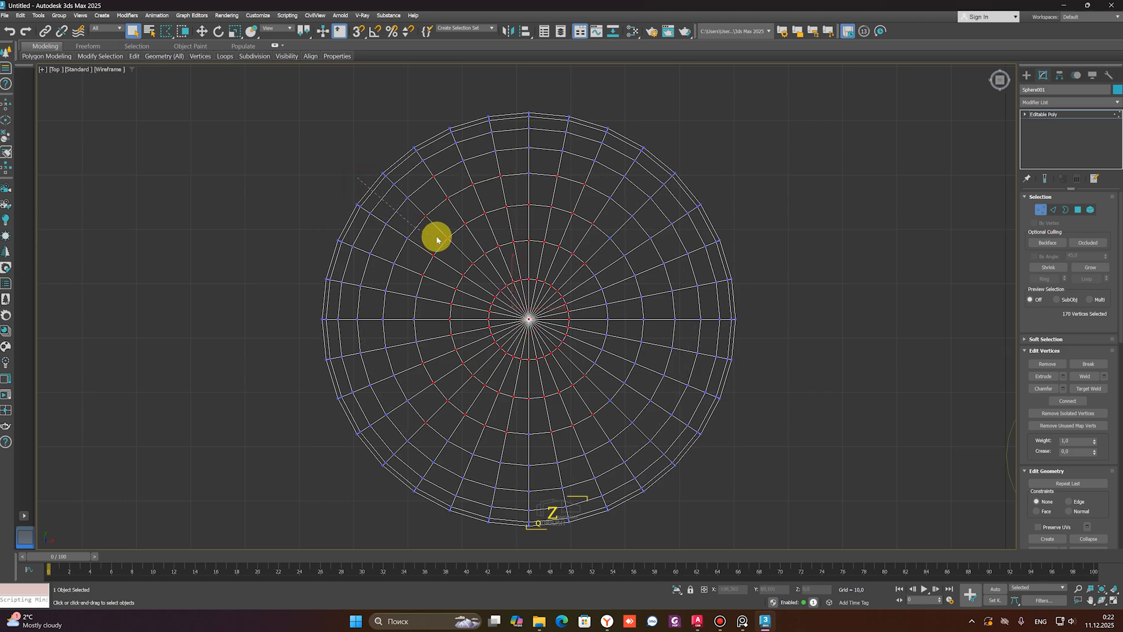
click(467, 110)
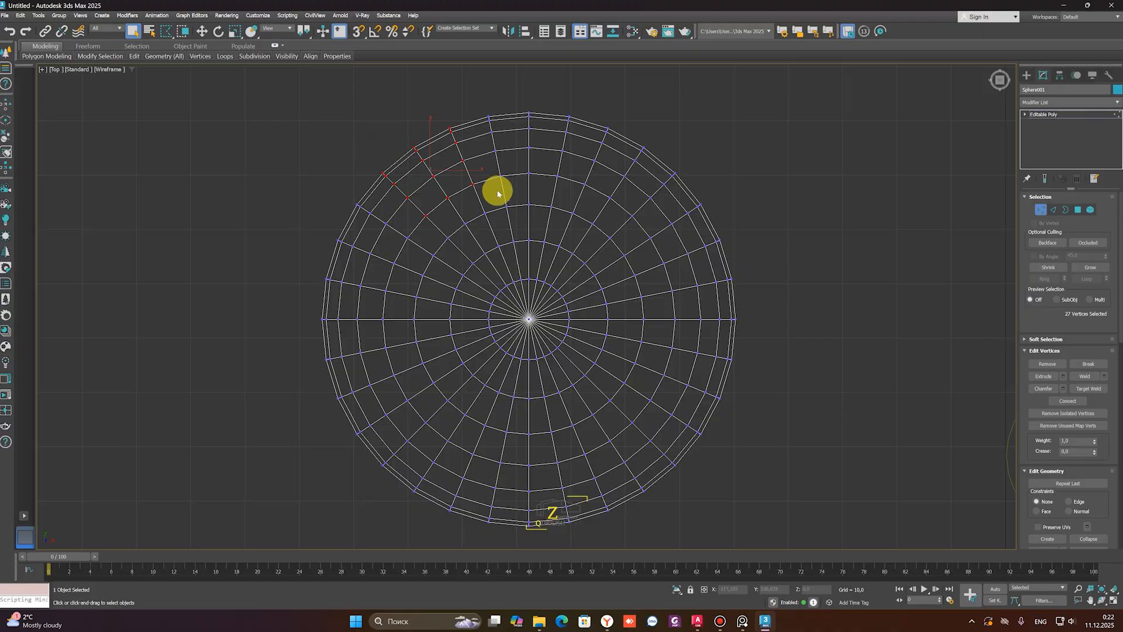
click(120, 28)
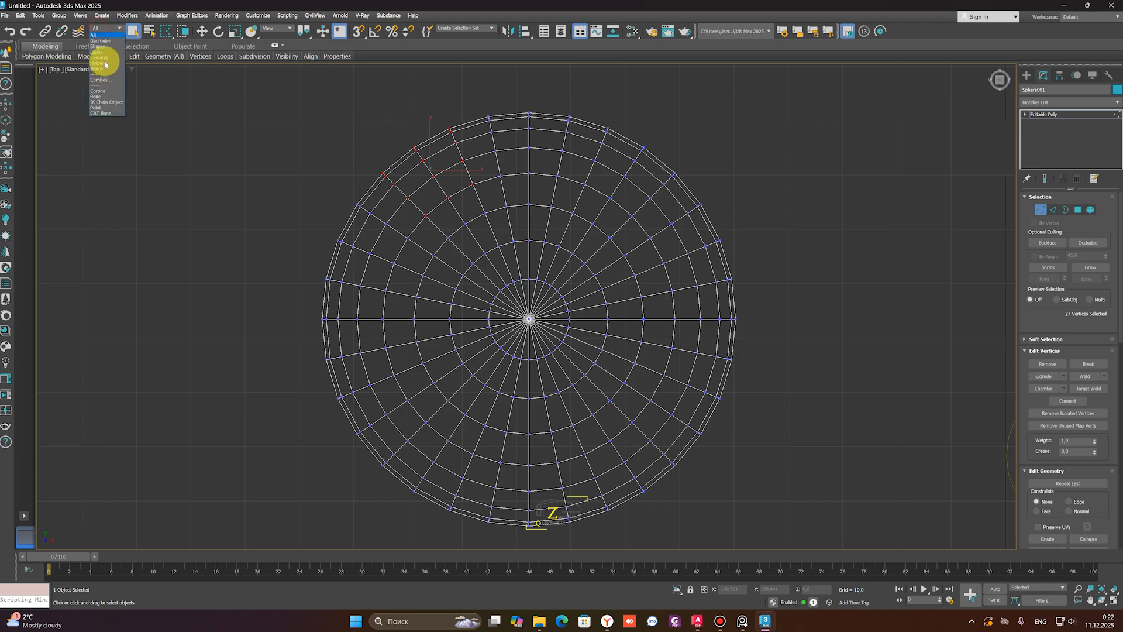
Switch to the lasso selection region and draw freehand outlines around the vertices in the sphere's upper-left part
click(165, 32)
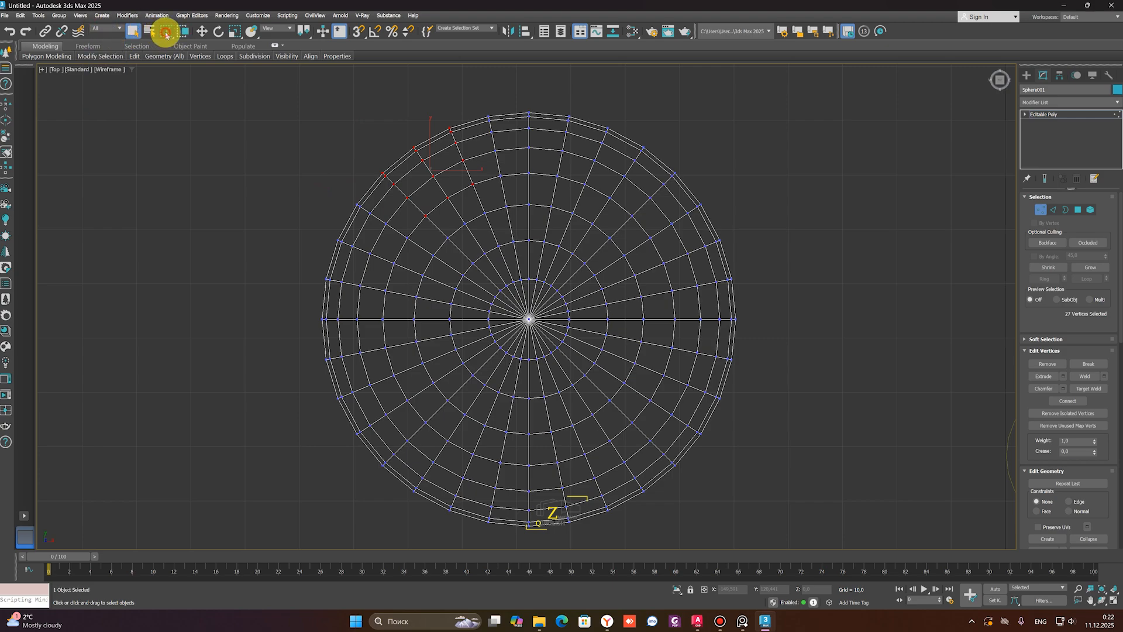
drag(166, 31, 166, 95)
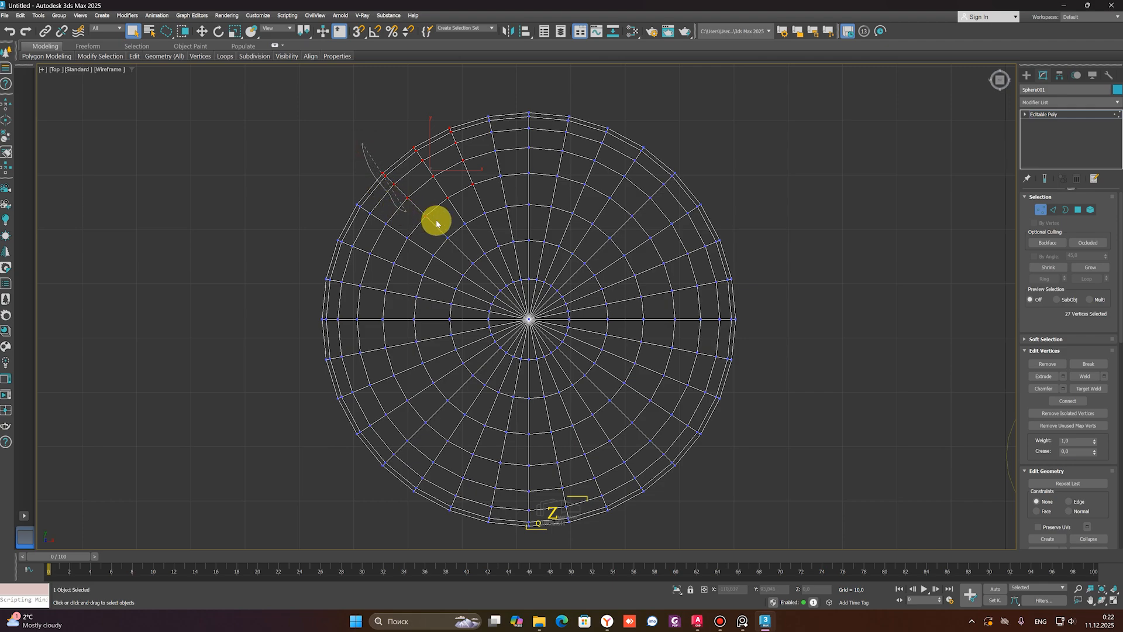
drag(436, 222, 507, 199)
drag(498, 110, 543, 261)
mouse_move(509, 92)
mouse_down()
mouse_move(529, 138)
mouse_move(444, 234)
mouse_move(398, 223)
mouse_up()
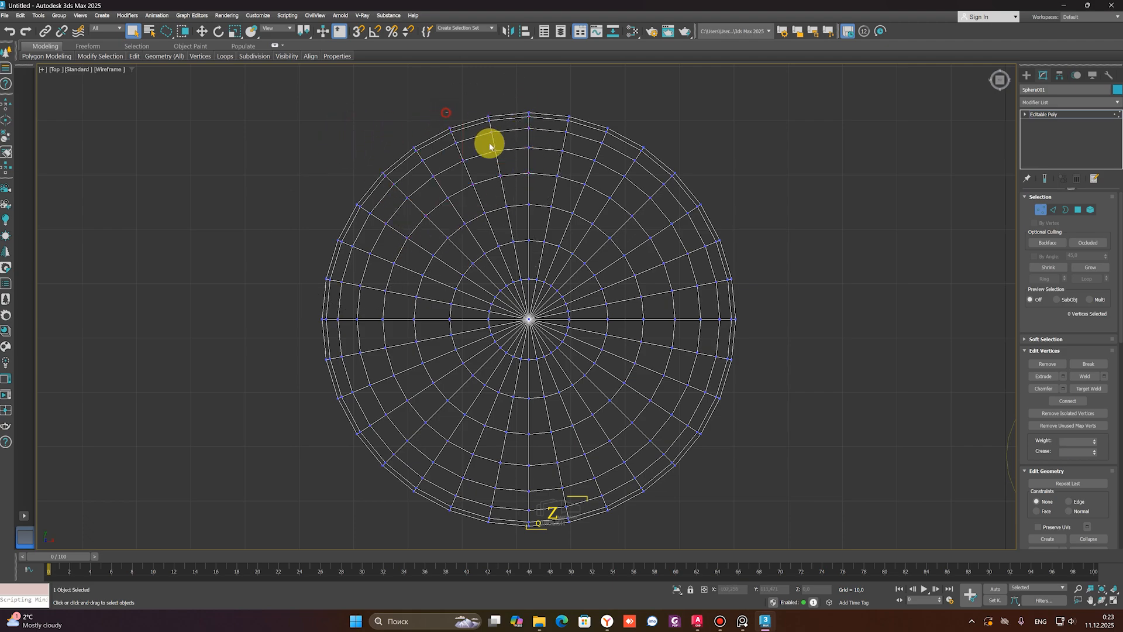
mouse_move(490, 146)
mouse_down()
mouse_move(418, 275)
mouse_move(265, 314)
mouse_up()
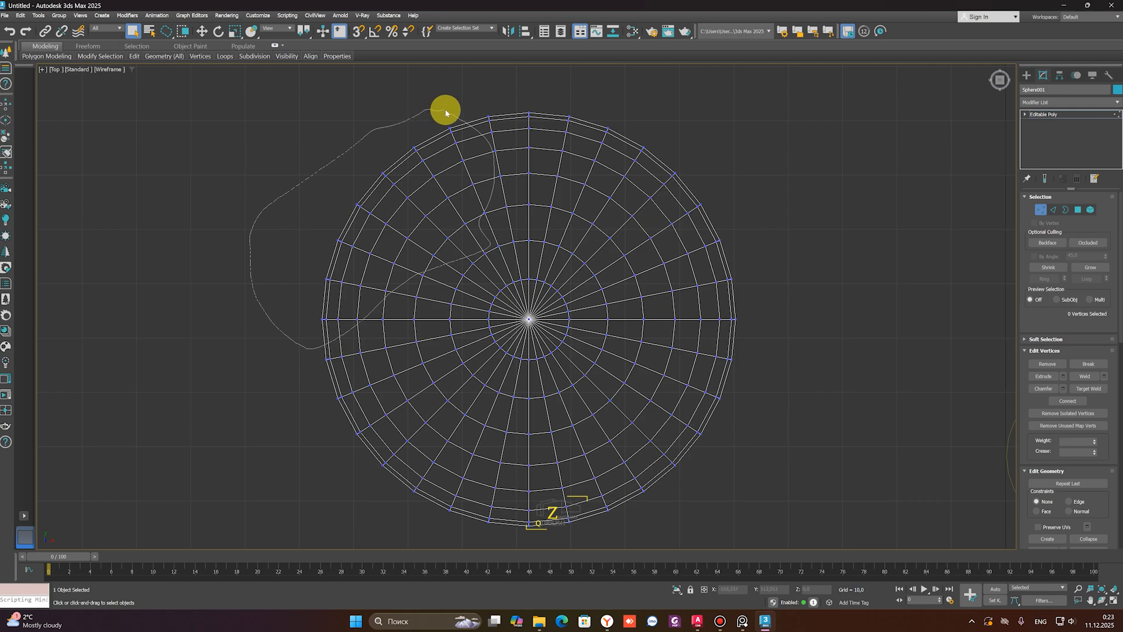
drag(446, 112, 445, 111)
Select a few vertices on the sphere's upper-left rim with the paint selection region, and leave vertex level
drag(165, 31, 169, 111)
click(446, 141)
click(214, 34)
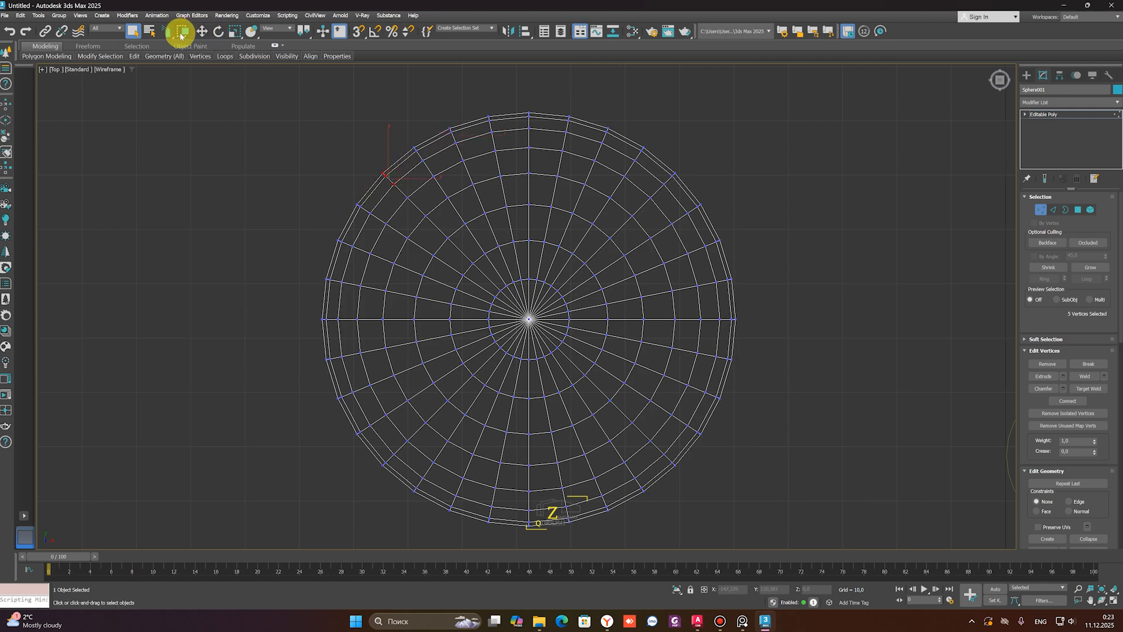
scroll(222, 103, down, 4)
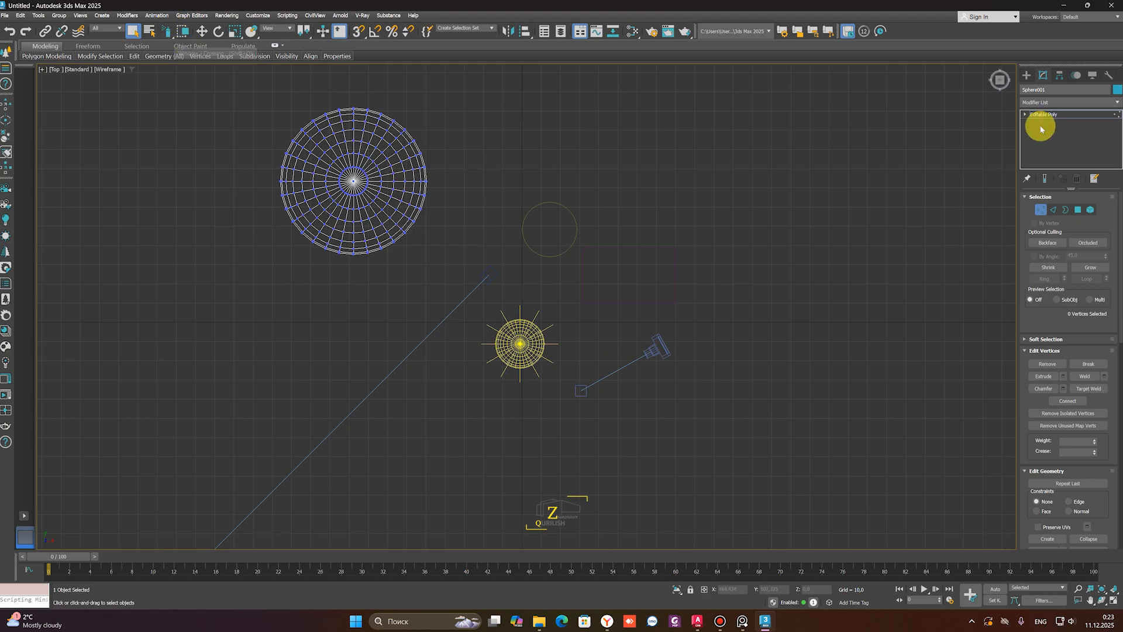
click(1041, 209)
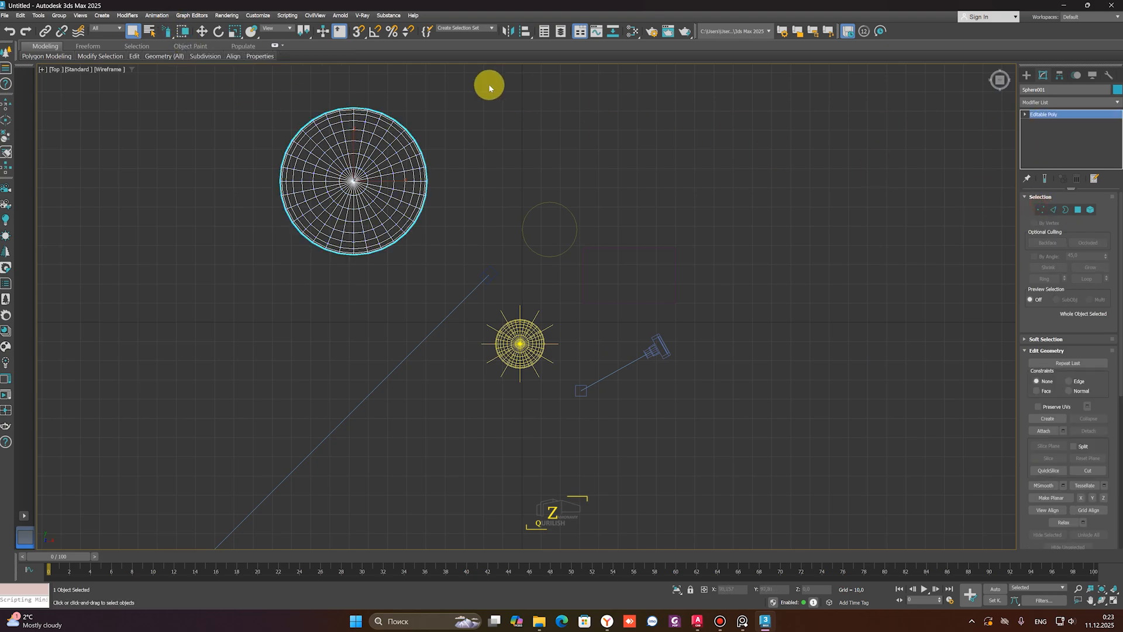
Turn on window selection mode and set the selection region back to rectangular
click(181, 32)
click(214, 93)
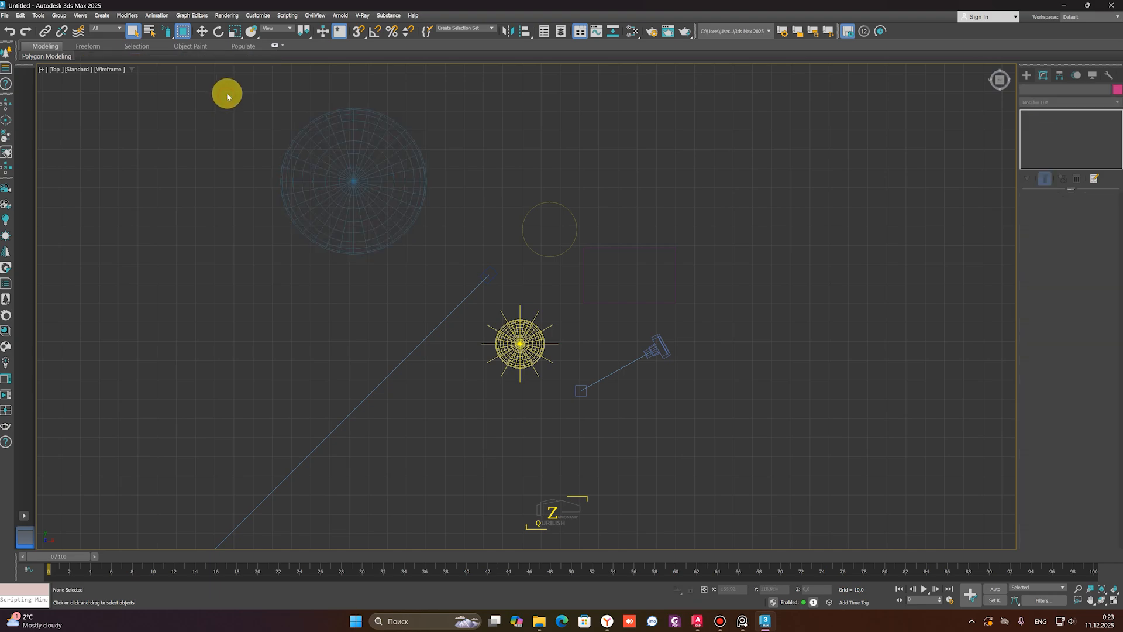
click(445, 270)
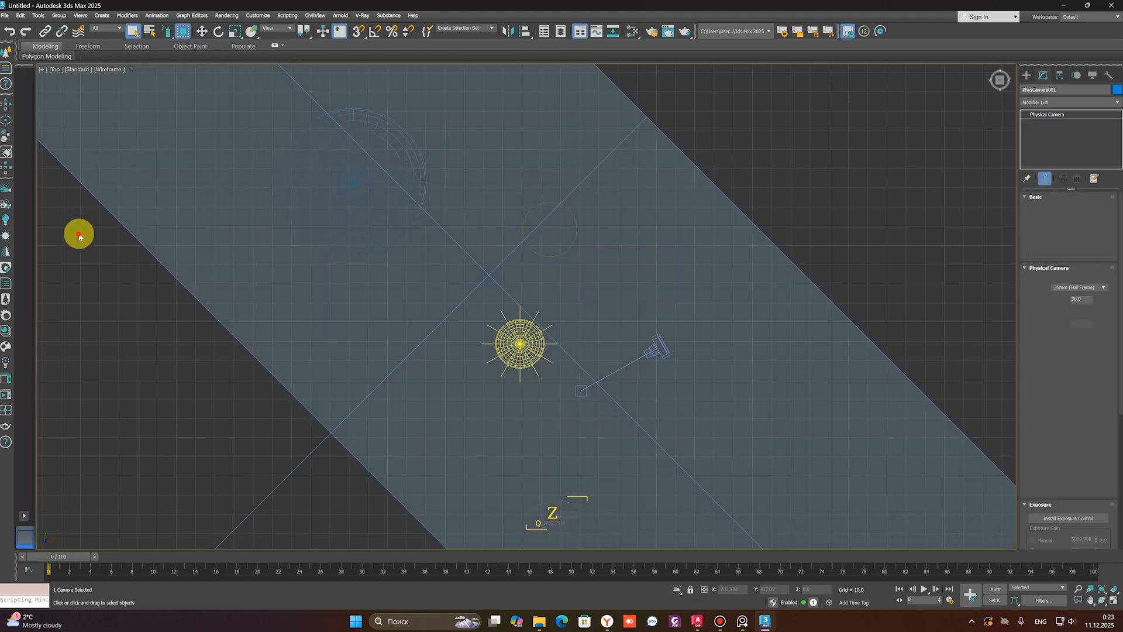
click(104, 29)
click(100, 30)
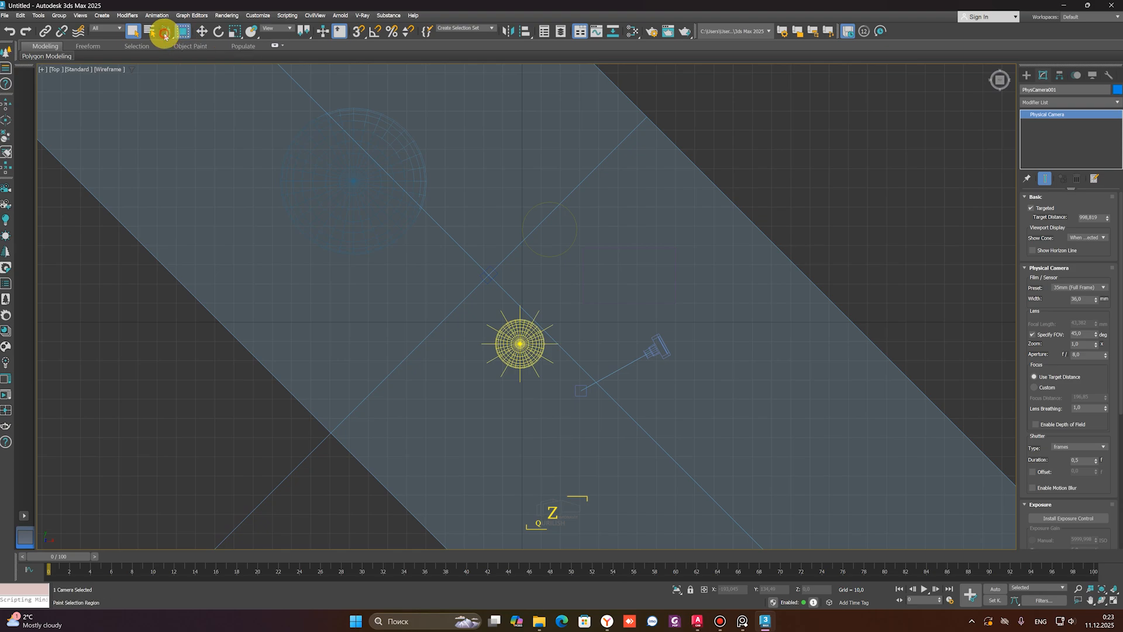
drag(167, 33, 167, 47)
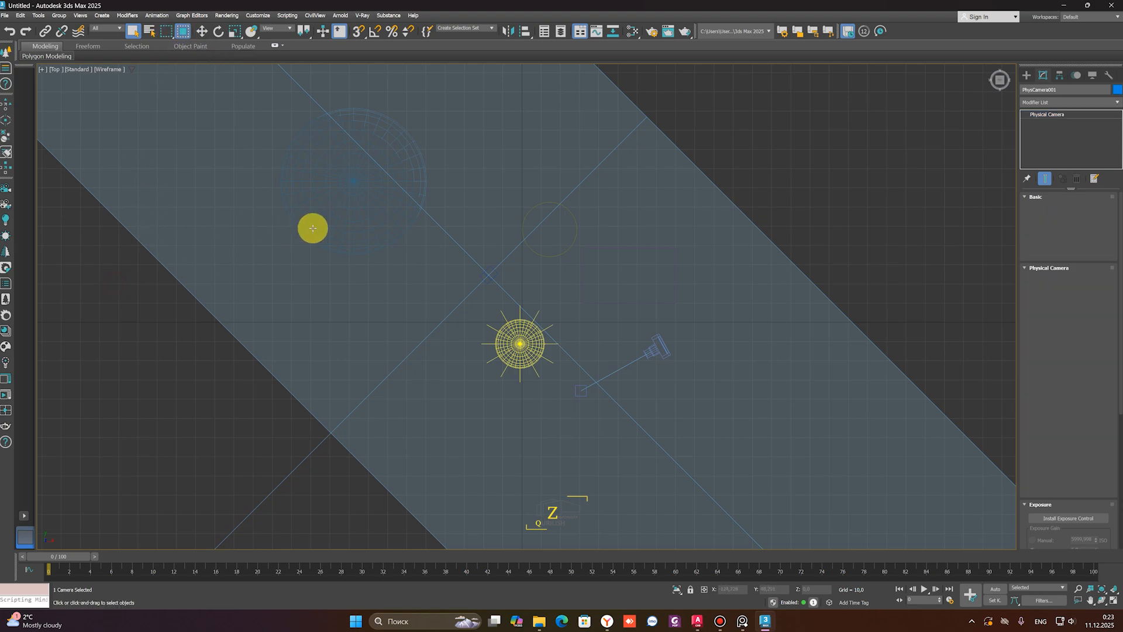
Delete the physical camera at the far end of the long target line
scroll(311, 228, down, 5)
click(582, 157)
scroll(580, 158, down, 3)
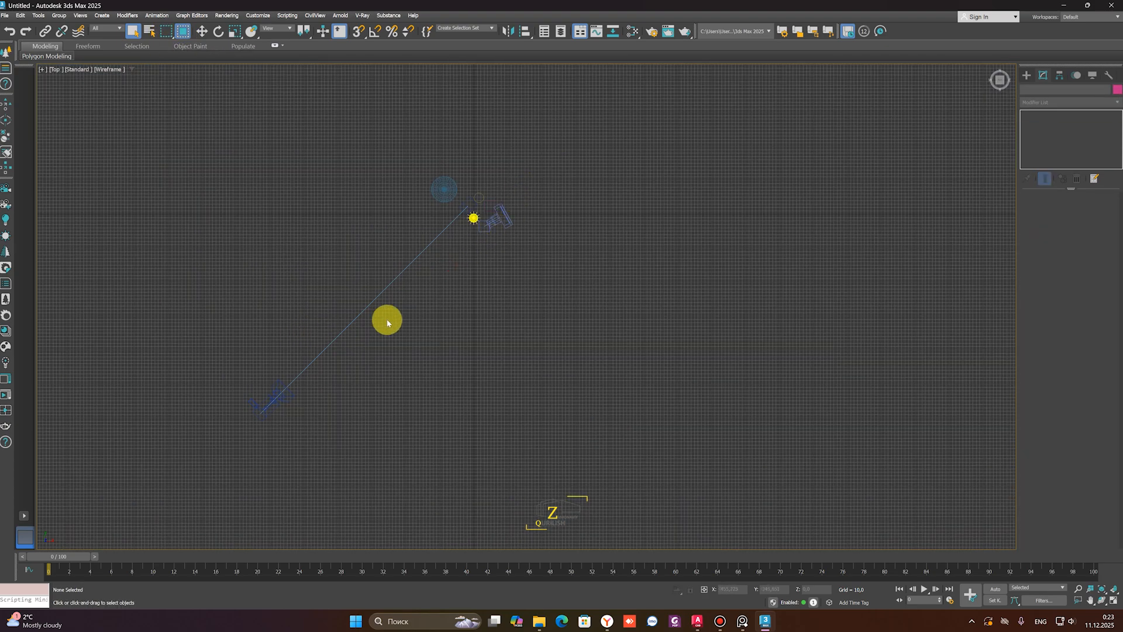
click(275, 398)
key(Delete)
click(368, 222)
scroll(491, 178, up, 4)
scroll(360, 158, up, 2)
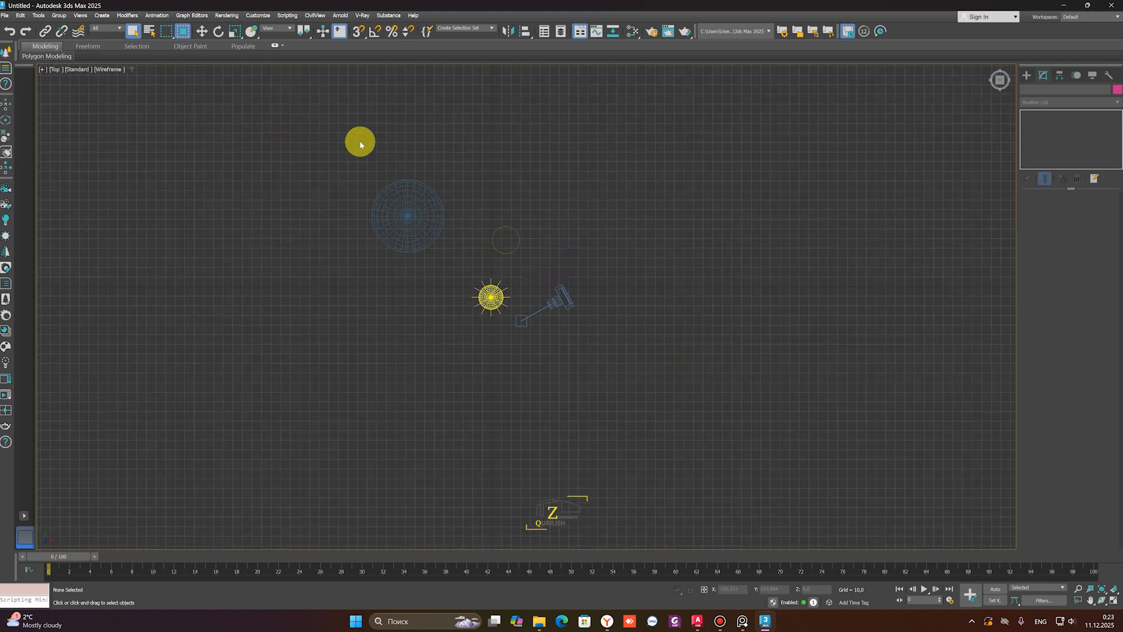
Test rectangular region selection on the sphere by enclosing it fully and by covering only part of it, and clear the selection
drag(462, 284, 462, 284)
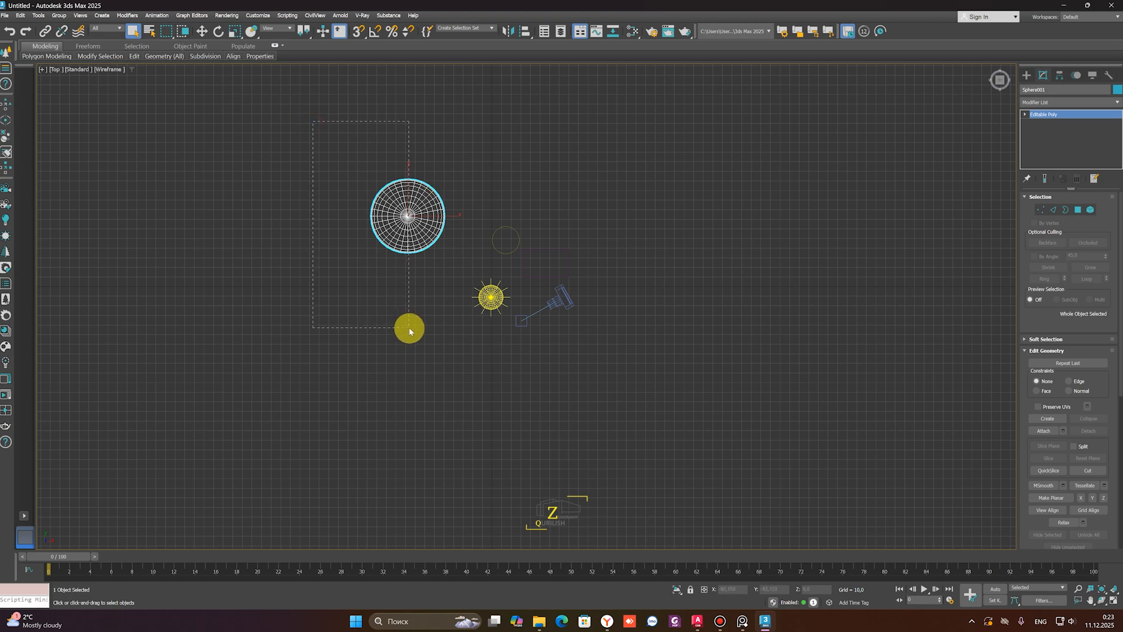
drag(298, 120, 404, 345)
click(307, 116)
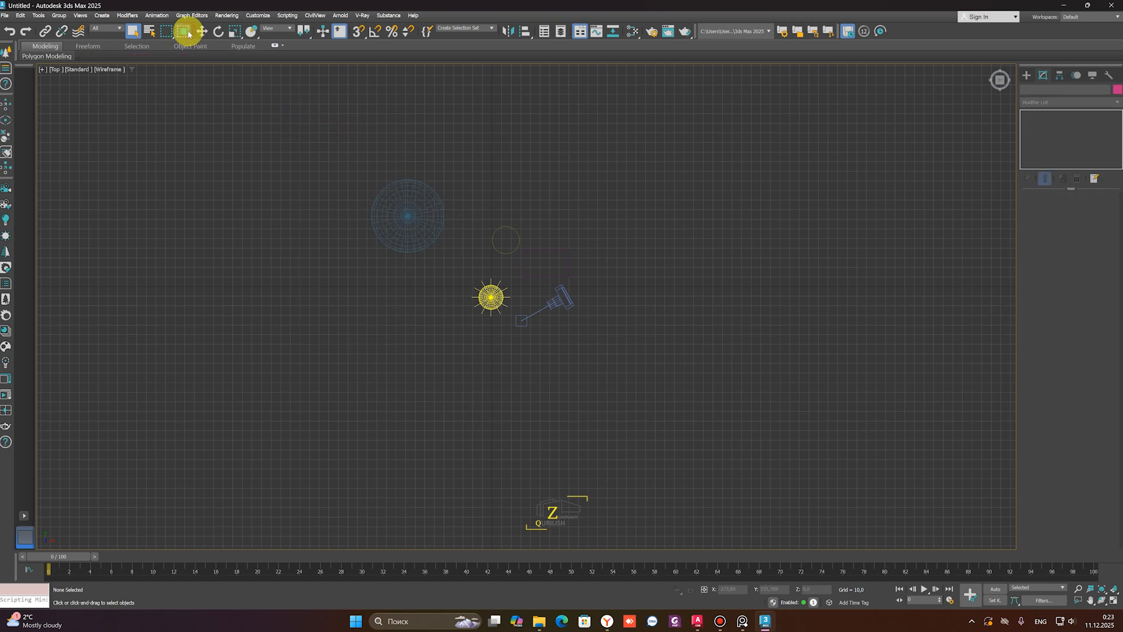
drag(466, 280, 463, 278)
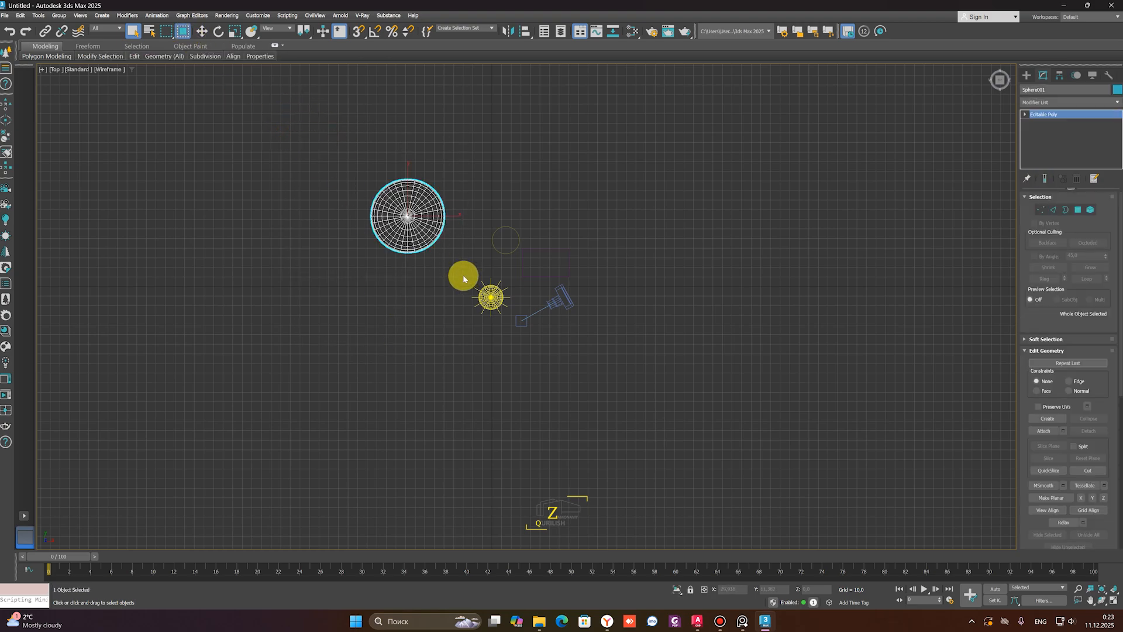
click(245, 166)
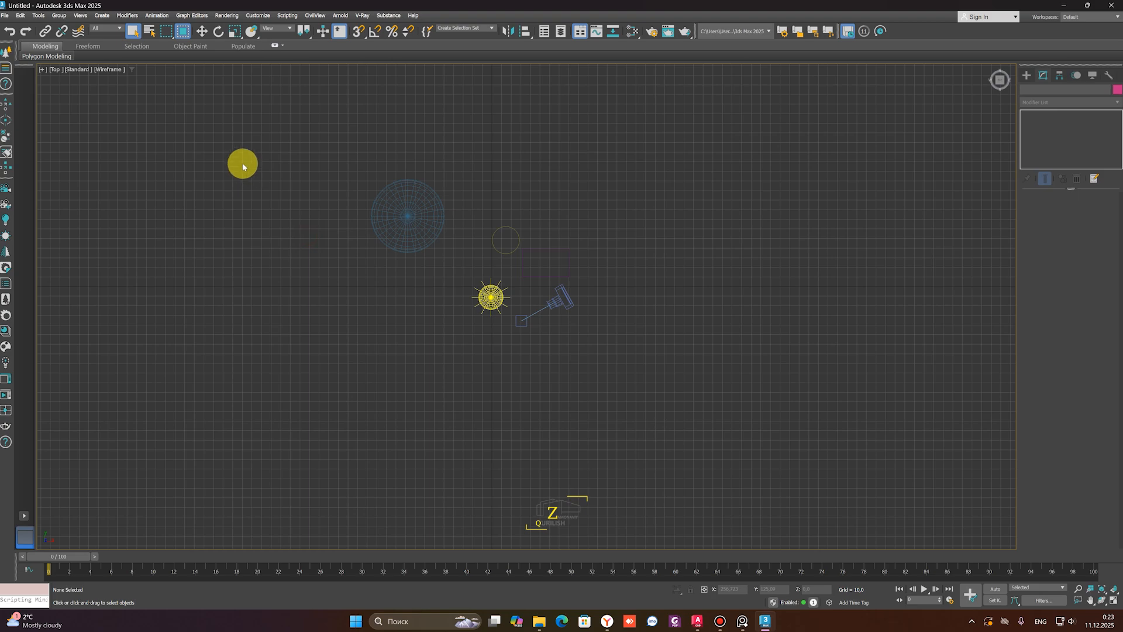
Select the sphere with the Move tool, shift it along X to about -128, and return to the top view
click(204, 31)
click(419, 223)
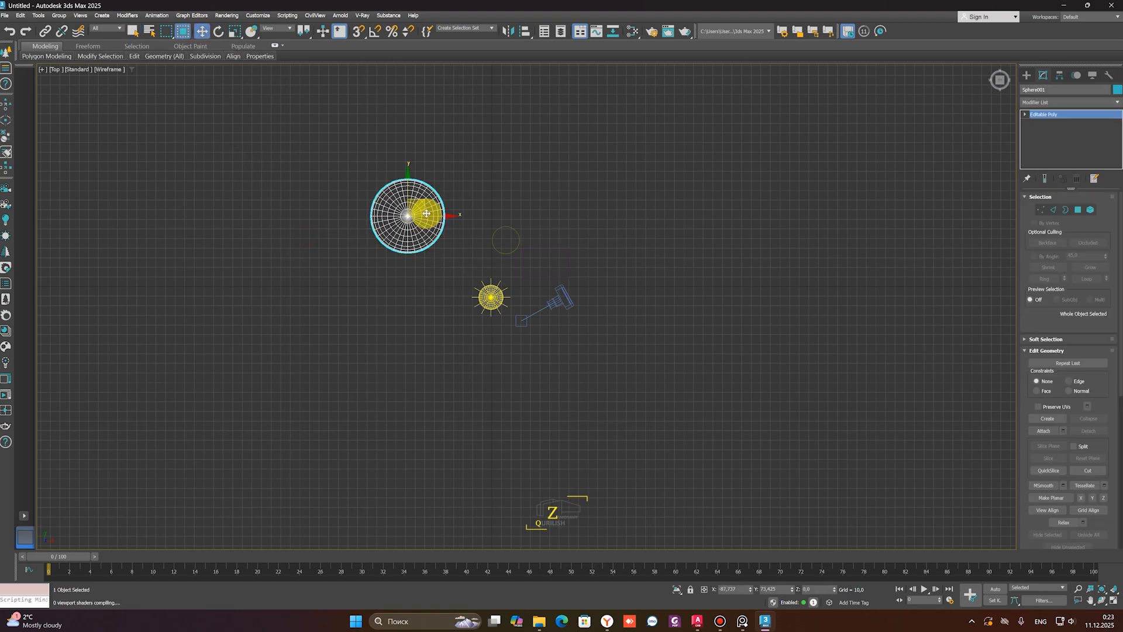
drag(431, 218, 398, 238)
mouse_move(381, 271)
alt+middle_down()
mouse_move(396, 195)
mouse_move(372, 227)
mouse_move(368, 277)
alt+middle_up()
key(t)
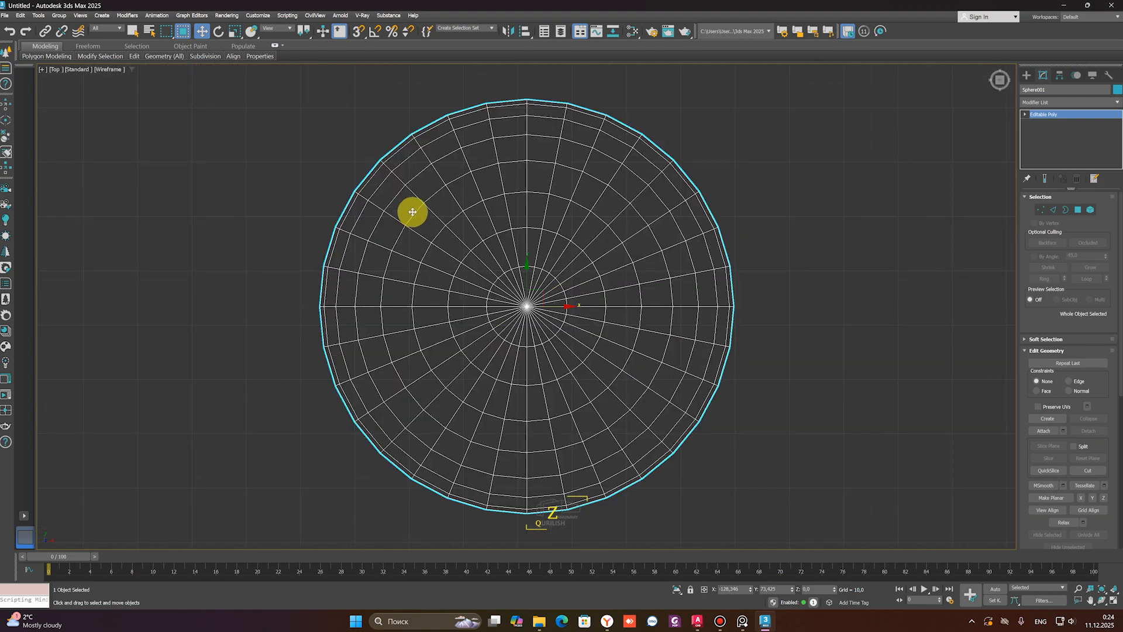
Move the sphere freehand in the top view to about Y 160, clear of the light and camera
scroll(466, 226, down, 10)
drag(482, 220, 542, 179)
scroll(558, 203, up, 4)
middle_drag(548, 202, 506, 243)
drag(494, 224, 446, 287)
right_click(446, 287)
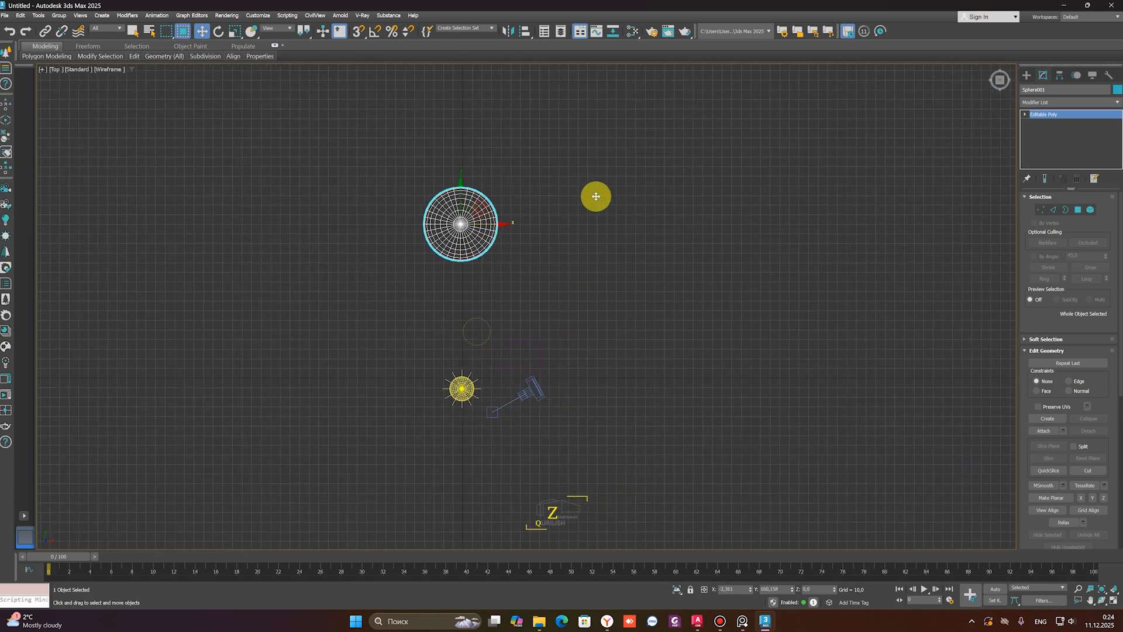
Examine the sphere's new position from orbited views and the top view, and reselect the sphere
alt+middle_drag(552, 213, 449, 236)
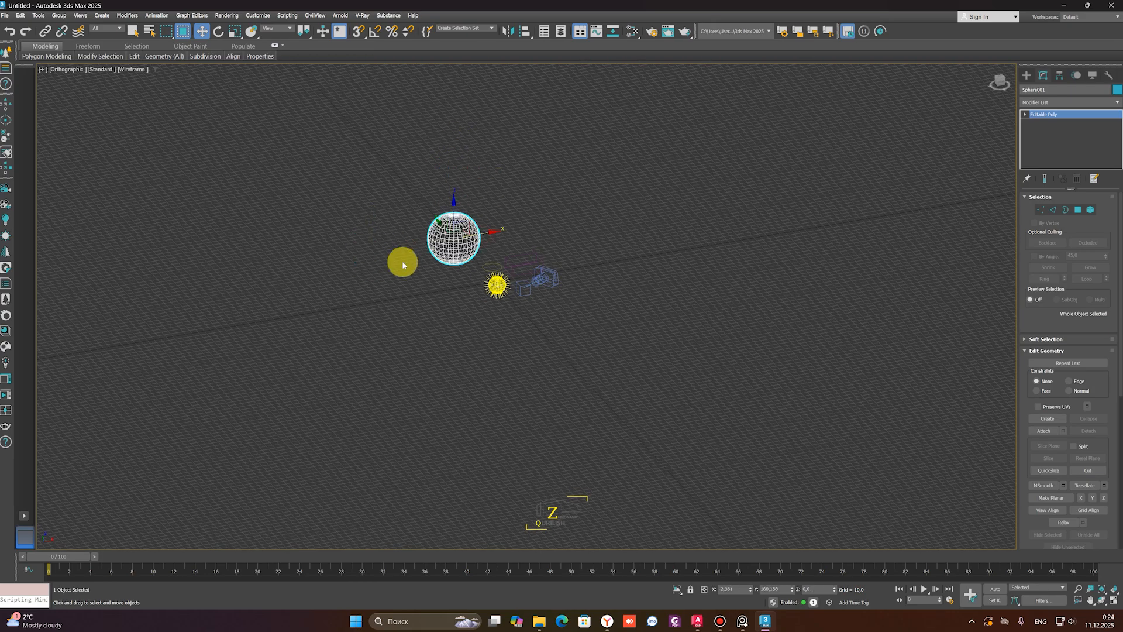
alt+middle_drag(492, 256, 422, 235)
key(t)
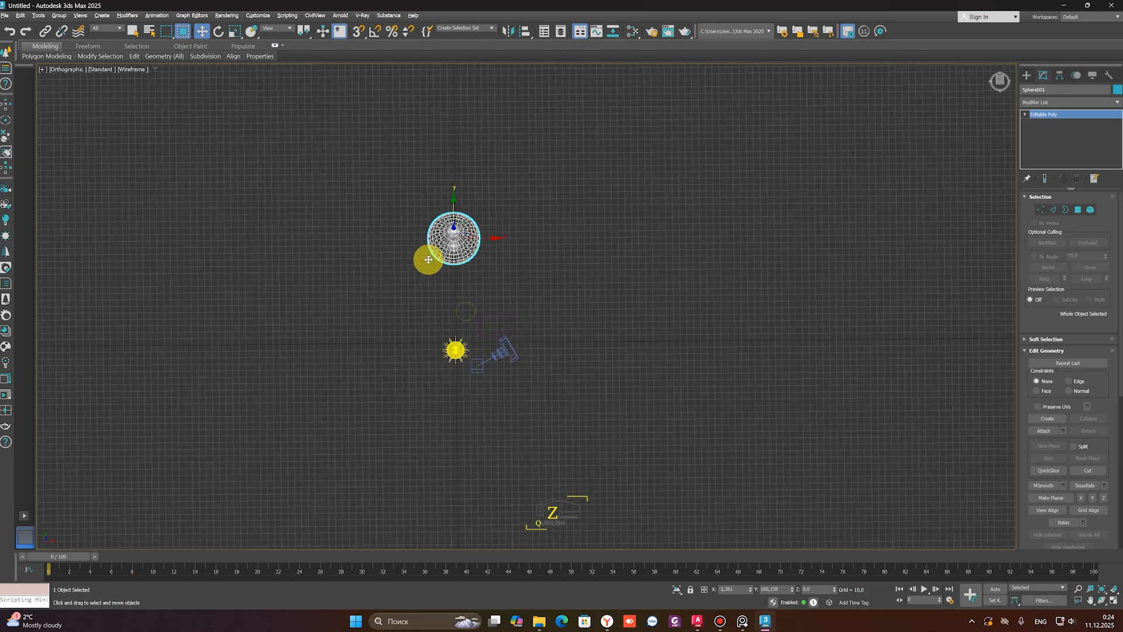
key(z)
scroll(527, 253, down, 5)
click(402, 142)
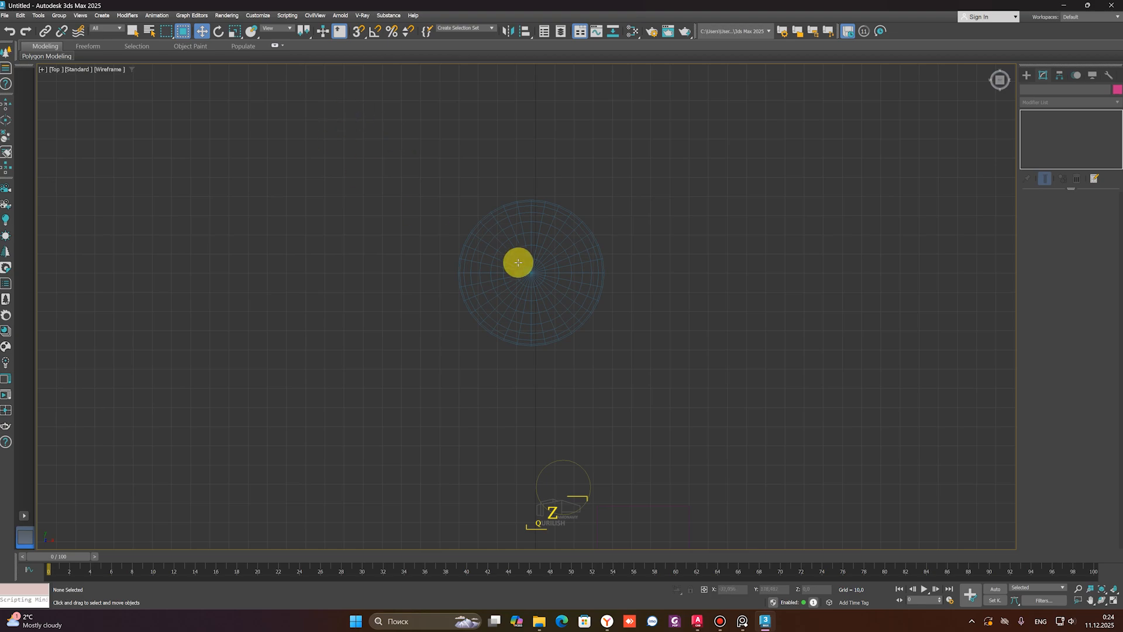
alt+middle_drag(516, 261, 409, 328)
click(468, 297)
alt+middle_drag(468, 297, 486, 280)
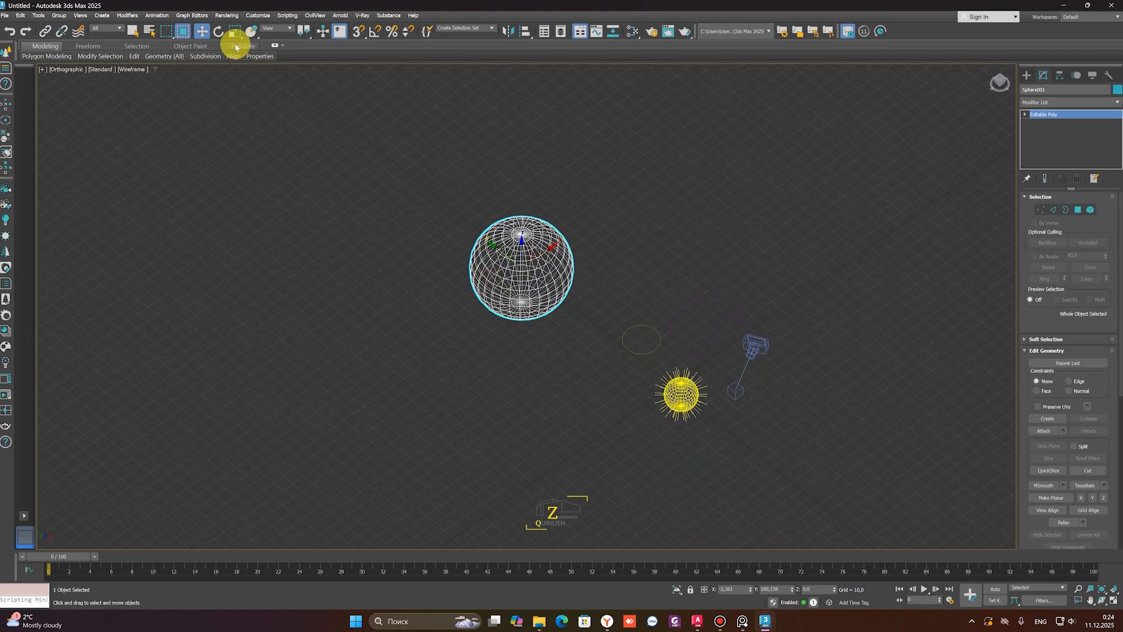
Activate the Rotate tool and switch the viewport from wireframe to default shading
click(218, 31)
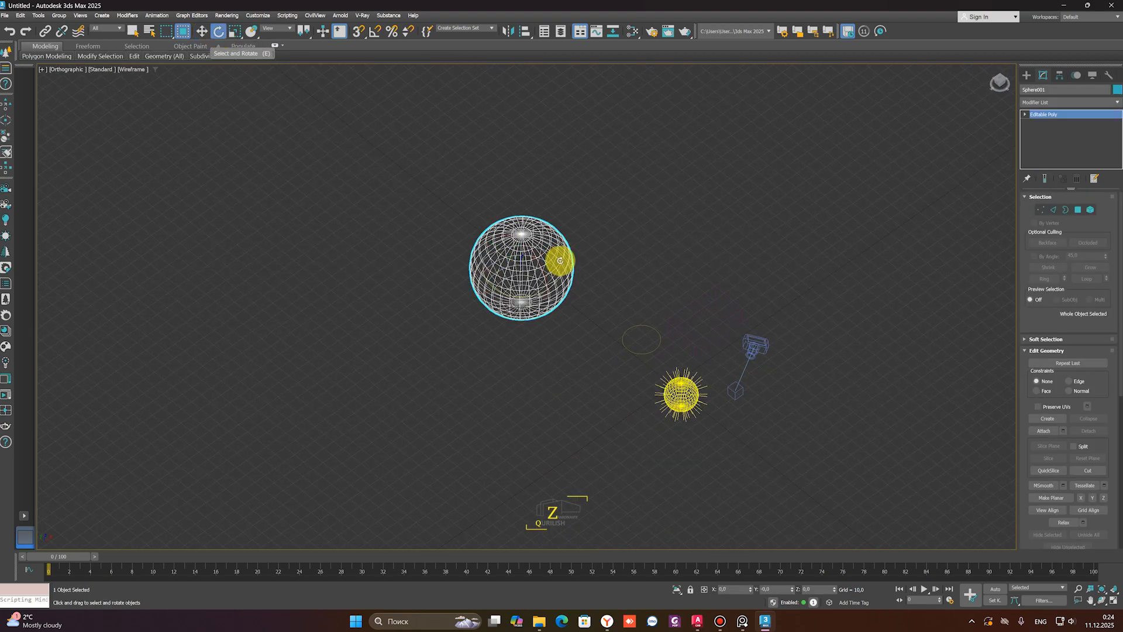
drag(587, 188, 418, 344)
scroll(692, 369, up, 5)
click(833, 358)
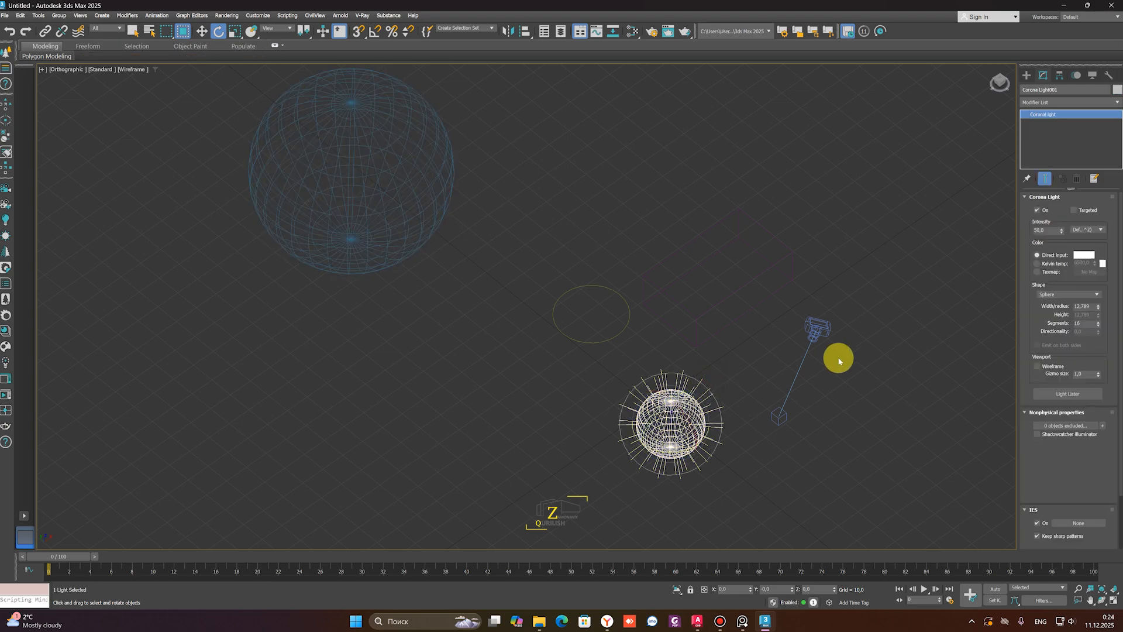
key(F3)
scroll(644, 281, up, 2)
Select the magenta box and rotate it freehand about its different axes
click(609, 293)
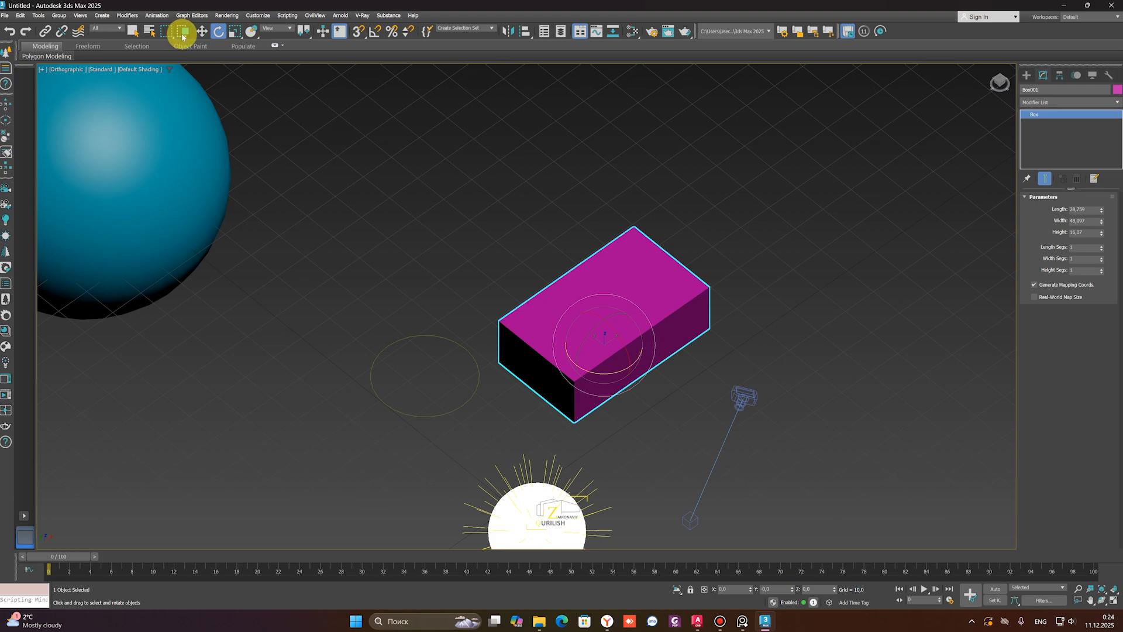
drag(607, 376, 656, 373)
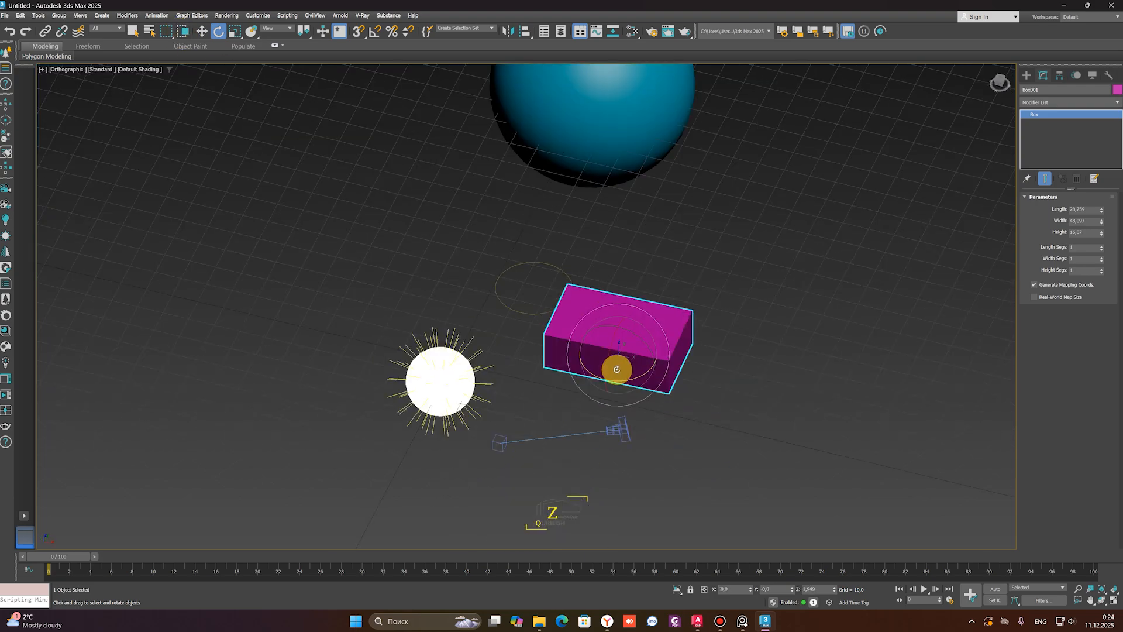
mouse_move(614, 367)
mouse_down()
mouse_move(707, 375)
mouse_move(567, 378)
mouse_move(641, 384)
mouse_move(609, 354)
mouse_move(609, 318)
mouse_move(591, 370)
mouse_move(629, 358)
mouse_up()
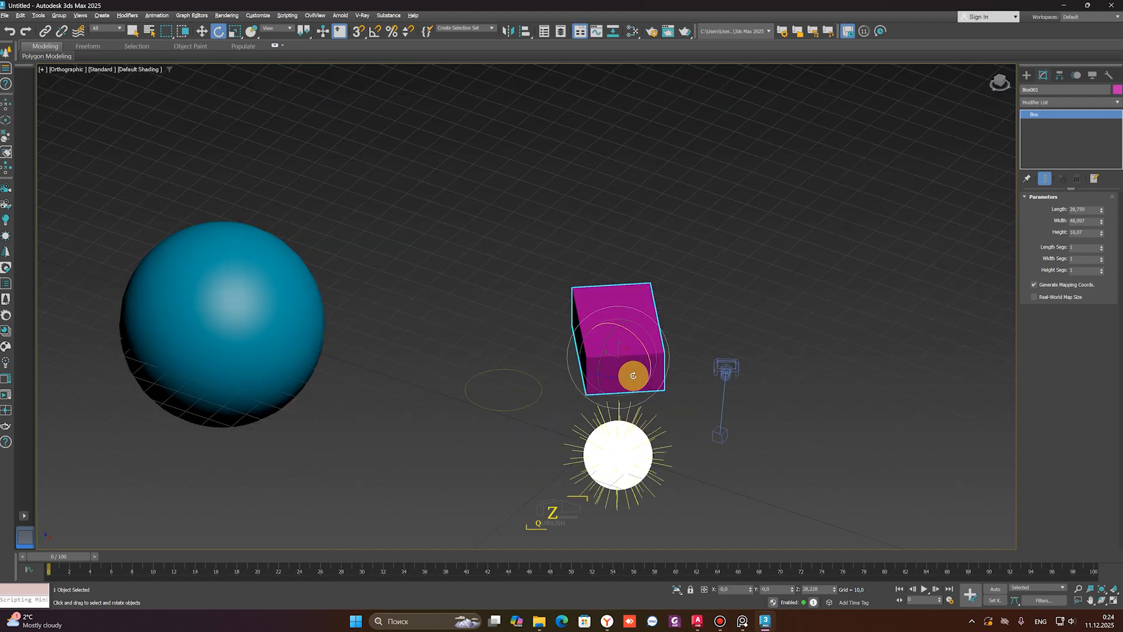
drag(632, 376, 704, 451)
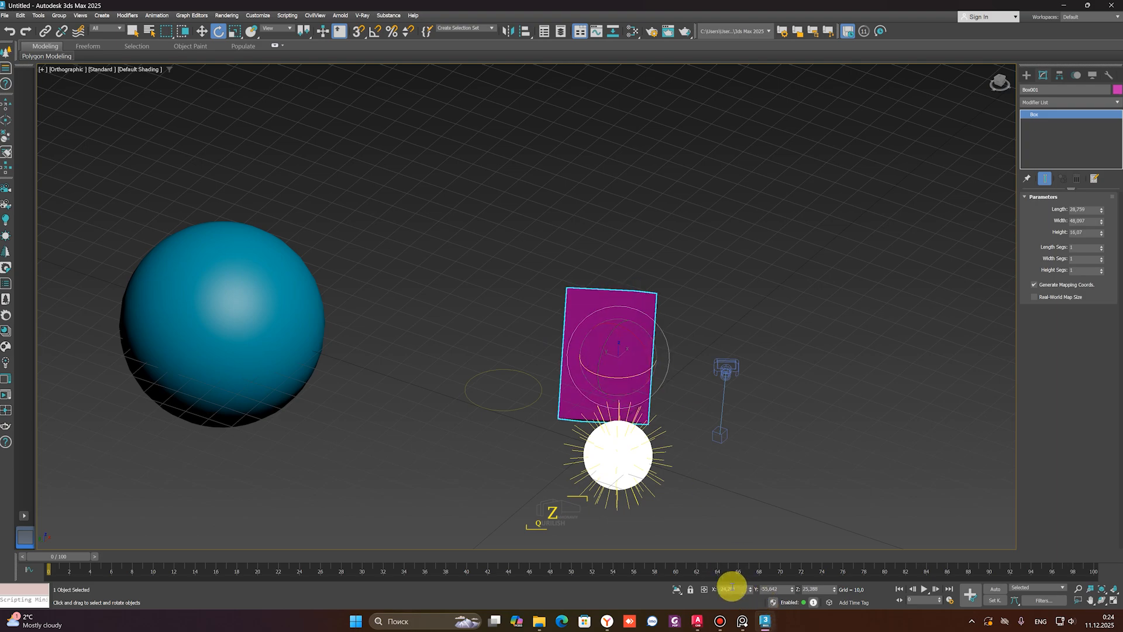
Set the magenta box's X rotation to 40 and its Y rotation to 59, and clear the selection
drag(750, 589, 755, 479)
middle_drag(627, 434, 622, 440)
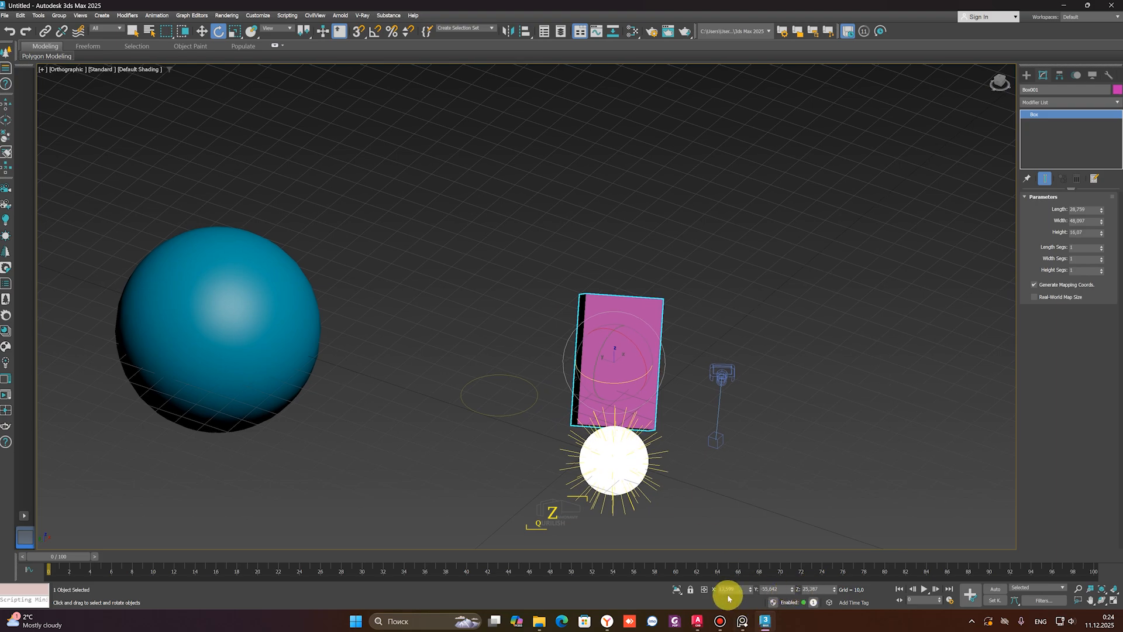
double_click(740, 589)
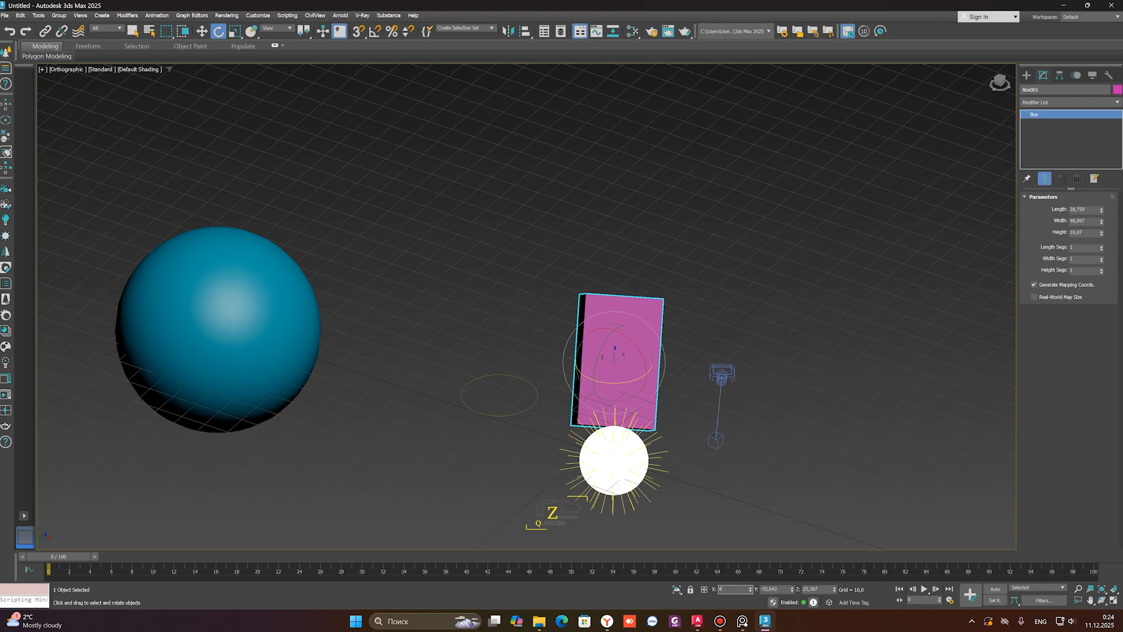
key(Return)
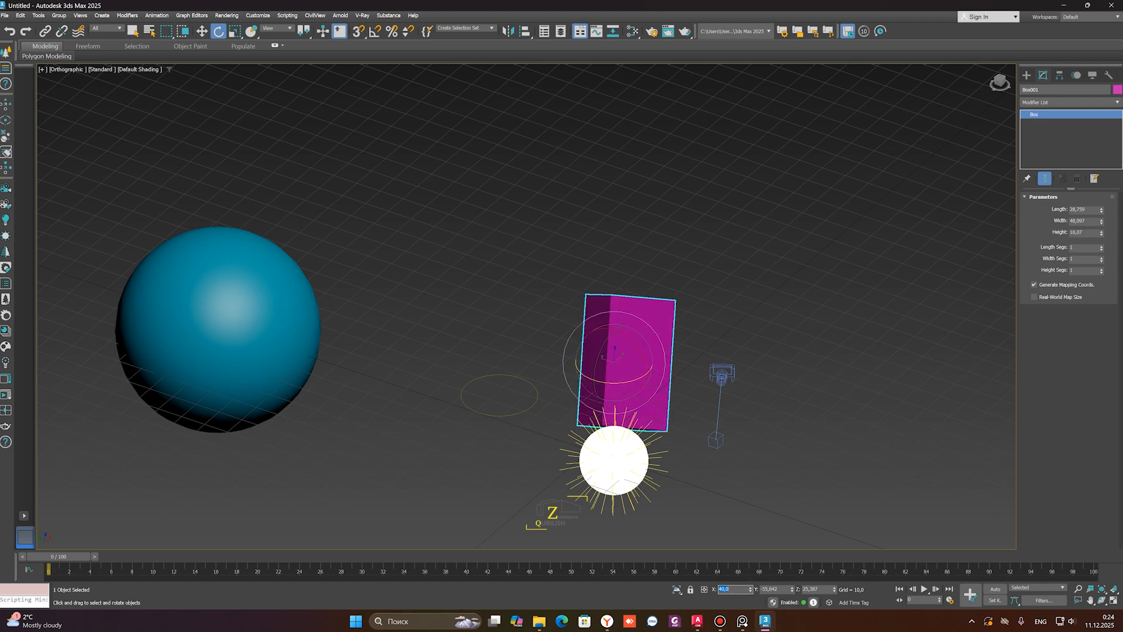
drag(779, 589, 752, 590)
text(59)
key(Return)
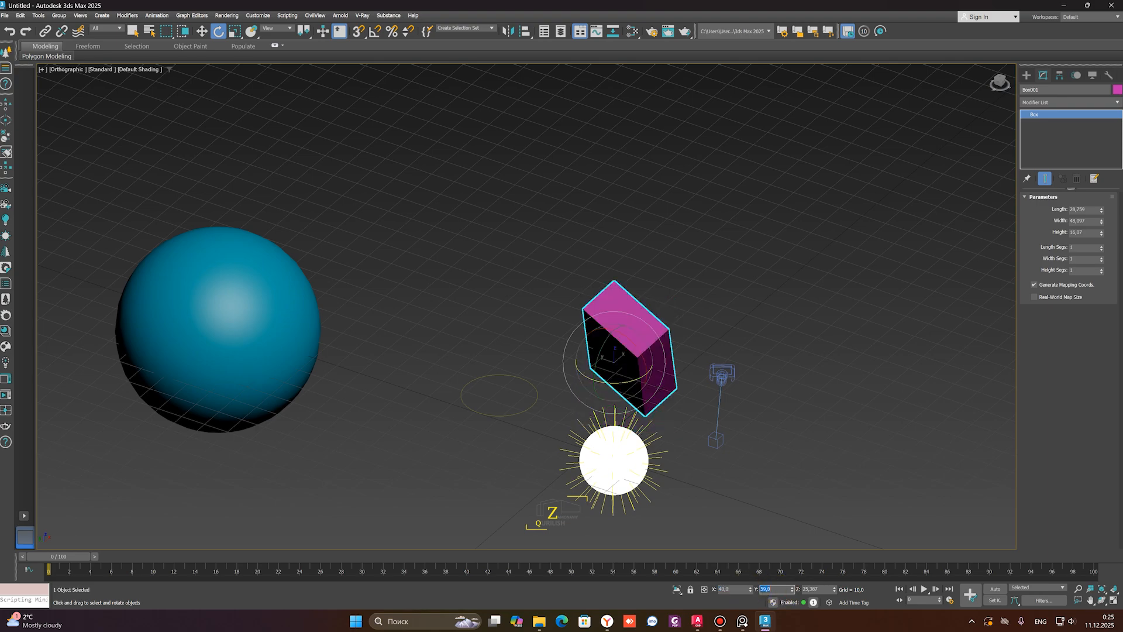
click(348, 152)
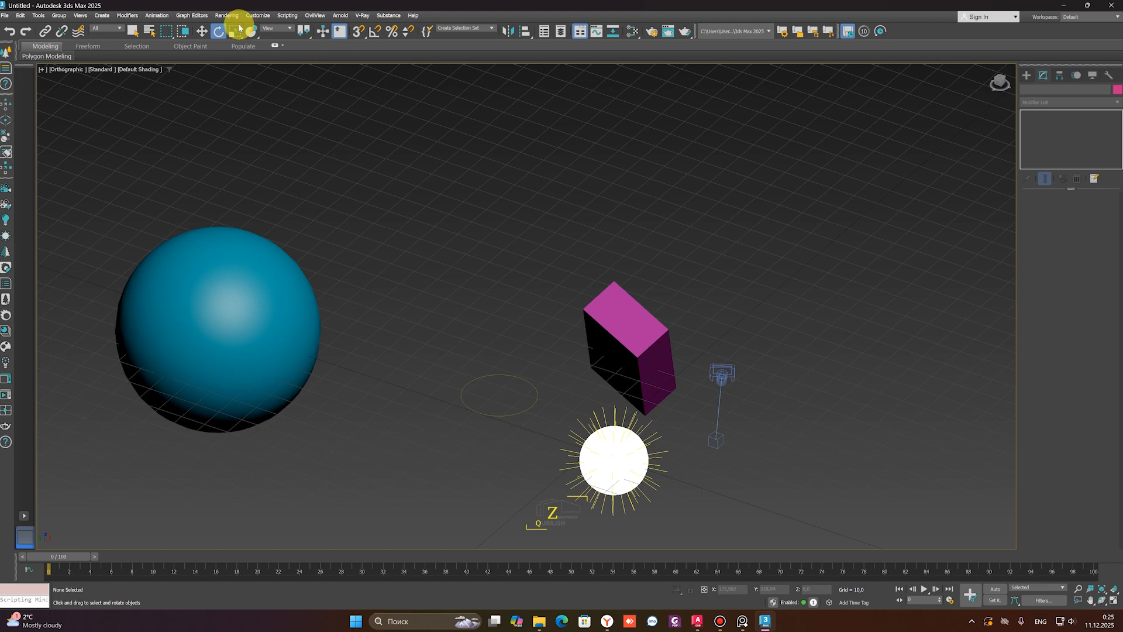
Select the sphere with the Scale tool and enlarge it uniformly to about 235%, undoing the first scaling attempt
drag(234, 34, 235, 35)
click(202, 374)
middle_drag(207, 373, 287, 343)
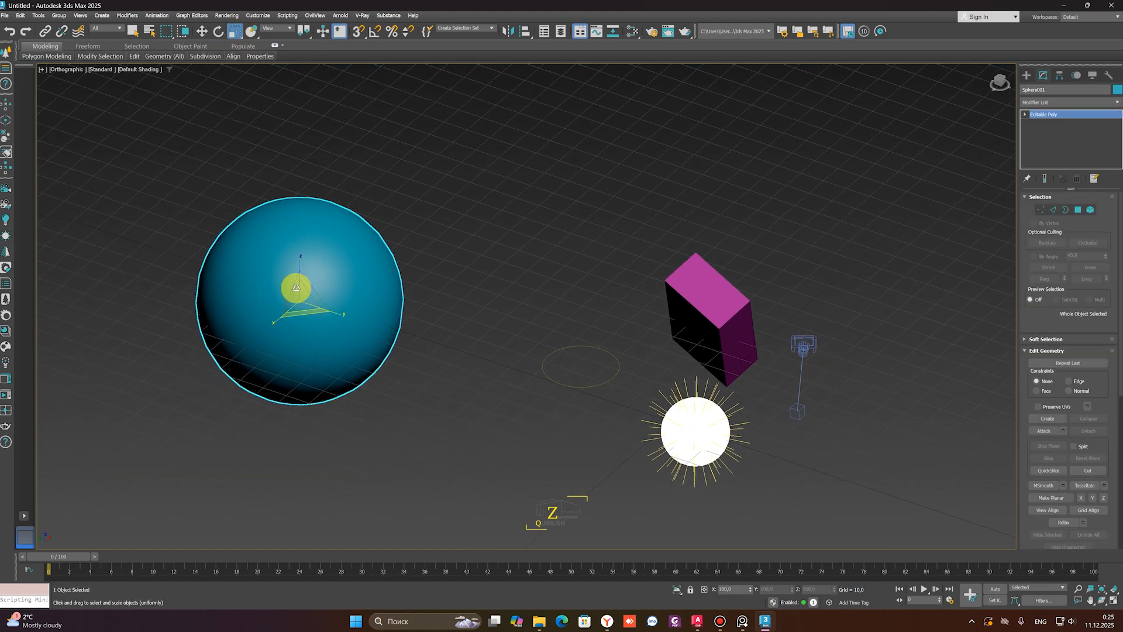
drag(299, 298, 291, 214)
key(ctrl+z)
drag(297, 296, 295, 260)
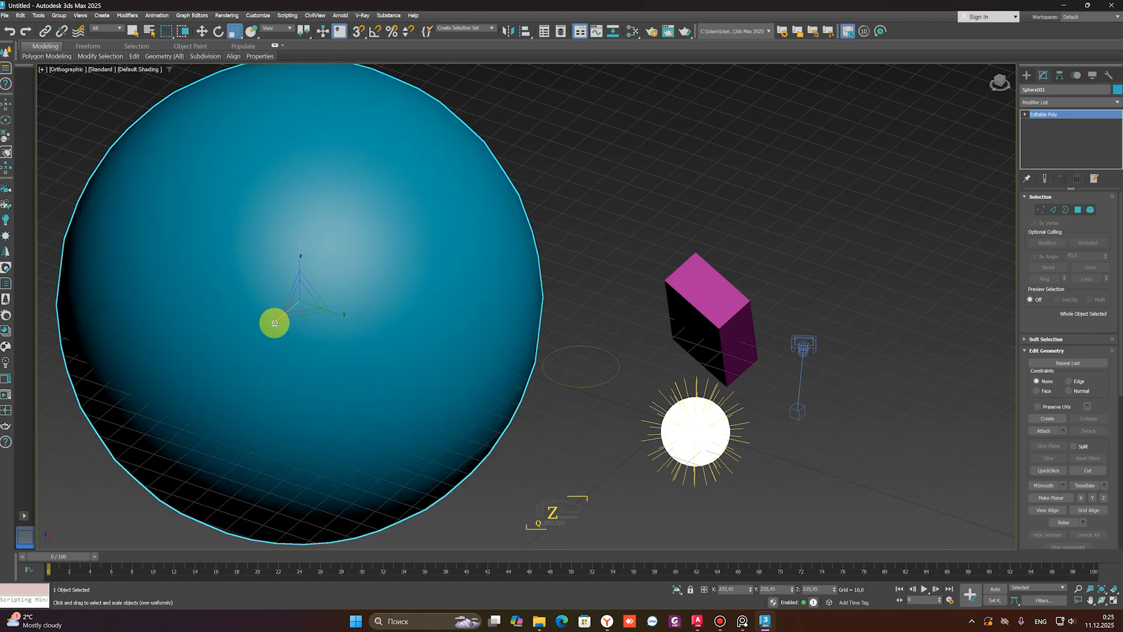
Stretch the sphere separately along its X, Y and Z axes, and scale it again as a whole
drag(275, 322, 255, 334)
drag(333, 314, 386, 328)
drag(300, 263, 299, 238)
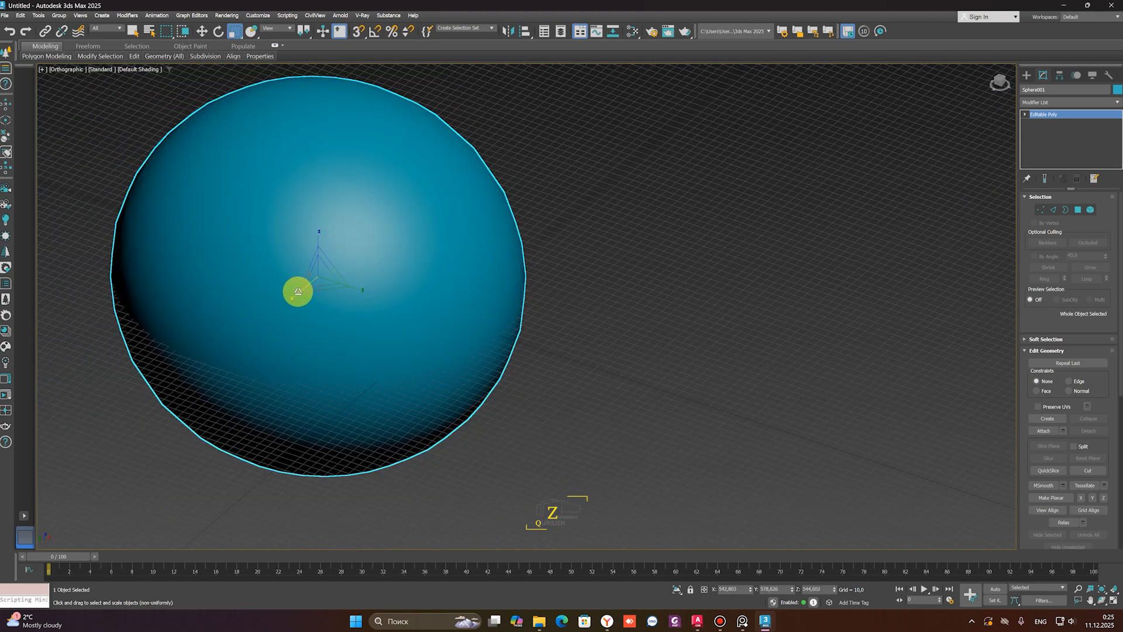
drag(317, 273, 340, 356)
Delete the enlarged sphere and the rotated magenta box from the scene
middle_drag(340, 356, 291, 349)
key(Delete)
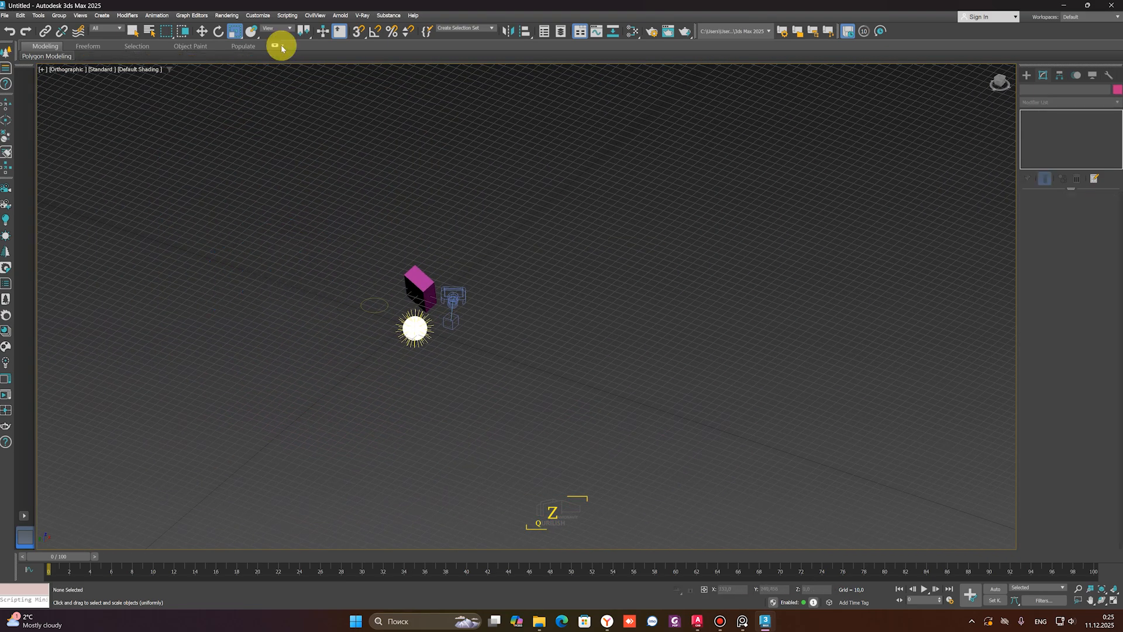
click(250, 33)
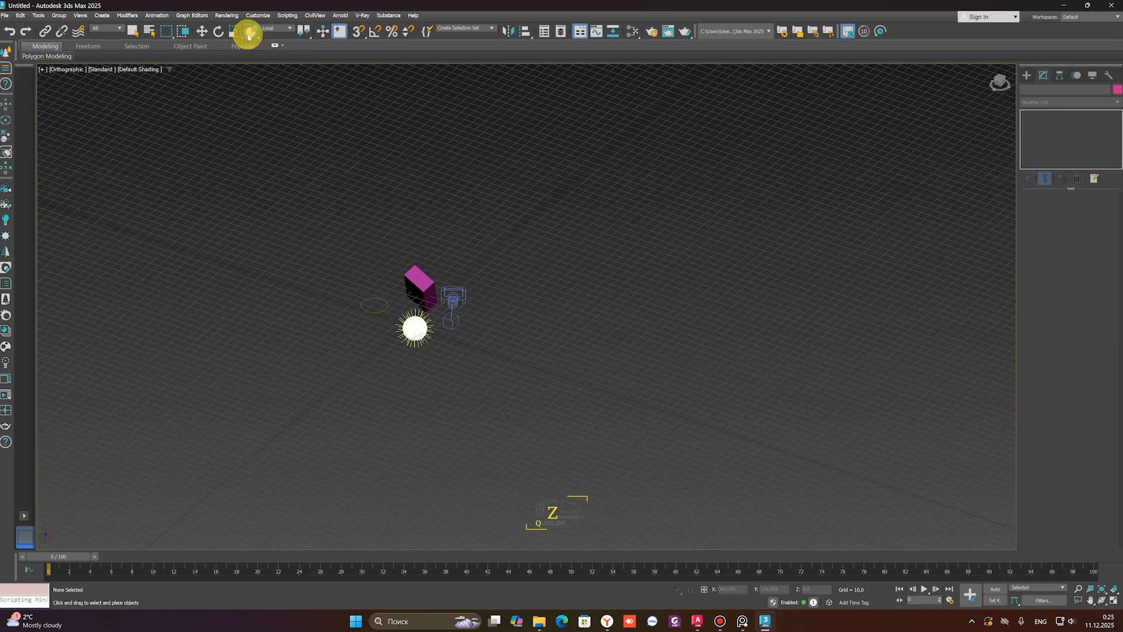
middle_drag(427, 219, 478, 216)
middle_drag(553, 285, 553, 295)
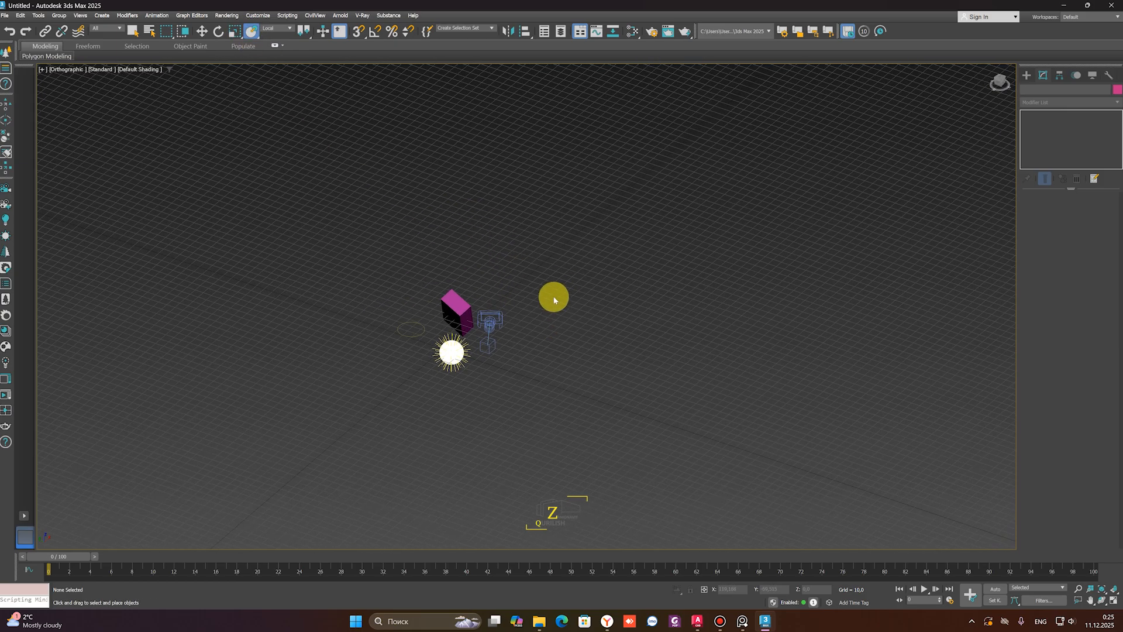
click(443, 315)
key(Delete)
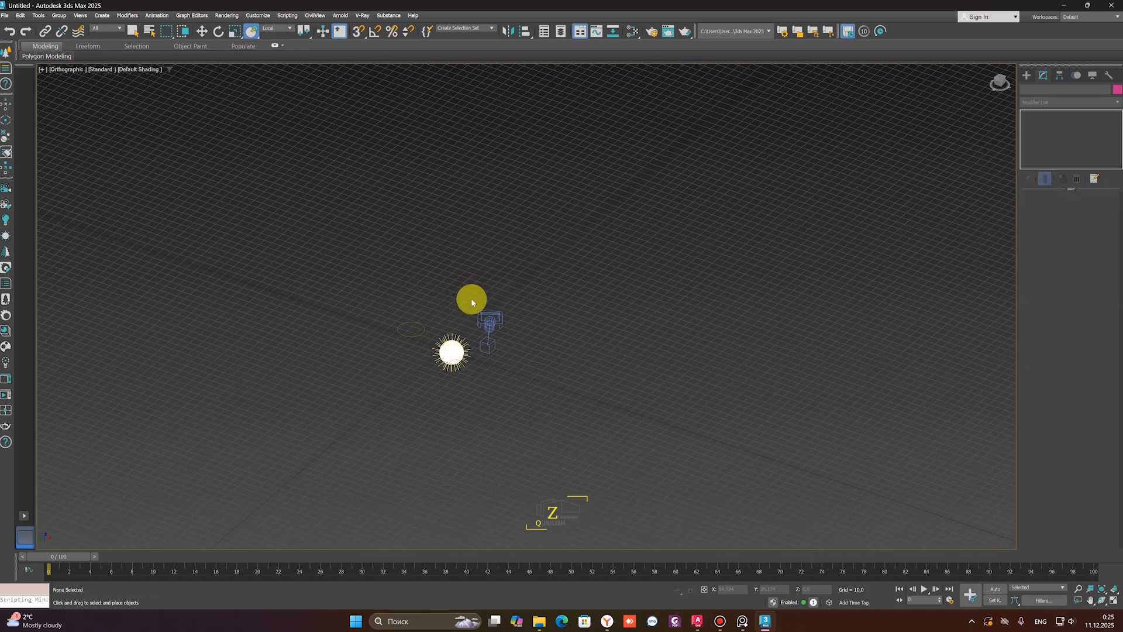
Create a new box on the open grid behind the light and camera, and end the Box command
ctrl+right_click(524, 257)
click(525, 234)
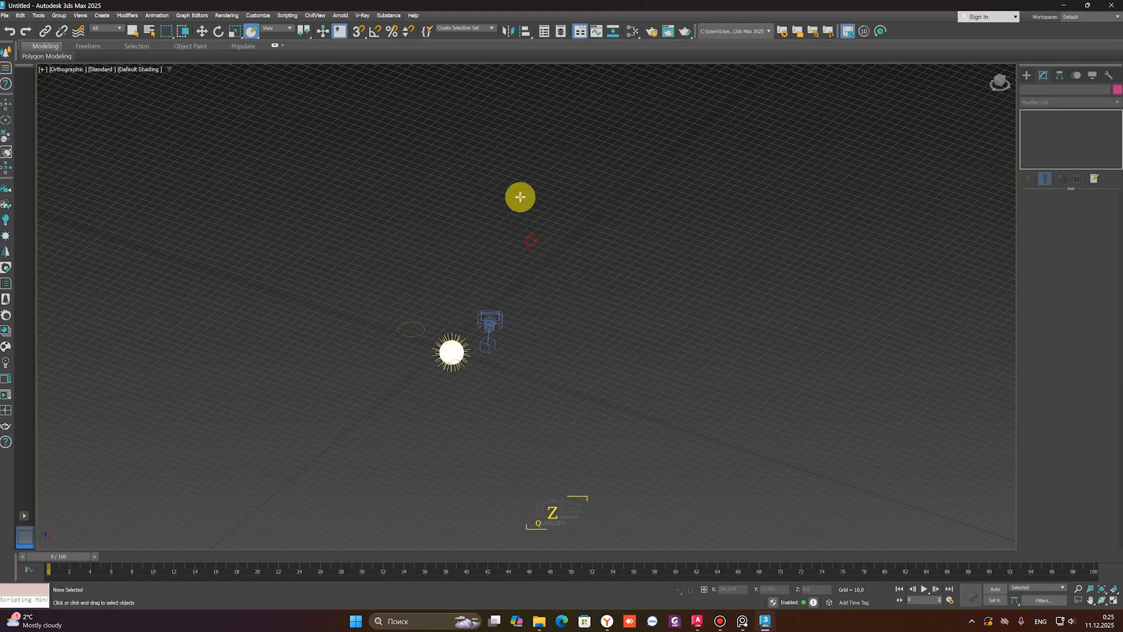
drag(519, 191, 517, 240)
click(509, 211)
right_click(508, 210)
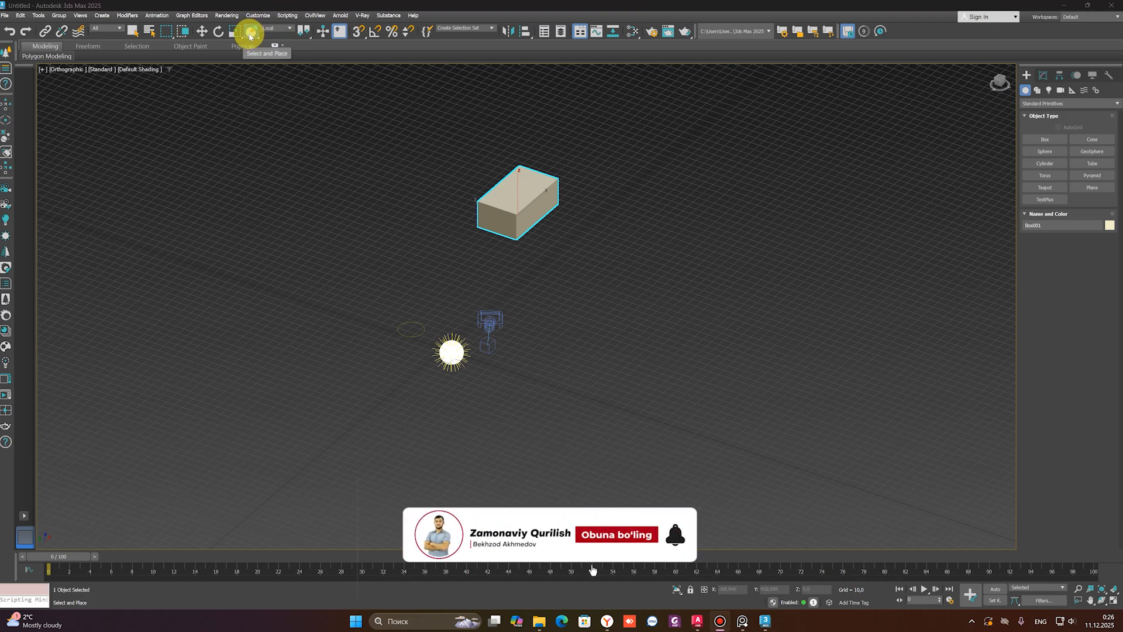
Create a small teapot on the grid in front of the box, with Select and Place as the active transform tool
click(251, 34)
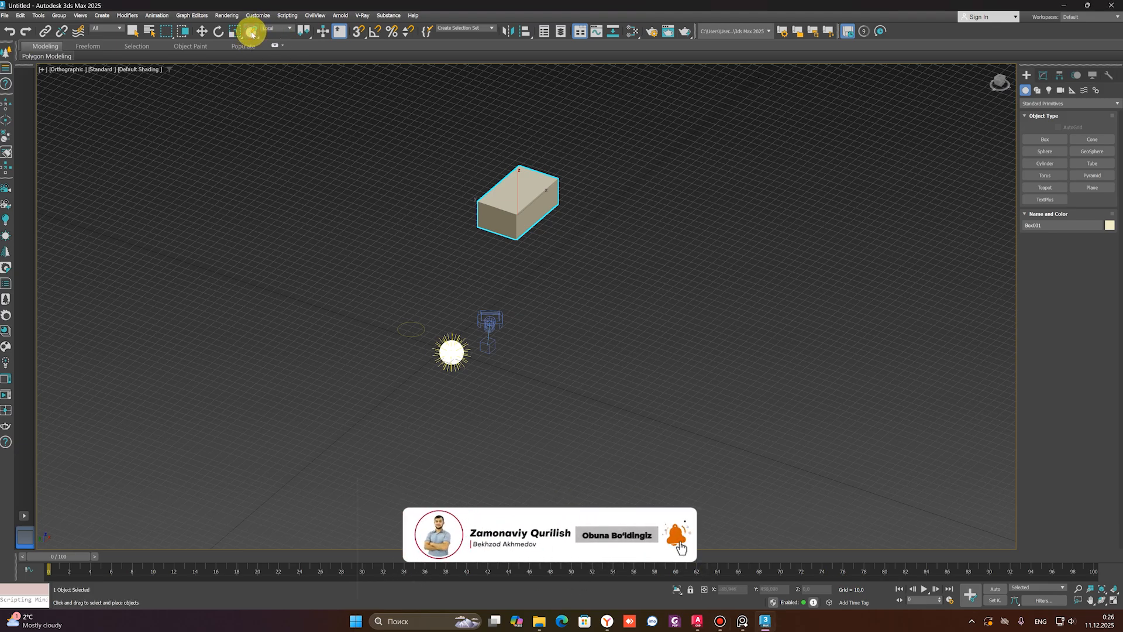
middle_drag(506, 302, 467, 324)
click(486, 301)
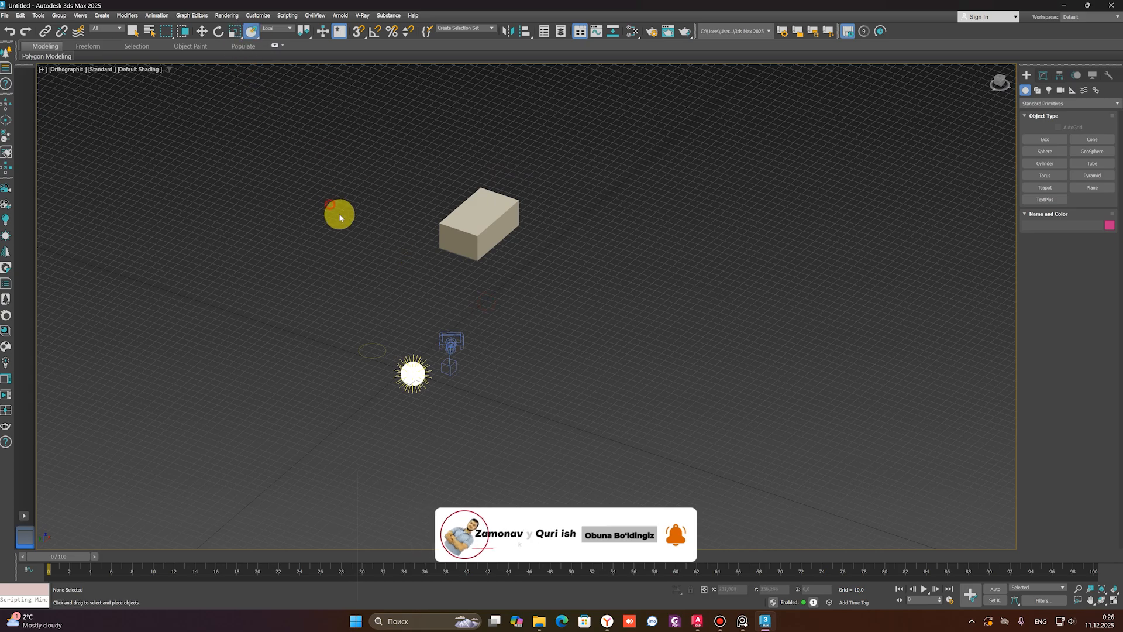
scroll(426, 333, up, 3)
right_click(502, 329)
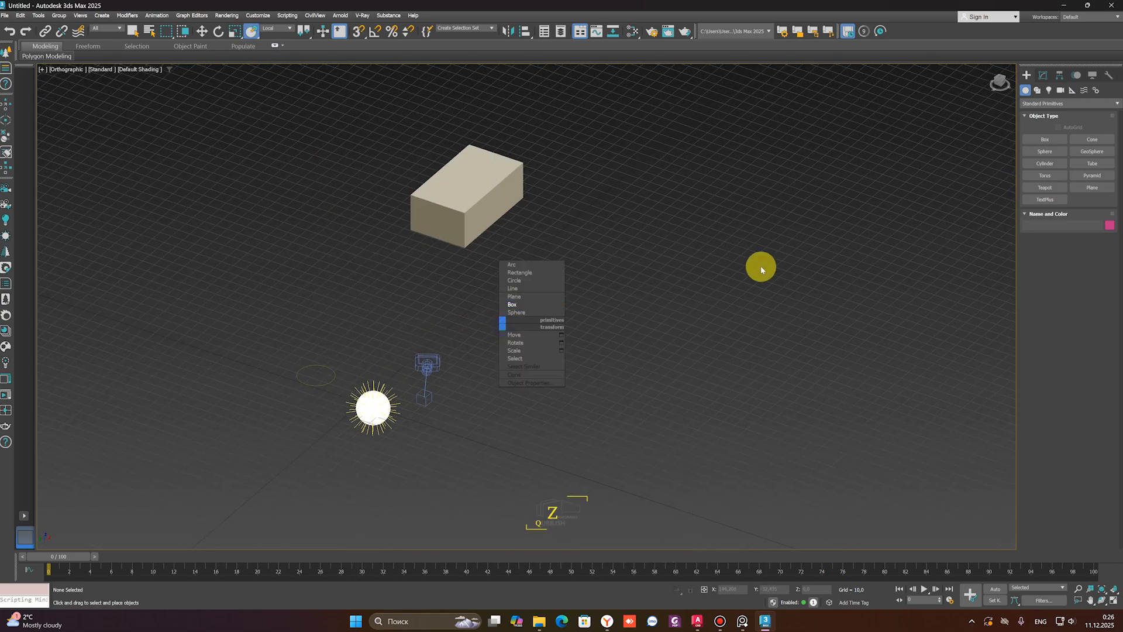
click(1045, 187)
mouse_move(491, 285)
mouse_down()
mouse_move(486, 309)
mouse_move(493, 297)
mouse_up()
right_click(520, 292)
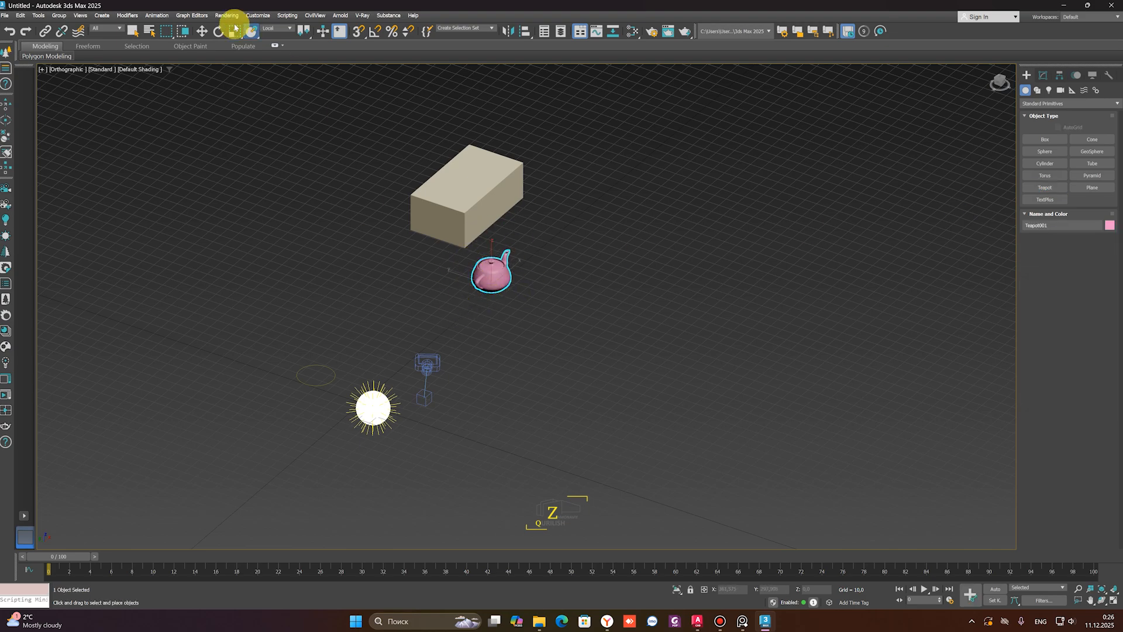
Use Select and Place to set the teapot on the box's top face, slide it across the surface, and clear the selection
drag(501, 277, 461, 168)
scroll(504, 204, down, 2)
middle_drag(503, 205, 353, 205)
scroll(487, 298, up, 2)
scroll(419, 253, up, 3)
scroll(417, 254, down, 1)
key(super)
key(super)
scroll(329, 264, down, 3)
drag(358, 252, 340, 222)
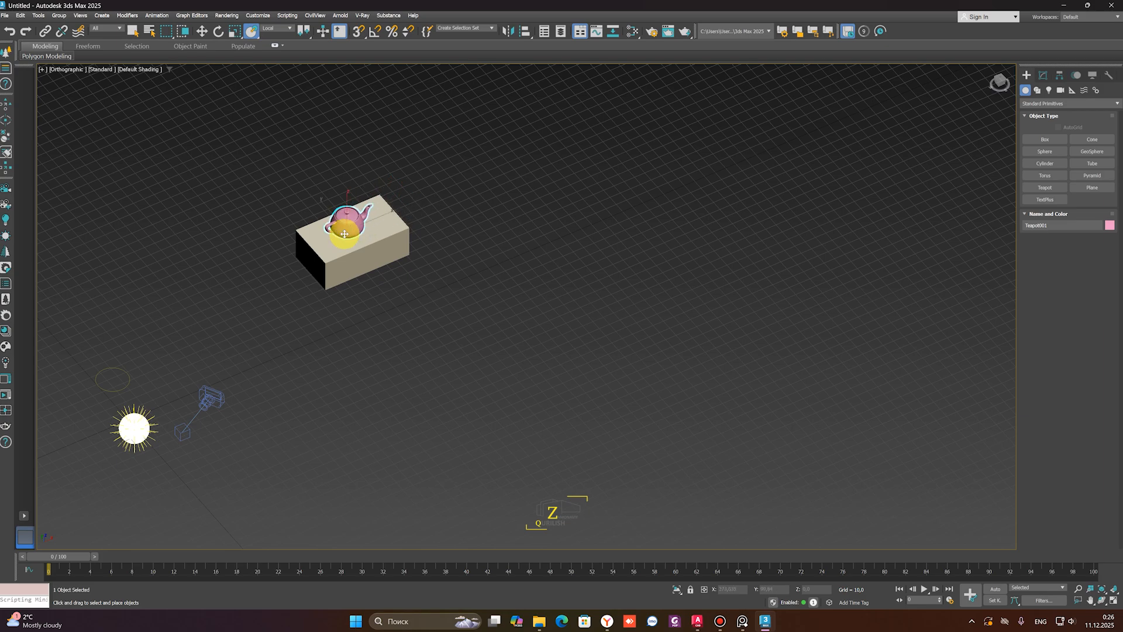
click(448, 193)
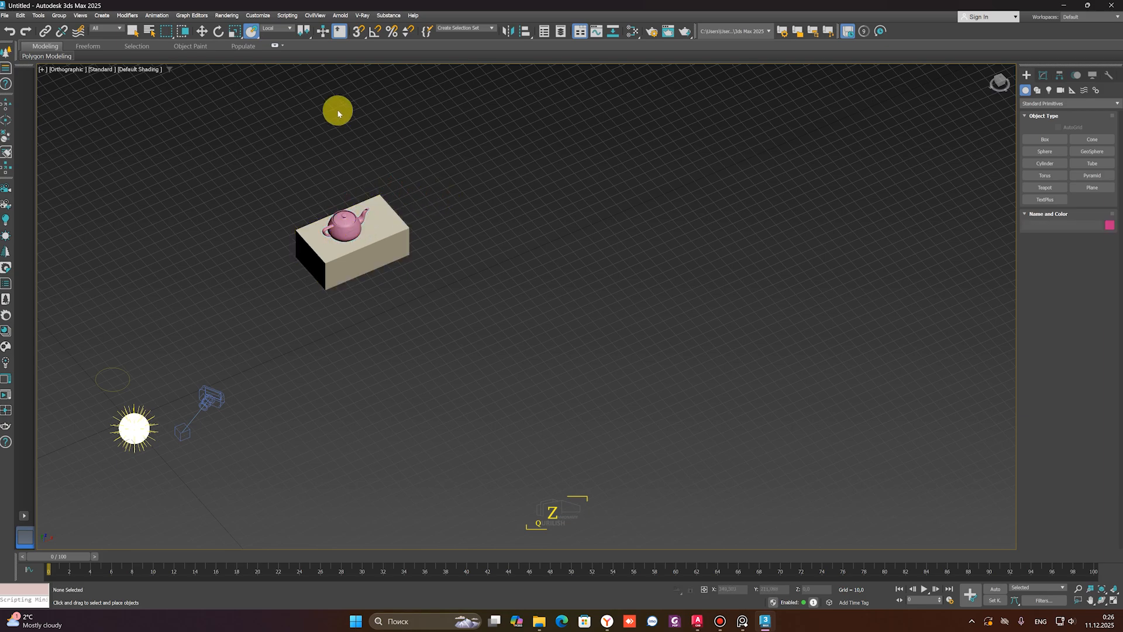
Turn on 3D snapping and select the teapot on the box's top face
click(358, 32)
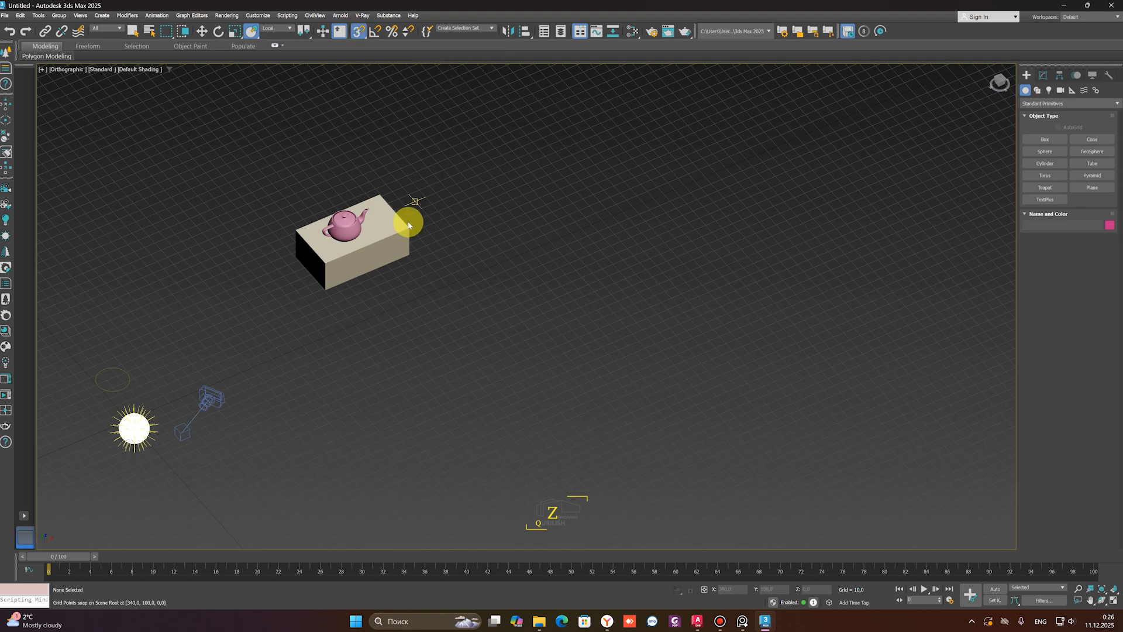
scroll(381, 249, up, 4)
click(294, 225)
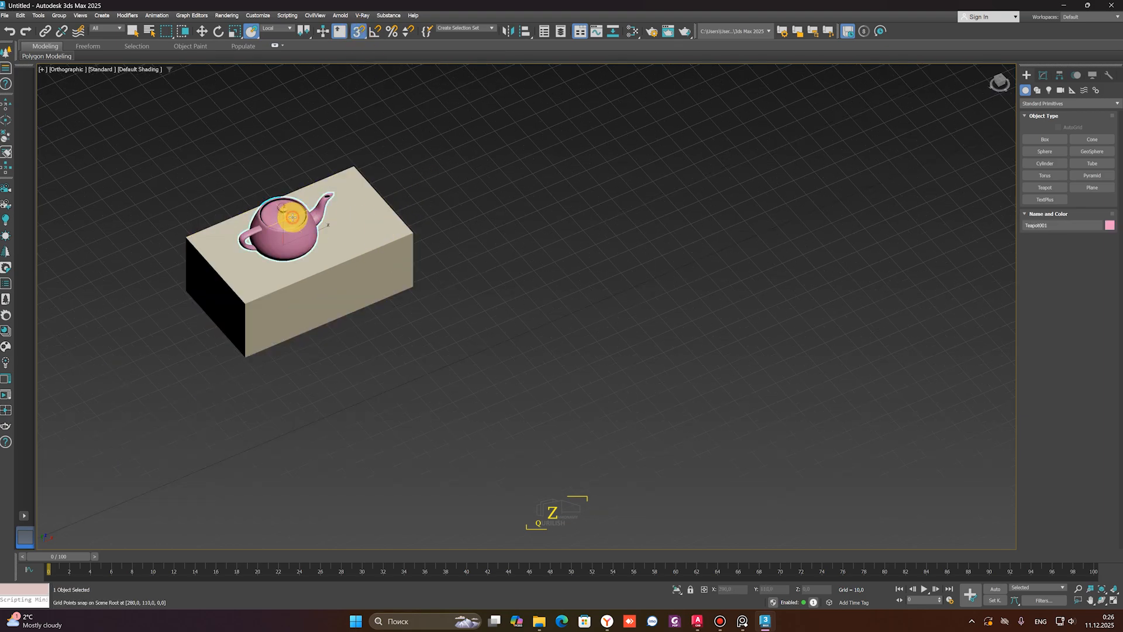
scroll(305, 232, up, 2)
middle_drag(296, 237, 258, 252)
key(super)
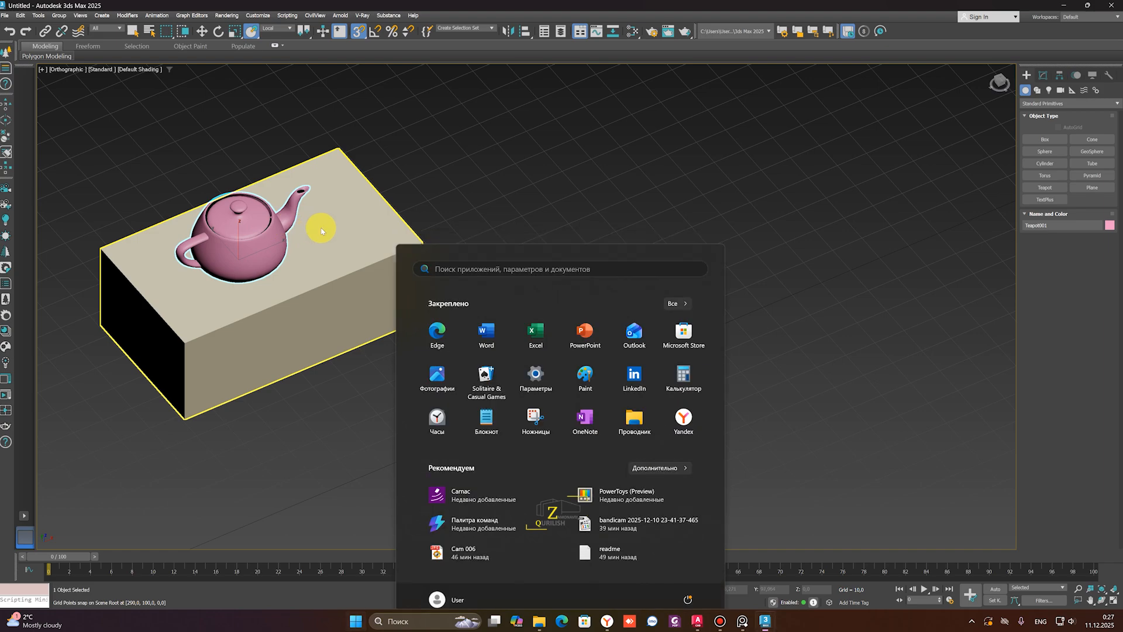
Switch to the Top view, frame the selected teapot, and activate the Move tool
alt+middle_drag(321, 228, 309, 257)
key(t)
key(z)
scroll(359, 245, down, 6)
key(w)
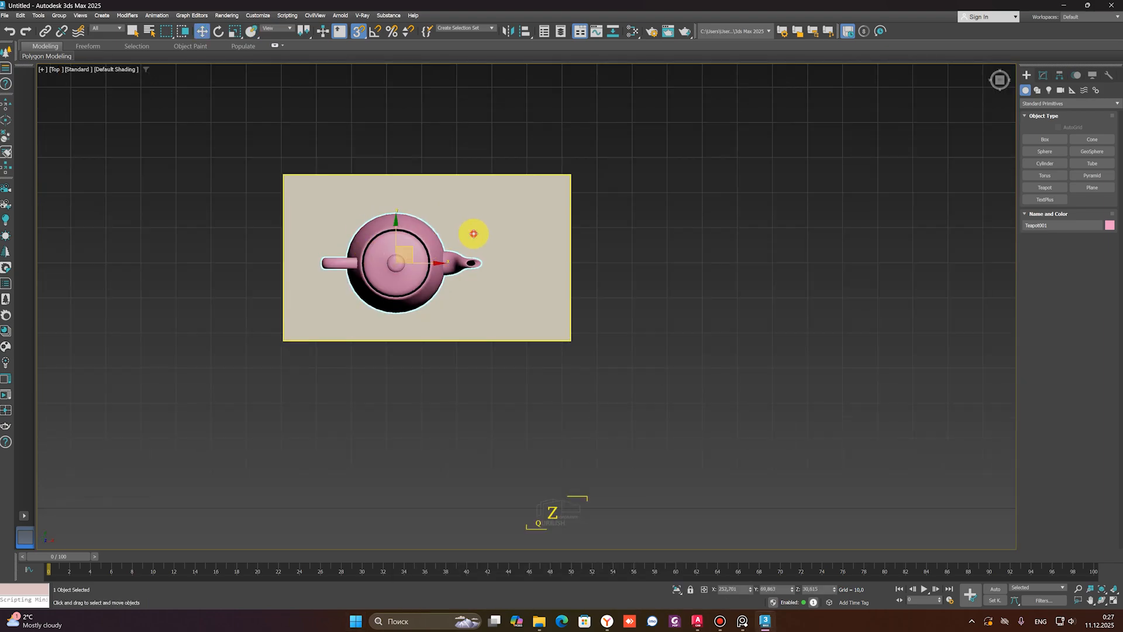
Select the box and move it to the right so it sits clear of the teapot in the Top view
click(474, 233)
scroll(450, 248, down, 3)
mouse_move(387, 267)
middle_down()
mouse_move(410, 266)
mouse_move(382, 272)
middle_up()
drag(389, 274, 529, 246)
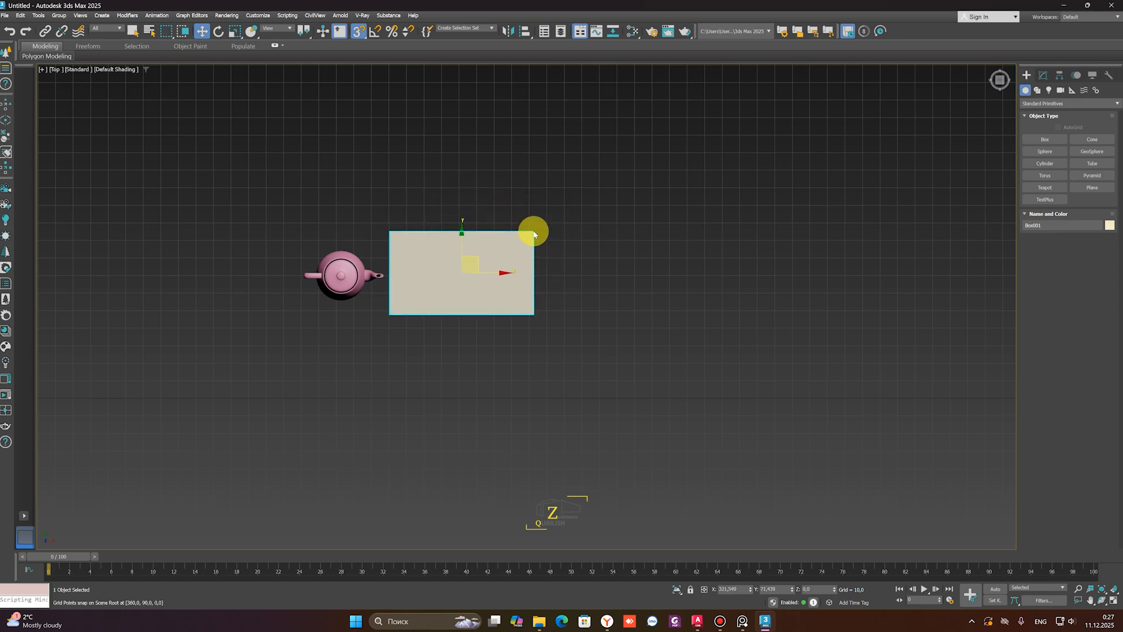
scroll(529, 261, down, 5)
scroll(554, 257, up, 3)
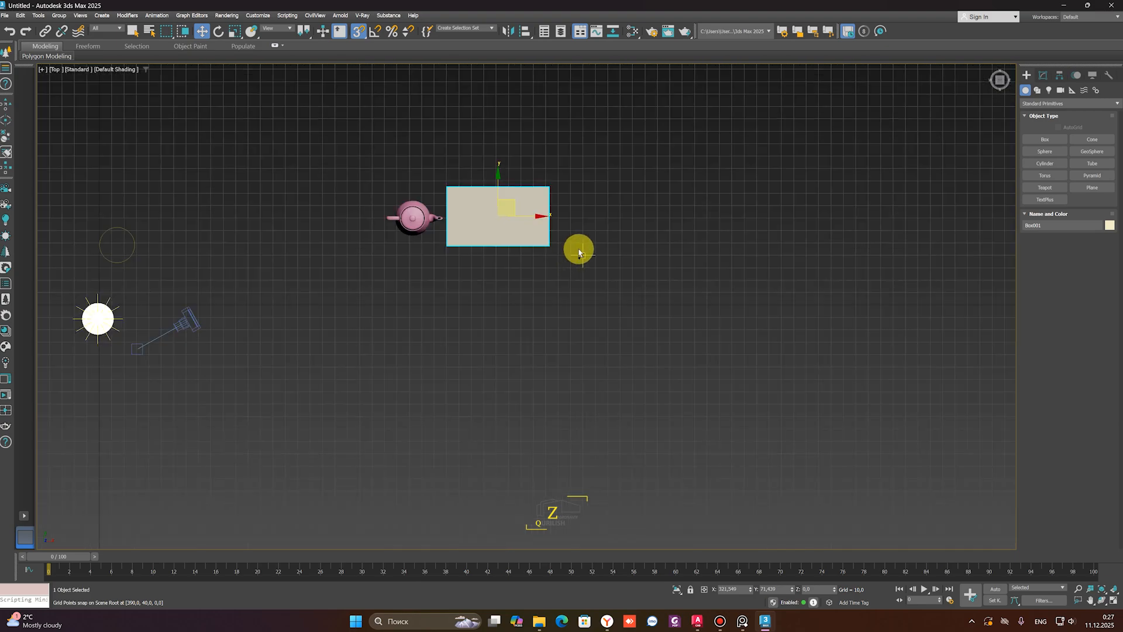
right_click(583, 228)
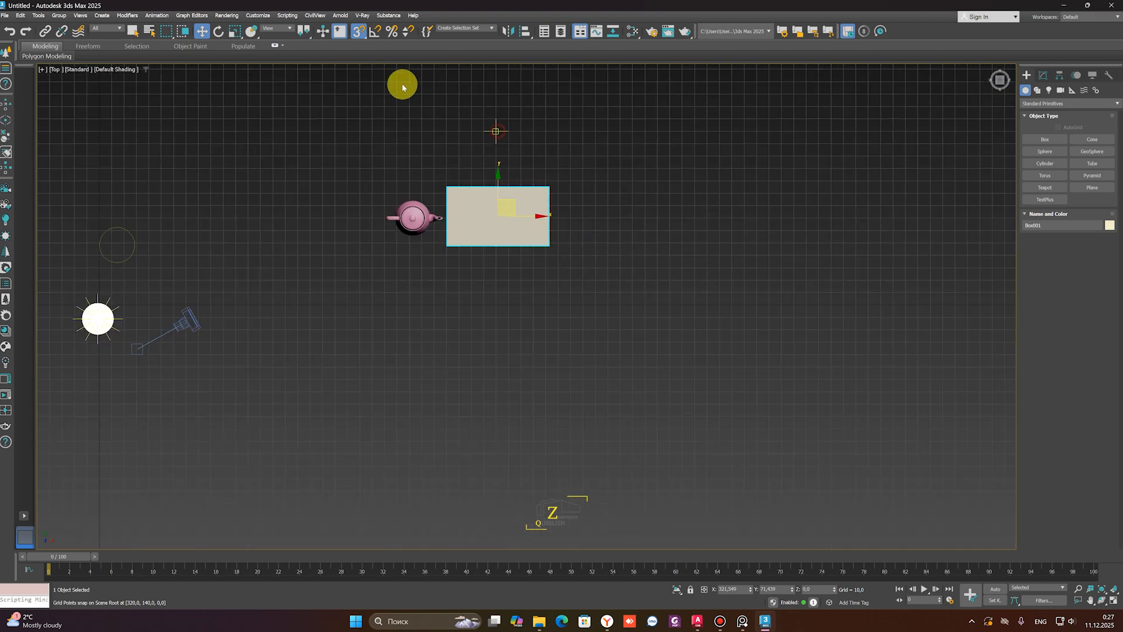
Set the snap types in Grid and Snap Settings: disable Grid Points and enable Perpendicular, Vertex and Midpoint
right_click(361, 35)
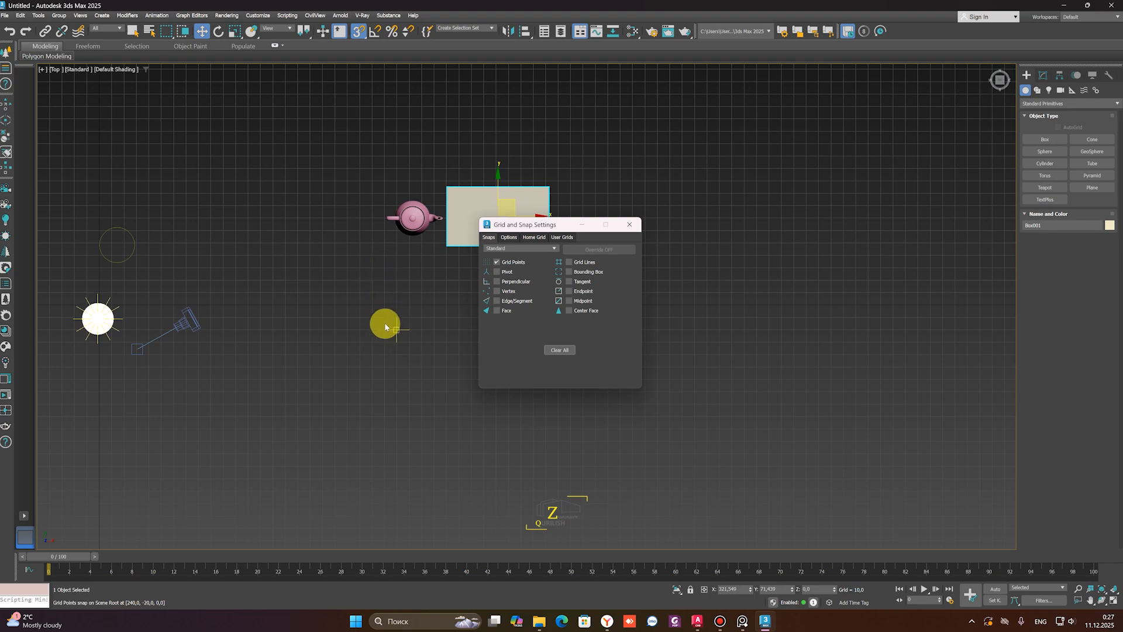
scroll(334, 296, up, 5)
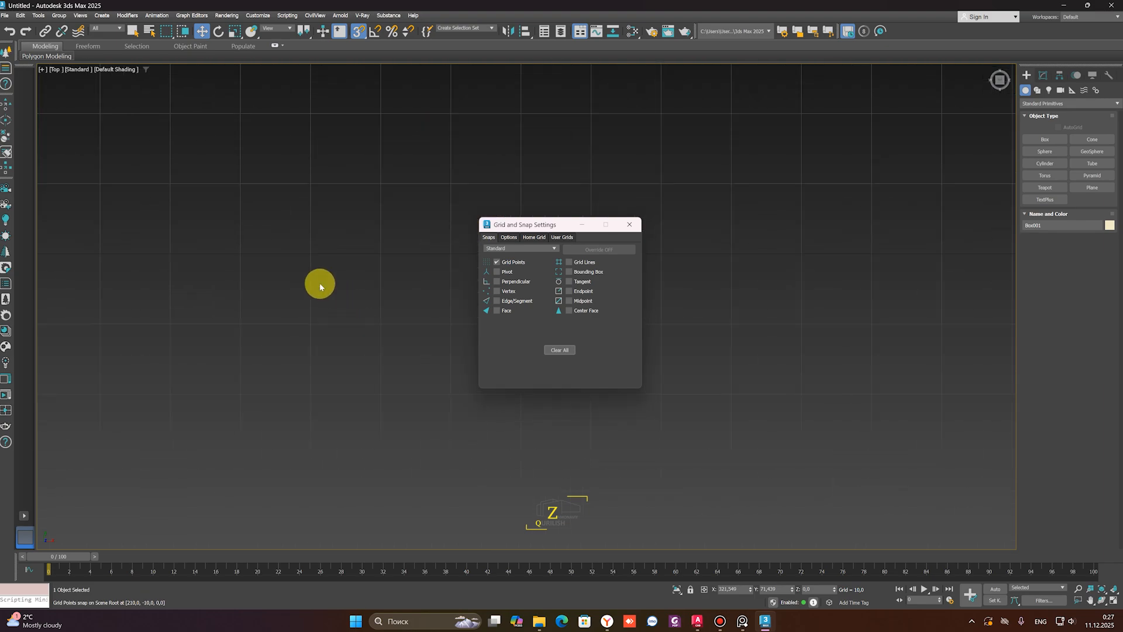
click(497, 264)
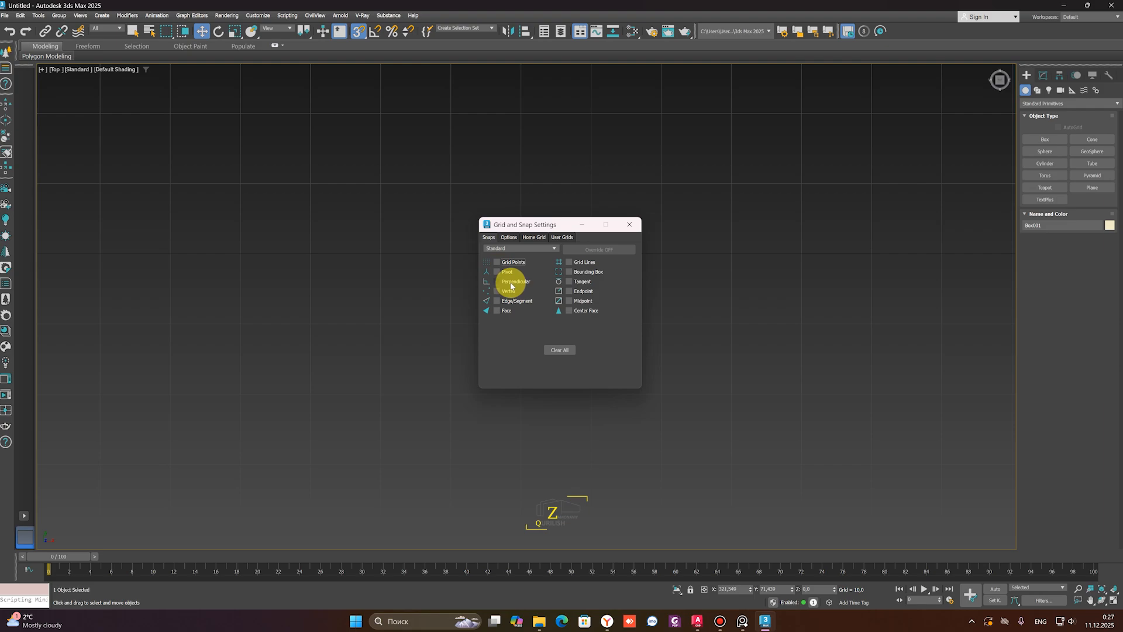
click(506, 284)
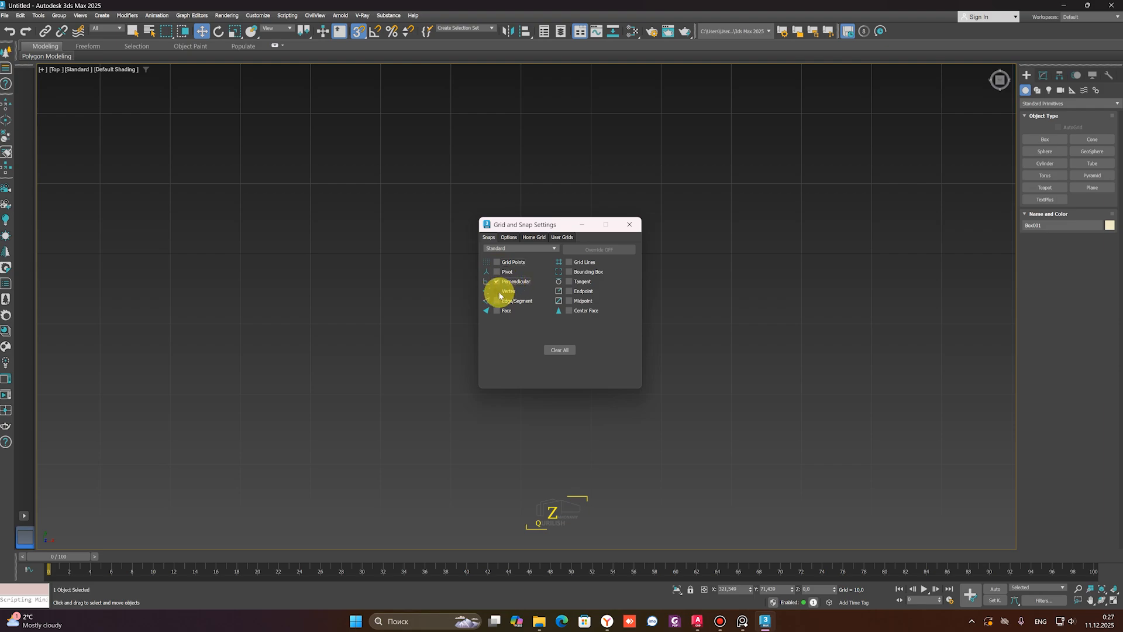
click(497, 292)
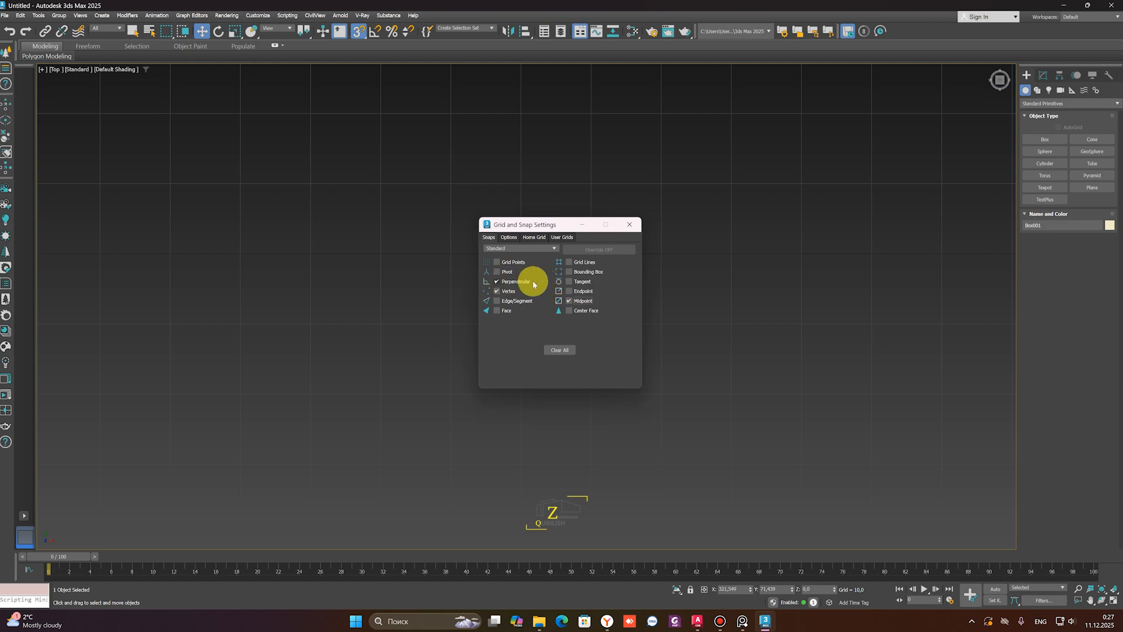
Create a rectangular plane on the grid to the upper right of the box, and return to the Move tool
scroll(363, 268, down, 2)
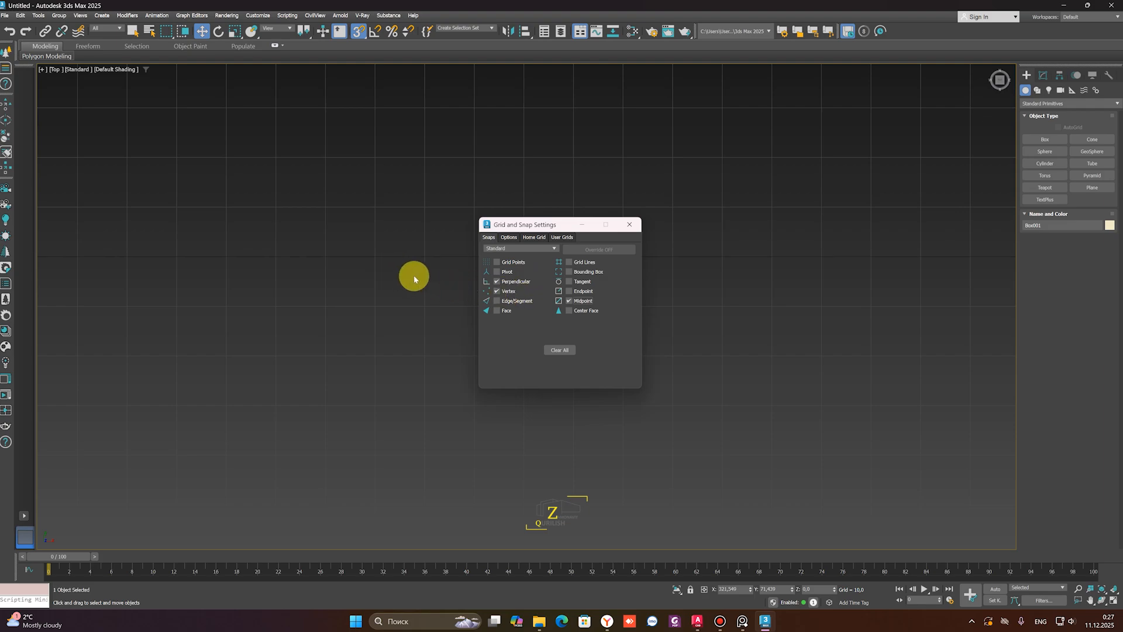
scroll(352, 290, down, 9)
middle_drag(393, 282, 328, 350)
scroll(343, 299, up, 11)
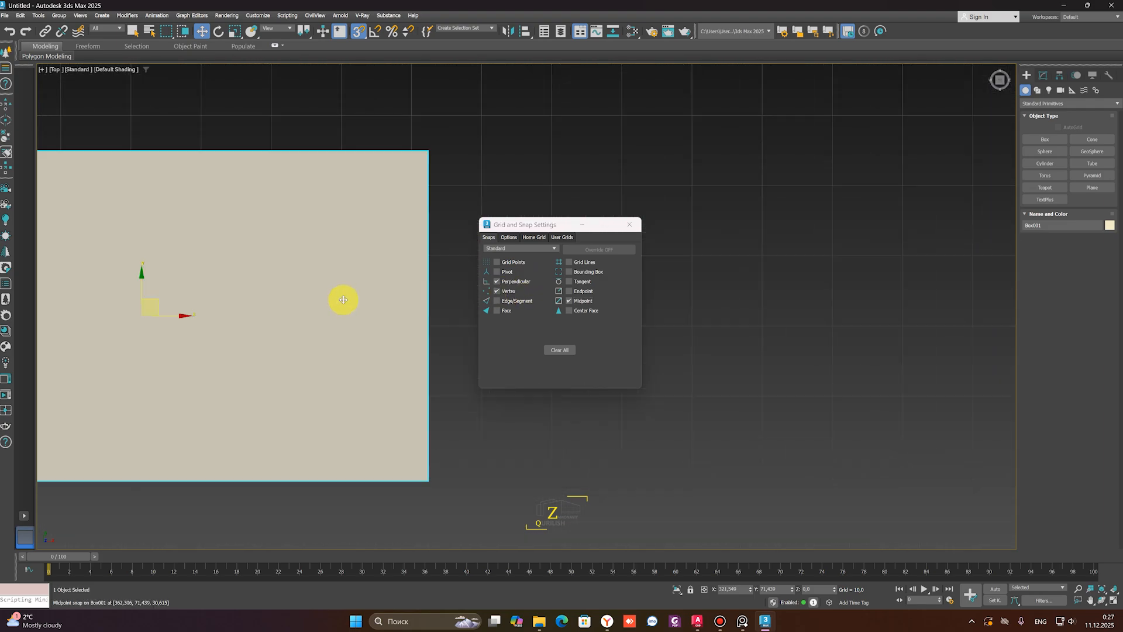
scroll(343, 300, down, 3)
right_click(367, 307)
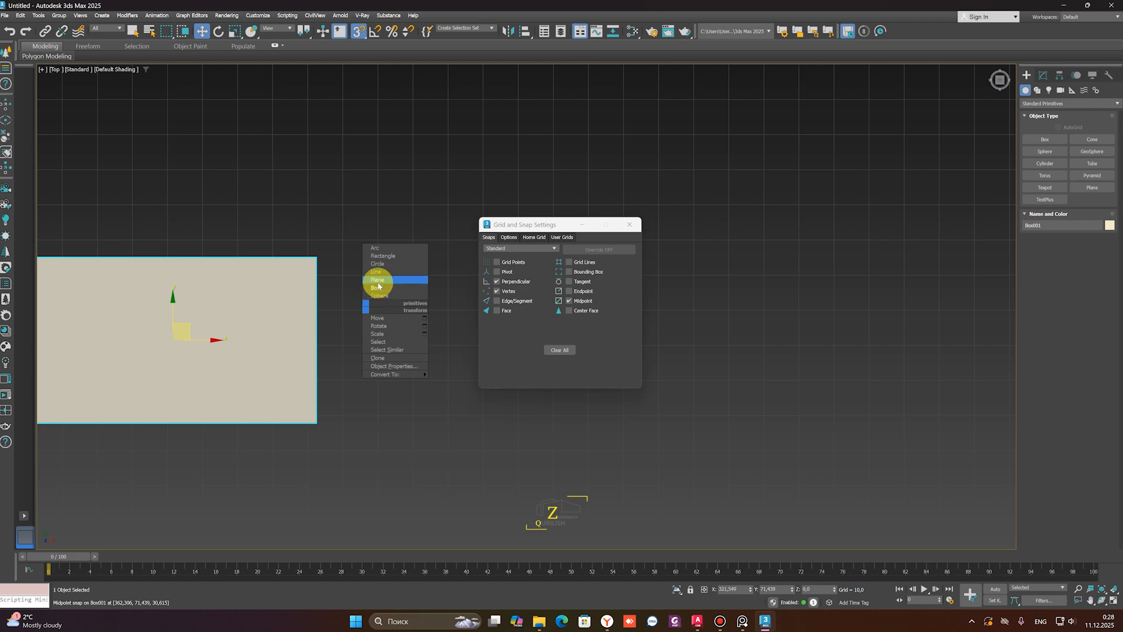
click(377, 279)
scroll(376, 278, down, 6)
middle_drag(349, 271, 268, 314)
drag(302, 233, 427, 320)
key(w)
Move the box by its upper-right corner and snap it onto the plane's upper-right corner
scroll(254, 322, up, 10)
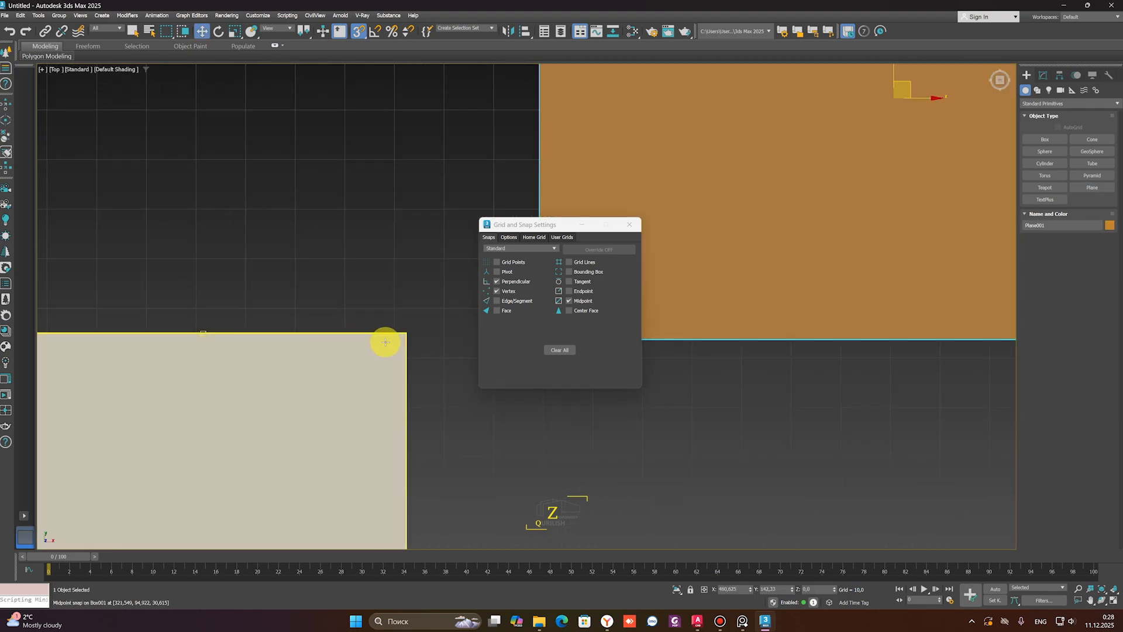
scroll(375, 271, down, 7)
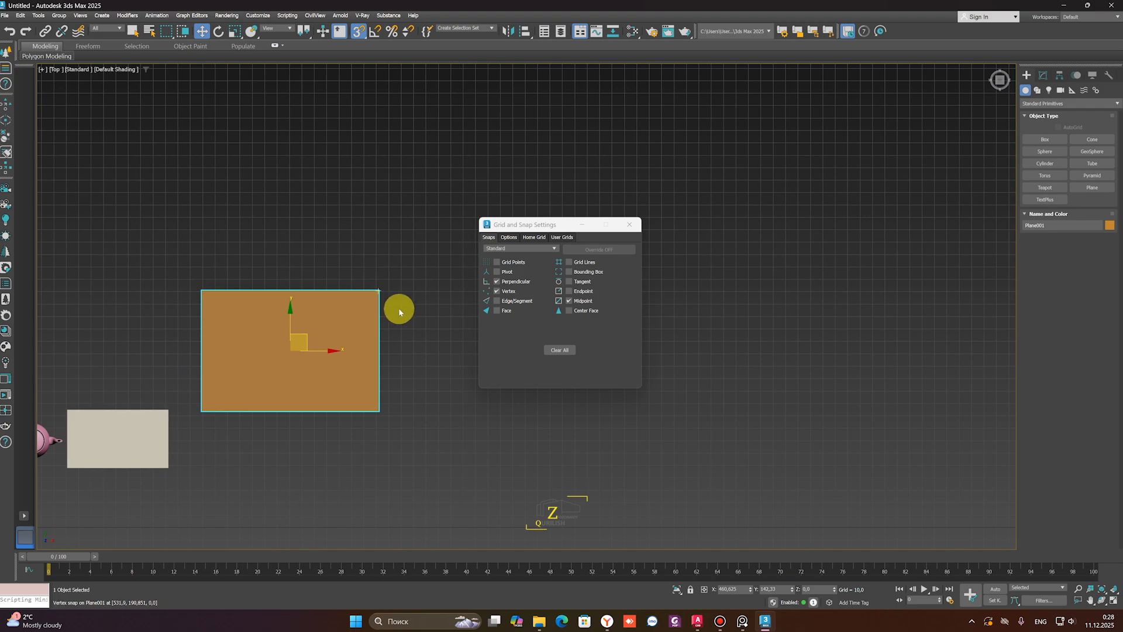
click(168, 411)
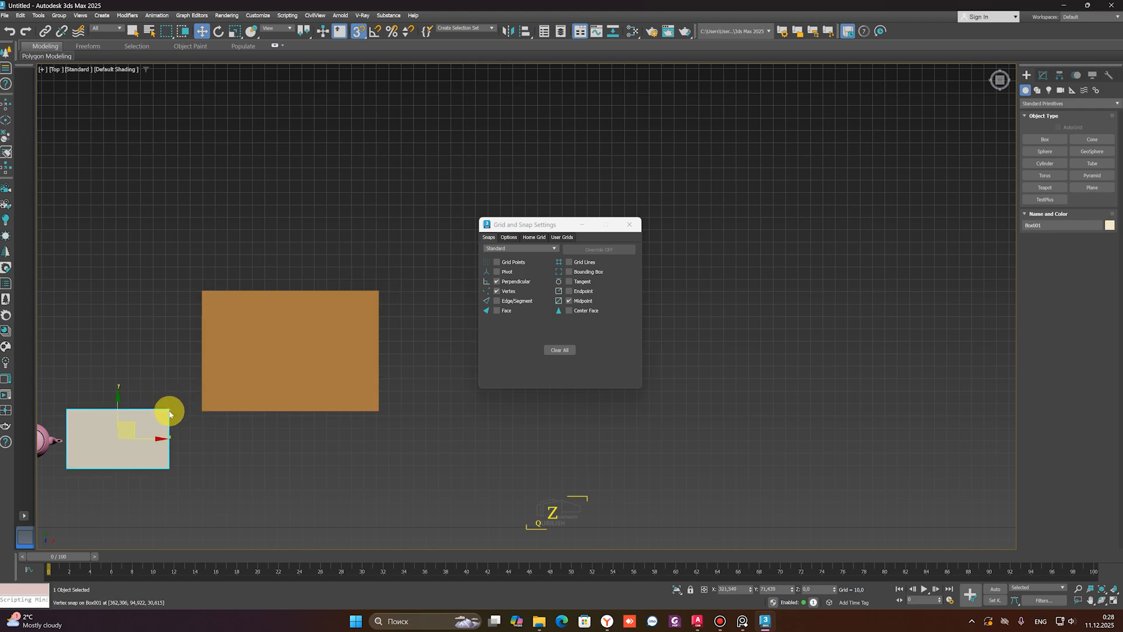
right_click(169, 411)
click(152, 390)
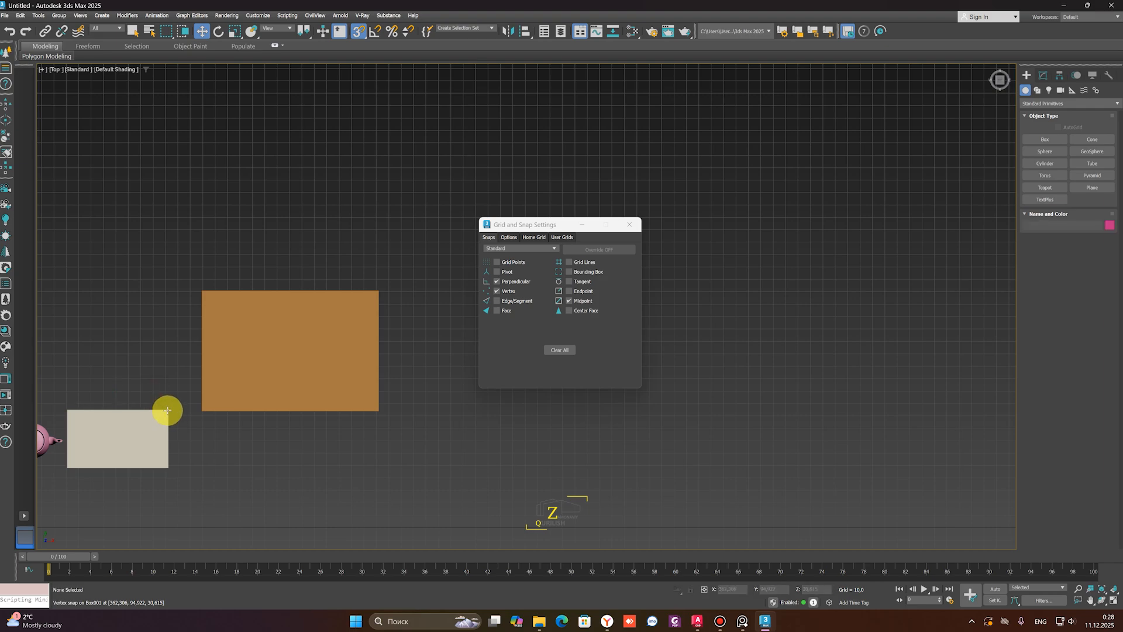
drag(167, 410, 372, 294)
scroll(384, 291, up, 5)
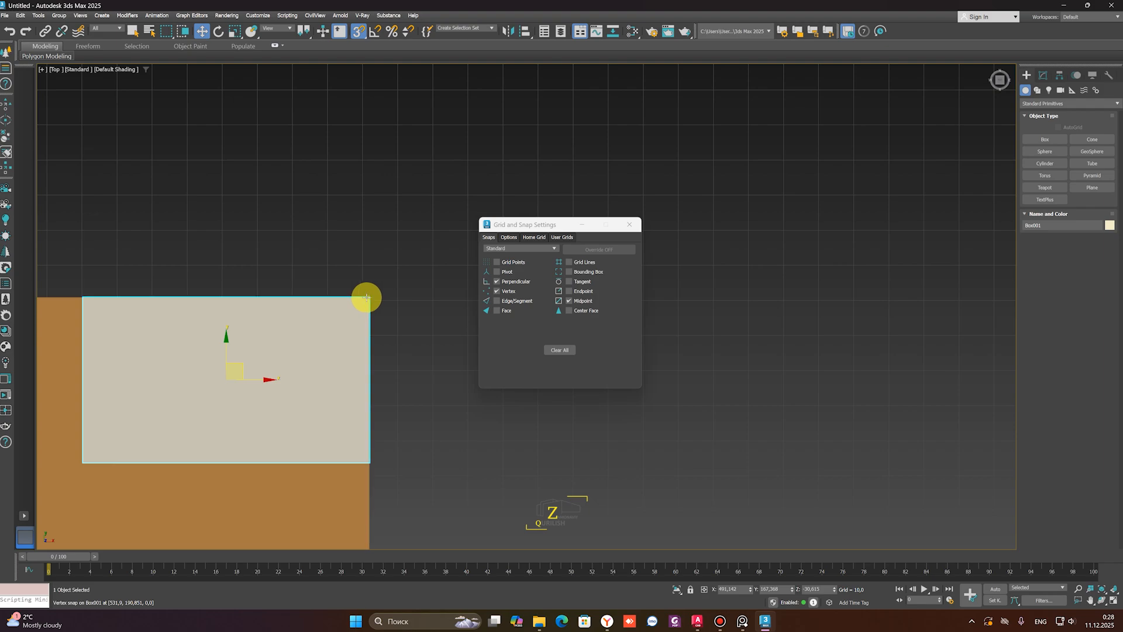
Reposition the box around the plane's upper edge using midpoint and vertex snapping, and display edged faces
scroll(366, 301, down, 4)
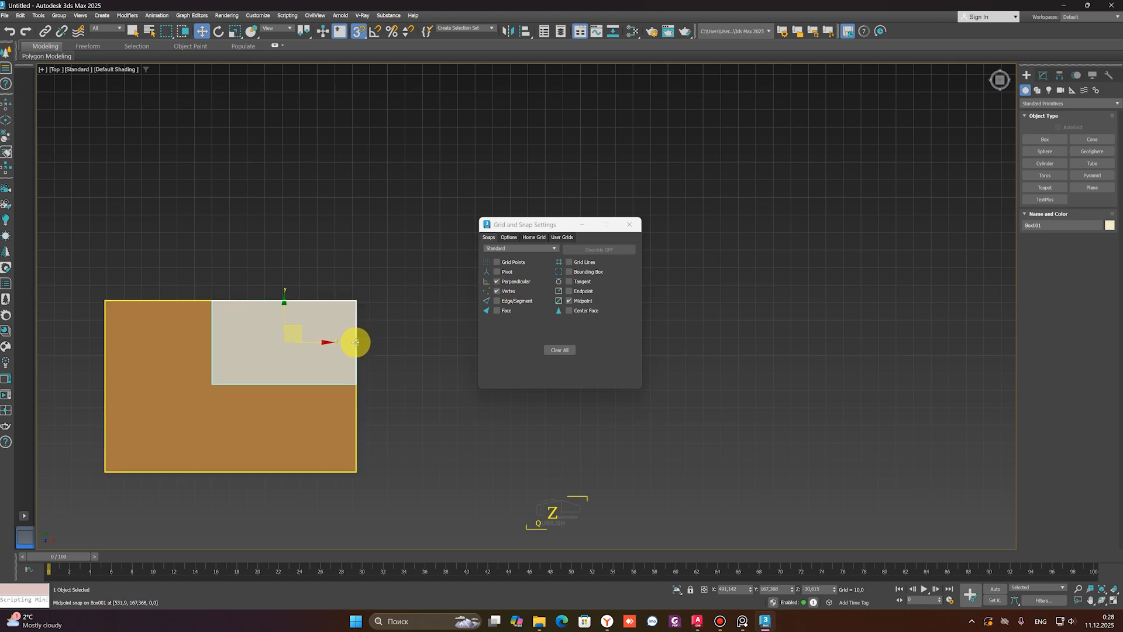
mouse_move(356, 344)
mouse_down()
mouse_move(308, 353)
mouse_move(357, 346)
mouse_up()
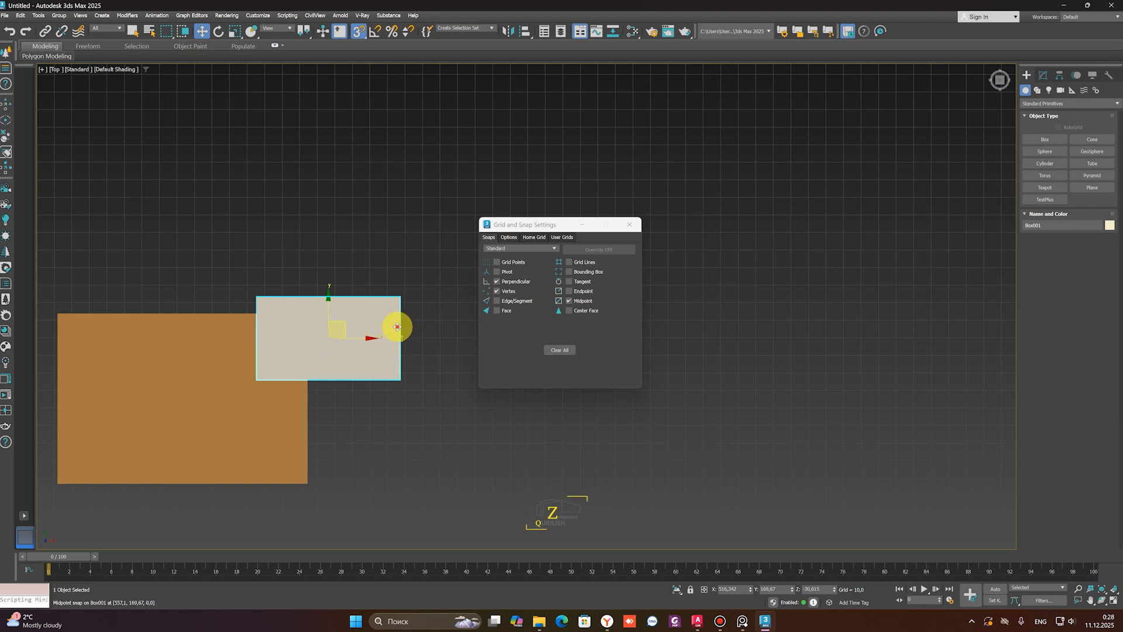
drag(397, 327, 252, 333)
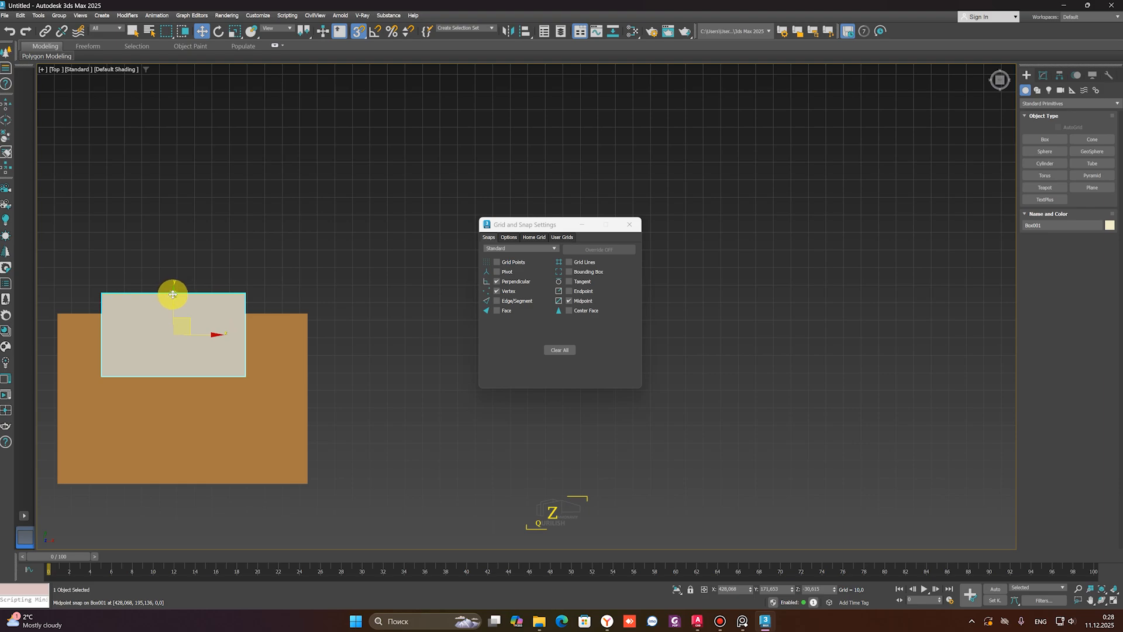
mouse_move(173, 295)
mouse_down()
mouse_move(250, 341)
mouse_move(244, 351)
mouse_move(214, 313)
mouse_move(208, 321)
mouse_move(192, 420)
mouse_move(212, 317)
mouse_up()
key(F4)
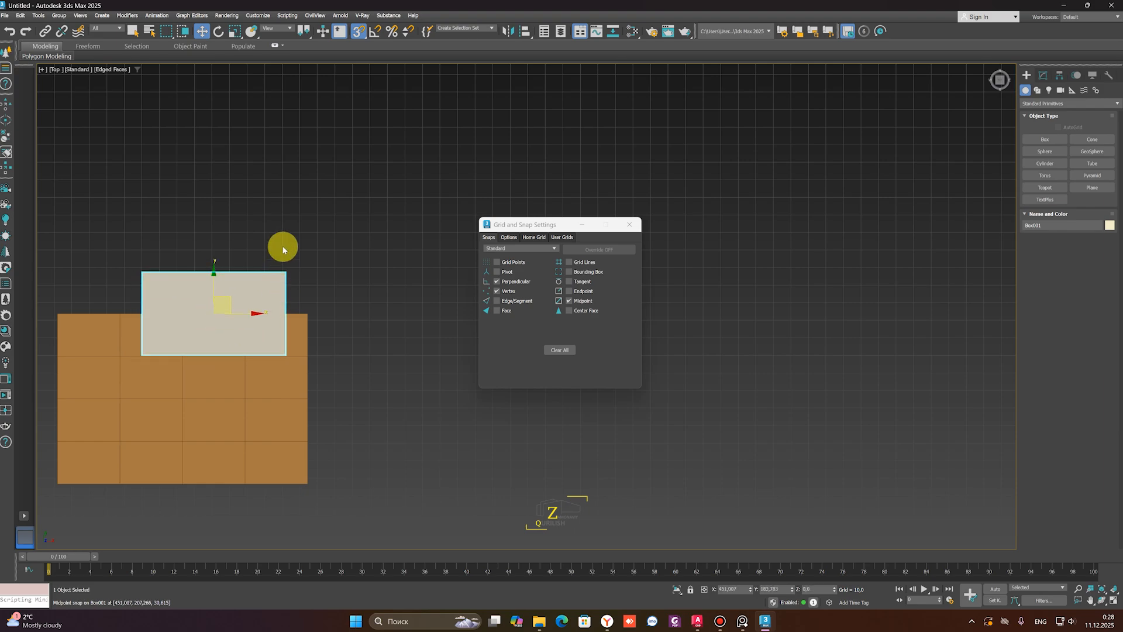
drag(254, 280, 293, 283)
Review the snap options, close the settings, and switch from 3D snapping to Angle Snap
click(507, 238)
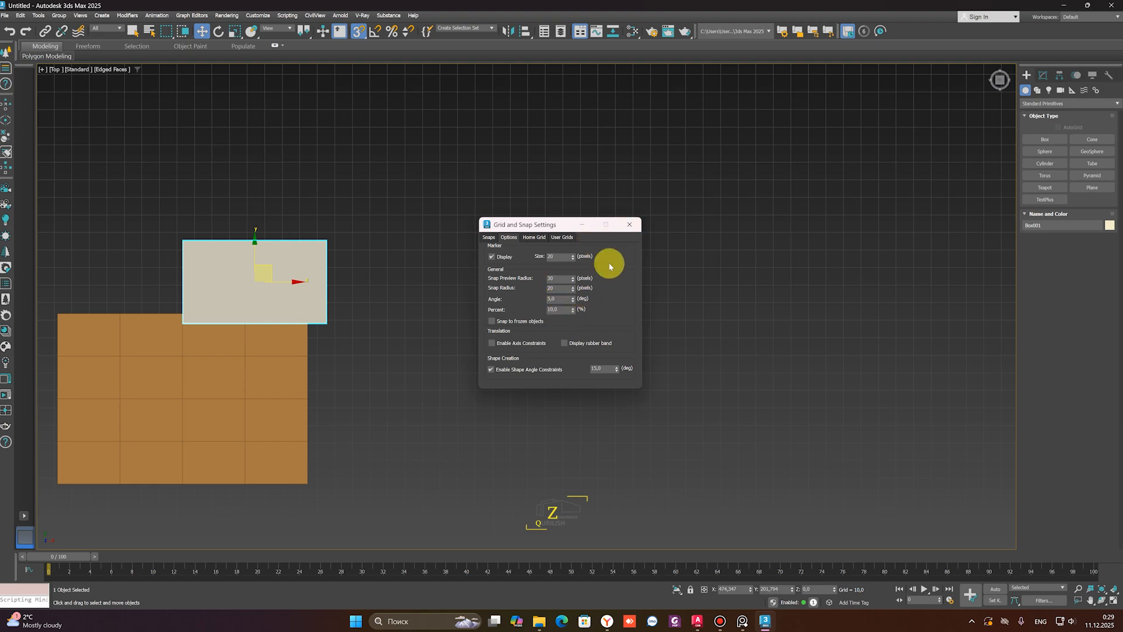
click(629, 224)
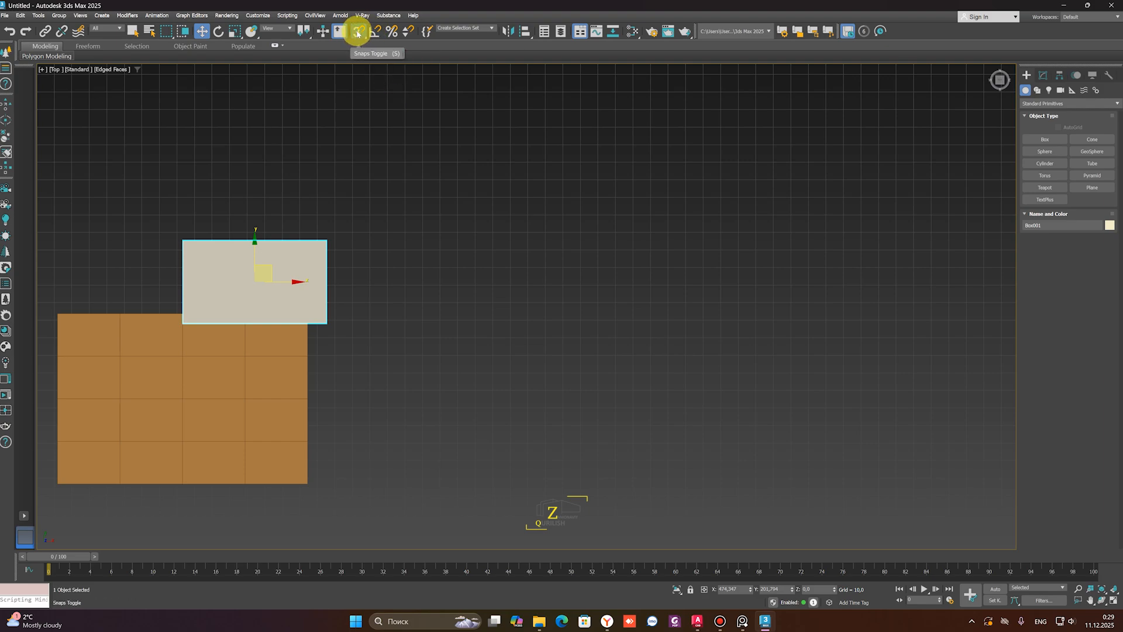
click(359, 35)
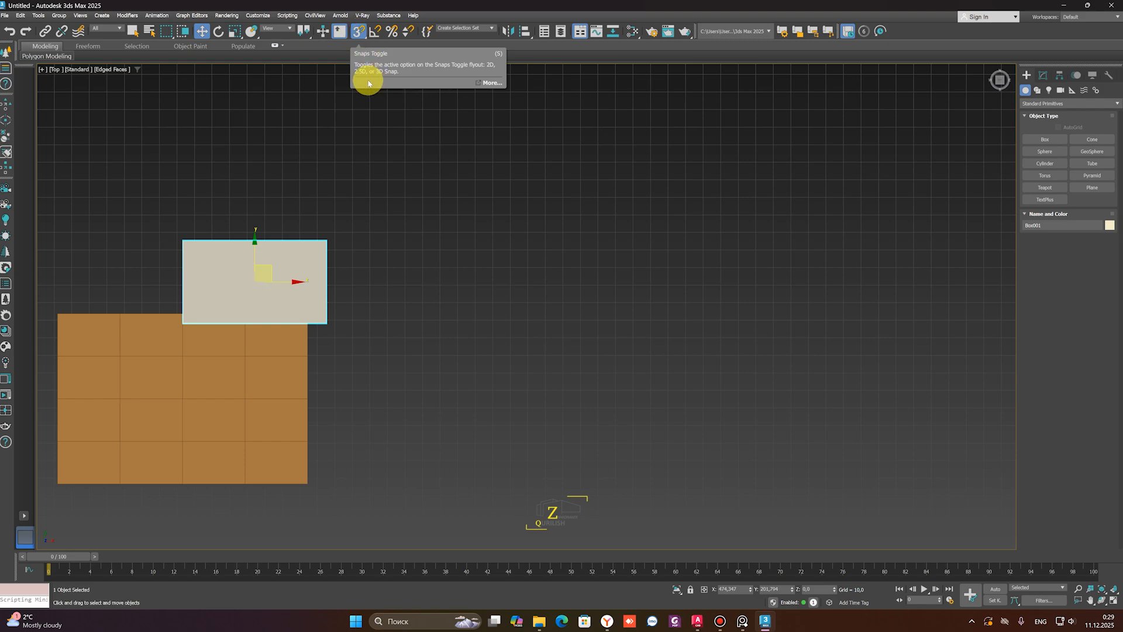
click(373, 33)
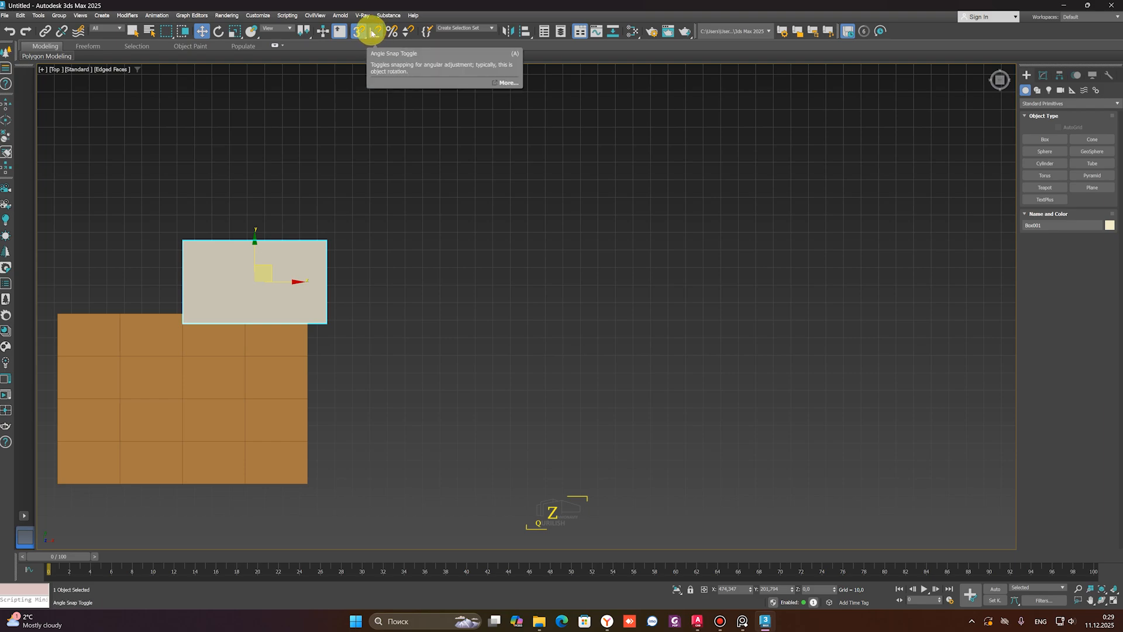
click(372, 32)
Move the box to the right, away from the orange plane, with 3D snapping off
middle_drag(335, 225, 334, 247)
drag(341, 248, 456, 261)
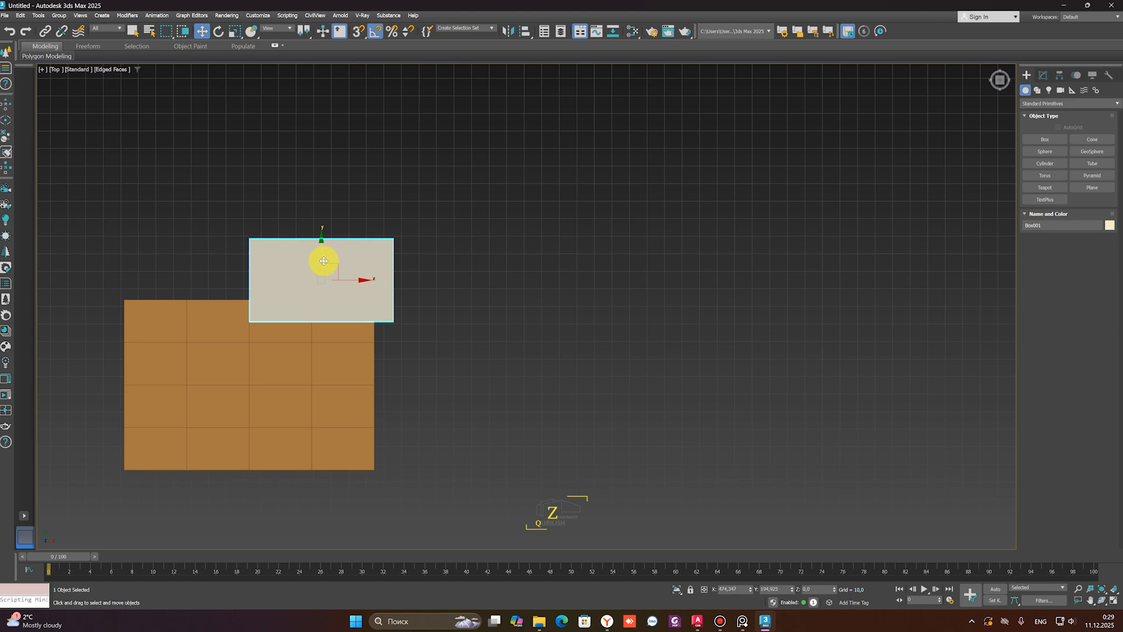
drag(336, 263, 495, 246)
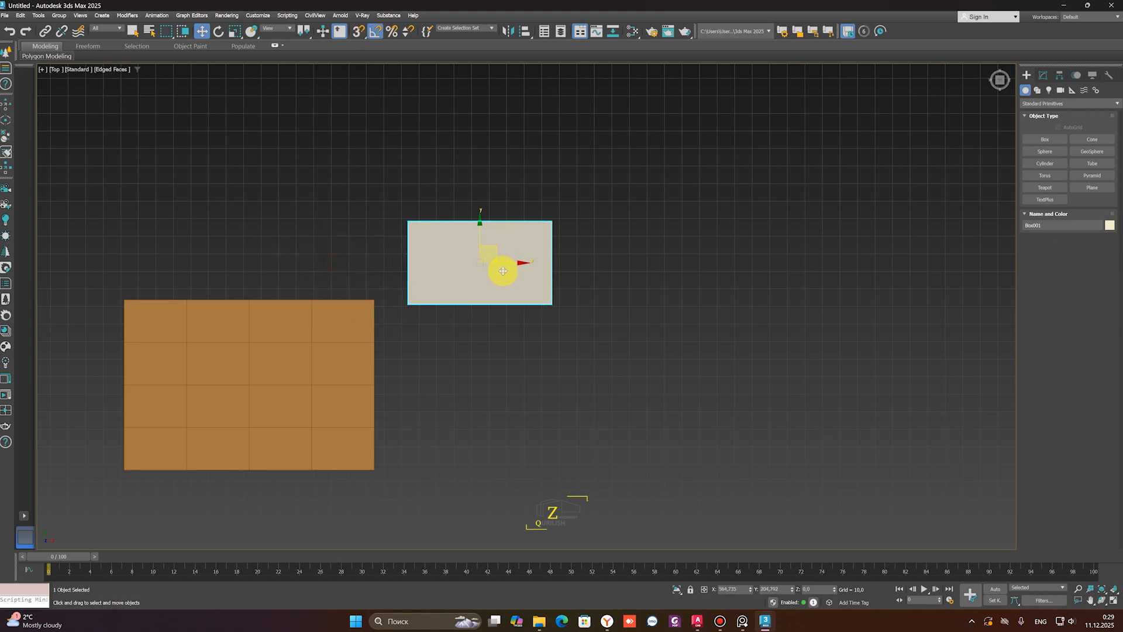
middle_drag(501, 268, 454, 272)
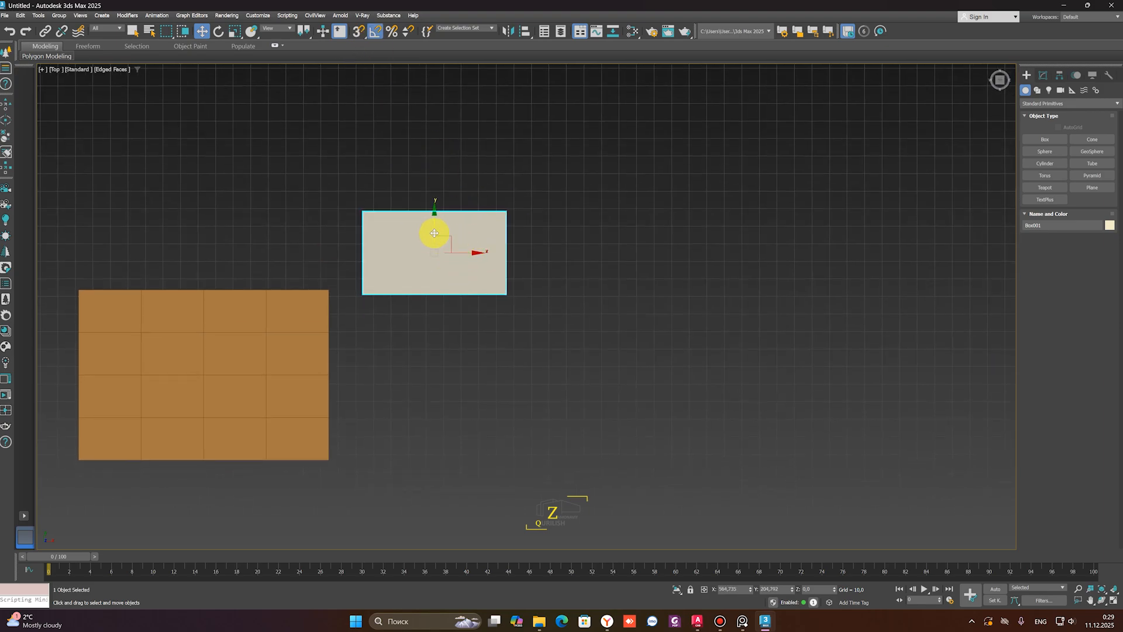
Rotate the box about its Z axis to 95 degrees with Angle Snap, and to about 141 degrees without it
click(218, 31)
drag(466, 238, 458, 220)
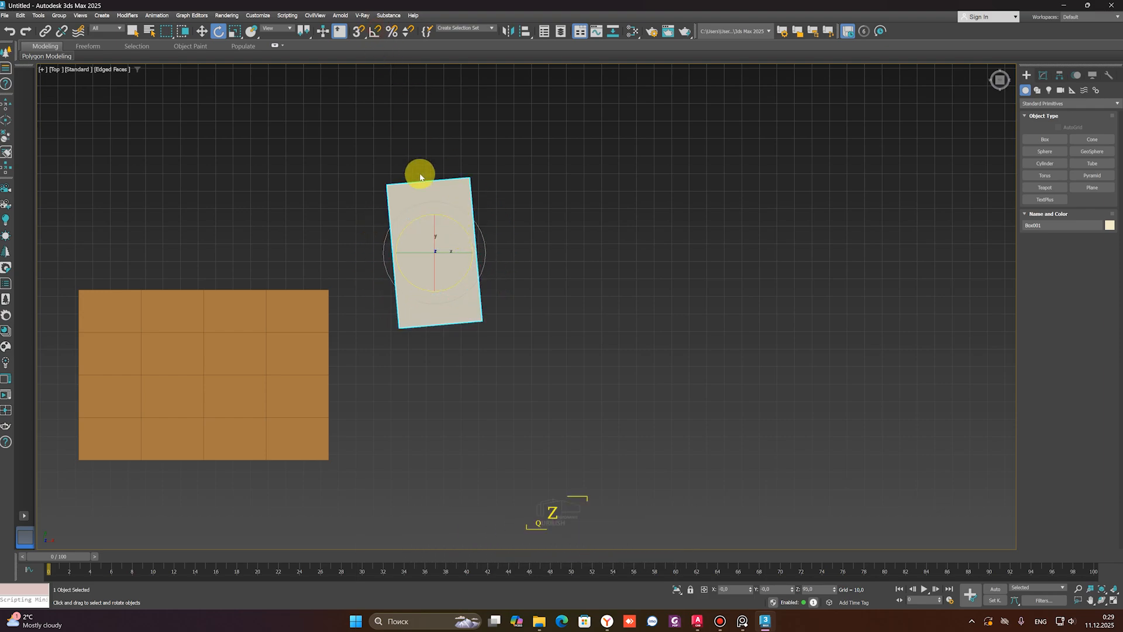
drag(451, 219, 435, 179)
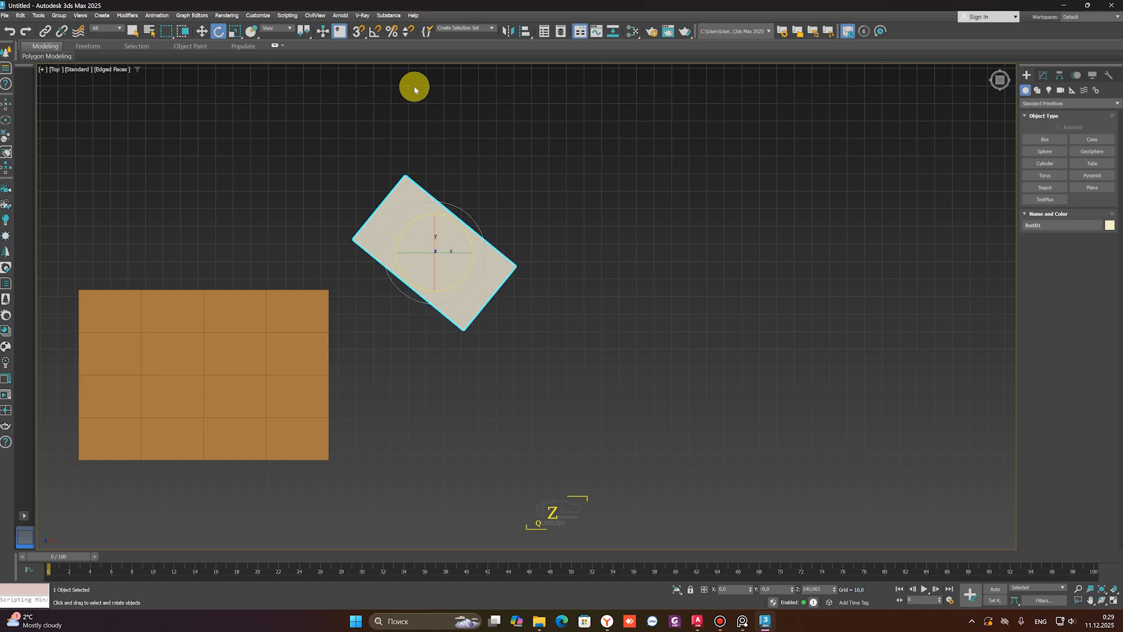
Turn Angle Snap back on, set its angle increment to 45 degrees, and close the snap settings
click(371, 39)
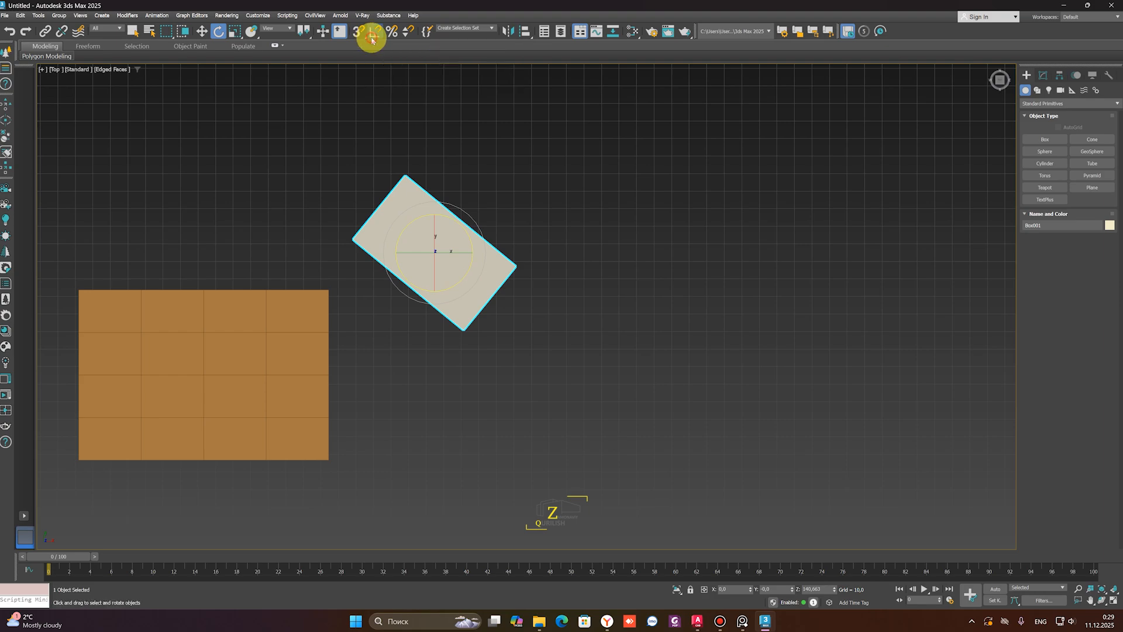
right_click(372, 35)
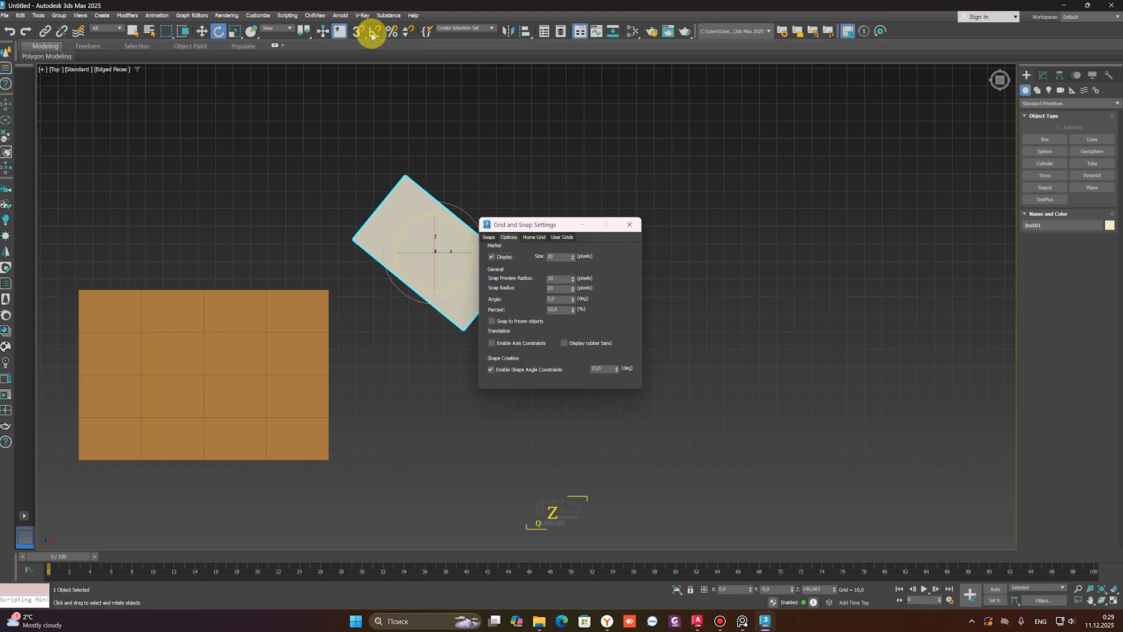
drag(562, 303, 542, 299)
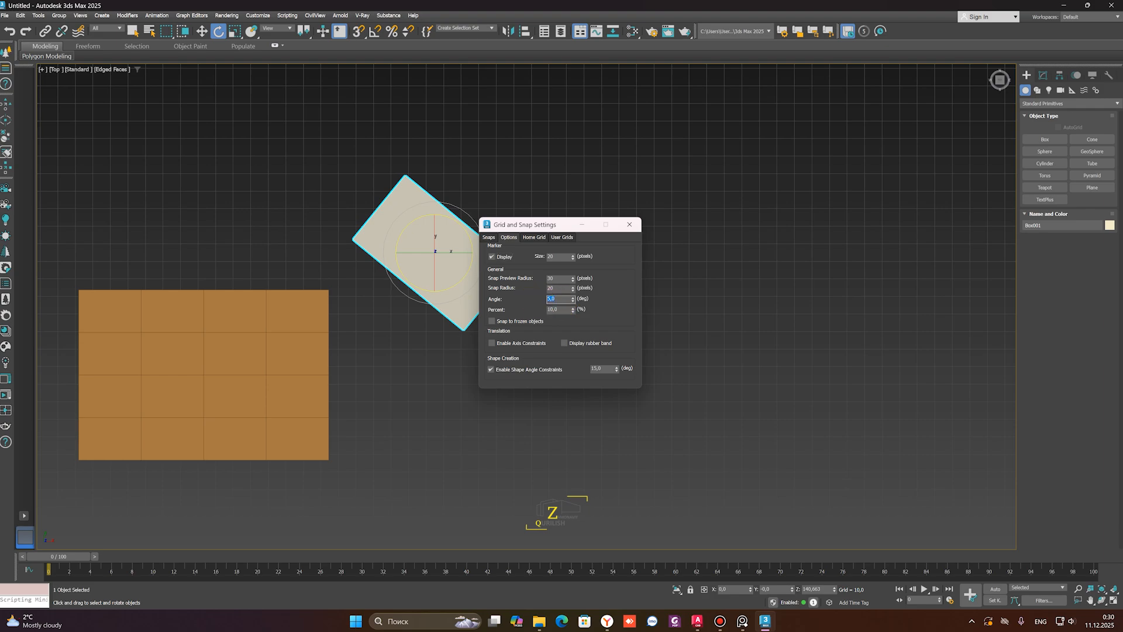
text(45)
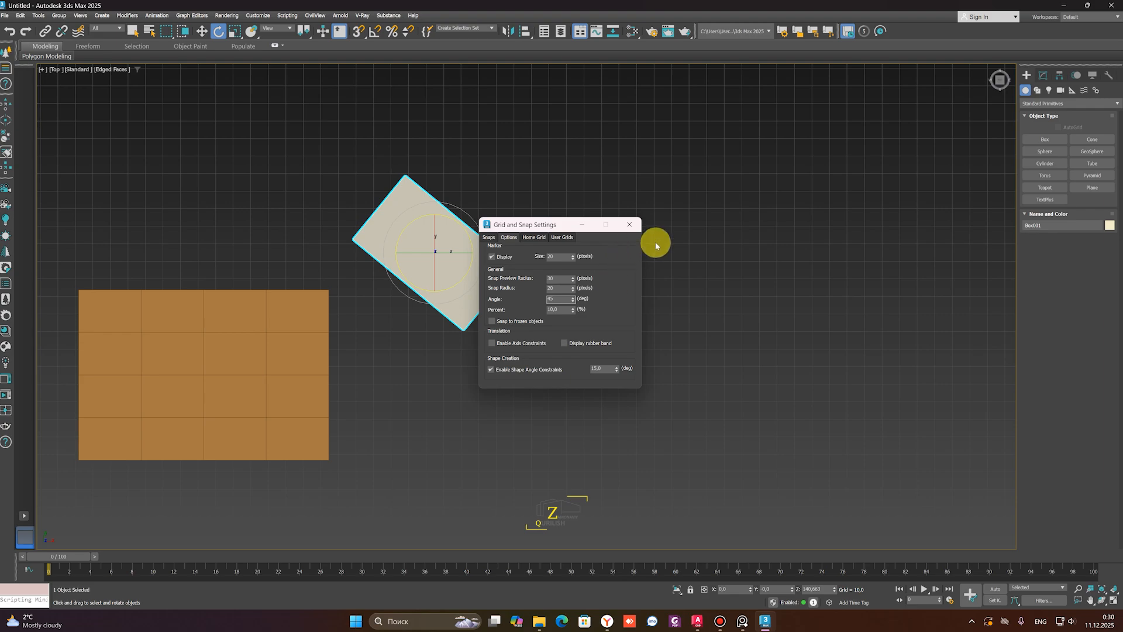
click(637, 227)
Rotate the box 90 degrees clockwise about its Z axis with Angle Snap, and switch the snap off
drag(461, 225, 446, 200)
right_click(457, 197)
click(373, 32)
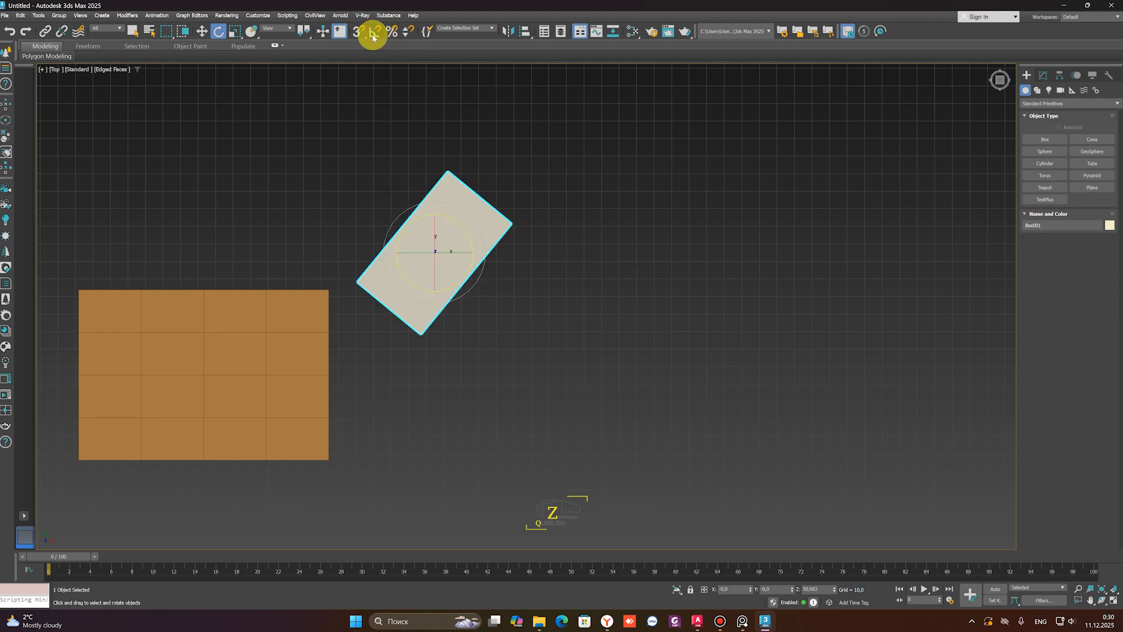
Try to mirror the box about the X axis without cloning it
middle_drag(501, 158, 493, 219)
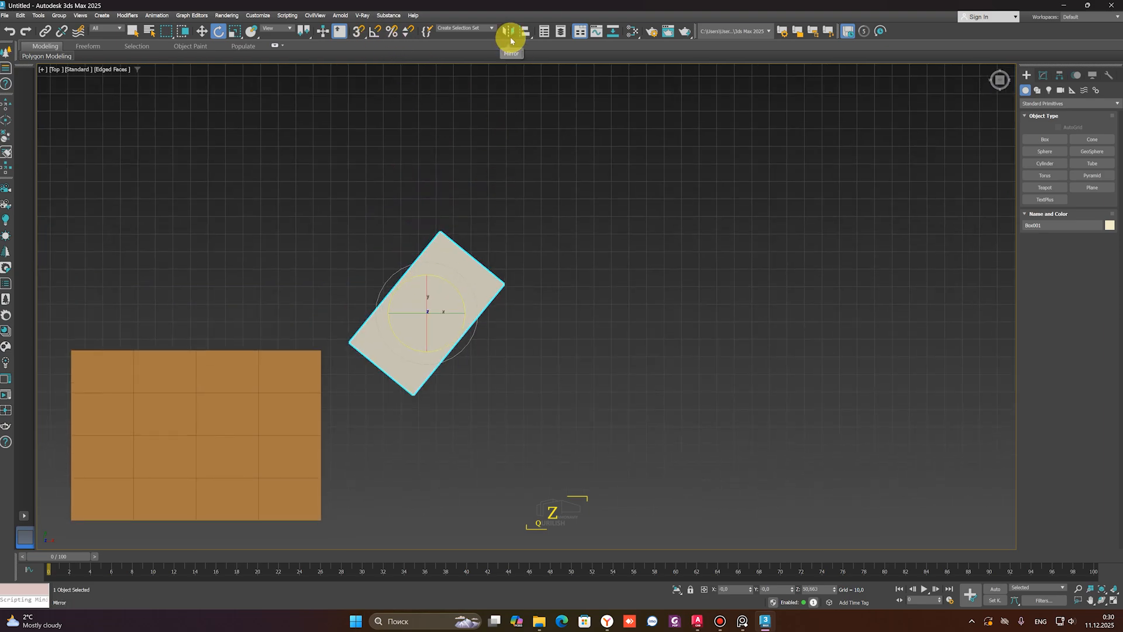
click(508, 33)
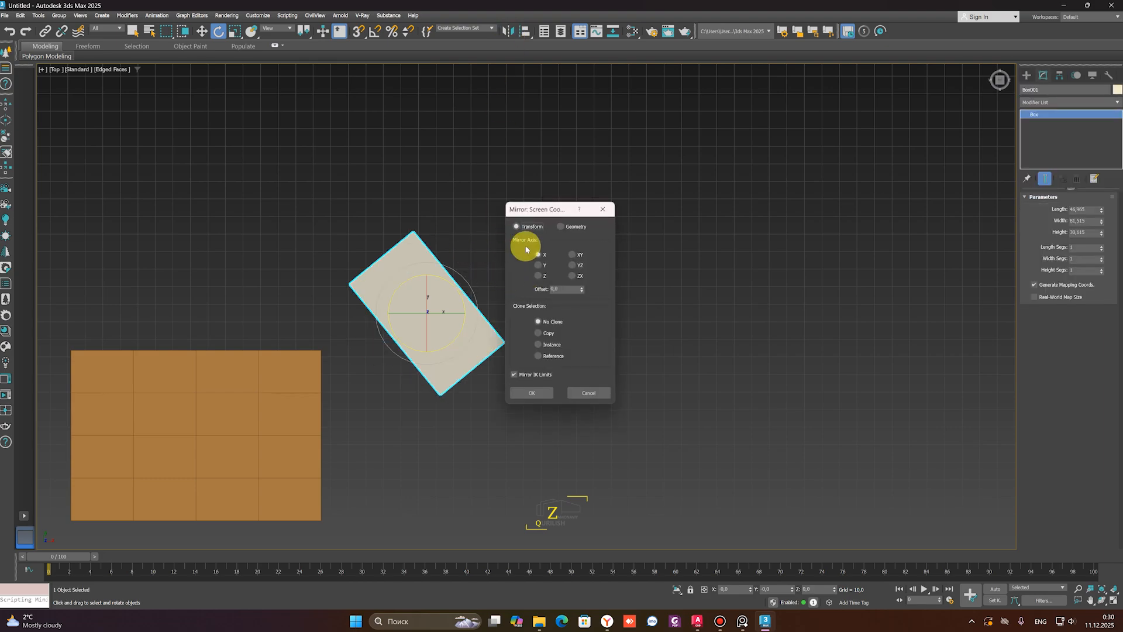
click(602, 209)
Select the pink teapot, preview its mirror about the X axis, and mirror it about the Y axis without cloning
scroll(654, 296, down, 5)
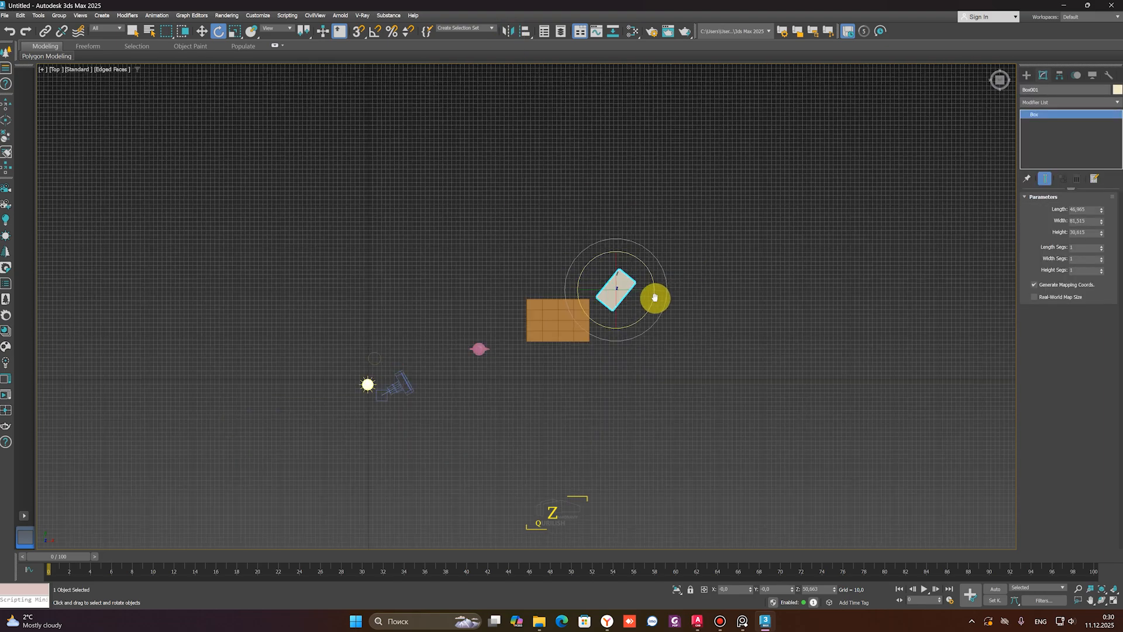
scroll(437, 370, up, 4)
drag(451, 342, 405, 429)
scroll(442, 386, up, 6)
alt+middle_drag(433, 374, 436, 368)
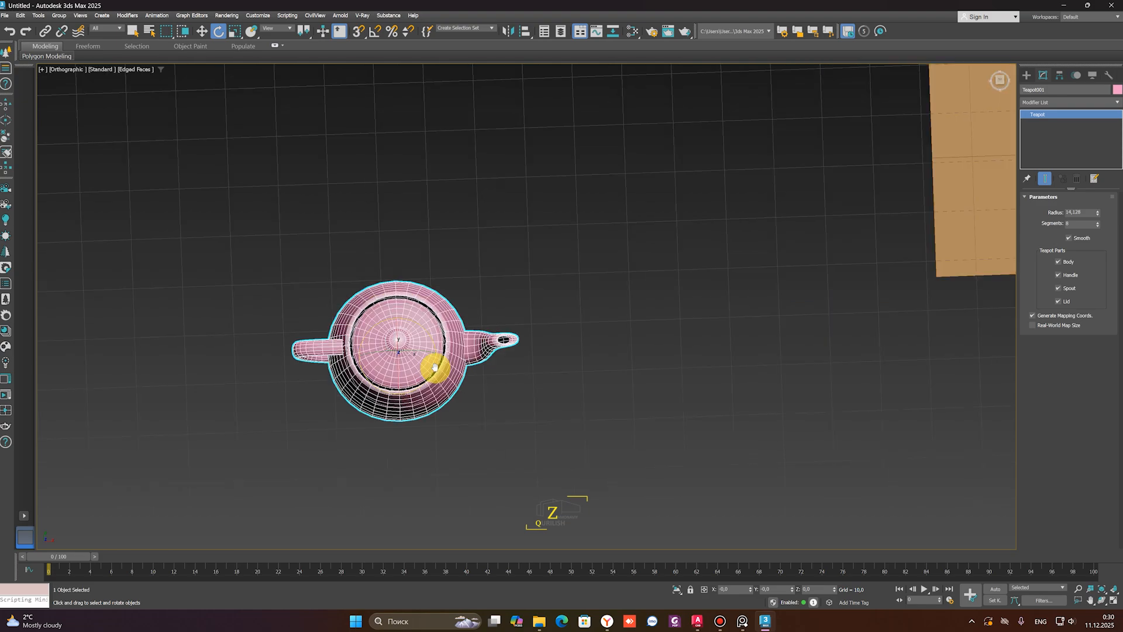
click(505, 39)
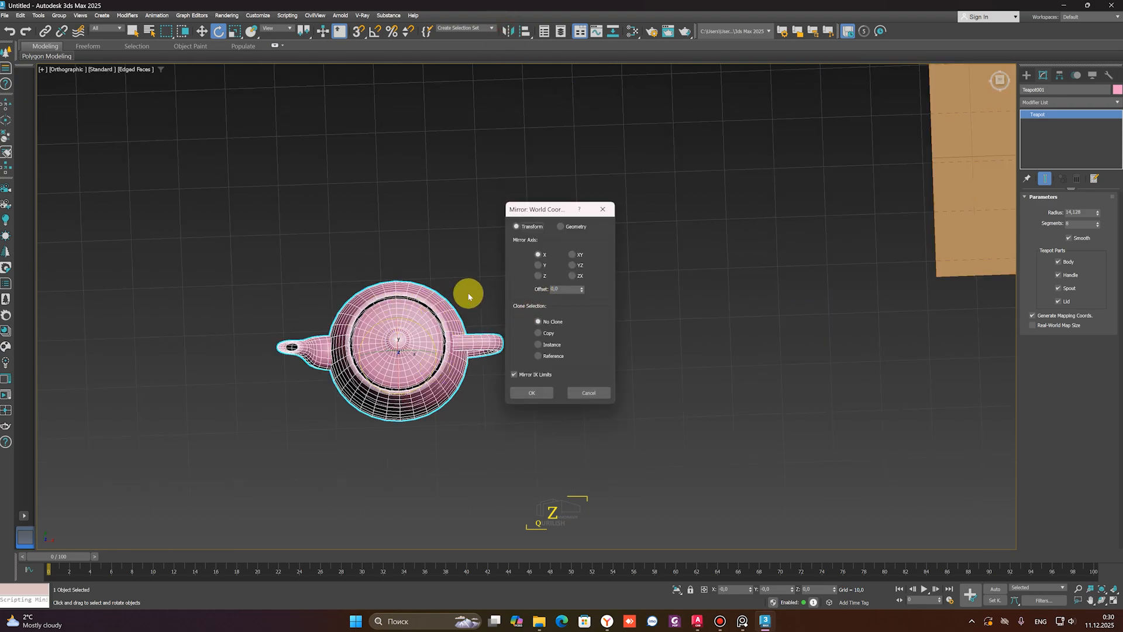
click(541, 265)
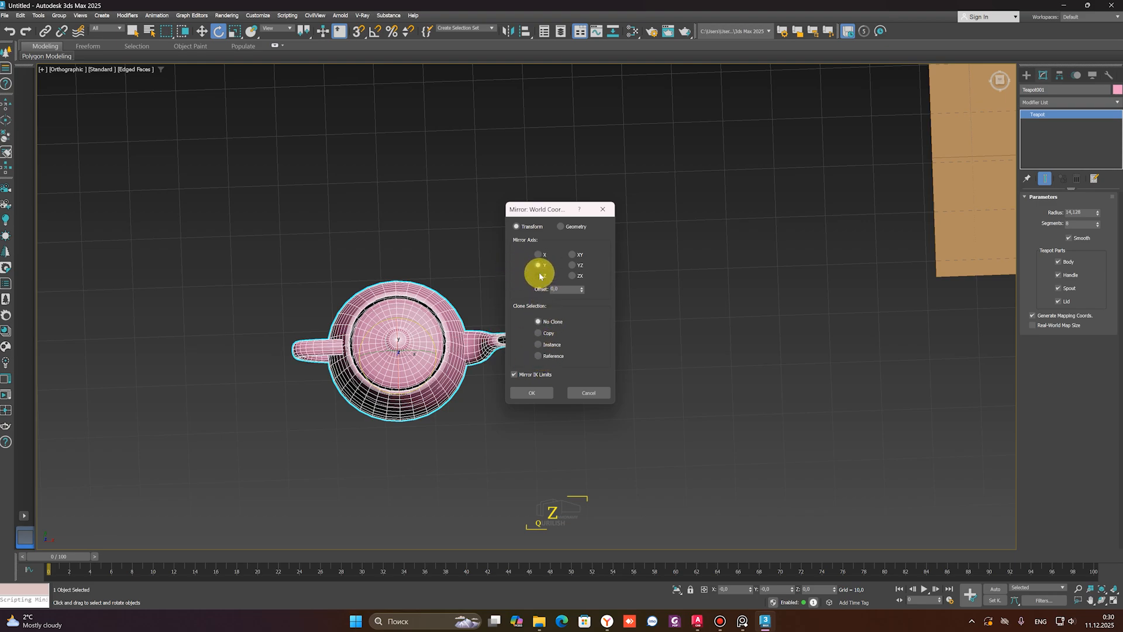
drag(554, 204, 725, 214)
click(712, 403)
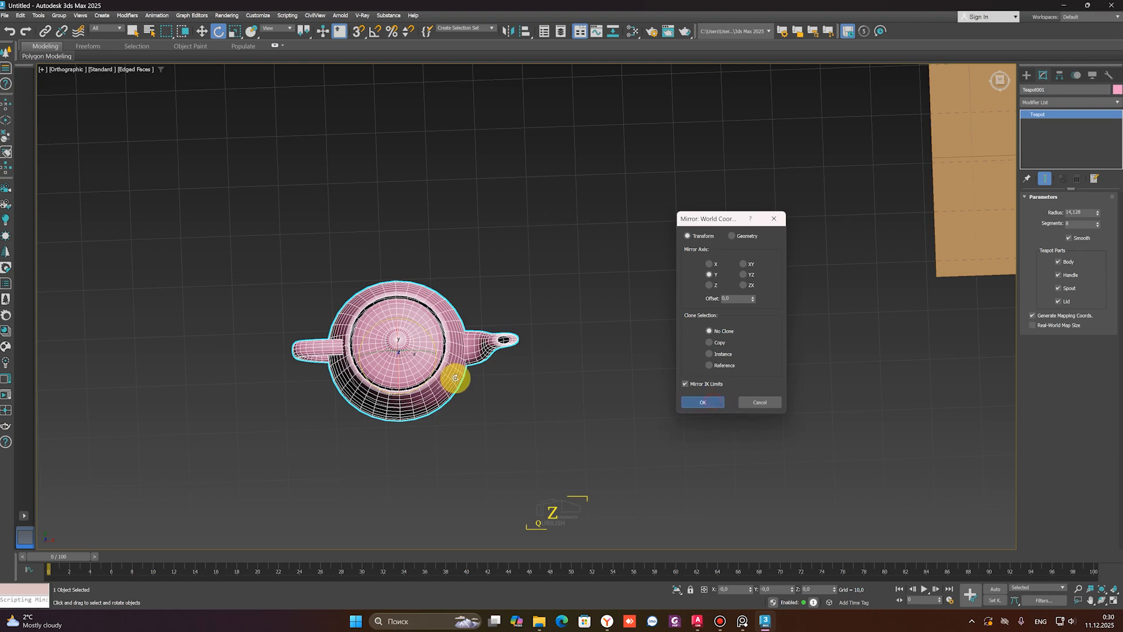
Preview mirroring the teapot about the Z, XY and ZX axes from an angled view
alt+middle_drag(455, 379, 491, 234)
click(508, 31)
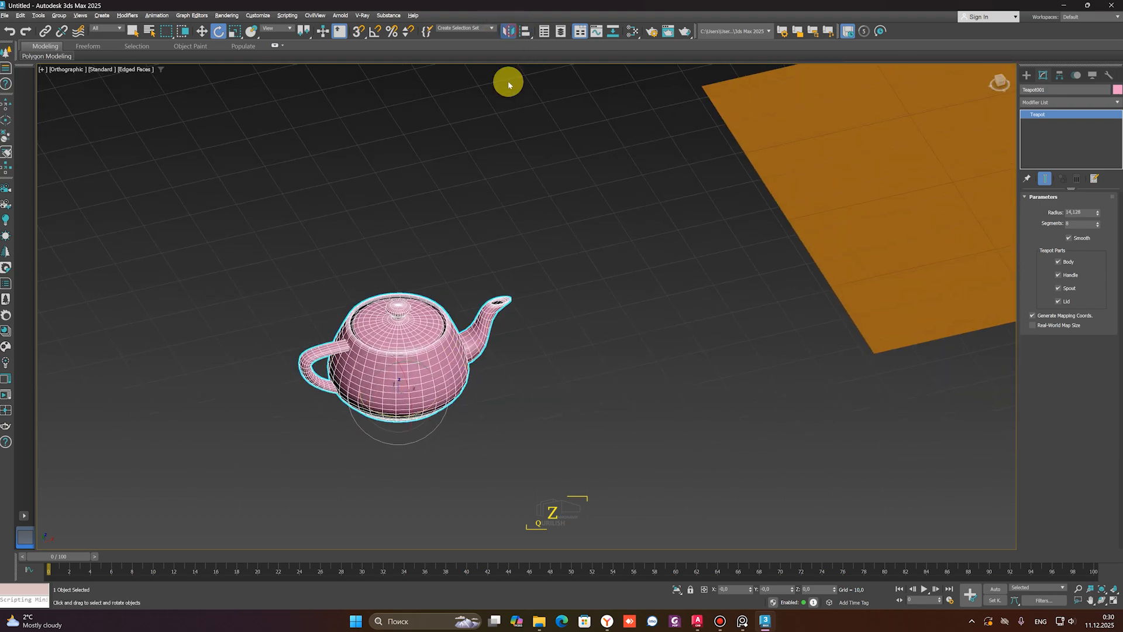
click(538, 276)
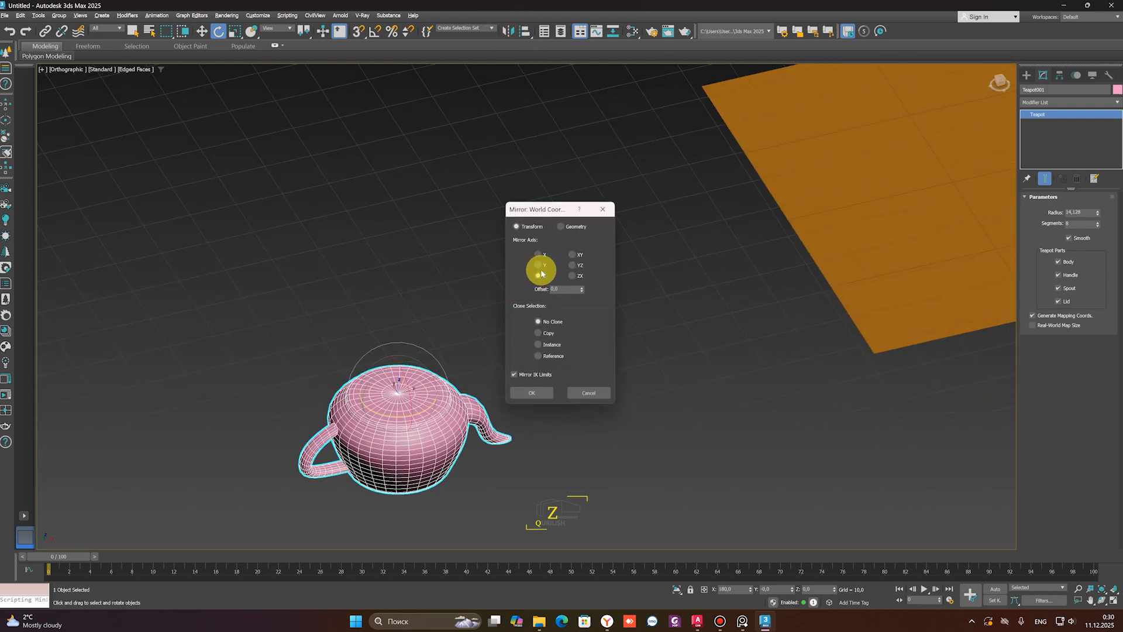
click(572, 255)
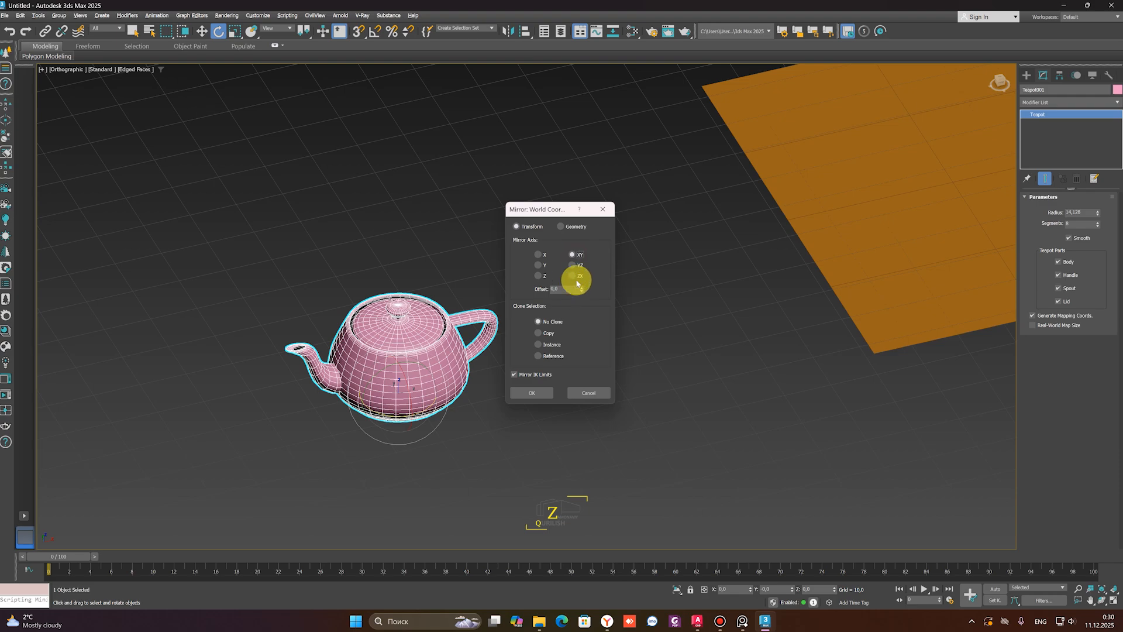
click(572, 276)
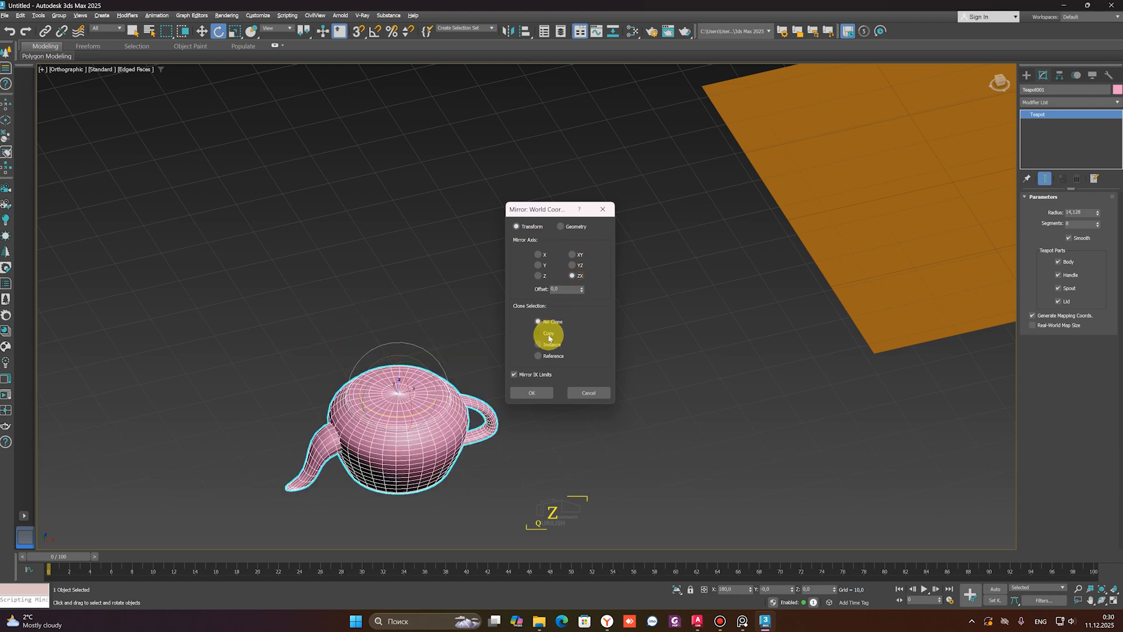
Try the Copy and Reference clone options for the teapot mirrored about the ZX axes
click(549, 334)
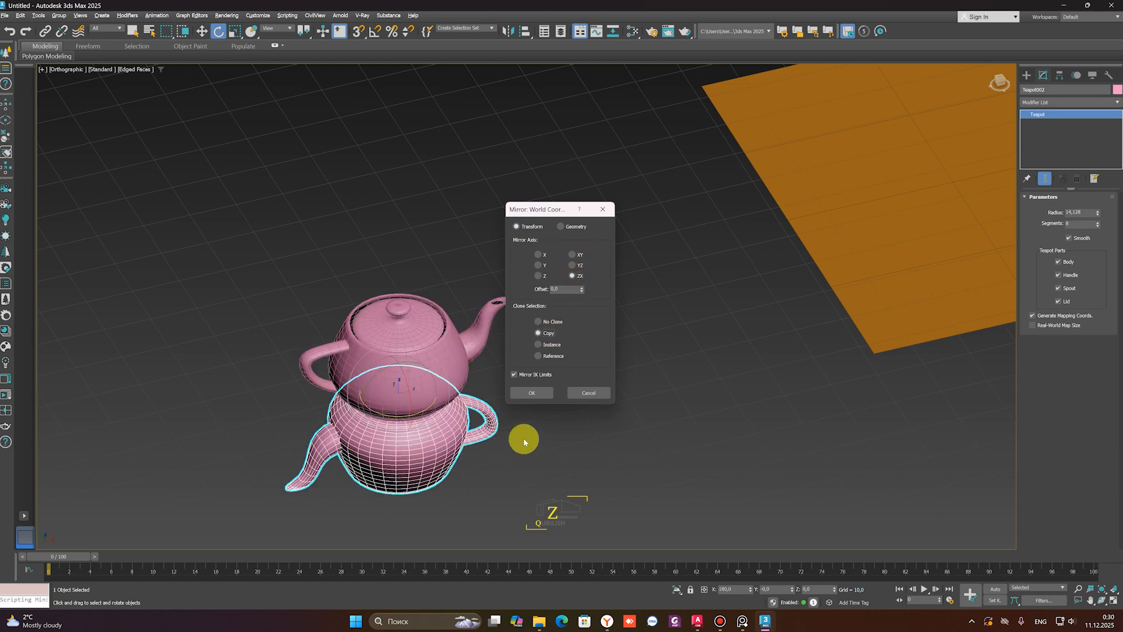
click(548, 356)
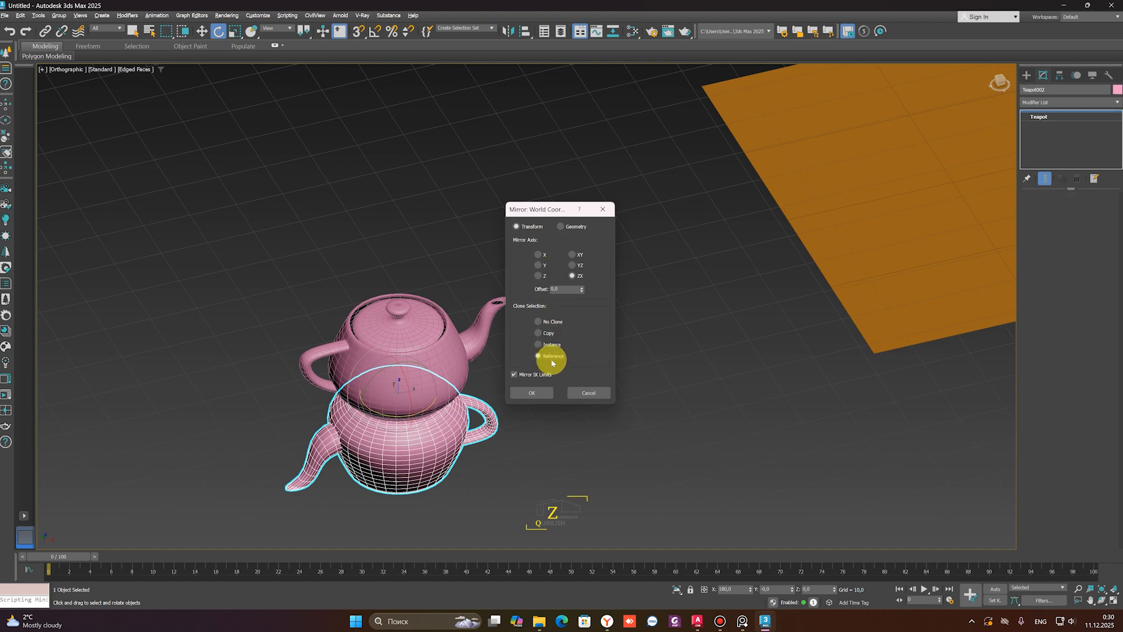
click(535, 394)
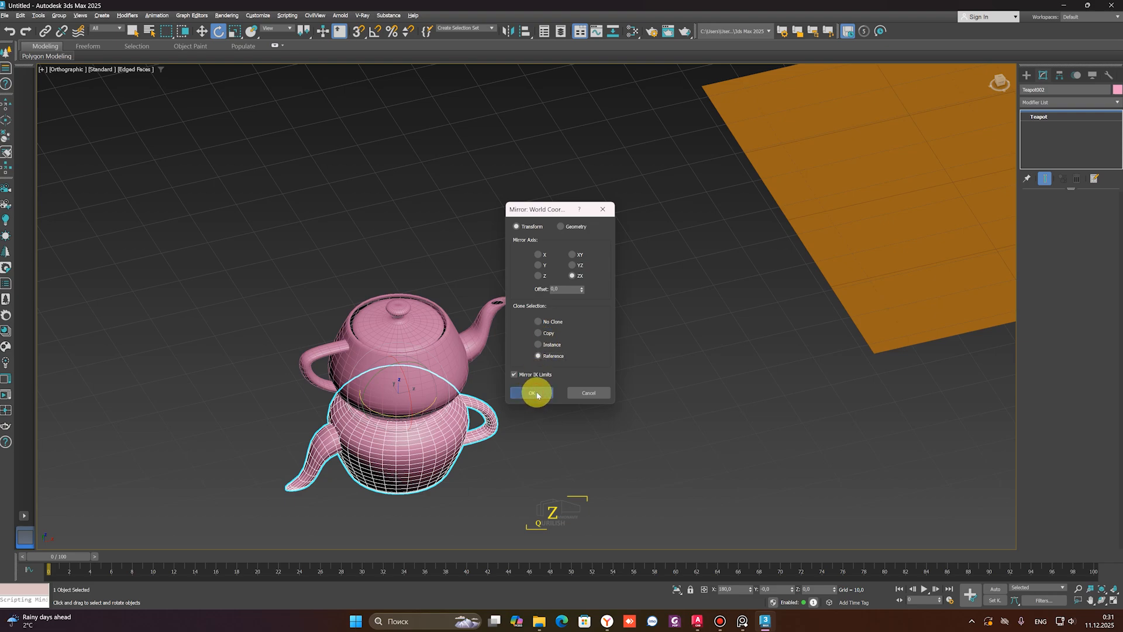
drag(582, 290, 572, 158)
right_click(572, 158)
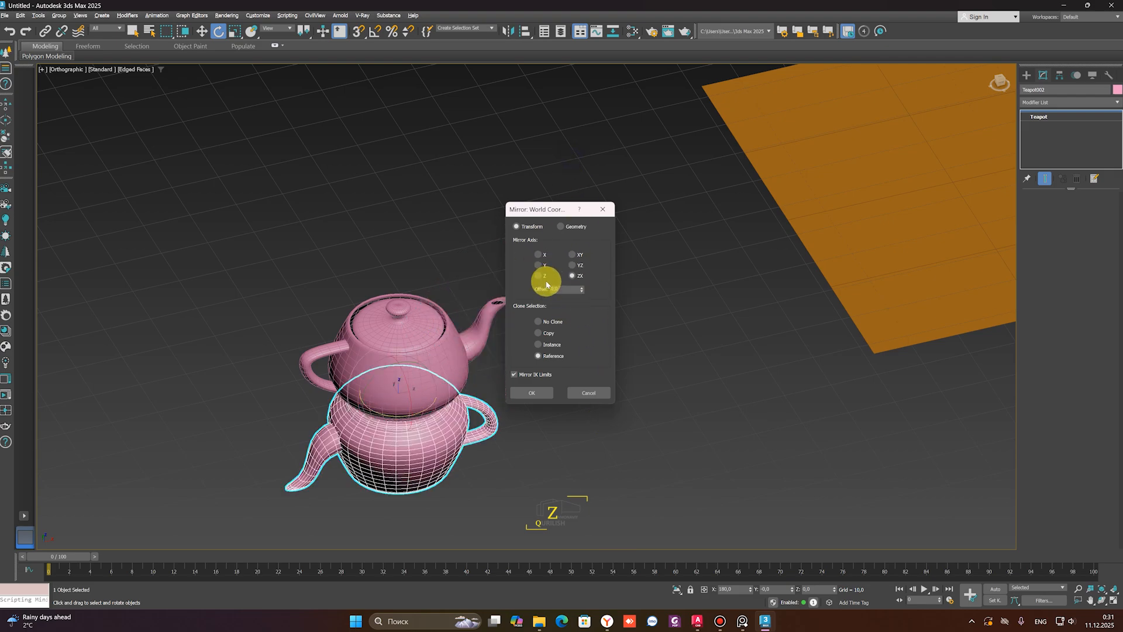
Mirror the teapot about the YZ axes as a Reference clone with a negative offset, after previewing the Z axis
click(542, 277)
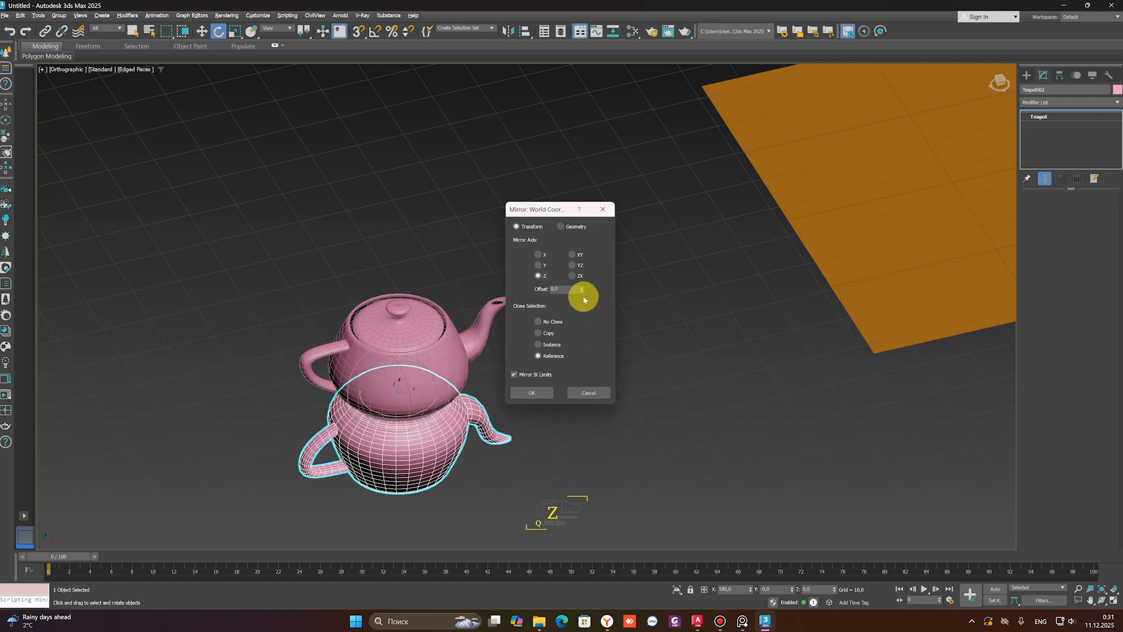
mouse_move(581, 291)
mouse_down()
mouse_move(569, 168)
mouse_move(476, 316)
mouse_move(581, 269)
mouse_move(691, 365)
mouse_move(609, 7)
mouse_move(563, 509)
mouse_move(574, 220)
mouse_move(577, 269)
mouse_up()
click(578, 266)
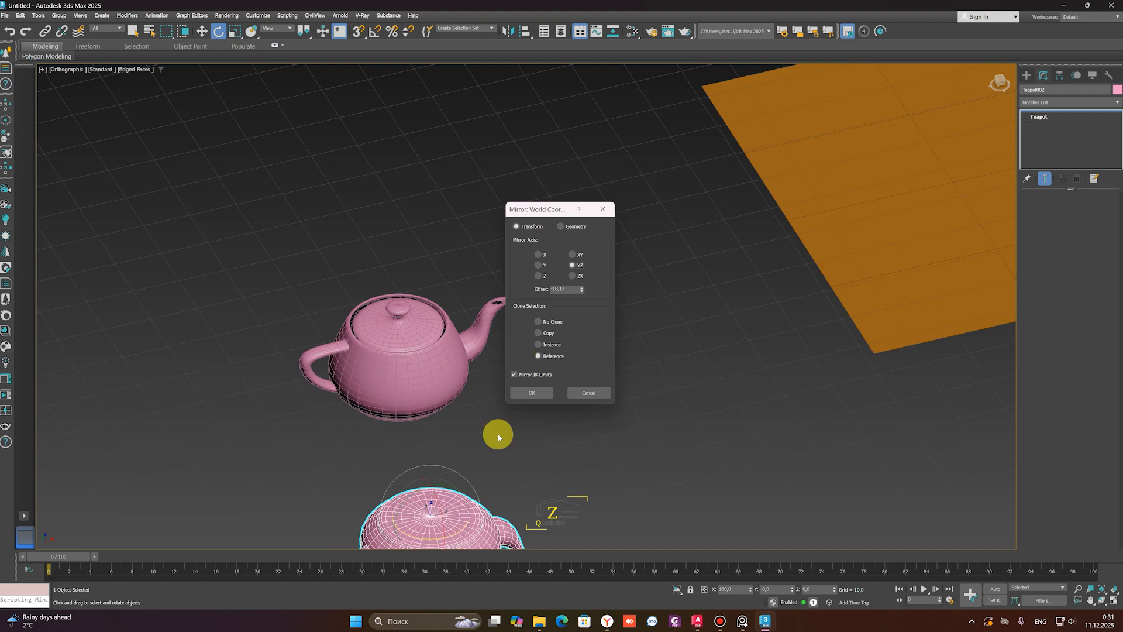
drag(582, 289, 576, 333)
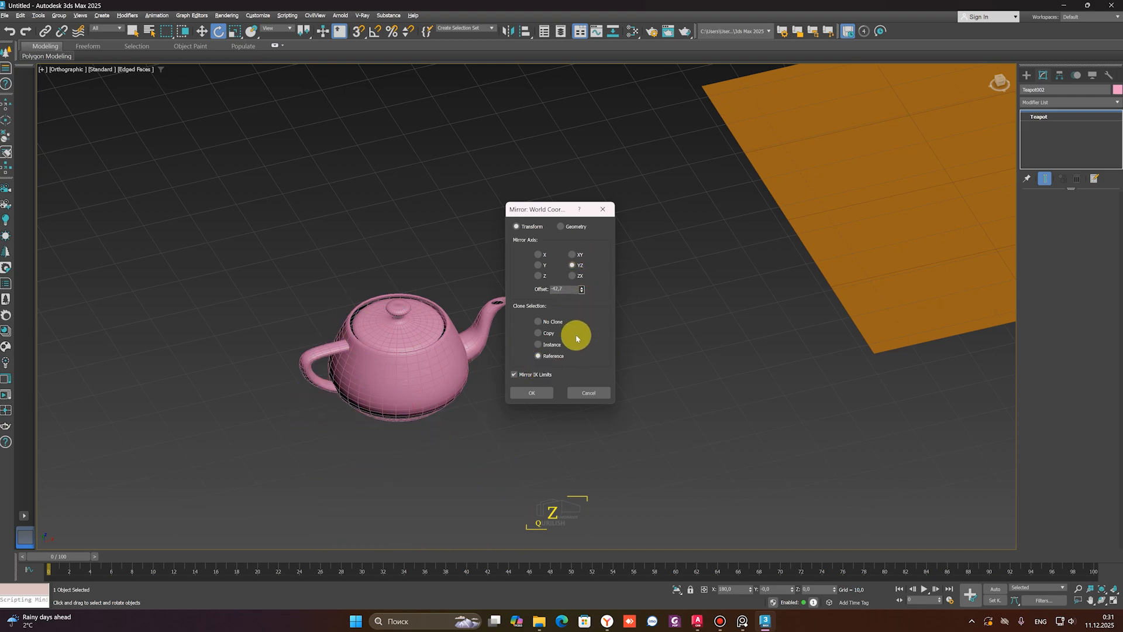
click(531, 393)
click(552, 277)
Delete the mirrored upside-down teapot clone
scroll(568, 169, down, 3)
middle_drag(582, 320, 581, 313)
drag(581, 313, 395, 511)
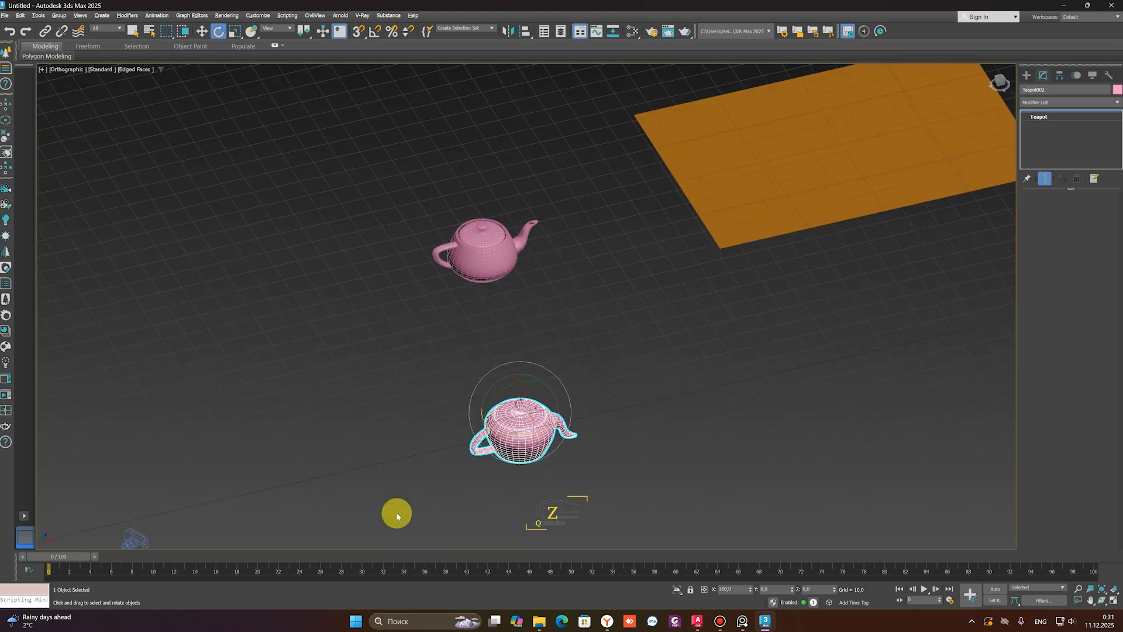
key(Delete)
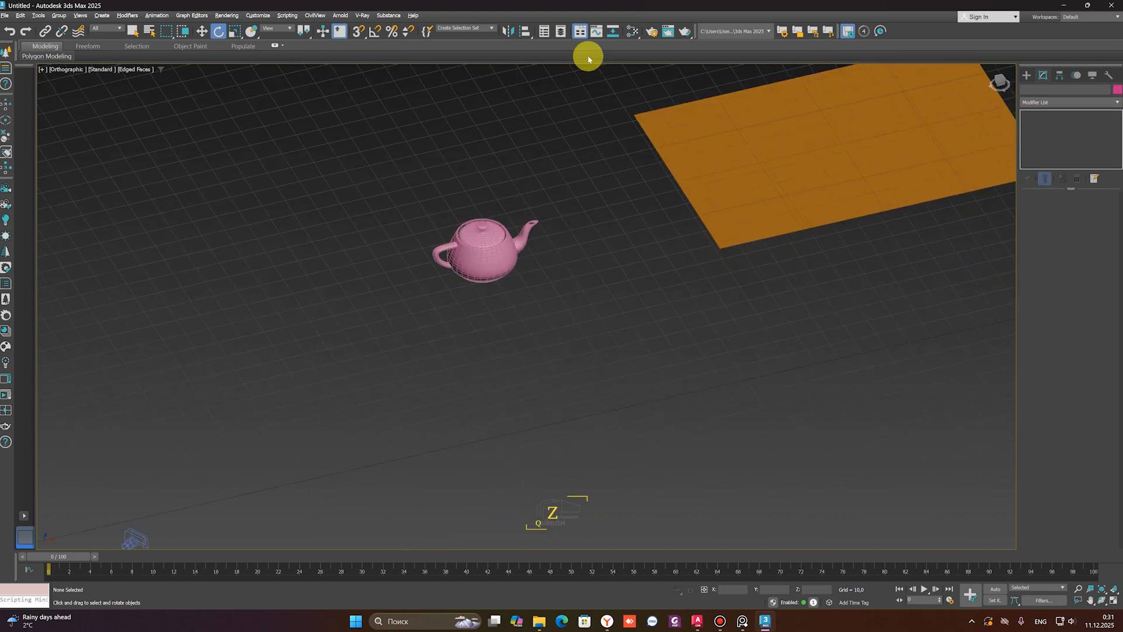
click(528, 34)
click(528, 34)
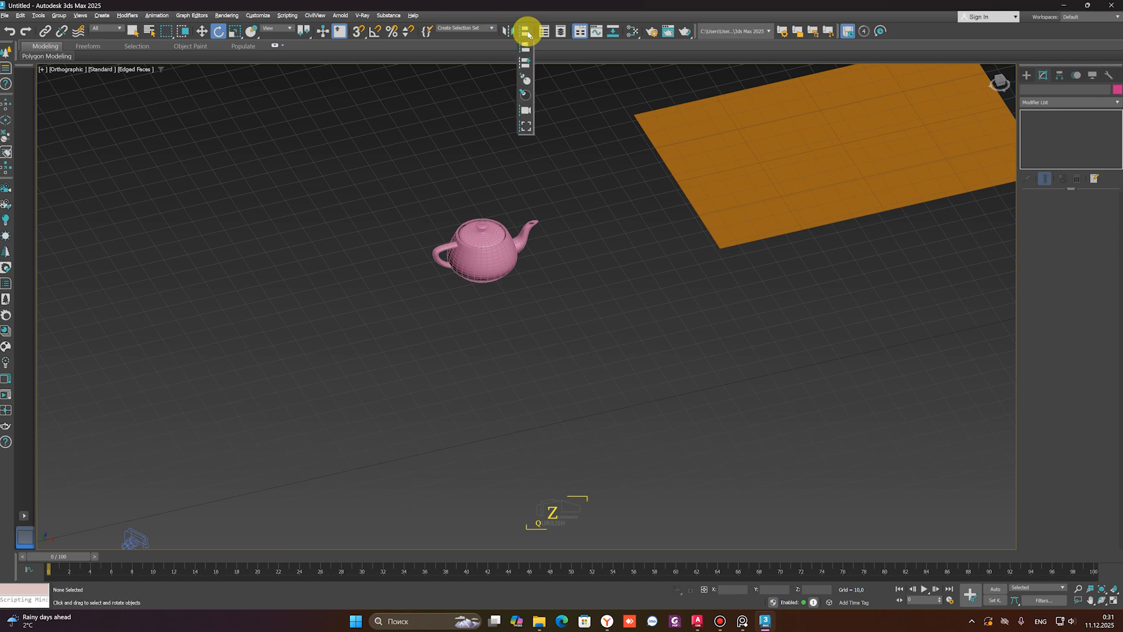
click(528, 33)
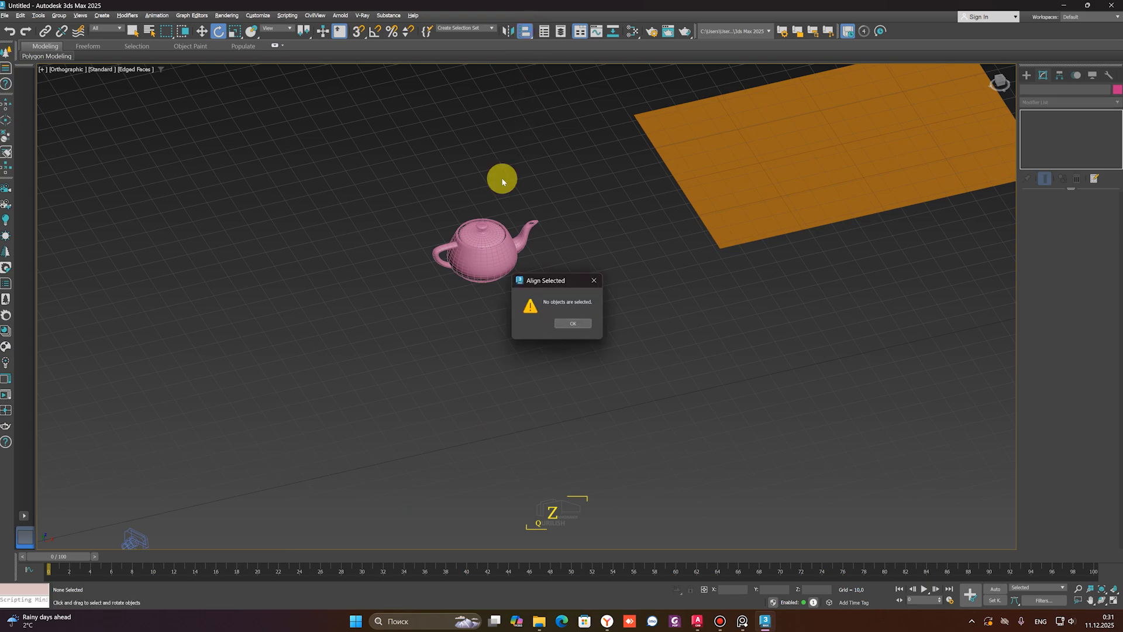
click(599, 279)
Start aligning the teapot to the orange plane, using Center for both the current and target objects
click(484, 247)
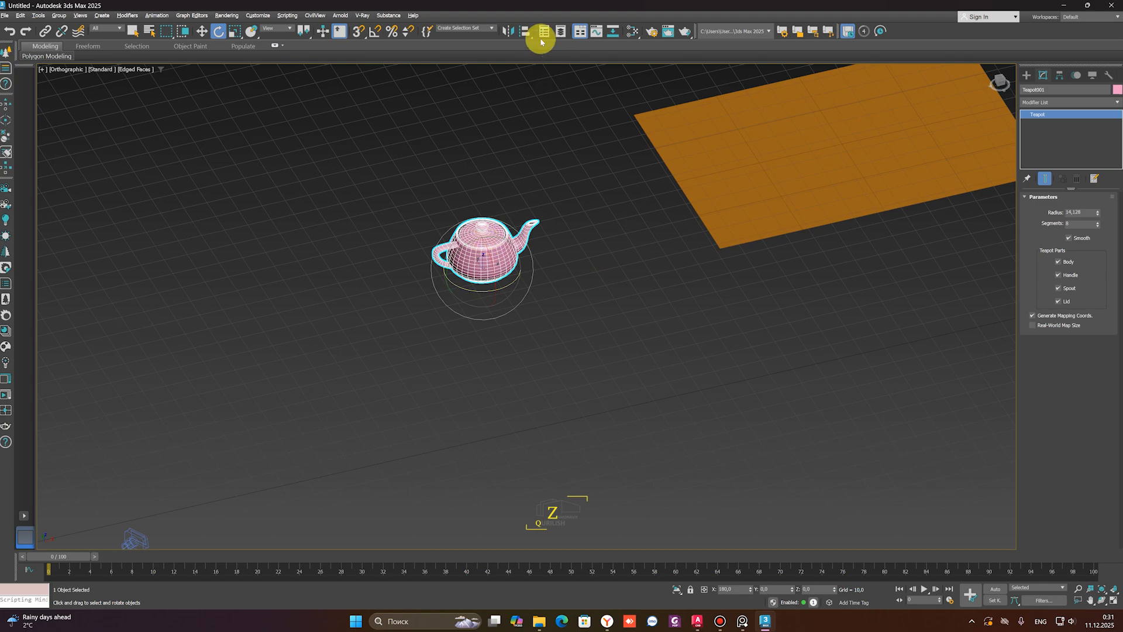
click(525, 31)
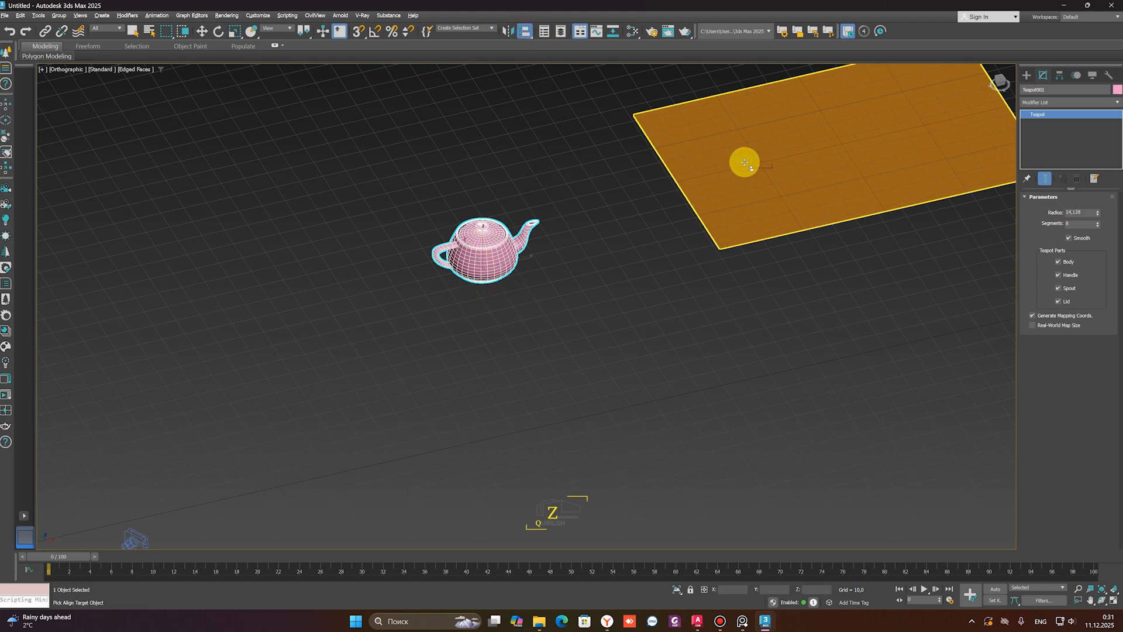
click(813, 150)
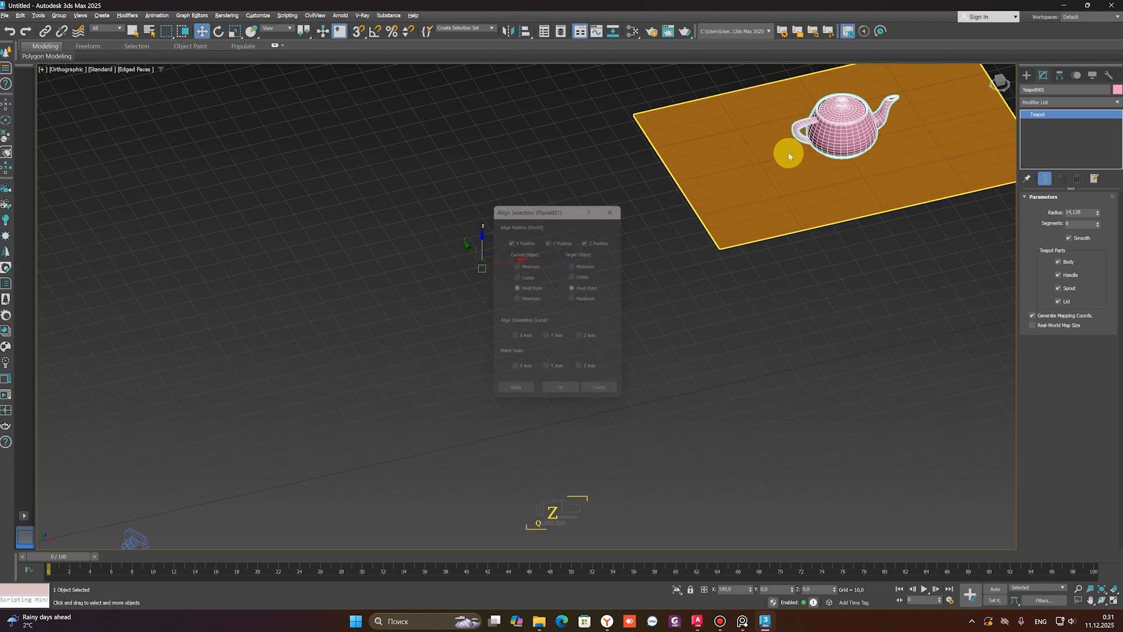
drag(514, 204, 250, 159)
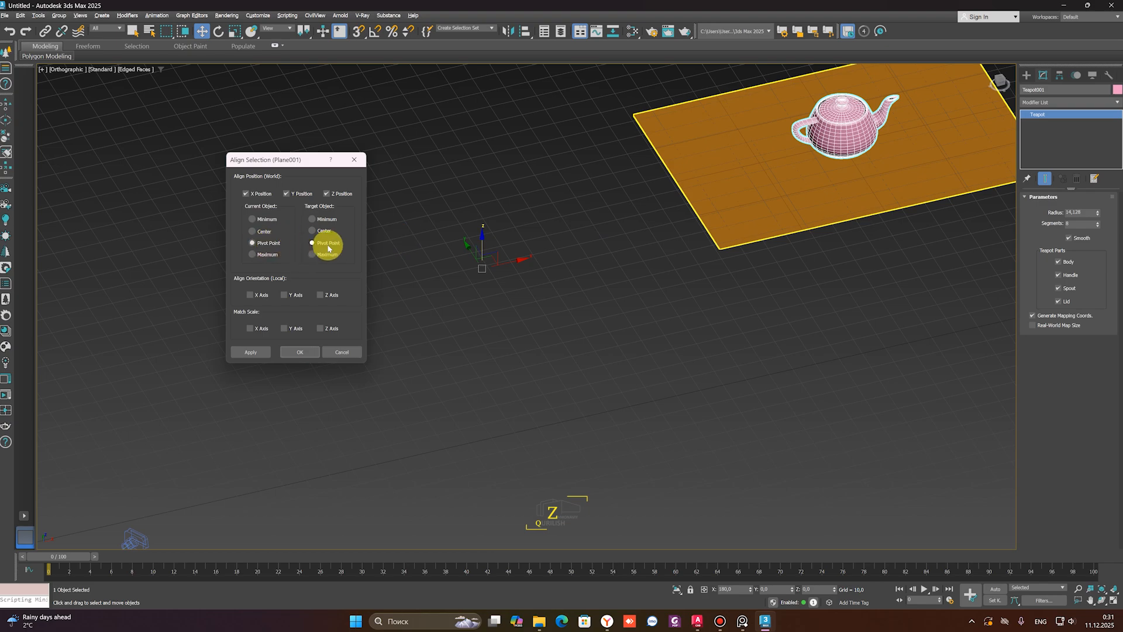
click(262, 234)
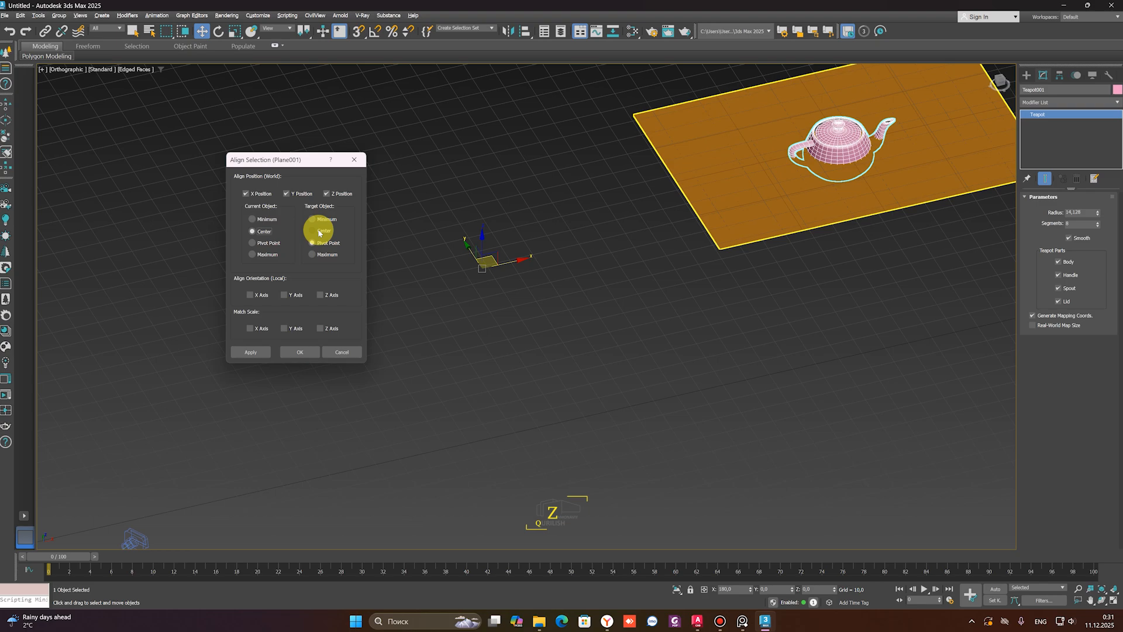
click(319, 231)
Align the teapot to the orange plane in X position only, matching the teapot's Pivot Point to the plane's Center
click(325, 195)
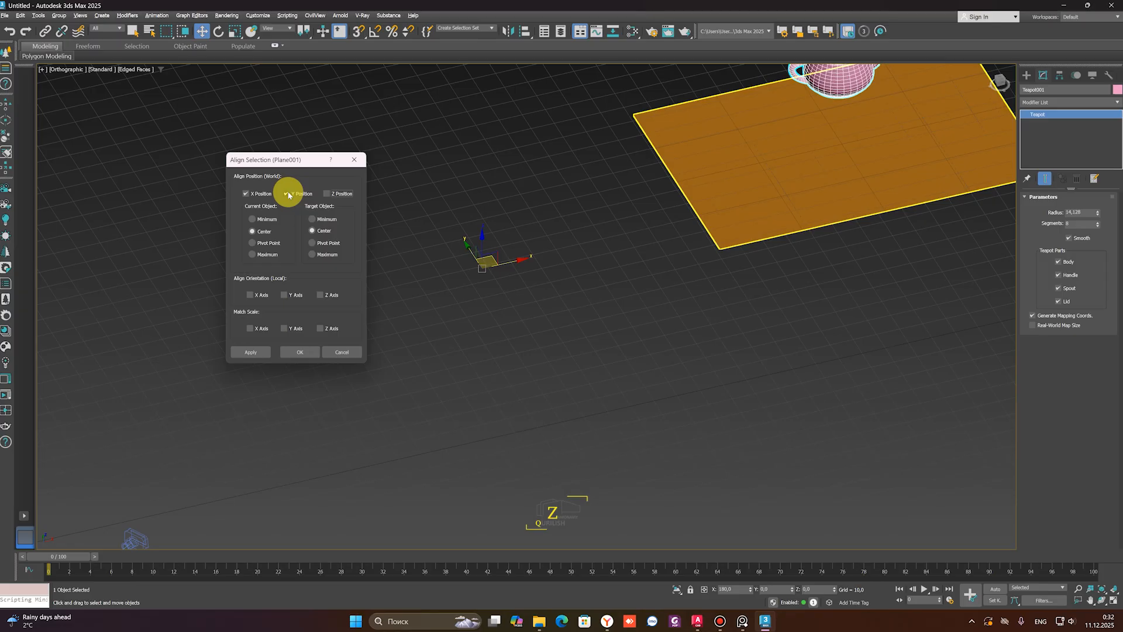
click(287, 193)
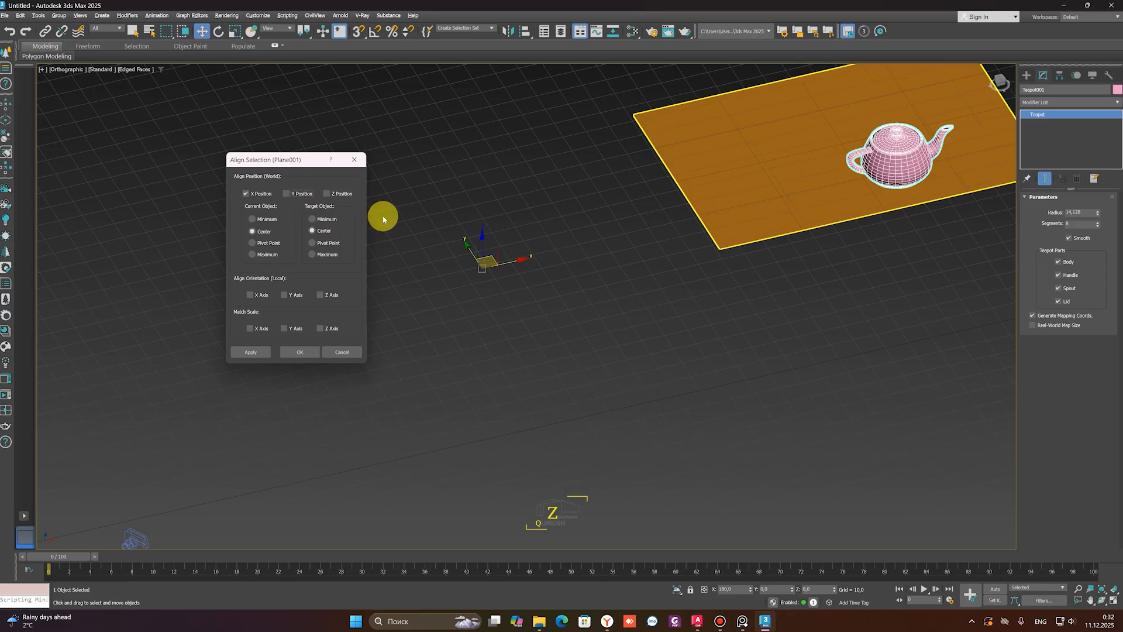
click(312, 231)
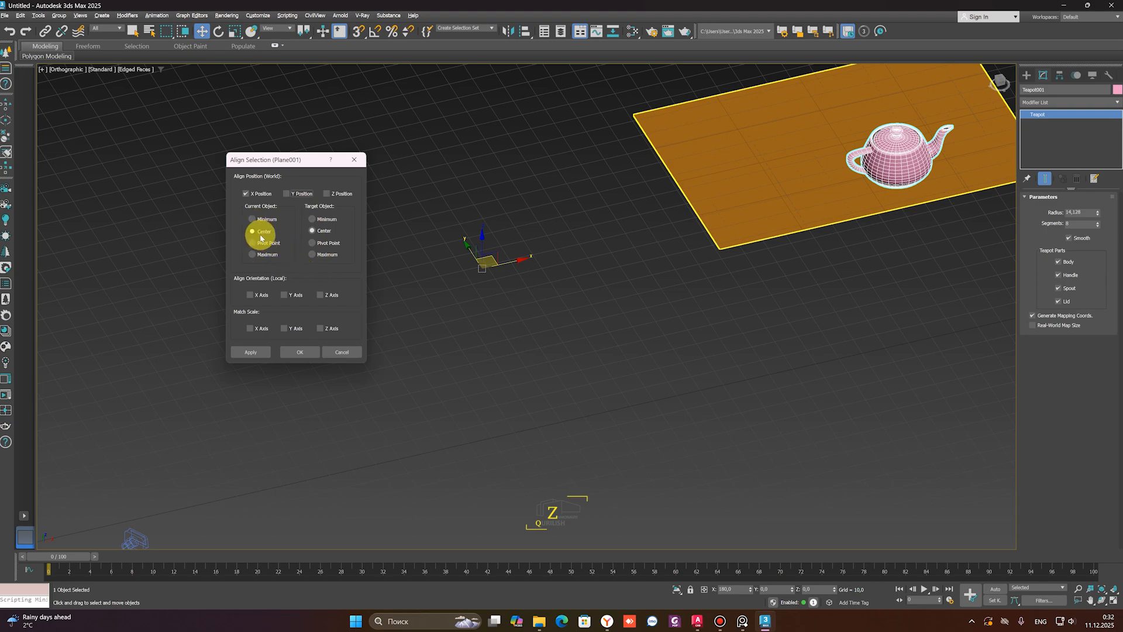
click(252, 243)
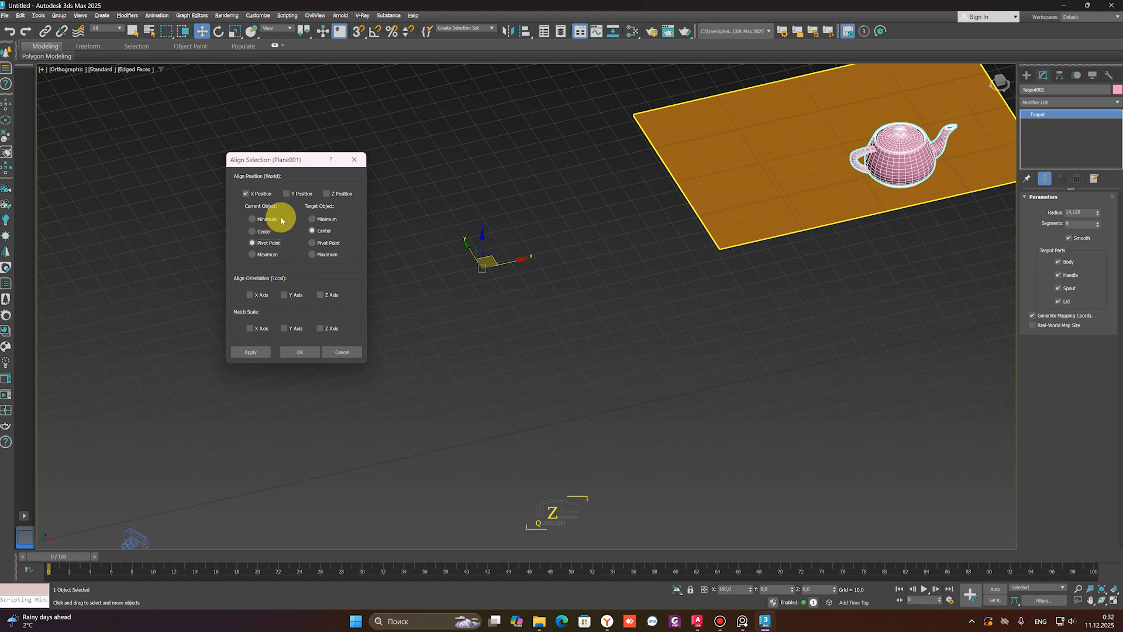
click(293, 352)
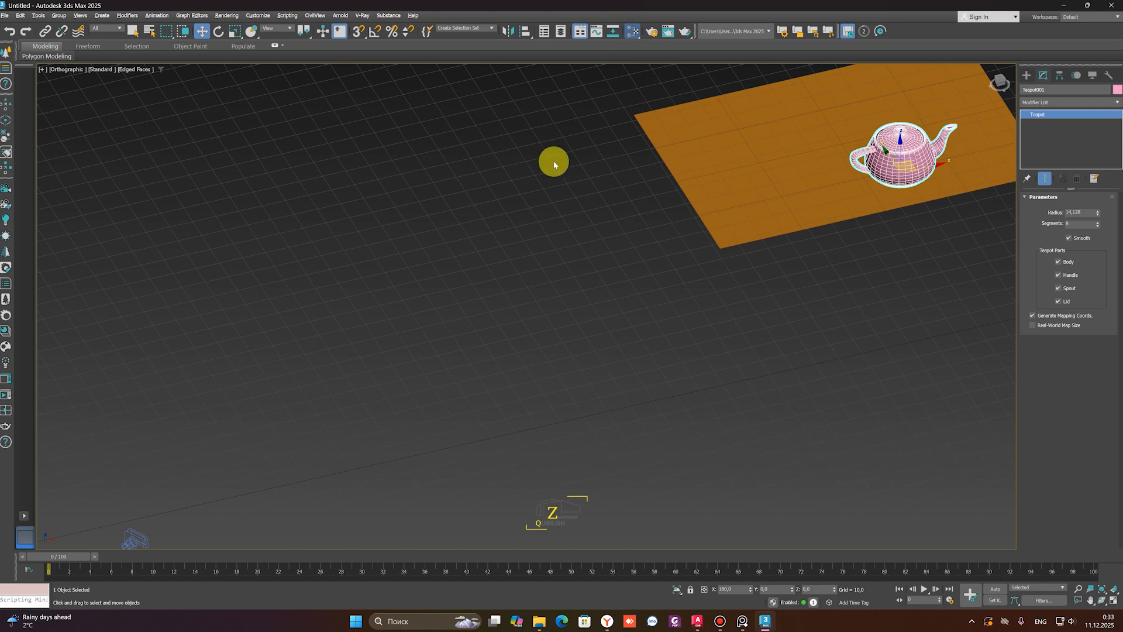
Open the Slate Material Editor, move its window clear of the teapot, and close it
key(m)
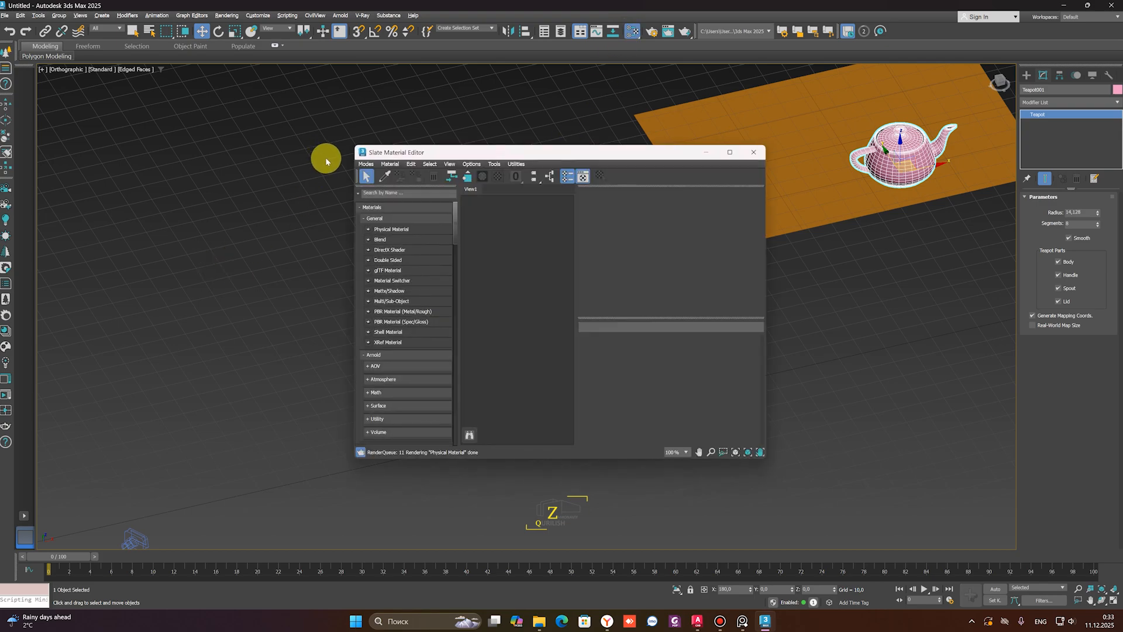
drag(531, 158, 371, 110)
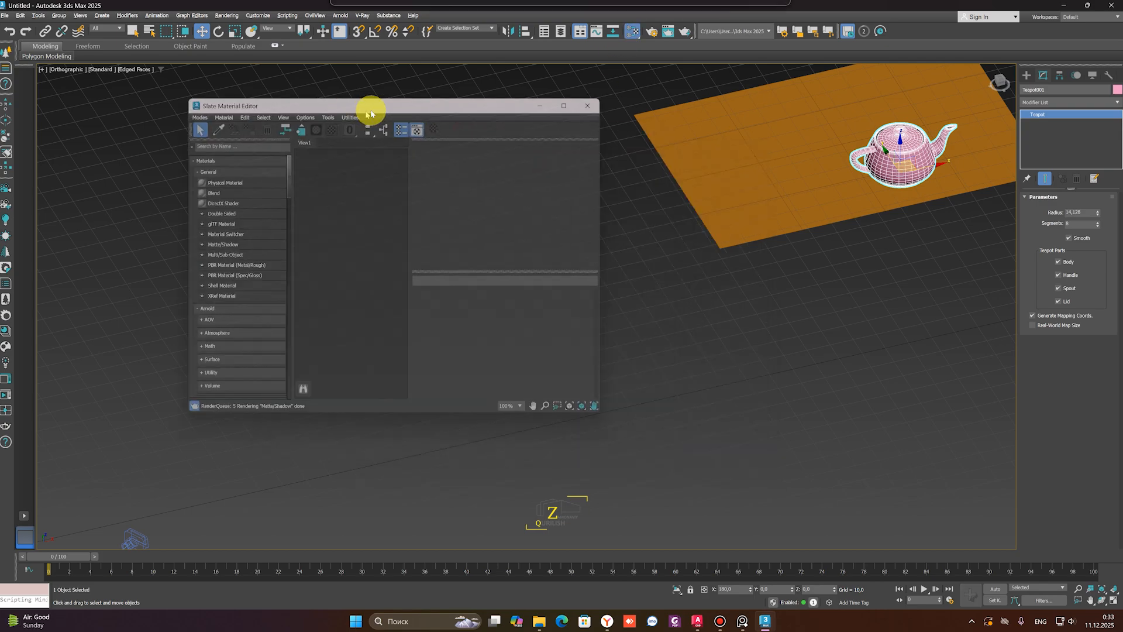
click(585, 105)
Show the Compact Material Editor with its window enlarged, switch it to Slate mode and close it
drag(630, 38, 629, 56)
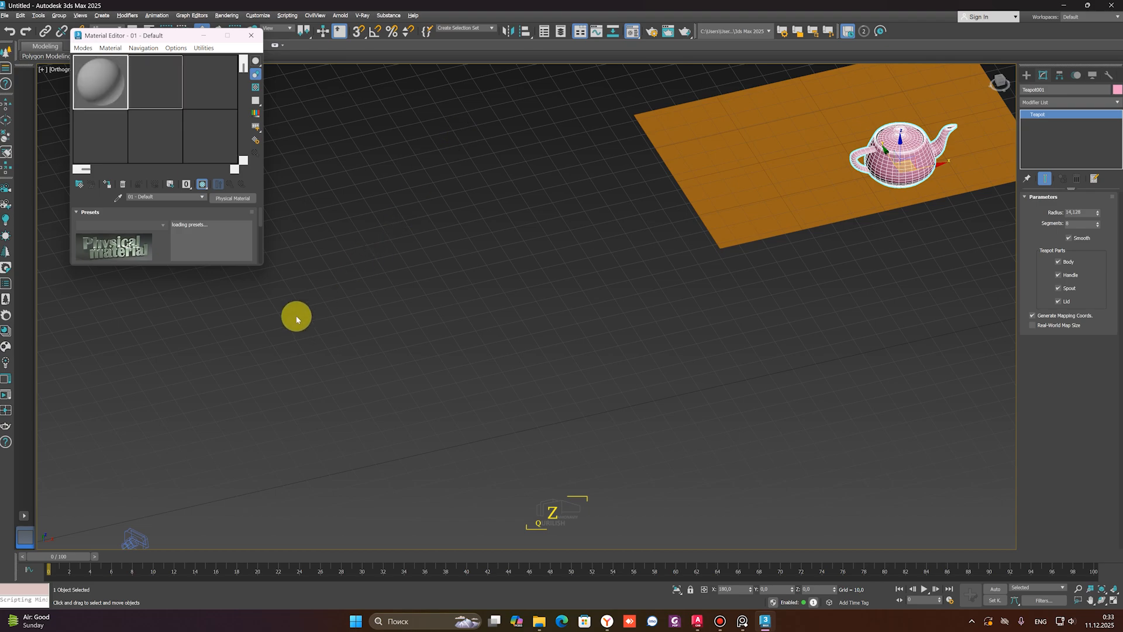
drag(109, 35, 270, 67)
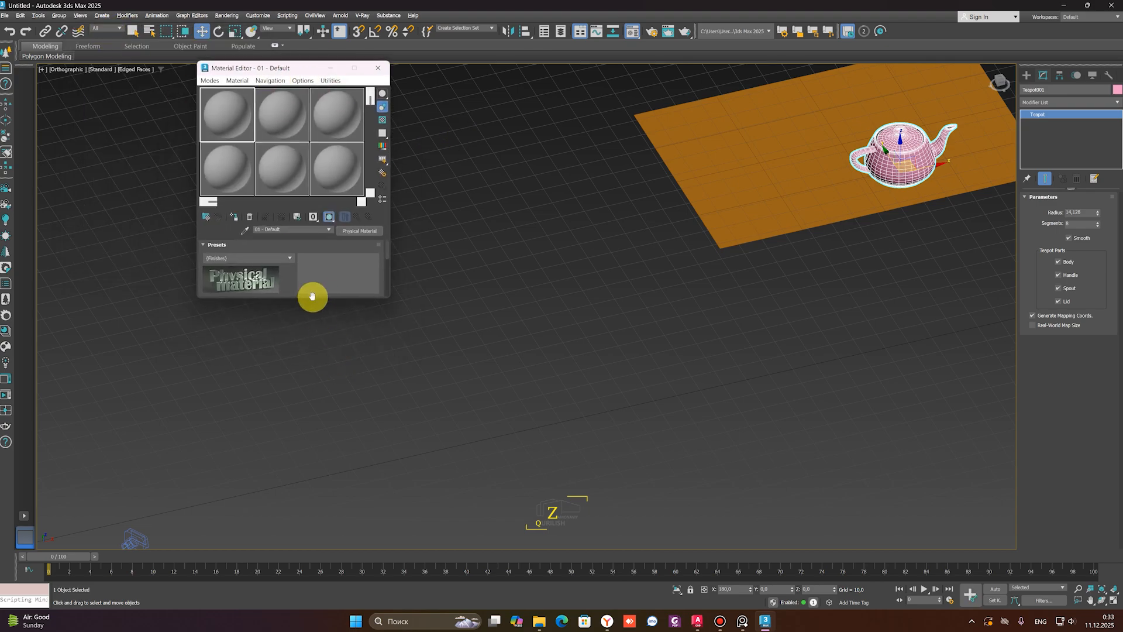
drag(311, 296, 296, 474)
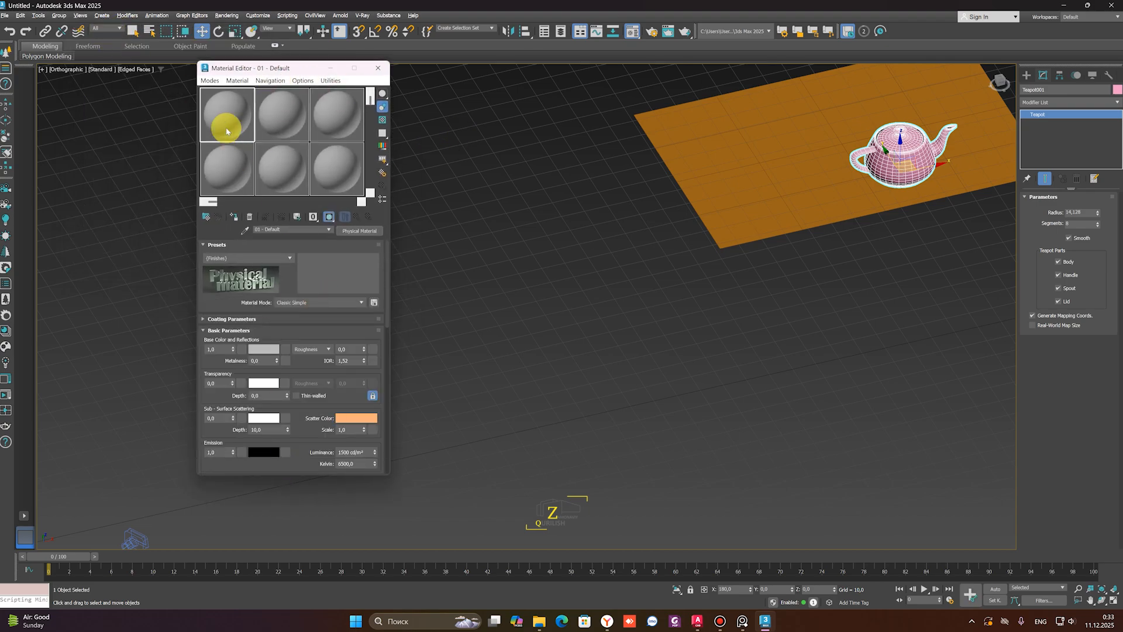
click(207, 81)
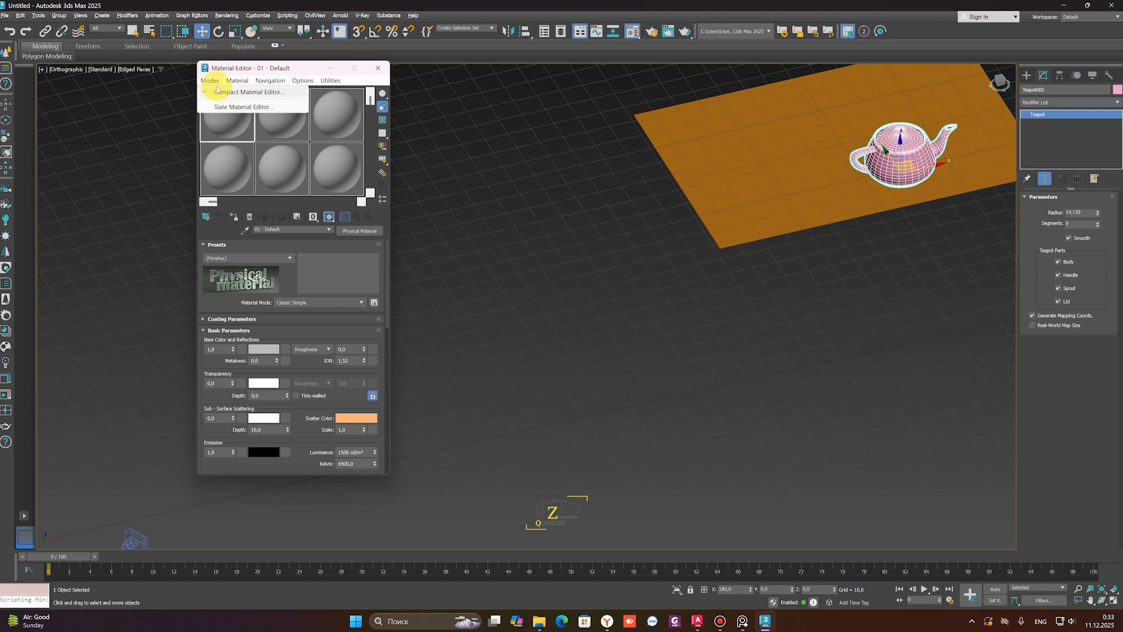
click(228, 108)
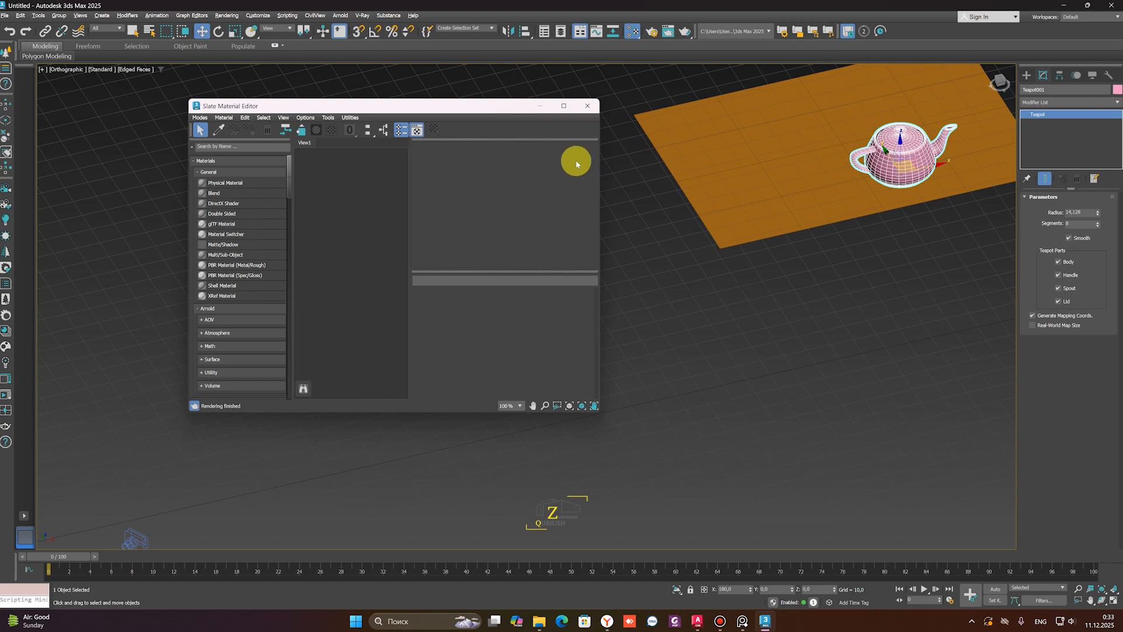
click(587, 106)
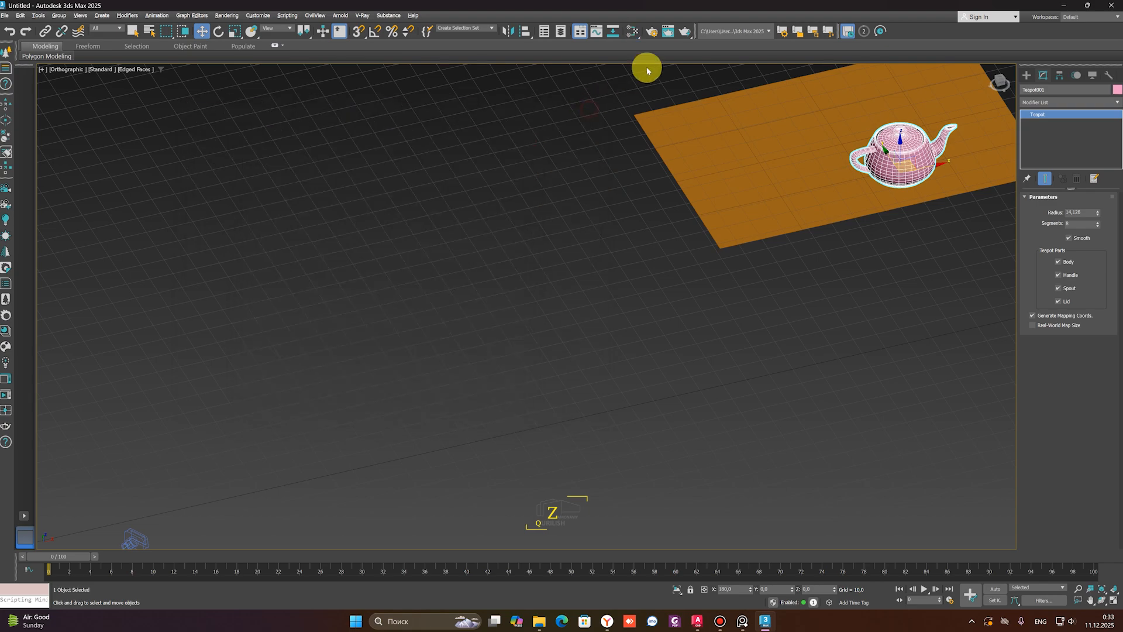
Open Render Setup, enlarge its window and change the renderer to Corona
click(652, 32)
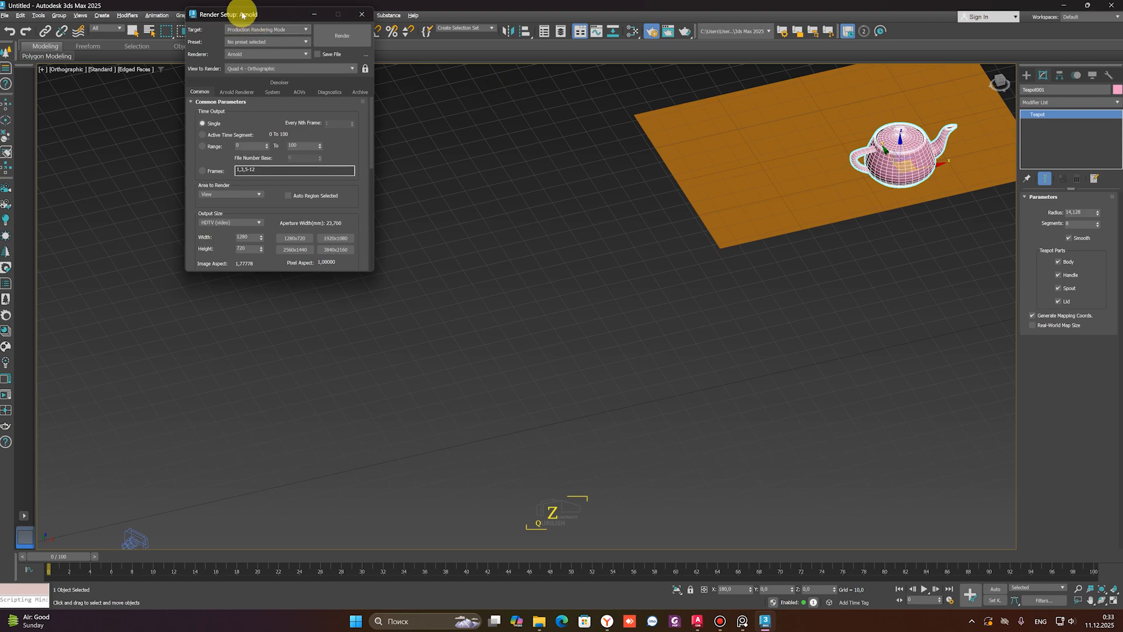
drag(242, 15, 260, 100)
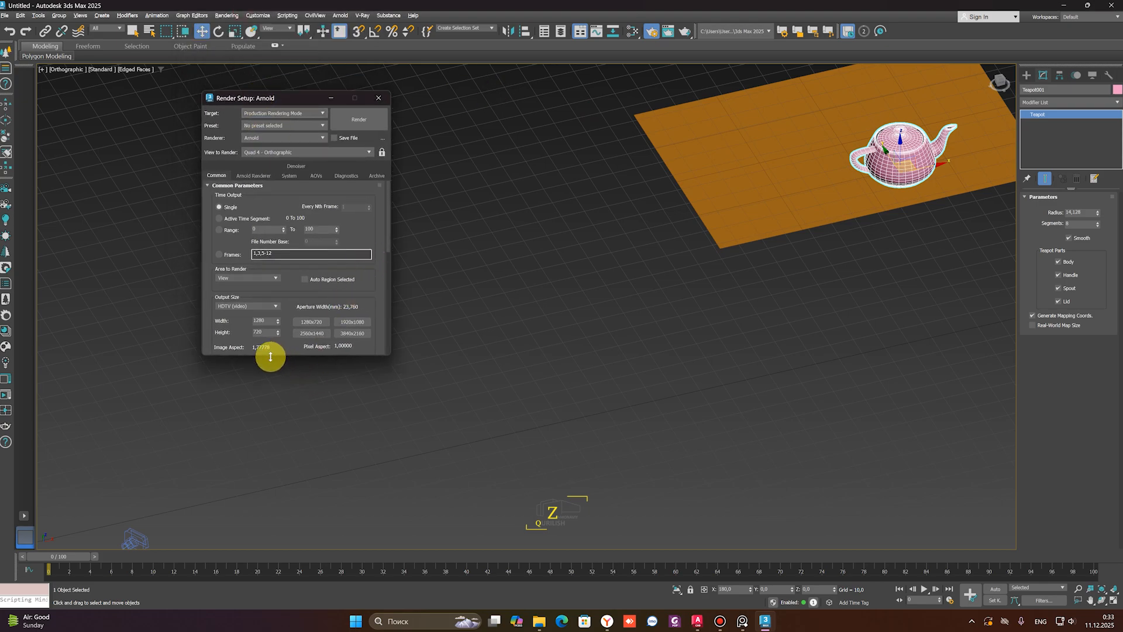
drag(270, 356, 228, 554)
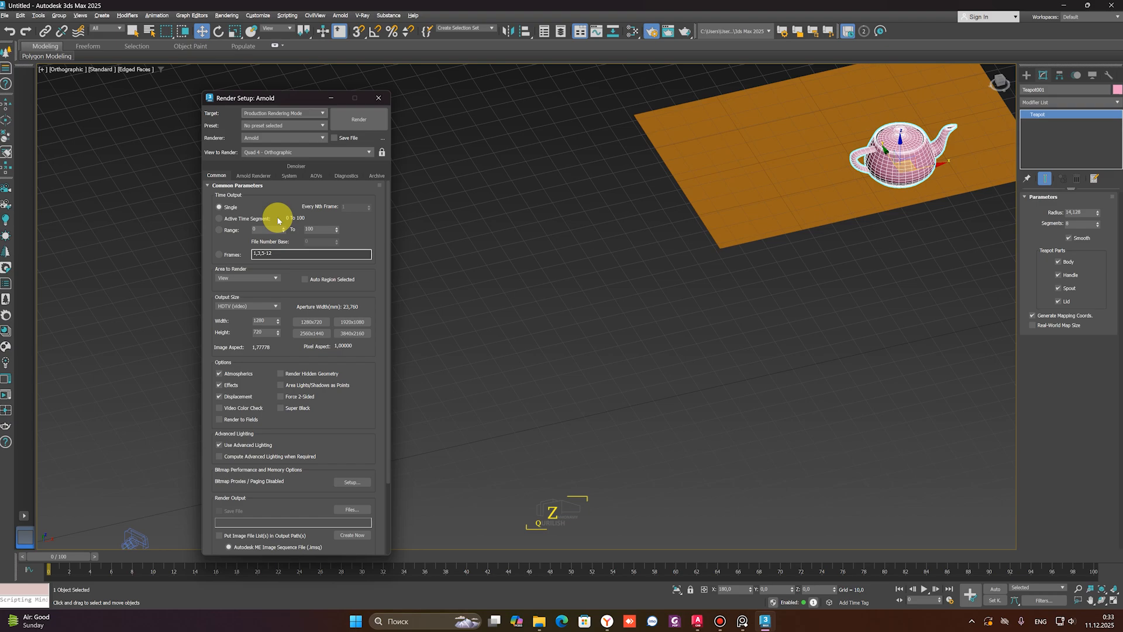
click(286, 138)
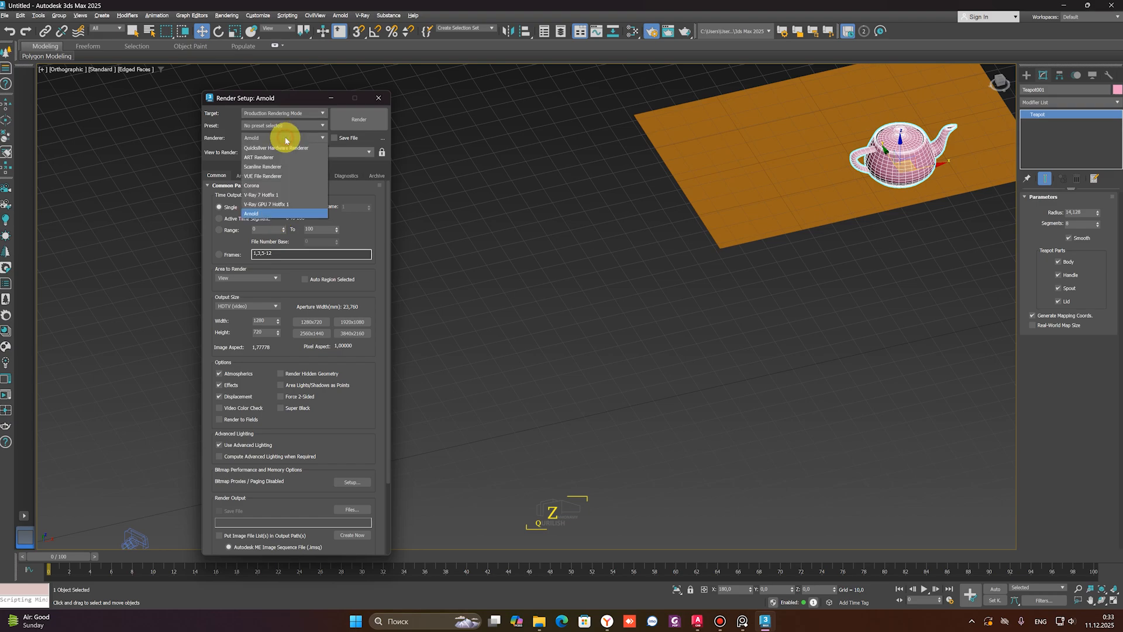
click(280, 186)
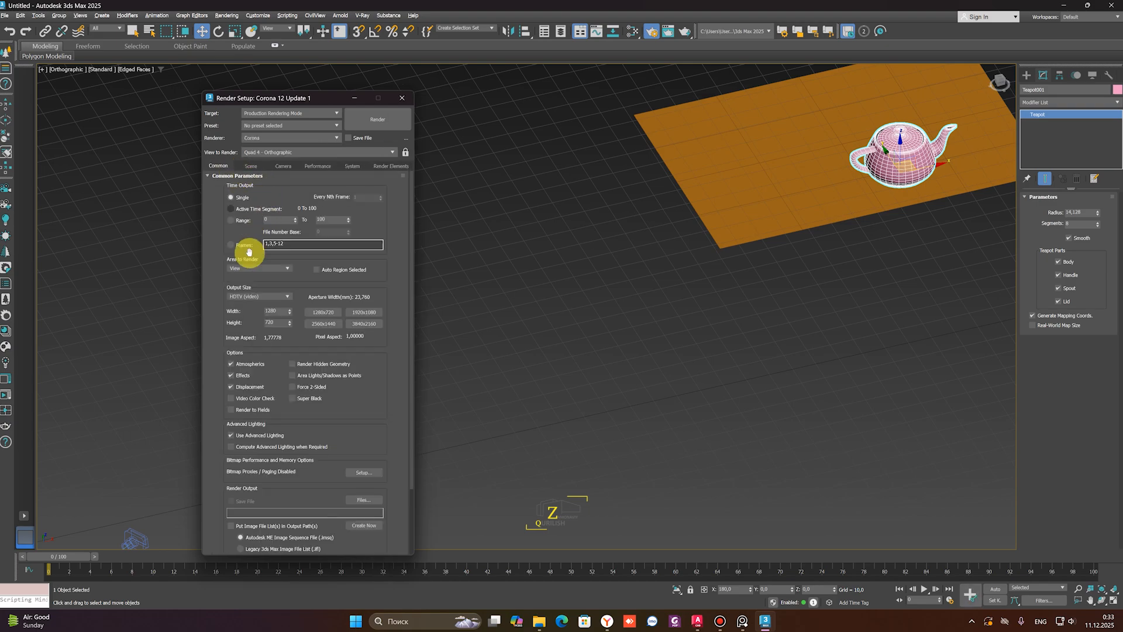
Set the render output size to Custom, view Corona's scene settings and close Render Setup
click(266, 297)
click(263, 303)
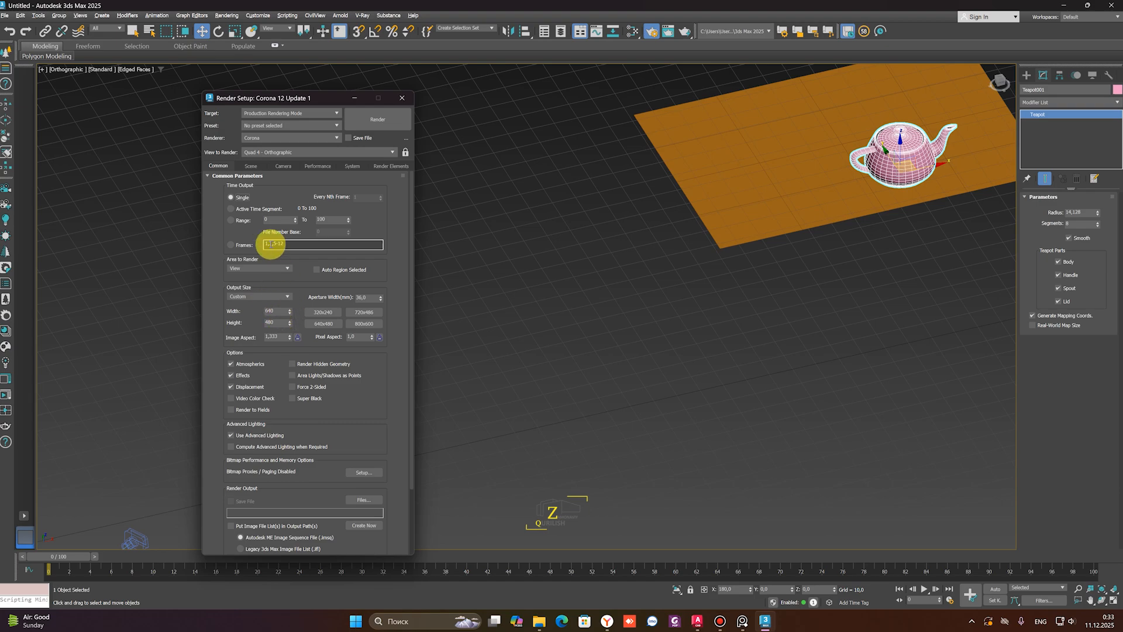
click(250, 165)
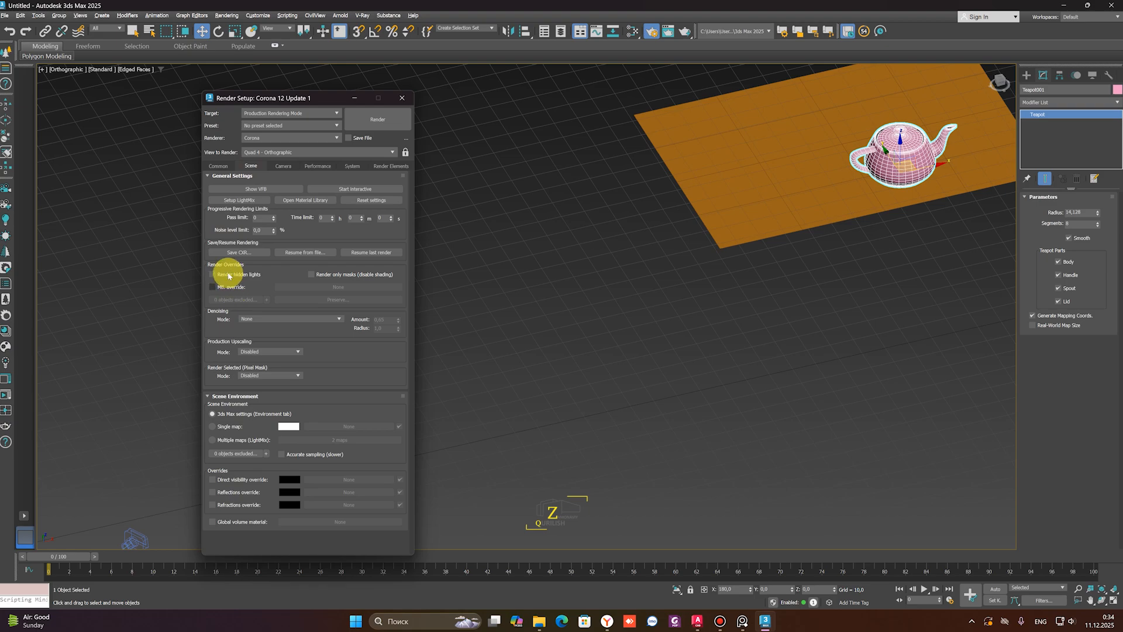
click(218, 167)
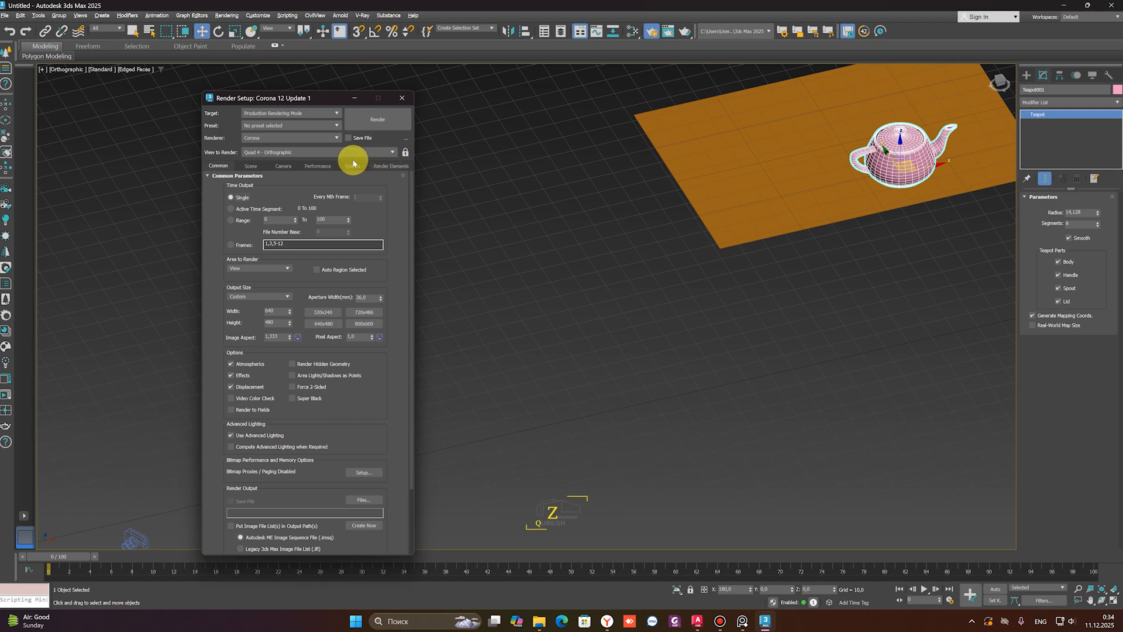
click(401, 100)
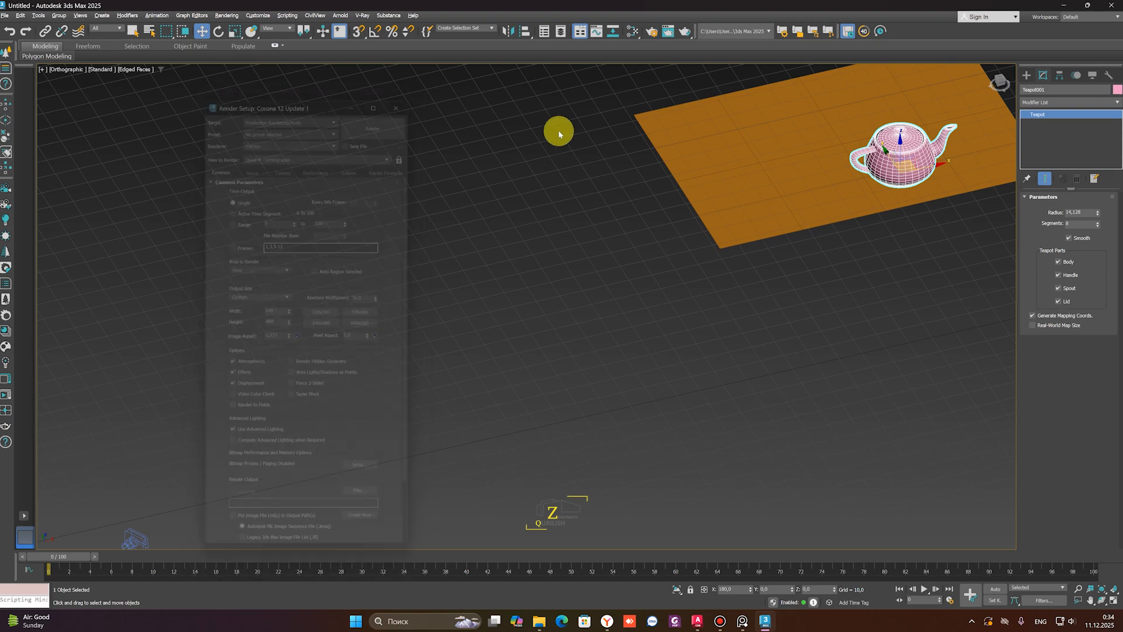
Widen the command panel and show the Standard Primitives available for creation
middle_drag(607, 166, 510, 198)
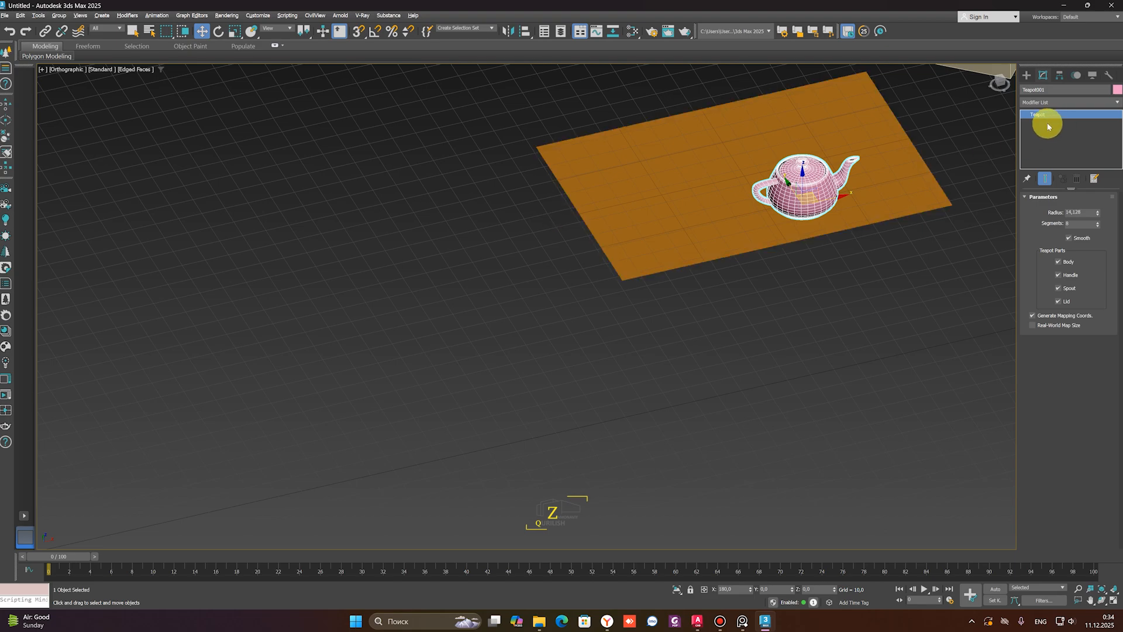
drag(1017, 119, 887, 138)
click(894, 75)
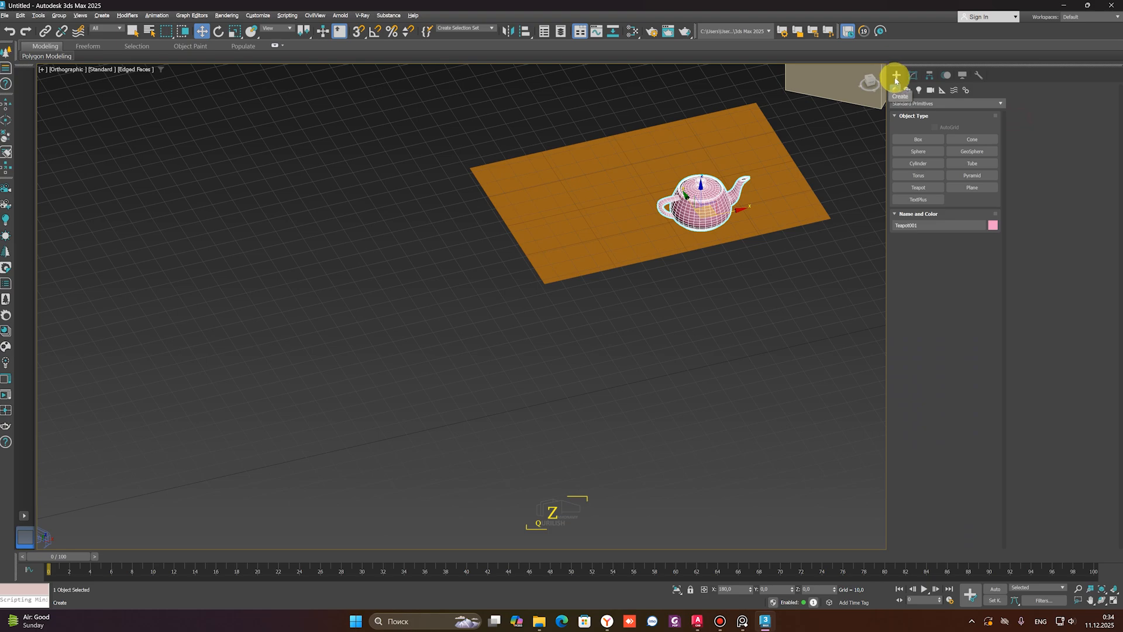
click(915, 141)
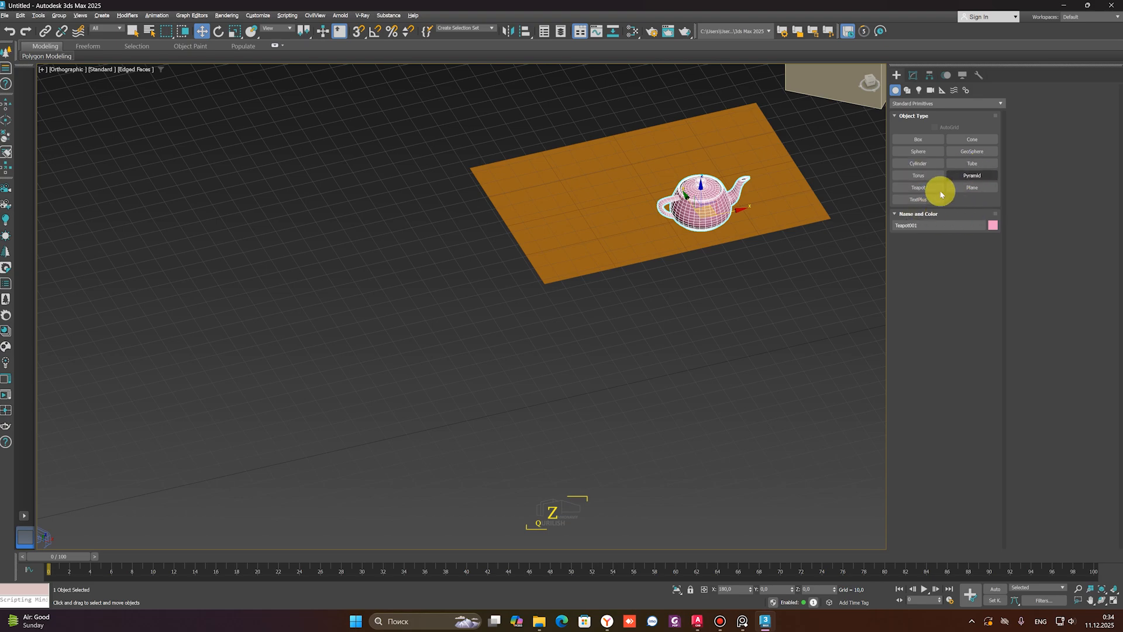
Examine the creatable spline shapes and the available light categories, keeping Corona as the light category
click(908, 91)
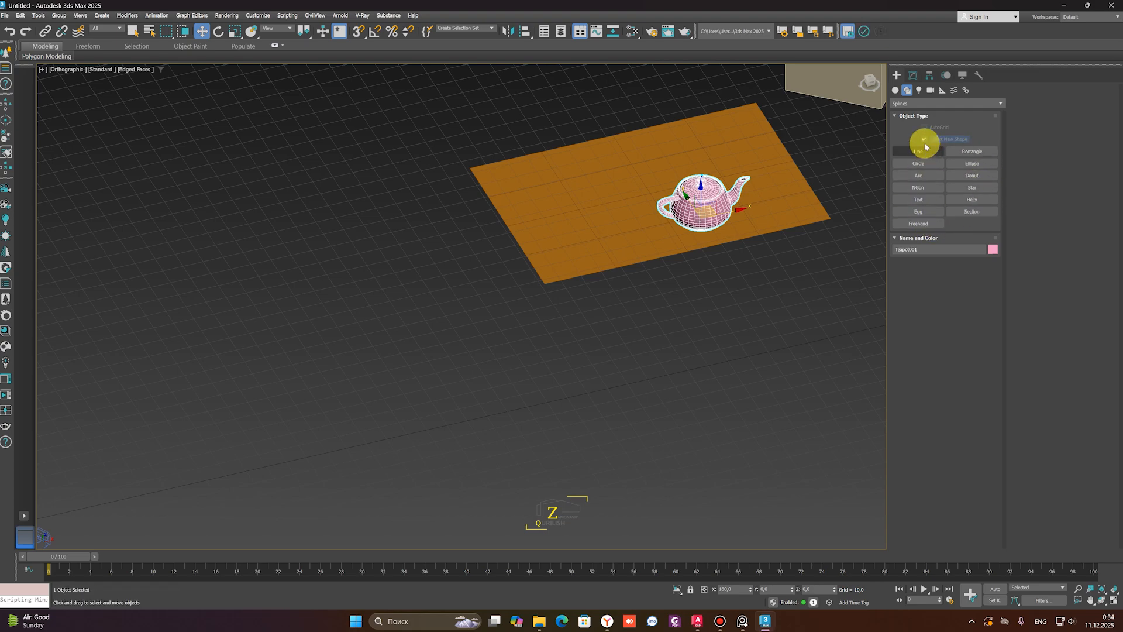
click(920, 90)
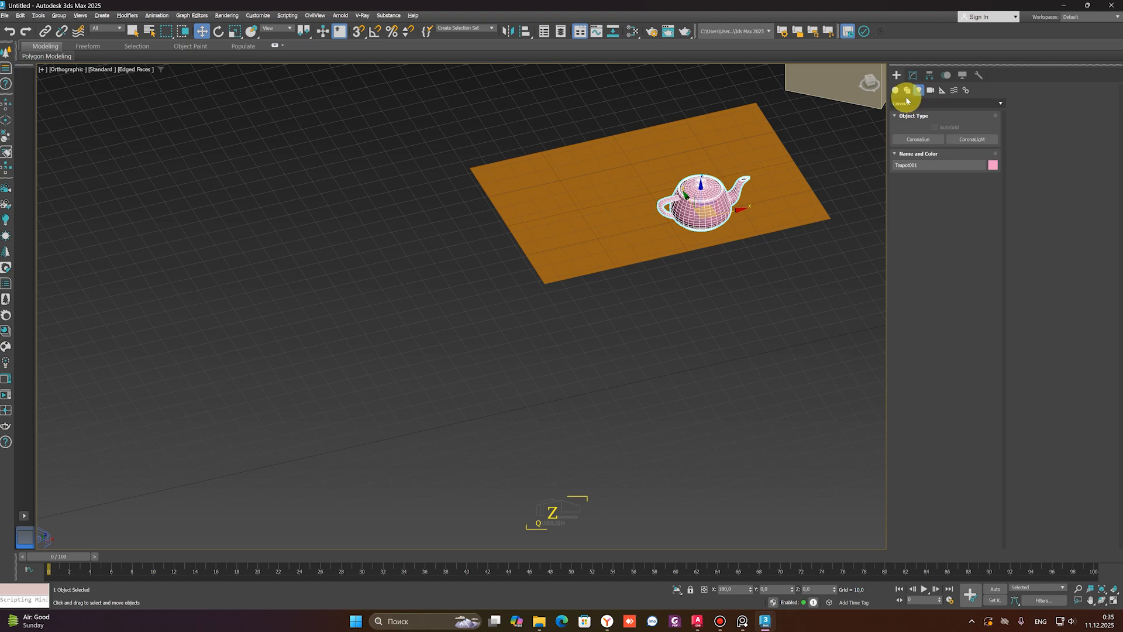
click(906, 105)
click(905, 106)
click(906, 105)
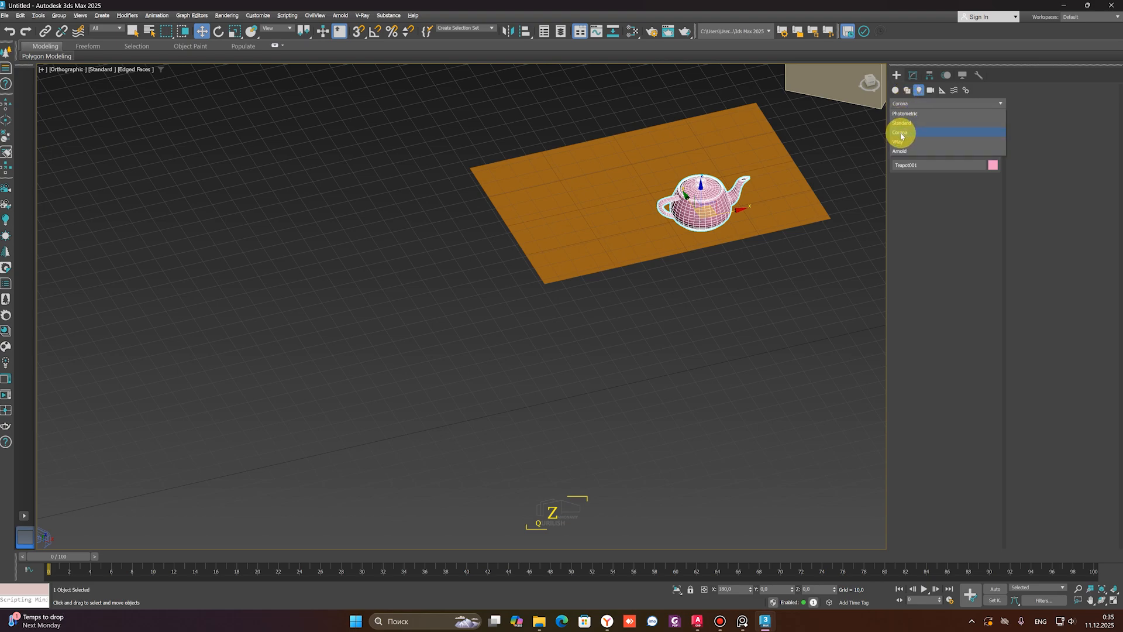
click(920, 102)
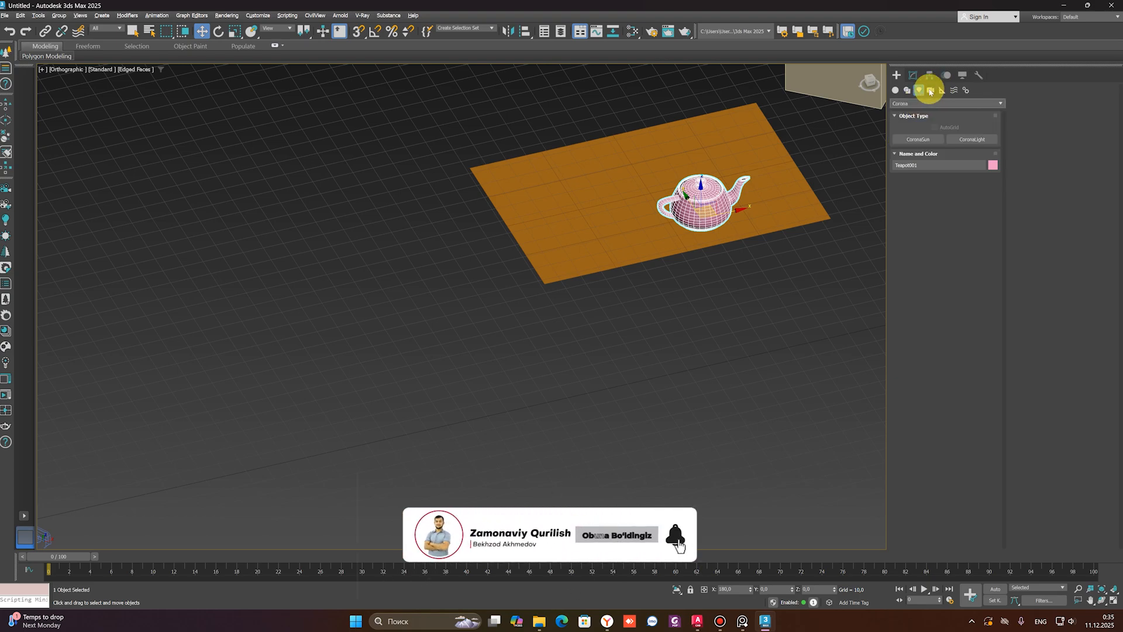
Examine the creatable camera types, their Standard, VRay and Arnold categories, and the system objects
click(930, 91)
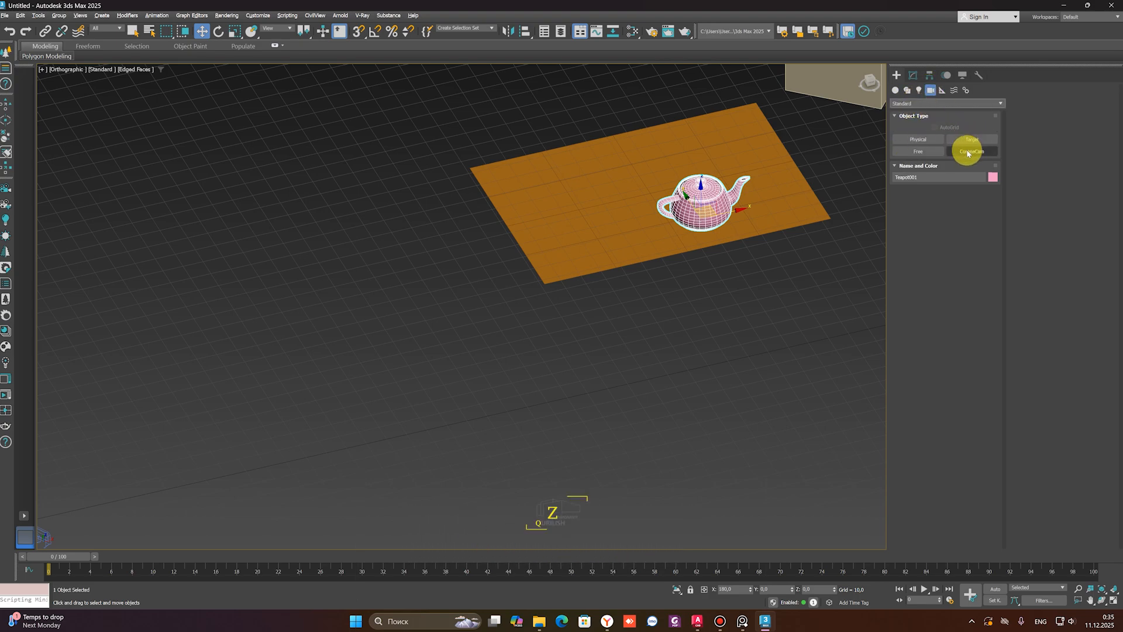
click(918, 141)
click(949, 103)
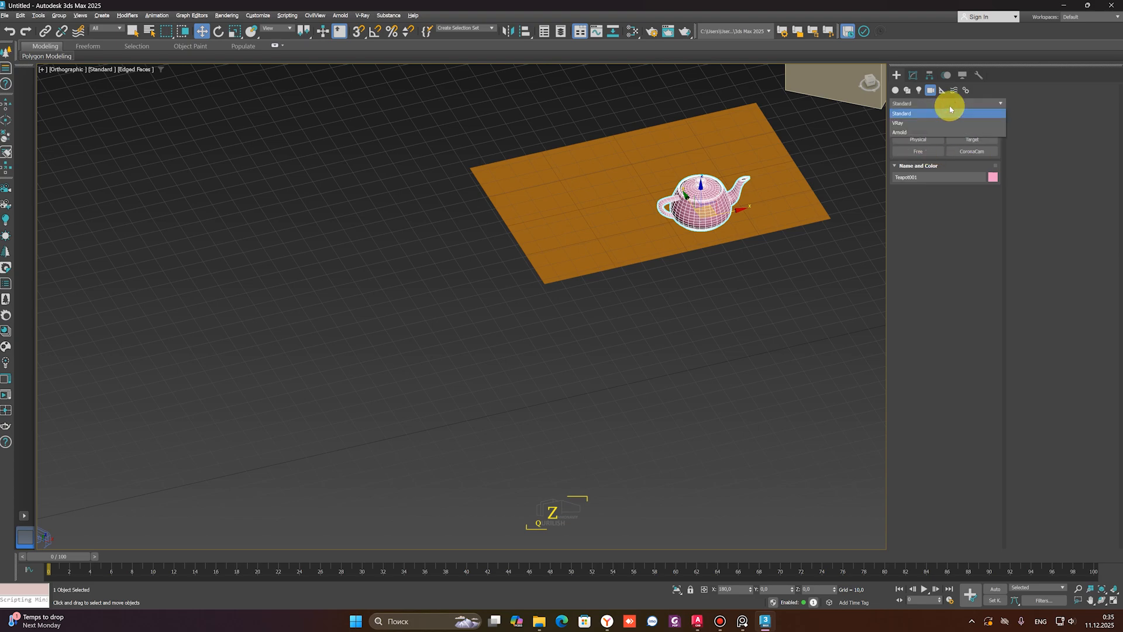
click(950, 109)
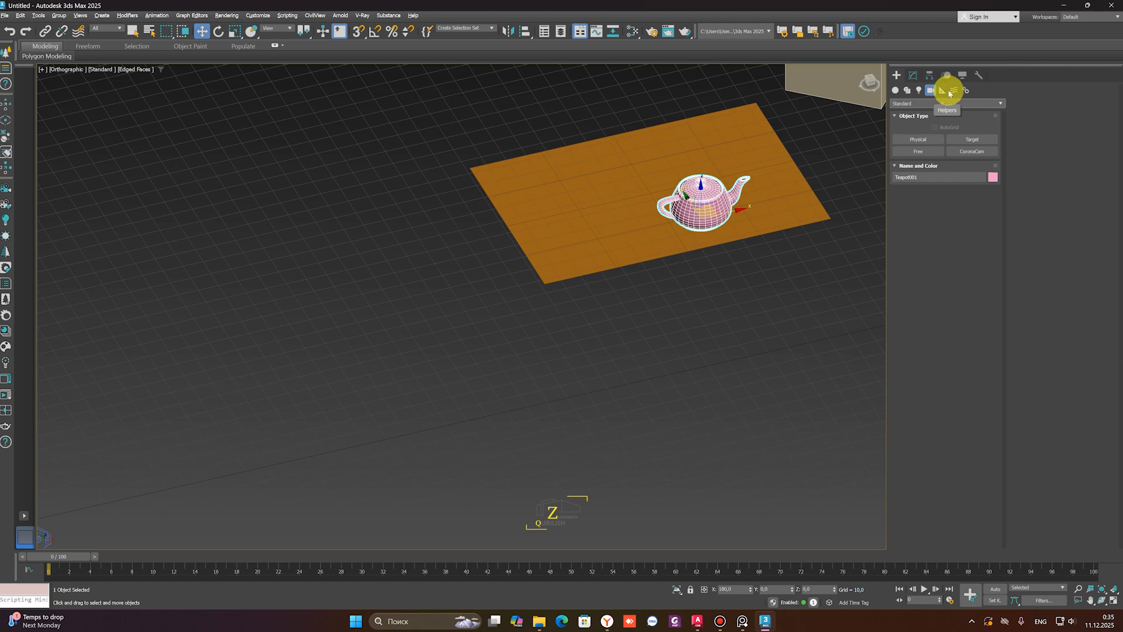
click(965, 90)
click(918, 140)
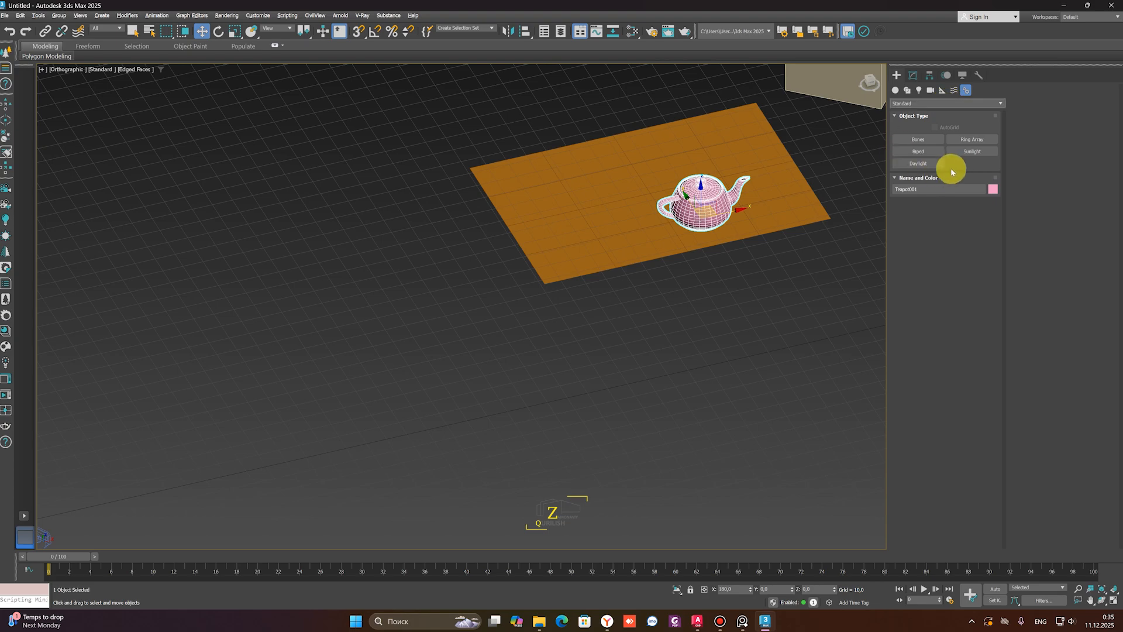
click(929, 160)
Display the editable parameters of the teapot and of the orange plane
click(913, 75)
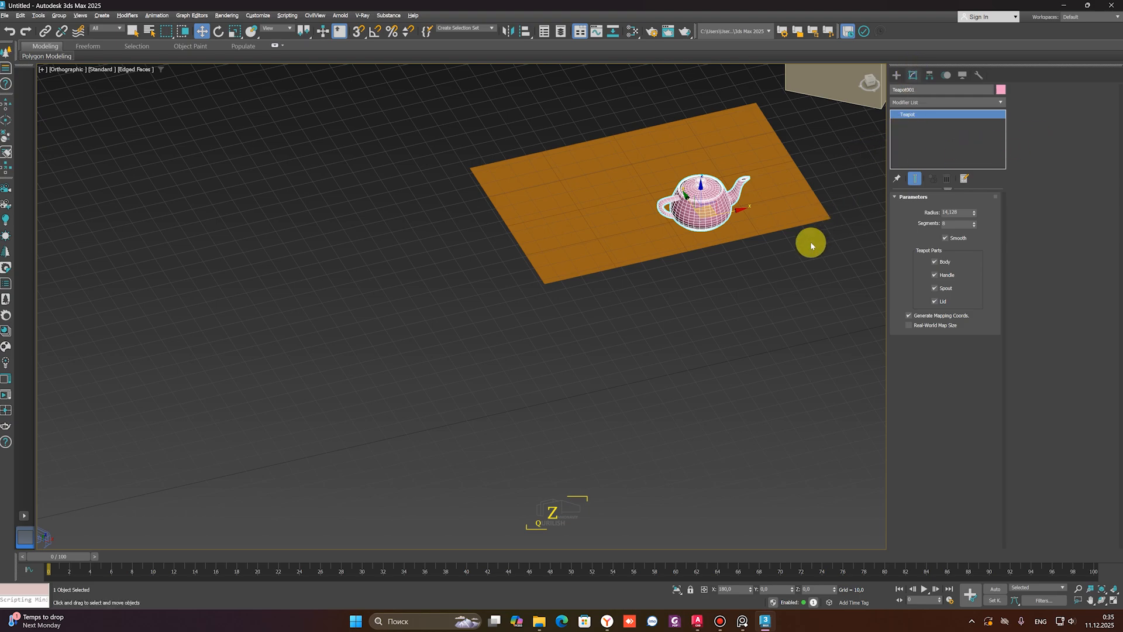
scroll(817, 328, down, 3)
scroll(816, 330, up, 4)
click(778, 206)
scroll(784, 205, down, 3)
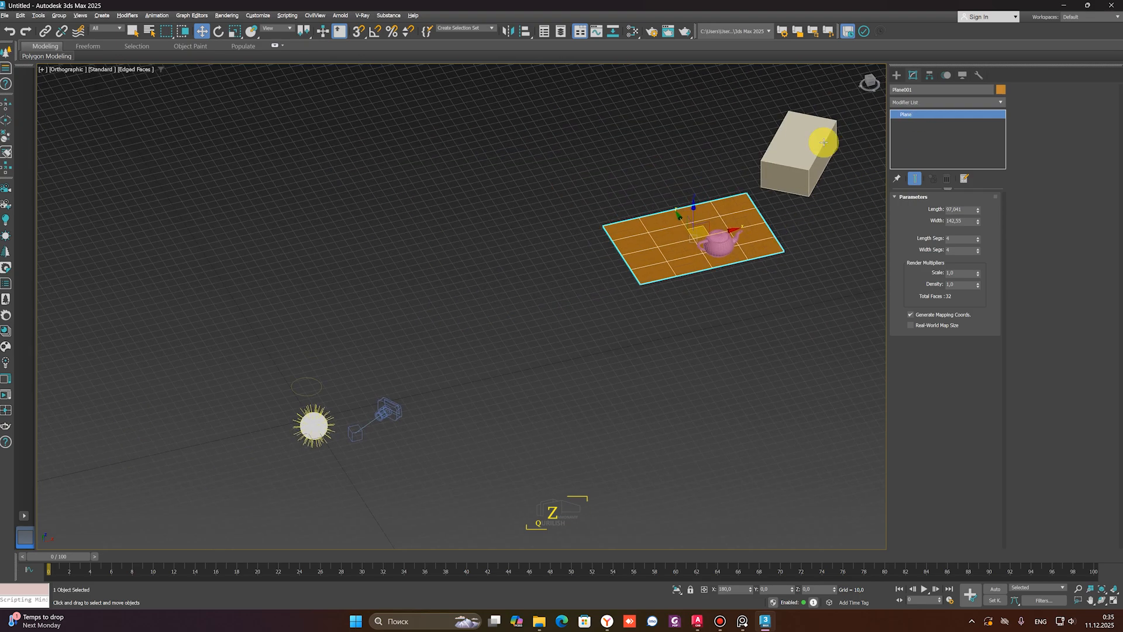
Lengthen the orange plane and widen it to about 271
click(803, 228)
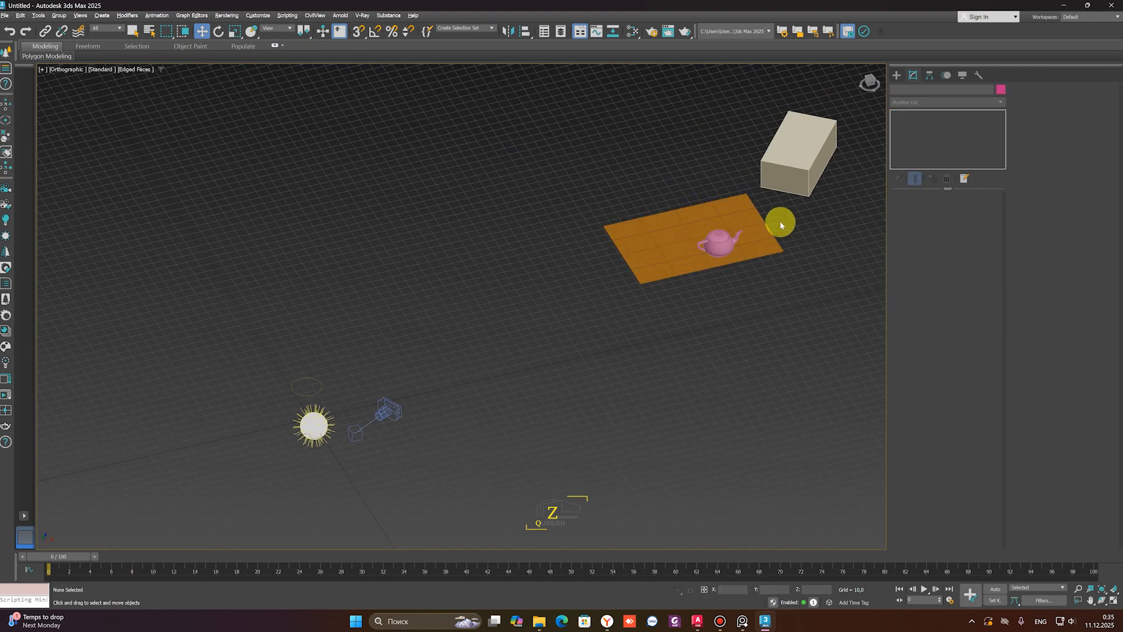
click(757, 228)
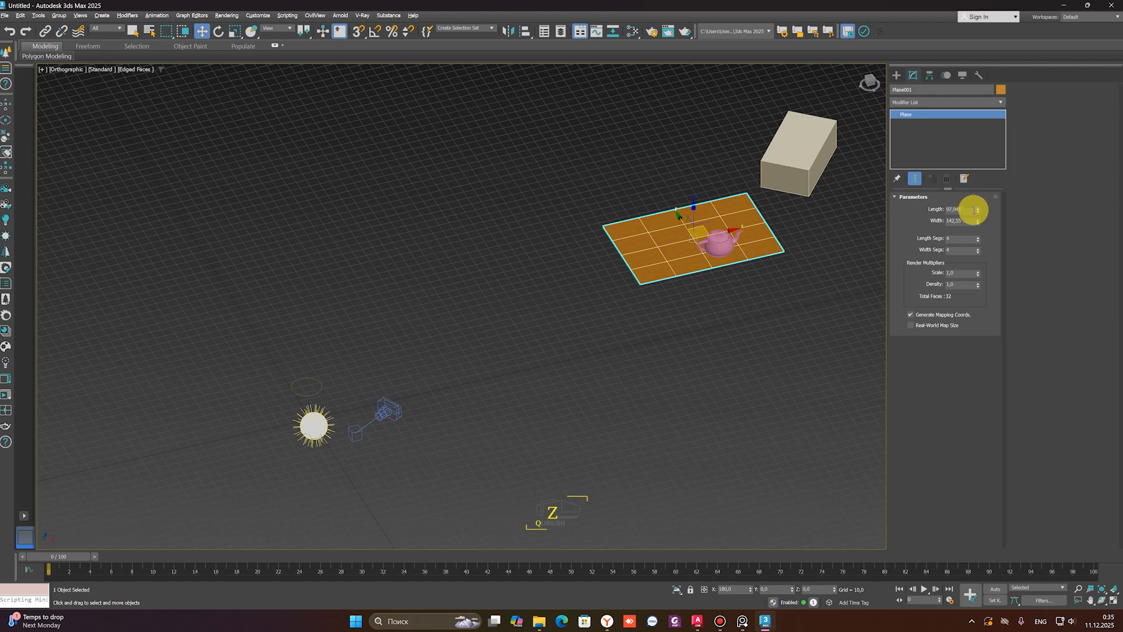
mouse_move(980, 213)
mouse_down()
mouse_move(977, 170)
mouse_move(977, 220)
mouse_move(980, 196)
mouse_up()
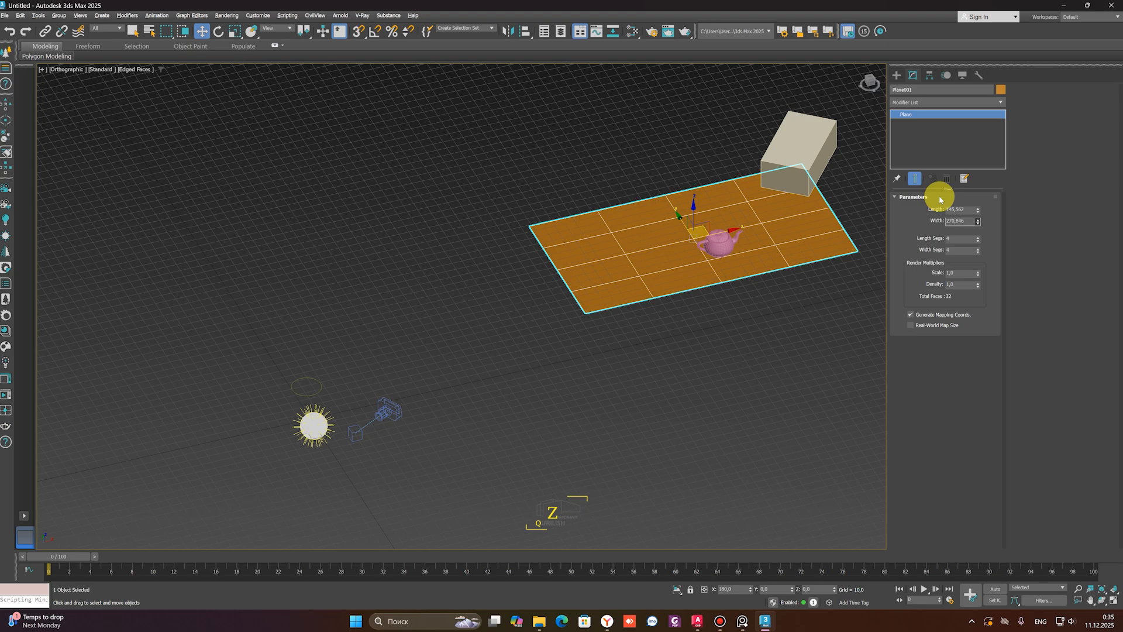
Center the teapot's pivot on the object with Affect Pivot Only enabled
click(722, 244)
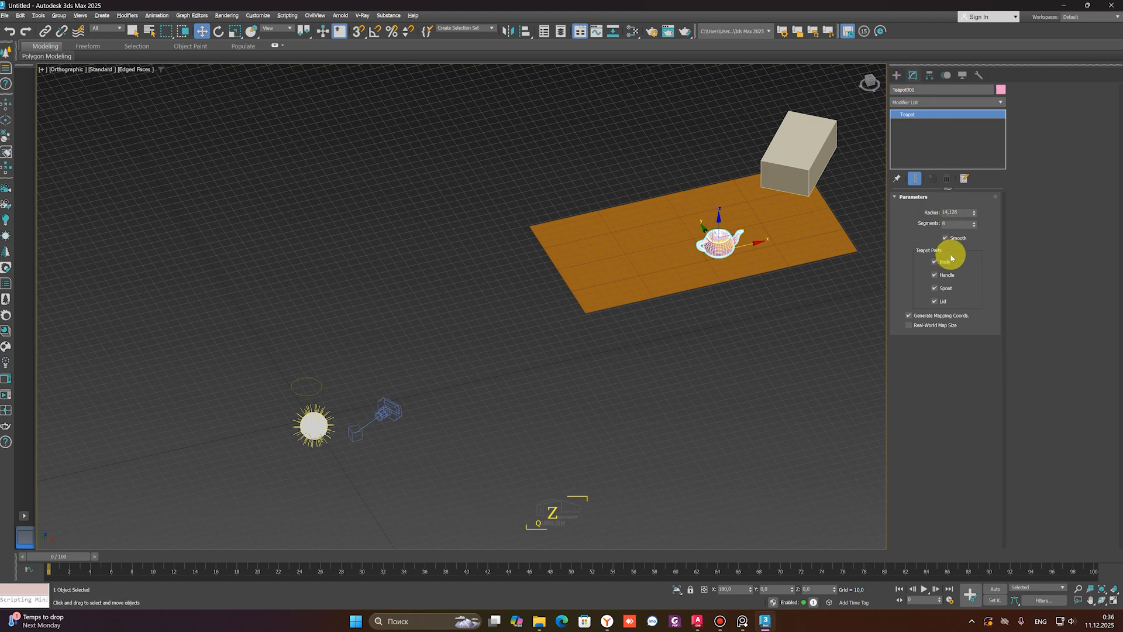
click(928, 76)
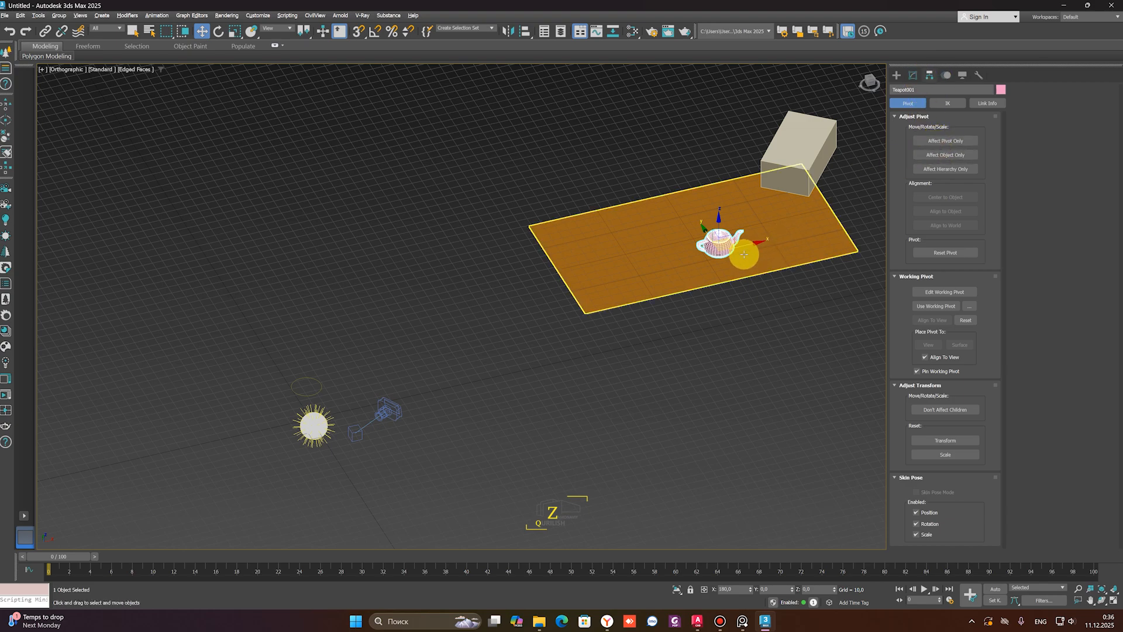
scroll(743, 254, up, 5)
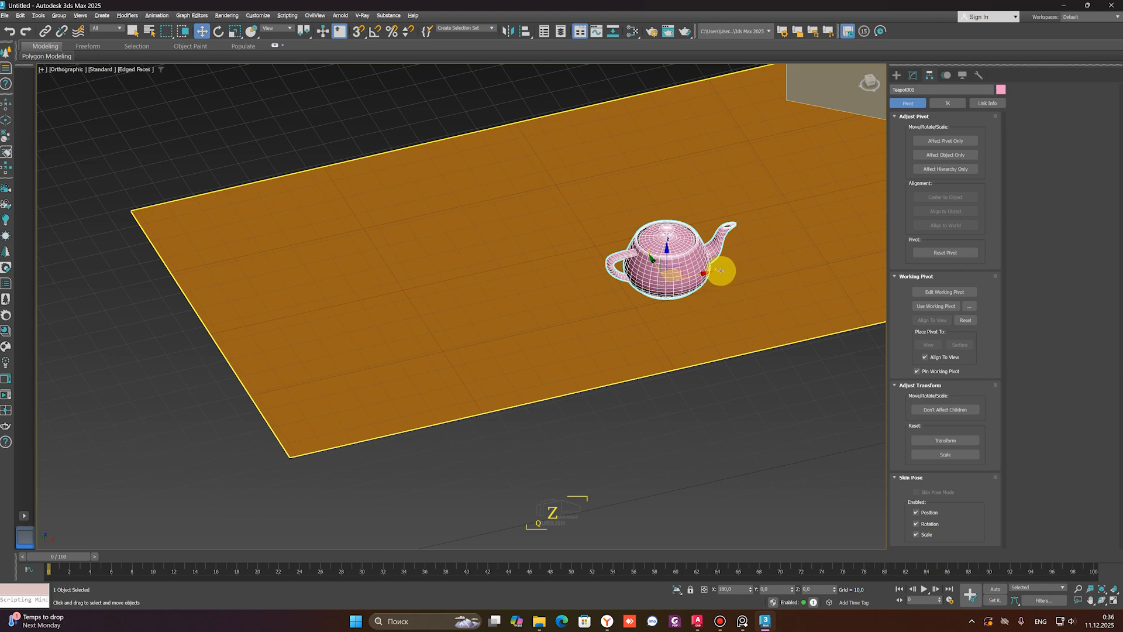
scroll(667, 260, up, 5)
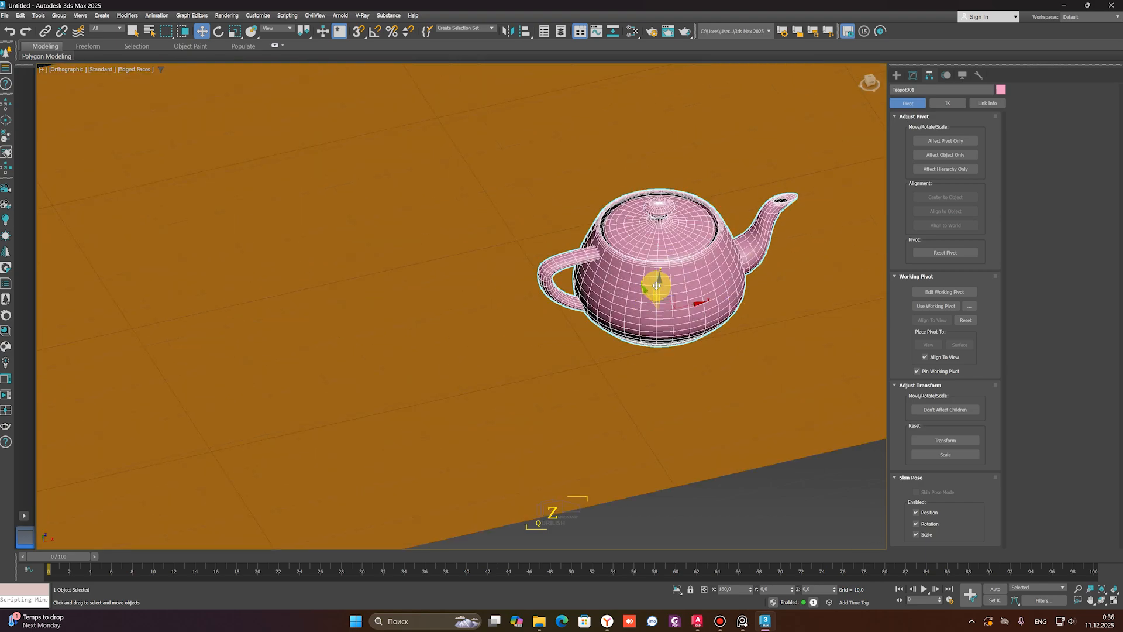
scroll(676, 296, down, 3)
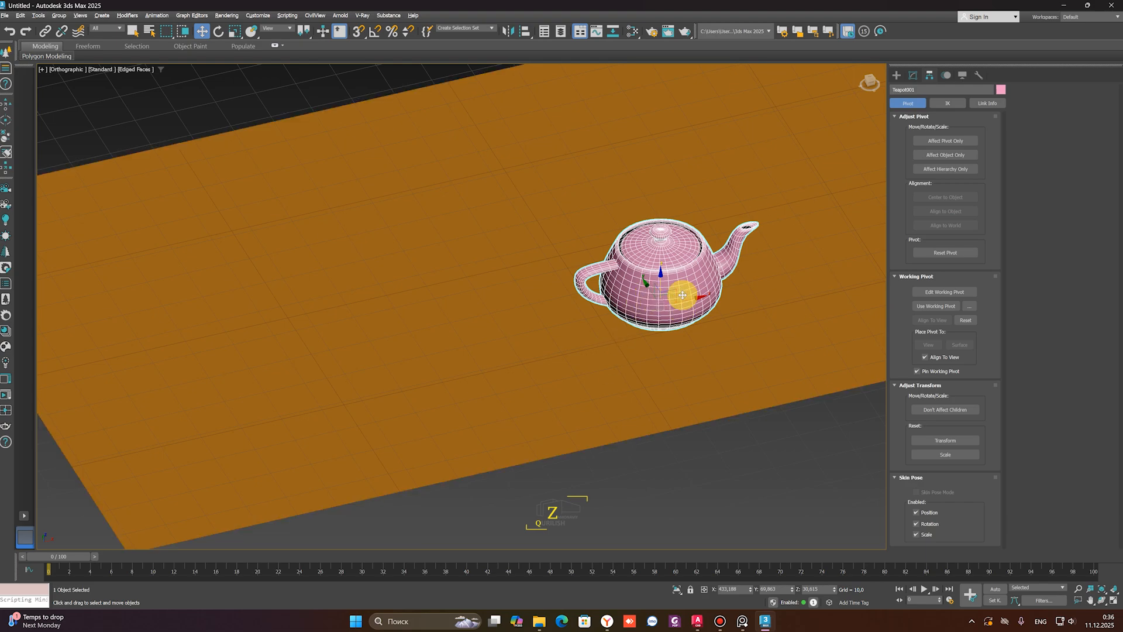
alt+middle_drag(682, 296, 753, 288)
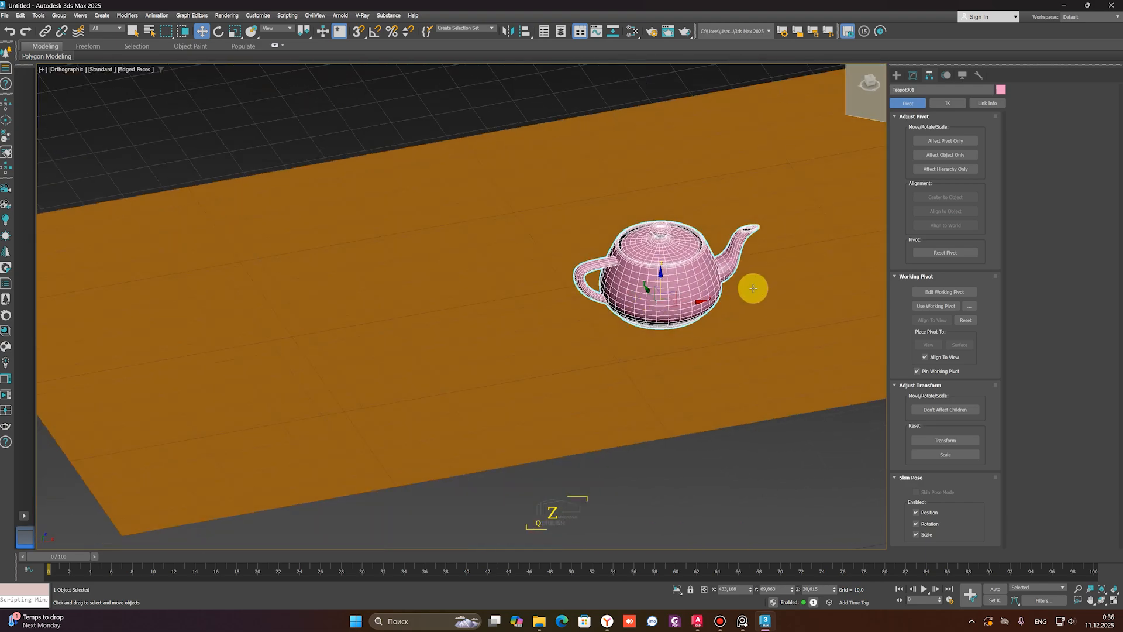
click(945, 142)
alt+middle_drag(554, 298, 591, 278)
click(945, 197)
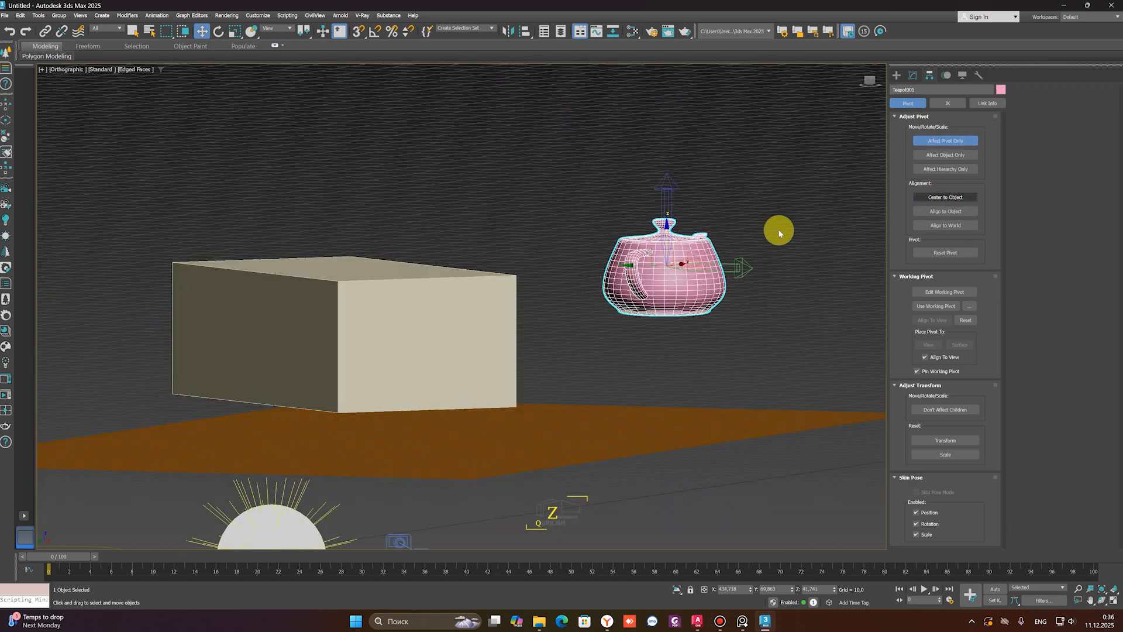
Move the teapot's pivot away from the body's centre and align the pivot to the world
alt+middle_drag(664, 243, 649, 247)
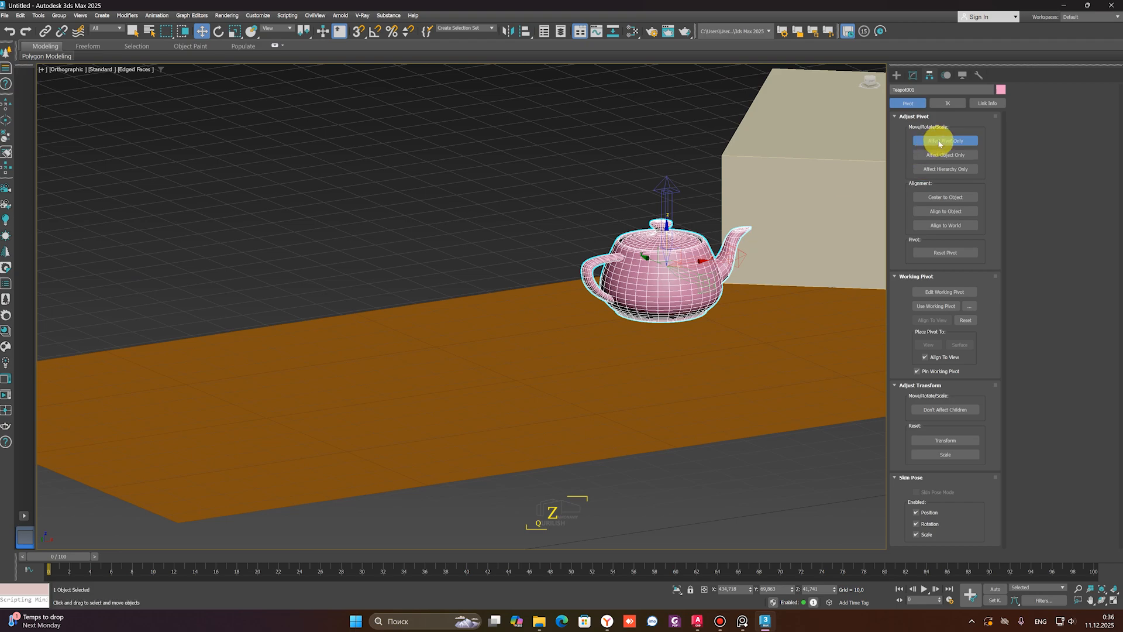
mouse_move(665, 264)
mouse_down()
mouse_move(606, 299)
mouse_move(636, 304)
mouse_move(657, 268)
mouse_up()
click(955, 223)
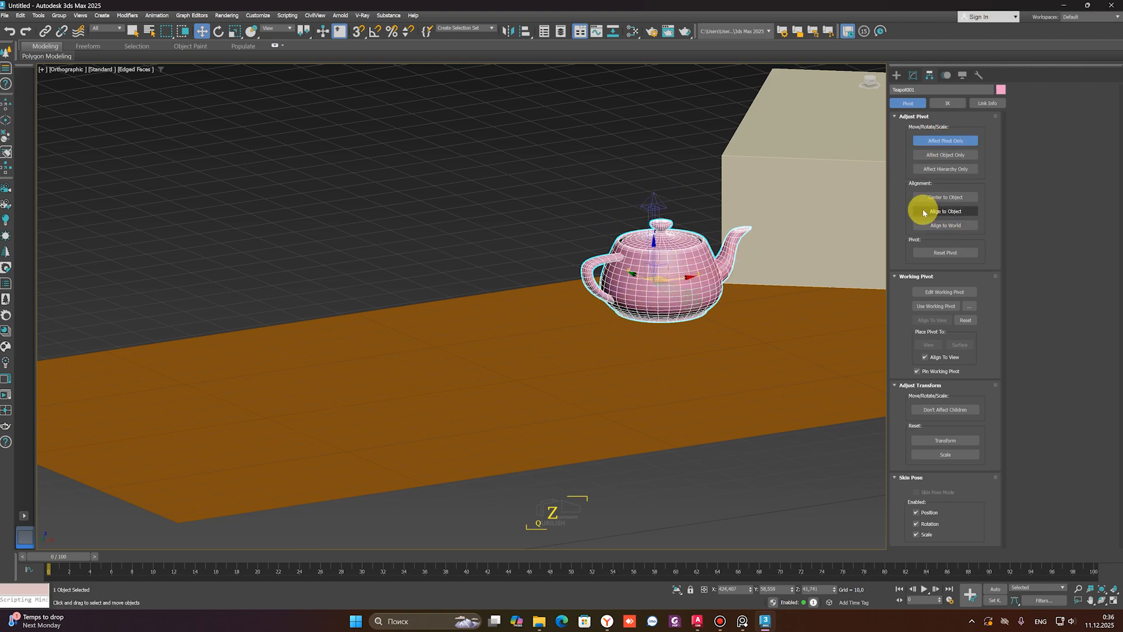
Reposition the teapot's pivot at the centre of the lid in a wireframe top view
alt+middle_drag(635, 253, 703, 266)
scroll(702, 266, up, 3)
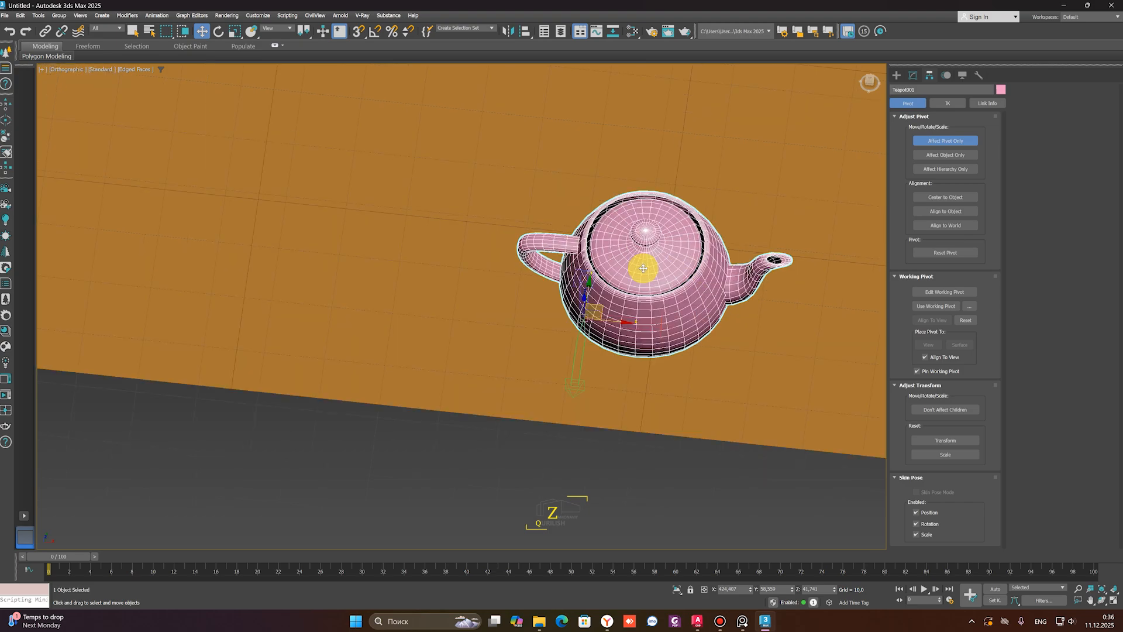
key(t)
key(z)
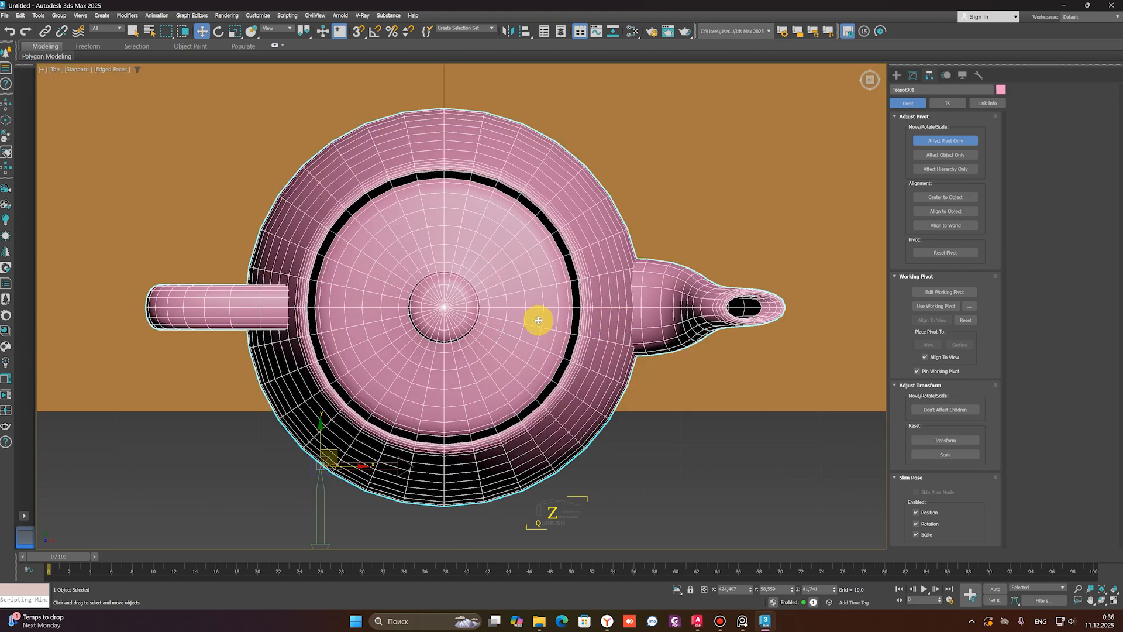
key(F3)
scroll(538, 320, down, 3)
drag(475, 363, 523, 302)
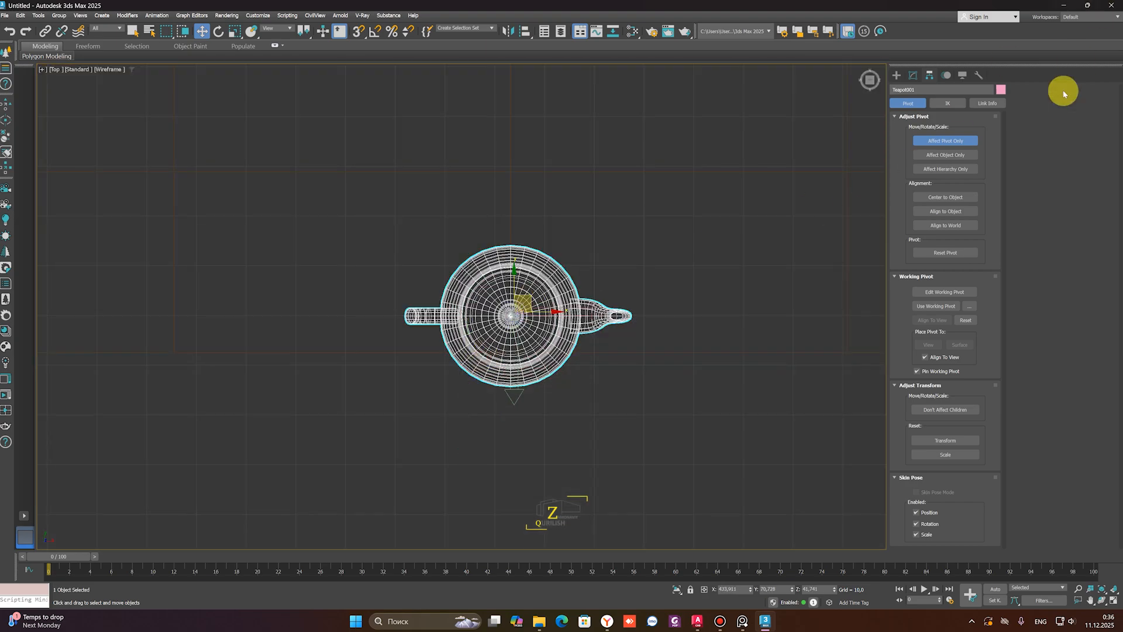
Examine the teapot's inverse kinematics settings and lock its movement along the X, Y and Z axes
click(943, 103)
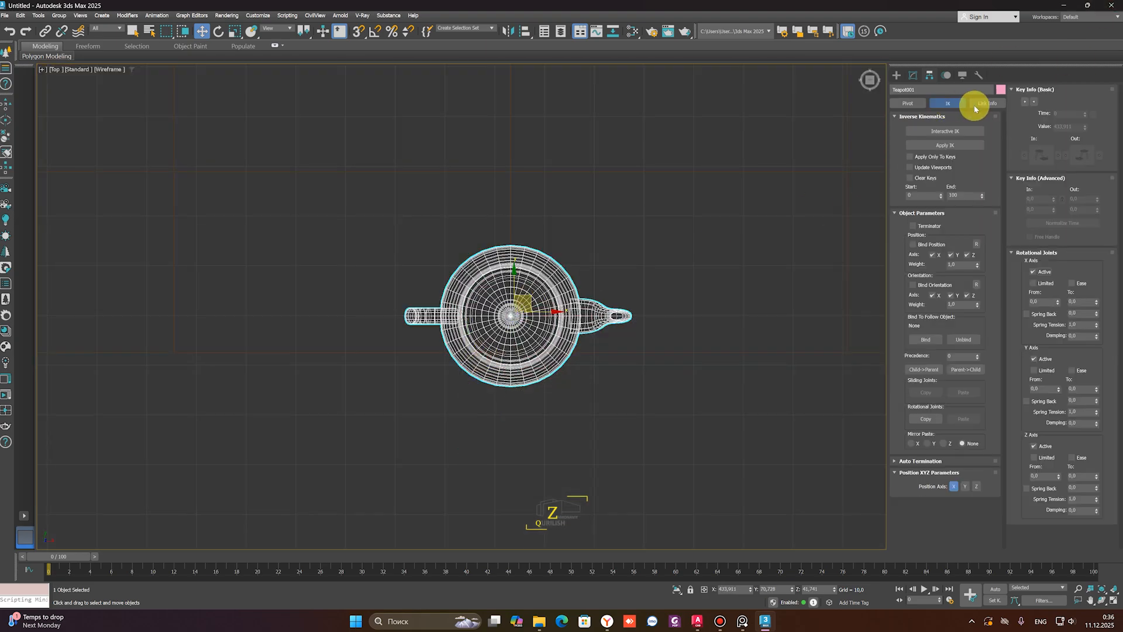
click(990, 106)
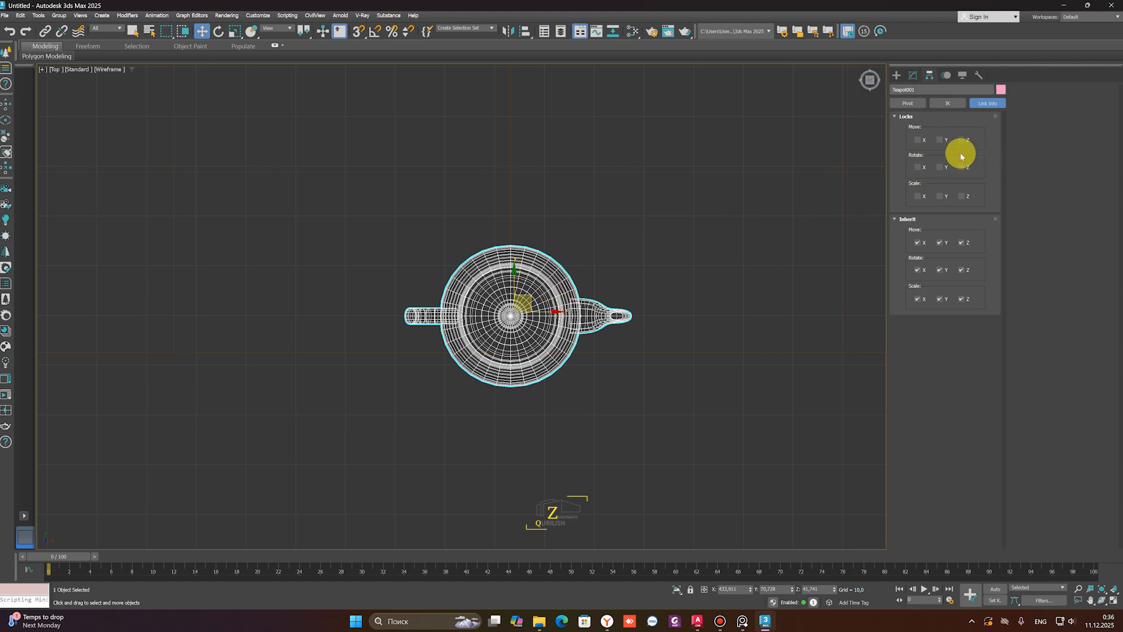
click(917, 140)
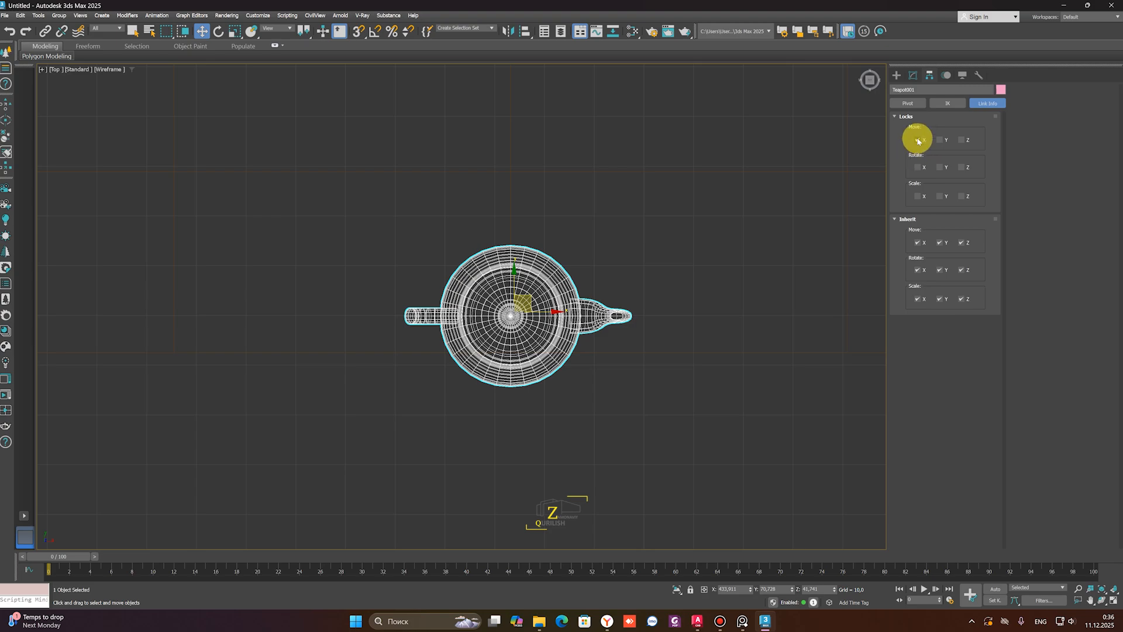
click(916, 142)
click(917, 140)
click(939, 140)
click(960, 140)
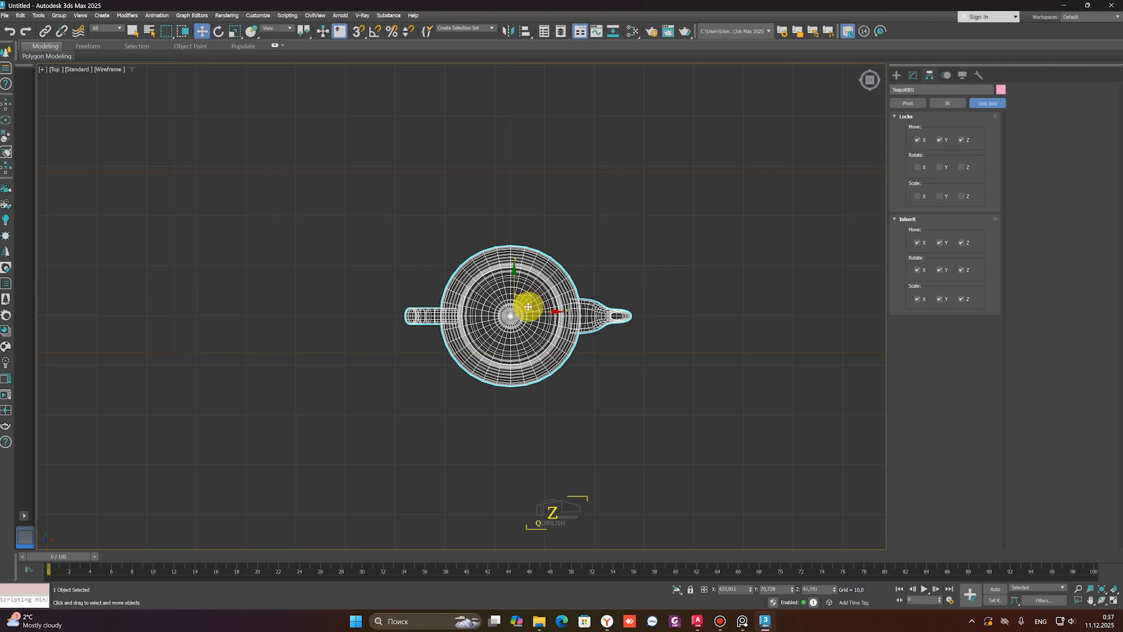
Release the teapot's Z movement lock and reapply it
click(960, 141)
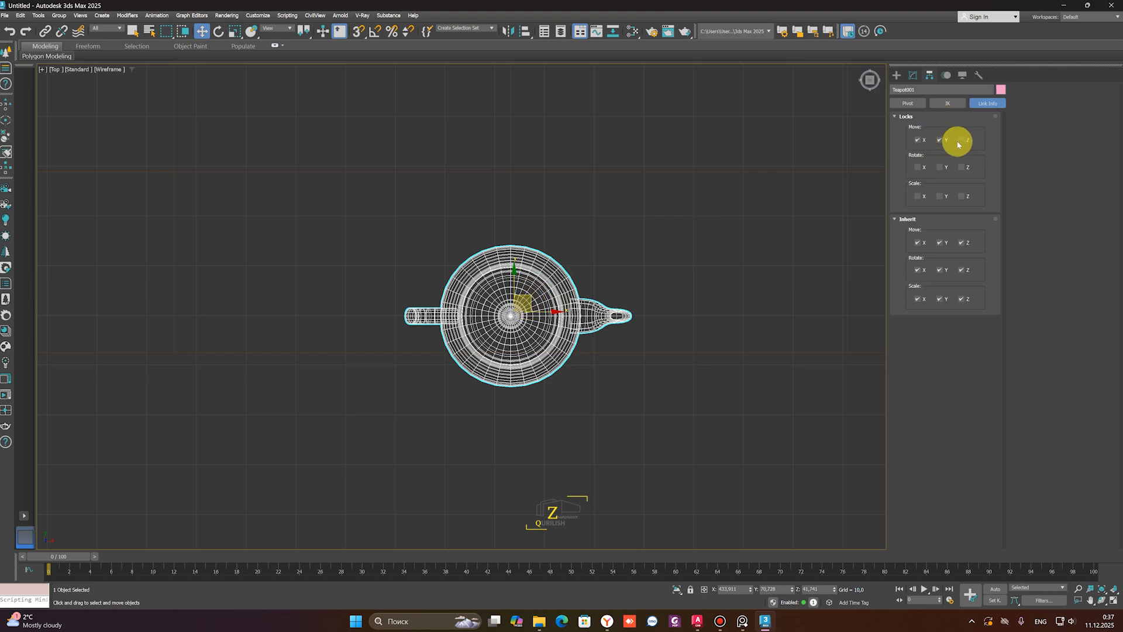
scroll(546, 343, down, 2)
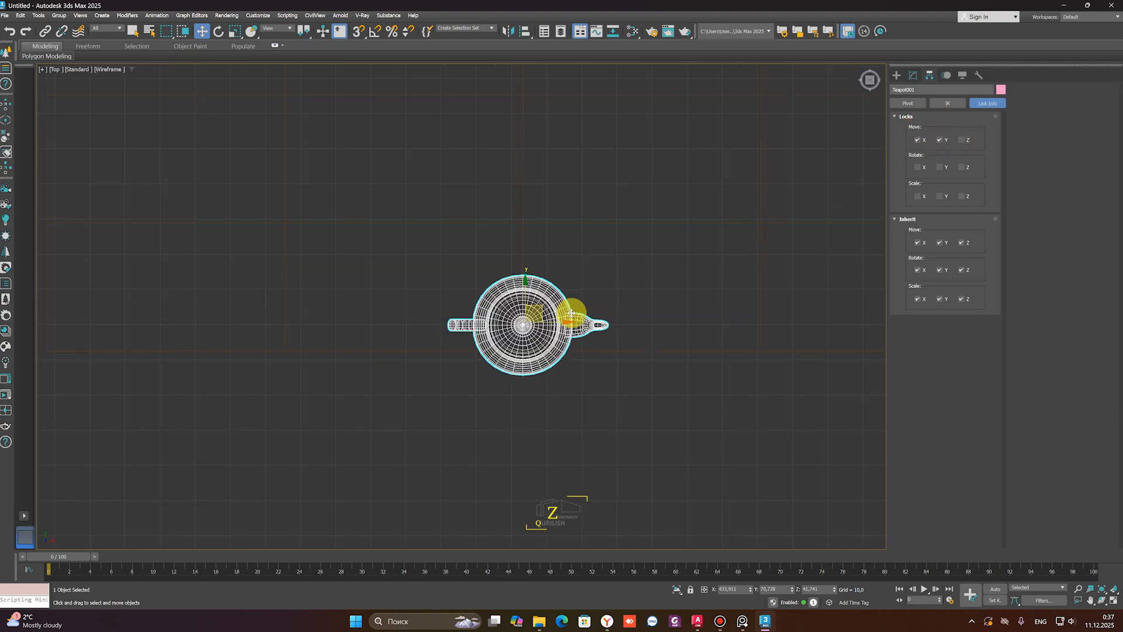
alt+middle_drag(571, 312, 532, 301)
click(961, 140)
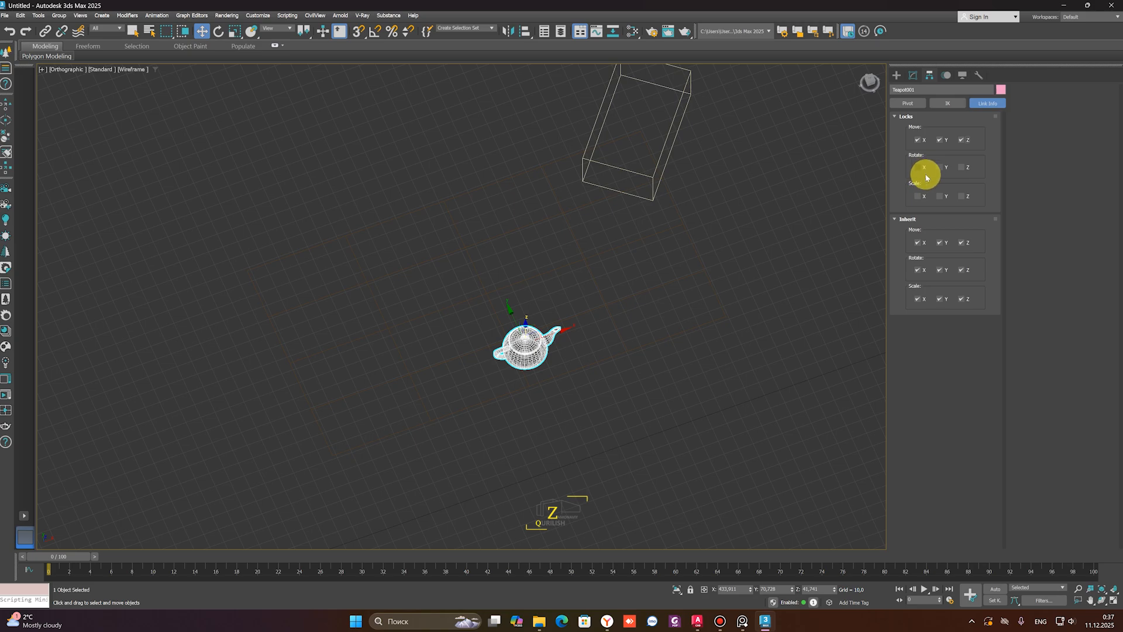
Lock the teapot's rotation on the X, Y and Z axes and try to rotate it
scroll(514, 356, up, 3)
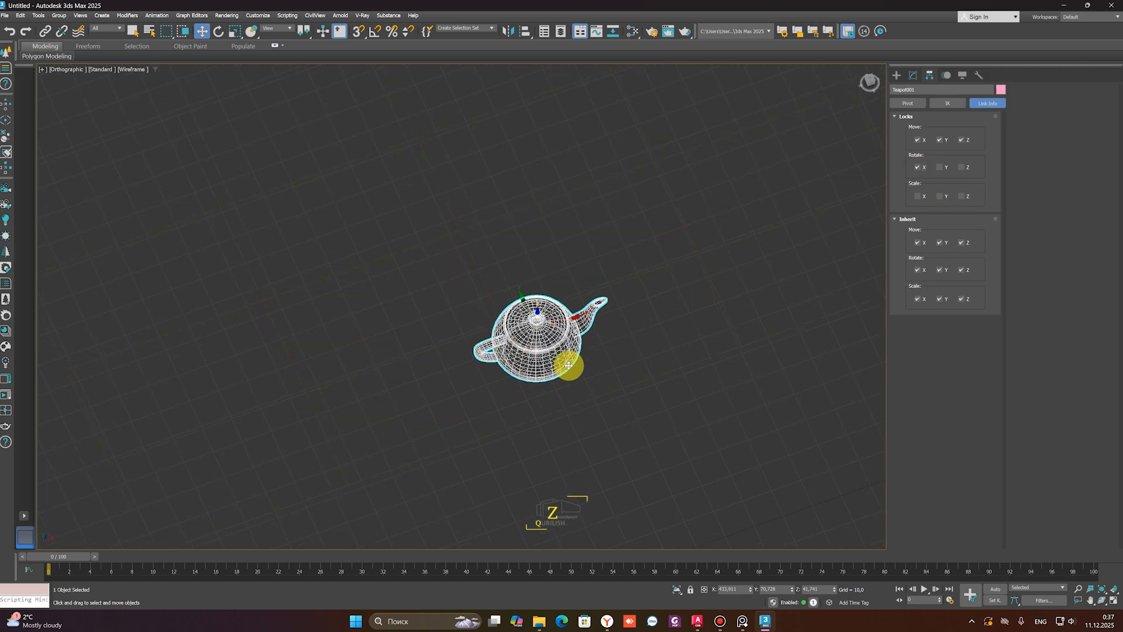
click(218, 31)
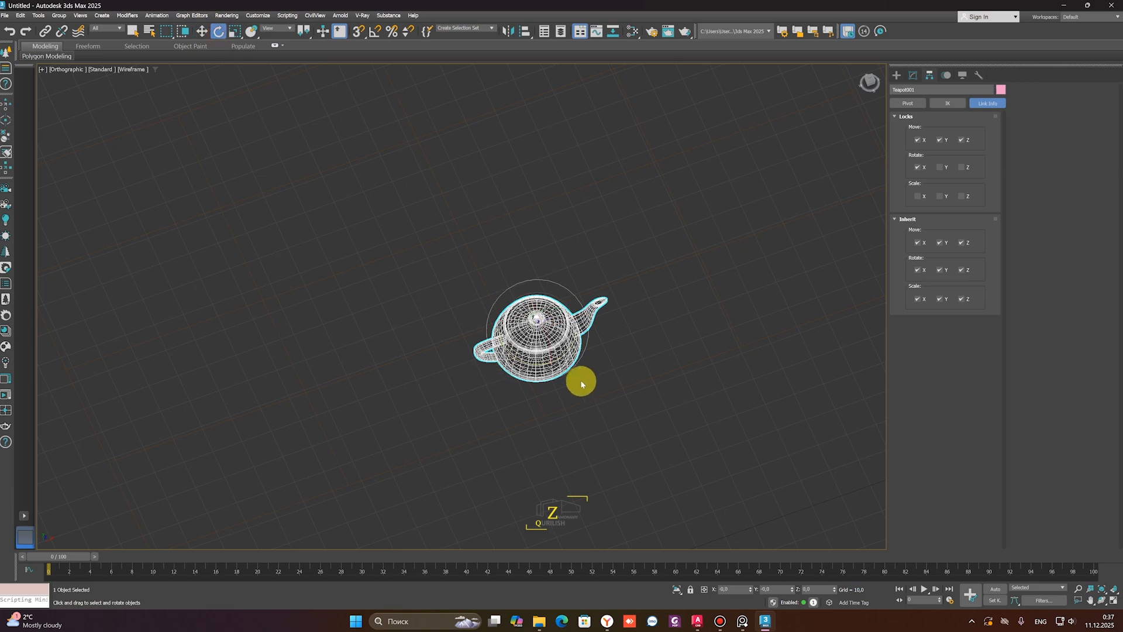
alt+middle_drag(582, 381, 541, 342)
drag(541, 343, 553, 304)
right_click(560, 298)
click(960, 166)
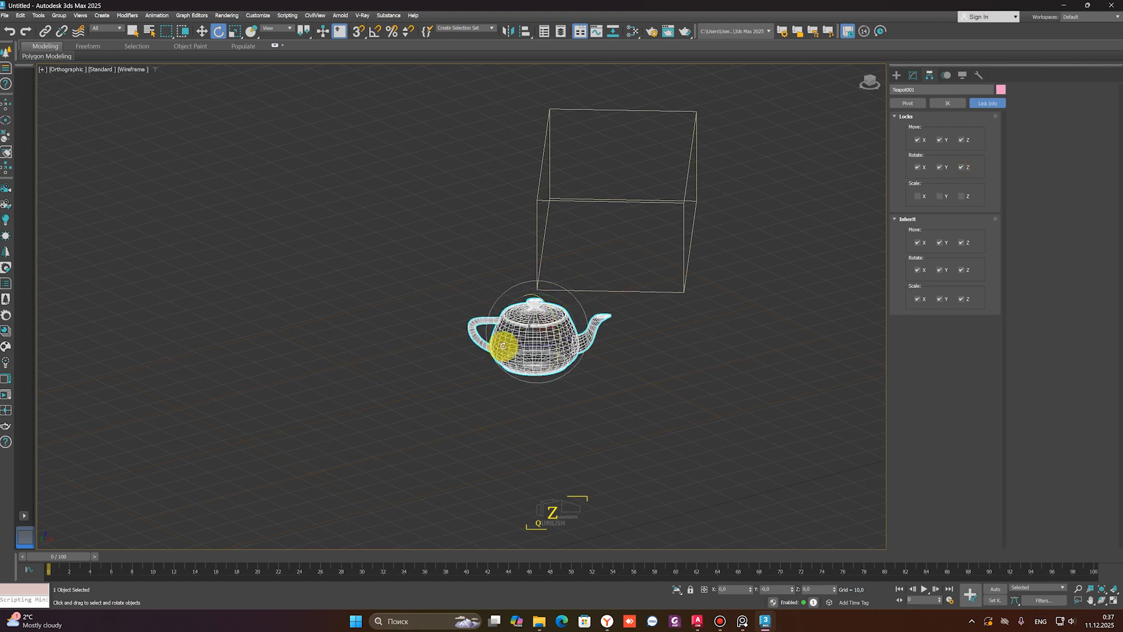
mouse_move(504, 344)
mouse_down()
mouse_move(597, 343)
mouse_move(512, 329)
mouse_move(534, 318)
mouse_move(529, 306)
mouse_move(537, 319)
mouse_move(696, 318)
mouse_up()
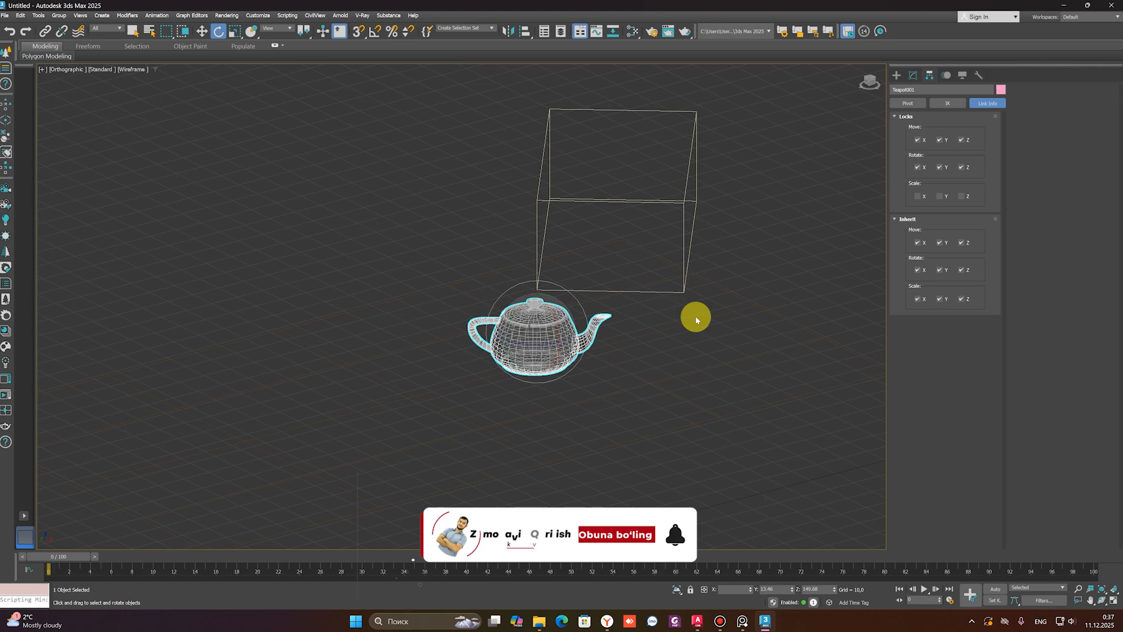
Lock the teapot's scaling on the X, Y and Z axes and activate uniform scaling
click(917, 195)
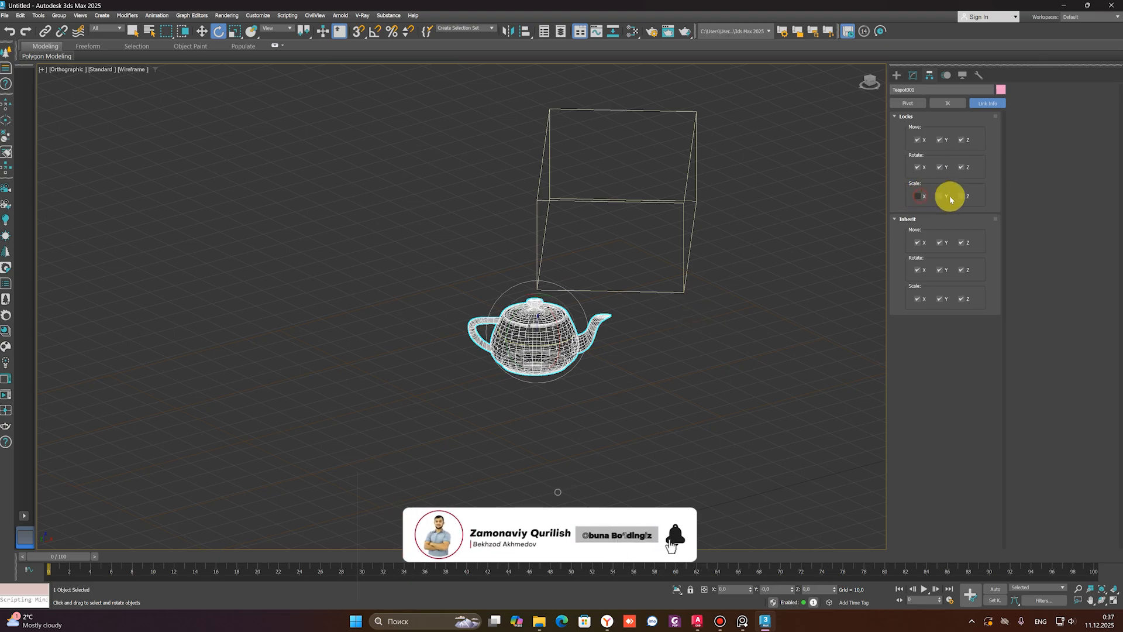
click(940, 196)
click(962, 196)
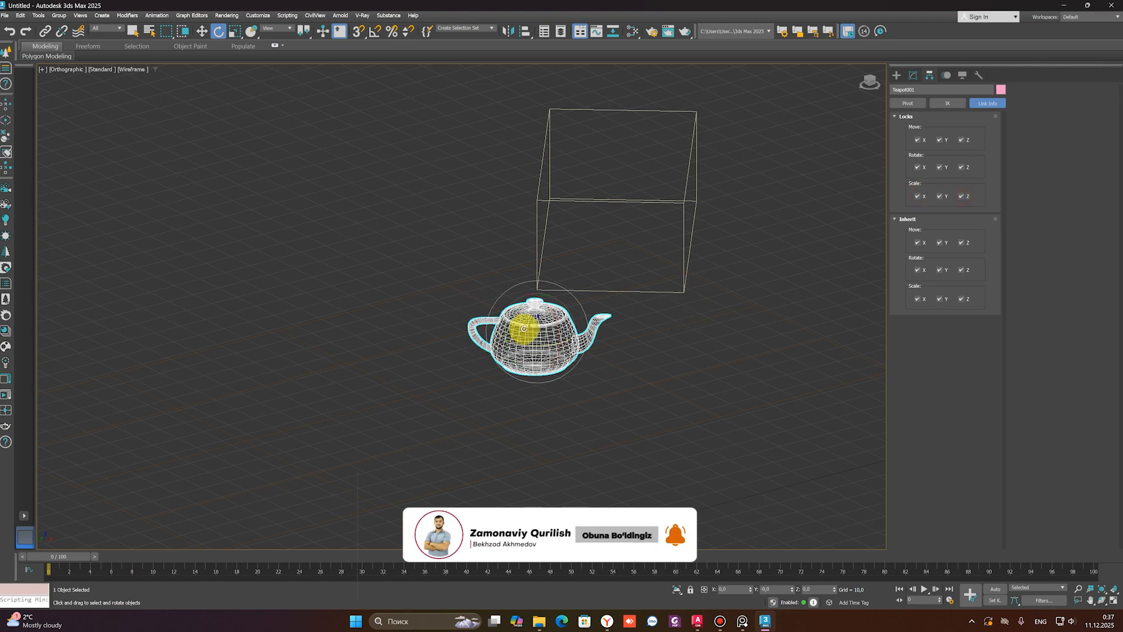
click(234, 38)
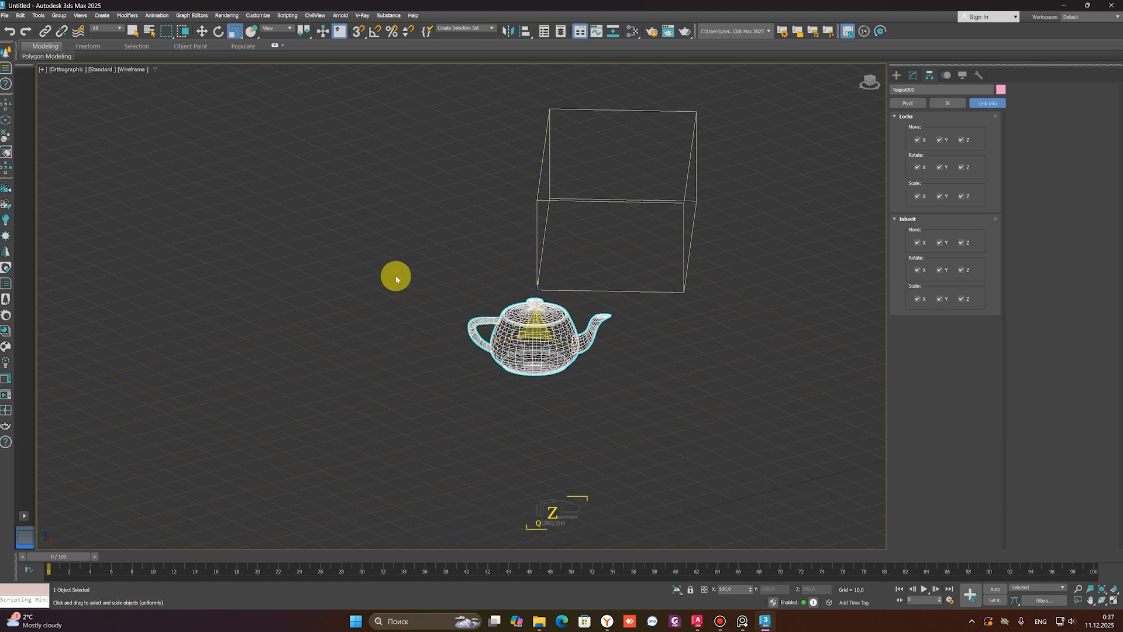
Select the plane and the box together, leaving the teapot out of the selection
drag(358, 261, 754, 441)
alt+middle_drag(577, 286, 681, 328)
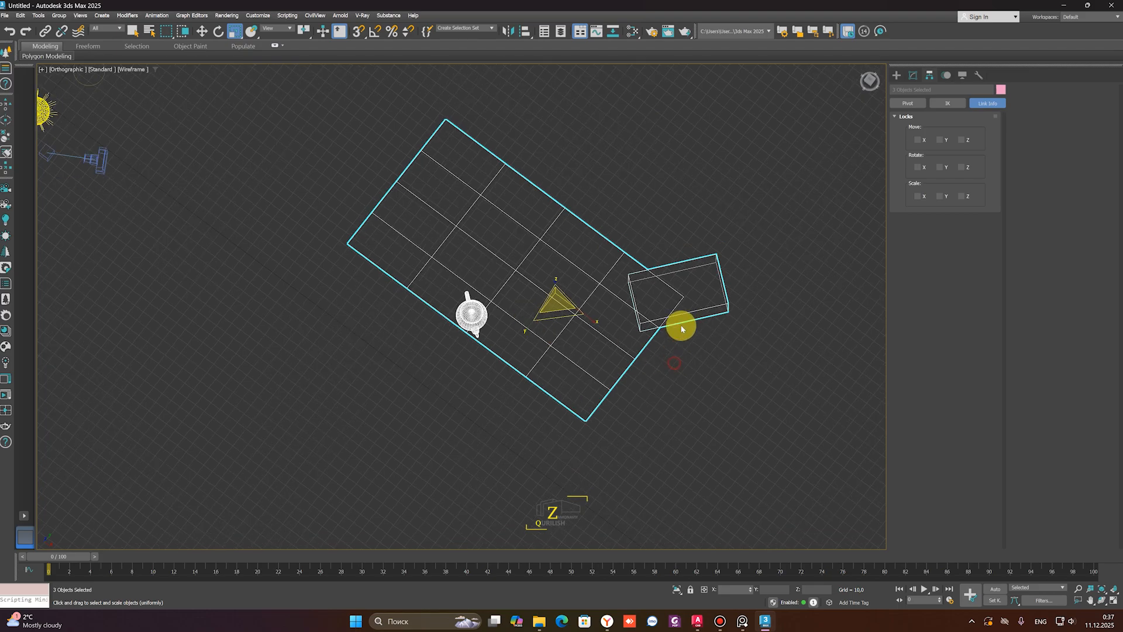
drag(707, 229, 578, 402)
alt+middle_drag(581, 401, 599, 391)
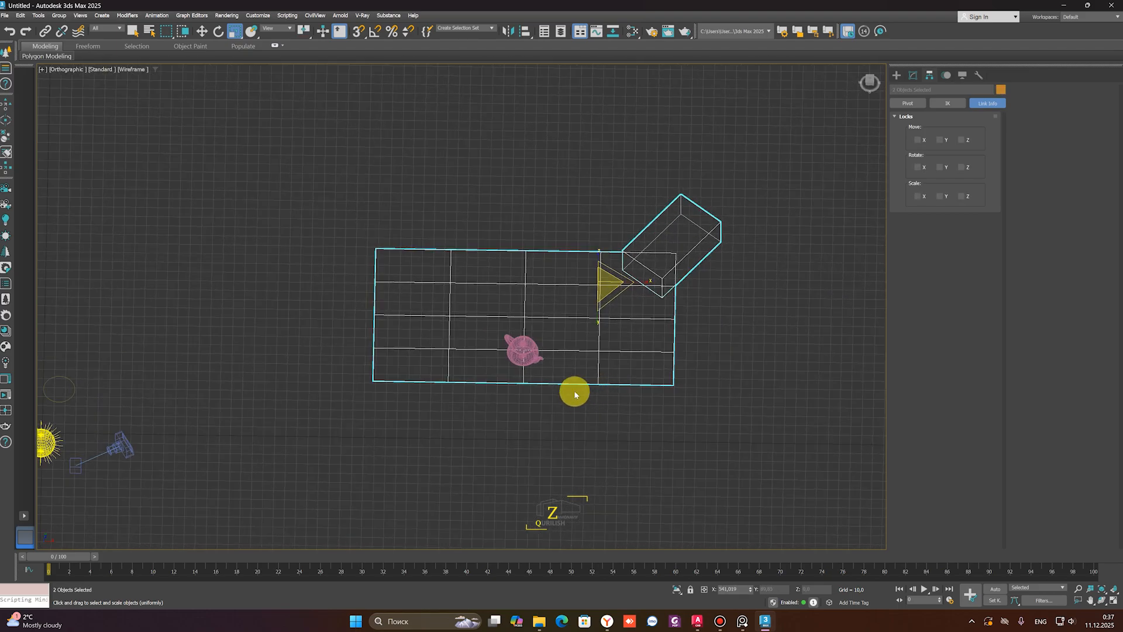
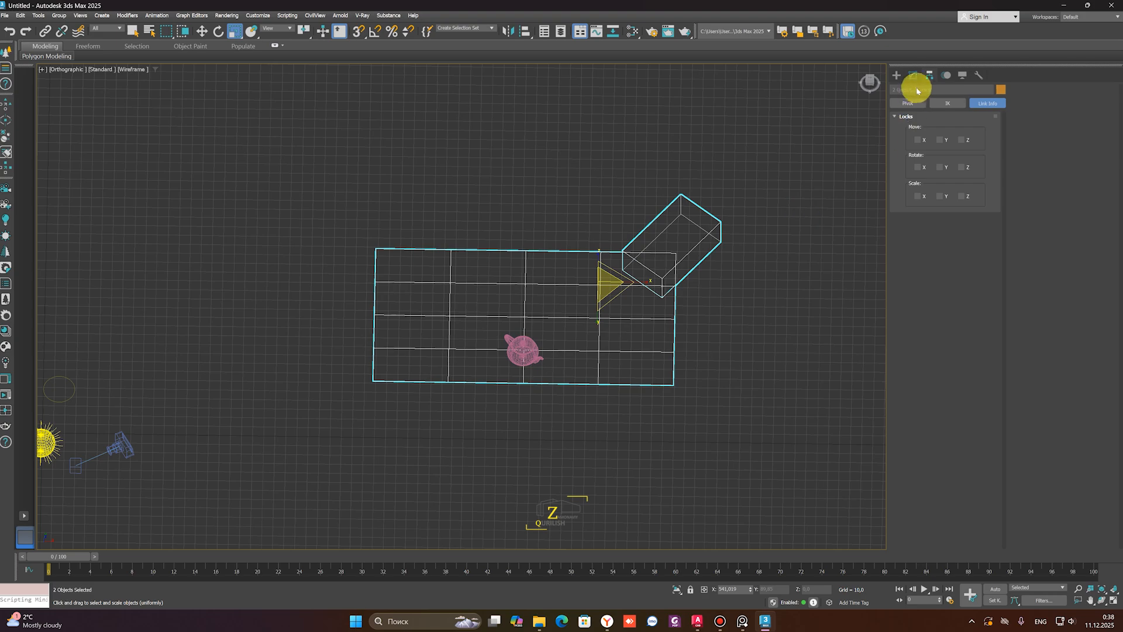
Show the motion settings and the display settings, and toggle hiding of the Geometry category
click(948, 75)
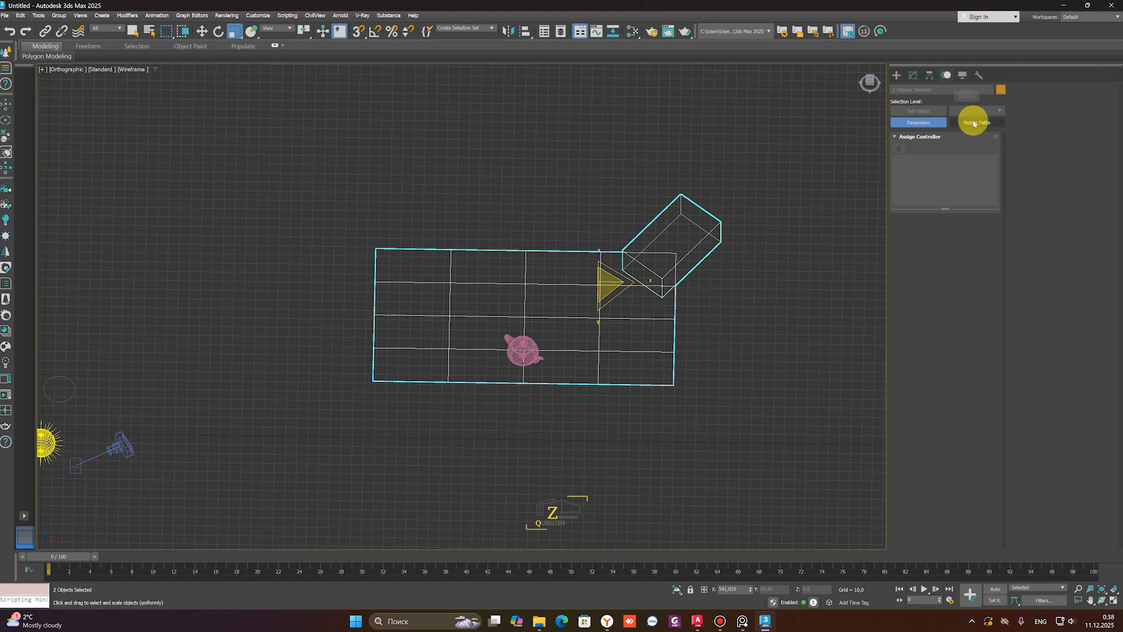
click(964, 76)
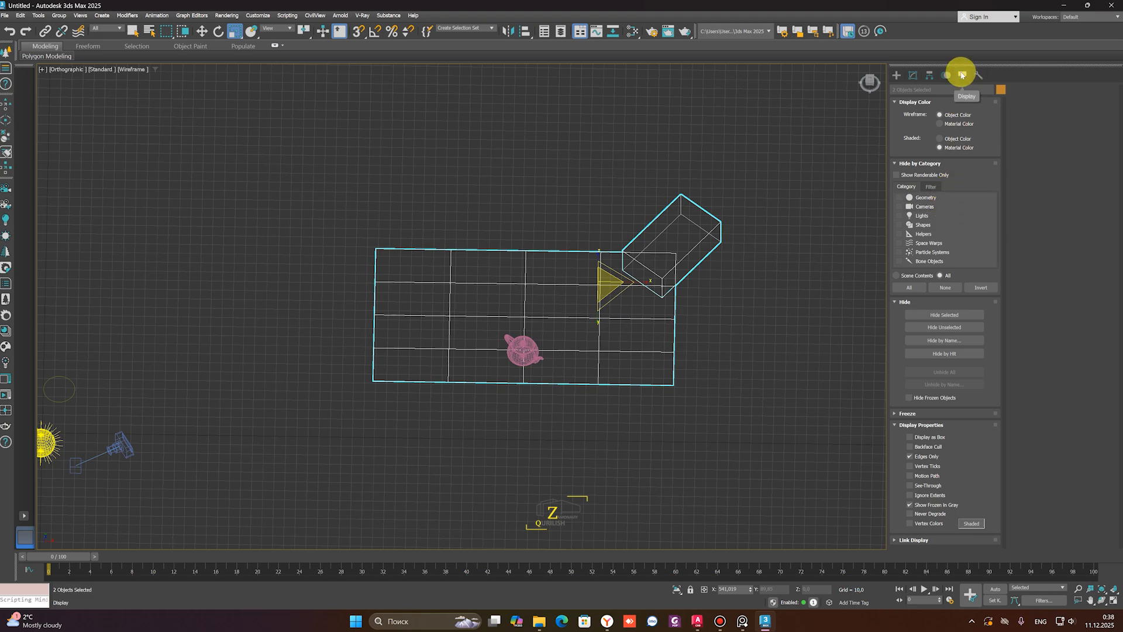
click(899, 200)
click(899, 200)
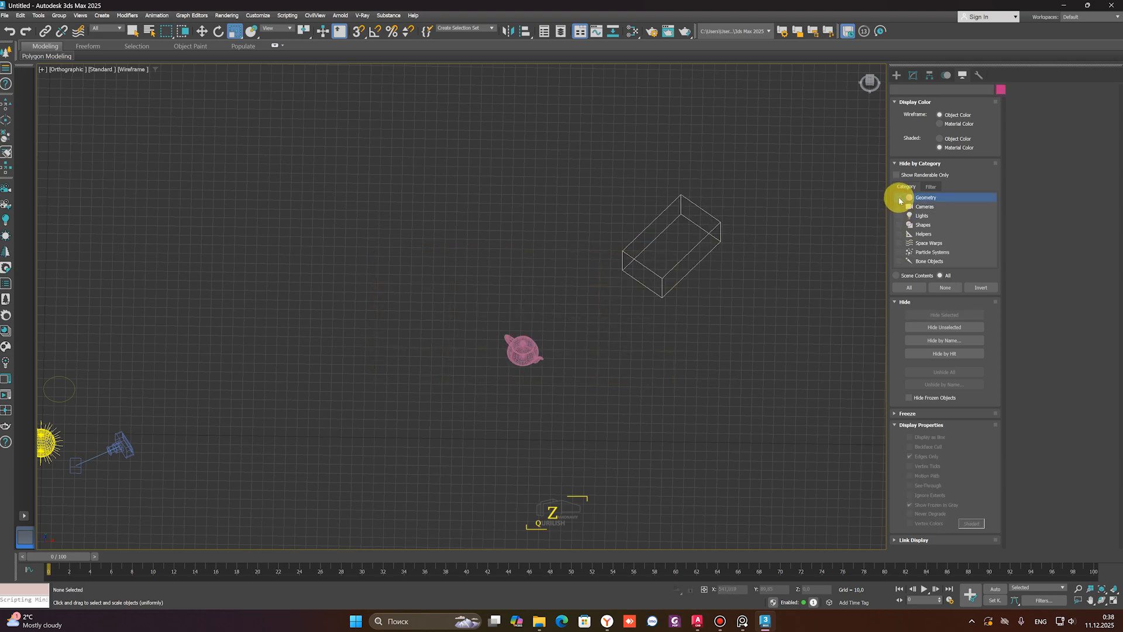
Toggle hiding of the Cameras and Lights categories on and off, leaving both categories shown
scroll(526, 264, down, 5)
scroll(418, 290, up, 5)
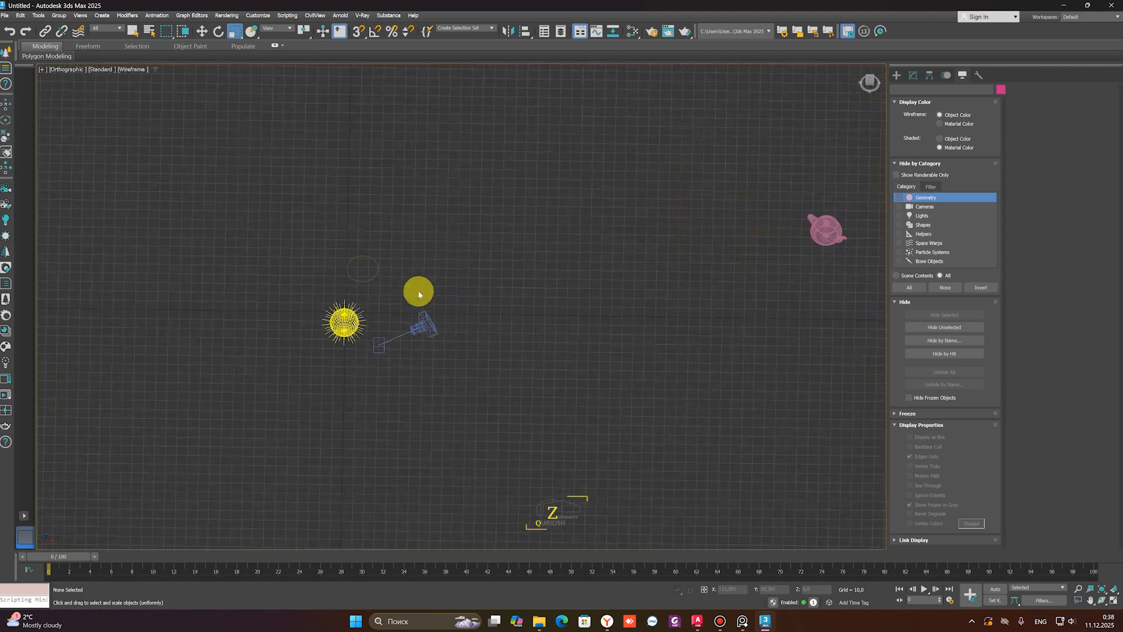
click(899, 207)
click(899, 207)
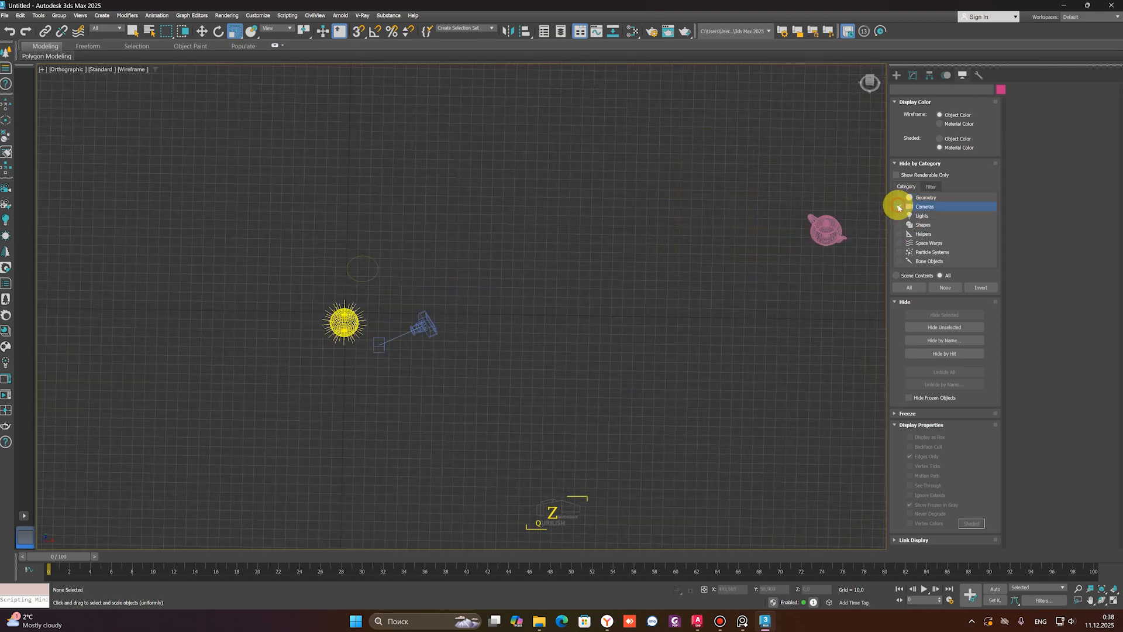
click(899, 216)
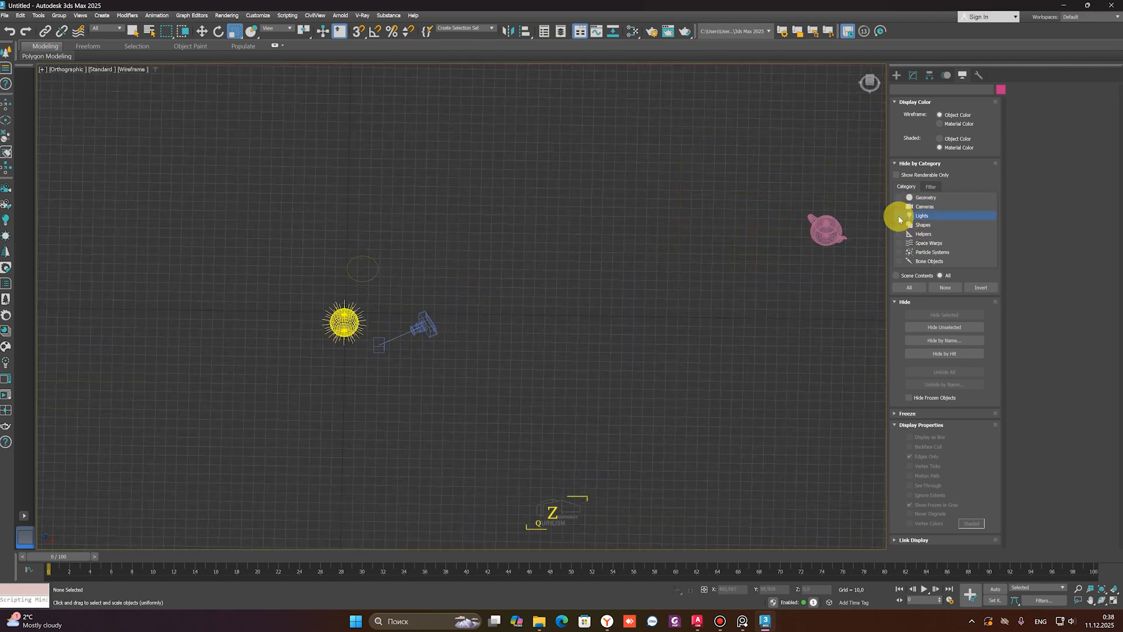
middle_drag(619, 275, 655, 234)
scroll(620, 257, down, 2)
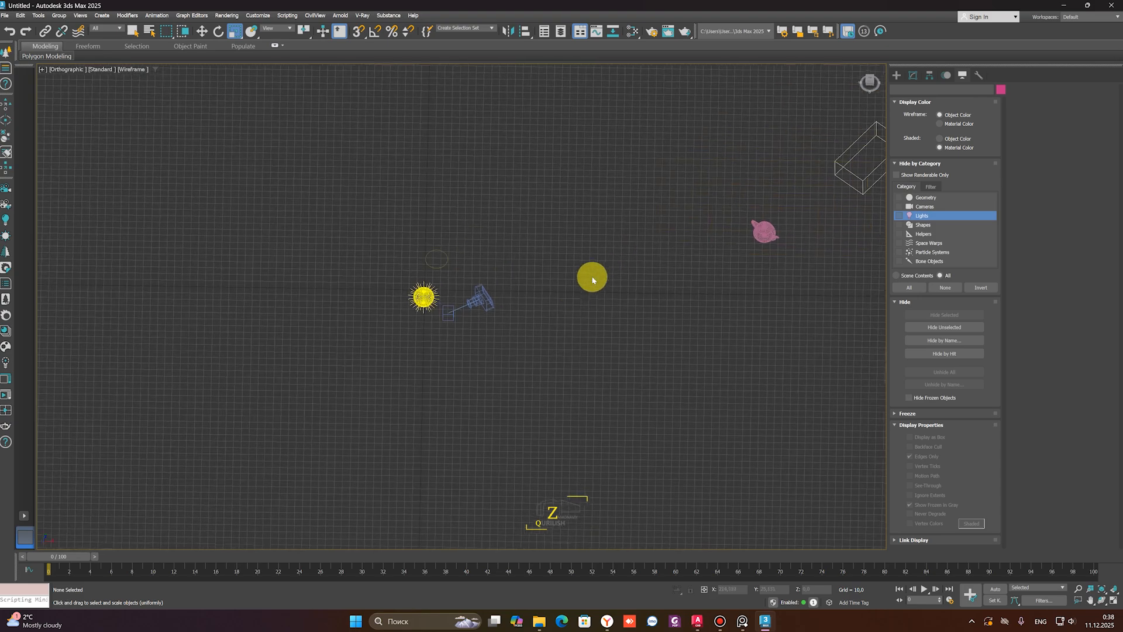
scroll(526, 292, down, 3)
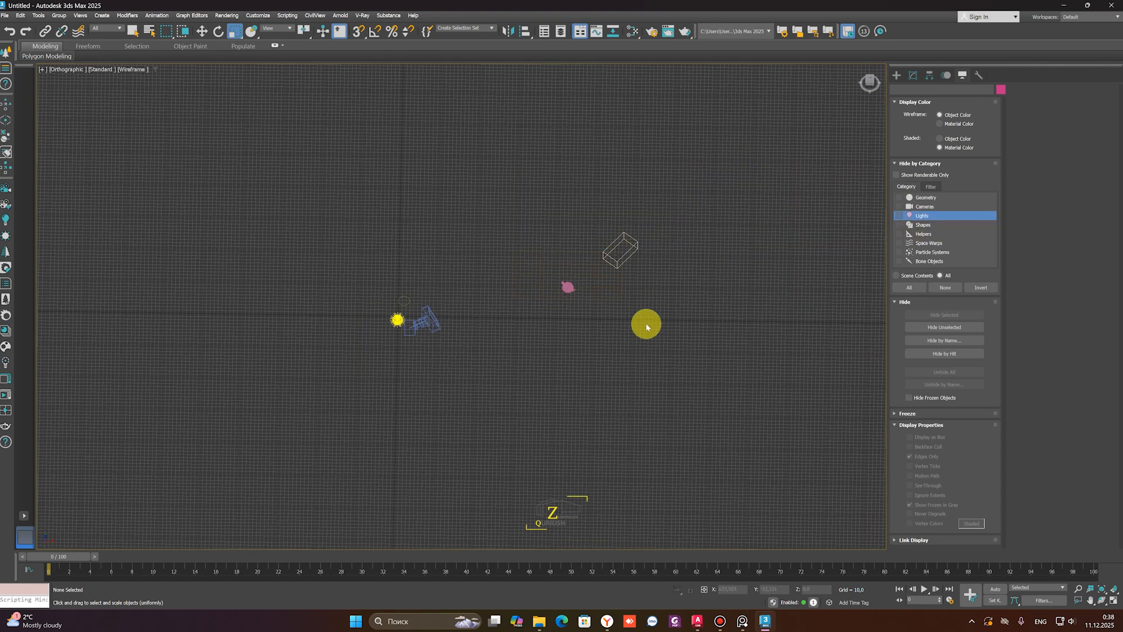
click(899, 207)
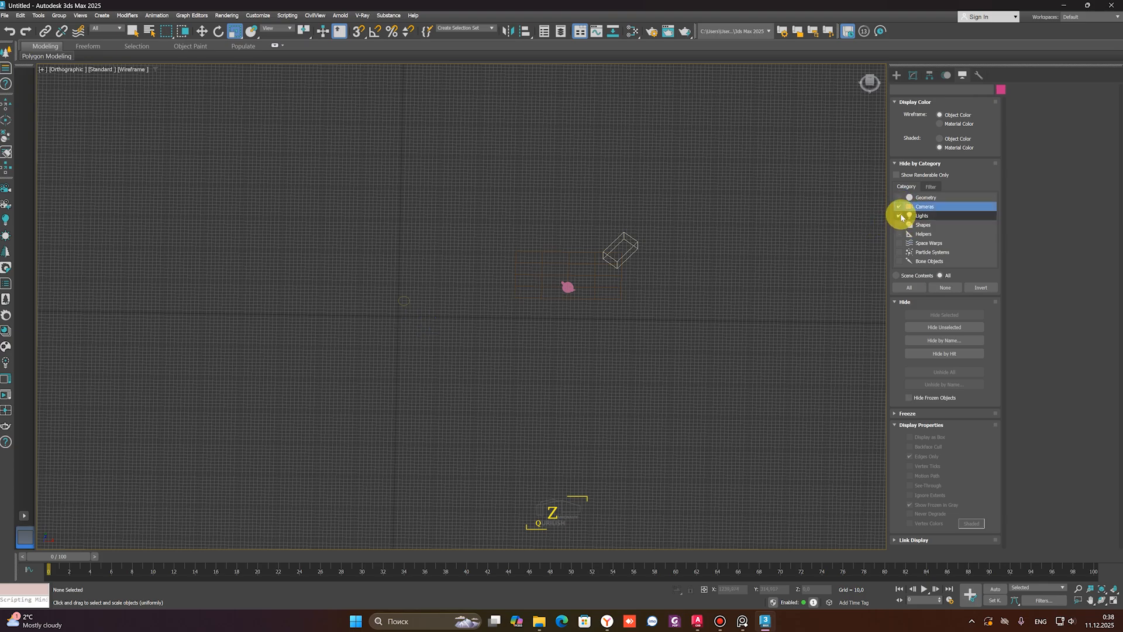
click(899, 216)
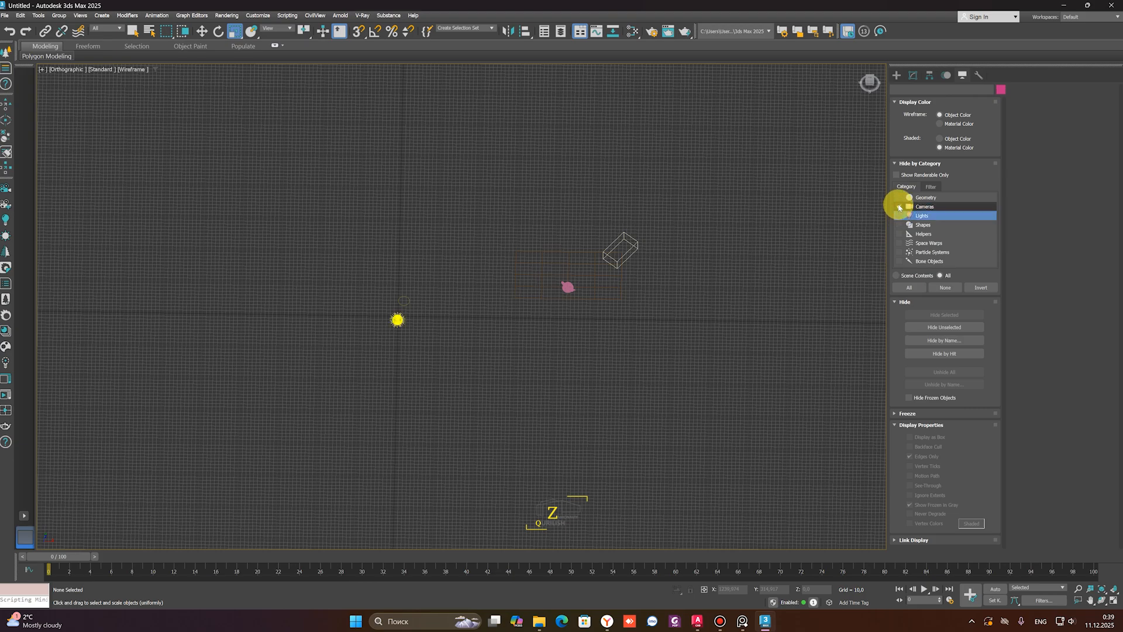
click(899, 206)
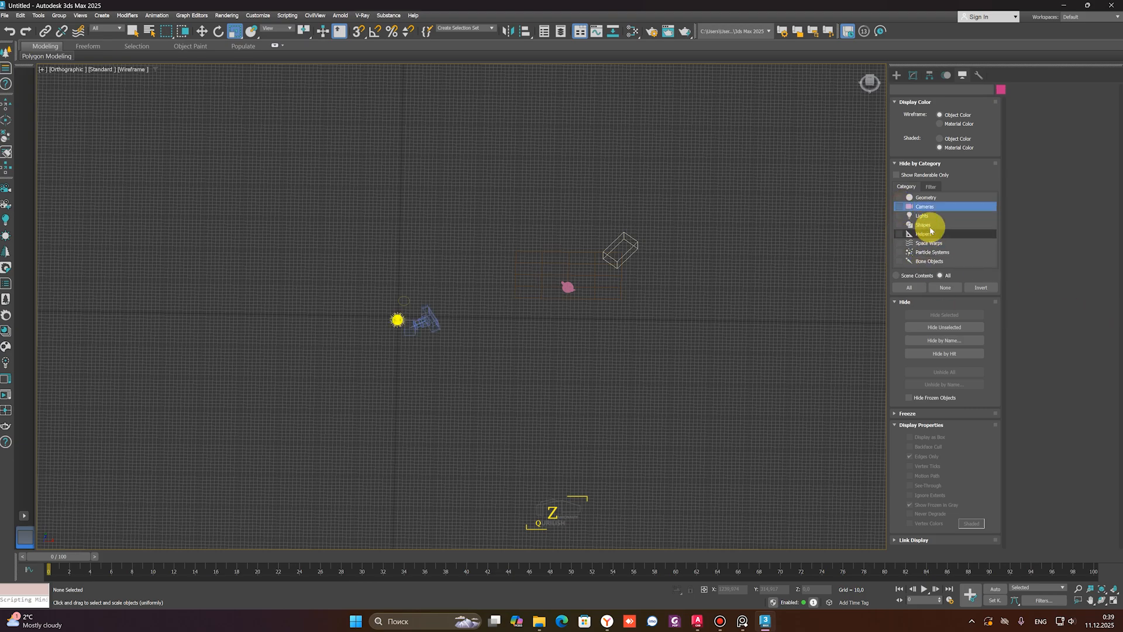
Show the utilities and look over the list of toolbars and panels that can be displayed
click(978, 75)
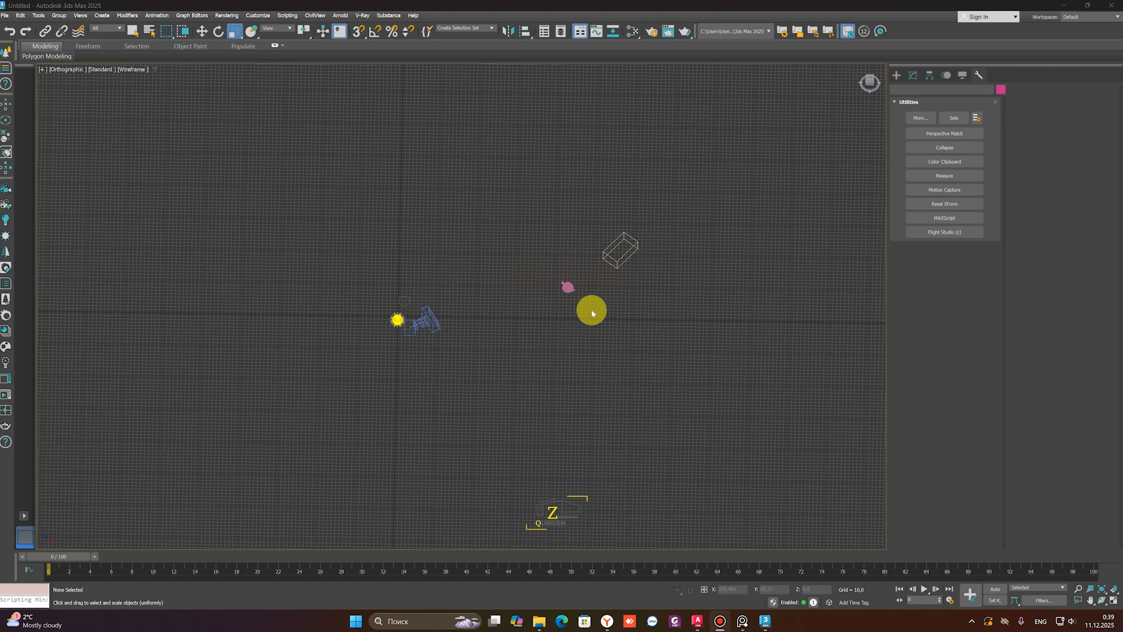
click(474, 19)
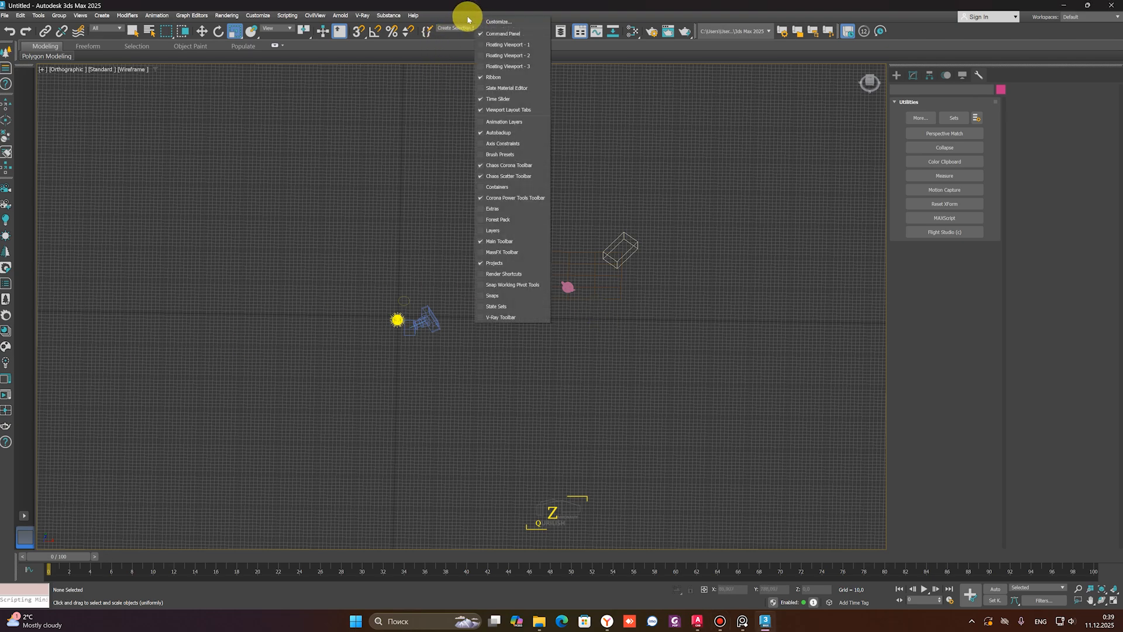
click(450, 19)
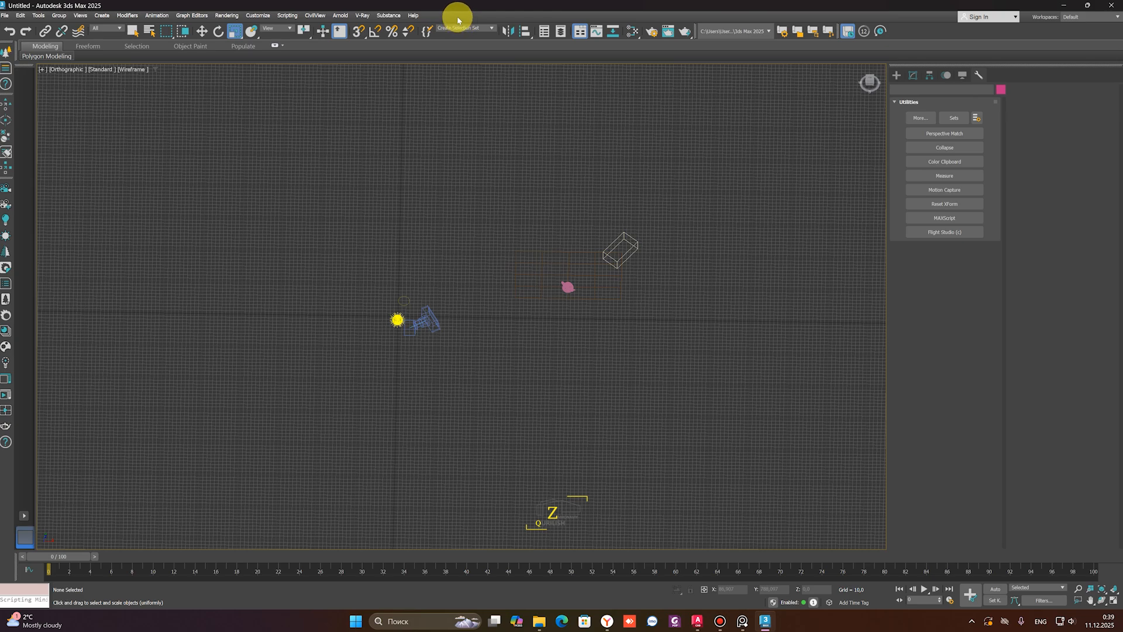
right_click(459, 19)
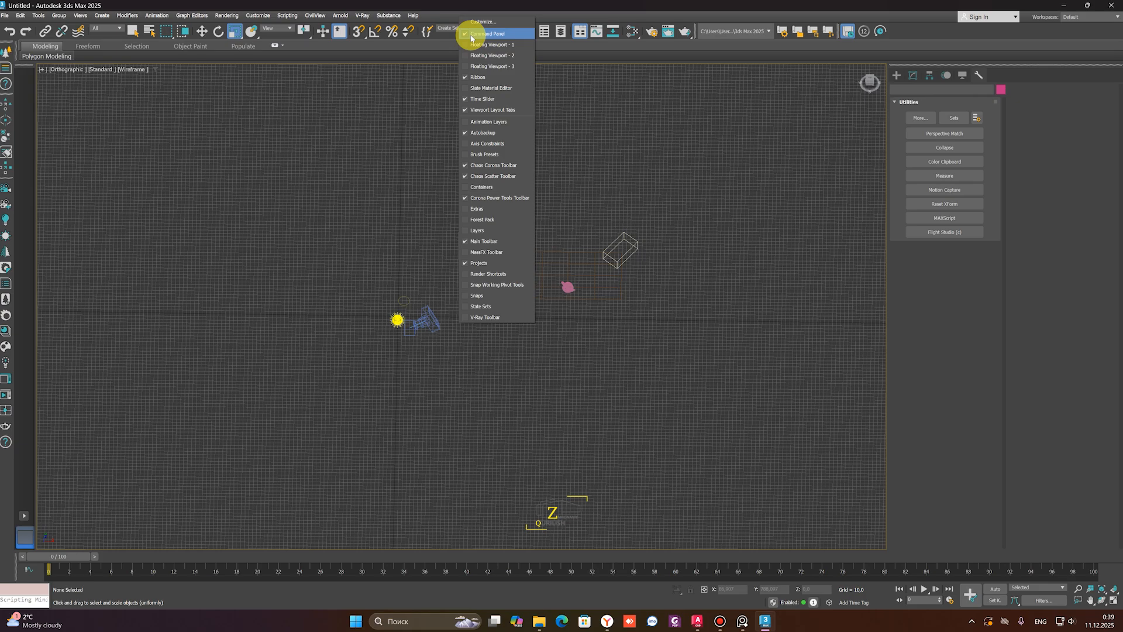
click(436, 17)
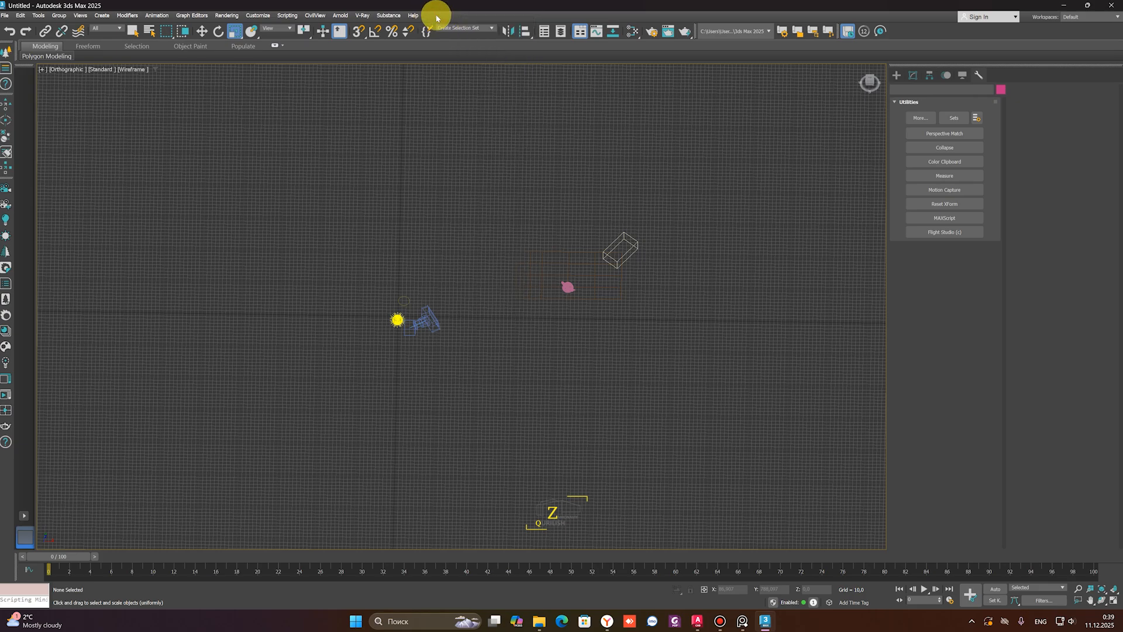
Hide the Command Panel and restore it from the list of interface elements
right_click(437, 17)
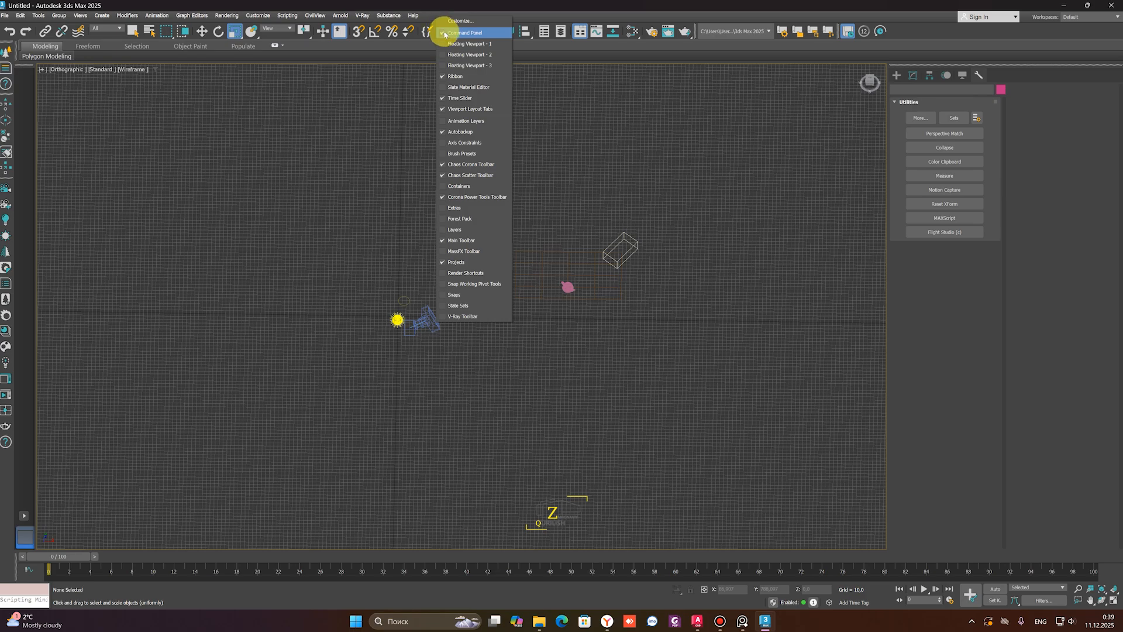
click(445, 34)
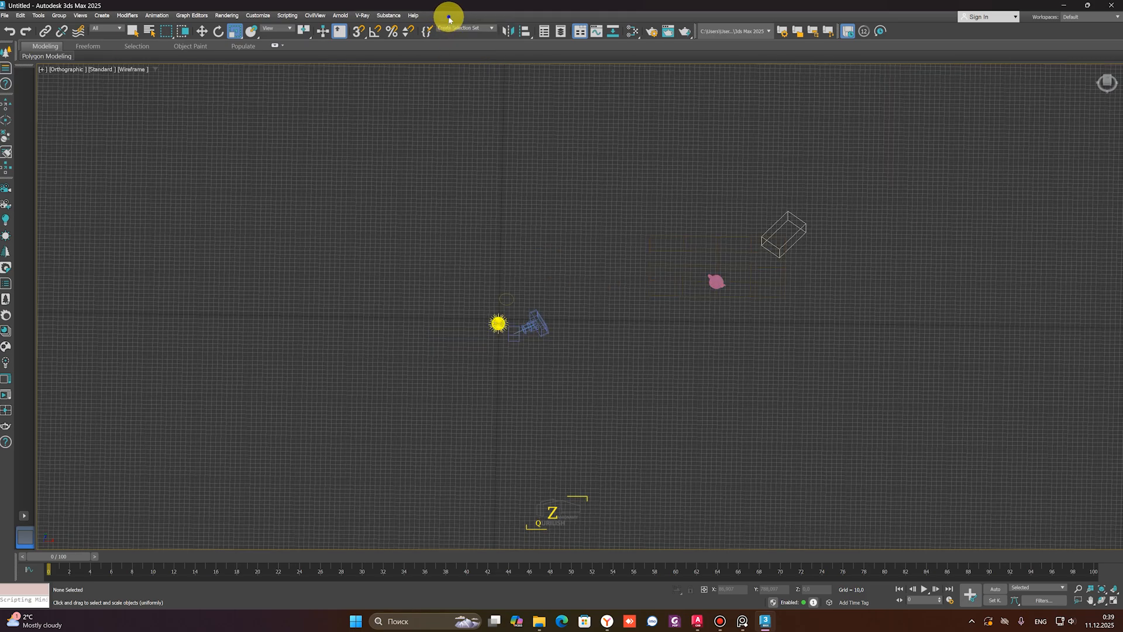
right_click(449, 19)
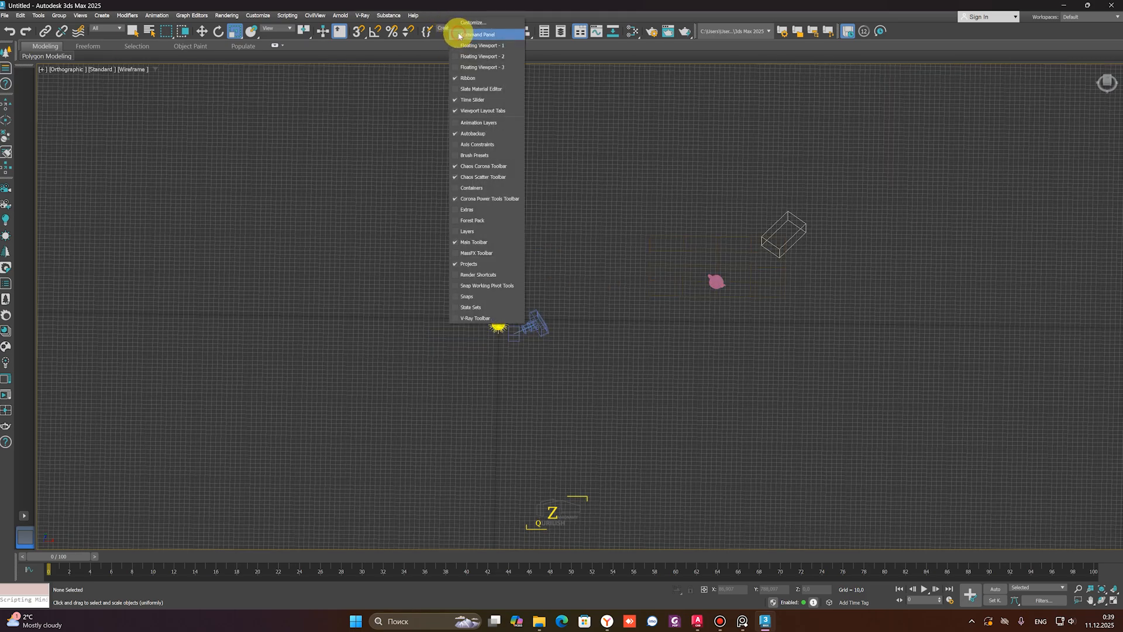
click(459, 35)
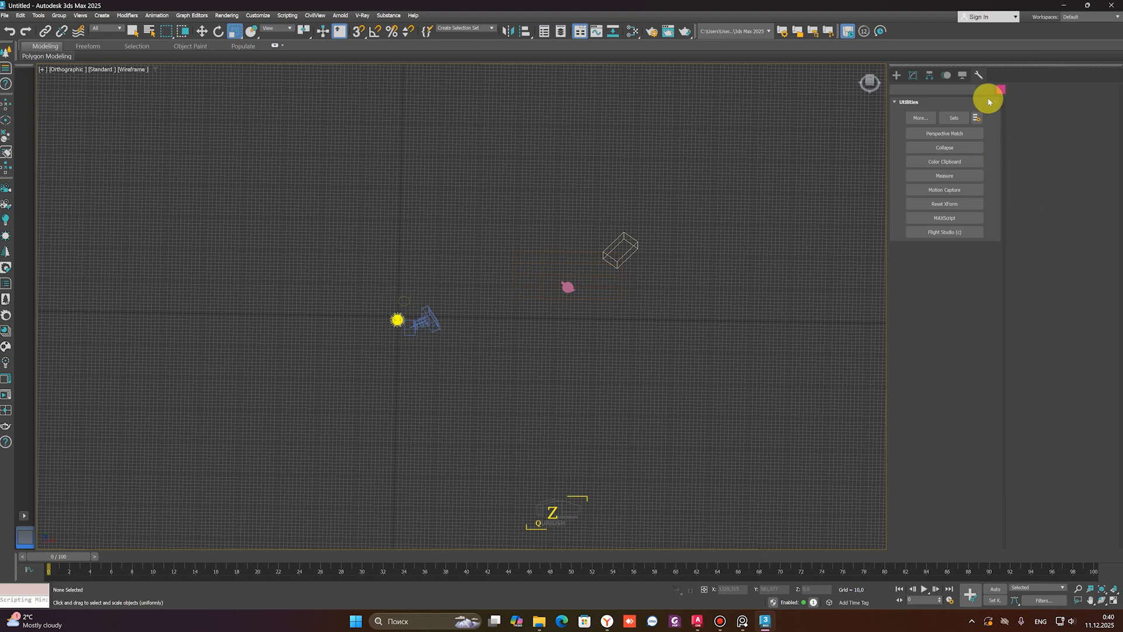
Return to the object creation settings and select all scene objects with a selection region in the orthographic viewport
click(897, 75)
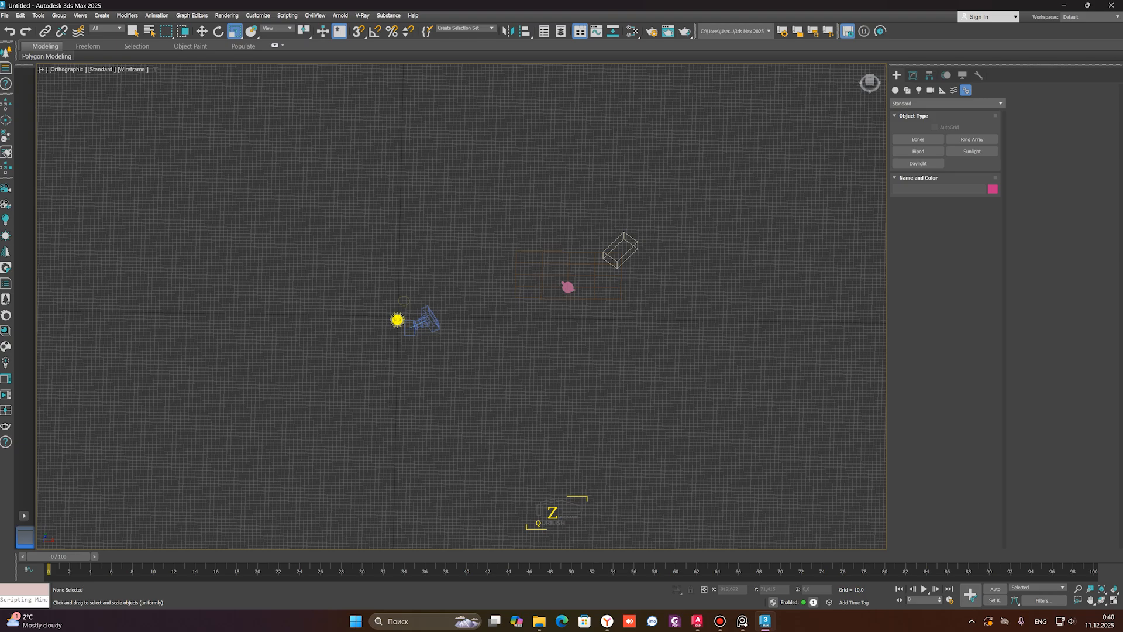
scroll(514, 309, down, 2)
middle_drag(514, 309, 647, 226)
key(x)
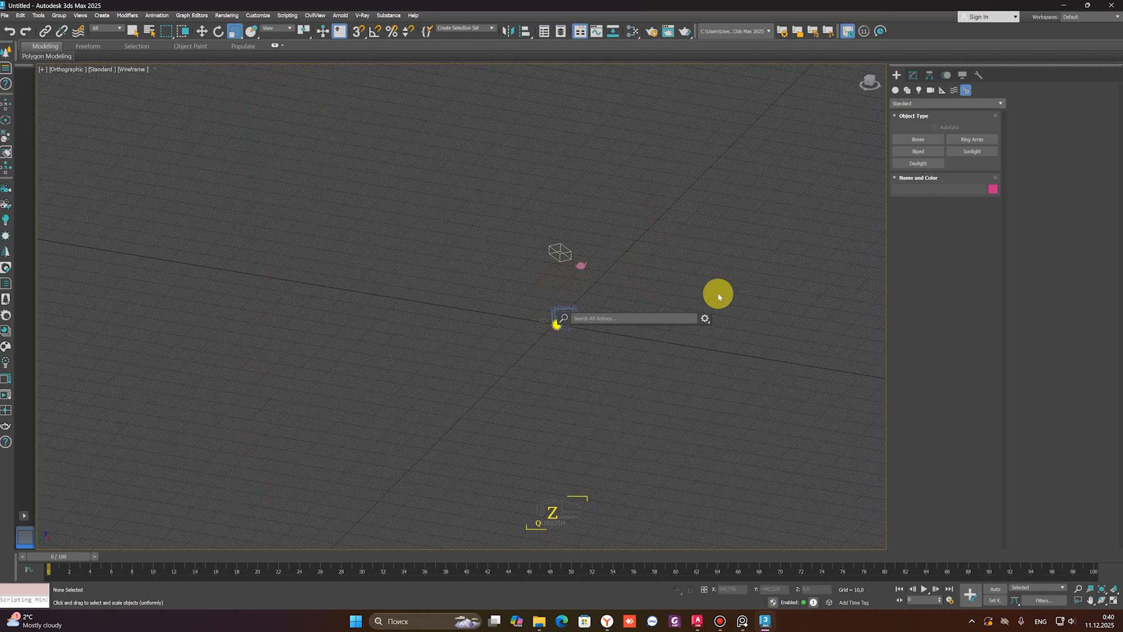
middle_drag(670, 273, 631, 305)
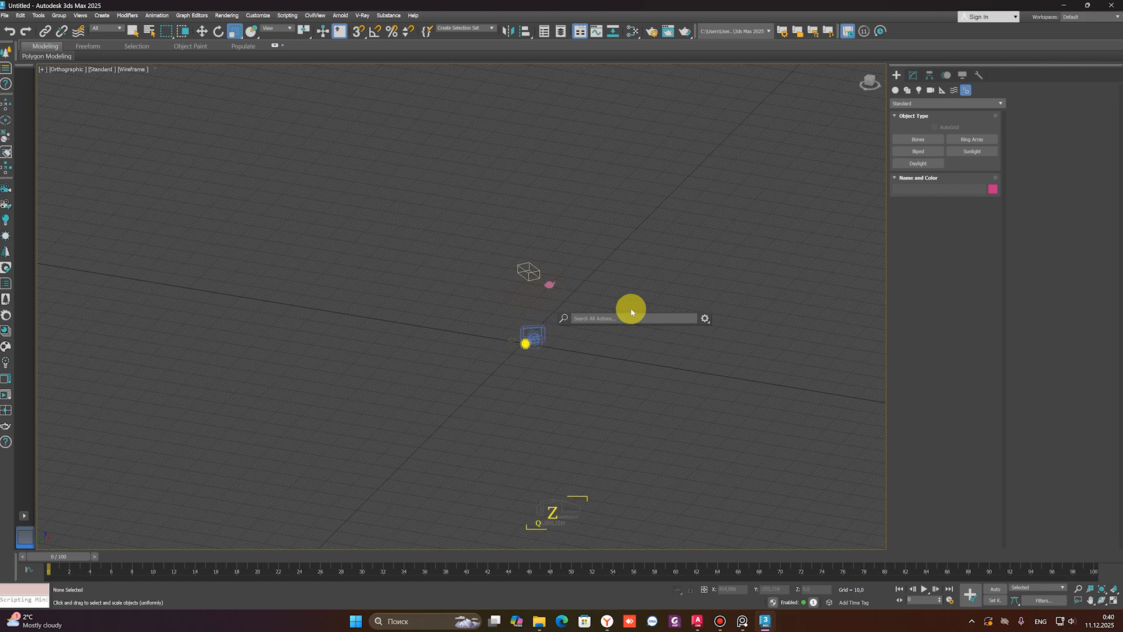
drag(590, 241, 513, 362)
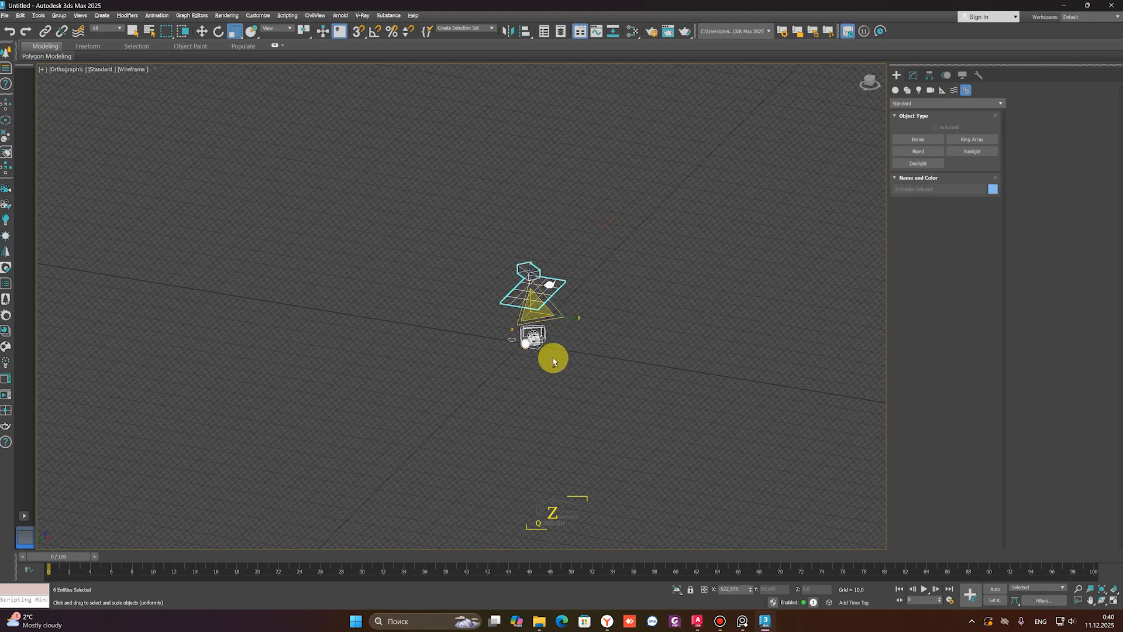
alt+middle_drag(554, 361, 568, 351)
Switch to the four-viewport layout and change the orthographic wireframe viewport to the Top view
key(alt+w)
alt+middle_drag(476, 326, 591, 434)
key(t)
click(162, 117)
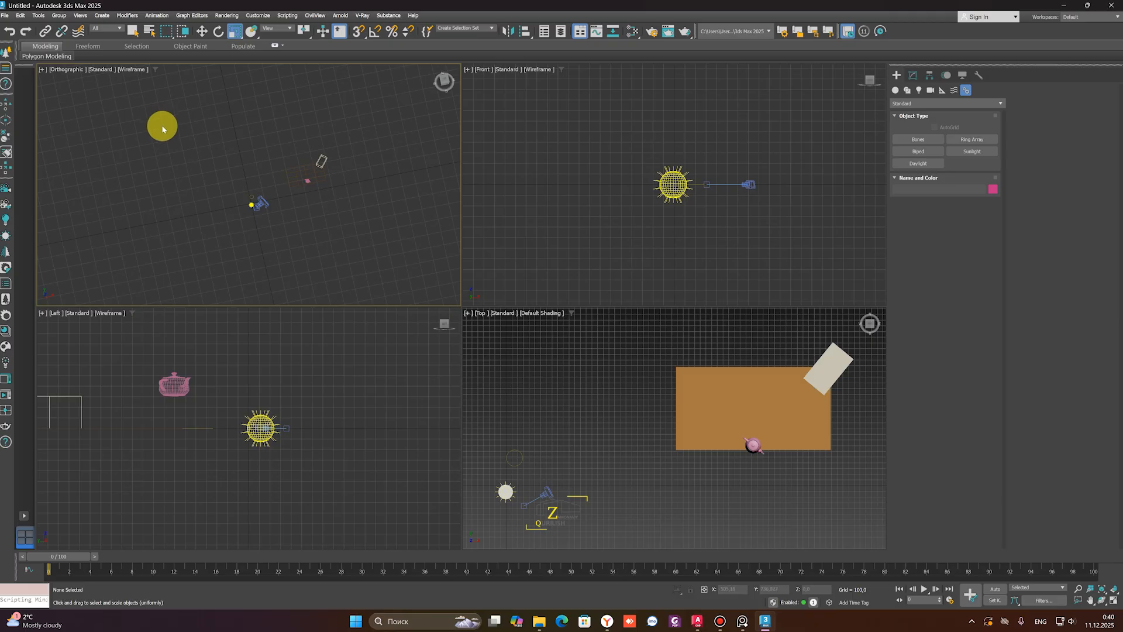
click(601, 195)
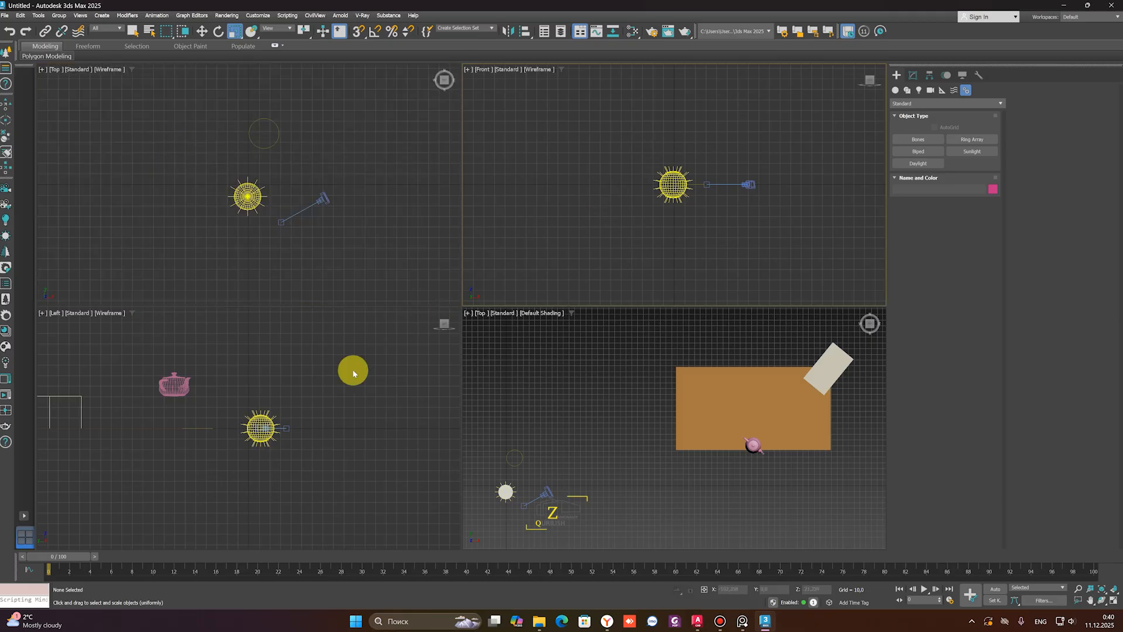
click(295, 445)
middle_drag(289, 151, 286, 175)
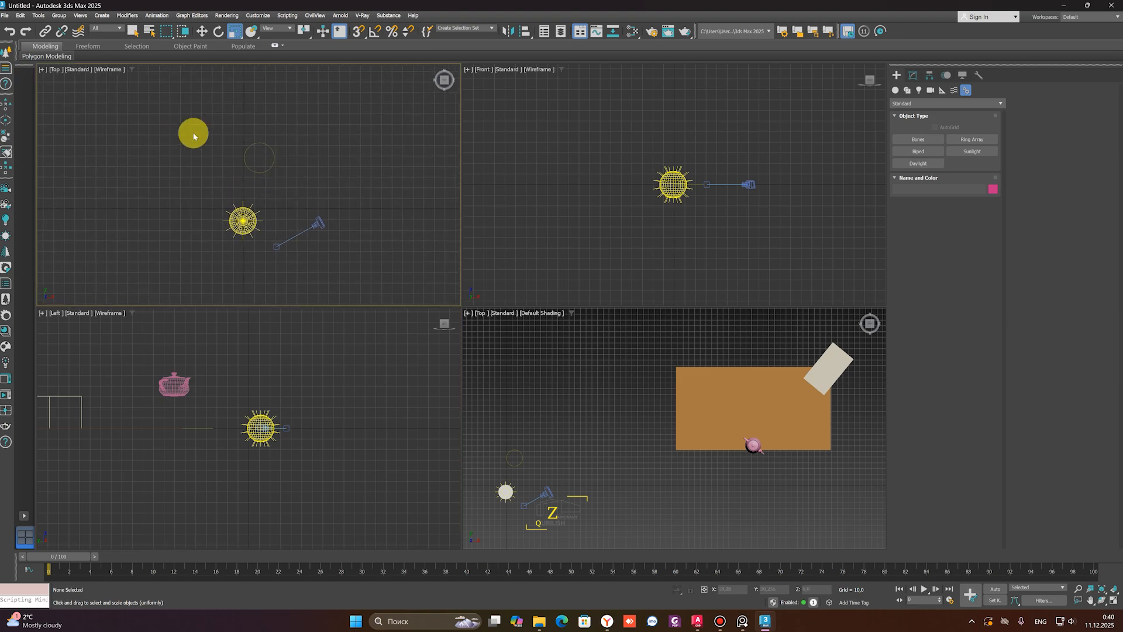
Region-select the scene objects in the shaded Top viewport and in the Left viewport, clearing each selection
scroll(623, 384, down, 4)
drag(757, 383, 487, 525)
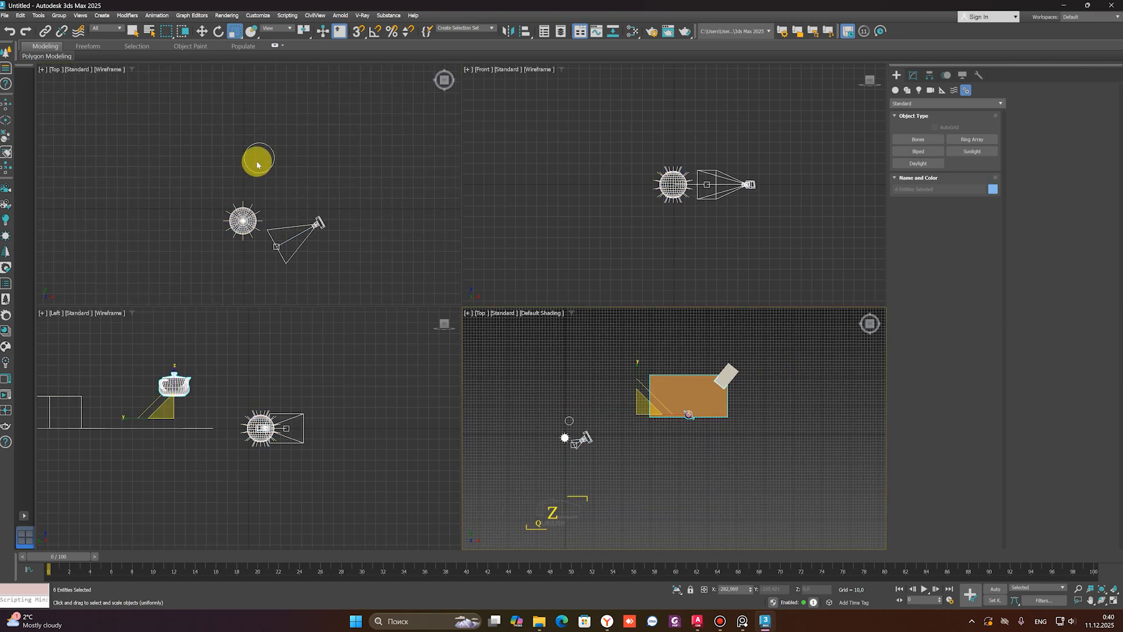
click(304, 109)
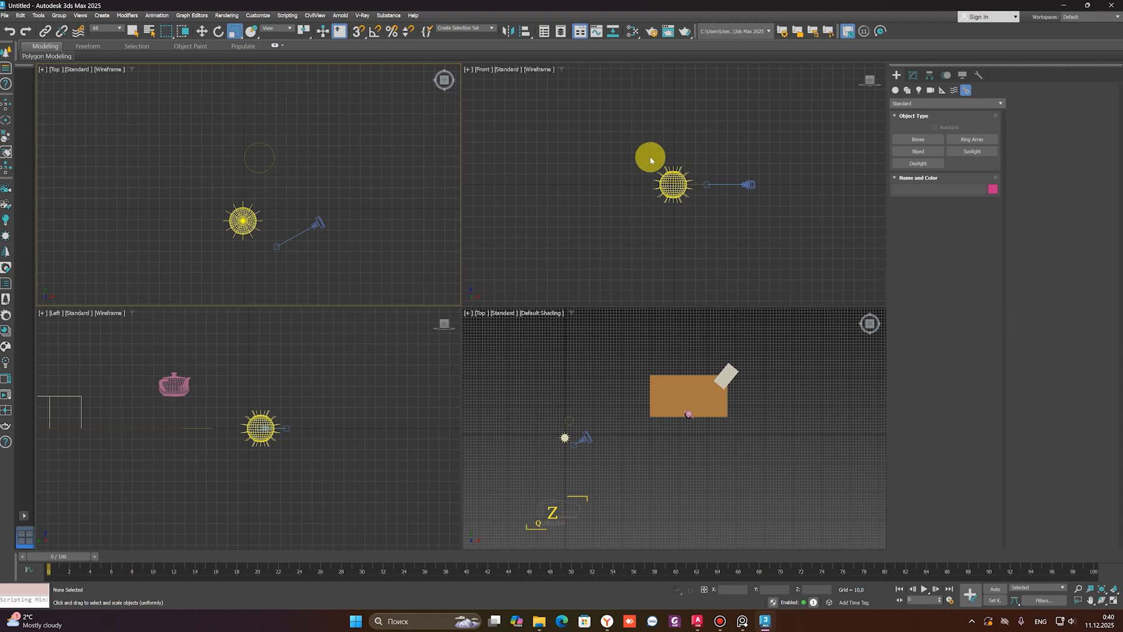
middle_drag(284, 396, 339, 395)
scroll(363, 360, down, 2)
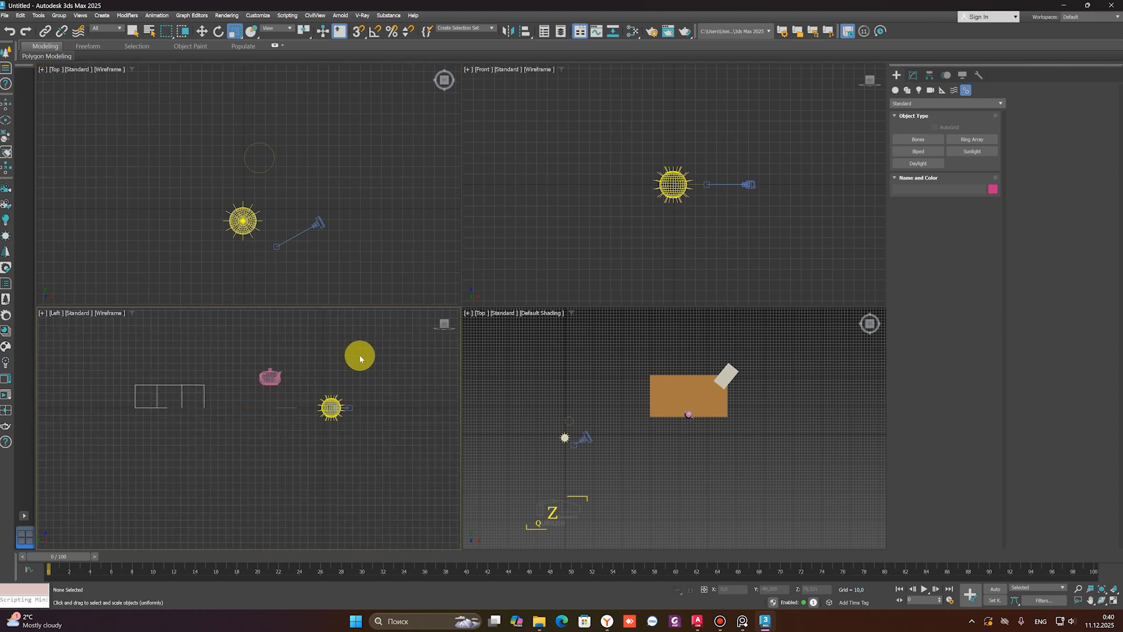
drag(359, 357, 123, 446)
click(287, 464)
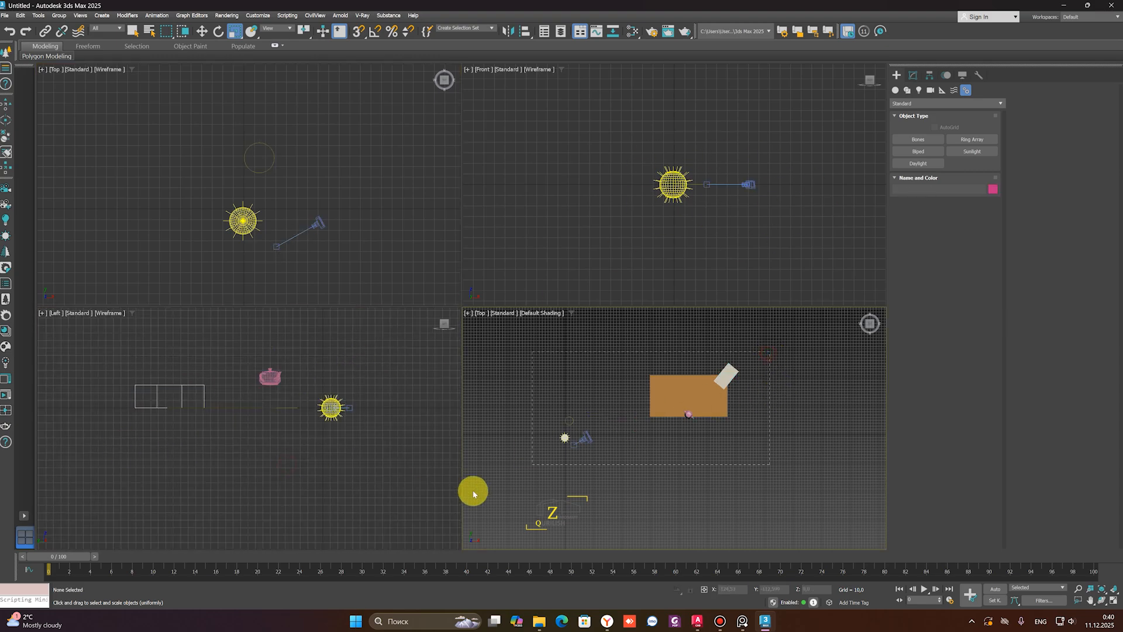
Select all scene objects and change the shaded Top viewport to an angled Perspective view
drag(471, 489, 819, 393)
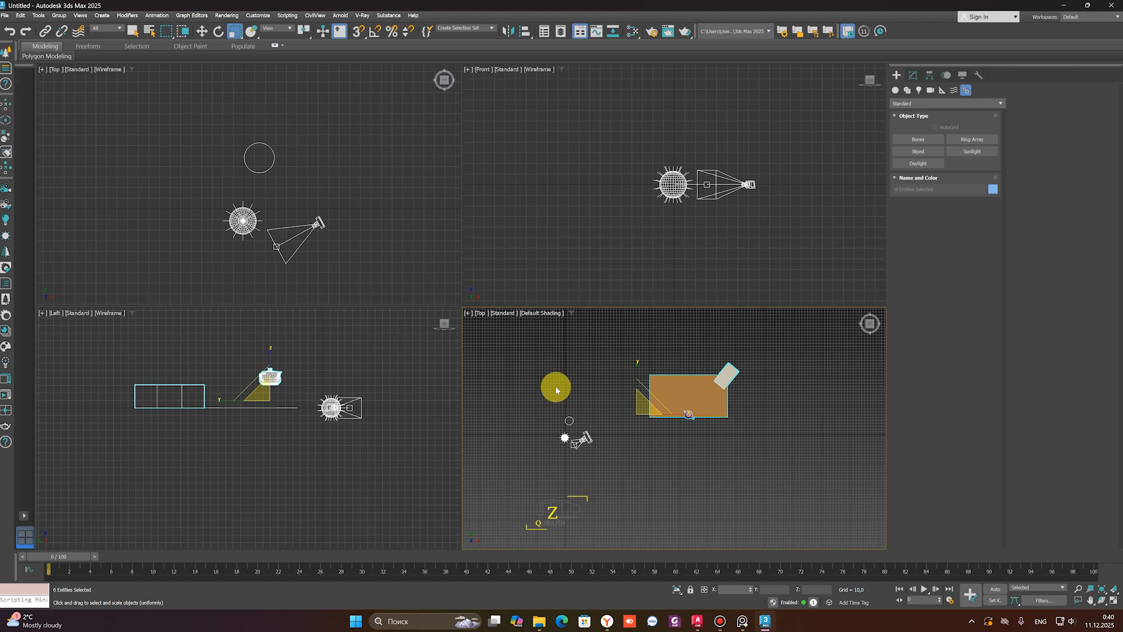
scroll(555, 389, down, 5)
drag(689, 395, 507, 509)
middle_drag(541, 481, 548, 466)
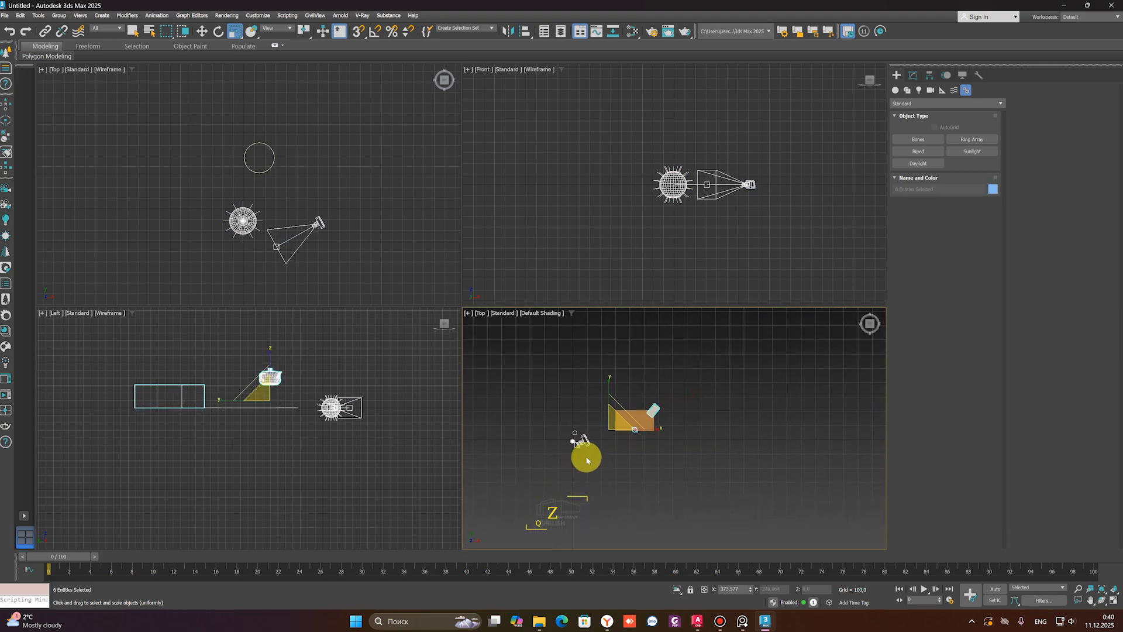
click(608, 466)
mouse_move(638, 447)
alt+middle_down()
mouse_move(664, 411)
mouse_move(549, 500)
alt+middle_up()
key(ctrl+a)
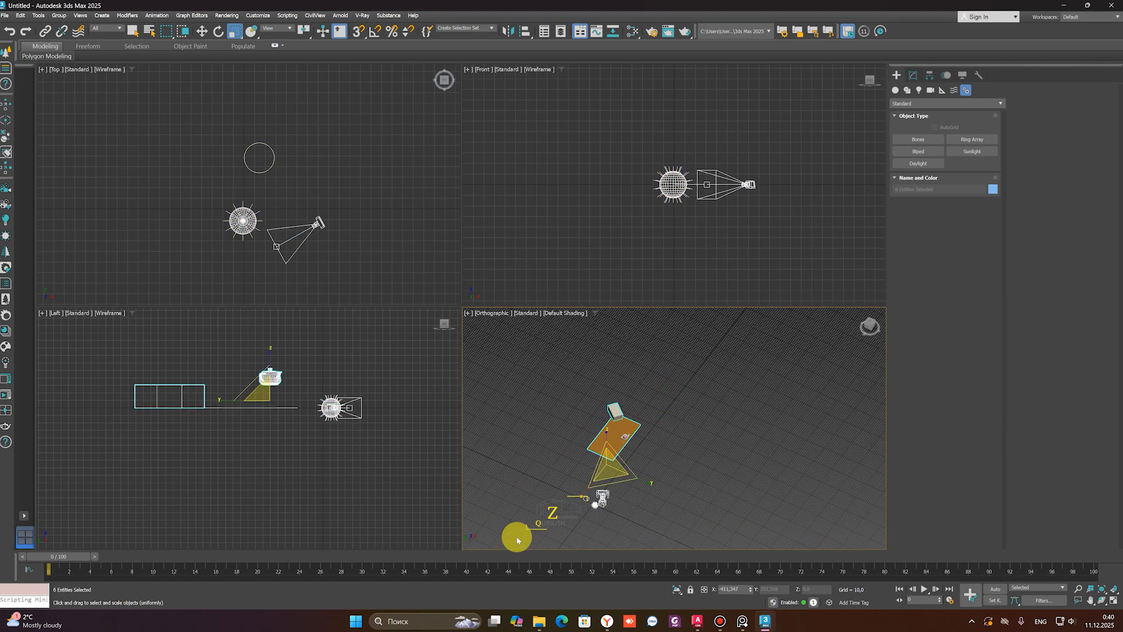
key(p)
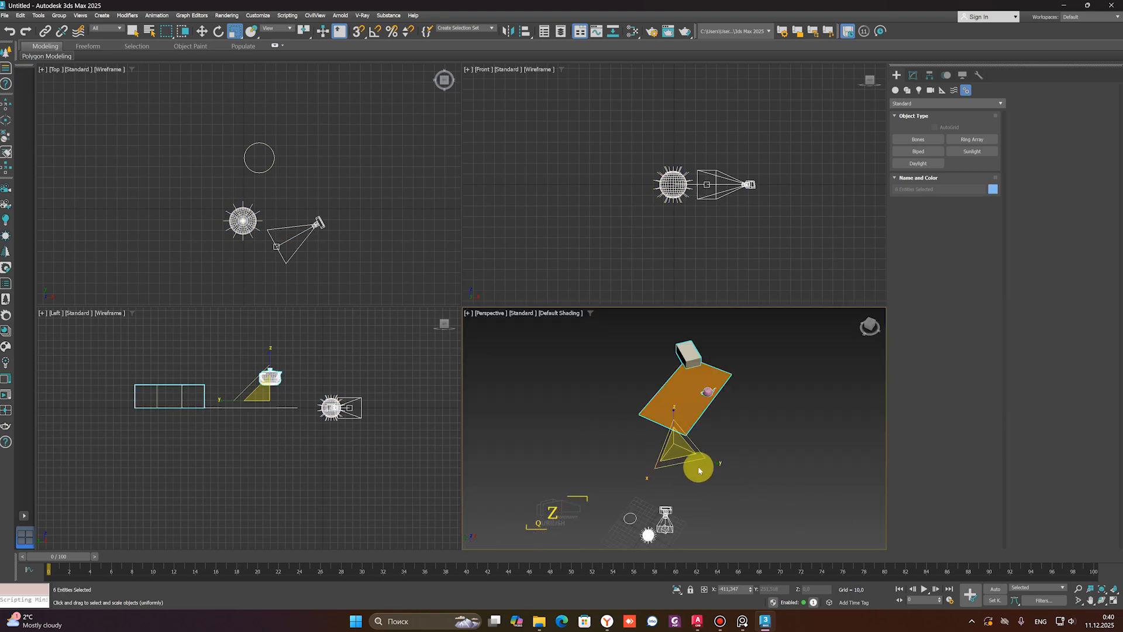
Region-select the objects in the Perspective viewport and clear the selection
alt+middle_drag(744, 467, 764, 464)
drag(797, 384, 528, 466)
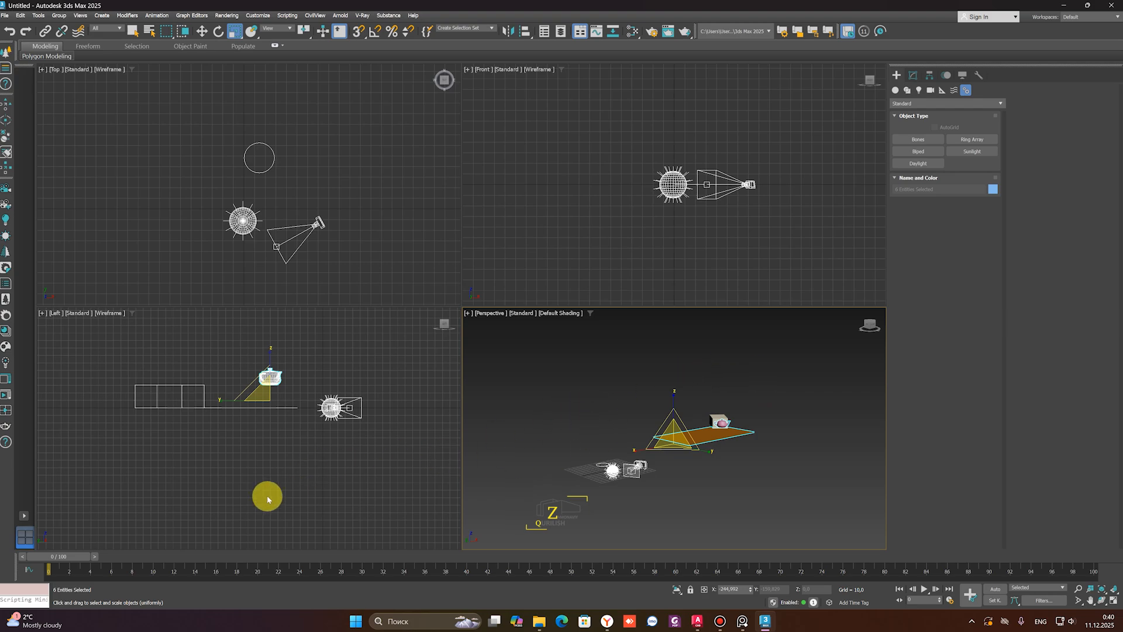
click(597, 427)
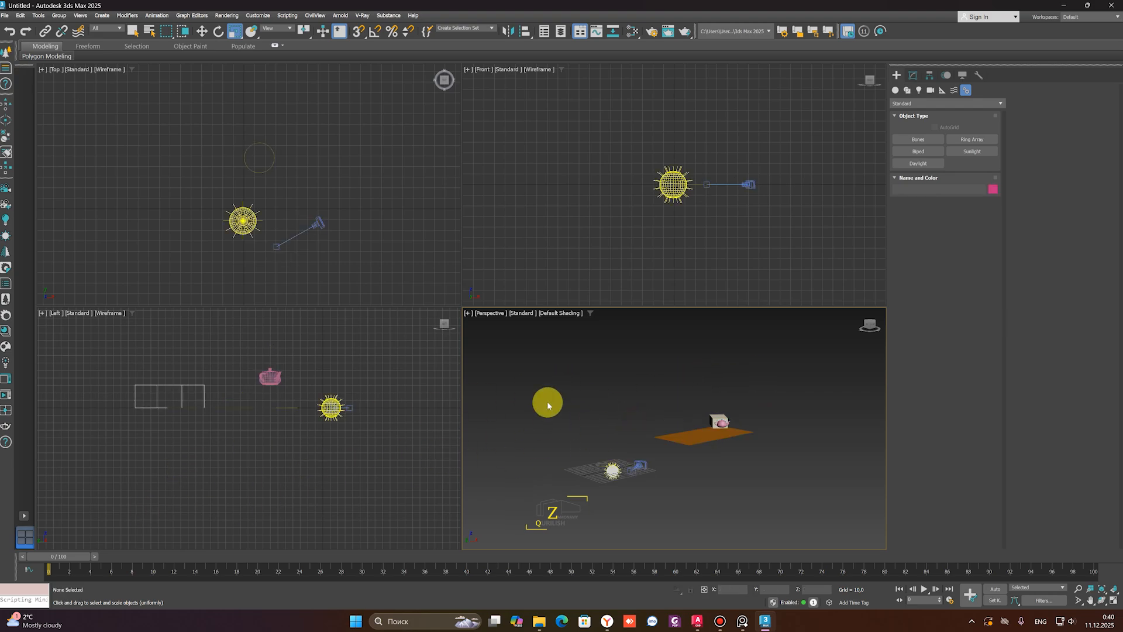
scroll(587, 385, down, 3)
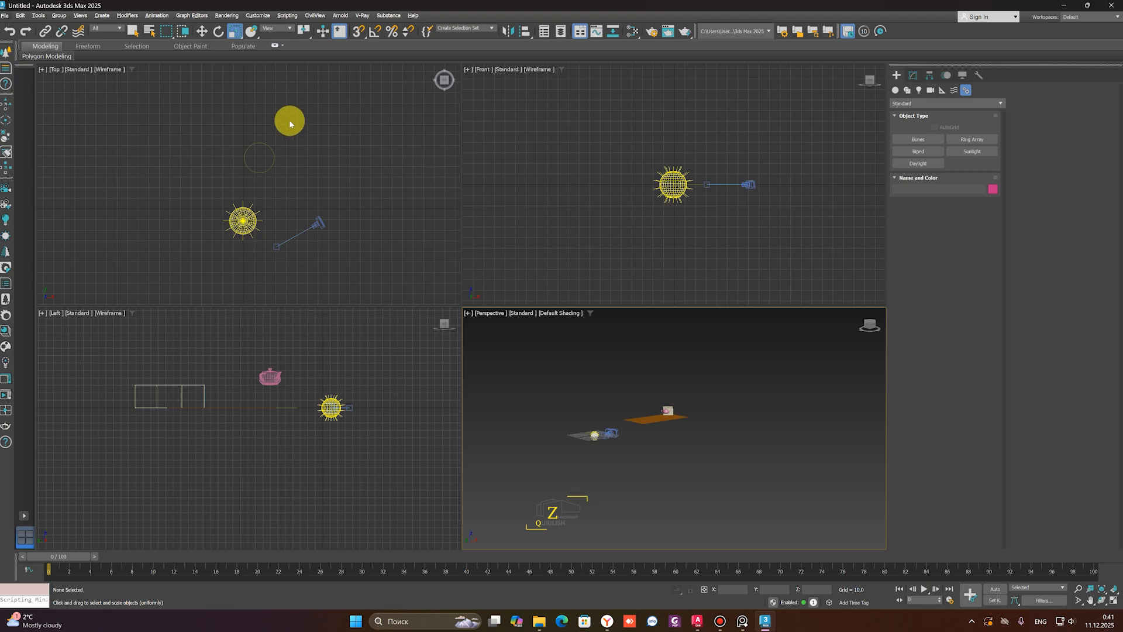
Select the circle in the Top viewport, maximize that viewport, and restore the four-viewport display
click(252, 144)
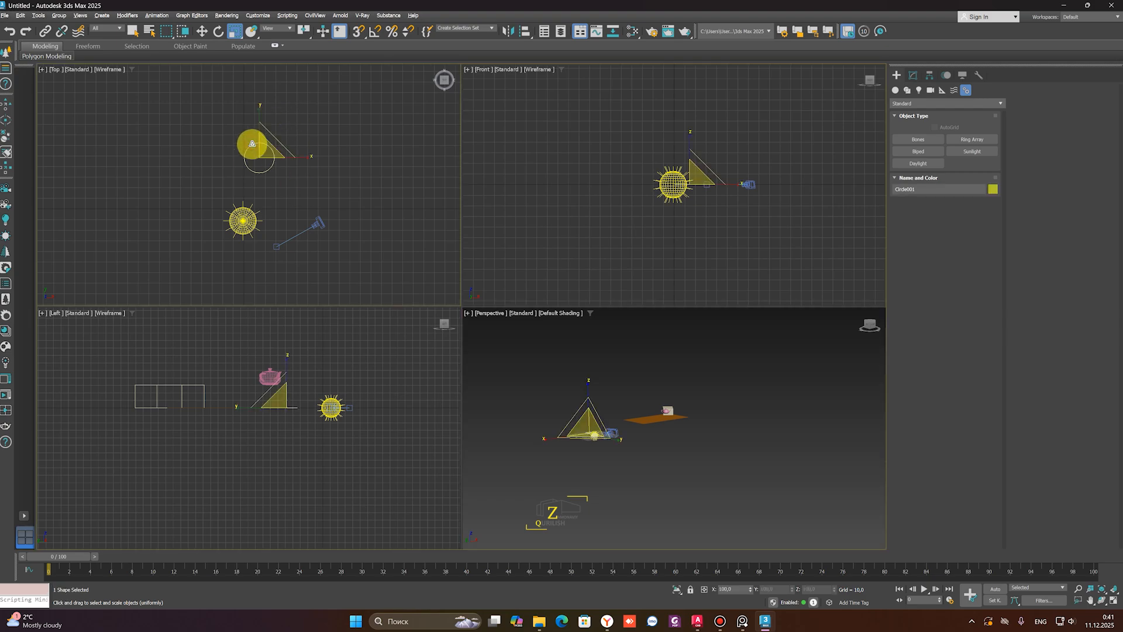
key(alt+w)
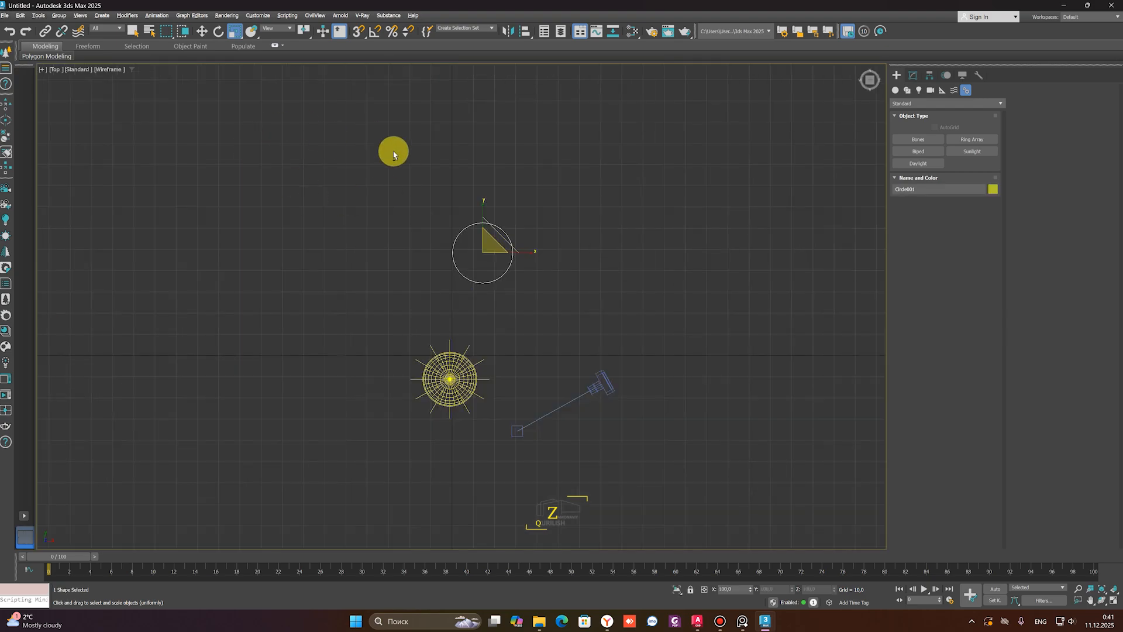
scroll(569, 310, down, 3)
key(alt+w)
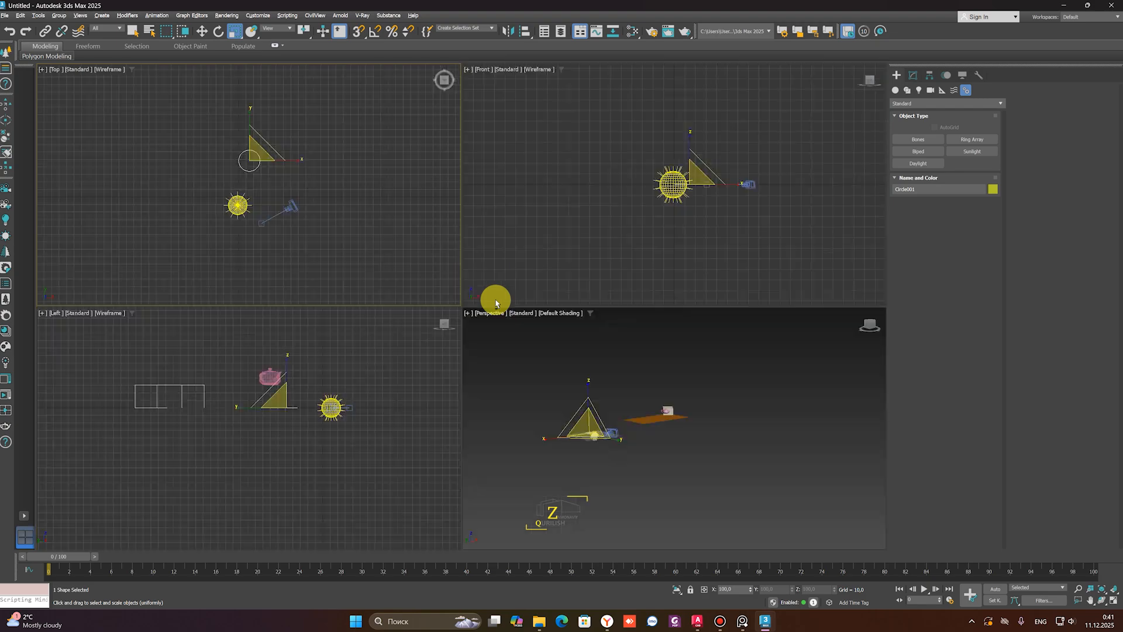
Maximize the Perspective viewport, orbit to view the scene from a higher angle, and restore the four-viewport display
key(alt+w)
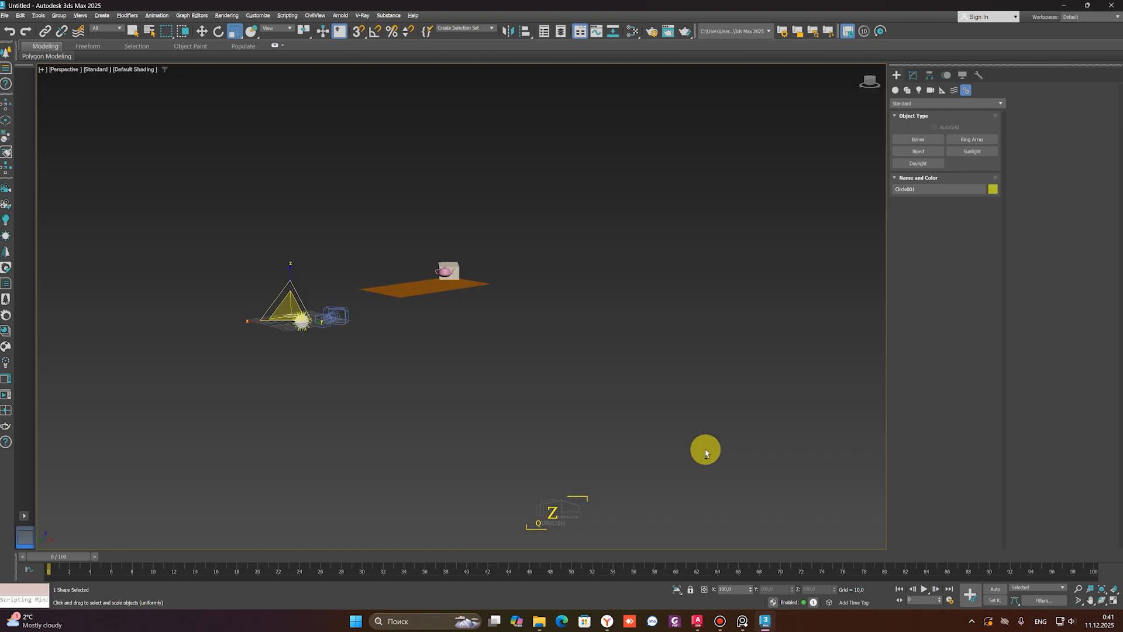
alt+middle_drag(447, 266, 521, 381)
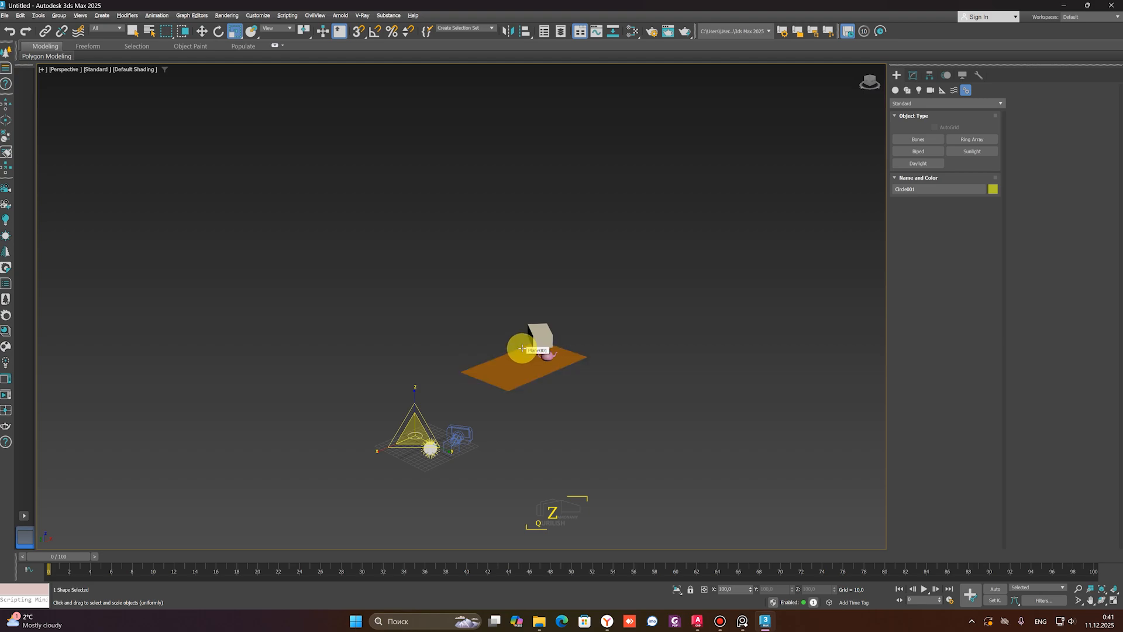
key(alt+w)
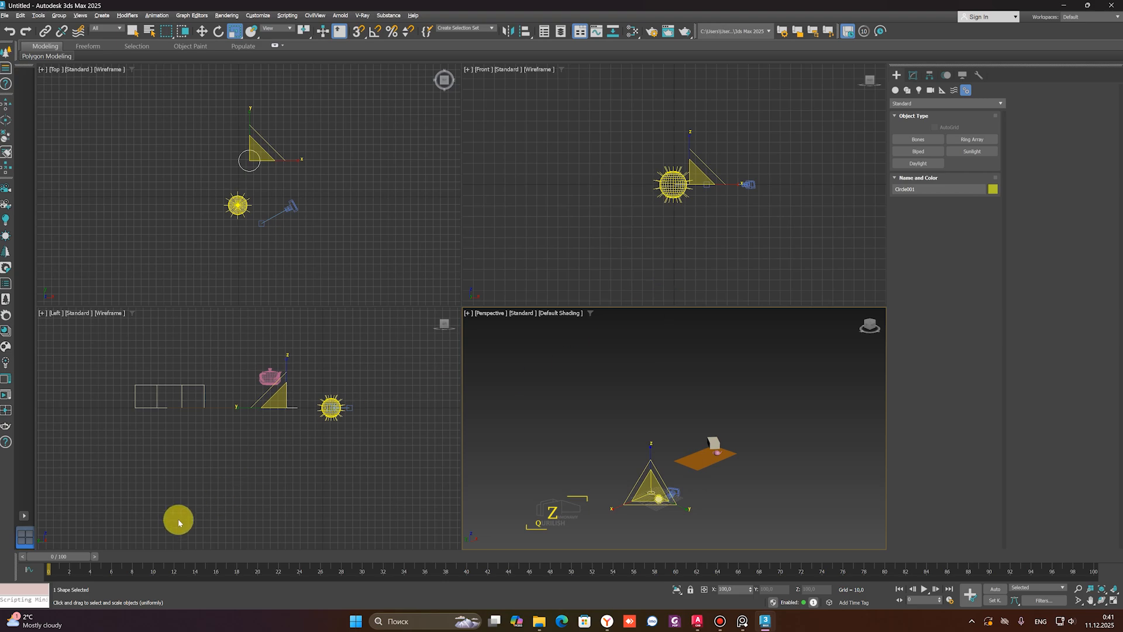
Add a viewport layout with two stacked viewports beside one large one, and change the large Left viewport to an angled Perspective view
click(22, 520)
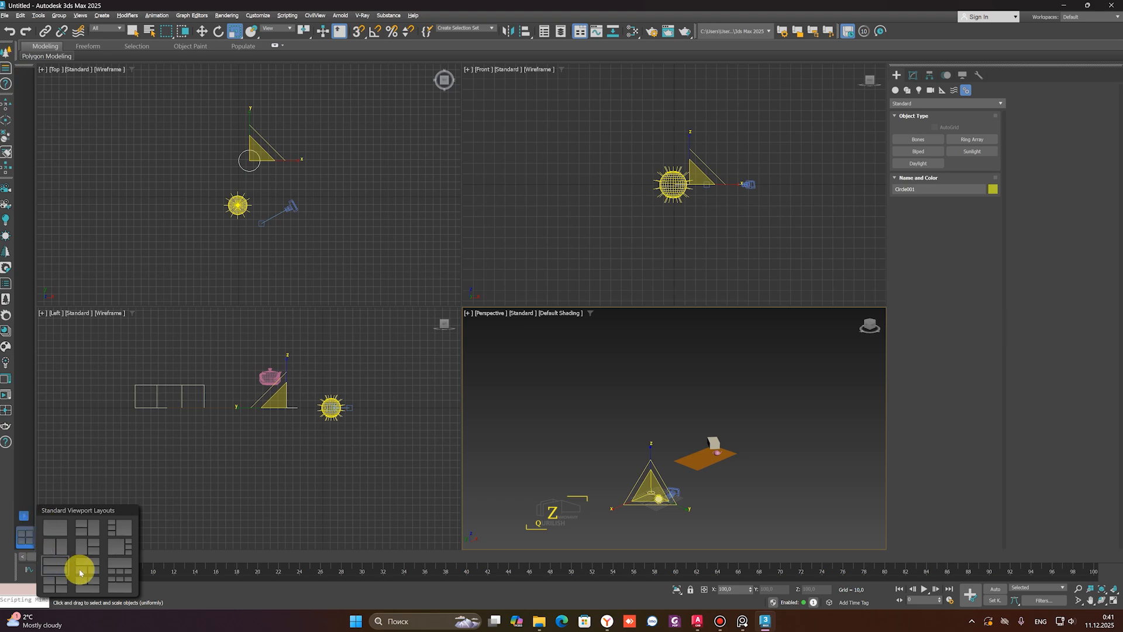
click(26, 518)
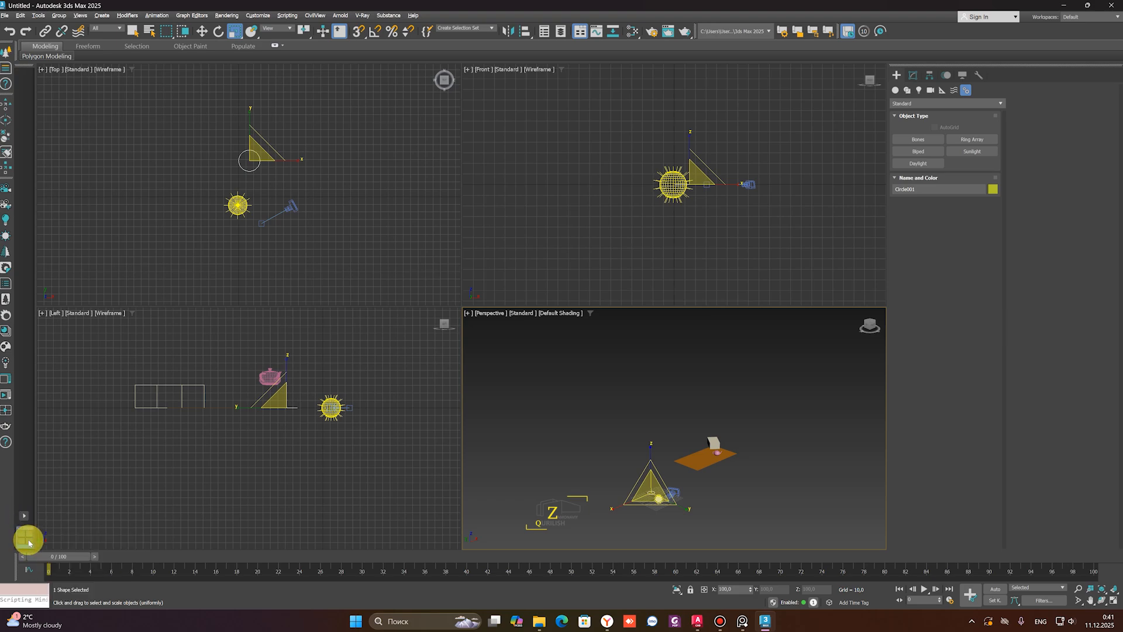
click(25, 517)
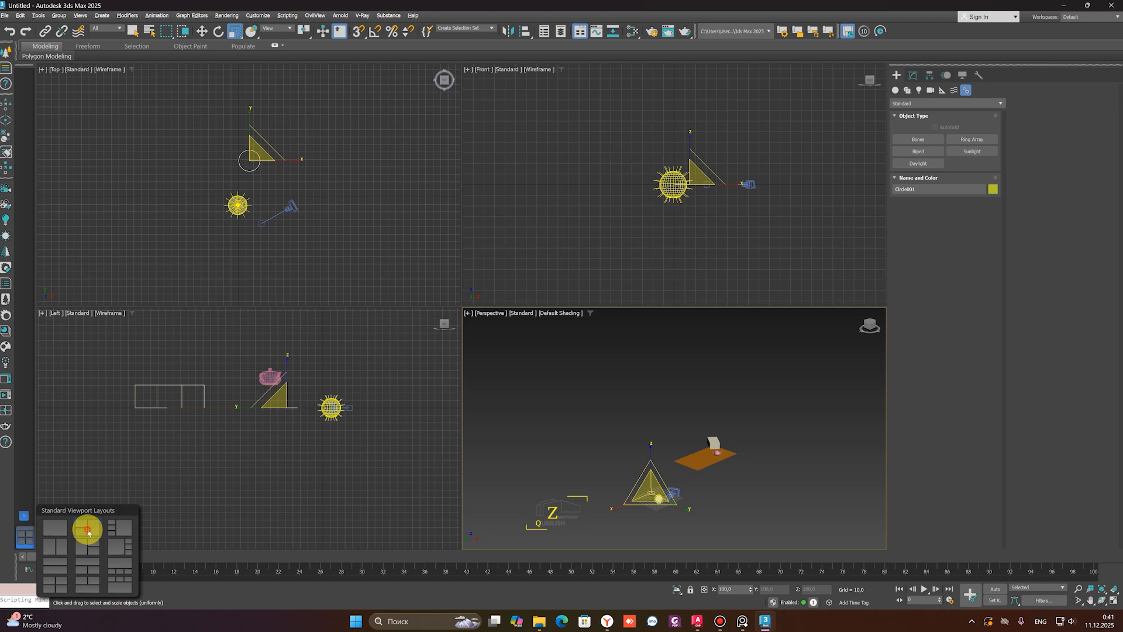
click(88, 530)
scroll(722, 359, down, 3)
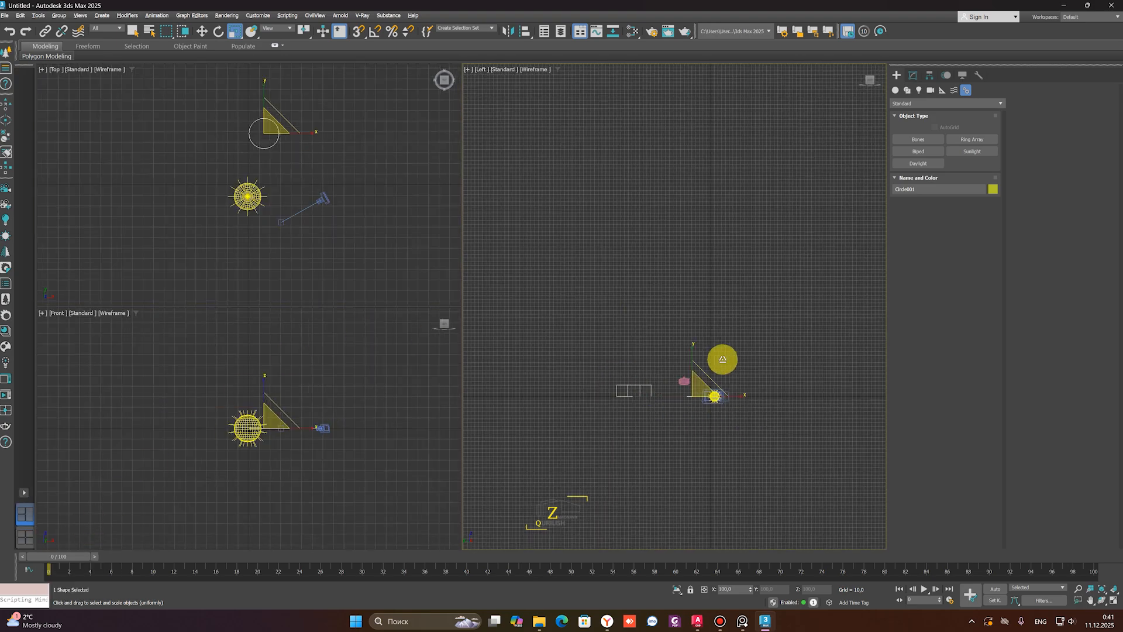
scroll(655, 430, up, 2)
scroll(619, 221, down, 2)
alt+middle_drag(619, 222, 655, 213)
key(p)
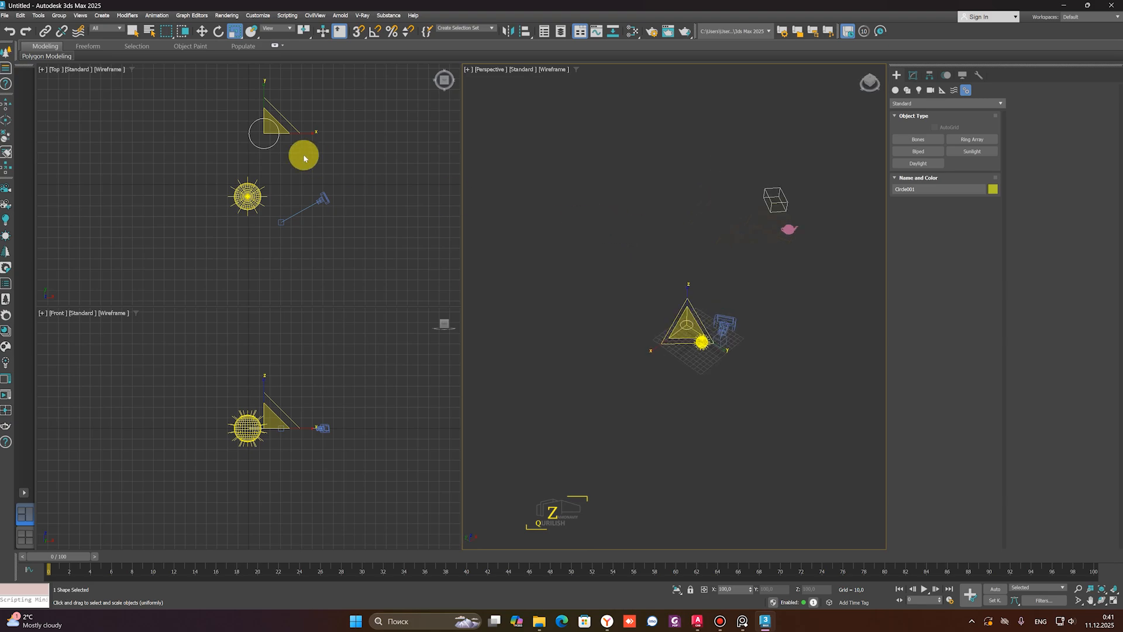
Reframe the scene in the three viewports and widen the Perspective viewport by narrowing the Top and Front viewports
scroll(303, 156, down, 2)
middle_drag(296, 155, 243, 198)
middle_drag(323, 223, 299, 207)
middle_drag(309, 386, 277, 367)
scroll(847, 281, up, 2)
middle_drag(847, 281, 709, 293)
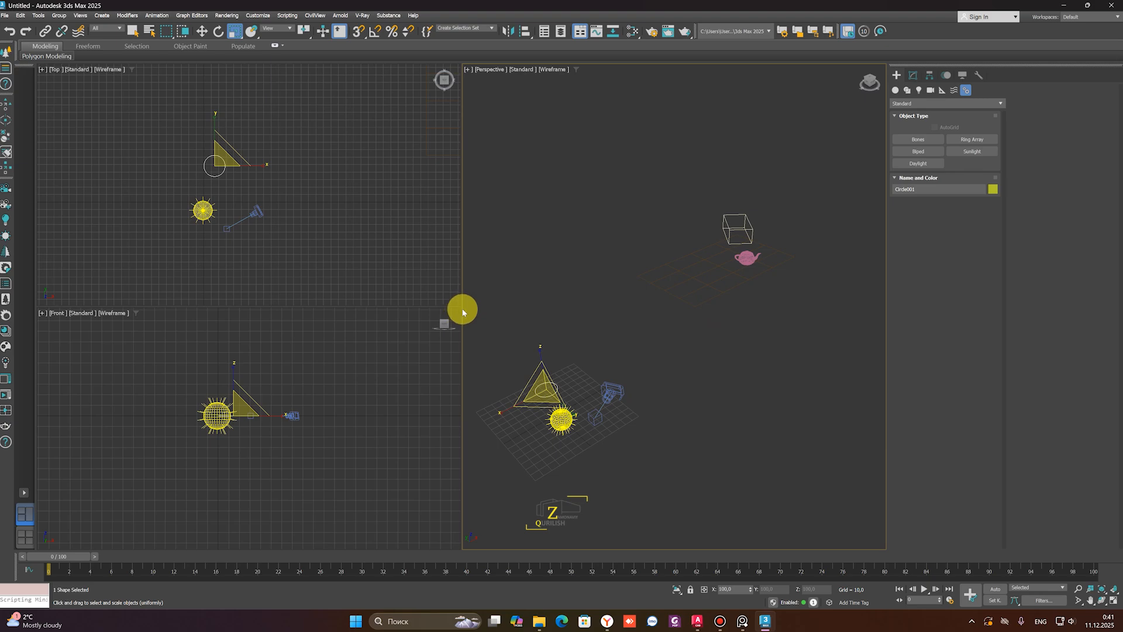
drag(461, 307, 320, 308)
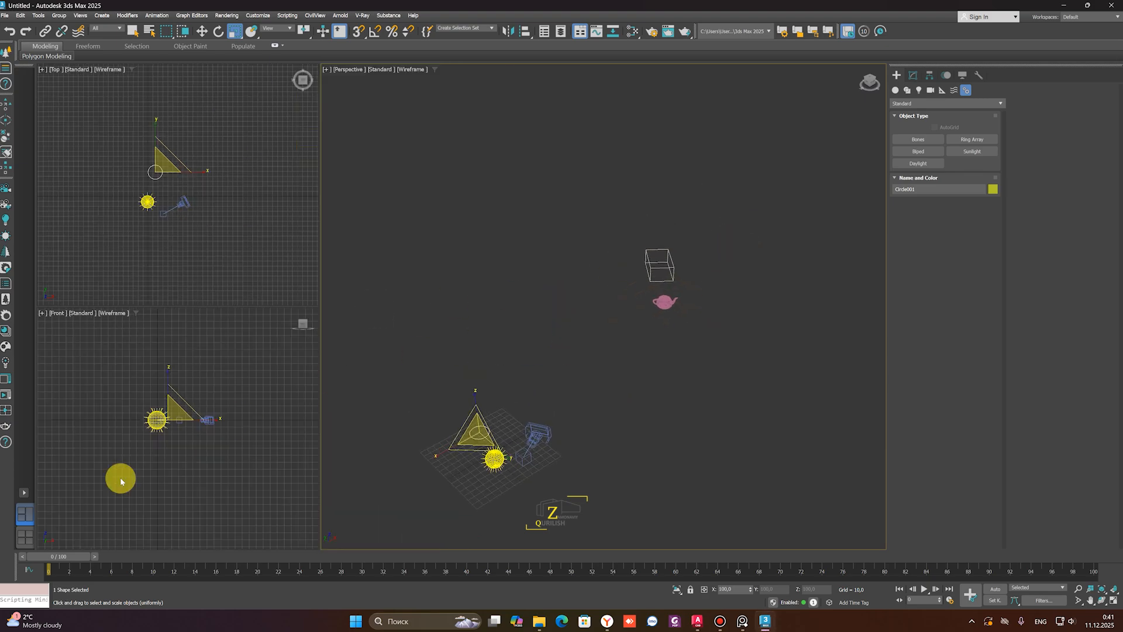
Add a layout with four equal viewports, maximize its Perspective viewport, and change it to the Top view
click(24, 494)
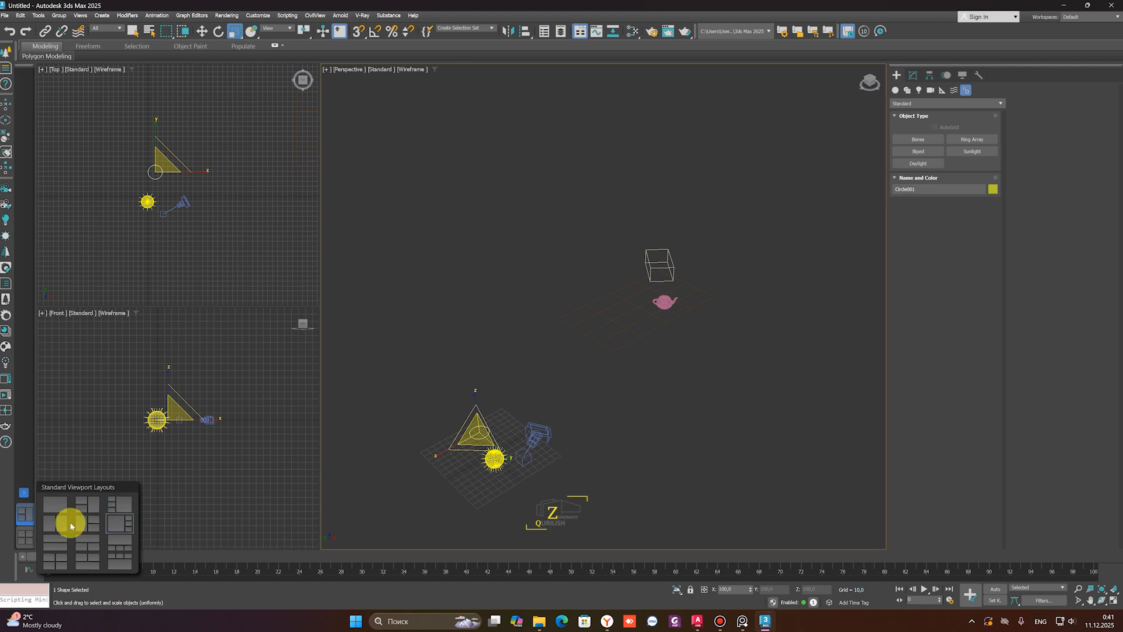
click(58, 563)
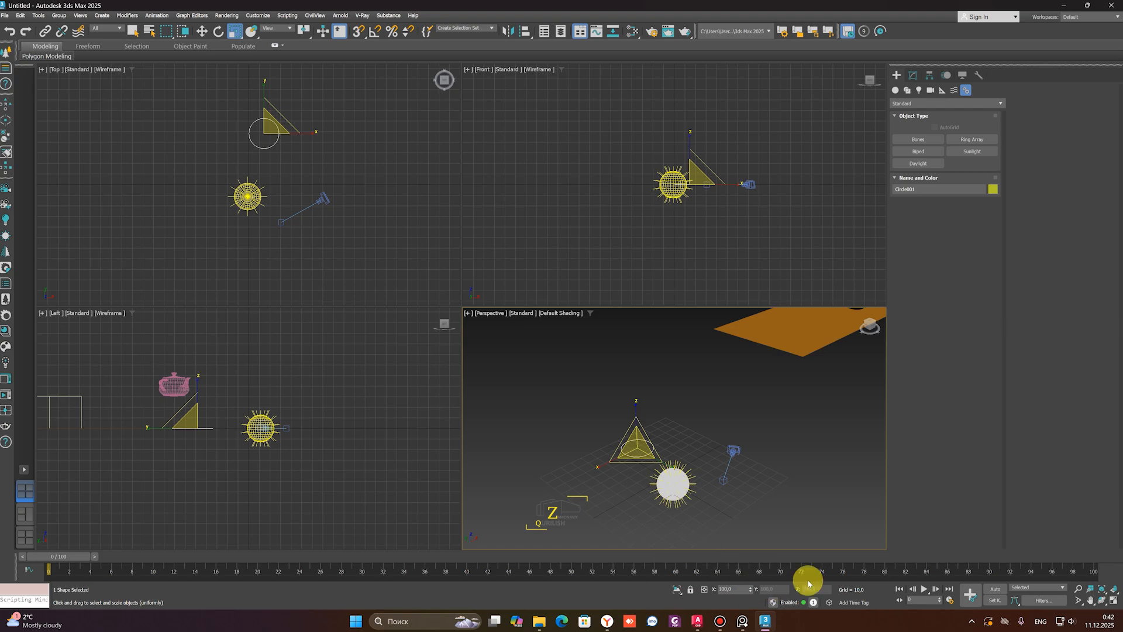
key(alt+w)
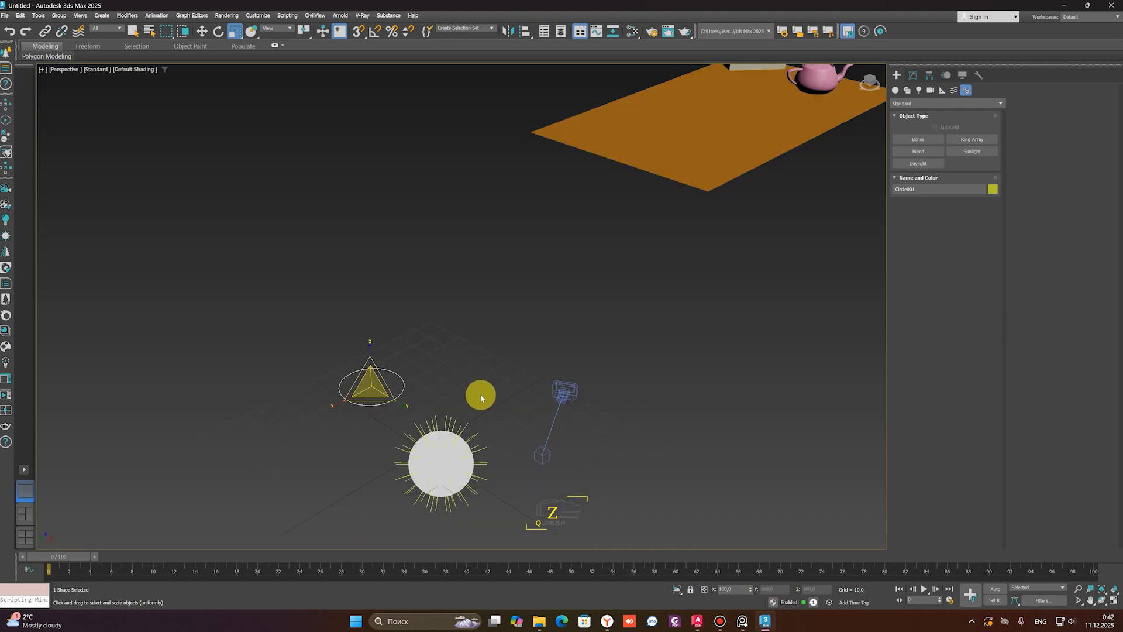
alt+middle_drag(481, 396, 482, 416)
key(t)
scroll(526, 406, down, 7)
drag(616, 332, 453, 432)
middle_drag(576, 378, 548, 304)
Select the light and the camera together and move them up and to the right of the circle
key(w)
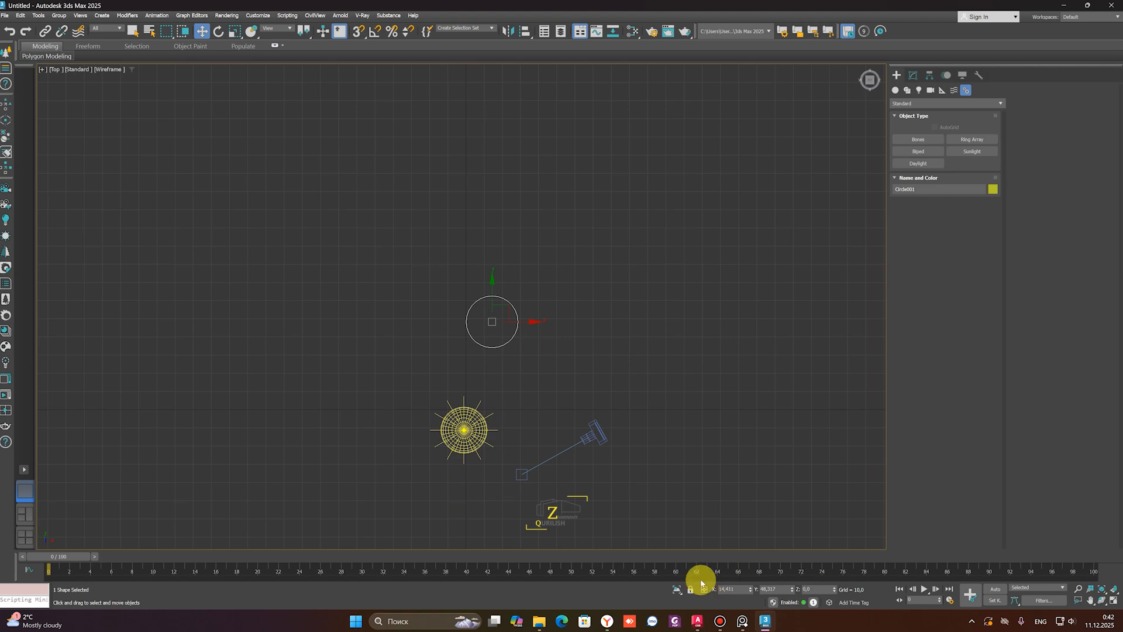
drag(383, 374, 706, 519)
drag(521, 426, 689, 205)
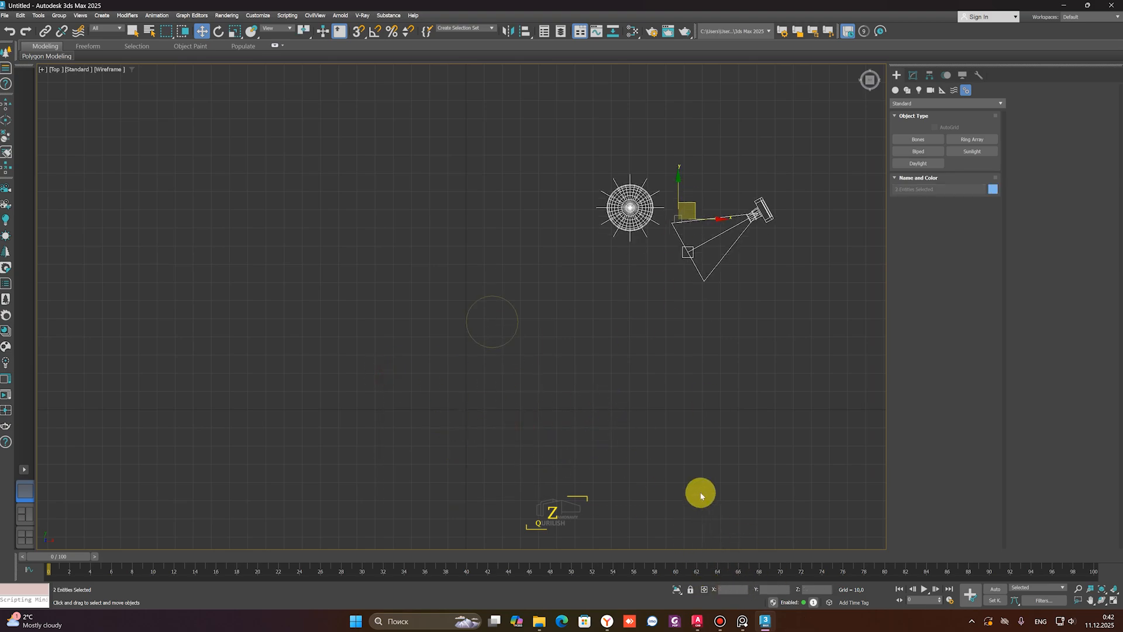
Select the circle and reset its X and Y position coordinates to 0
click(509, 341)
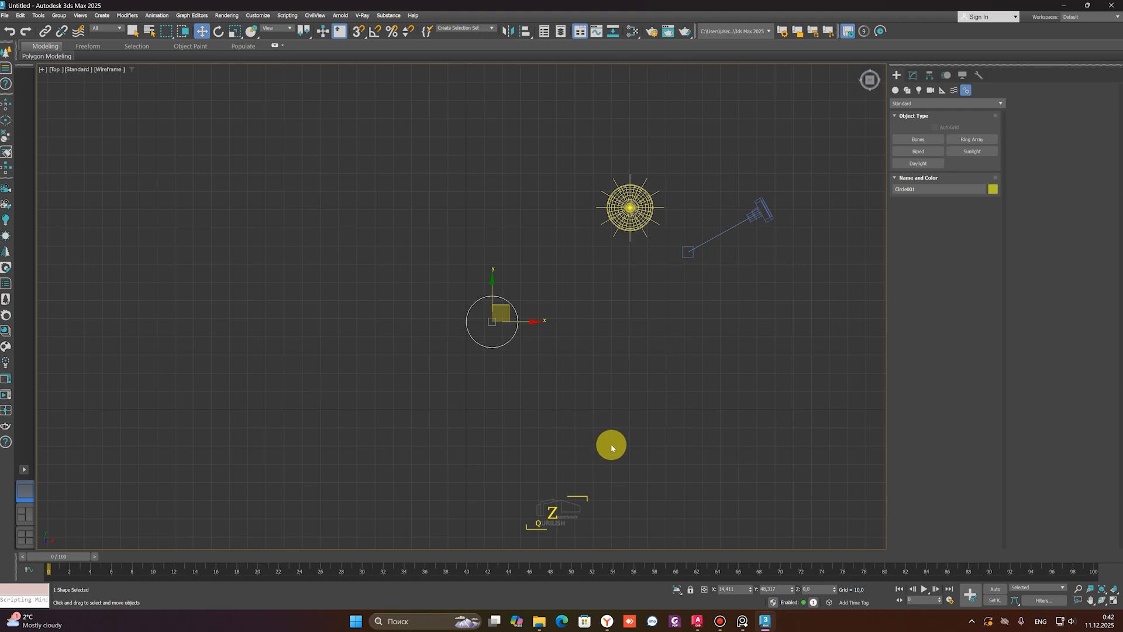
mouse_move(751, 591)
mouse_down()
mouse_move(744, 534)
mouse_move(748, 592)
mouse_up()
right_click(750, 589)
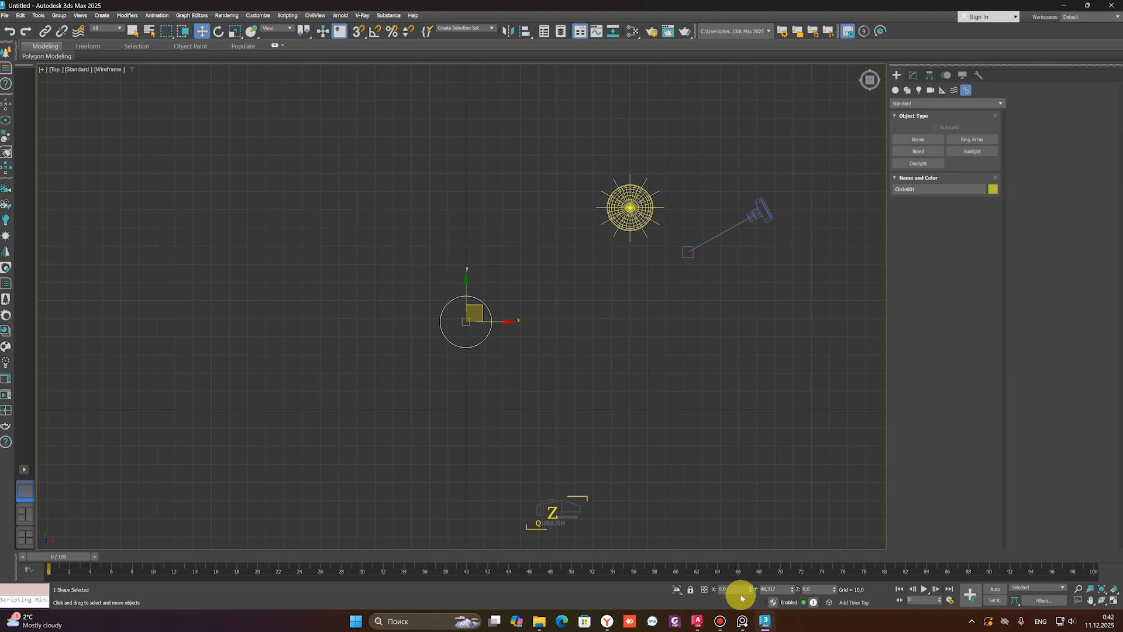
right_click(792, 590)
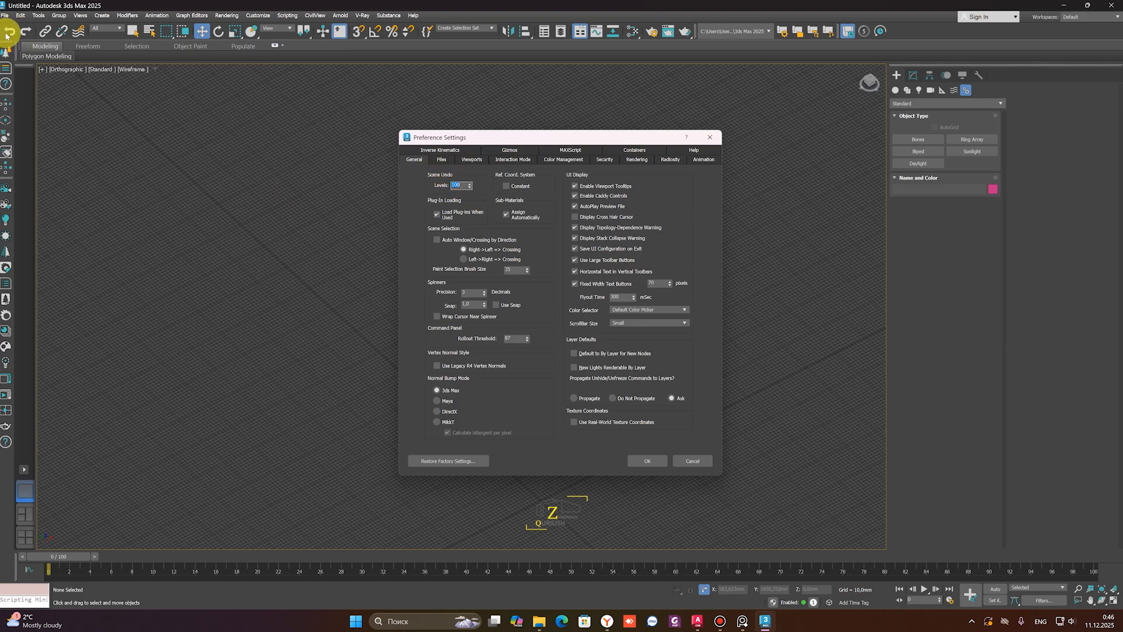
Set the scene undo levels to 500 and enable Auto Window/Crossing by Direction in the general preferences
drag(469, 185, 435, 551)
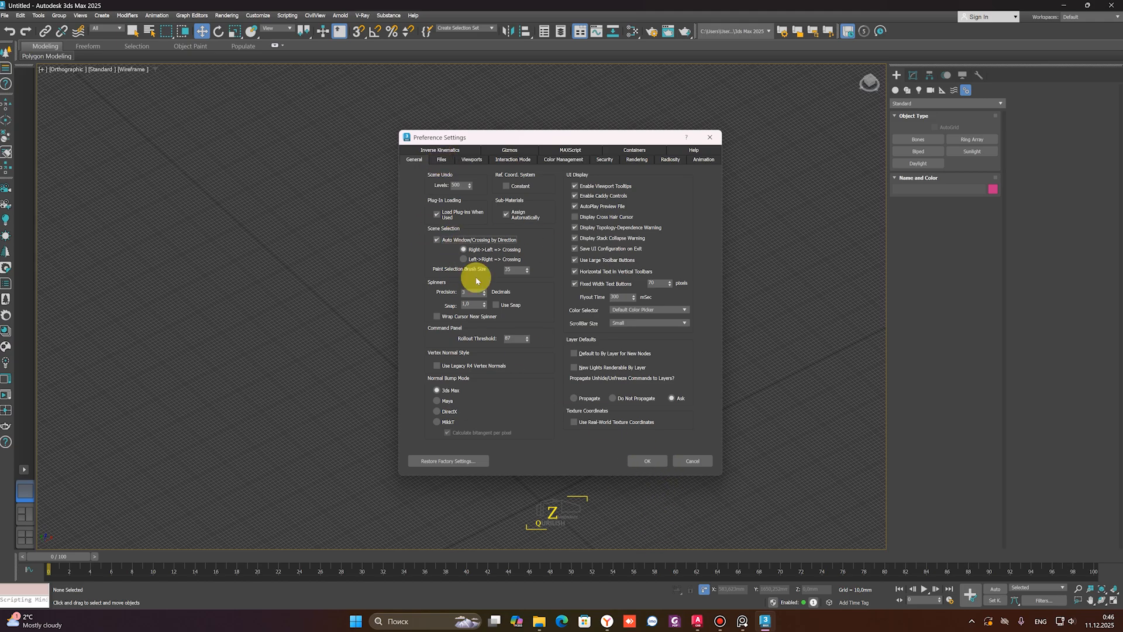
click(437, 239)
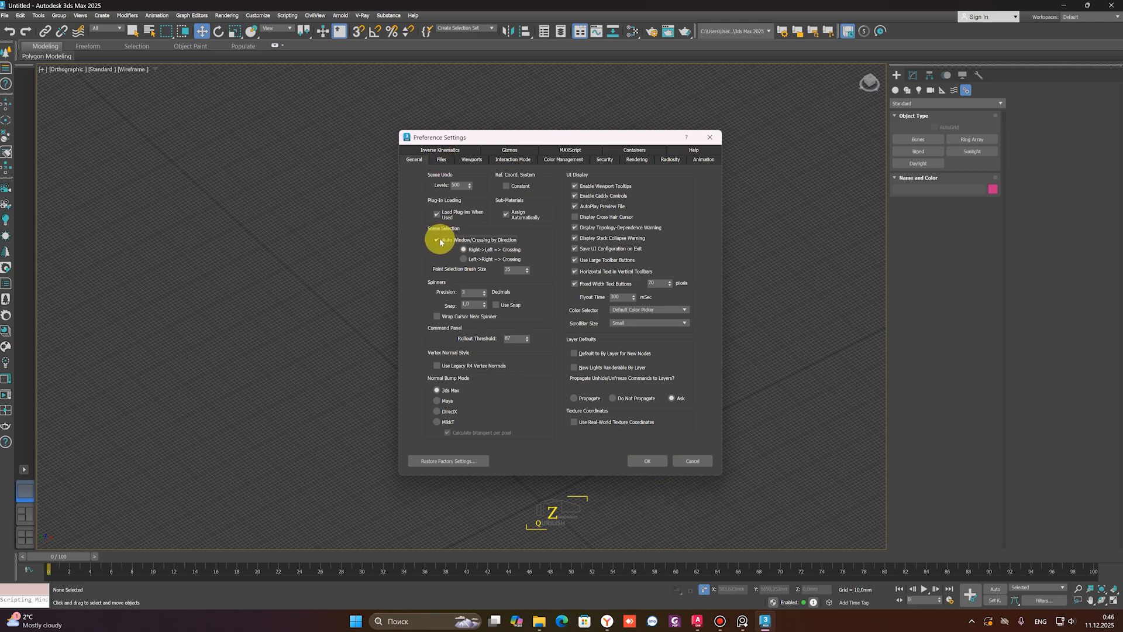
click(639, 458)
Create a box about 174 mm long and 255 mm wide on the grid and end box creation
right_click(524, 394)
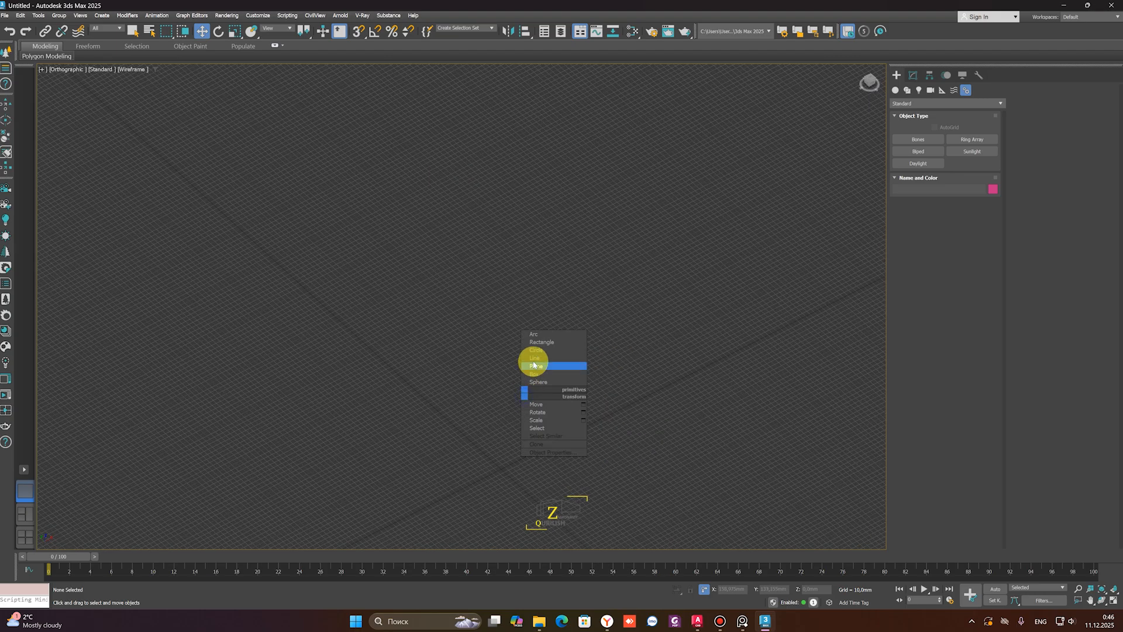
click(534, 373)
drag(530, 403, 481, 501)
click(474, 400)
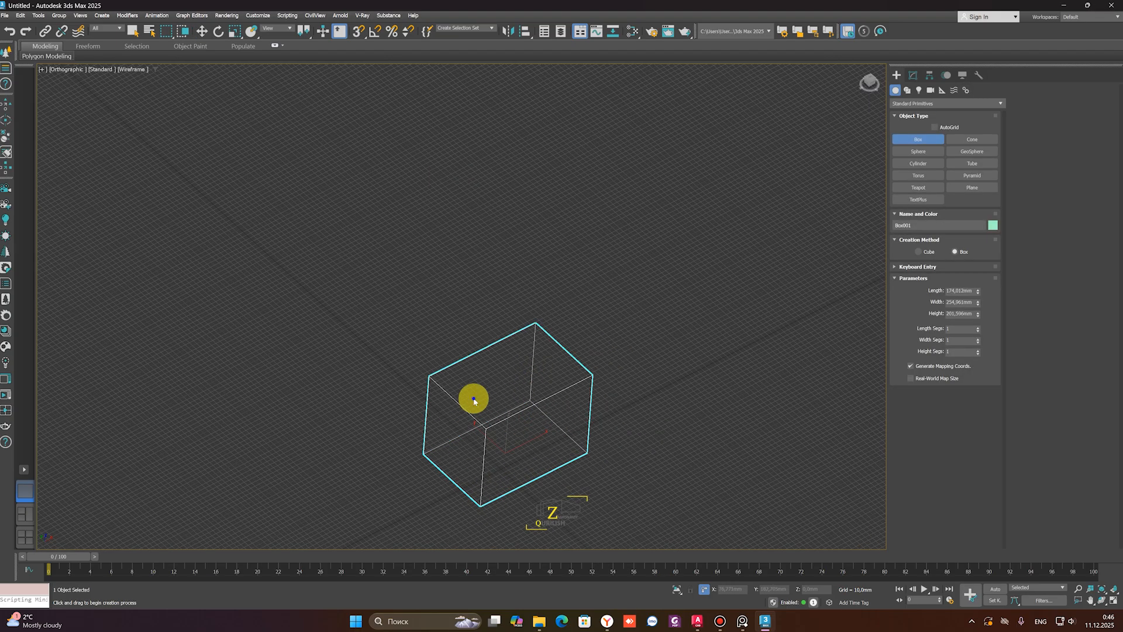
right_click(473, 401)
Orbit around the box, switch the viewport to the Top view, and frame the box
scroll(514, 402, down, 4)
alt+middle_drag(517, 402, 497, 417)
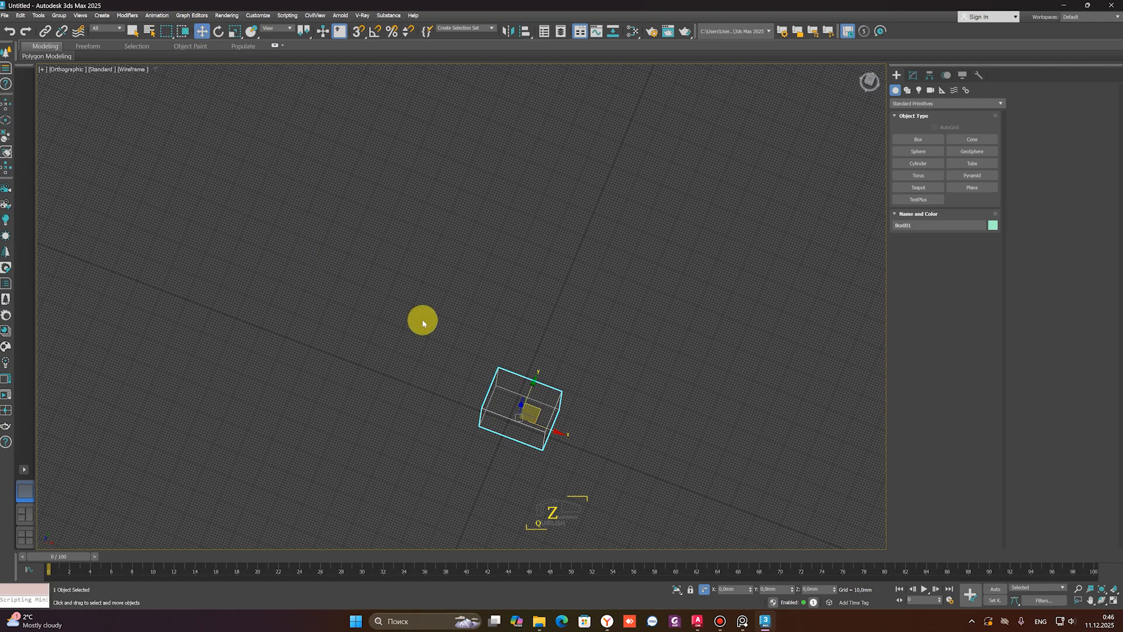
alt+middle_drag(503, 384, 524, 392)
key(t)
key(z)
scroll(444, 335, down, 4)
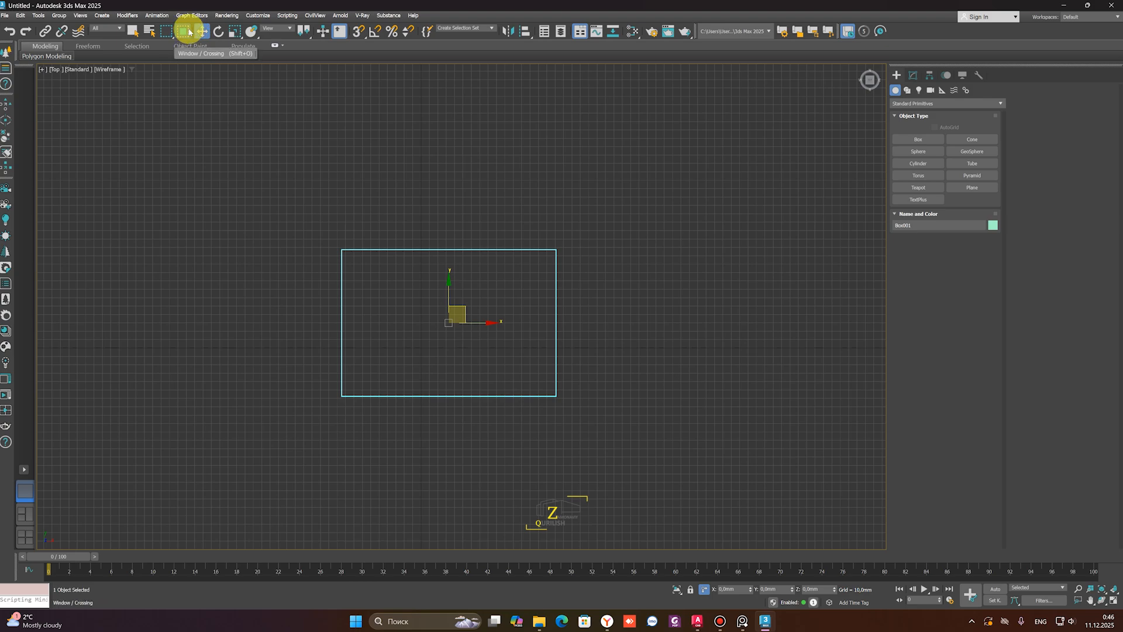
Clear the selection, toggle the Window/Crossing mode, and test region selections over and beside the box
click(328, 195)
scroll(329, 195, down, 2)
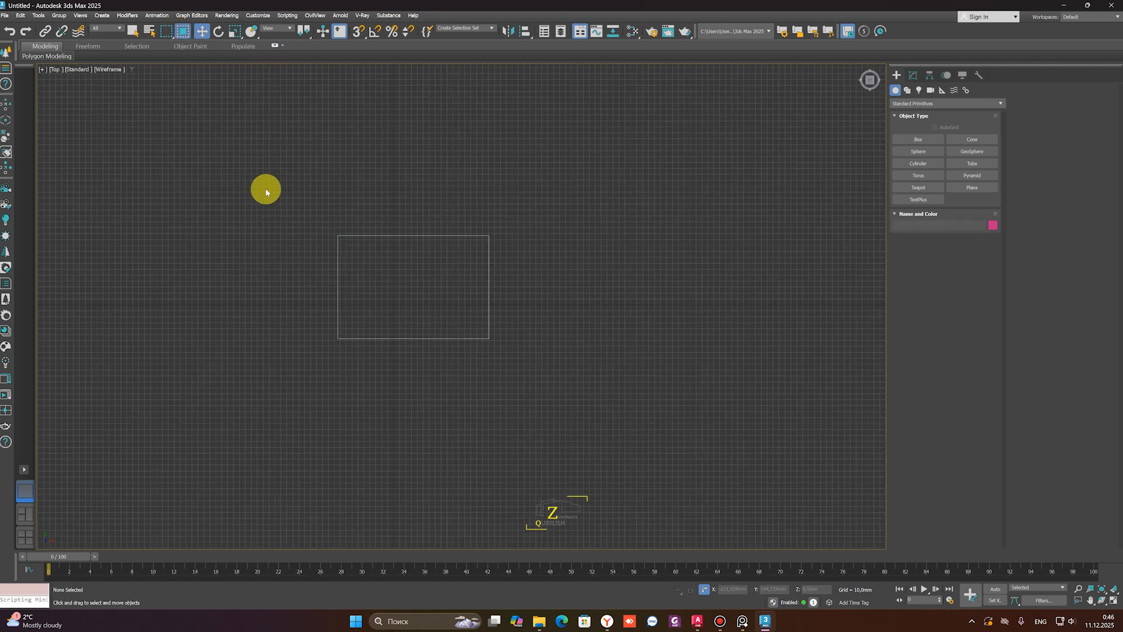
click(182, 31)
drag(295, 193, 473, 379)
drag(419, 445, 413, 498)
drag(240, 163, 416, 461)
click(419, 440)
drag(282, 206, 328, 306)
Toggle the Window/Crossing mode again and enclose the box with selection regions drawn left to right and right to left
click(182, 31)
drag(274, 187, 531, 460)
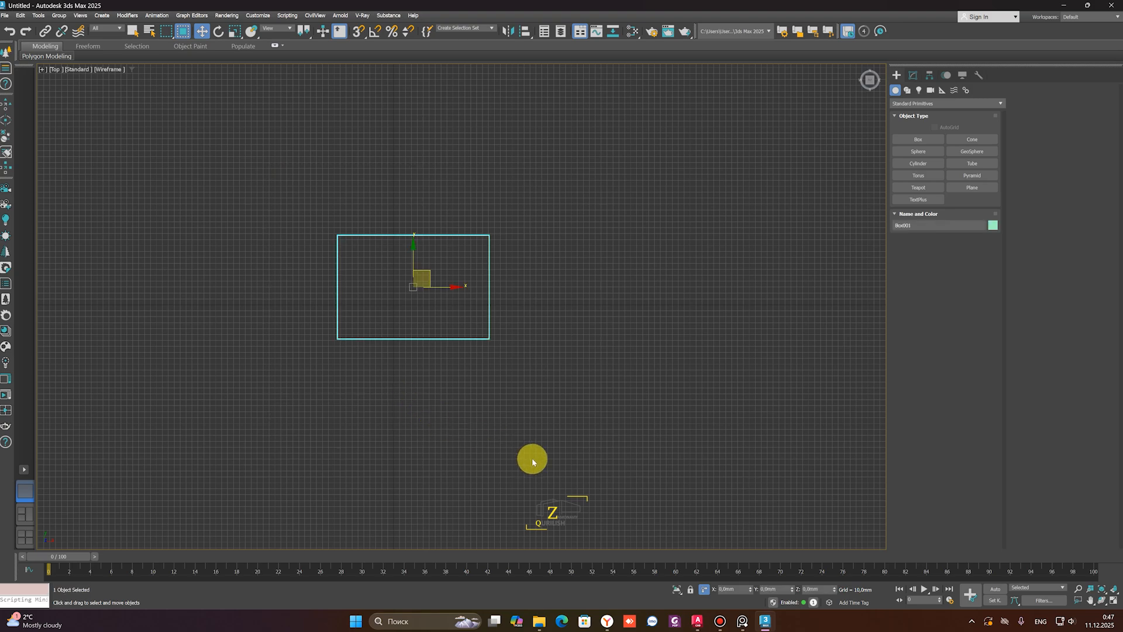
click(539, 363)
drag(536, 171, 278, 381)
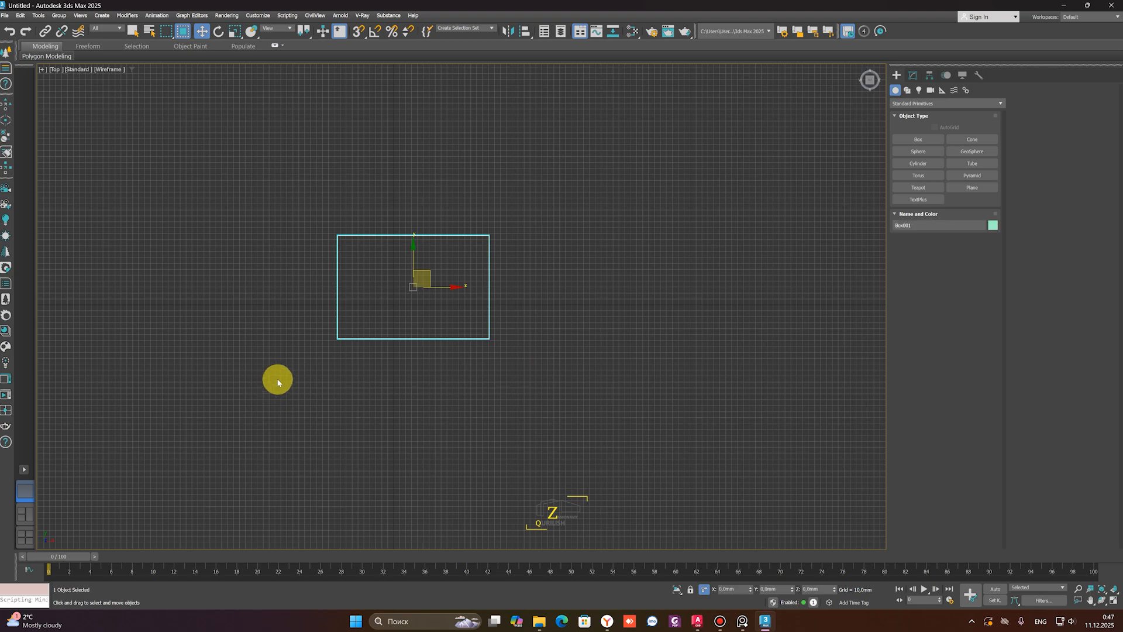
Set the autobackup interval to 5 minutes in the file preferences
click(258, 16)
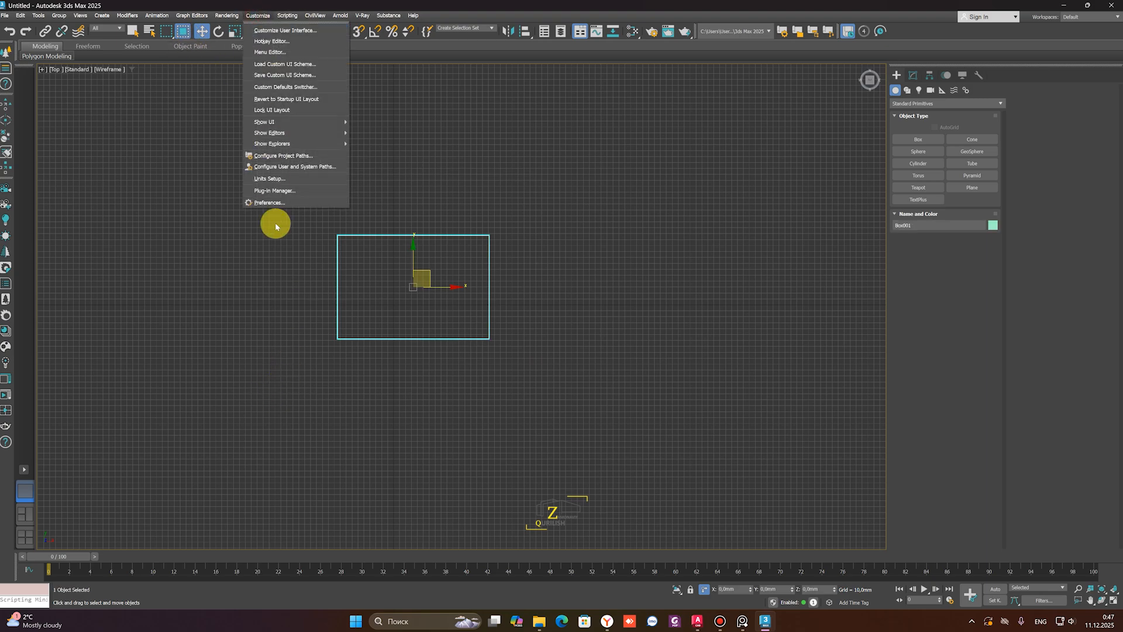
click(272, 203)
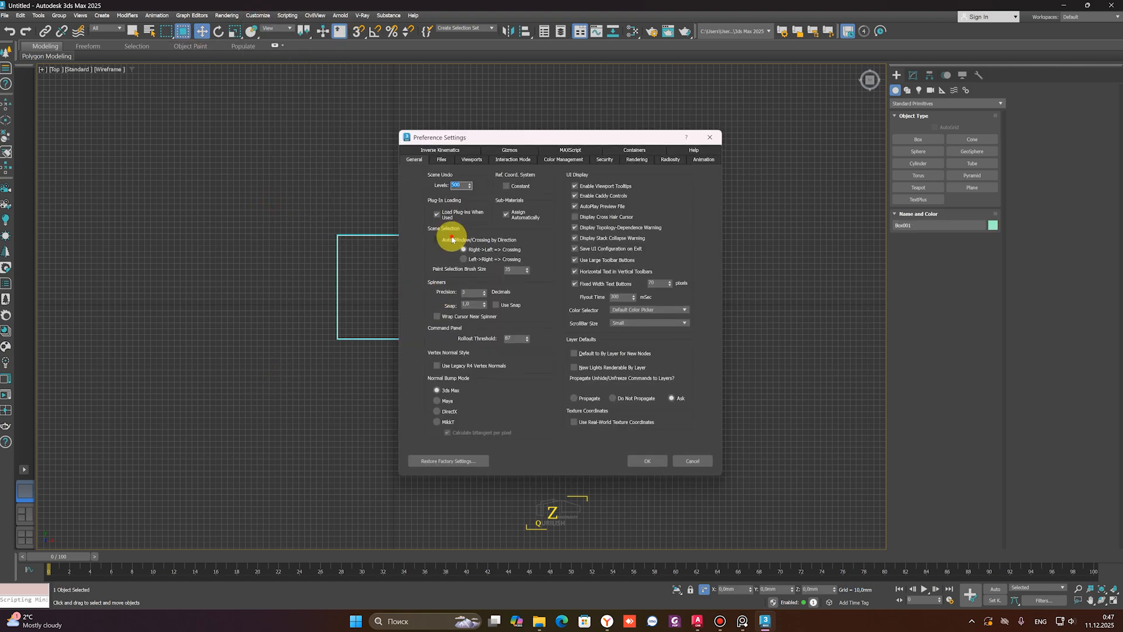
click(441, 159)
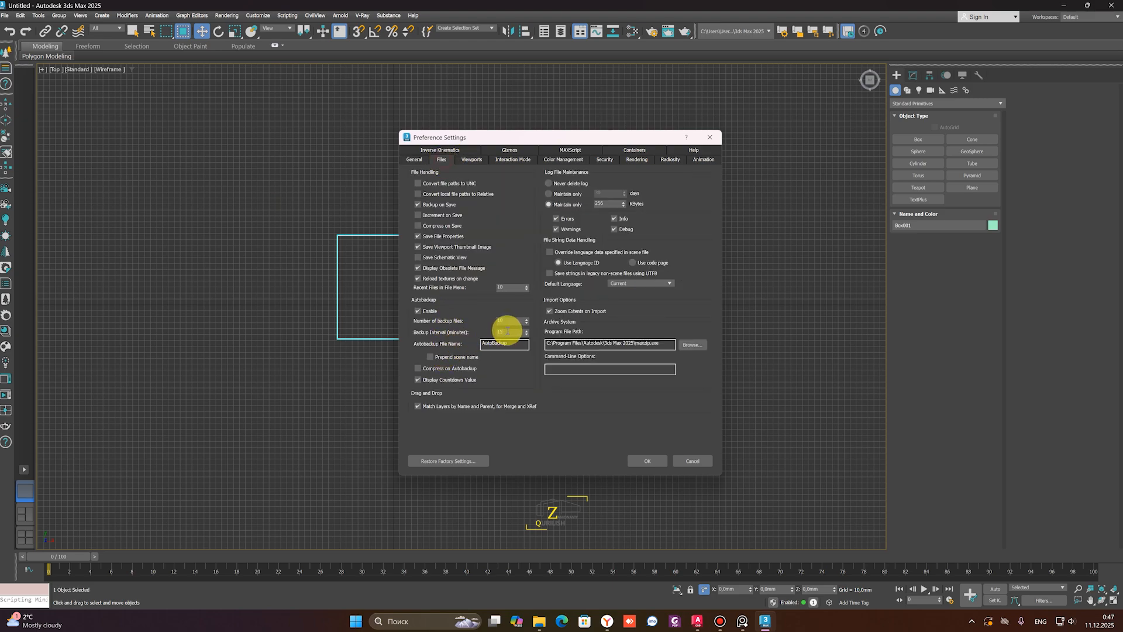
drag(507, 331, 492, 334)
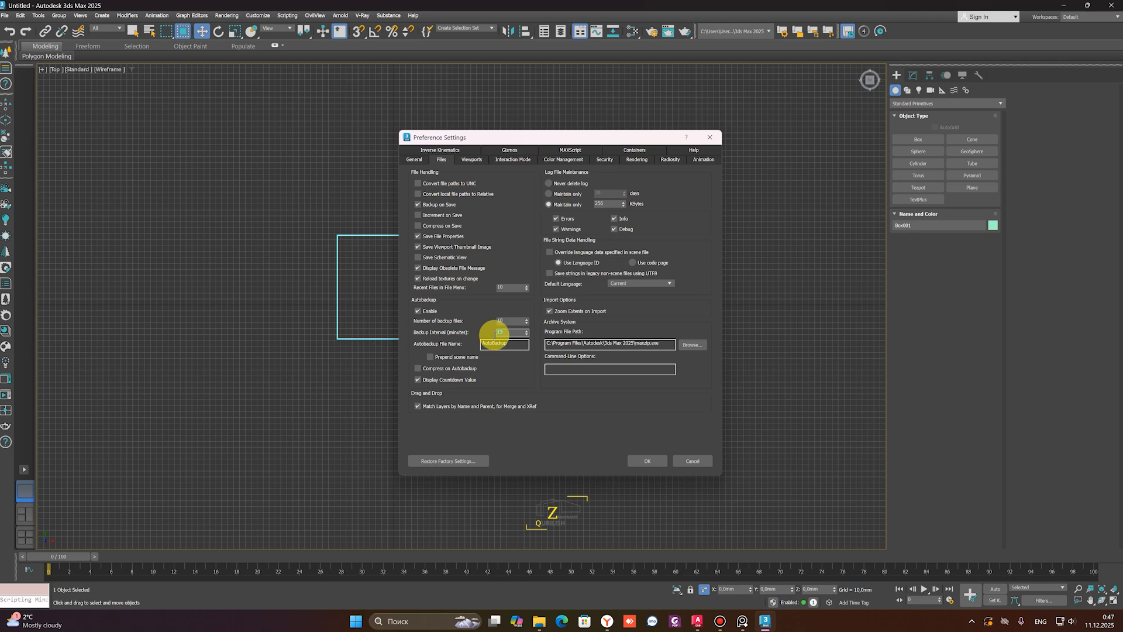
text(5)
click(656, 461)
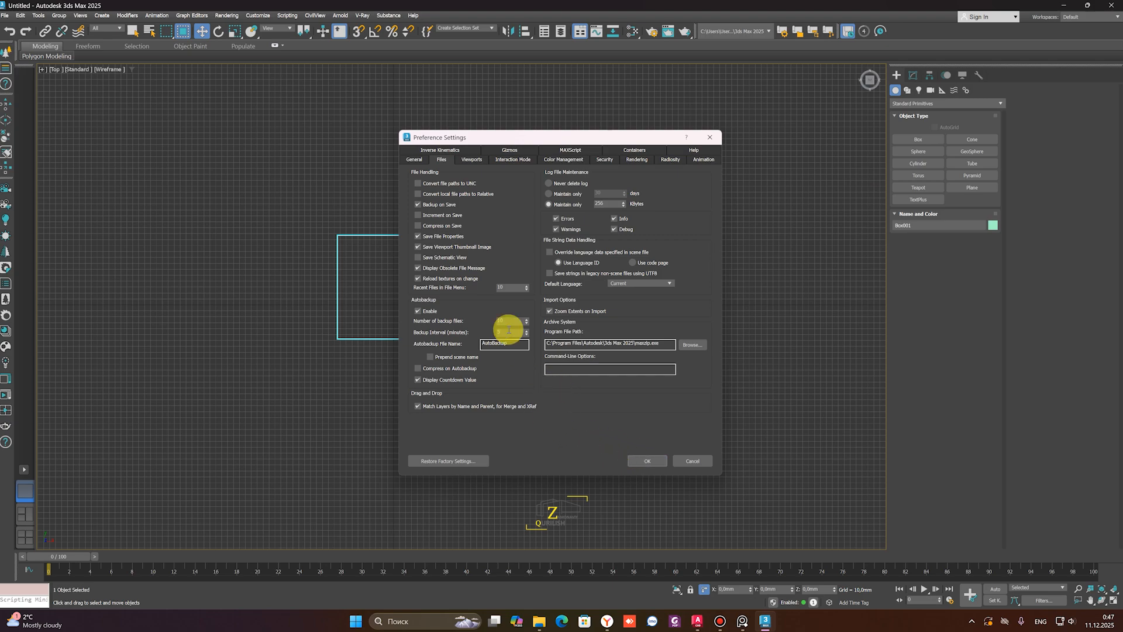
Review the general preferences and apply the preference settings, and inspect the grid and snap settings
click(414, 159)
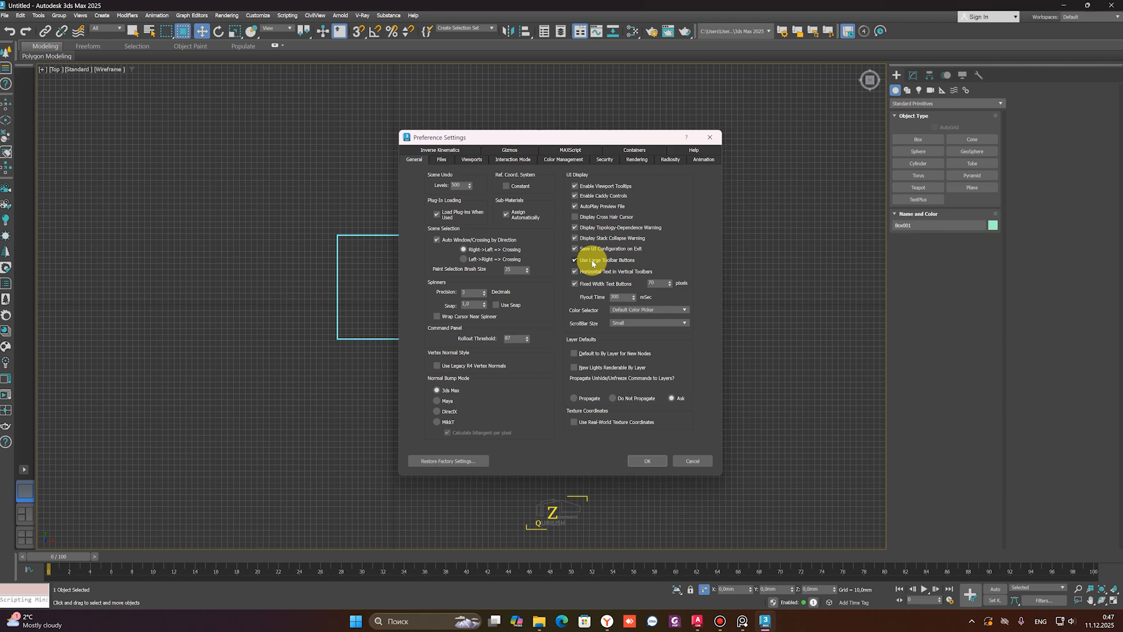
click(647, 460)
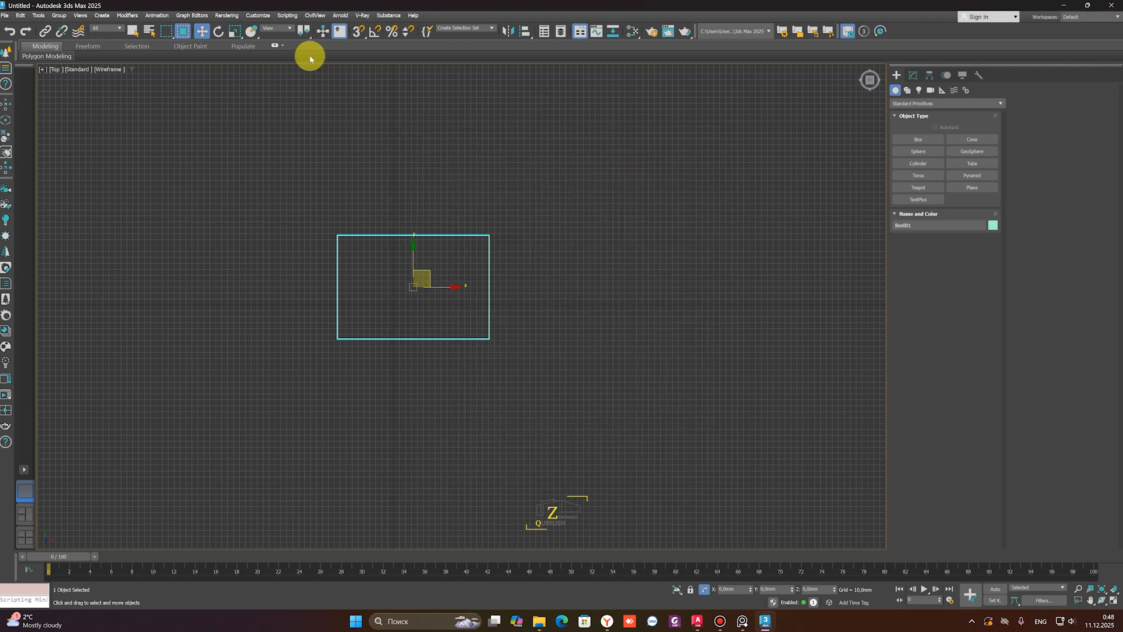
right_click(354, 39)
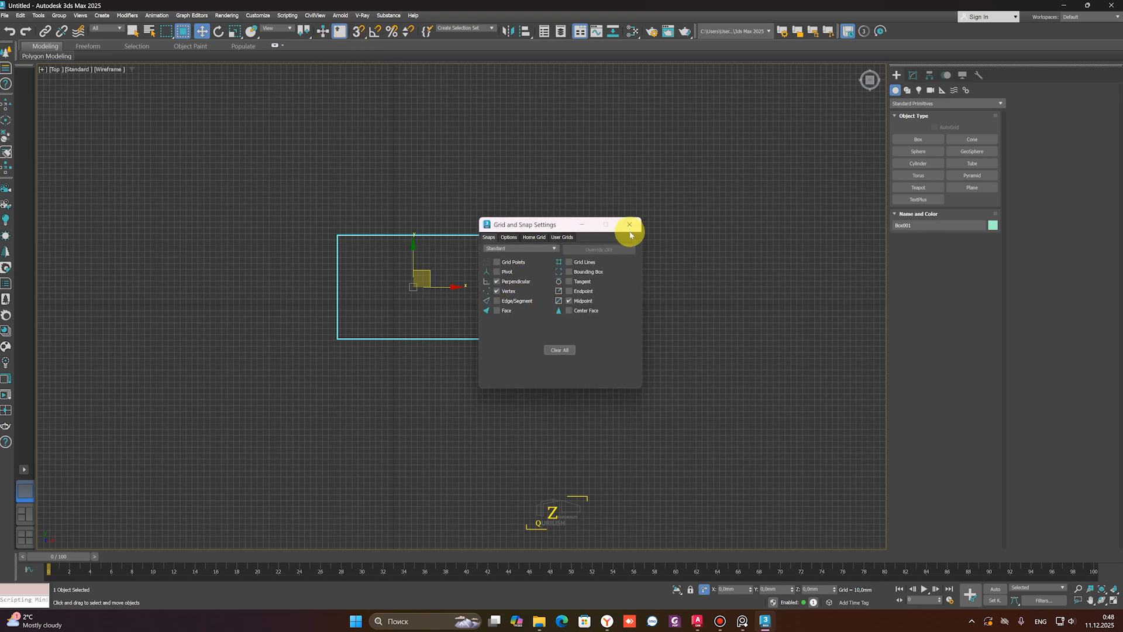
click(629, 224)
Select the box with a region around it and delete it from the scene
drag(519, 176, 511, 334)
drag(261, 206, 598, 408)
key(Delete)
scroll(466, 284, down, 4)
middle_drag(466, 284, 485, 358)
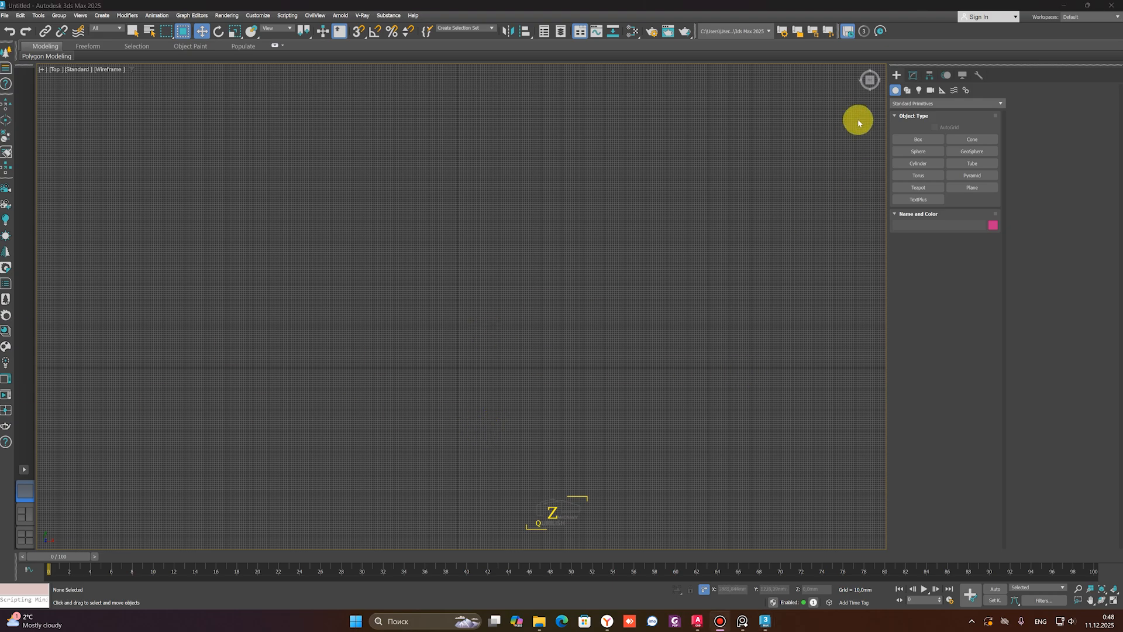
Create a new standard primitive box around the grid origin in the Top view
click(912, 76)
click(896, 75)
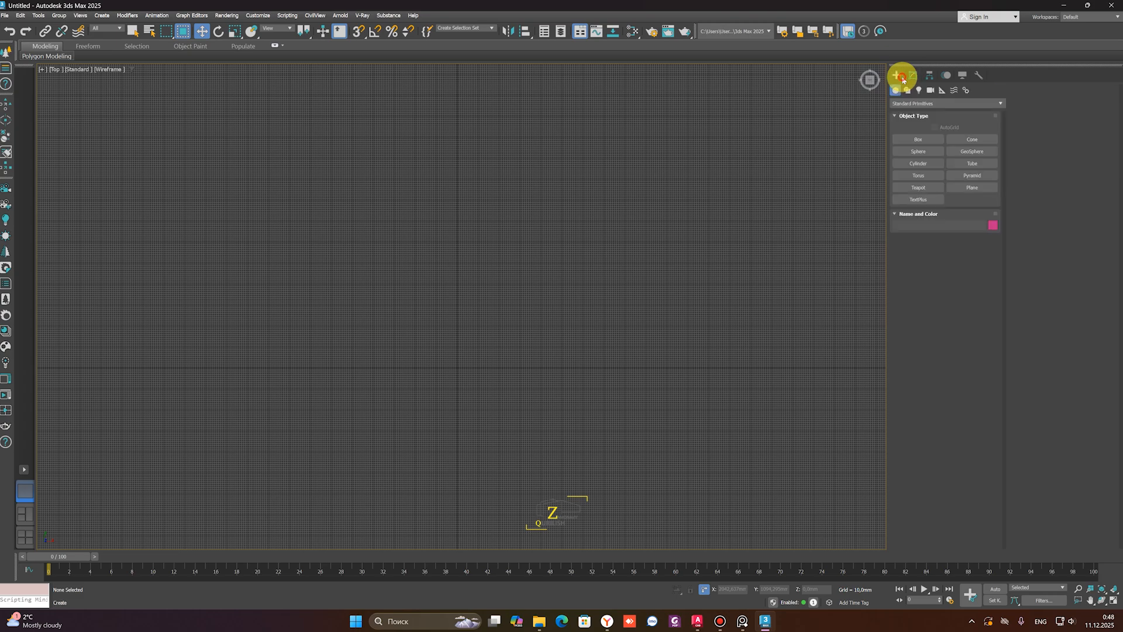
click(923, 139)
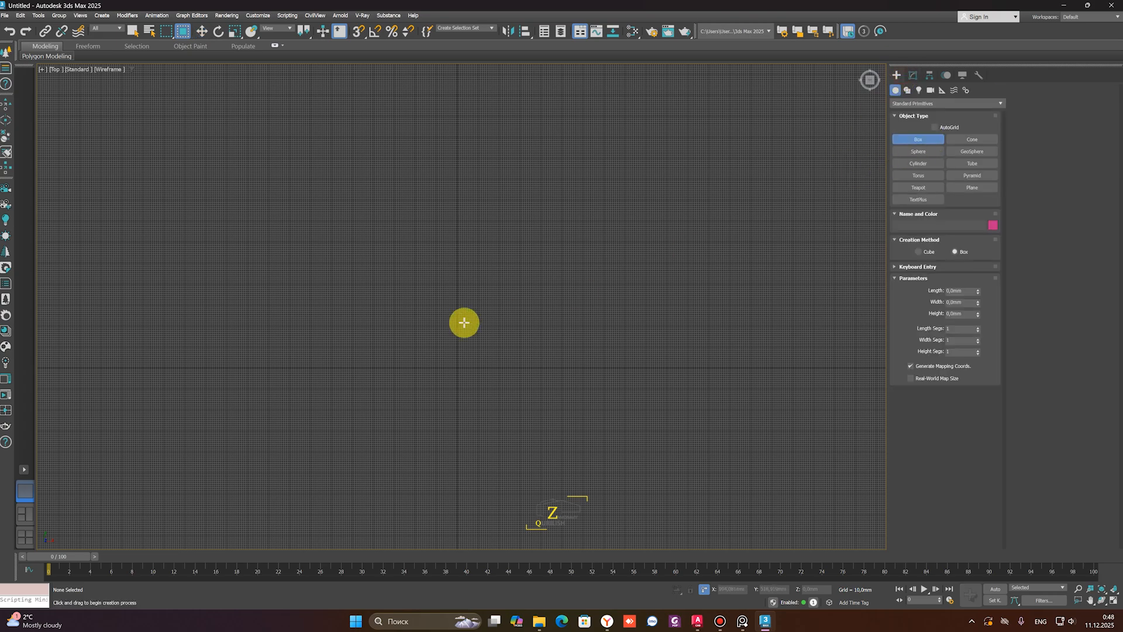
drag(433, 345, 491, 396)
click(480, 351)
right_click(478, 351)
Orbit to an angled view of the new box, turn on default shading, and reselect the box
alt+middle_drag(446, 396, 466, 360)
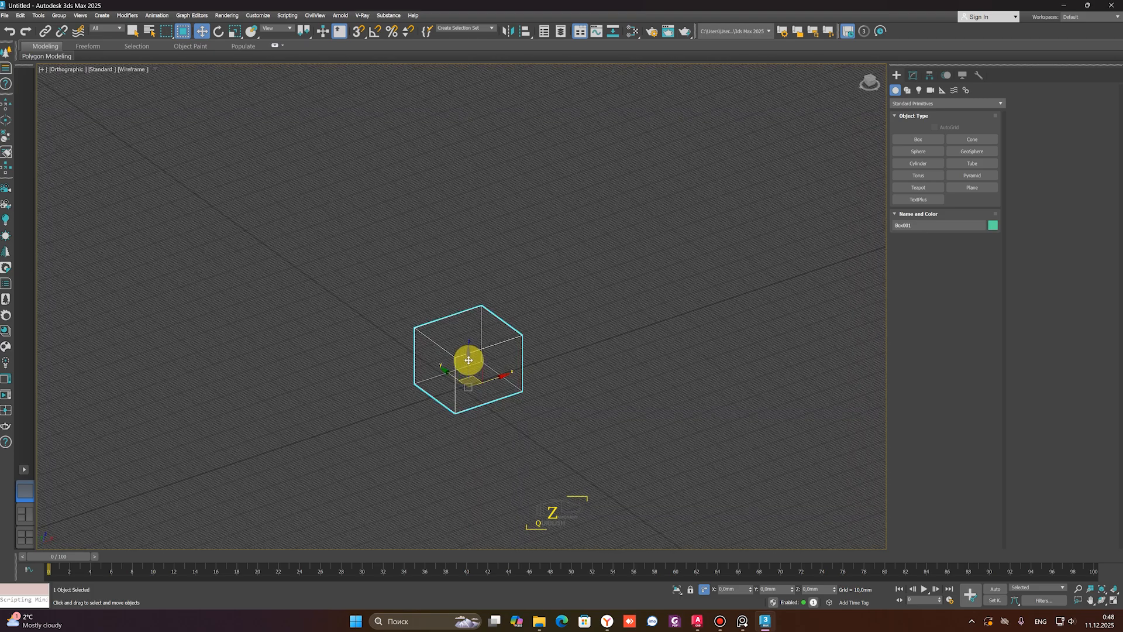
key(F3)
click(551, 309)
click(435, 383)
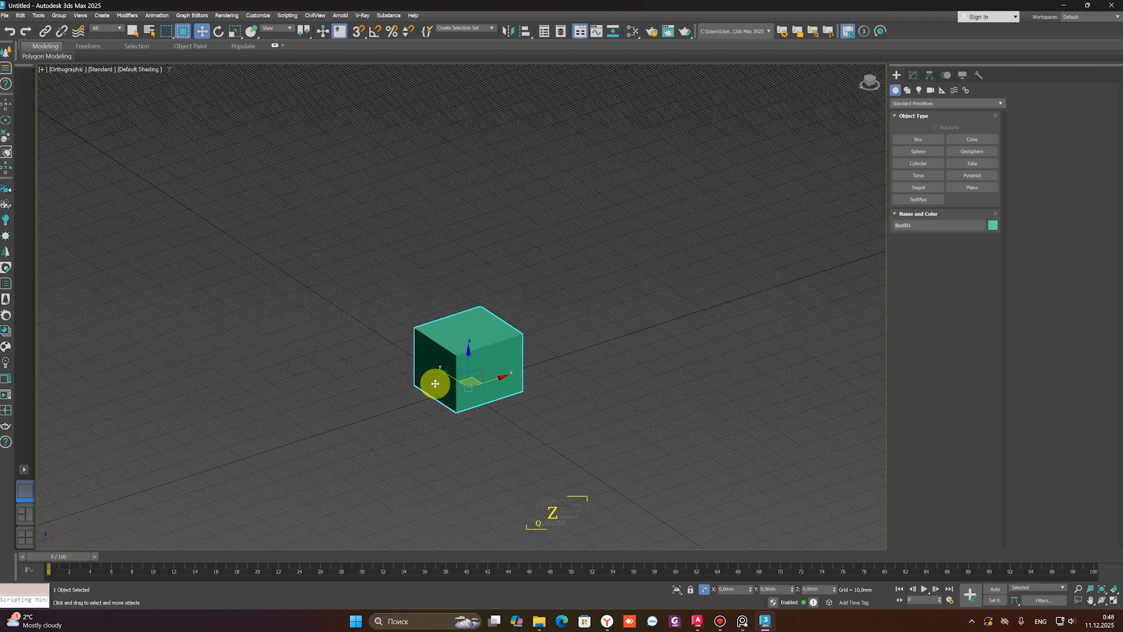
Convert the selected box to an Editable Poly
right_click(443, 338)
click(417, 322)
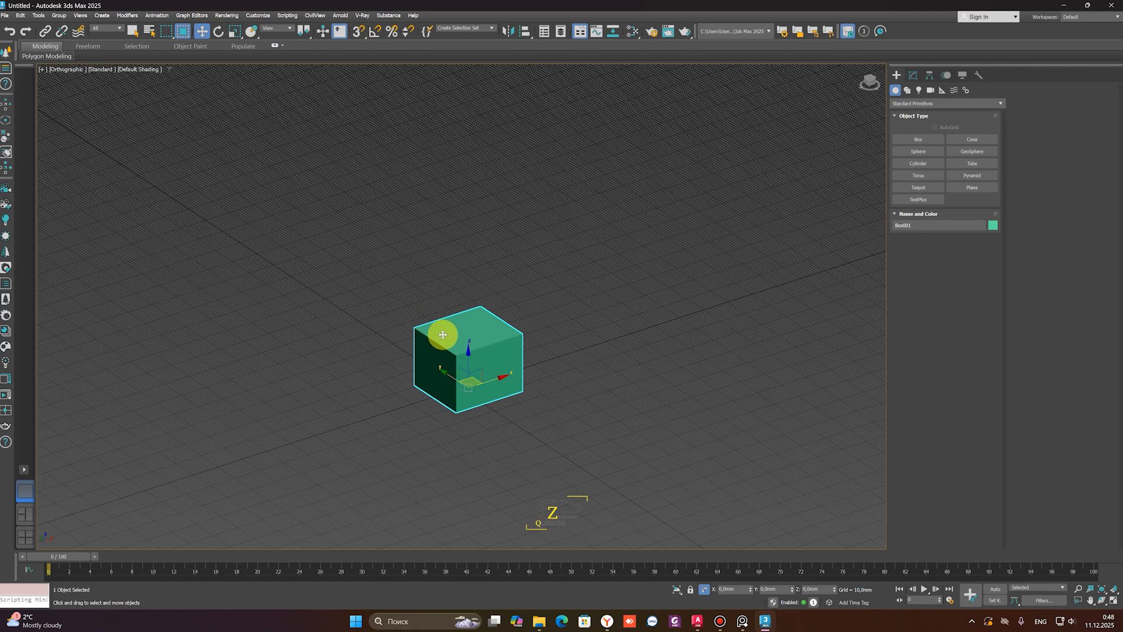
right_click(443, 338)
mouse_move(476, 463)
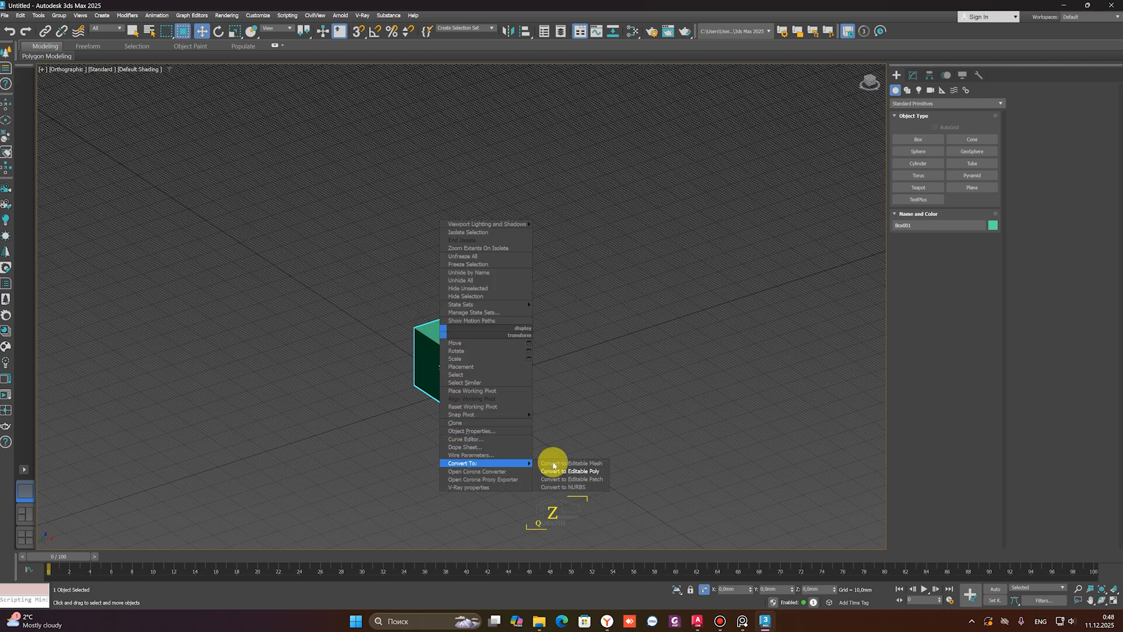
click(589, 472)
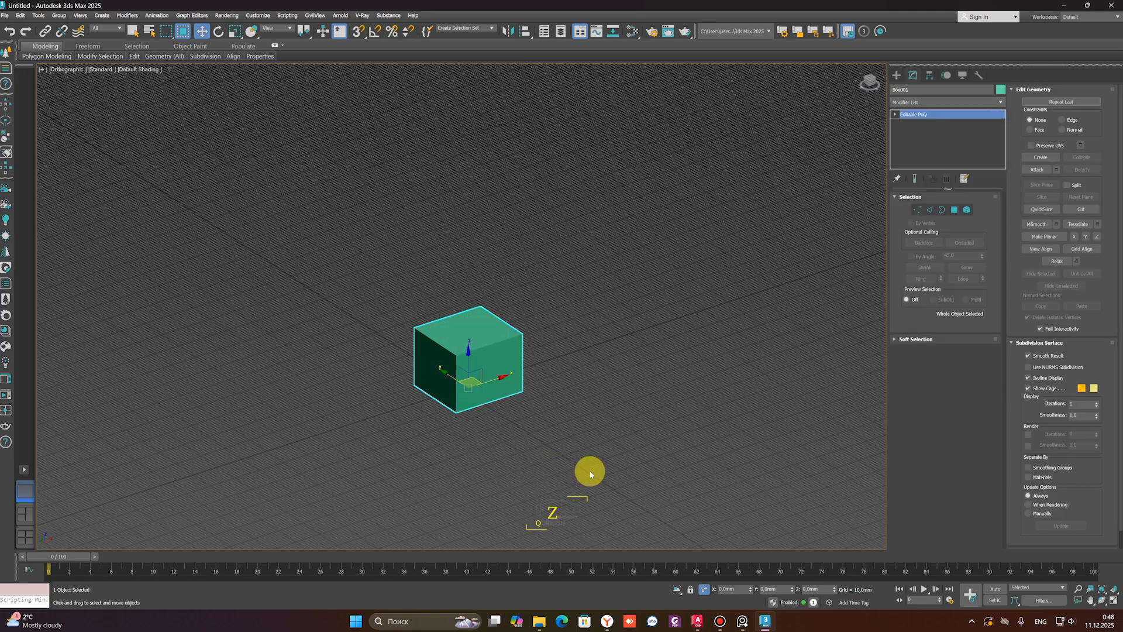
Deselect and reselect the box, and apply the Editable Poly conversion again from its modifier stack
click(610, 333)
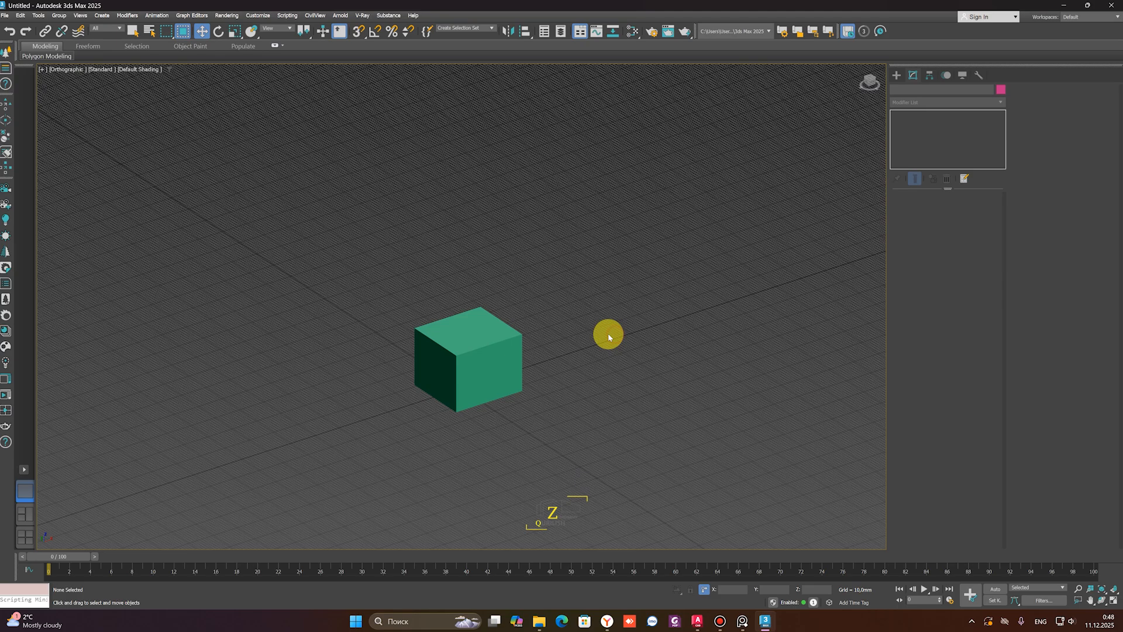
click(494, 333)
click(673, 298)
drag(598, 297, 362, 402)
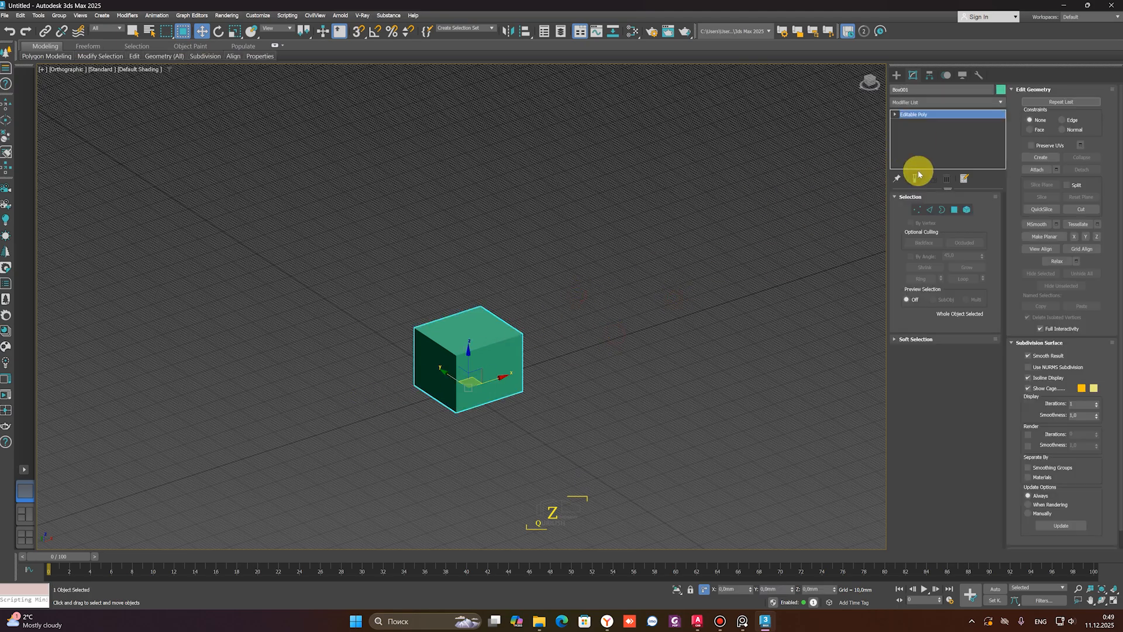
right_click(924, 131)
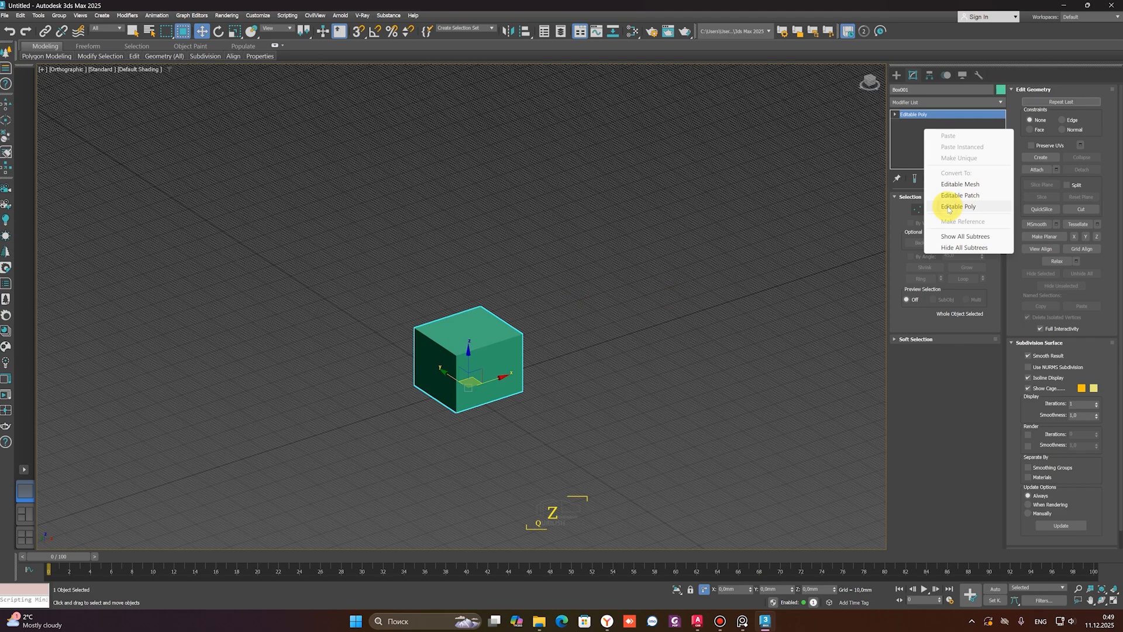
click(949, 207)
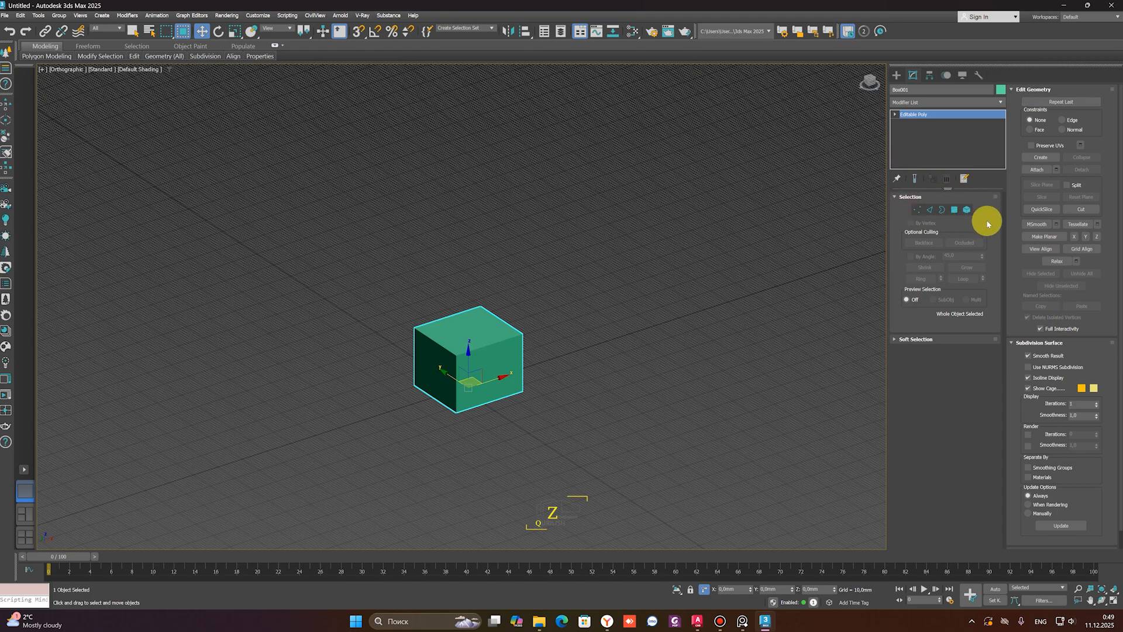
Enter the Vertex sub-object level of the editable poly box
click(917, 209)
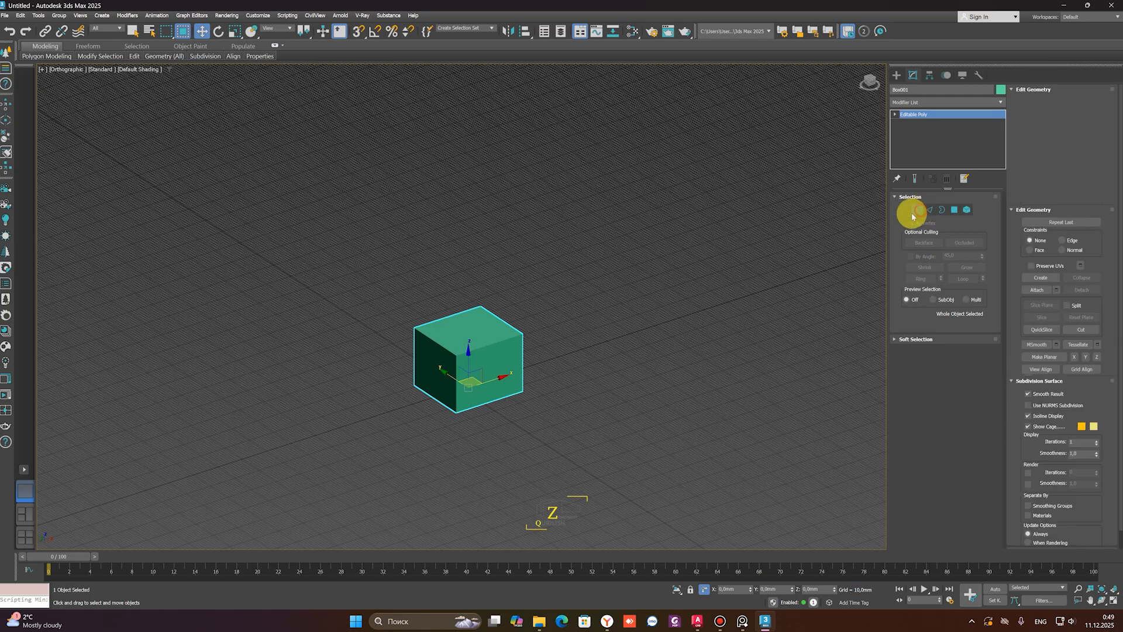
Select a single top corner vertex of the box at Vertex level
scroll(510, 341, up, 3)
drag(581, 301, 503, 373)
scroll(511, 350, down, 1)
alt+middle_drag(511, 347, 563, 331)
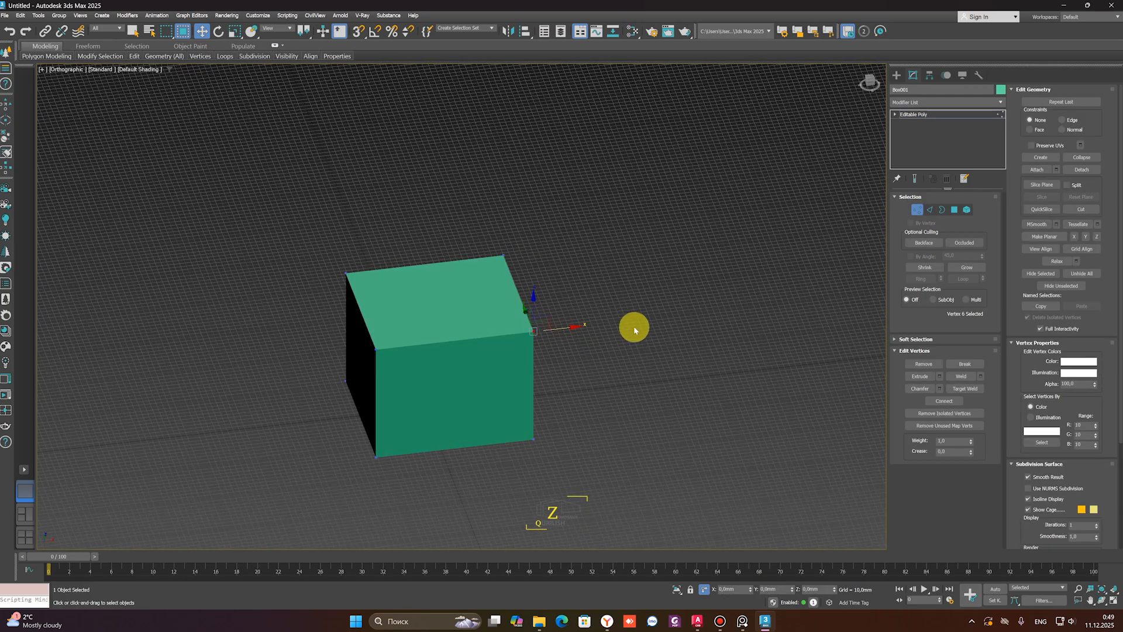
At Edge level in wireframe display, select one top edge of the box, followed by the adjoining top edge
click(929, 210)
scroll(491, 327, up, 2)
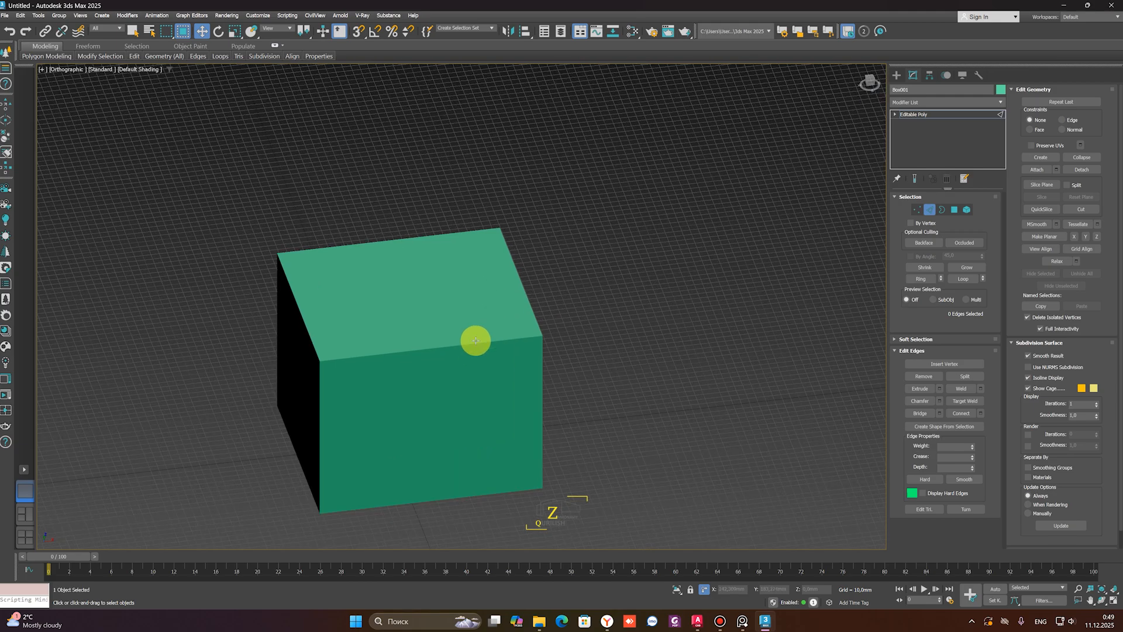
key(F3)
click(470, 348)
alt+middle_drag(468, 343, 421, 368)
scroll(445, 370, up, 3)
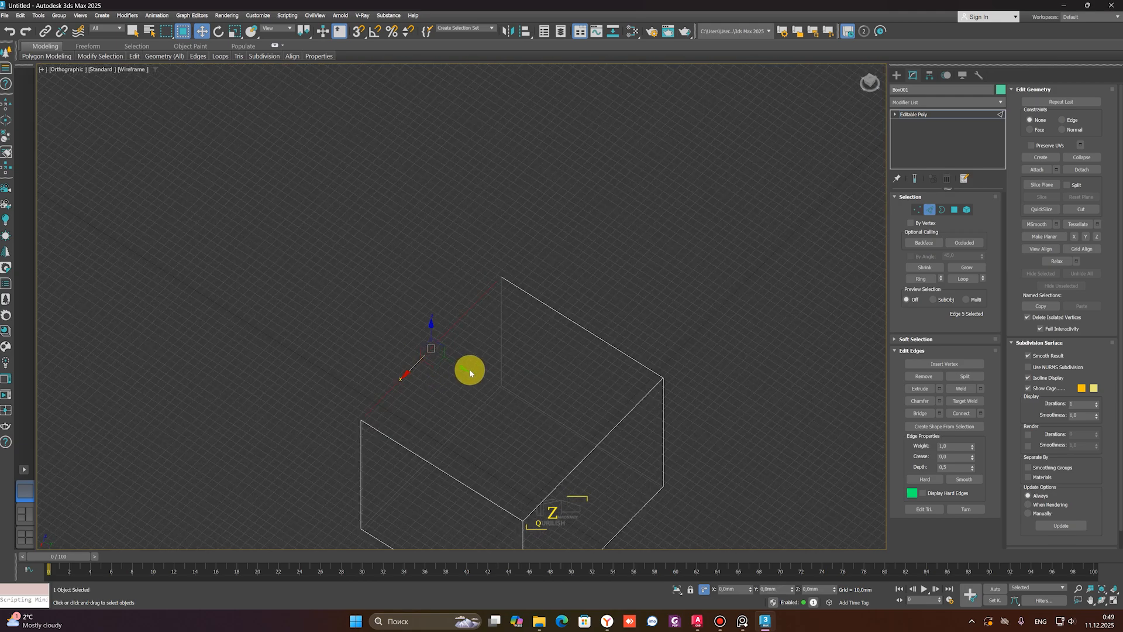
drag(455, 363, 337, 318)
alt+middle_drag(528, 344, 570, 317)
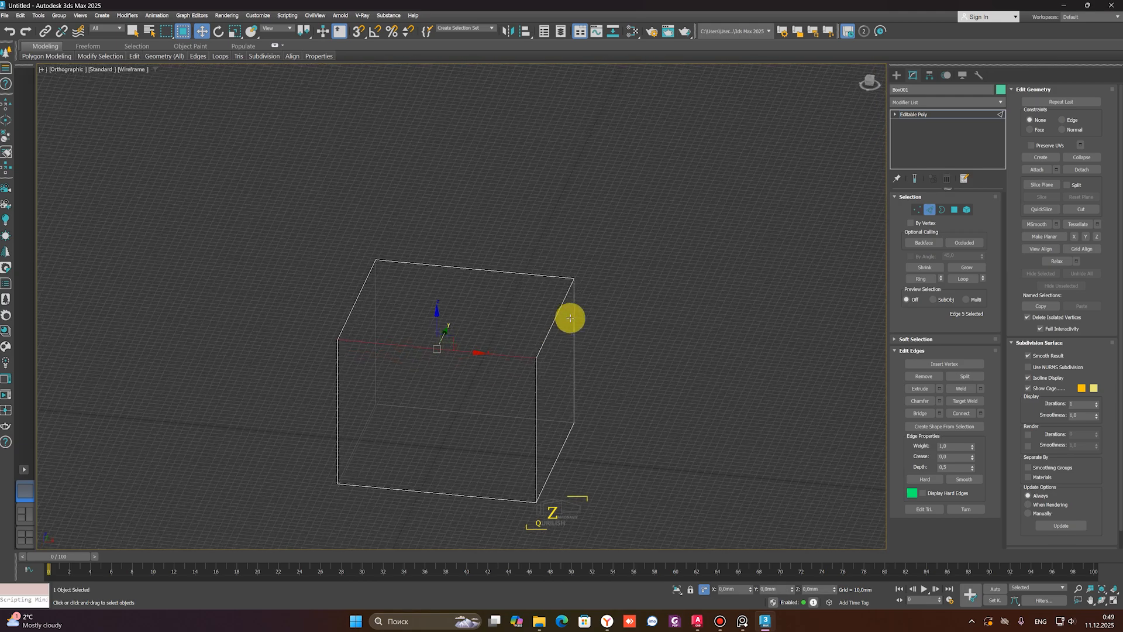
click(555, 318)
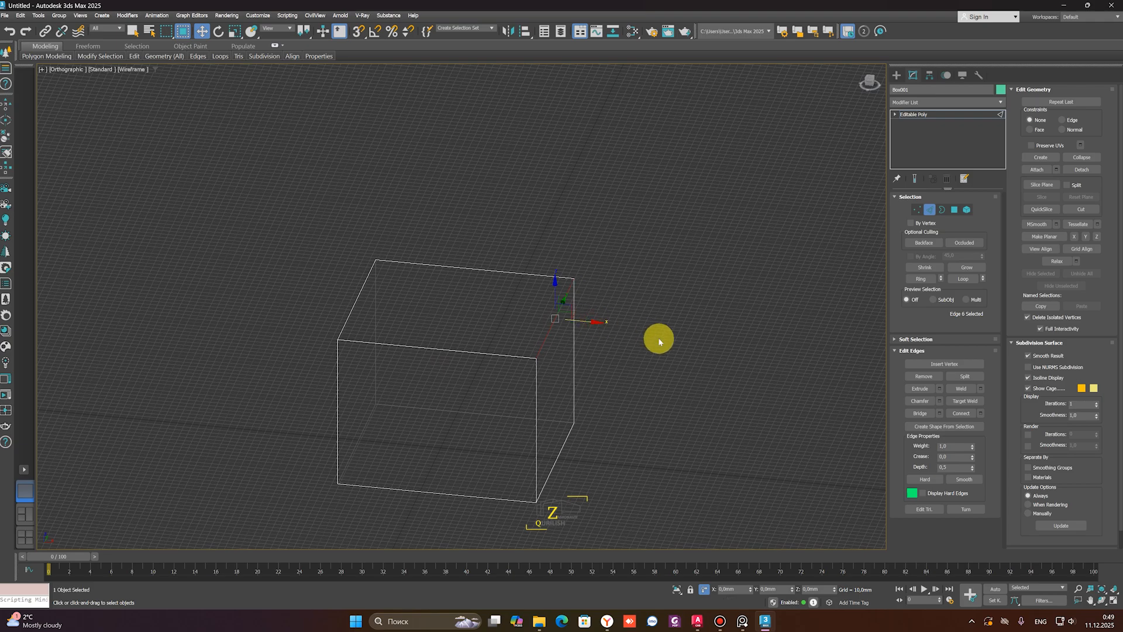
Look at Border level on the closed box, then delete the box's top polygon at Polygon level
click(943, 211)
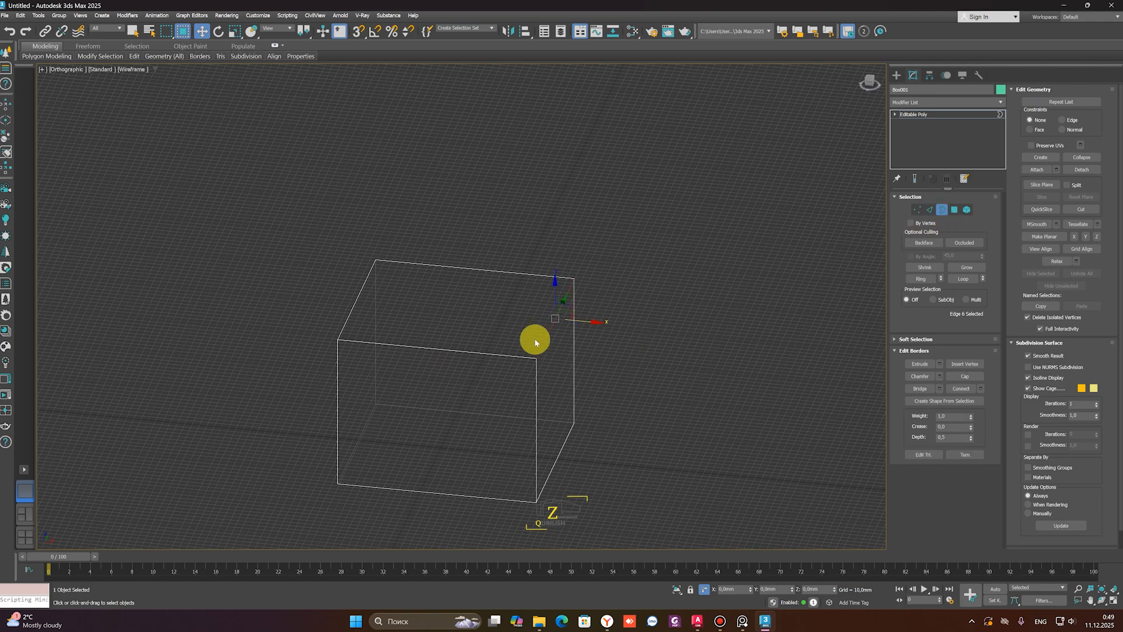
middle_drag(525, 295, 583, 276)
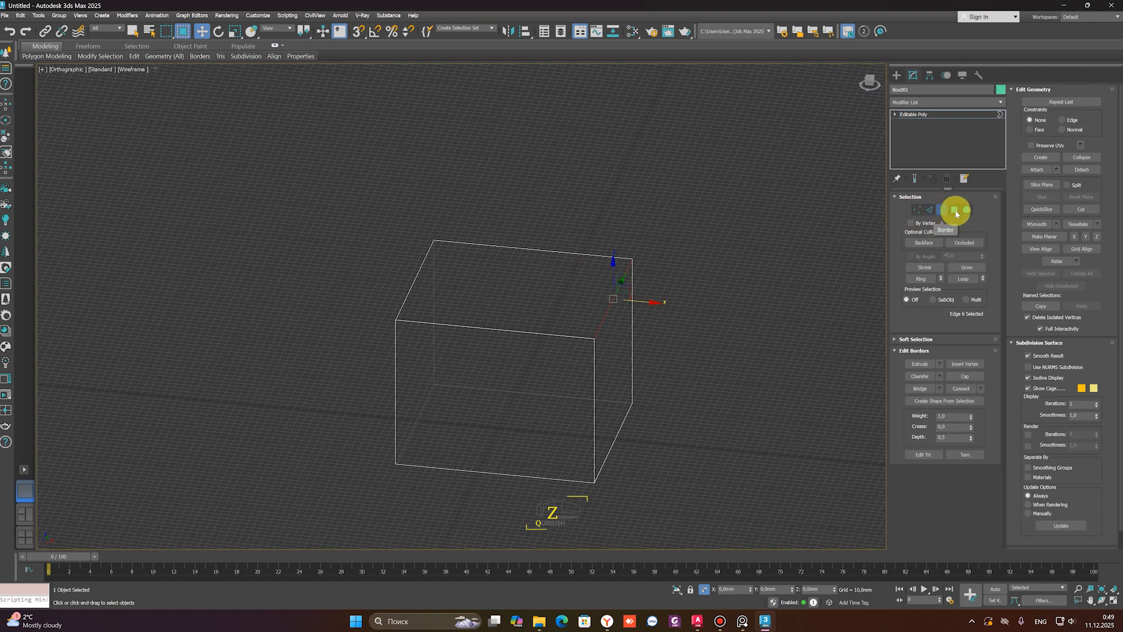
click(955, 211)
click(515, 302)
key(Delete)
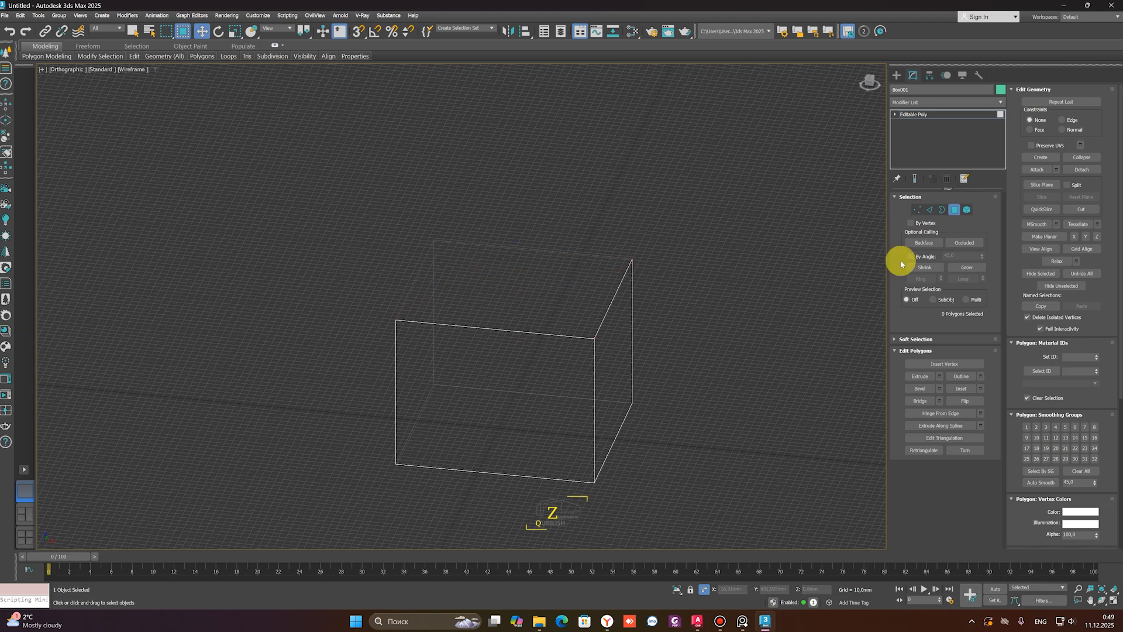
In shaded display, select the open border around the missing top face, then restore that face
click(942, 210)
key(F3)
click(593, 252)
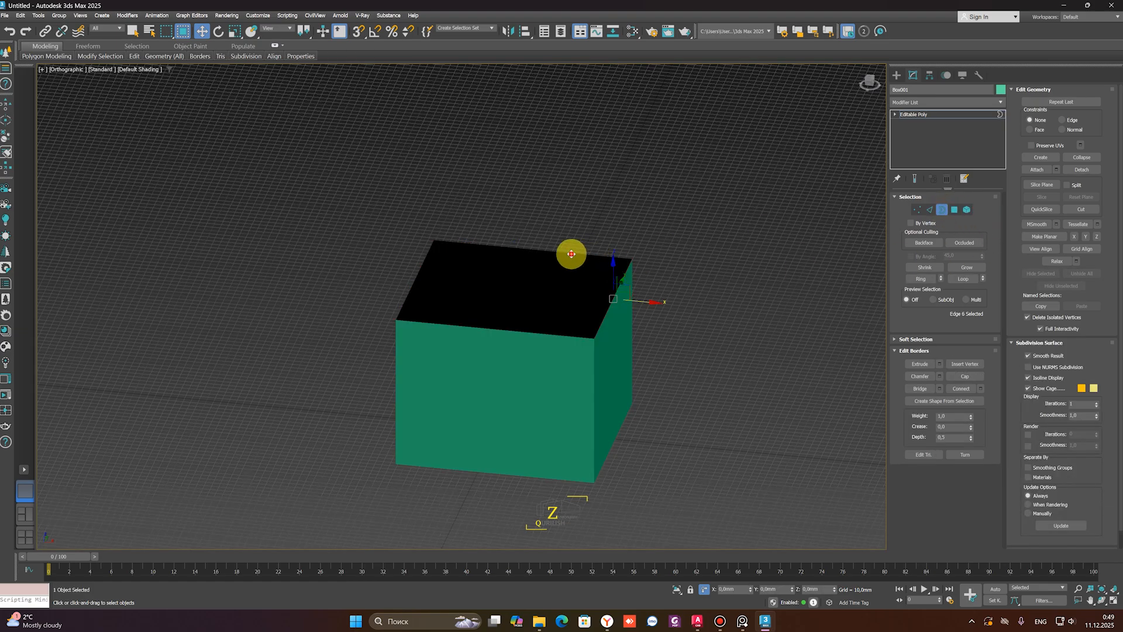
click(571, 254)
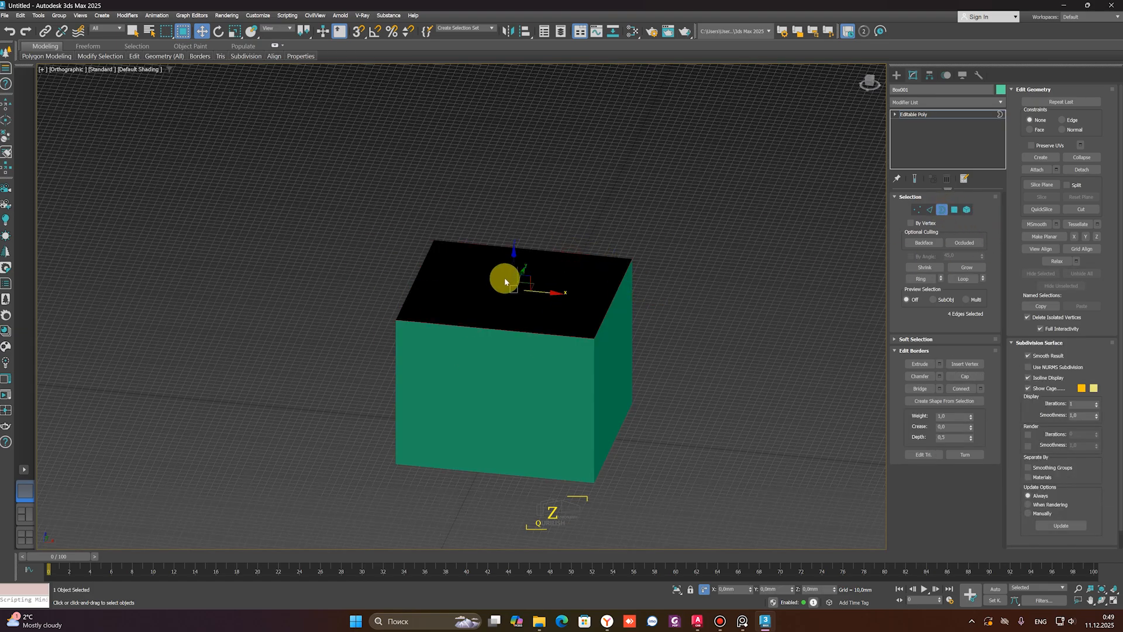
scroll(471, 327, up, 4)
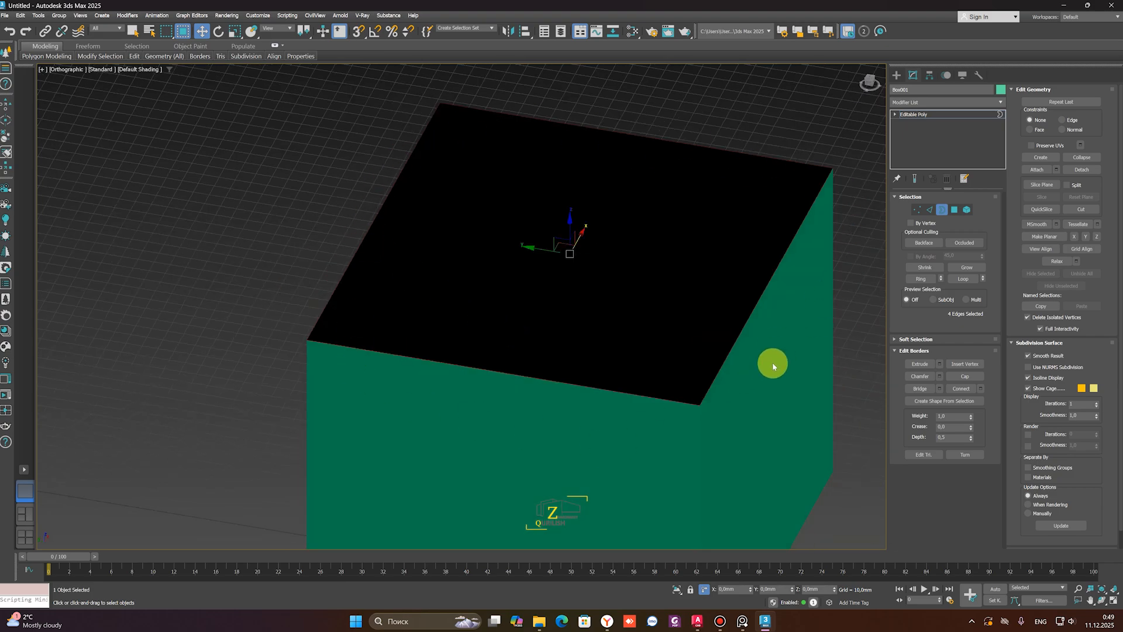
middle_drag(720, 253, 672, 264)
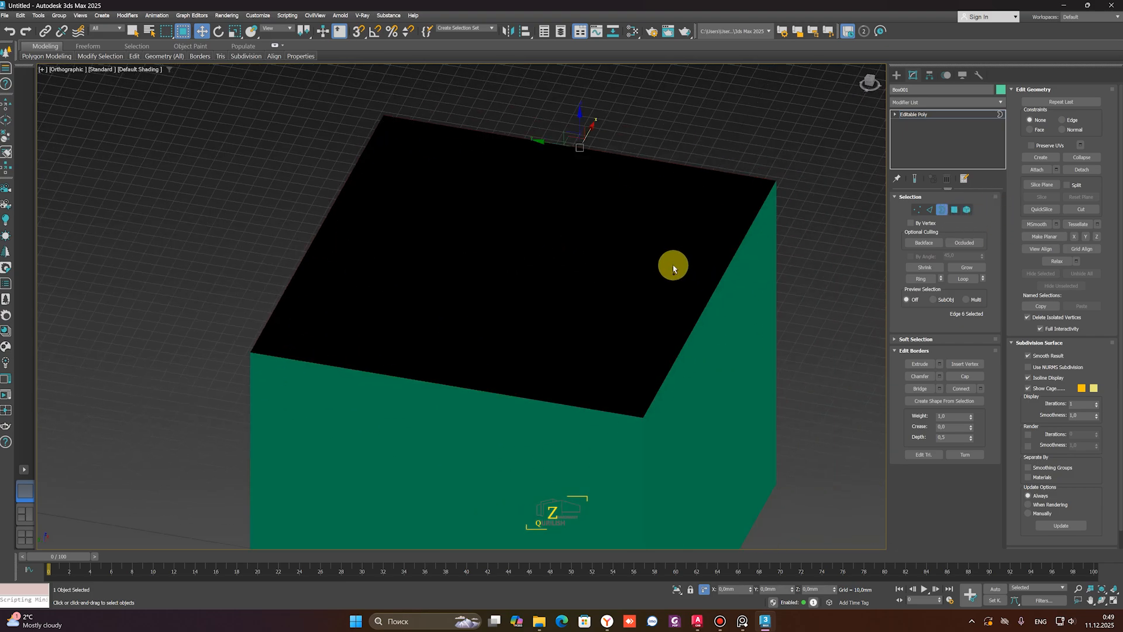
key(alt+p)
At Polygon level, select individual side faces of the box one after another
click(953, 210)
alt+middle_drag(743, 358, 647, 339)
click(613, 363)
scroll(682, 366, down, 4)
click(649, 337)
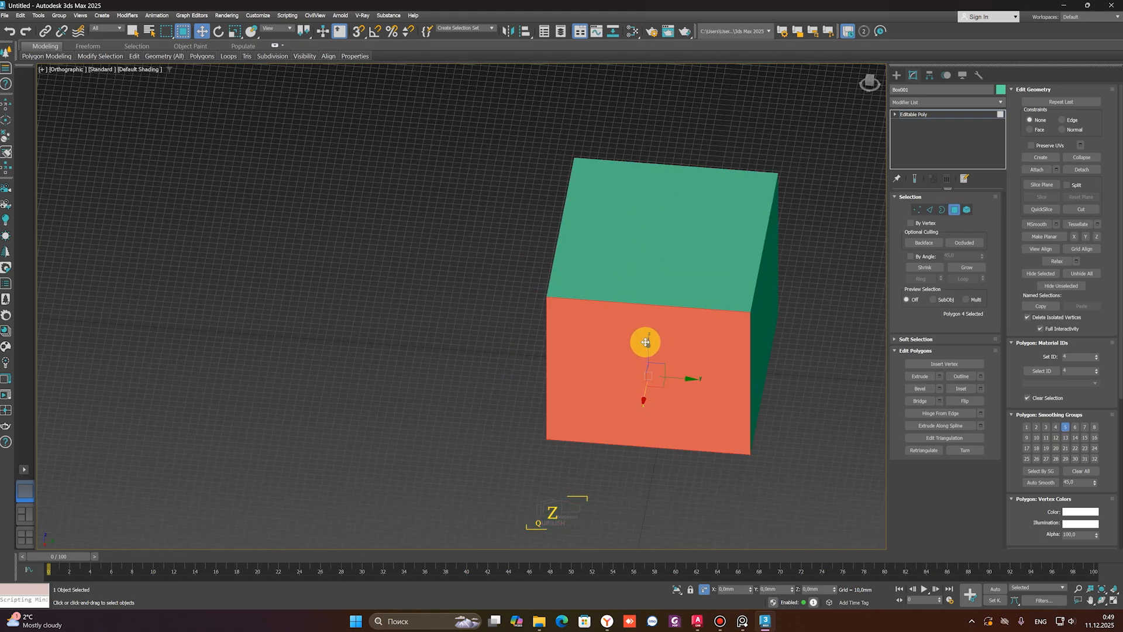
alt+middle_drag(704, 346, 640, 327)
click(772, 353)
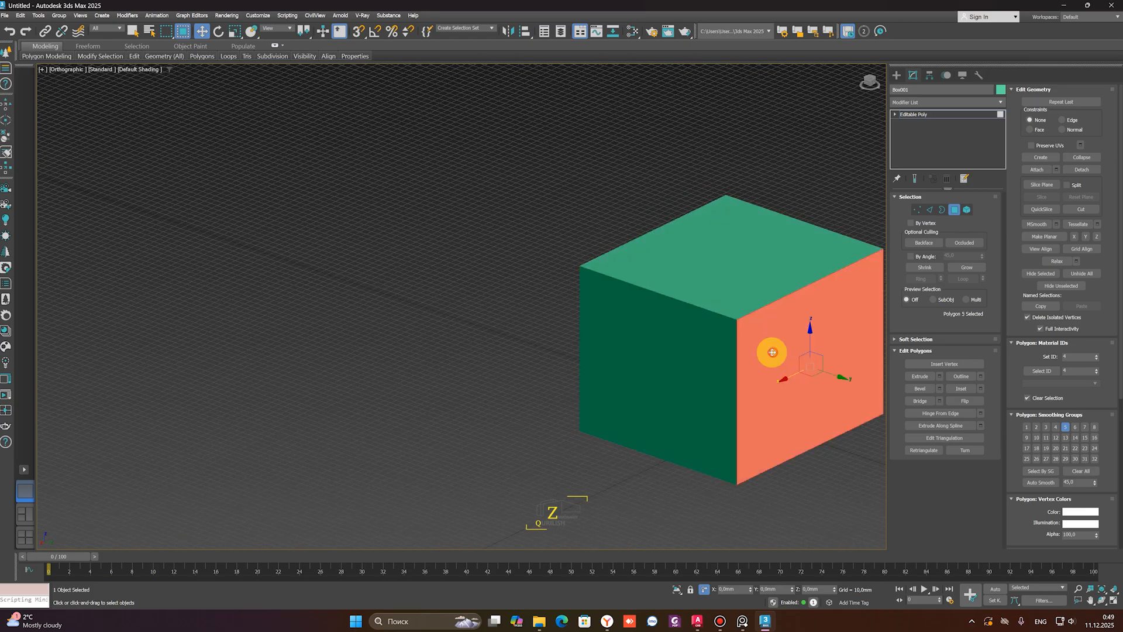
scroll(729, 353, down, 3)
alt+middle_drag(785, 352, 749, 322)
Select the whole box at Element level, clear the selection, and select the element again
click(966, 210)
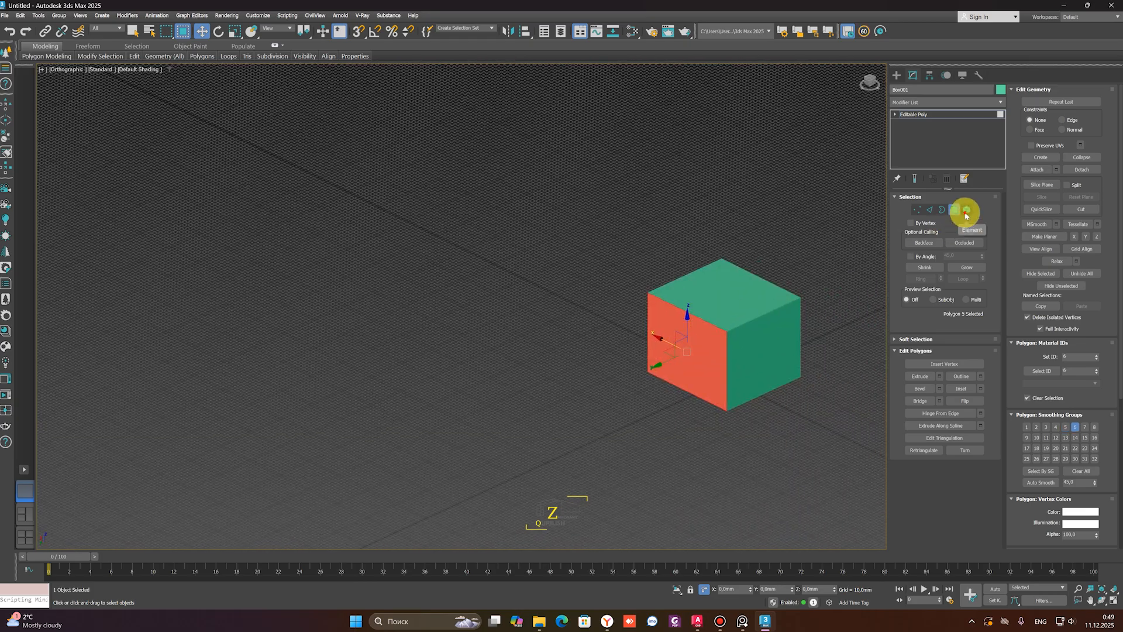
click(743, 304)
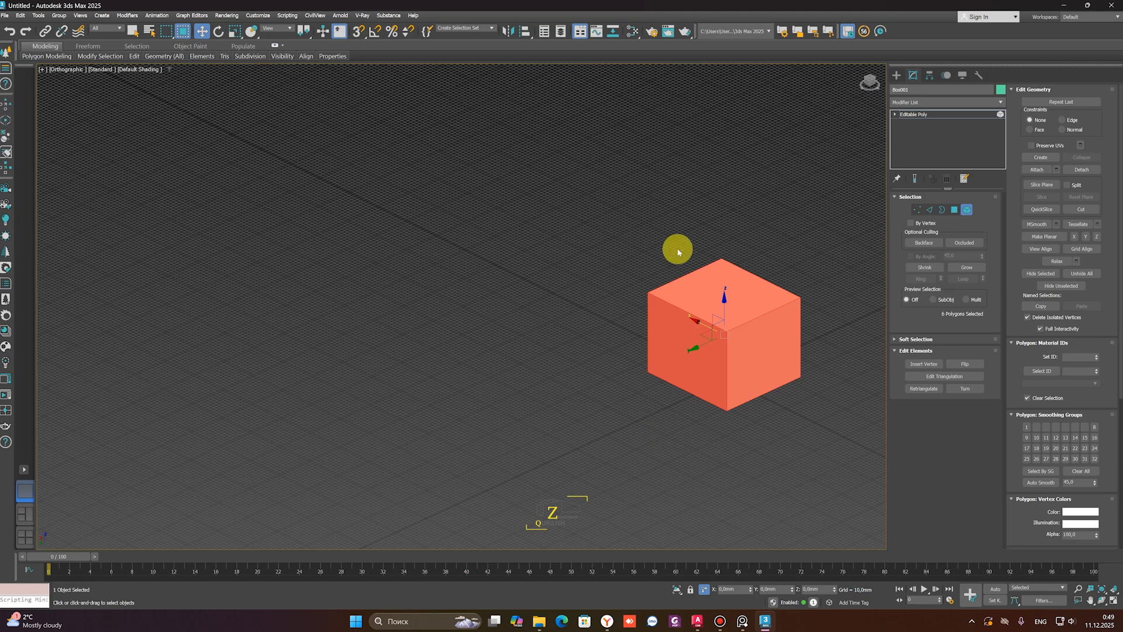
click(639, 262)
click(762, 293)
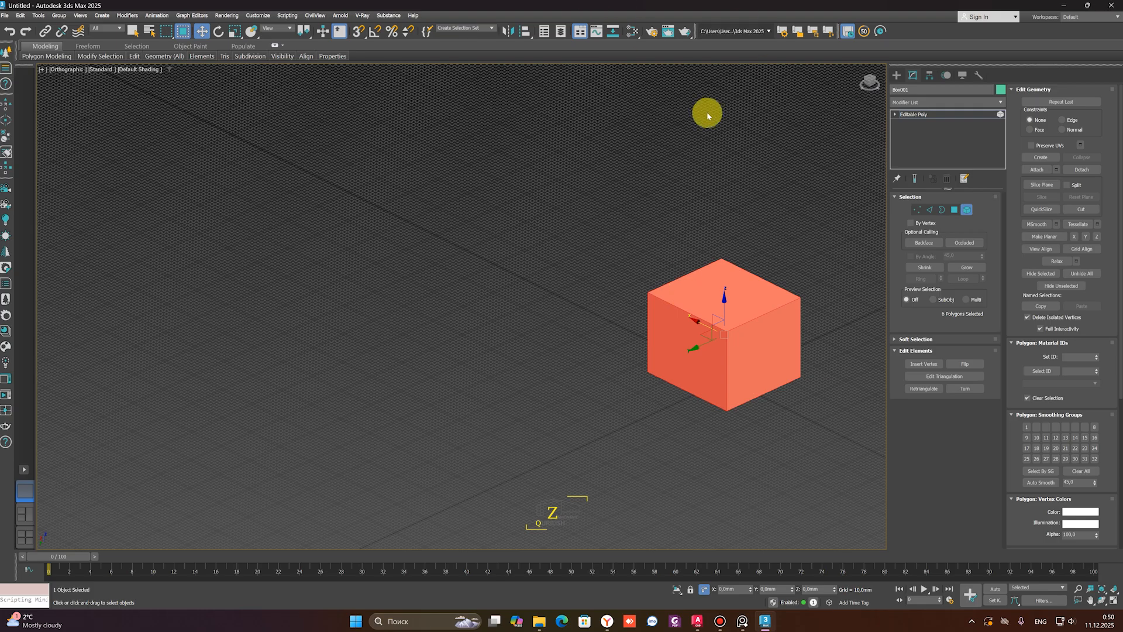
Go through the Vertex, Edge, Border, Polygon and Element levels in order, then clear the element selection
alt+middle_drag(710, 113, 797, 237)
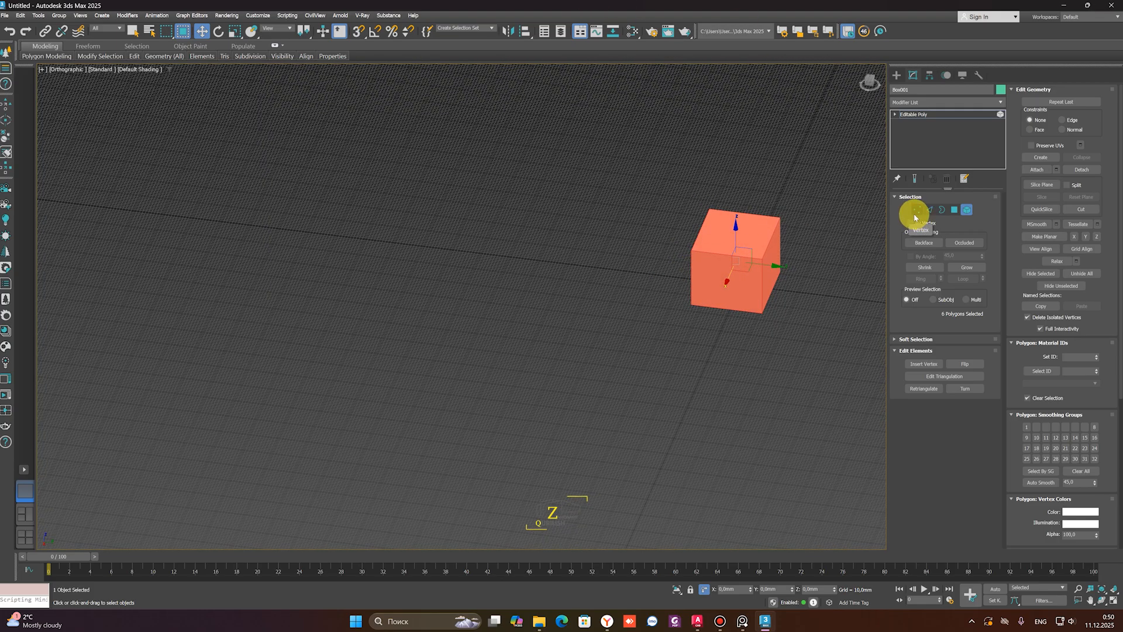
key(1)
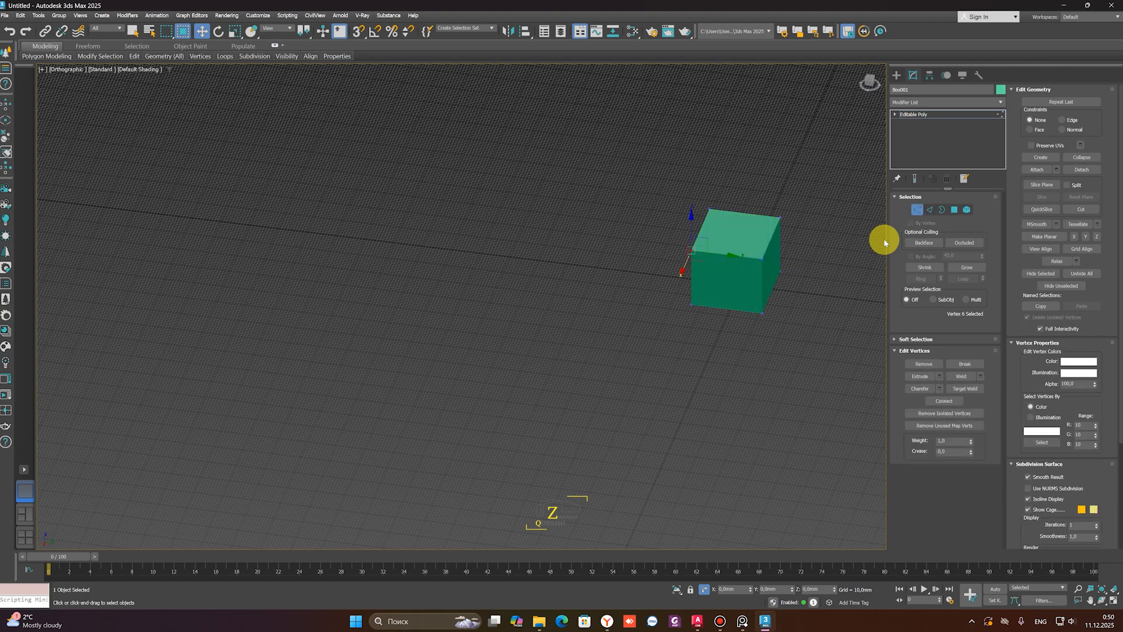
click(931, 211)
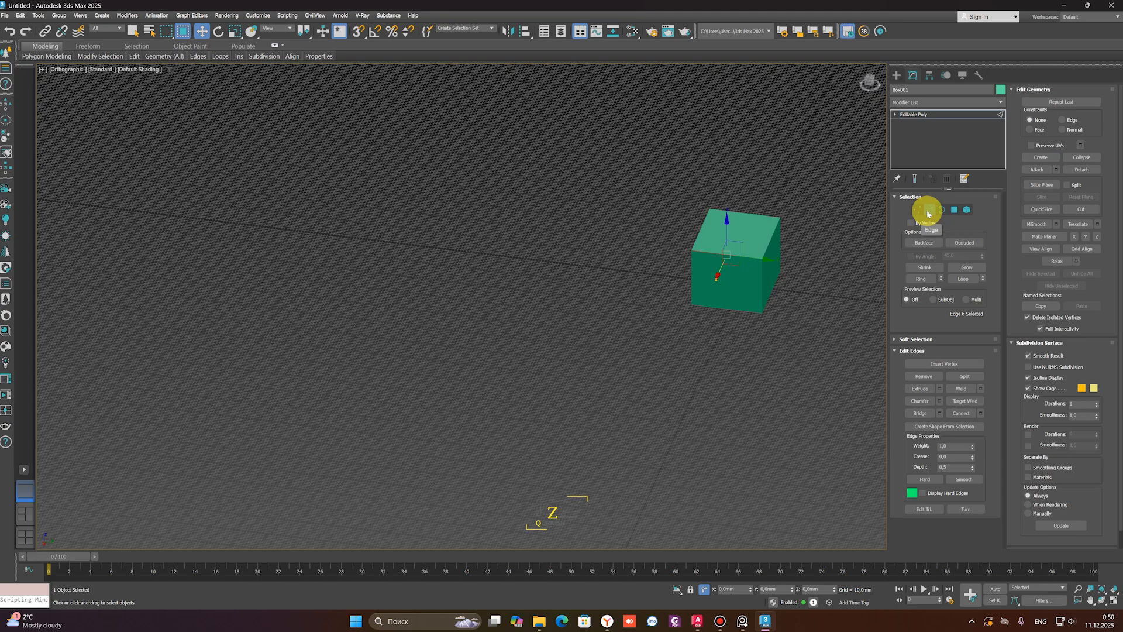
key(3)
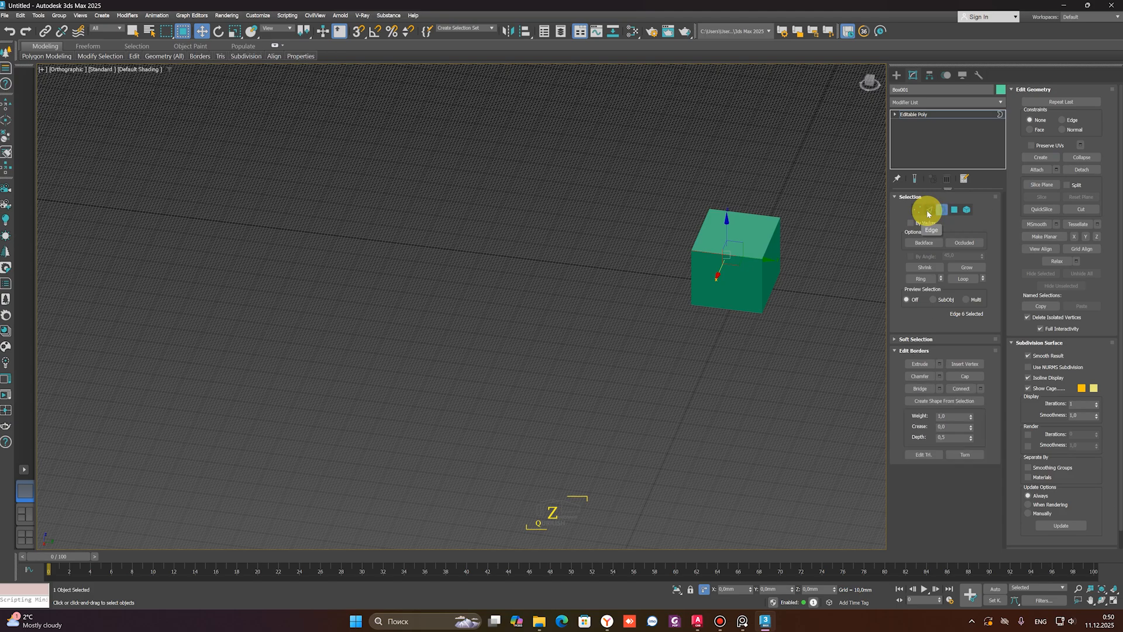
click(959, 214)
click(967, 211)
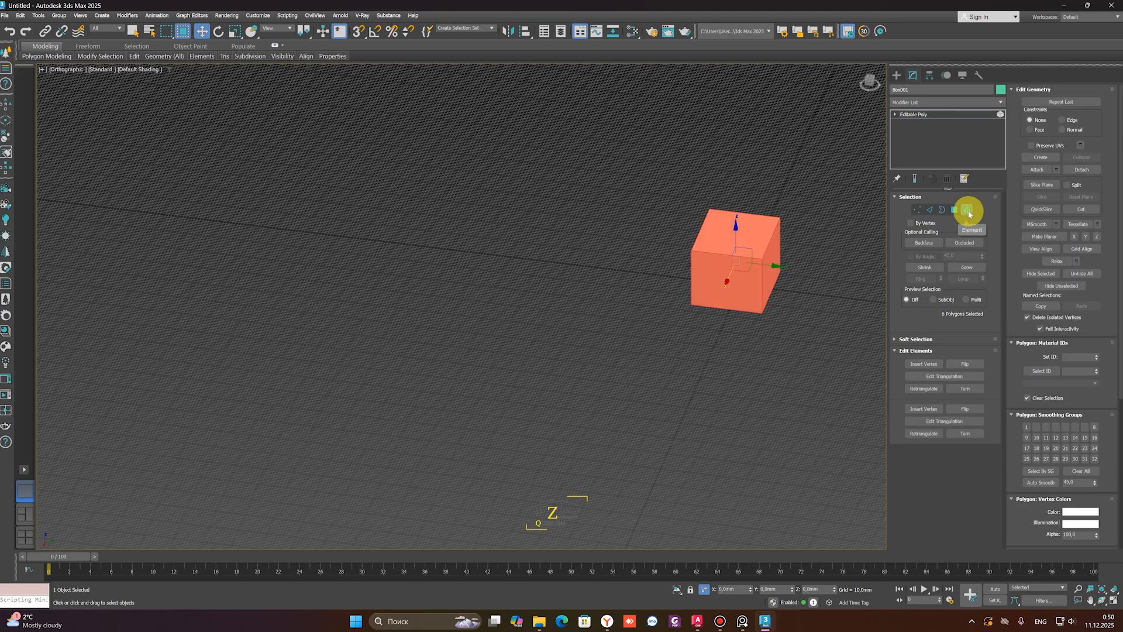
click(708, 344)
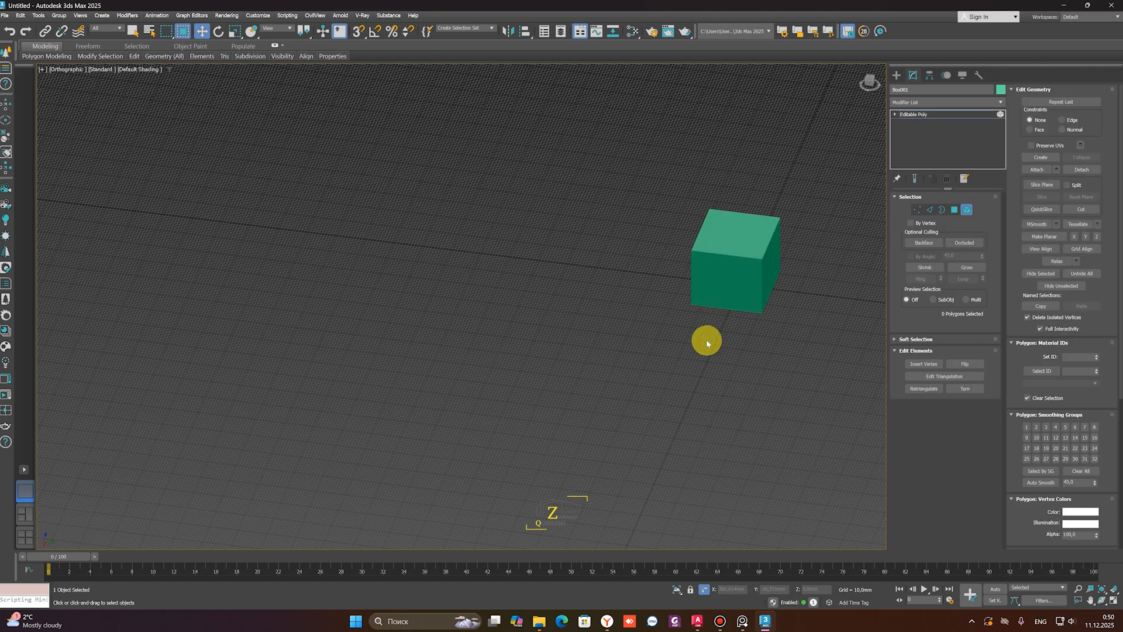
Select the box's top polygon at Polygon level and tessellate it into a dense grid of small polygons
click(954, 210)
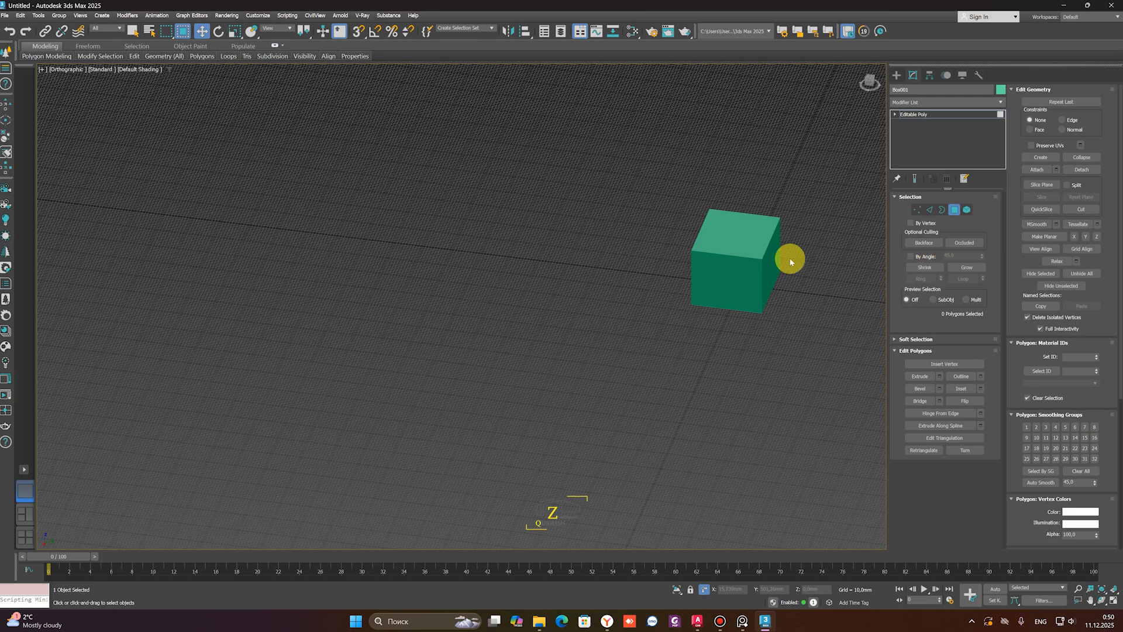
click(748, 242)
scroll(767, 248, up, 3)
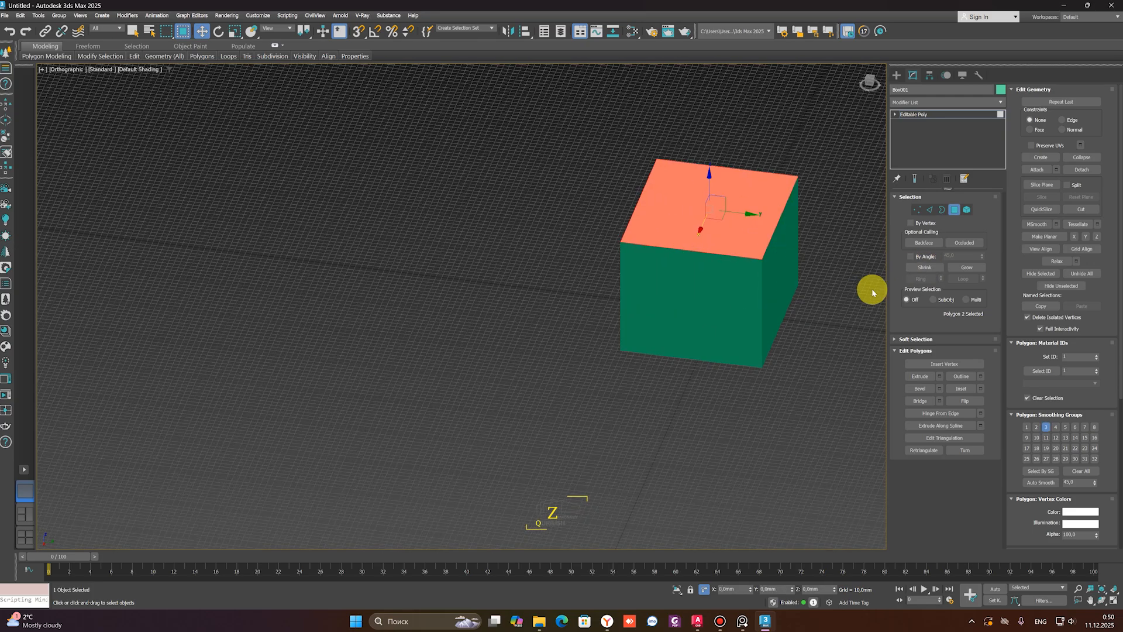
mouse_move(697, 255)
alt+middle_down()
mouse_move(712, 240)
mouse_move(702, 234)
alt+middle_up()
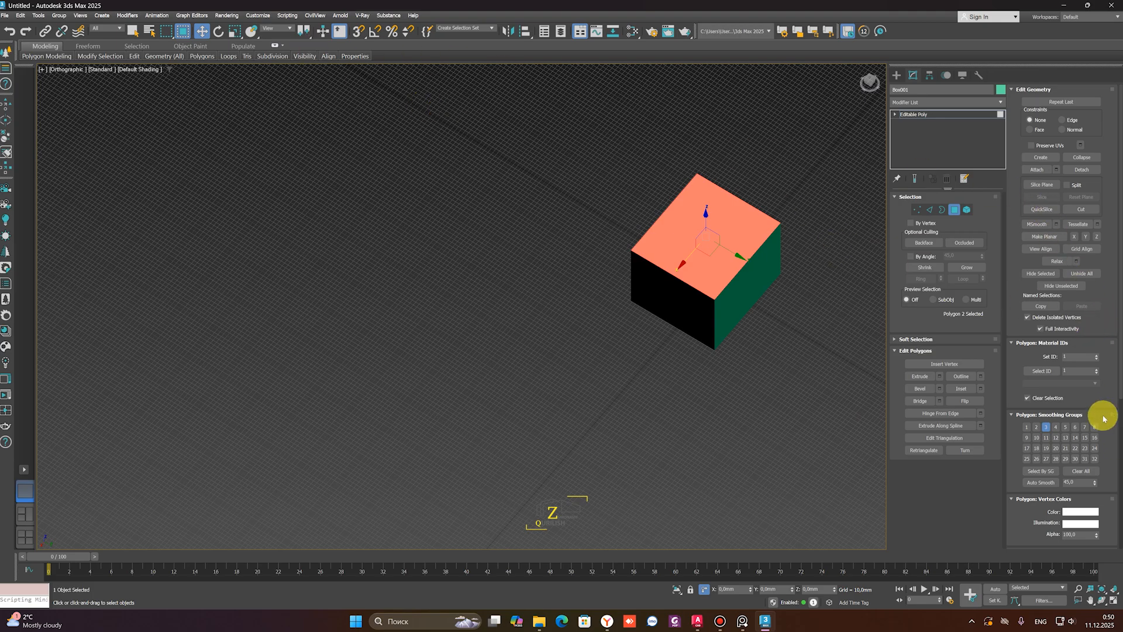
scroll(1106, 374, down, 6)
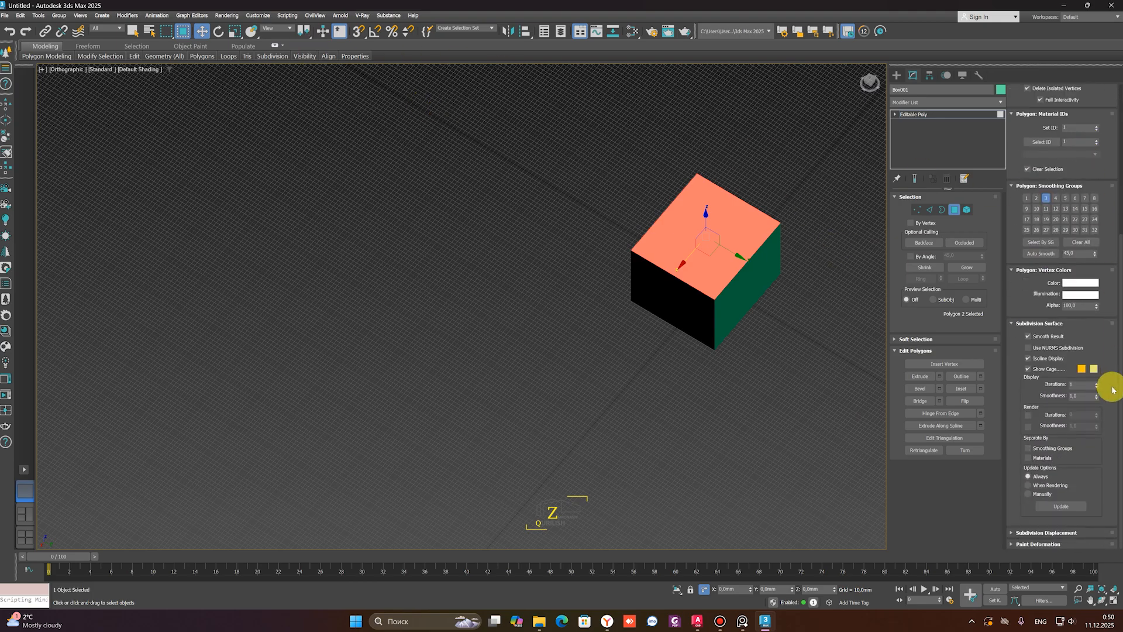
scroll(1105, 459, up, 6)
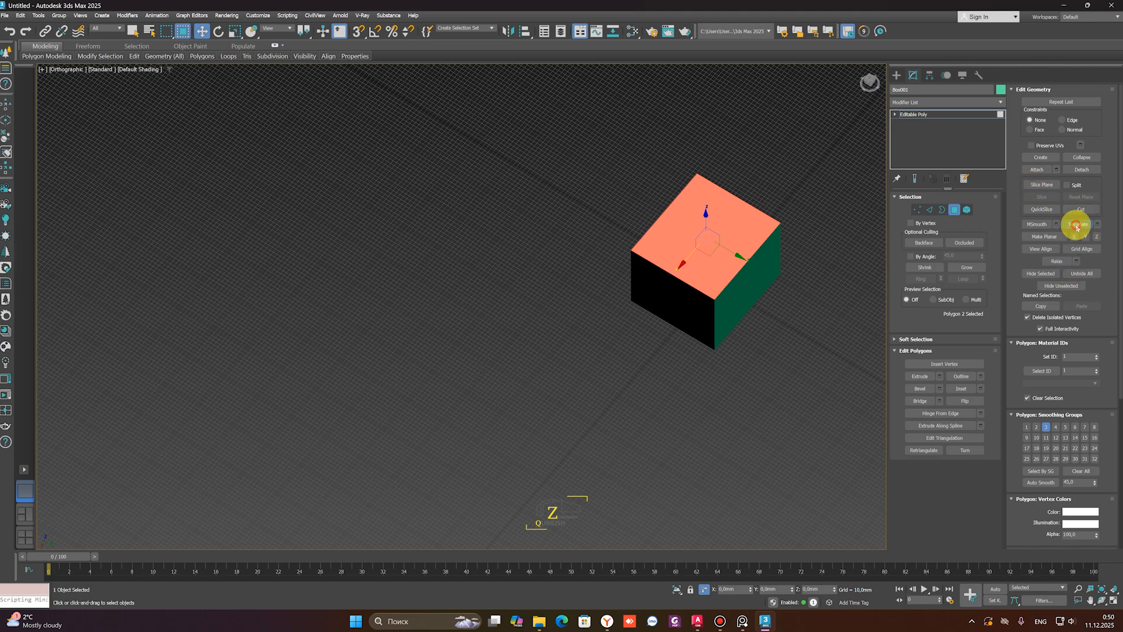
click(1075, 227)
scroll(738, 169, up, 4)
Select one small polygon near the middle of the tessellated top face and grow the selection outward repeatedly
click(731, 212)
scroll(641, 329, up, 6)
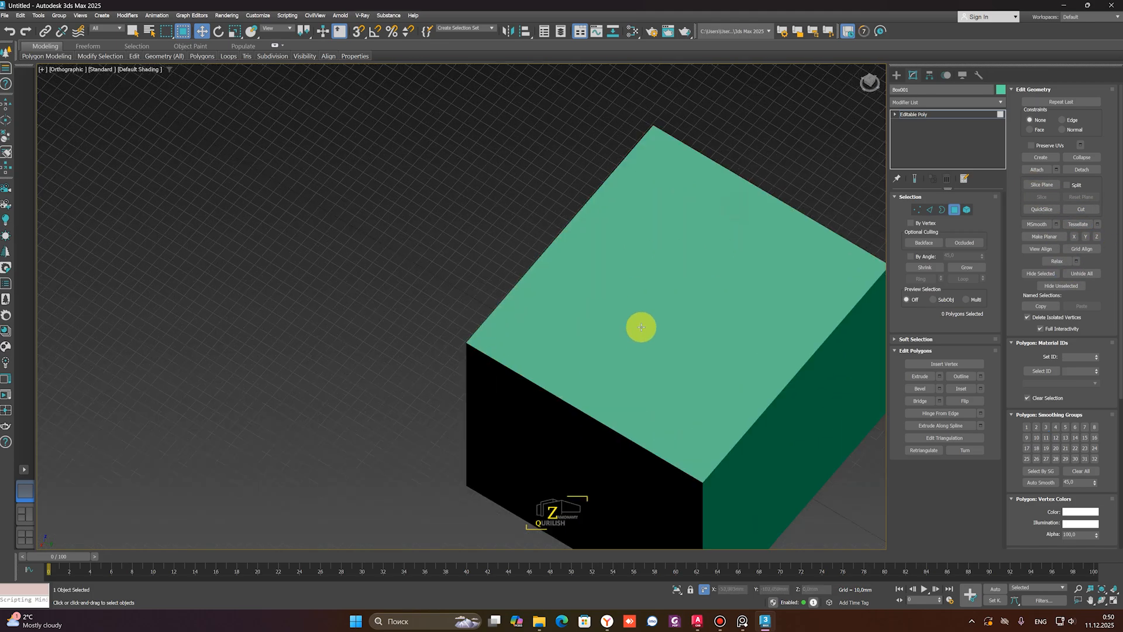
key(F3)
click(699, 278)
key(F3)
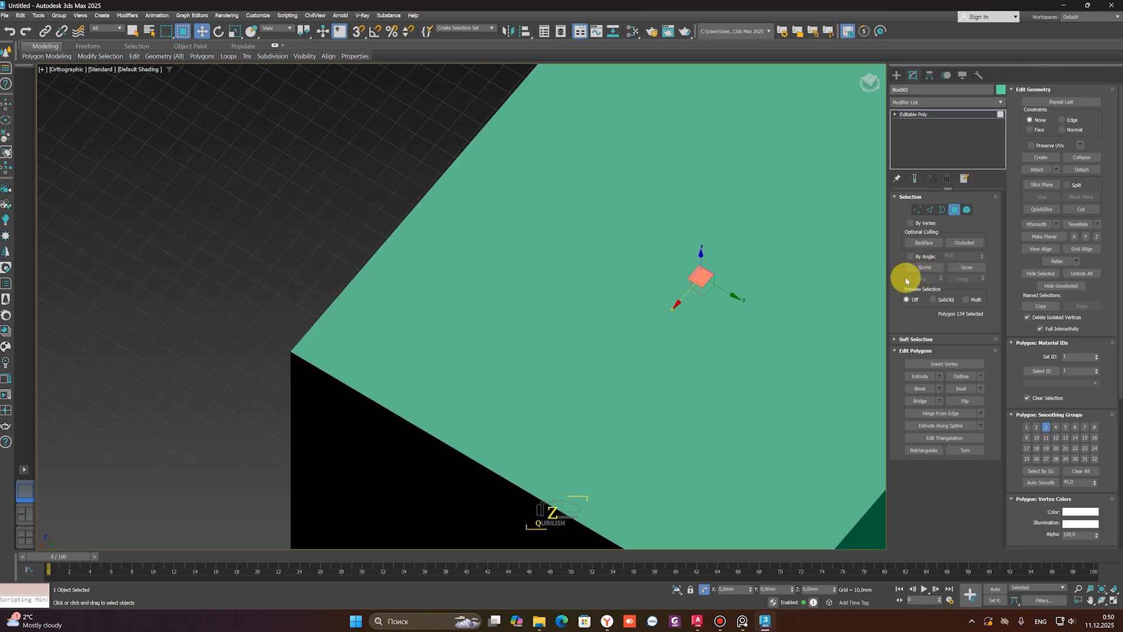
click(961, 268)
click(960, 267)
click(960, 268)
click(961, 268)
click(961, 267)
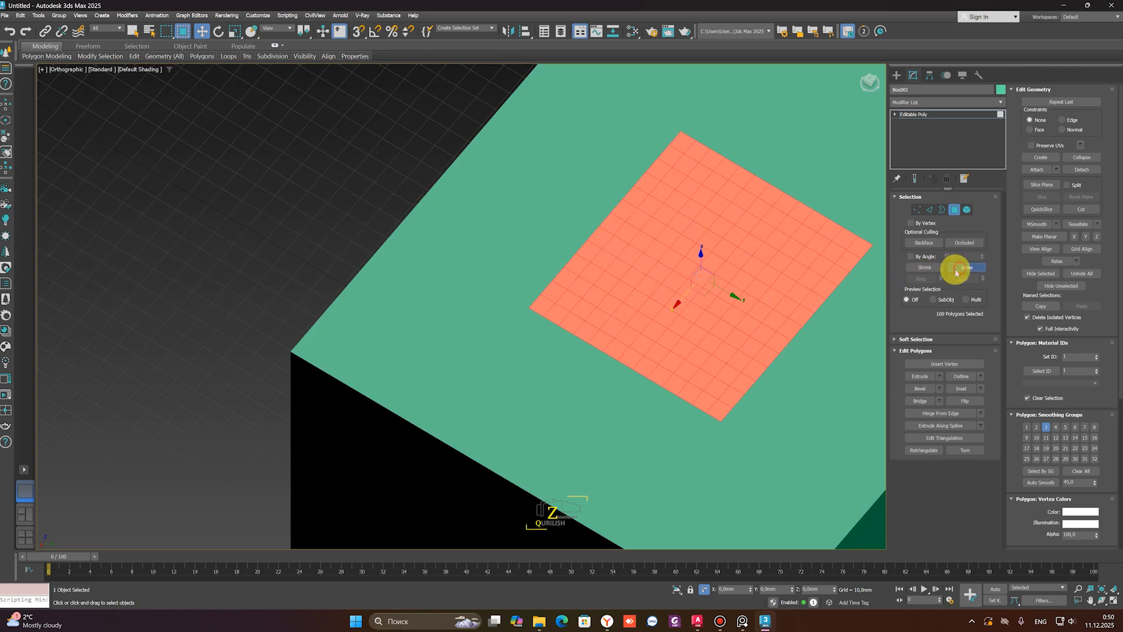
click(960, 268)
click(960, 268)
Restart from a different single polygon on the top face and enlarge the selection ring by ring with Grow
click(713, 266)
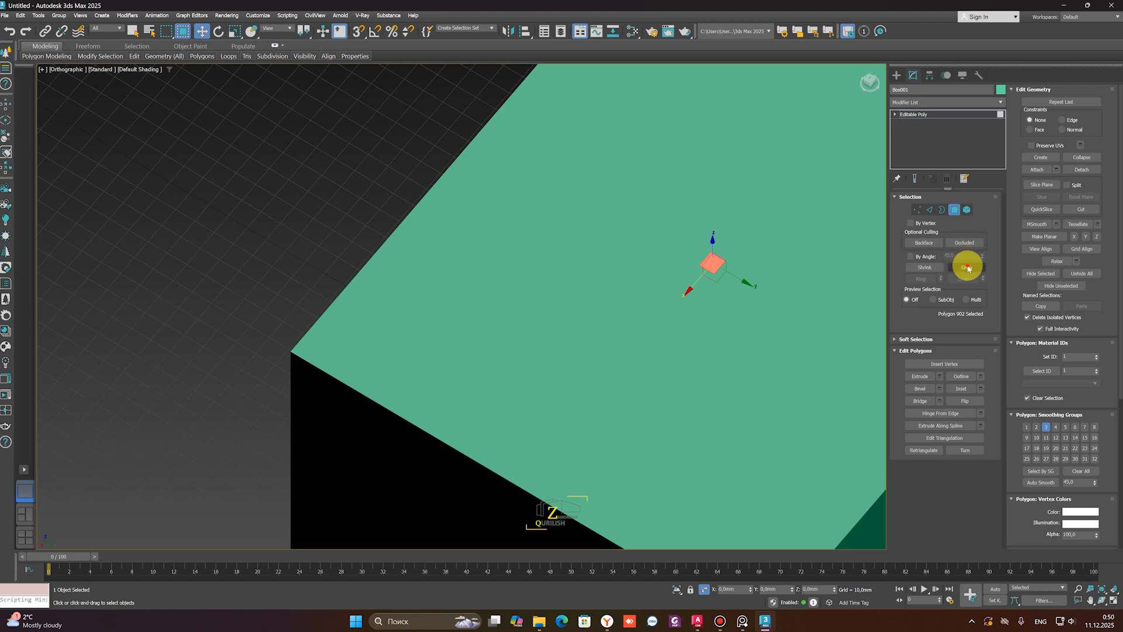
click(966, 268)
click(959, 264)
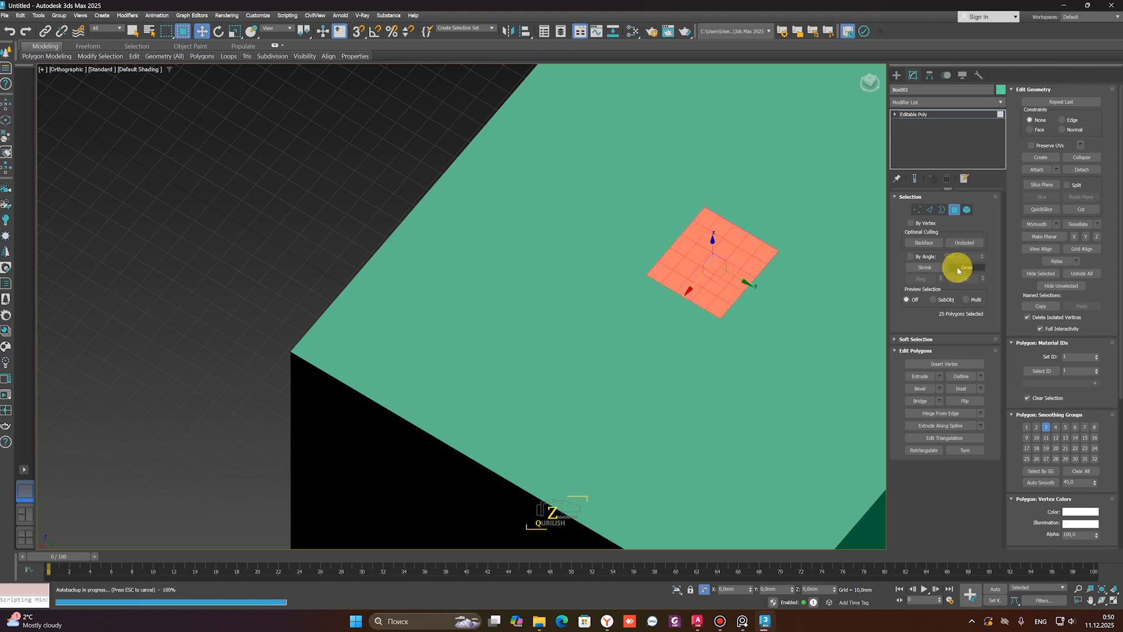
click(957, 269)
click(955, 270)
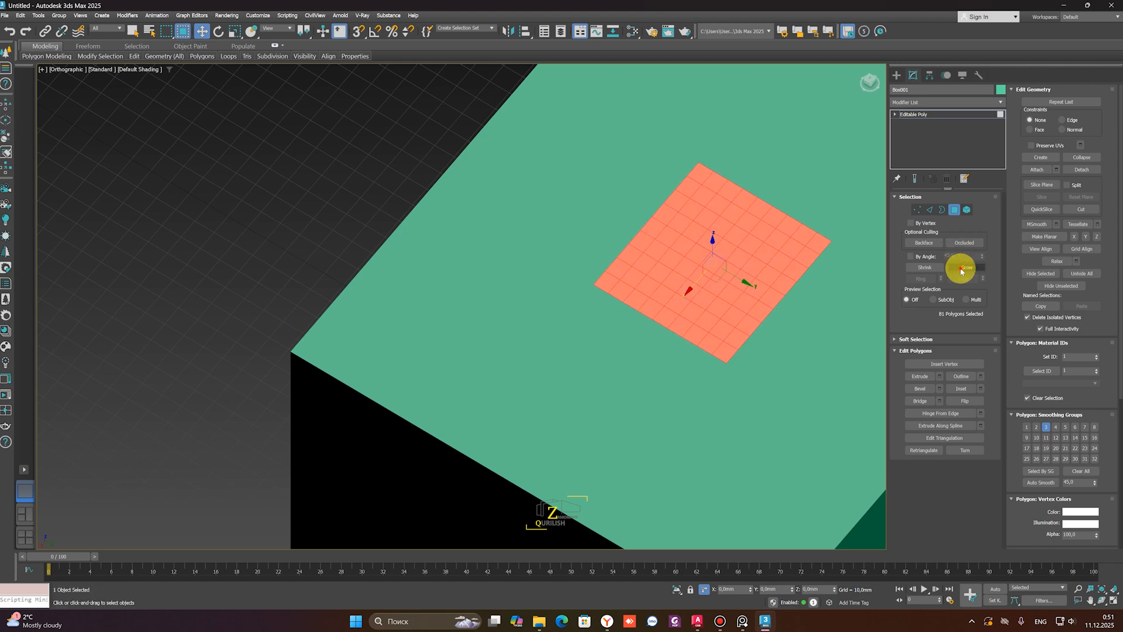
click(962, 270)
click(959, 269)
click(957, 268)
Shrink the polygon selection on the tessellated top face by a few rings, then grow it outward again
click(924, 269)
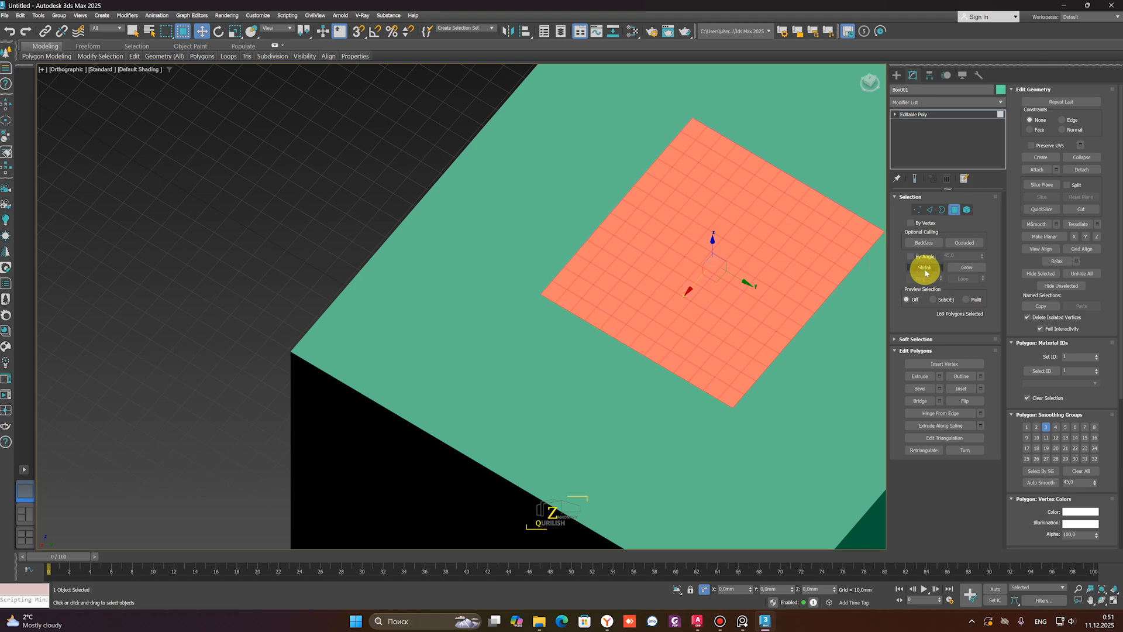
click(925, 269)
click(926, 268)
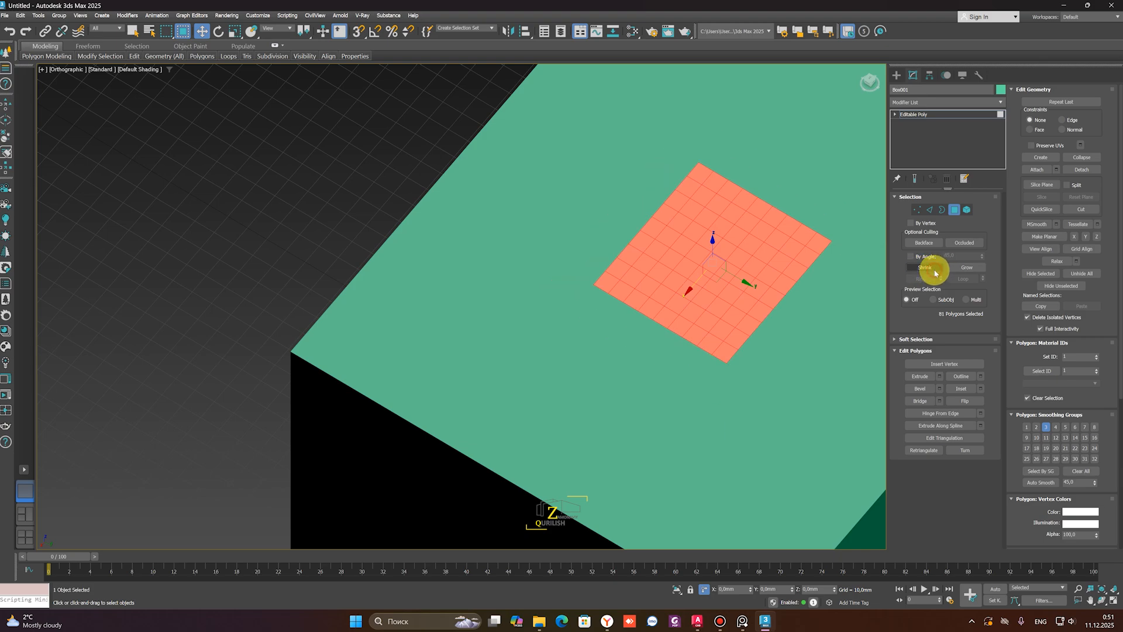
click(960, 269)
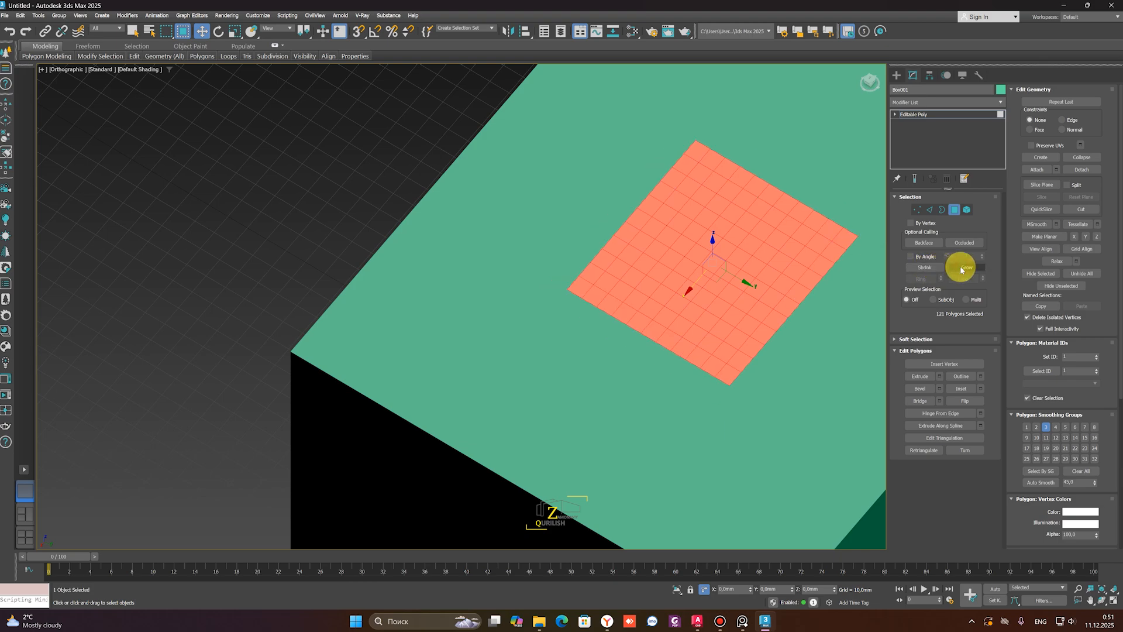
click(961, 269)
click(961, 269)
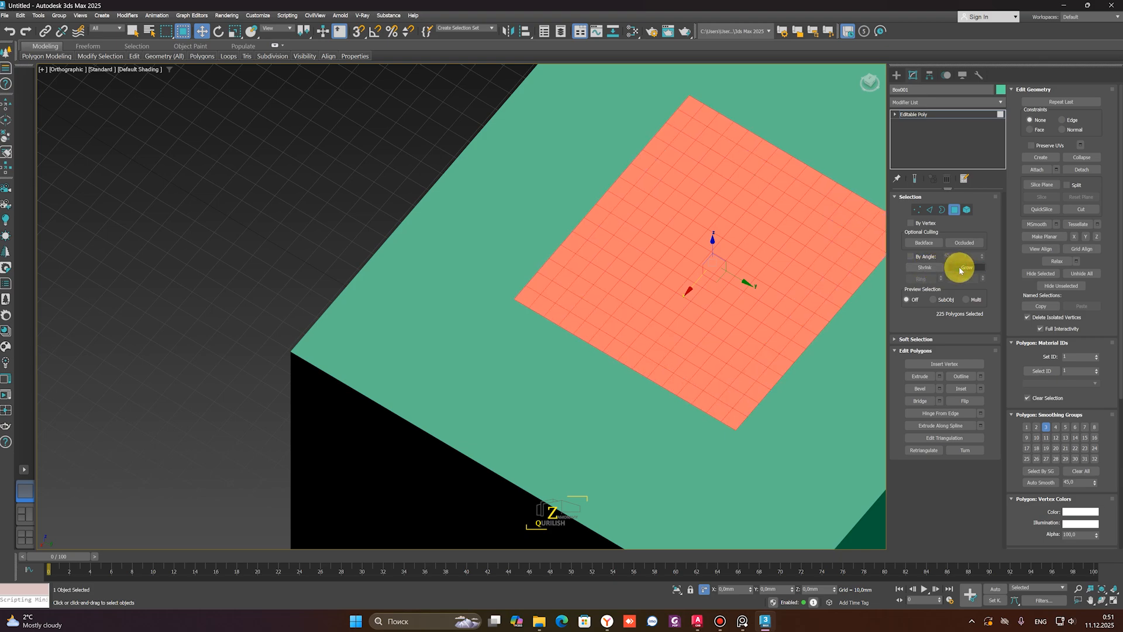
click(924, 340)
click(1021, 94)
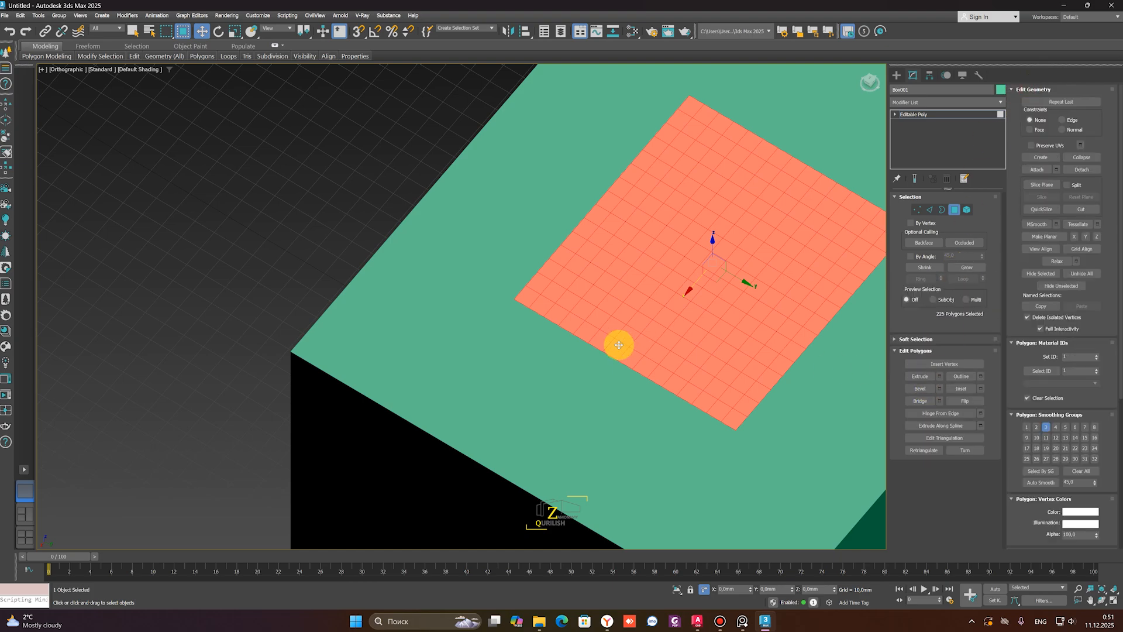
Select one side polygon of the box, switch the viewport to wireframe display and extrude the polygon outward
alt+middle_drag(609, 343, 633, 370)
scroll(620, 386, down, 4)
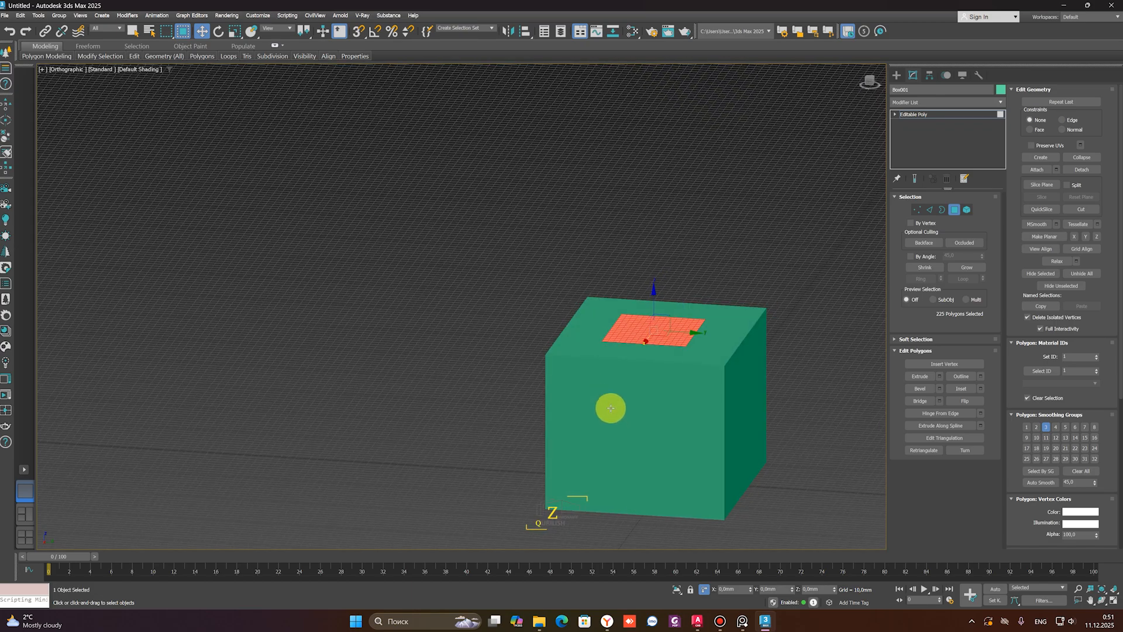
click(672, 409)
alt+middle_drag(673, 409, 810, 389)
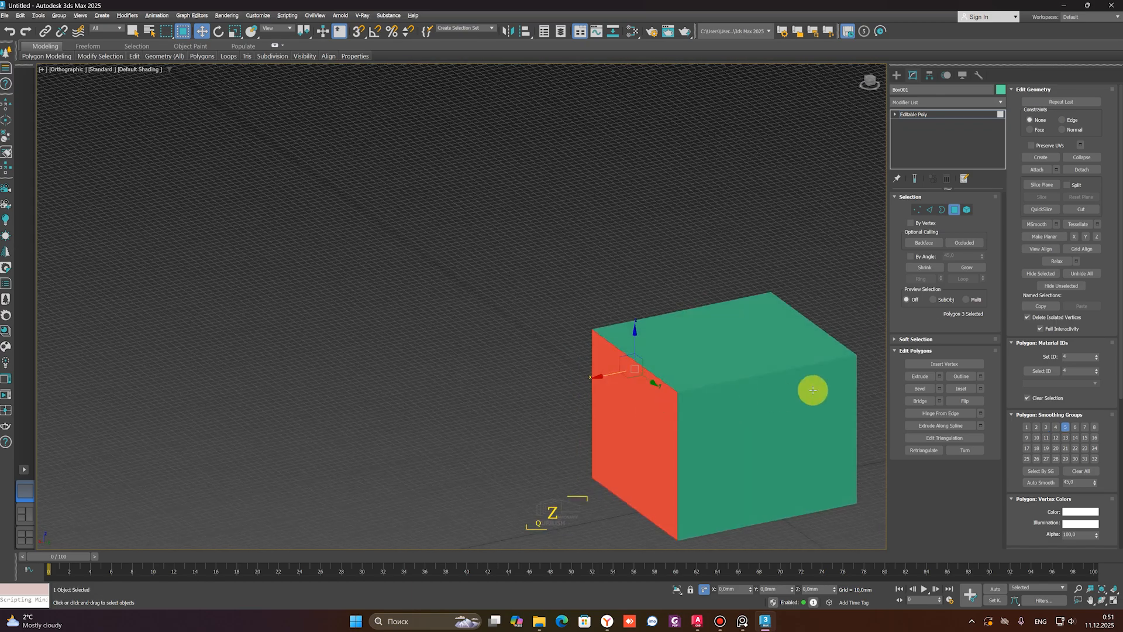
click(939, 378)
key(F3)
scroll(603, 365, up, 5)
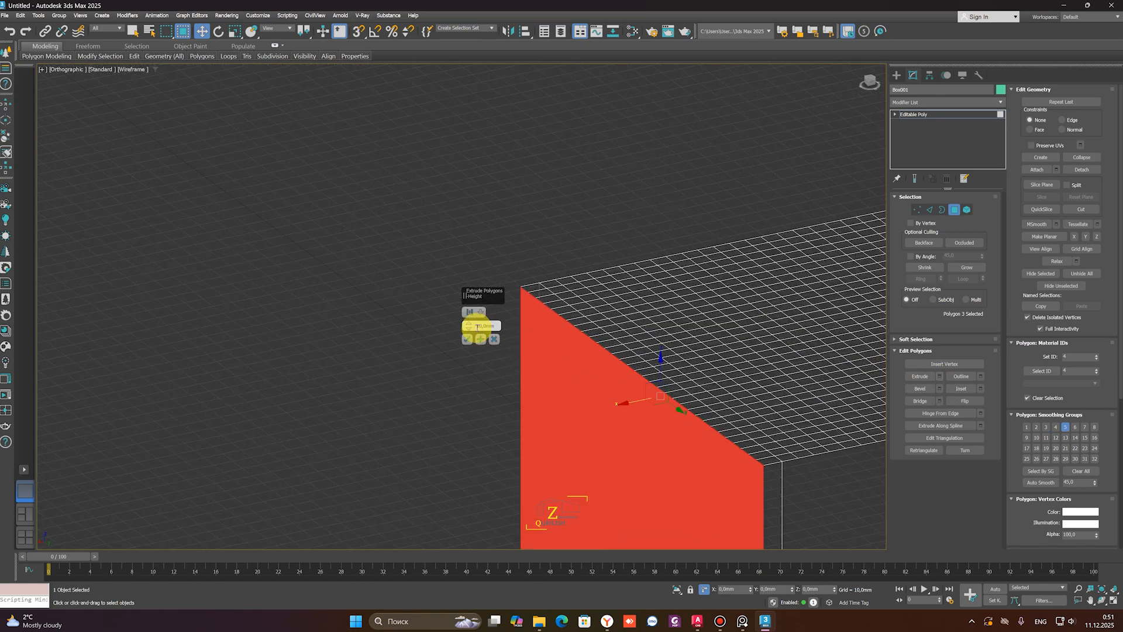
drag(471, 316, 441, 263)
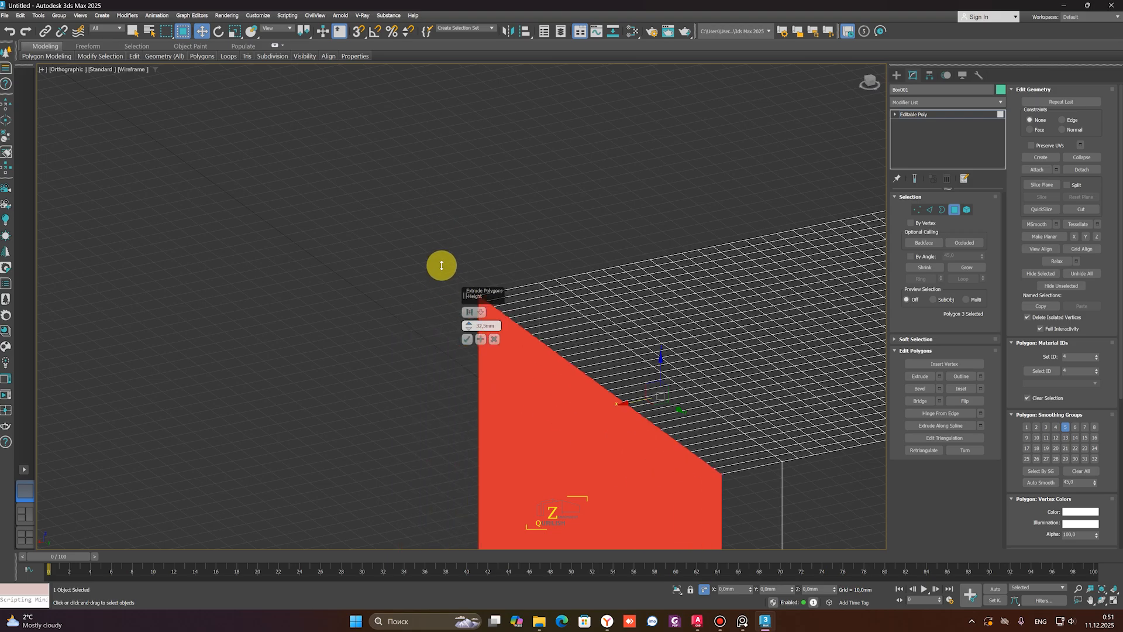
click(466, 341)
mouse_move(474, 326)
mouse_down()
mouse_move(459, 251)
mouse_move(483, 329)
mouse_up()
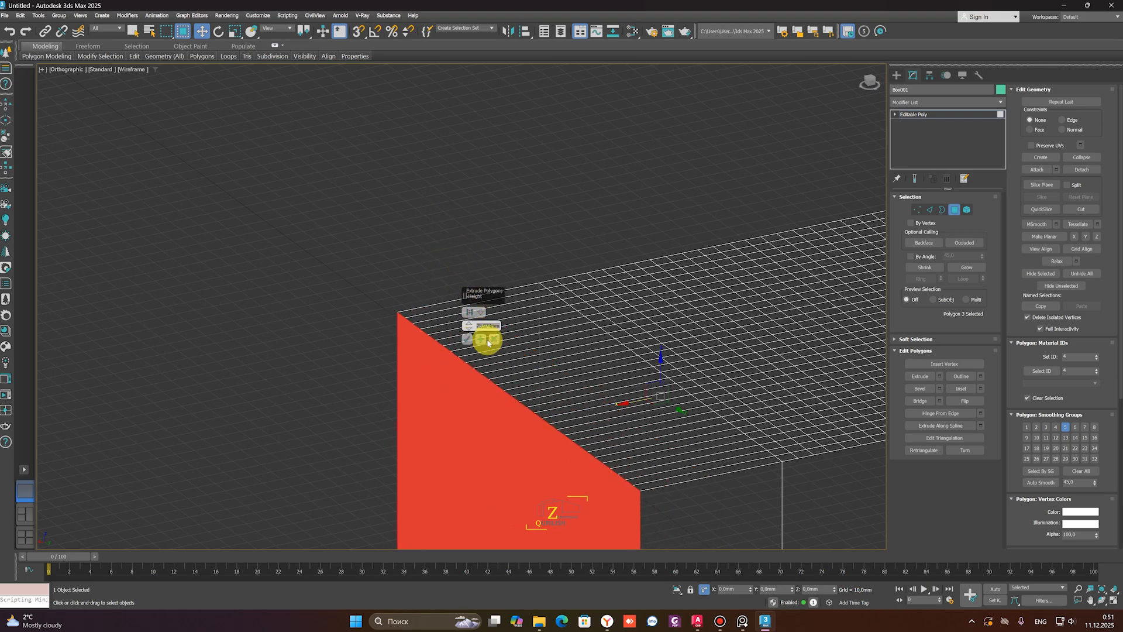
mouse_move(488, 343)
alt+middle_down()
mouse_move(682, 368)
mouse_move(699, 393)
mouse_move(481, 334)
alt+middle_up()
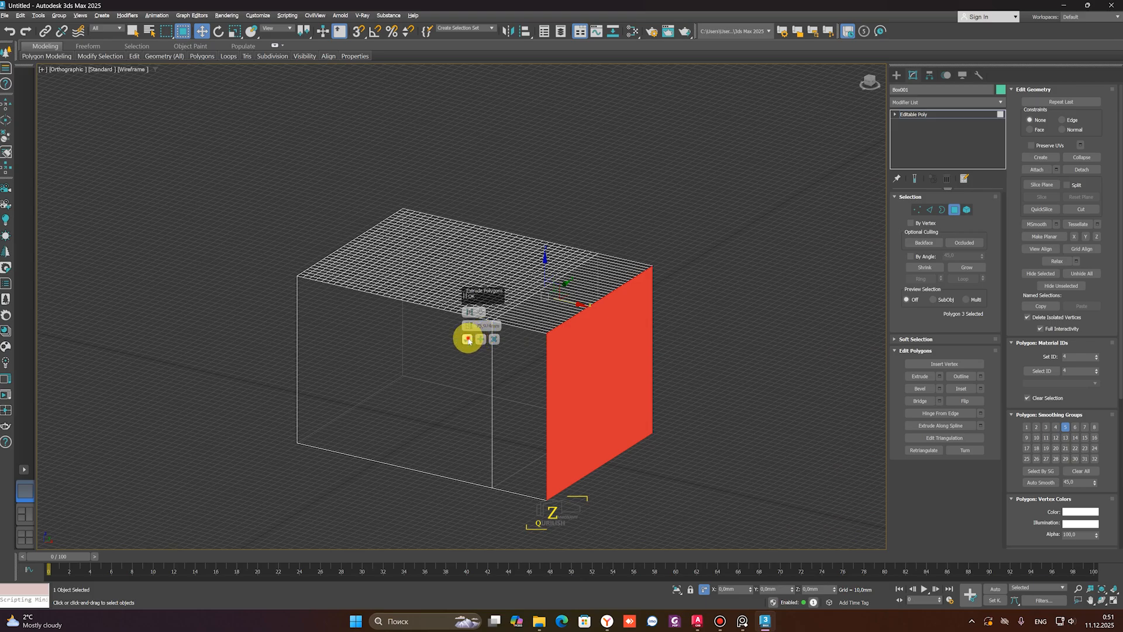
click(468, 340)
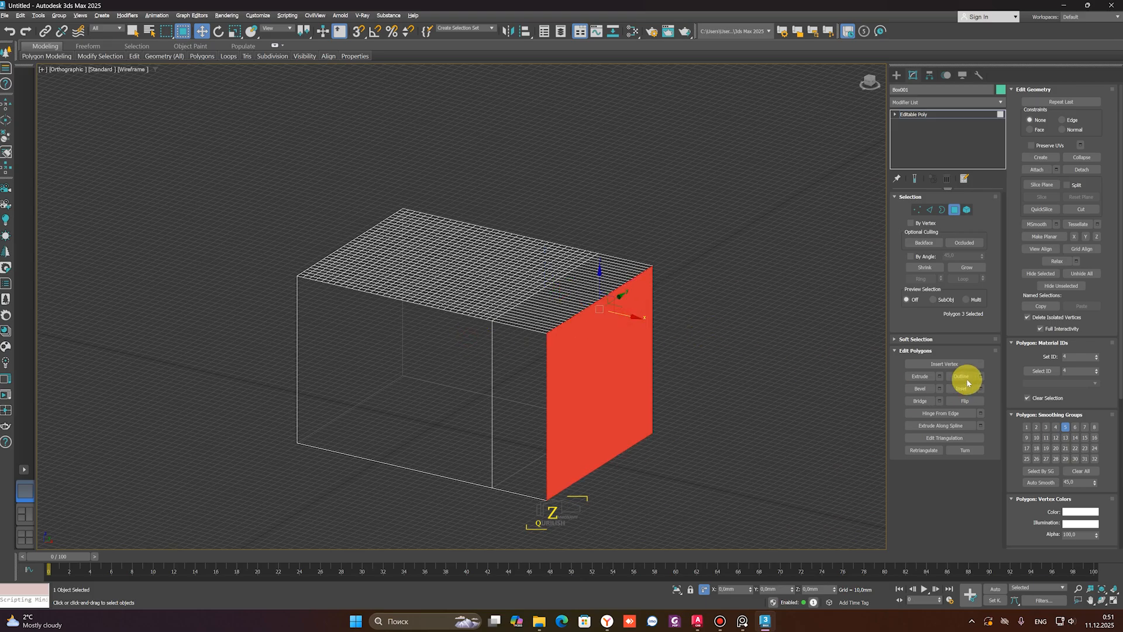
Select the long side polygon next to the extrusion, try an Outline offset on it and undo it
alt+middle_drag(616, 339, 724, 356)
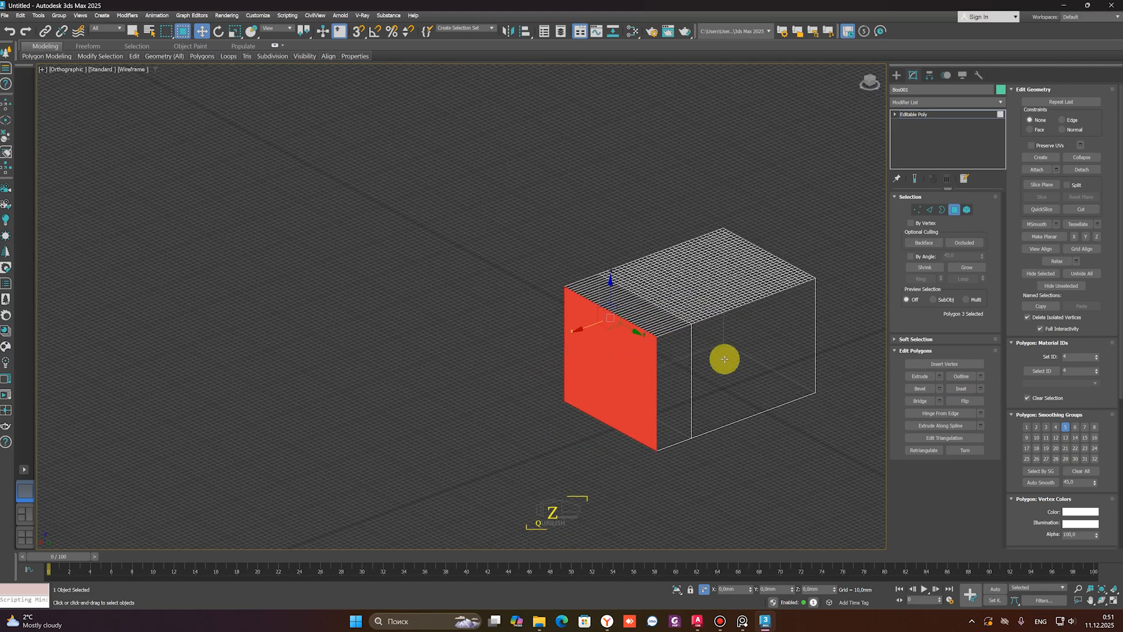
scroll(724, 356, up, 3)
click(725, 348)
click(980, 376)
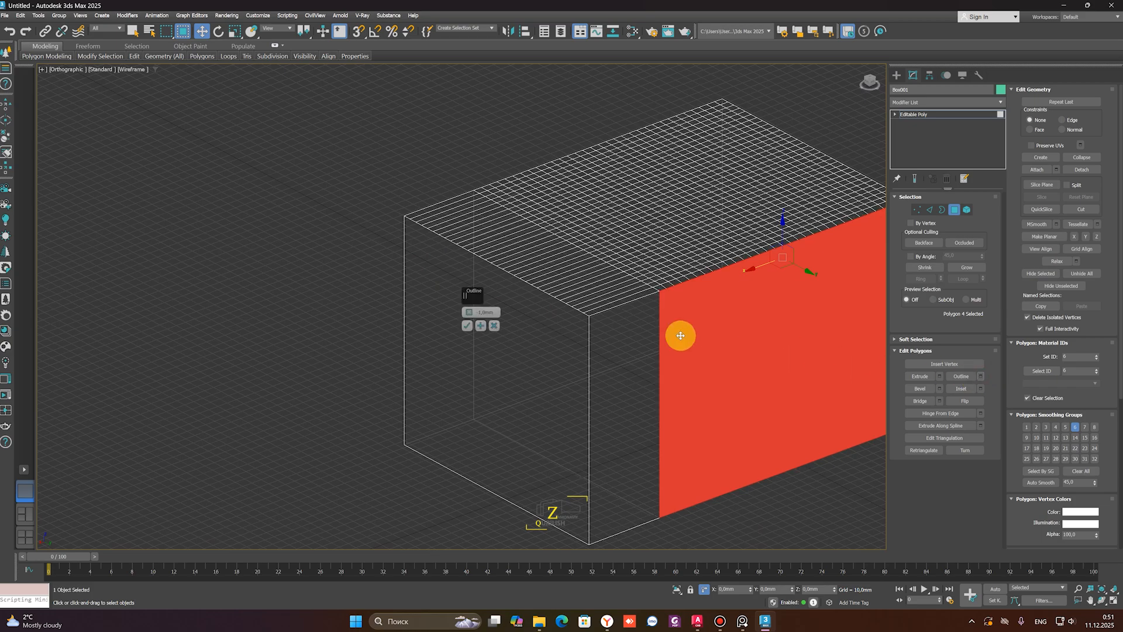
drag(471, 314, 476, 356)
key(ctrl+z)
Reselect the long side polygon and try a different Outline amount on it
alt+middle_drag(535, 353, 591, 380)
click(620, 369)
scroll(620, 369, down, 3)
middle_drag(769, 367, 597, 402)
scroll(650, 360, down, 3)
scroll(531, 355, up, 3)
click(534, 348)
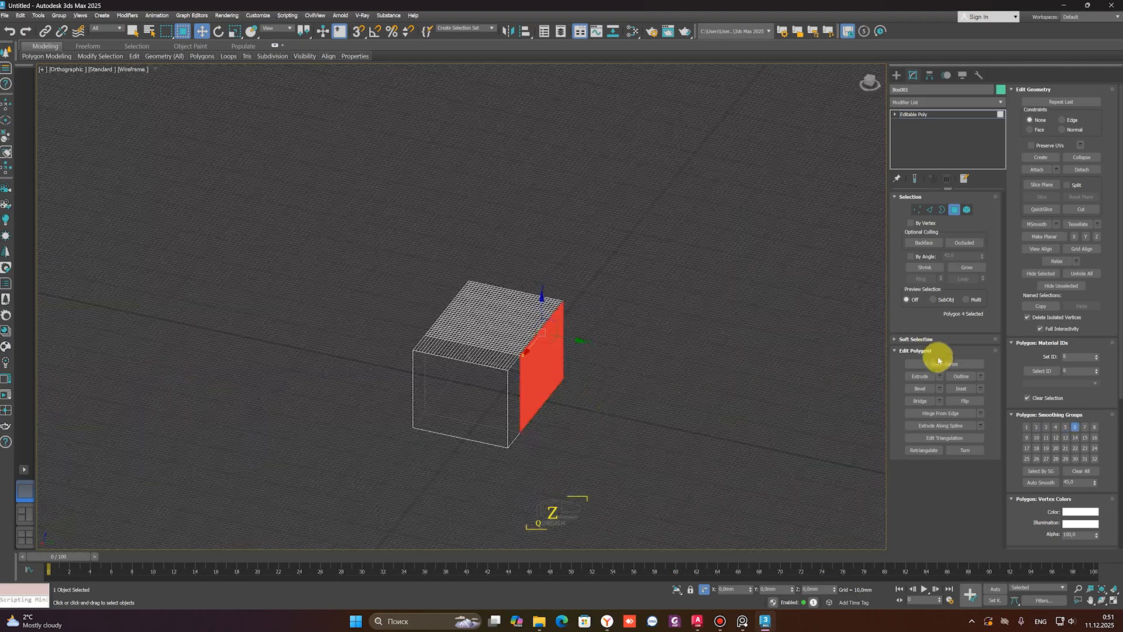
click(980, 376)
mouse_move(468, 316)
mouse_down()
mouse_move(464, 296)
mouse_move(466, 326)
mouse_up()
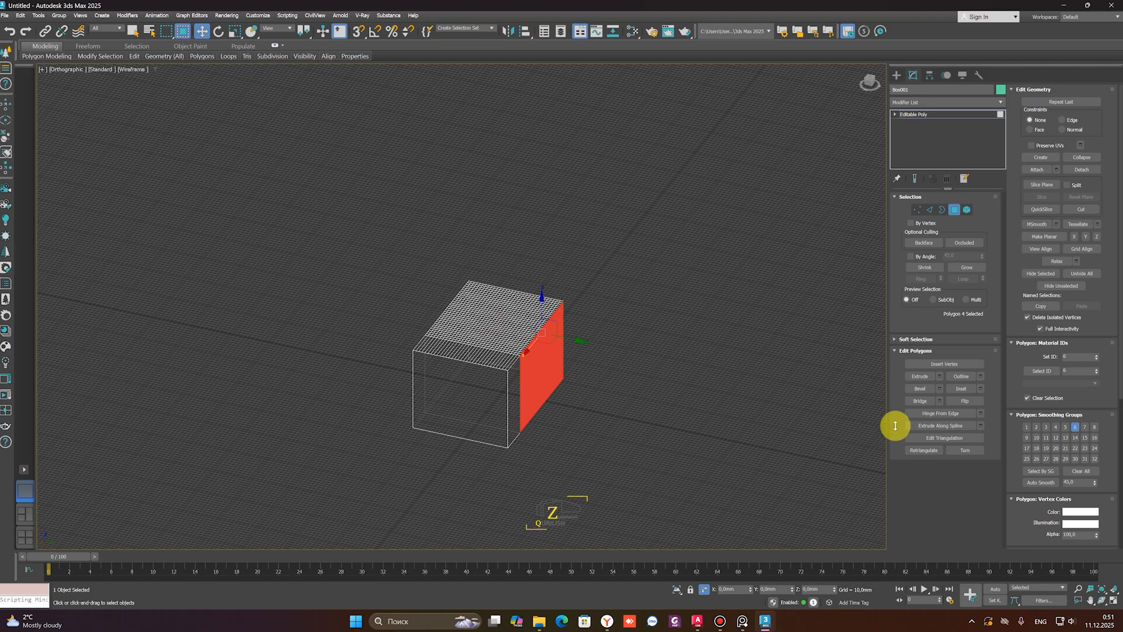
Try a Bevel on the selected side polygon, adjusting its height and outline amount, and cancel it
click(941, 390)
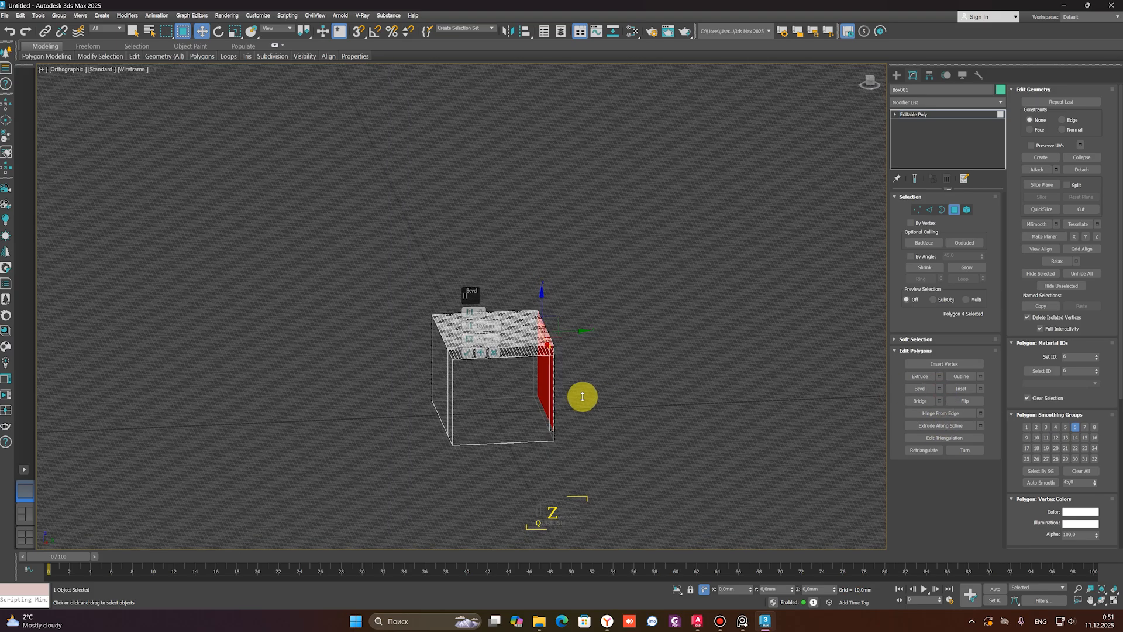
scroll(518, 342, up, 5)
scroll(517, 342, up, 4)
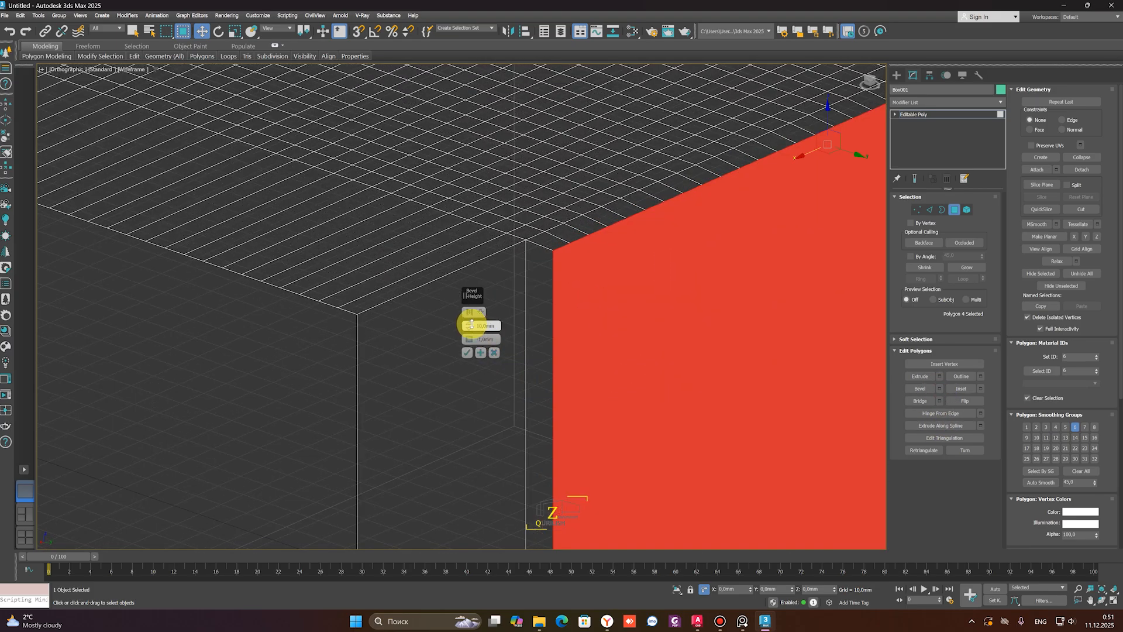
drag(468, 326, 465, 285)
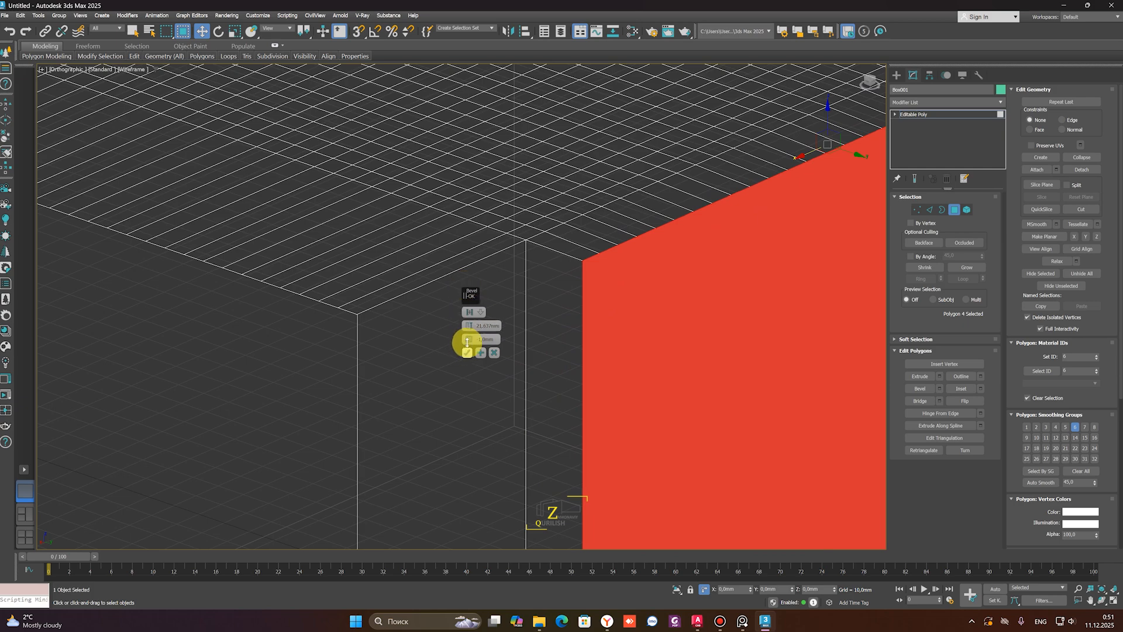
mouse_move(466, 341)
mouse_down()
mouse_move(466, 318)
mouse_move(470, 350)
mouse_move(464, 301)
mouse_move(466, 353)
mouse_up()
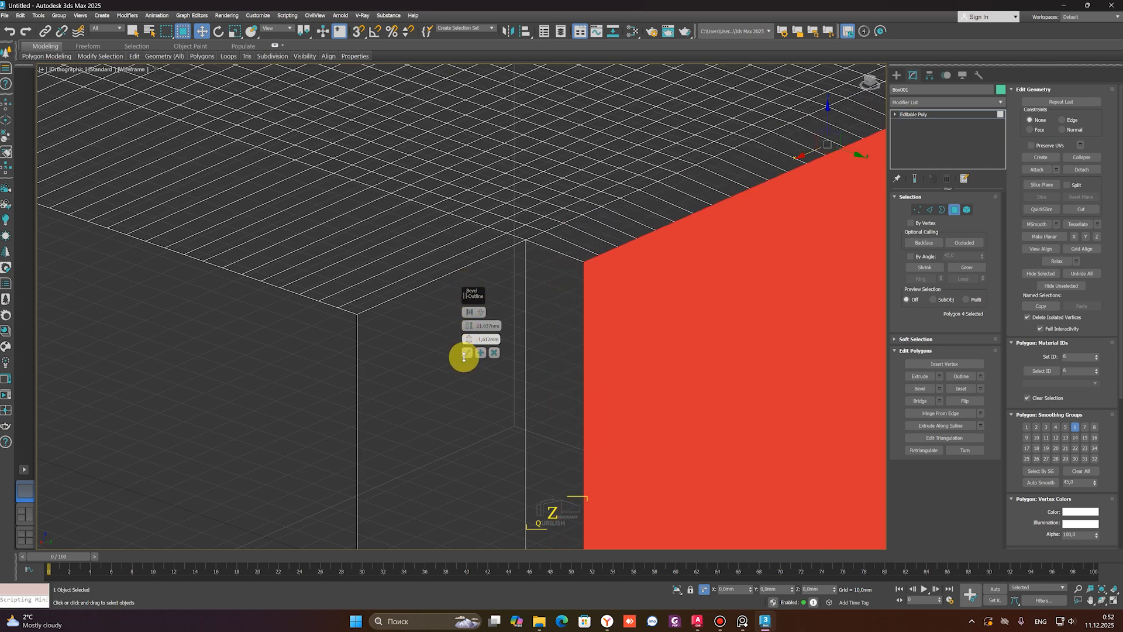
click(495, 352)
scroll(594, 354, down, 5)
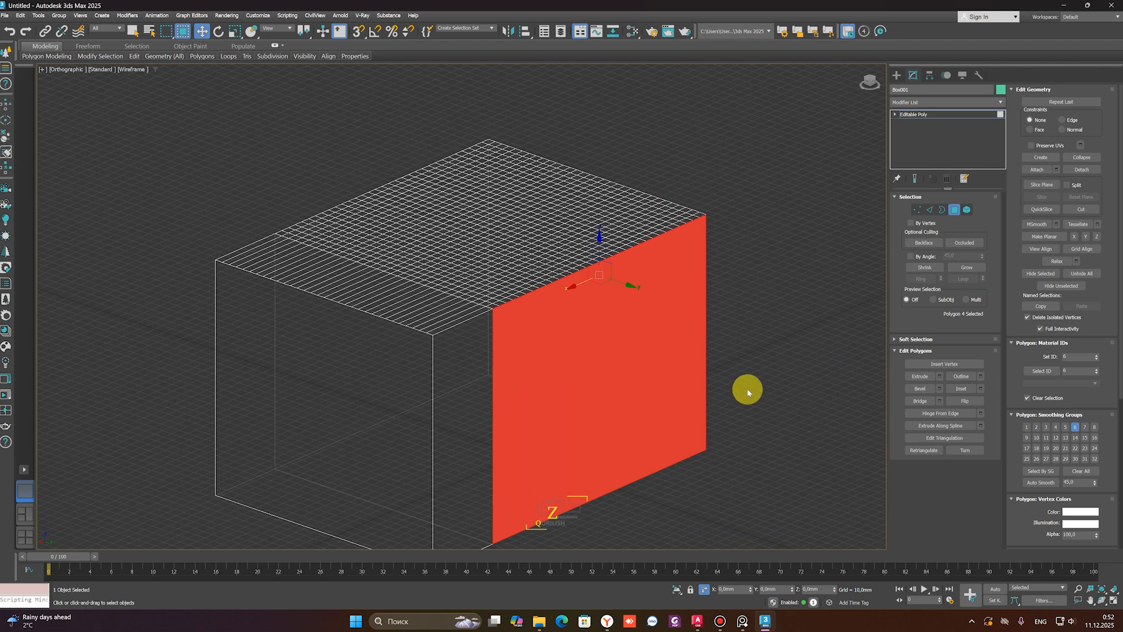
Try an Inset on the side polygon, the bottom polygon and another side polygon in turn, and cancel it
click(980, 390)
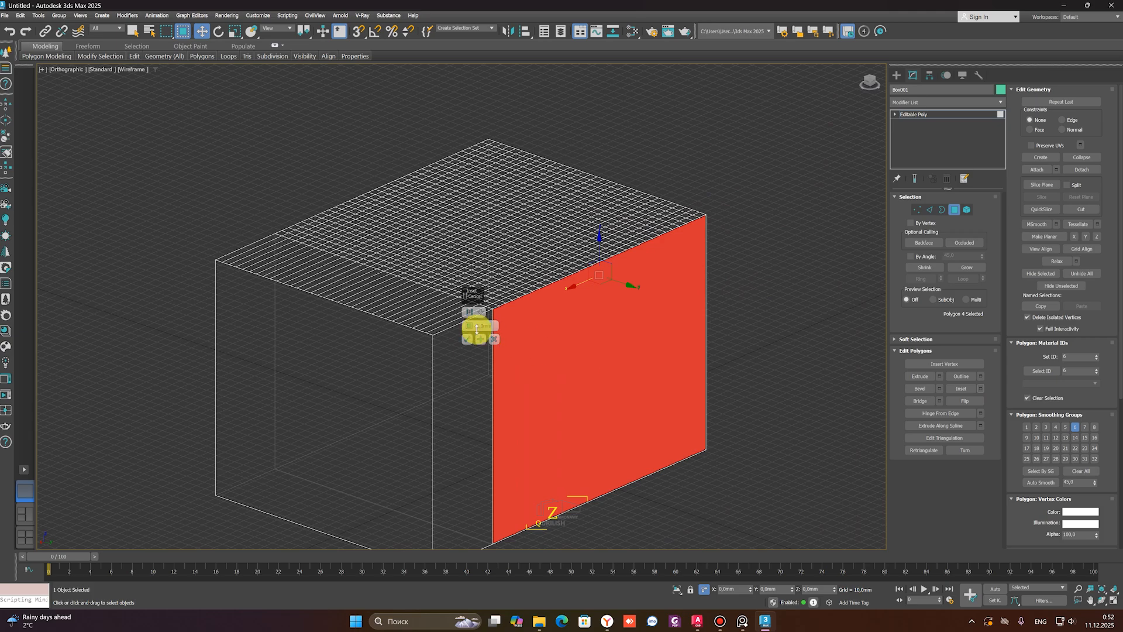
mouse_move(468, 327)
mouse_down()
mouse_move(469, 304)
mouse_move(458, 335)
mouse_up()
alt+middle_drag(458, 335, 492, 412)
click(569, 409)
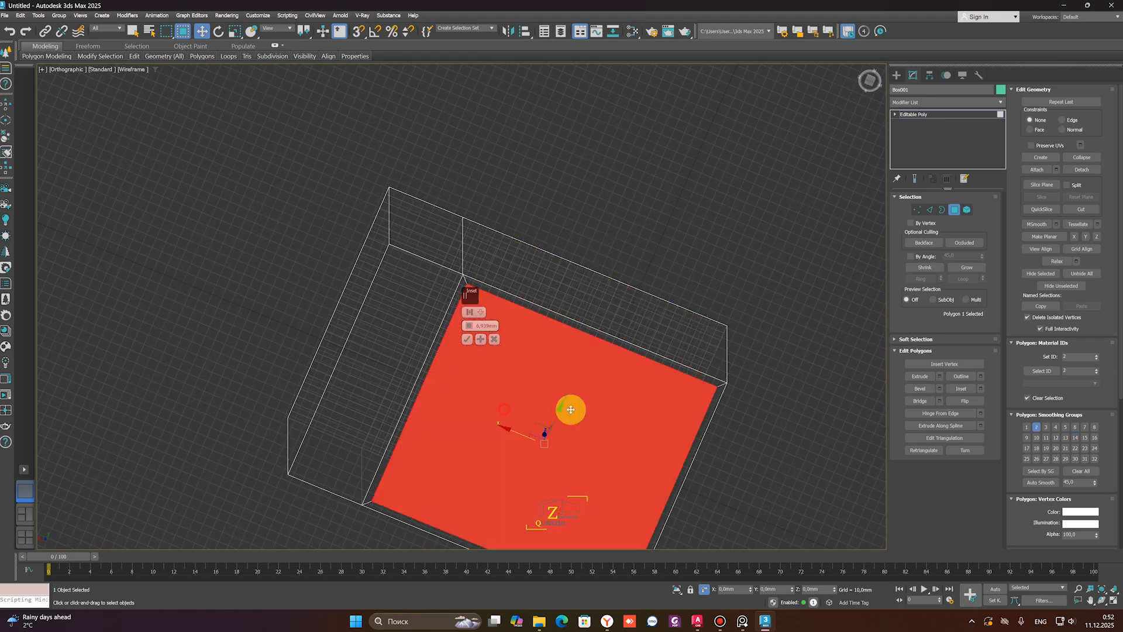
alt+middle_drag(569, 409, 585, 473)
middle_drag(607, 421, 591, 380)
click(641, 390)
mouse_move(468, 338)
mouse_down()
mouse_move(469, 318)
mouse_move(466, 330)
mouse_up()
click(495, 342)
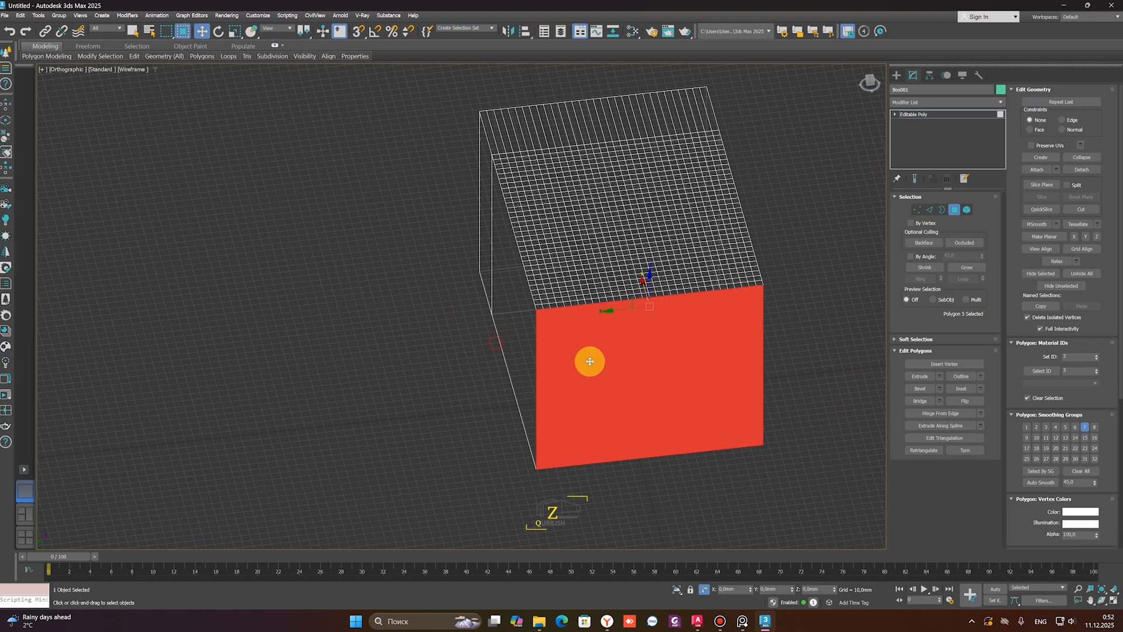
Leave the Polygon level and delete the whole box from the scene
scroll(592, 363, down, 4)
key(1)
key(1)
mouse_move(593, 371)
alt+middle_down()
mouse_move(649, 382)
mouse_move(581, 371)
alt+middle_up()
scroll(649, 381, down, 2)
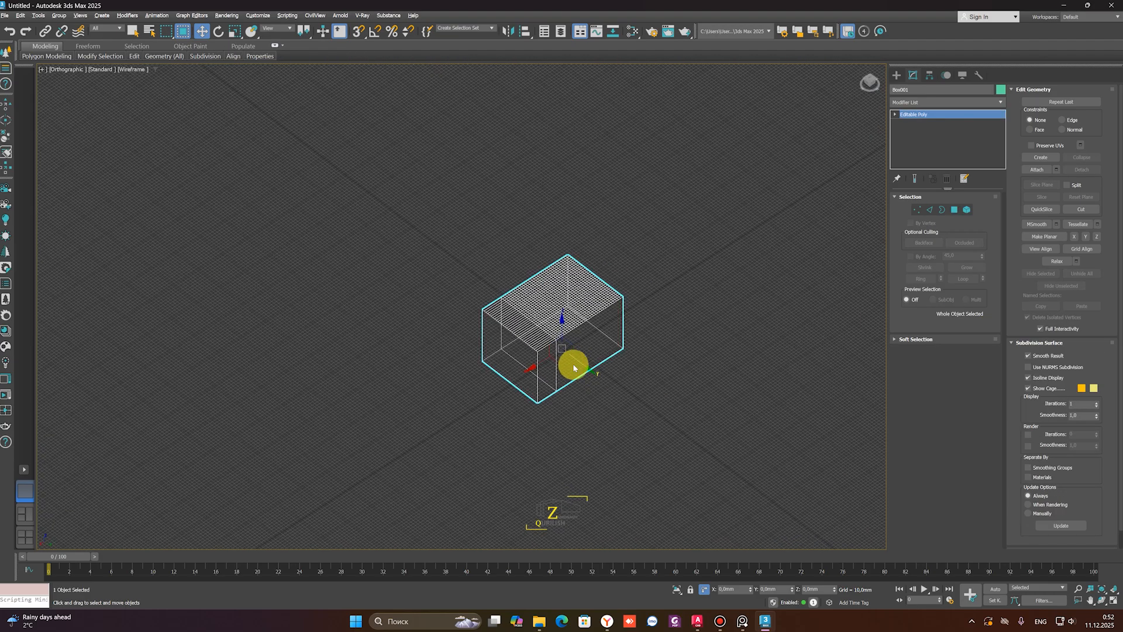
key(Delete)
Create a new box about 204 mm long, 440 mm wide and 235 mm high, and display it shaded
ctrl+right_click(572, 342)
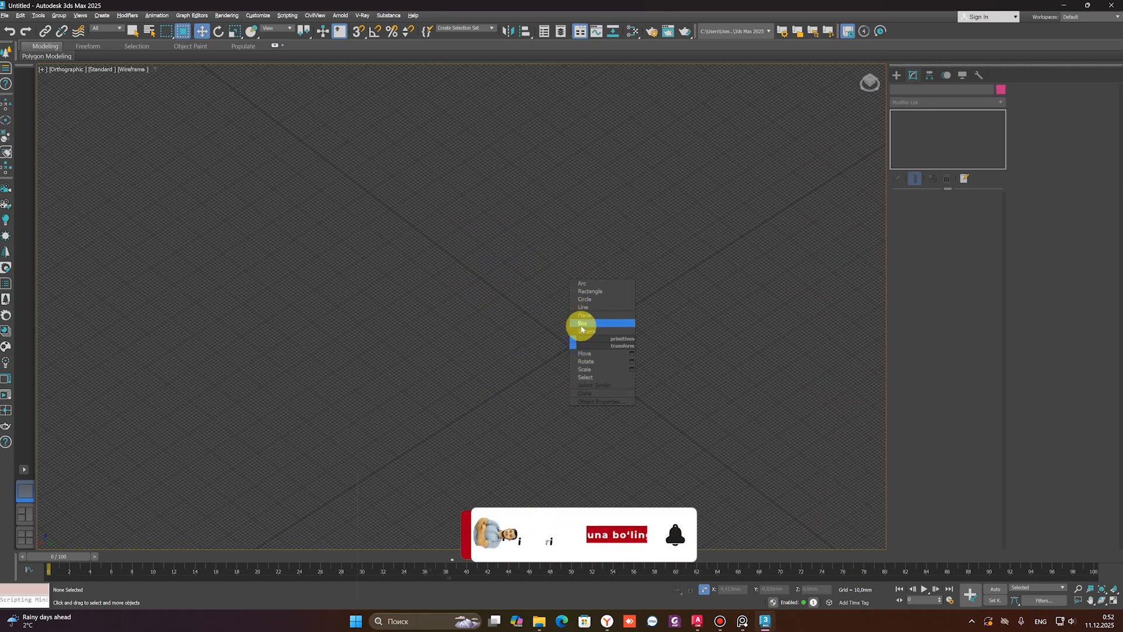
click(580, 323)
drag(596, 285, 532, 384)
click(578, 329)
right_click(580, 328)
key(F3)
scroll(612, 330, up, 2)
mouse_move(612, 329)
middle_down()
mouse_move(612, 378)
mouse_move(622, 374)
mouse_move(559, 300)
mouse_move(574, 328)
mouse_move(584, 325)
middle_up()
key(r)
Convert the new box to Editable Poly and select its top polygon at Polygon level
click(913, 75)
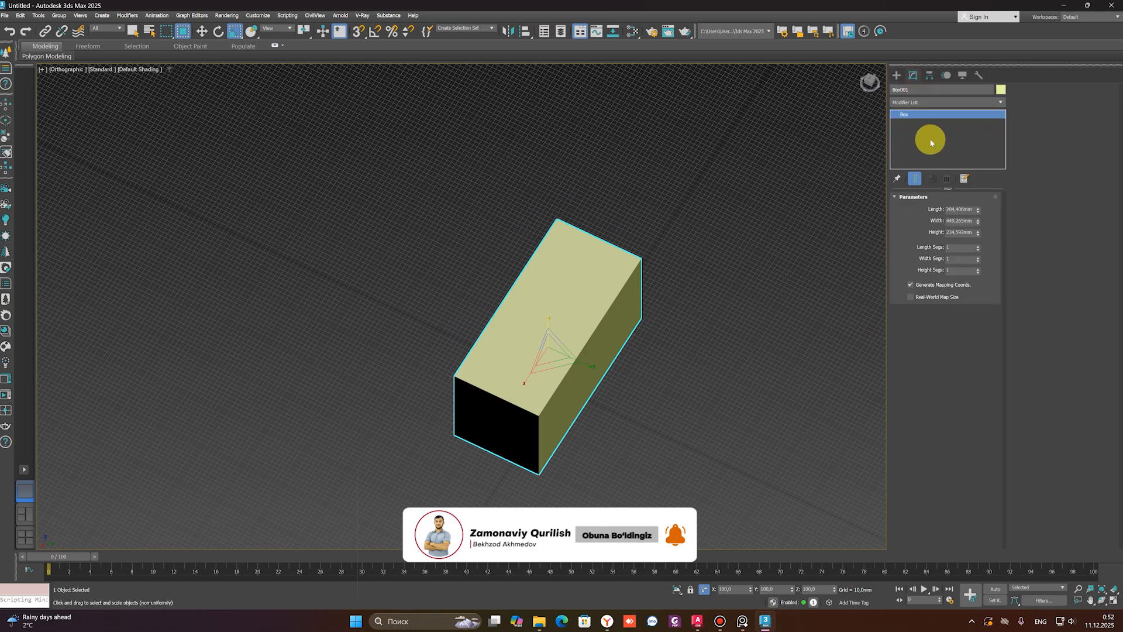
right_click(931, 143)
click(944, 210)
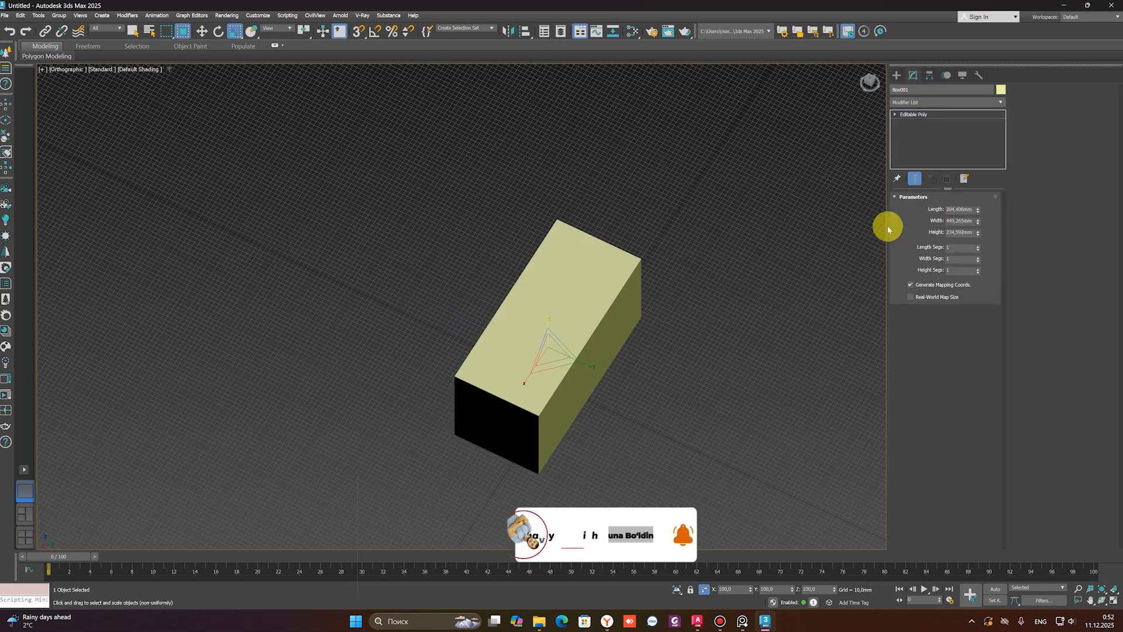
click(954, 209)
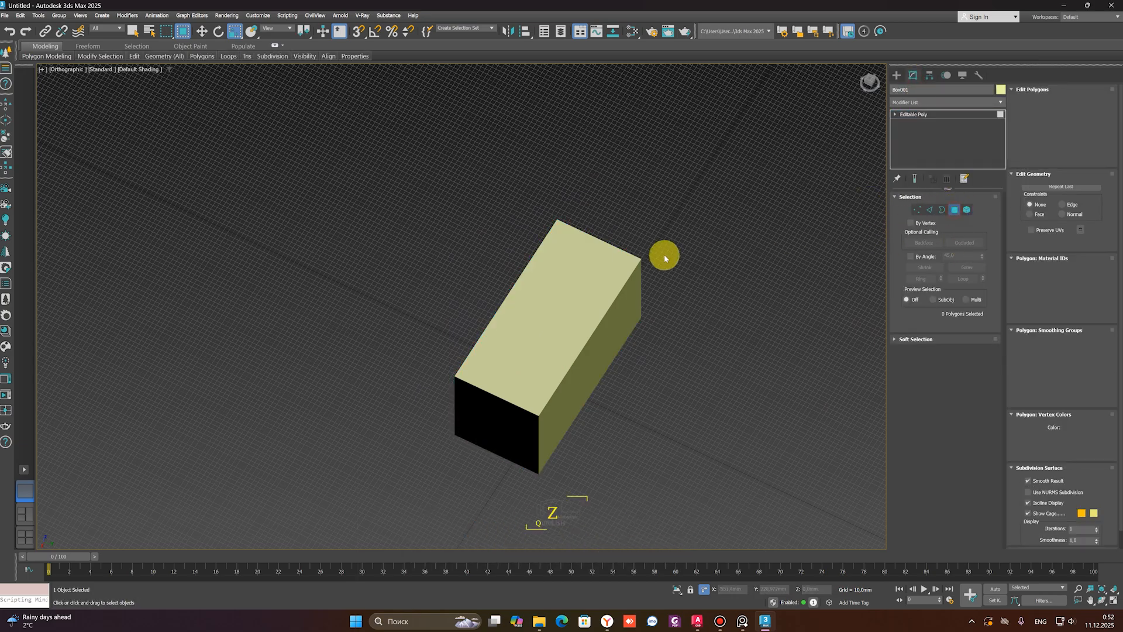
click(604, 253)
Region-select edges of the box at Edge level, then return to Polygon level and reselect the top polygon
scroll(639, 256, up, 5)
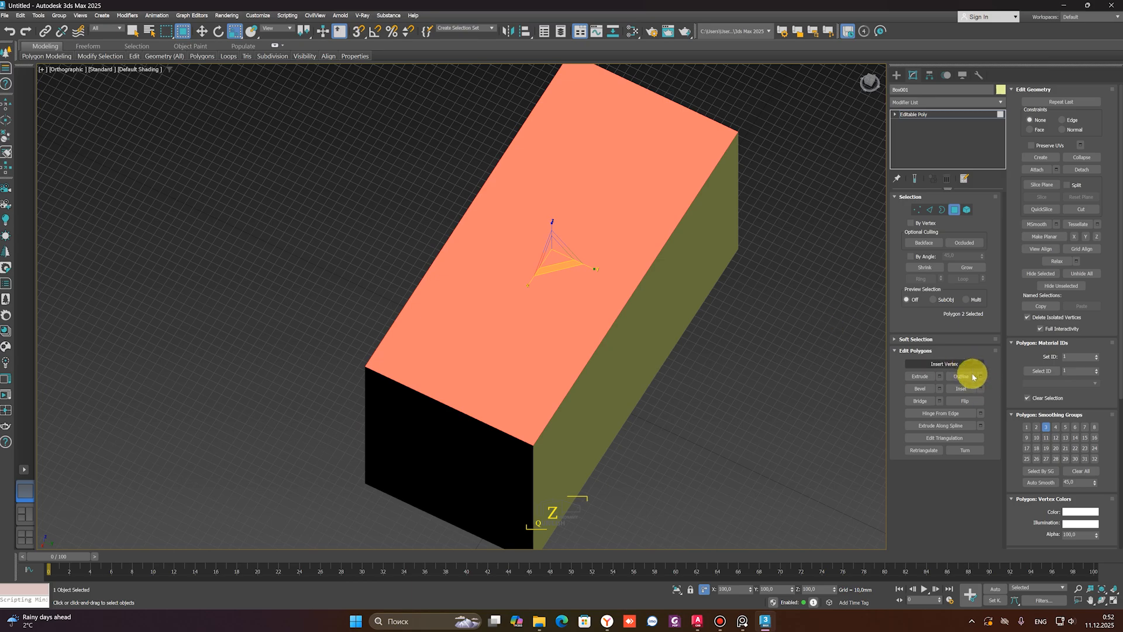
middle_drag(607, 338, 603, 226)
key(2)
drag(593, 189, 482, 549)
alt+middle_drag(570, 404, 725, 357)
click(954, 210)
click(586, 250)
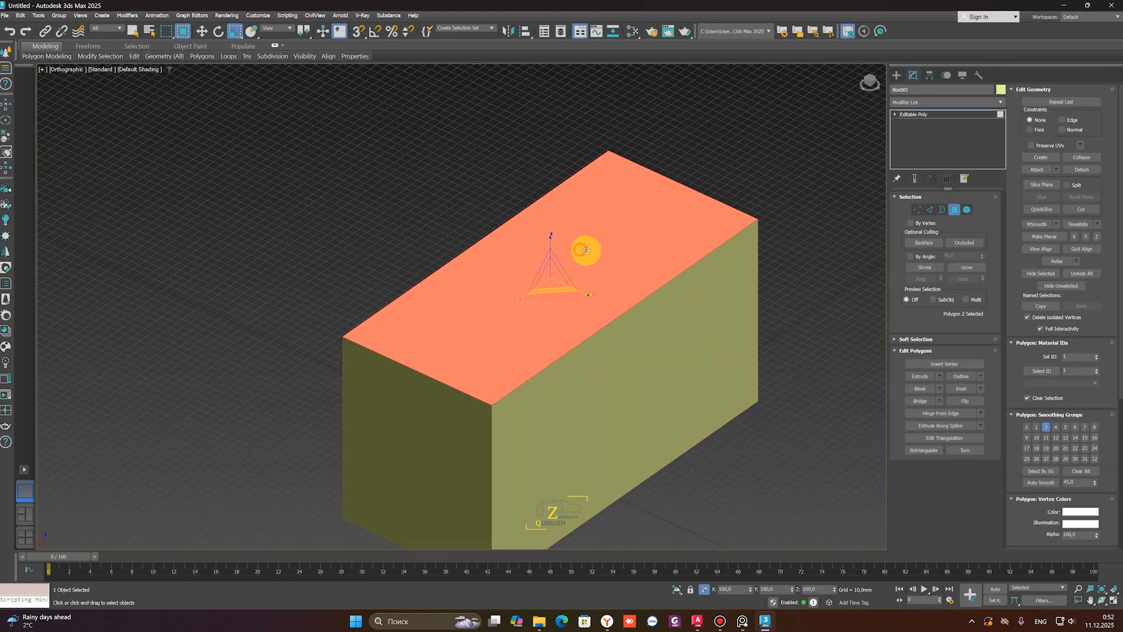
Tessellate the selected top polygon of the box into four polygons
scroll(1103, 234, down, 5)
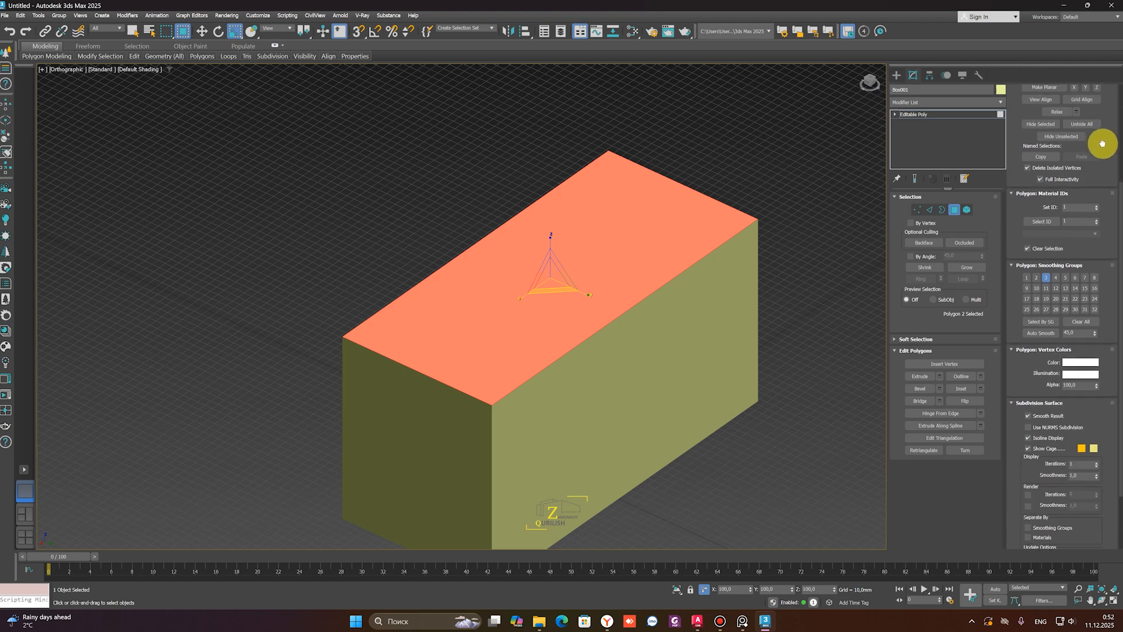
scroll(1093, 345, up, 5)
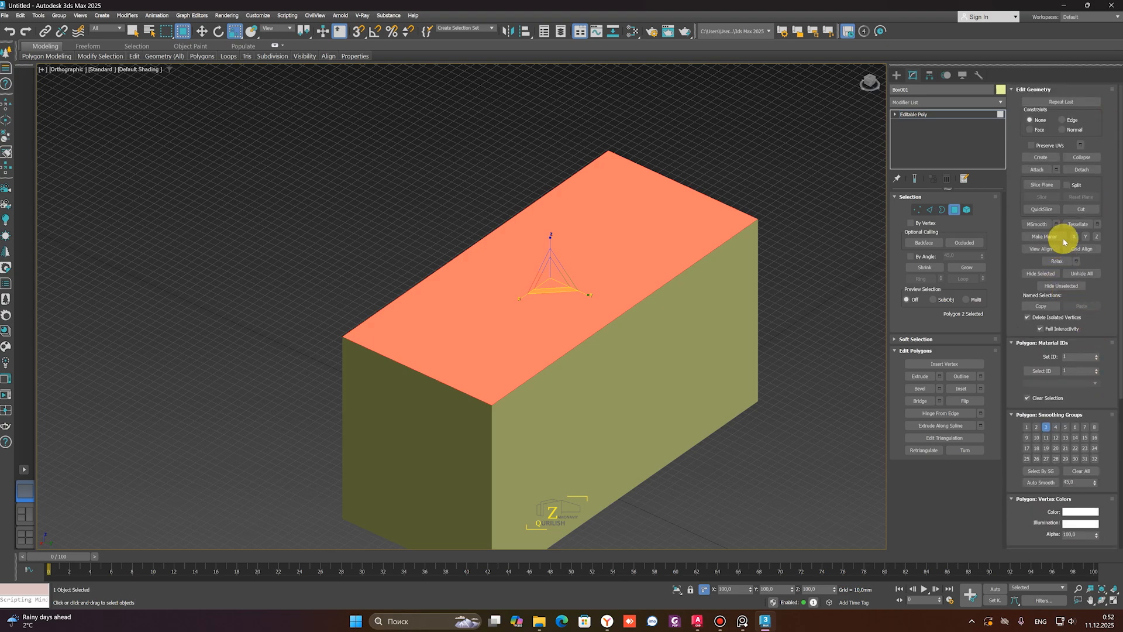
click(1081, 225)
alt+middle_drag(583, 246, 618, 276)
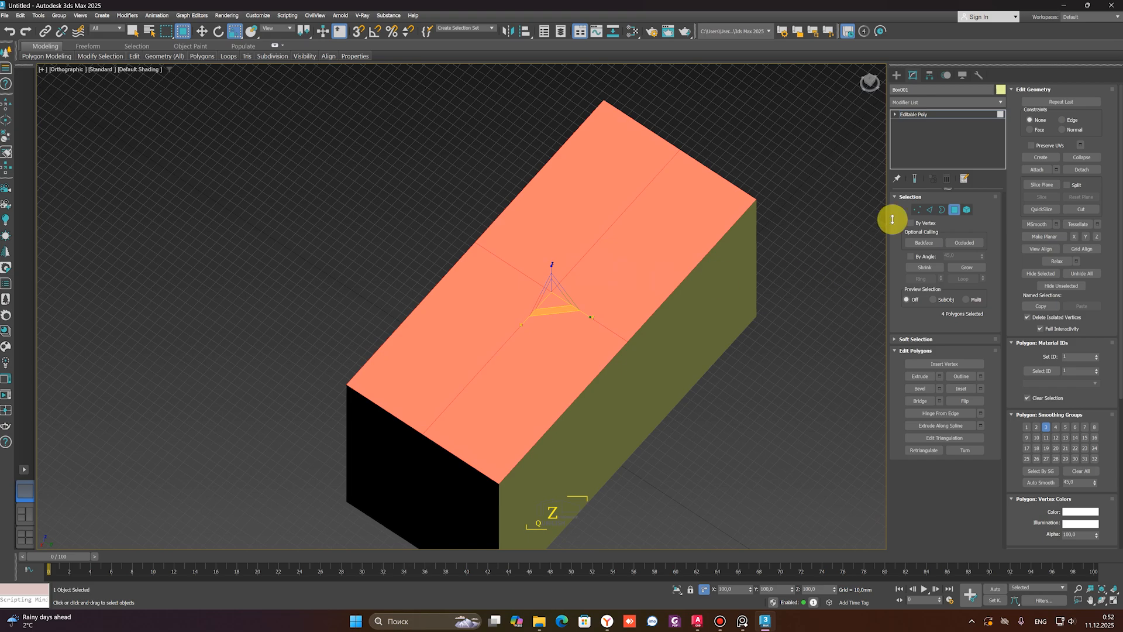
Try an inset on the four top polygons, switching its type between By Polygon and Group, and cancel it
click(973, 391)
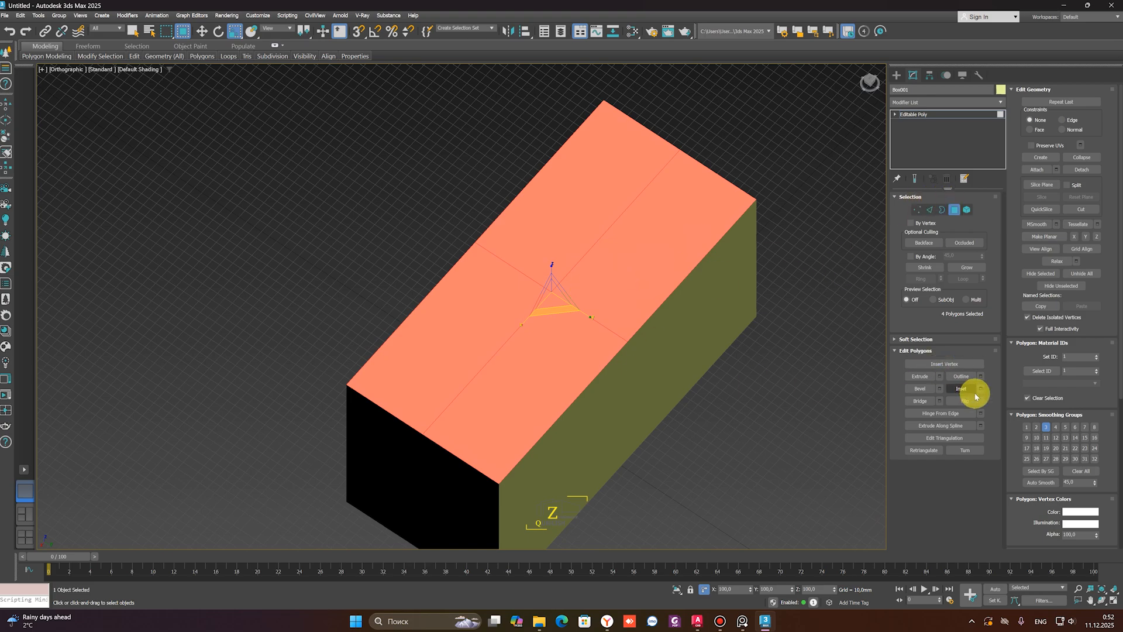
click(981, 389)
scroll(398, 353, up, 5)
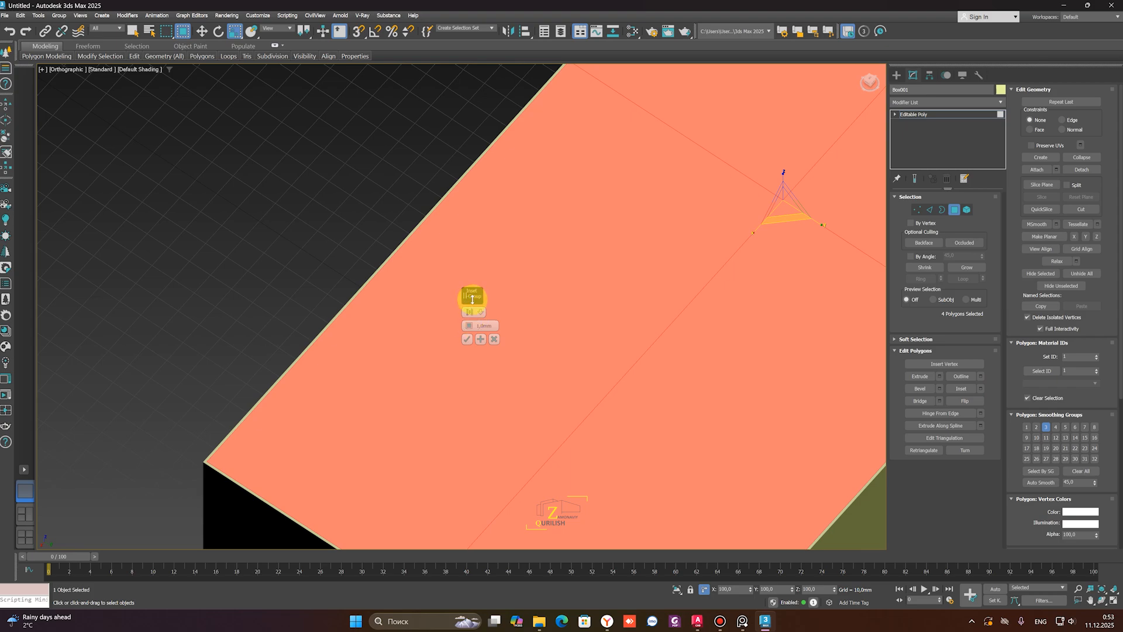
mouse_move(466, 314)
mouse_down()
mouse_move(466, 296)
mouse_move(464, 311)
mouse_up()
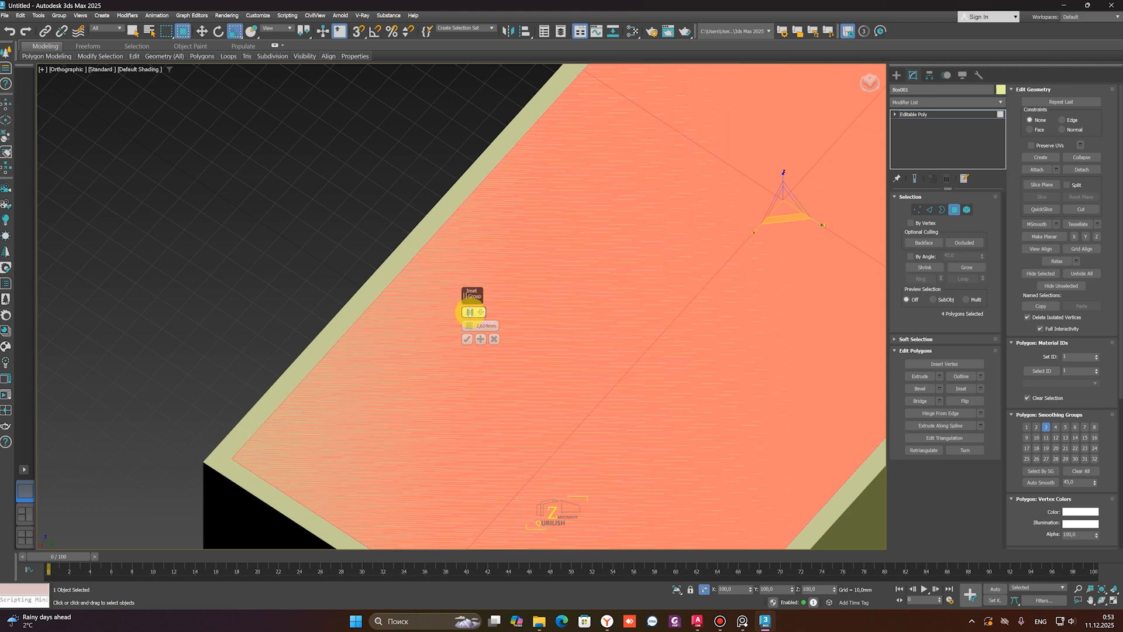
click(469, 312)
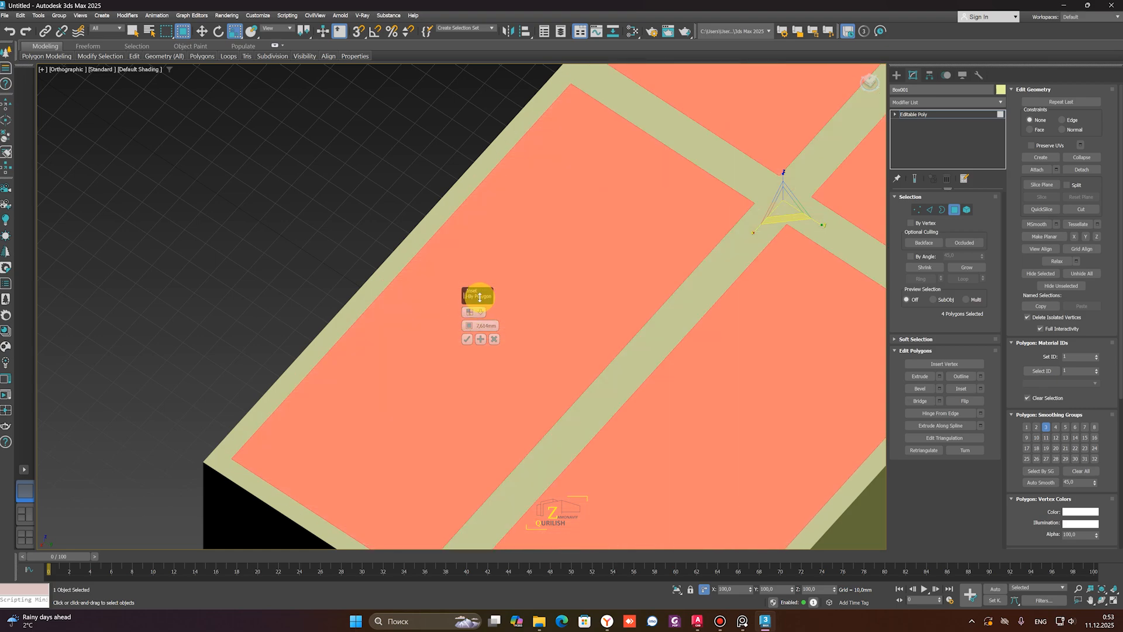
scroll(686, 323, down, 4)
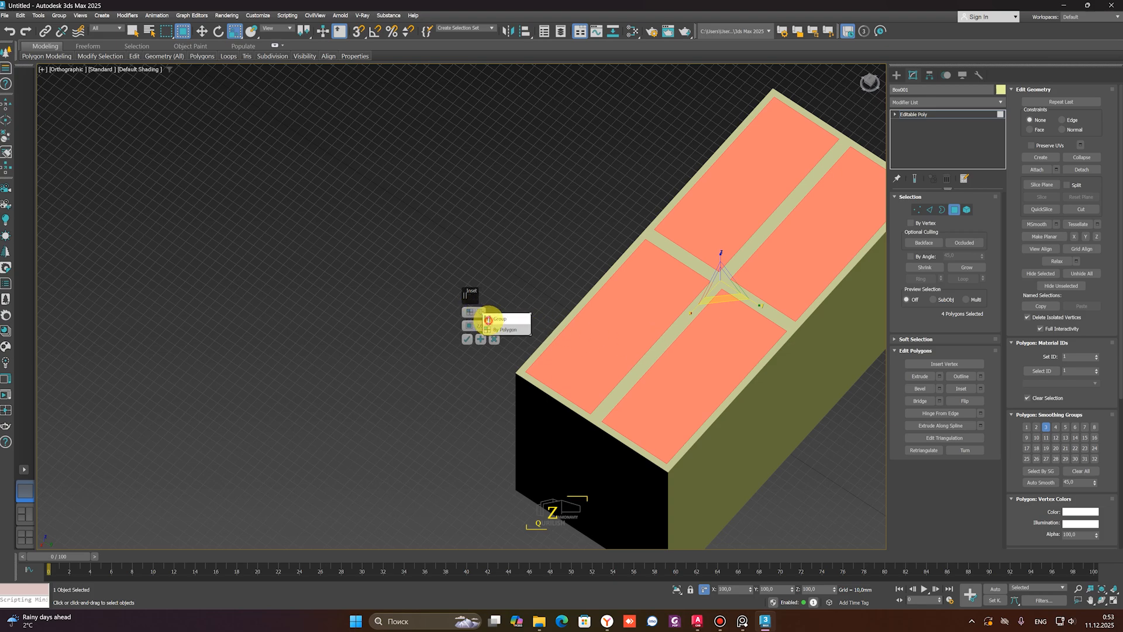
click(494, 319)
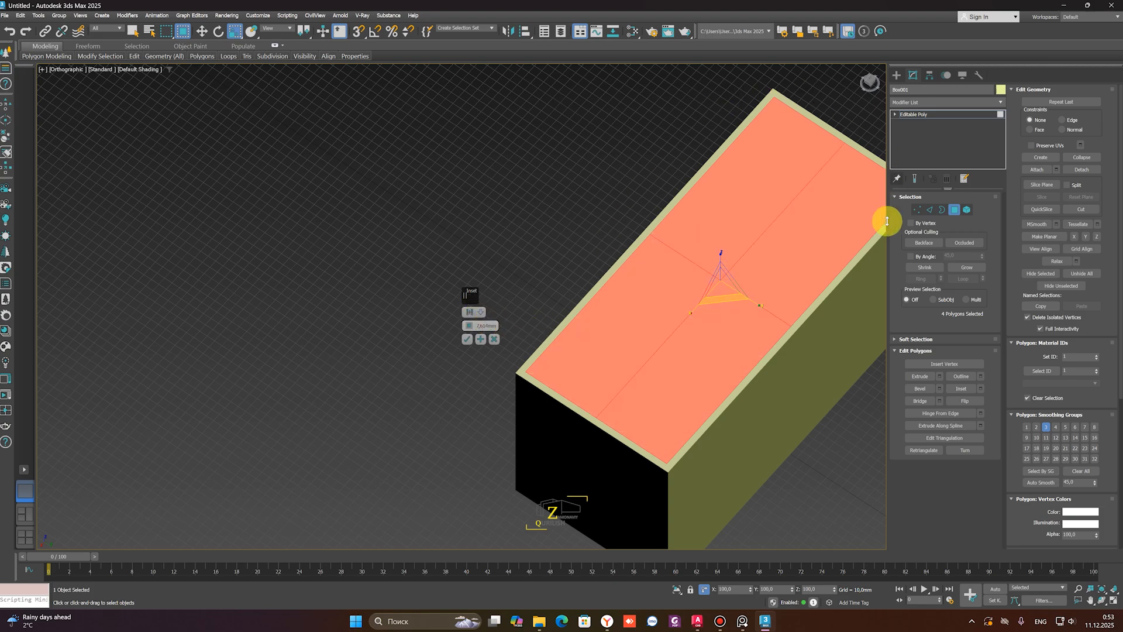
scroll(636, 421, down, 2)
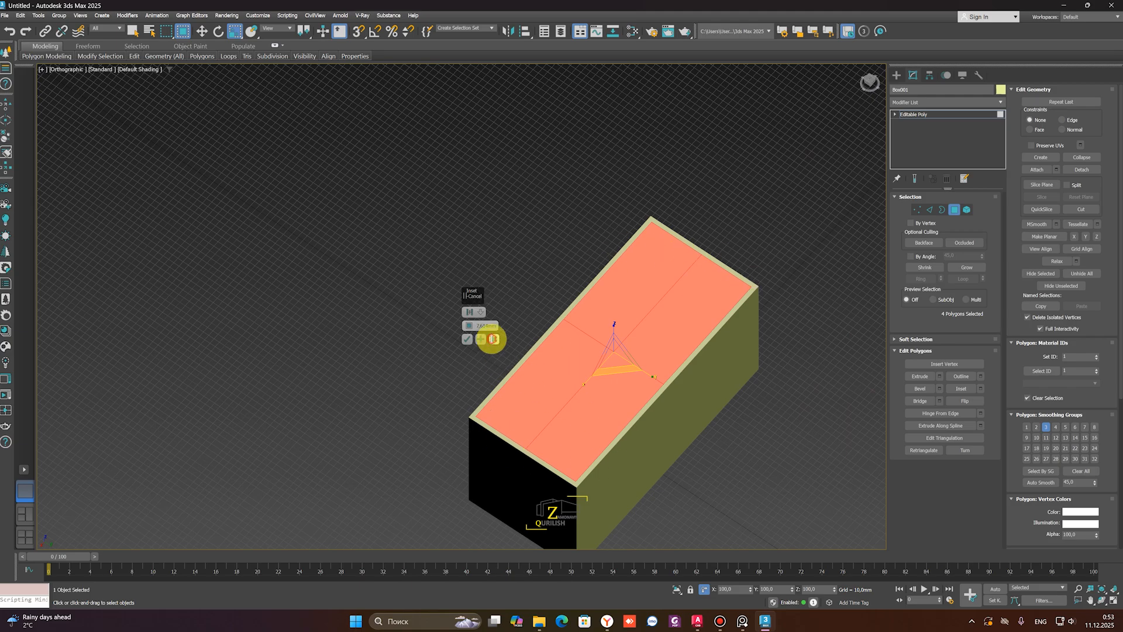
click(493, 339)
Delete the four selected top polygons of the box at Polygon level
middle_drag(844, 426, 801, 375)
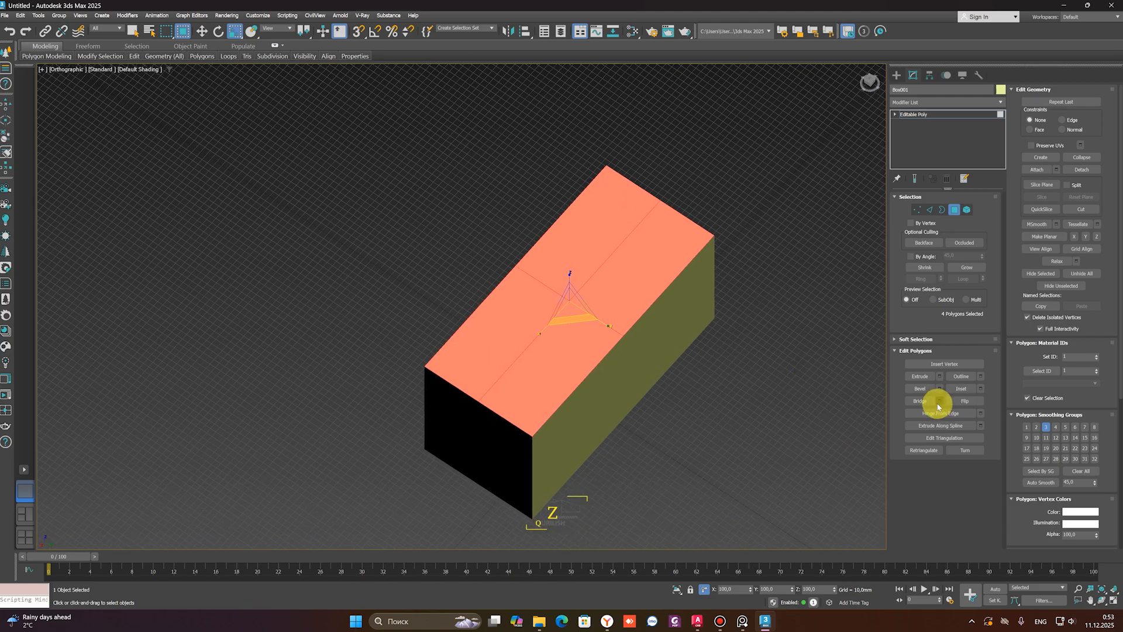
scroll(719, 420, down, 3)
middle_drag(717, 421, 678, 432)
key(4)
scroll(611, 379, up, 4)
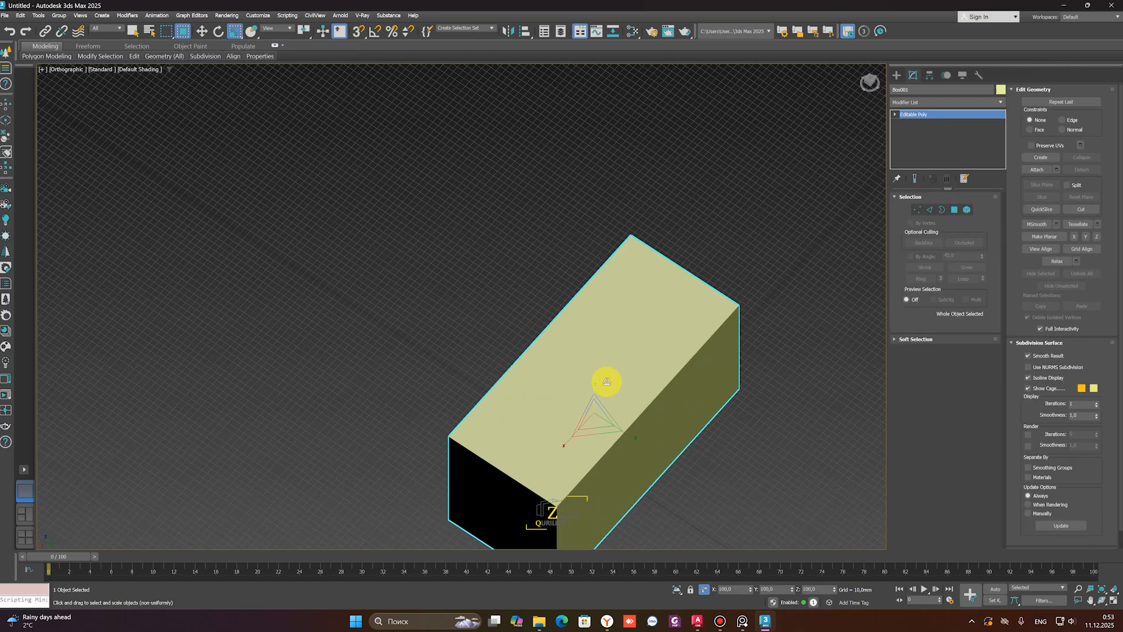
key(F3)
key(F3)
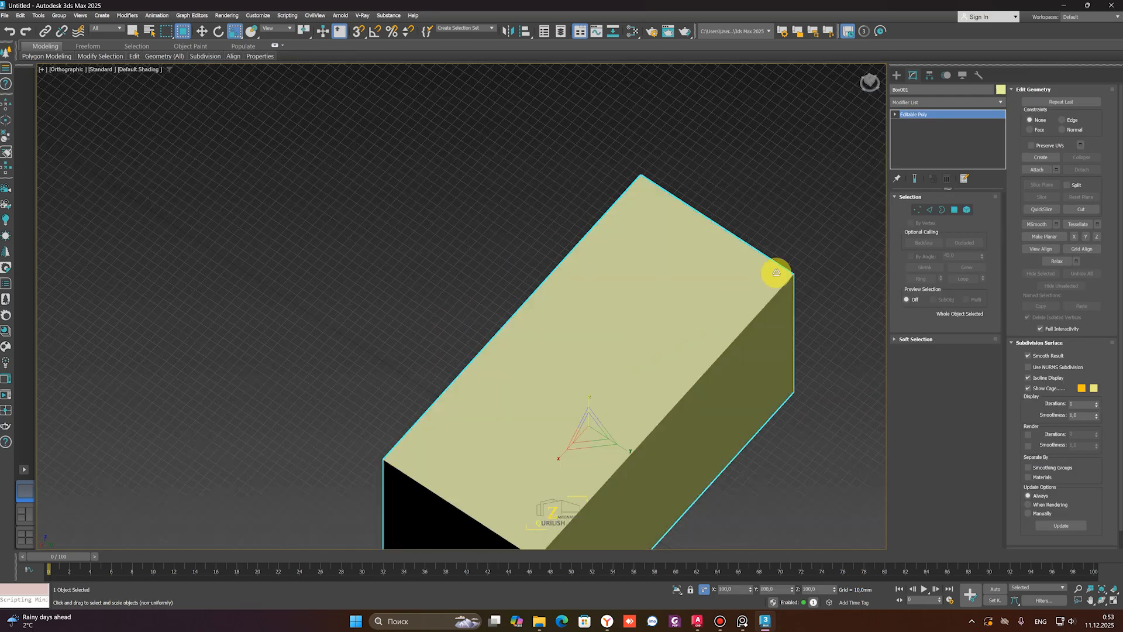
click(952, 211)
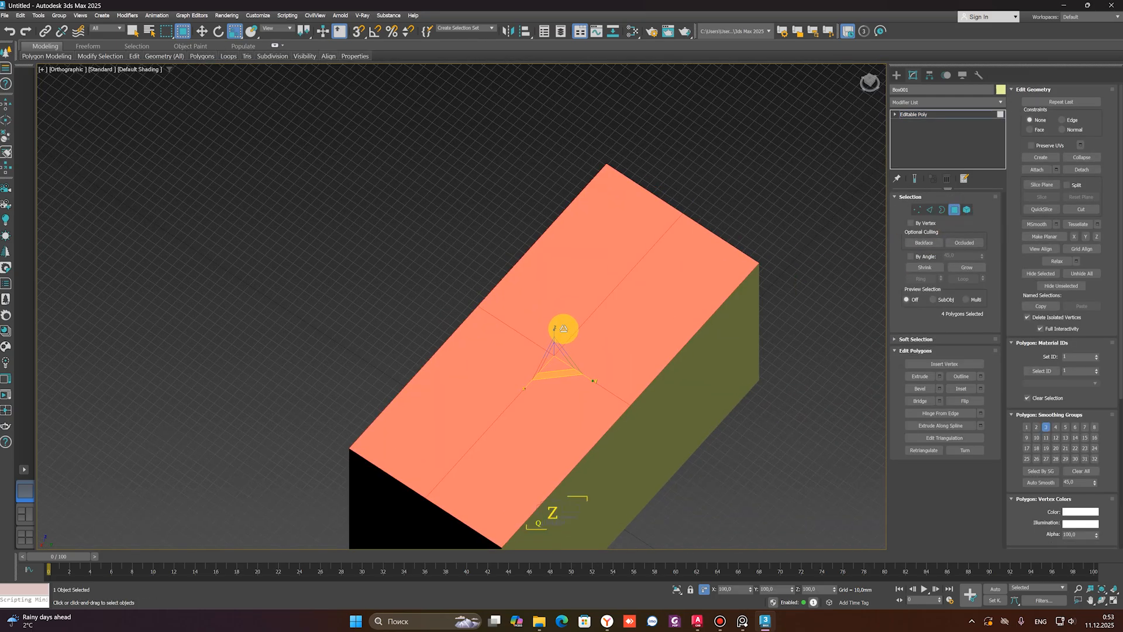
key(Delete)
alt+middle_drag(570, 342, 664, 265)
Display the box in wireframe and region-select its lengthwise edges at Edge level
key(F3)
scroll(654, 211, up, 2)
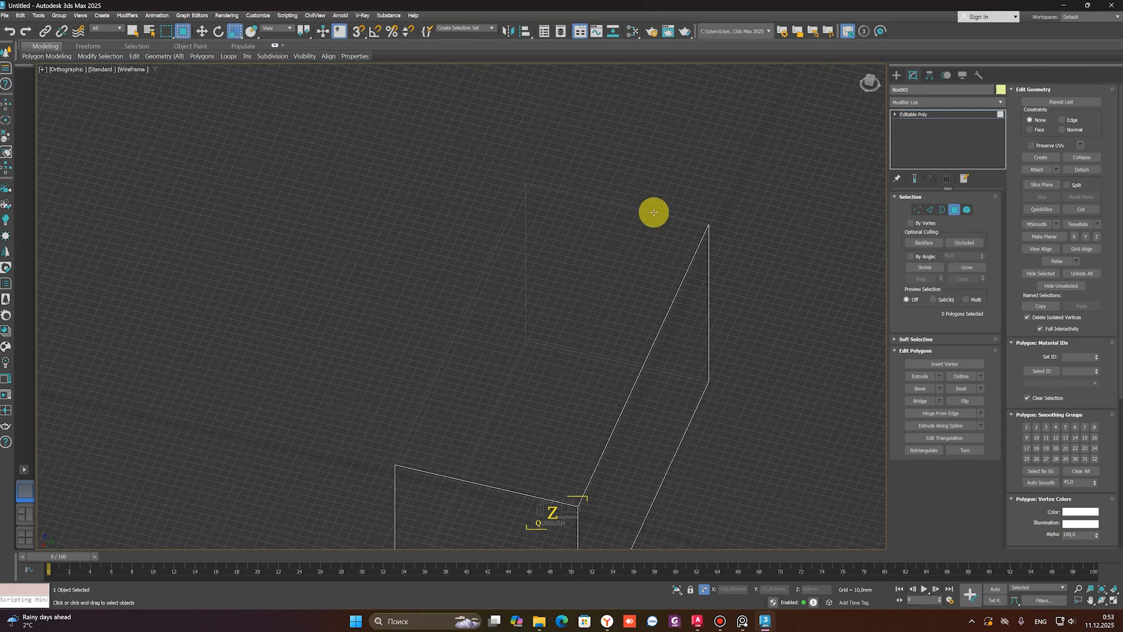
key(2)
scroll(617, 320, down, 2)
alt+middle_drag(616, 319, 602, 291)
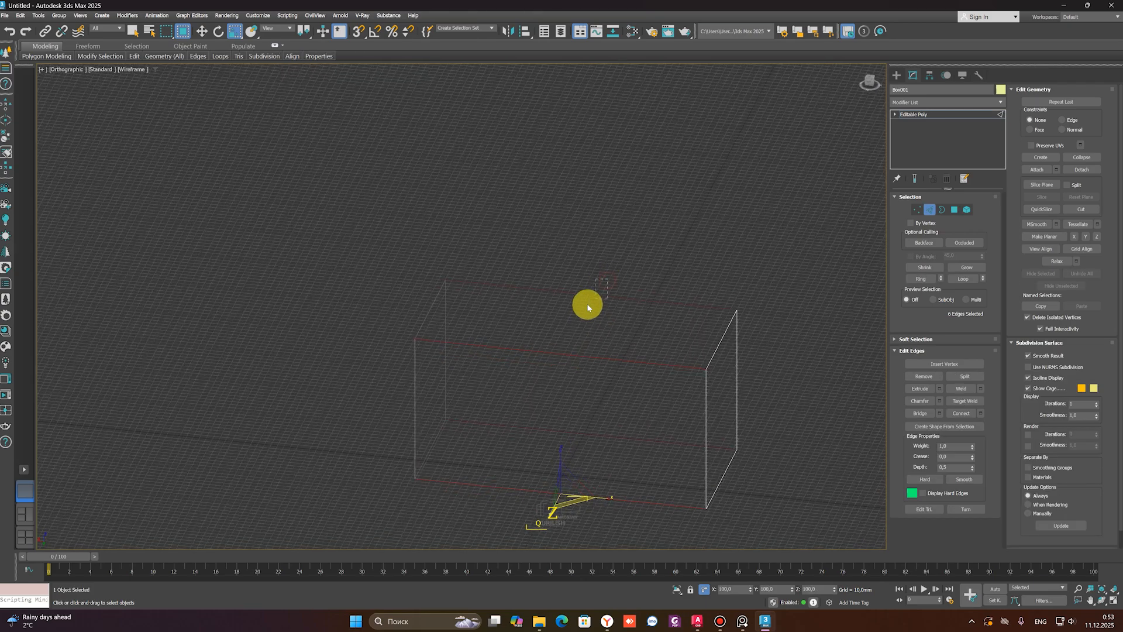
alt+middle_drag(584, 331, 721, 440)
scroll(658, 384, down, 4)
scroll(572, 407, up, 2)
click(584, 403)
scroll(613, 393, down, 2)
Select the two opposite end polygons at Polygon level and inset both by the same amount
click(954, 210)
click(582, 382)
ctrl+click(547, 454)
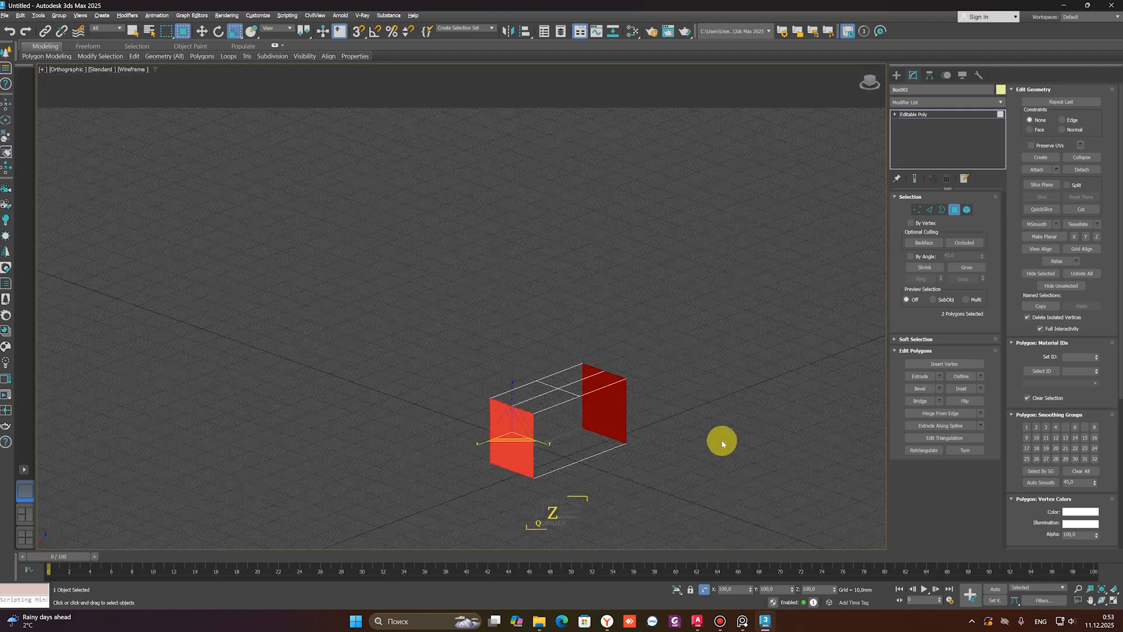
click(979, 389)
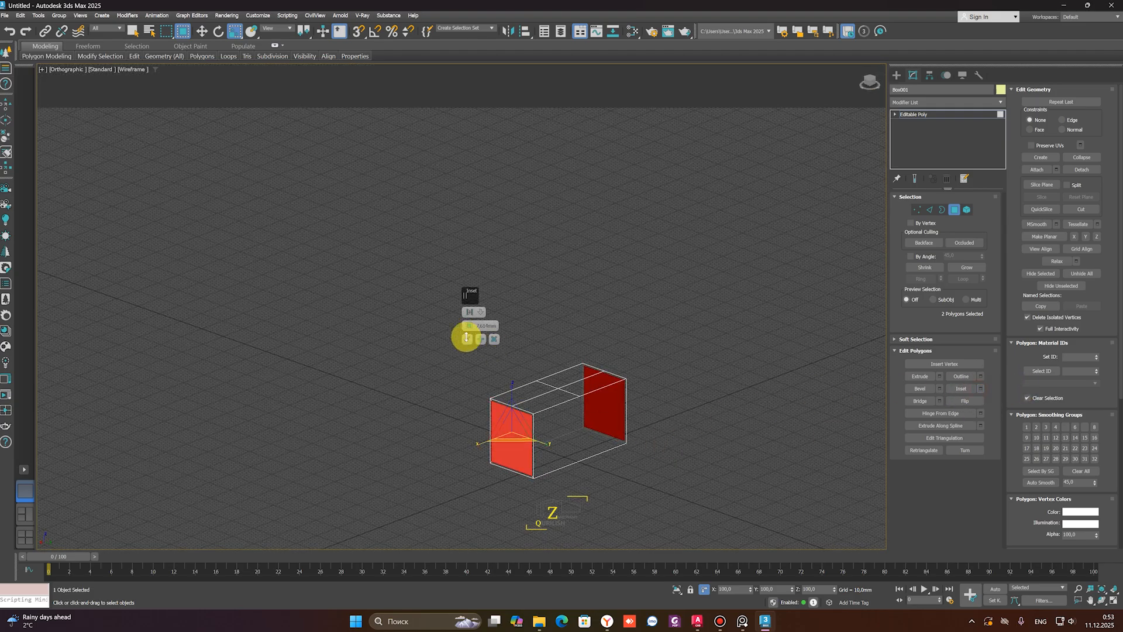
drag(470, 326, 466, 314)
click(467, 339)
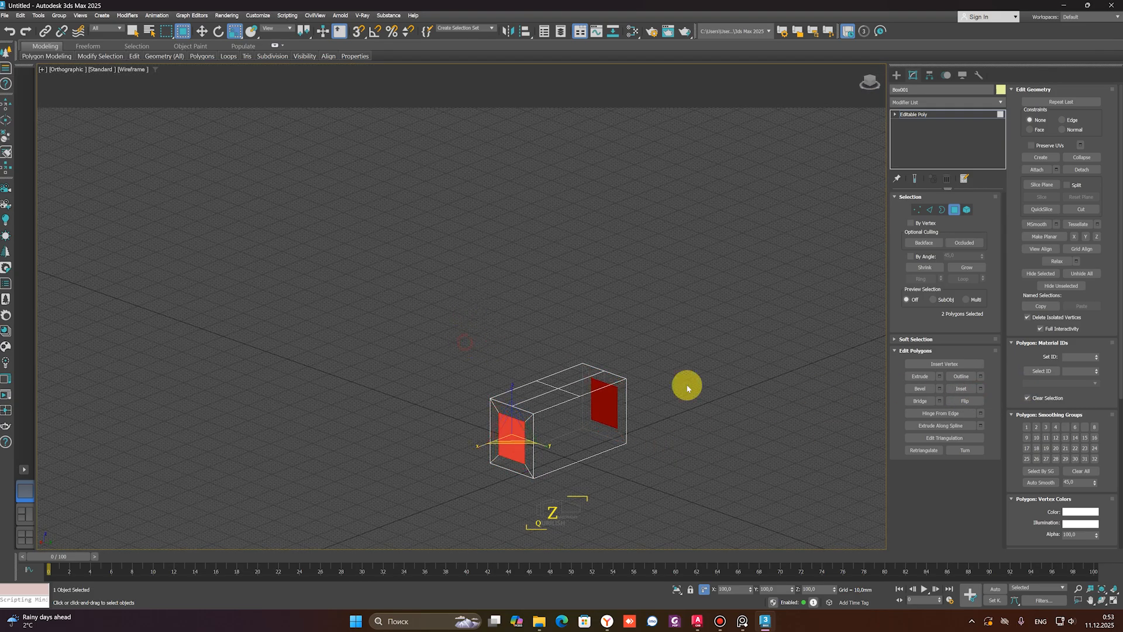
Bridge the two inset end polygons to open a tunnel through the box, and return to shaded display
click(940, 402)
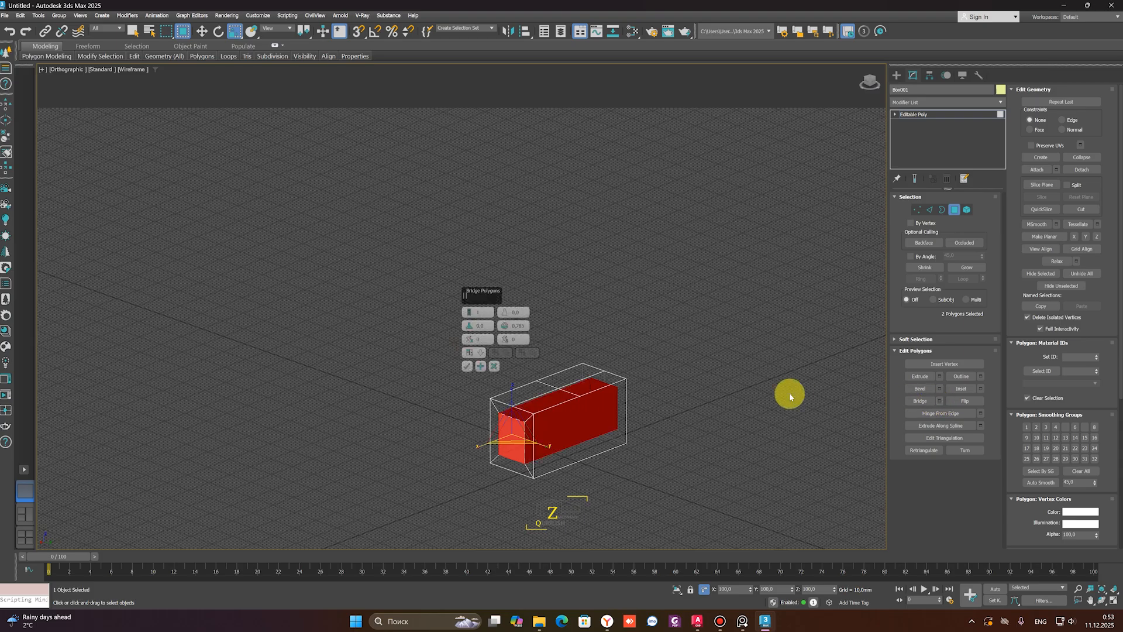
scroll(489, 414, up, 5)
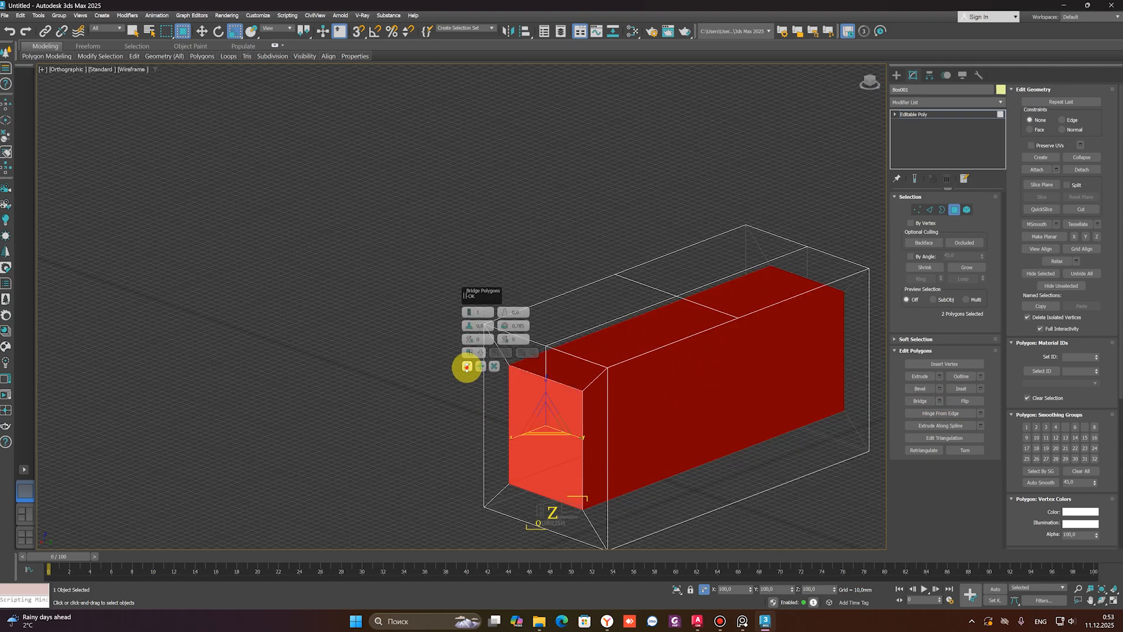
click(466, 367)
mouse_move(551, 413)
alt+middle_down()
mouse_move(672, 431)
mouse_move(581, 436)
mouse_move(654, 444)
mouse_move(579, 454)
mouse_move(589, 450)
alt+middle_up()
key(F3)
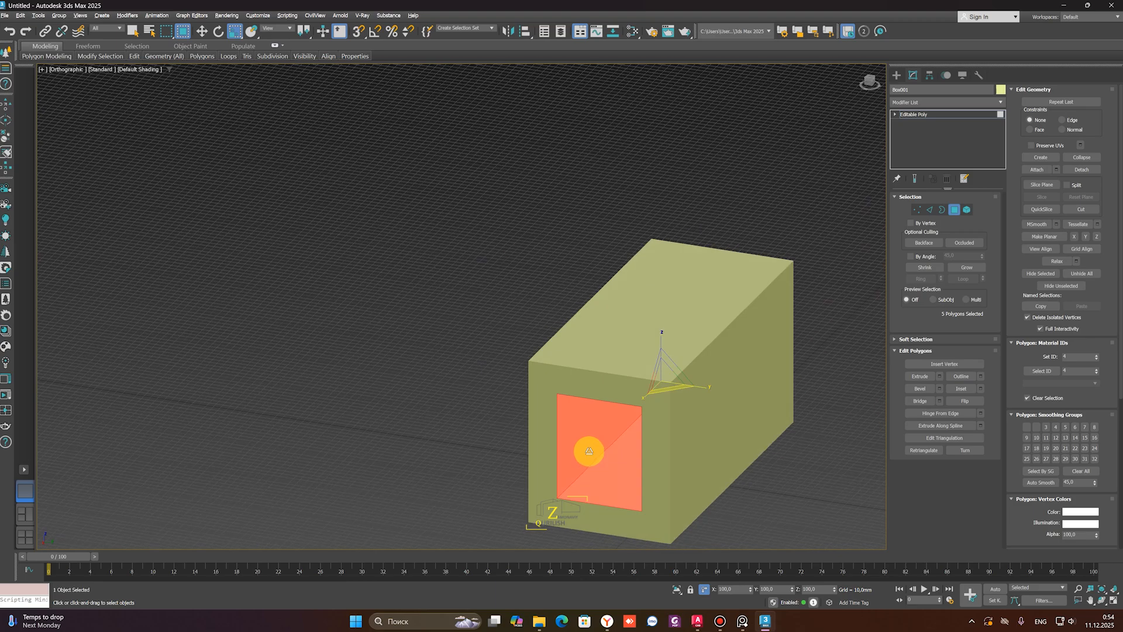
Select the long side polygon, flip its normal, and flip it back
mouse_move(731, 446)
alt+middle_down()
mouse_move(702, 439)
mouse_move(696, 404)
mouse_move(727, 426)
alt+middle_up()
click(709, 436)
click(965, 404)
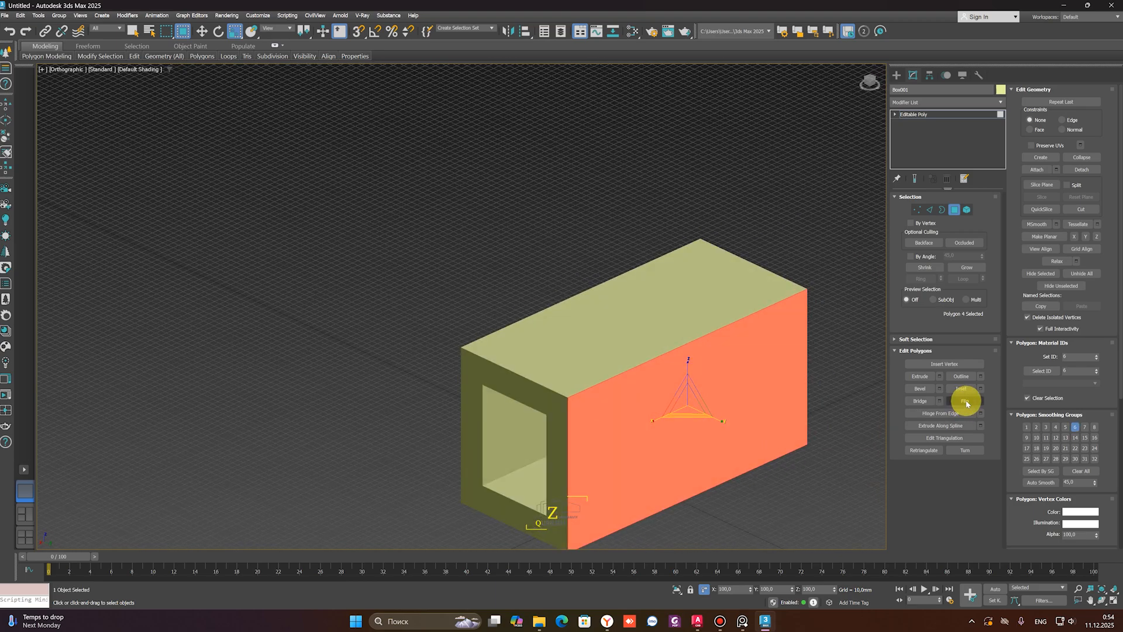
click(965, 403)
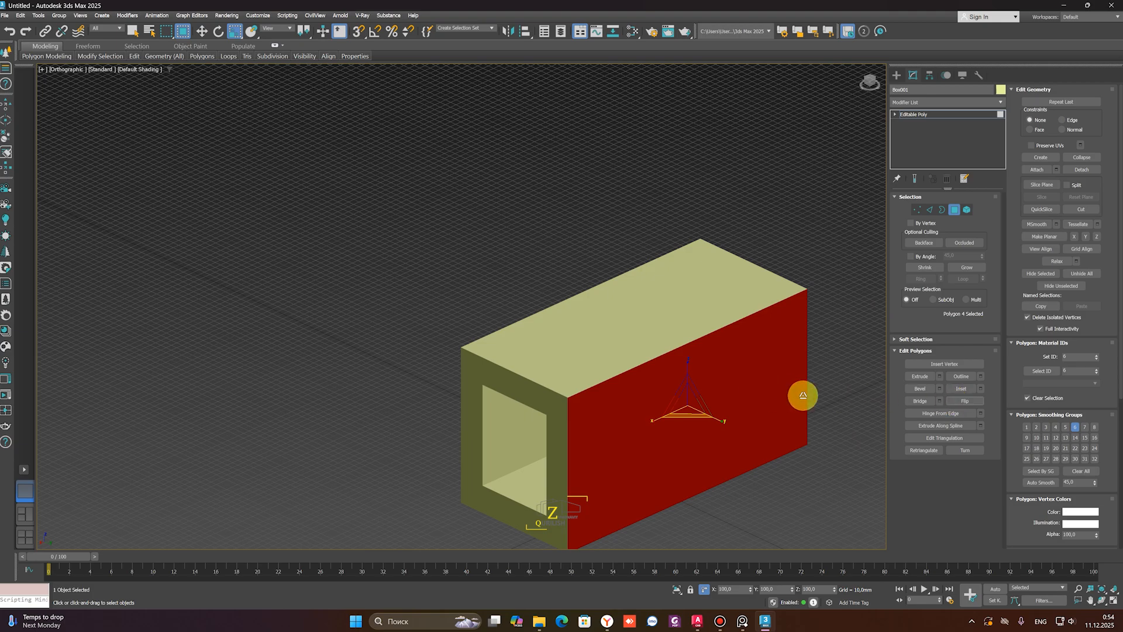
click(966, 402)
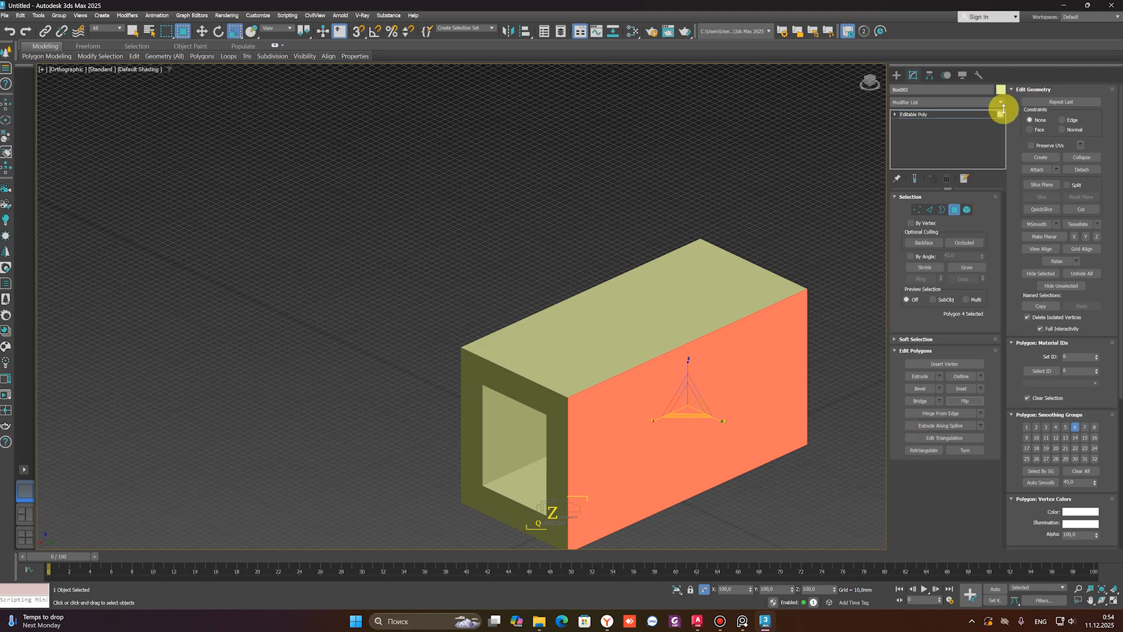
Create a freestanding four-sided polygon beside the far end of the box with the Create tool
alt+middle_drag(737, 290, 649, 272)
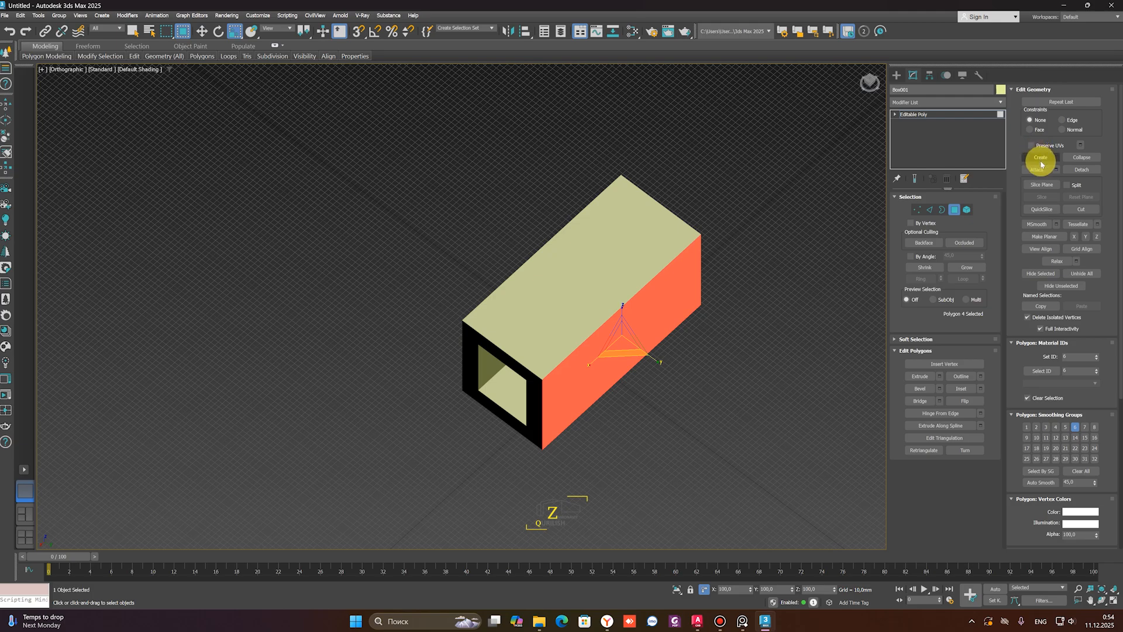
click(1040, 158)
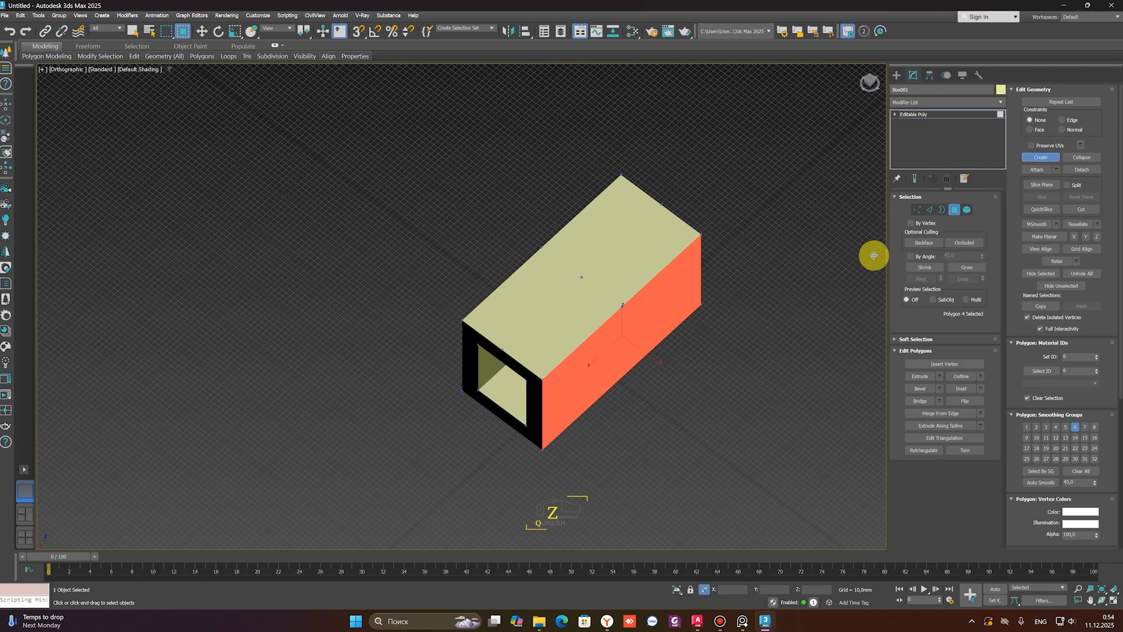
scroll(709, 321, down, 2)
click(686, 289)
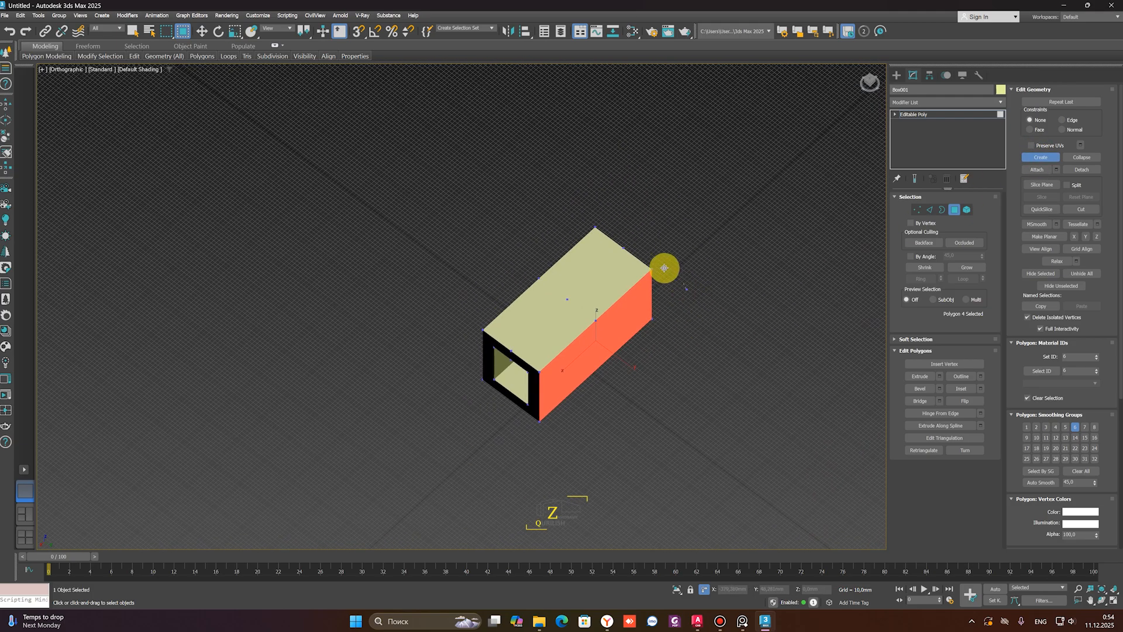
click(649, 253)
click(689, 220)
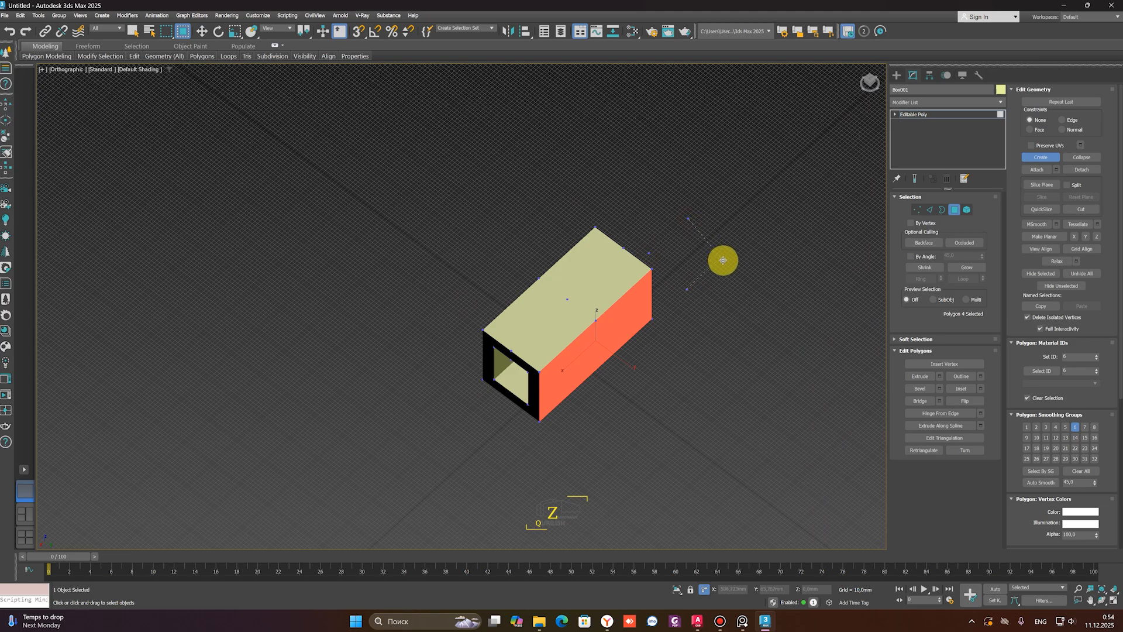
click(729, 264)
click(687, 289)
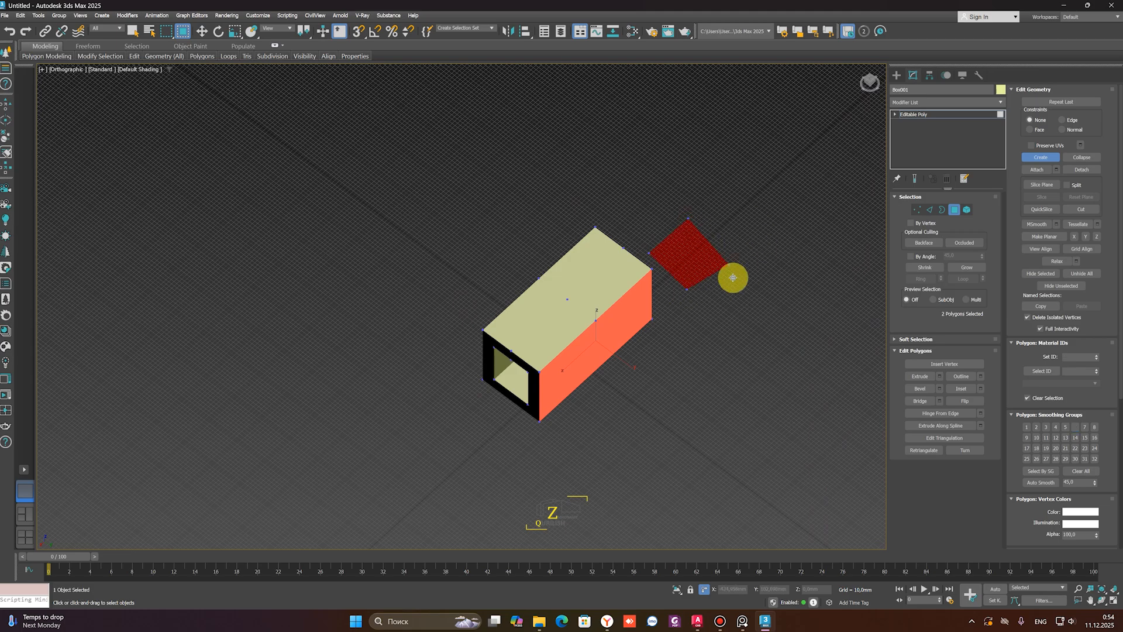
scroll(574, 291, up, 2)
scroll(757, 320, down, 2)
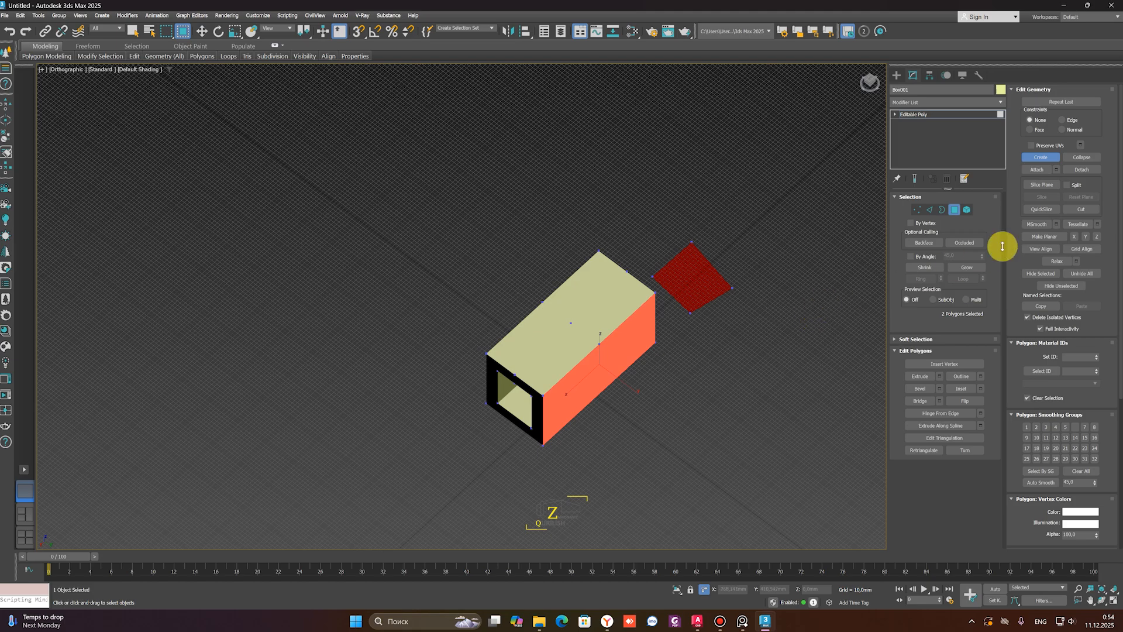
Delete both selected polygons, undo that deletion, and delete only the newly created polygon
scroll(780, 331, down, 2)
key(Delete)
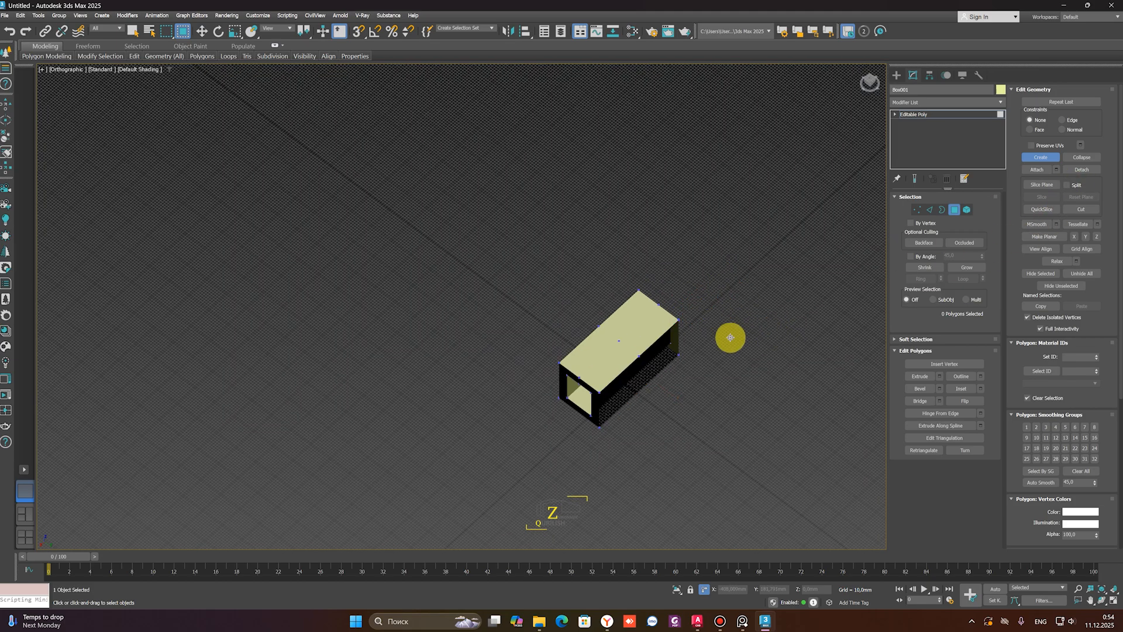
key(ctrl+z)
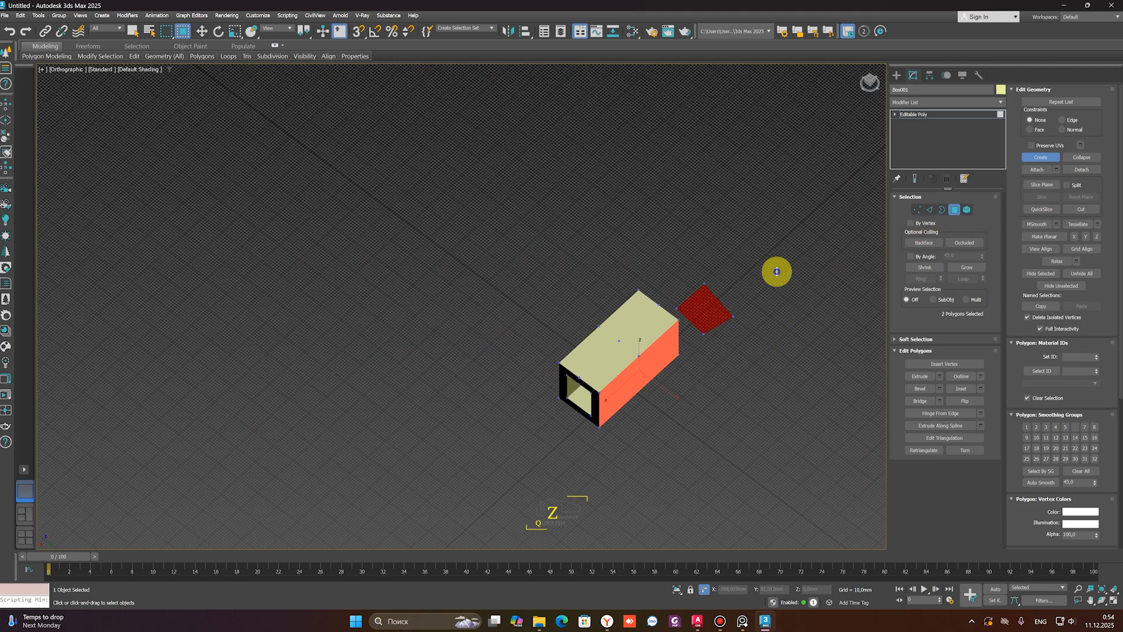
drag(695, 350, 695, 356)
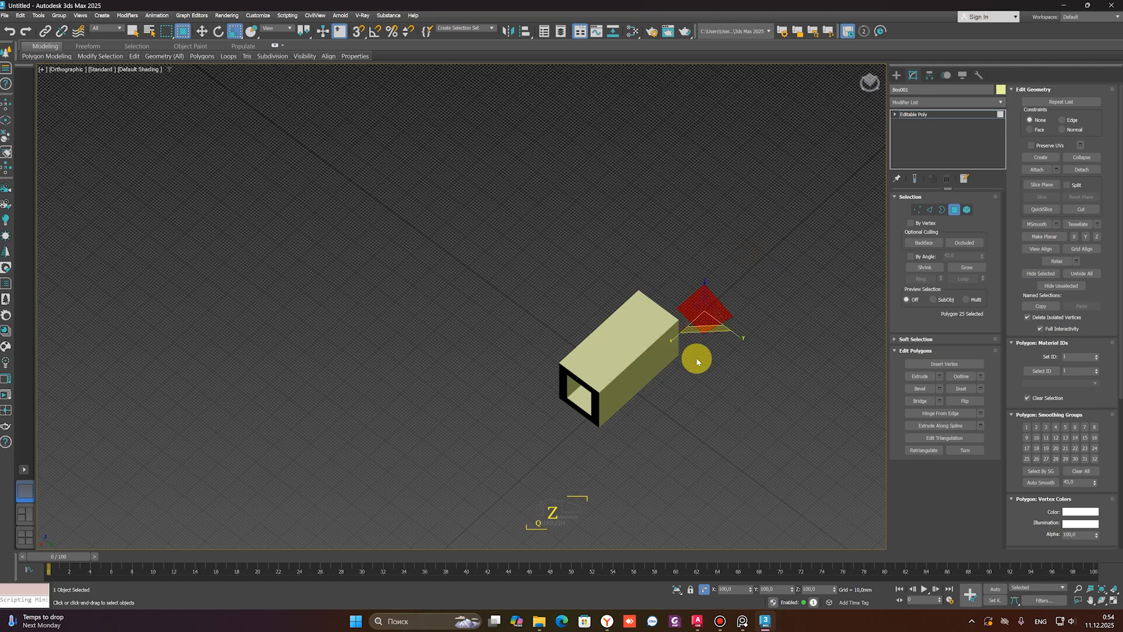
key(Delete)
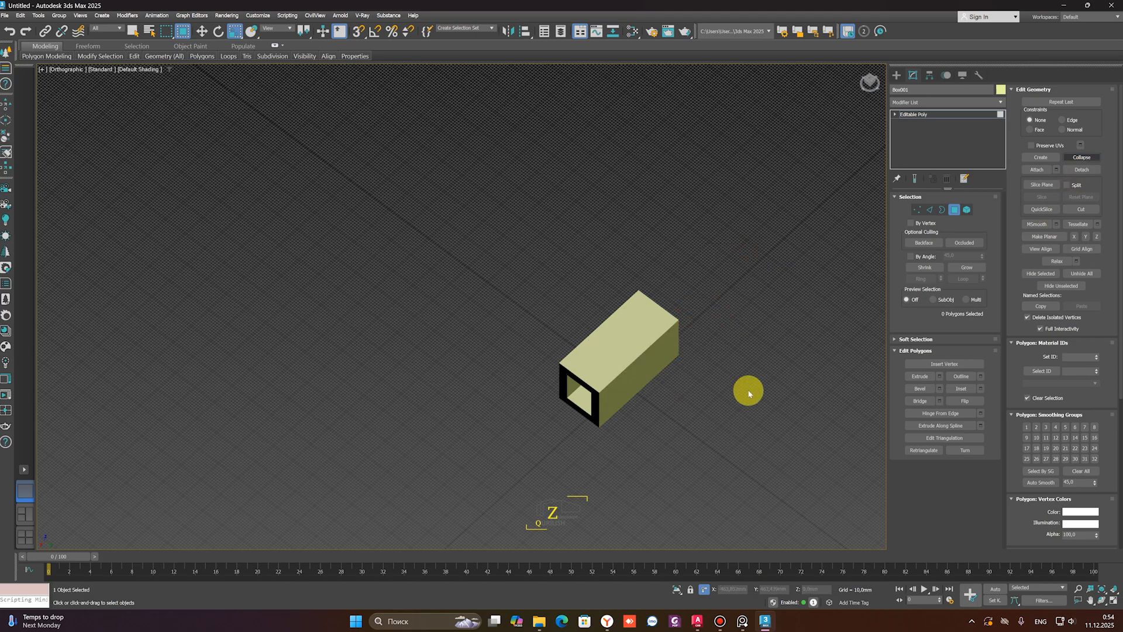
Select two opposite long side polygons of the tunnel box, collapse them, and undo the collapse
scroll(599, 358, up, 3)
click(595, 356)
alt+middle_drag(560, 301, 638, 441)
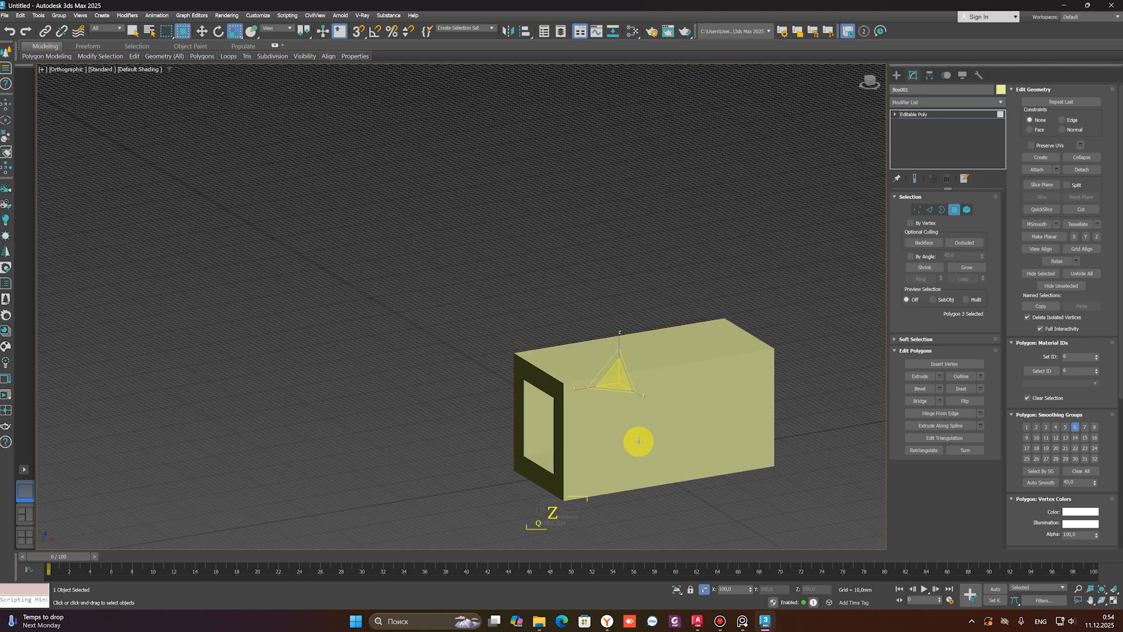
ctrl+click(638, 441)
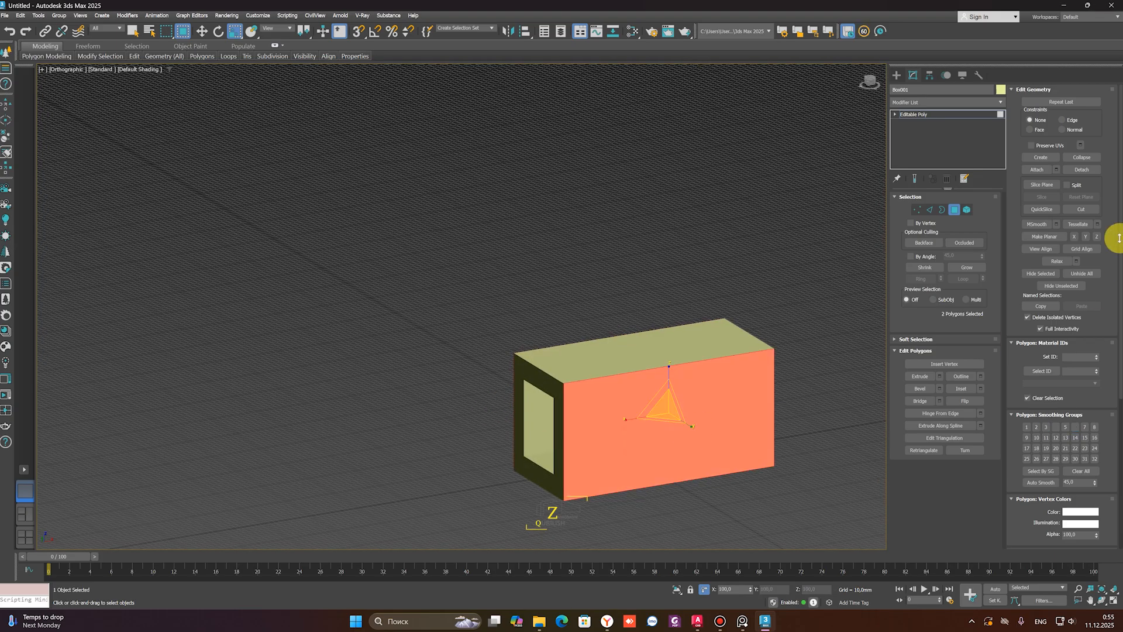
click(1084, 158)
key(ctrl+z)
scroll(632, 401, down, 3)
alt+middle_drag(632, 402, 690, 419)
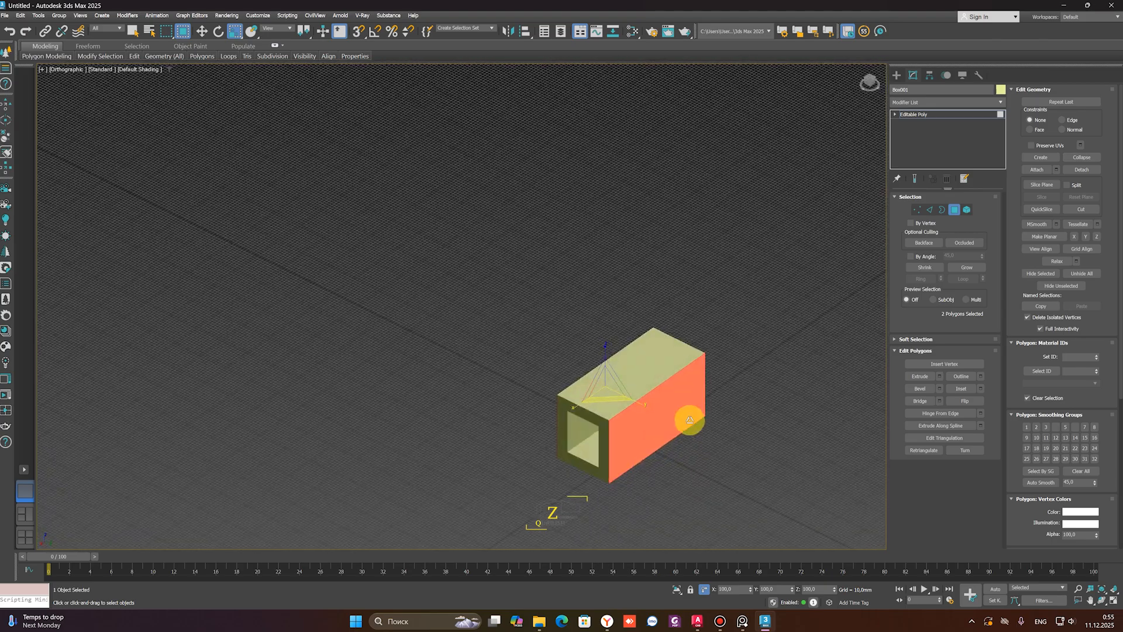
Create a new box beside the tunnel box, about 407 mm long and 422 mm wide
scroll(689, 420, down, 2)
ctrl+right_click(785, 418)
click(800, 382)
click(789, 412)
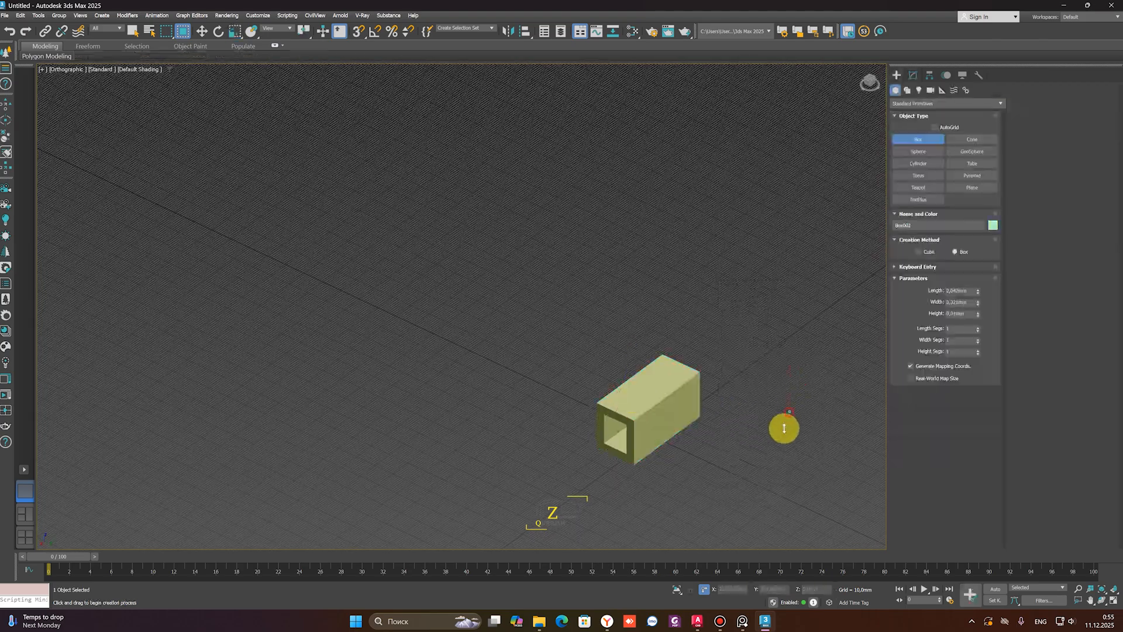
drag(784, 429, 802, 494)
click(796, 445)
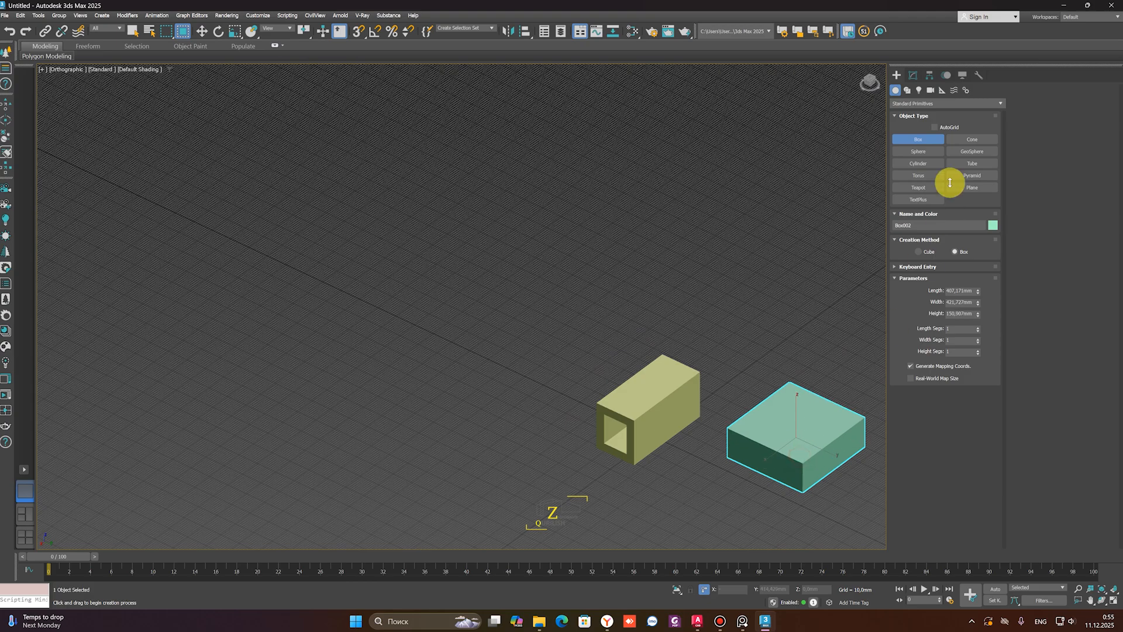
Convert the new box to an Editable Poly and activate its Polygon sub-object level
click(913, 75)
right_click(922, 141)
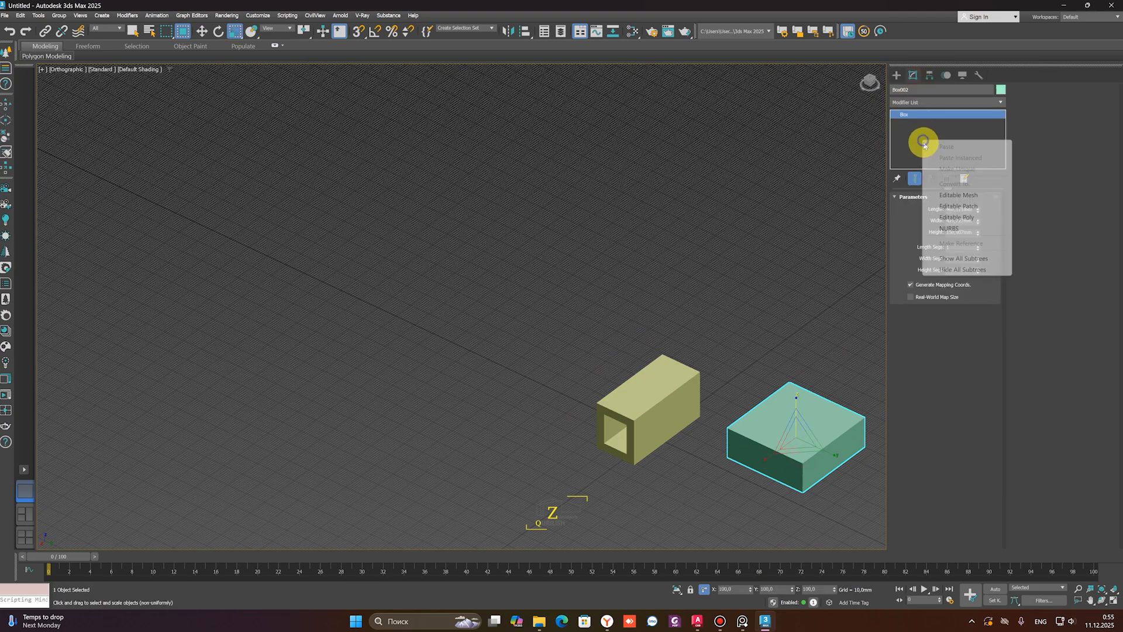
click(955, 222)
click(953, 209)
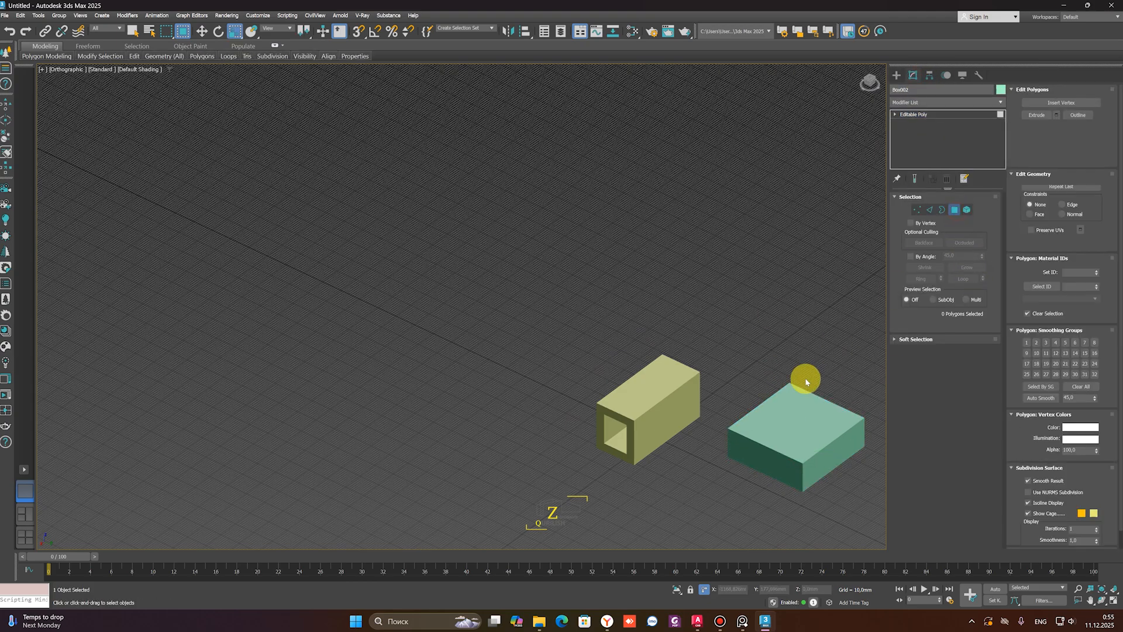
Select the new box's top and bottom polygons and inset them by about 76 mm
click(815, 426)
mouse_move(822, 470)
alt+middle_down()
mouse_move(820, 427)
mouse_move(828, 473)
alt+middle_up()
ctrl+click(815, 440)
click(981, 388)
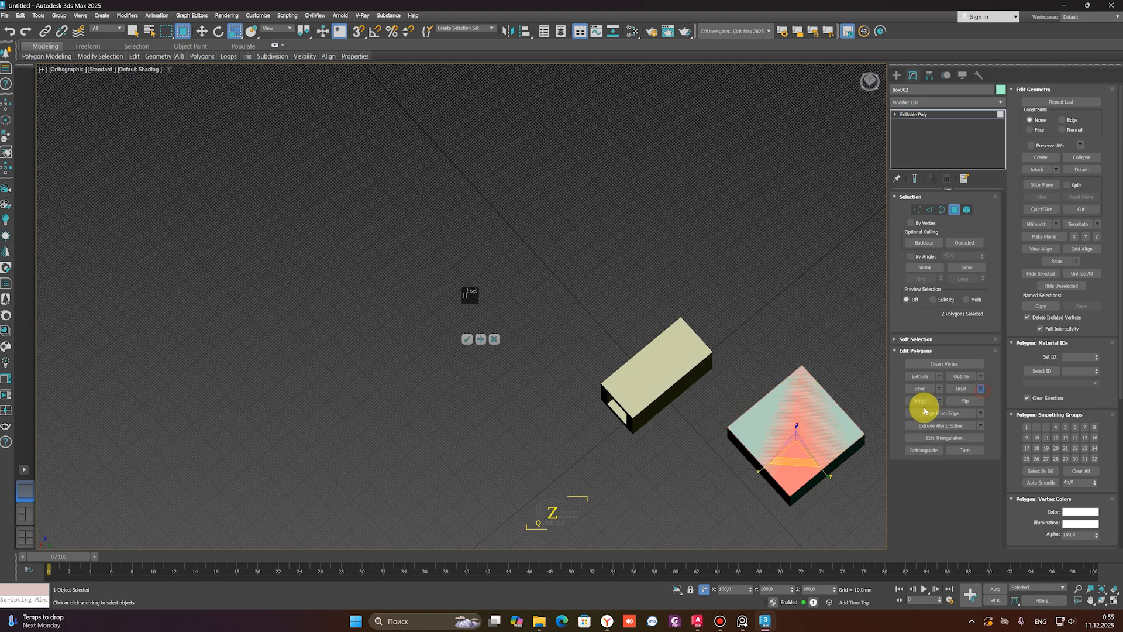
drag(469, 323, 469, 310)
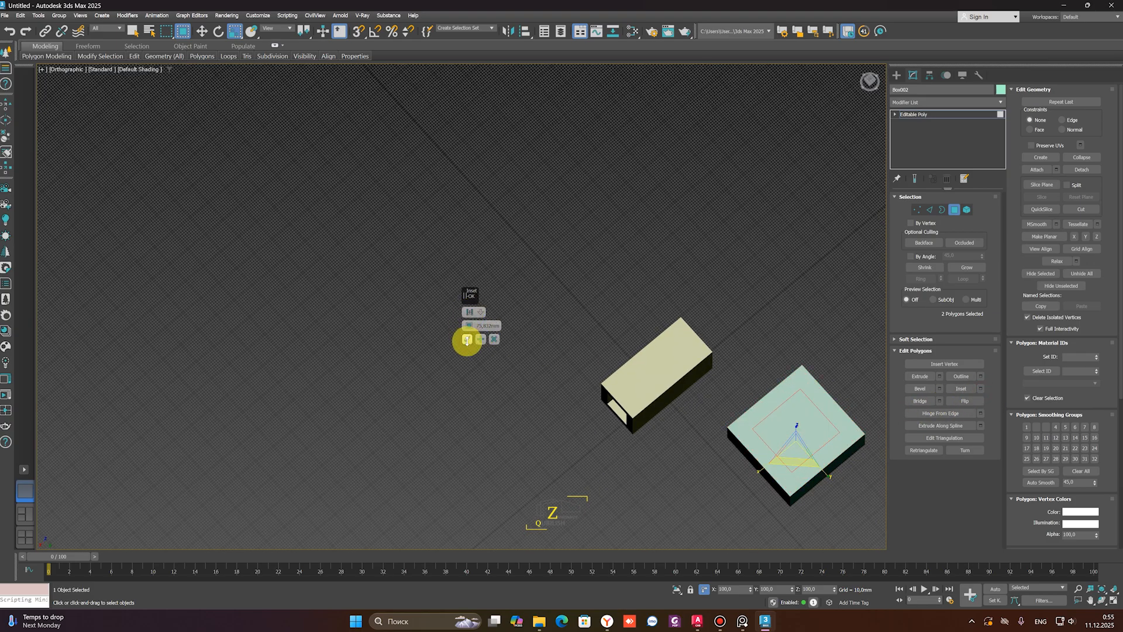
click(467, 339)
Switch to wireframe display, collapse the inset top and bottom polygons, and undo the collapse
alt+middle_drag(759, 381, 912, 304)
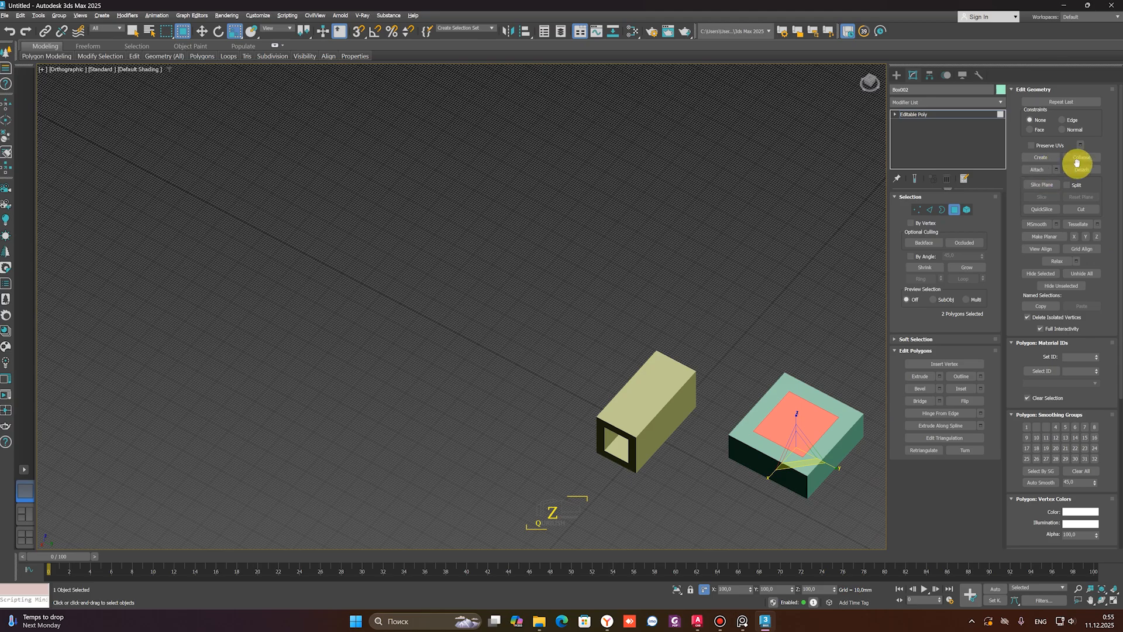
click(1083, 162)
mouse_move(812, 344)
alt+middle_down()
mouse_move(762, 376)
mouse_move(760, 426)
mouse_move(799, 417)
mouse_move(722, 394)
mouse_move(674, 360)
mouse_move(664, 369)
mouse_move(682, 393)
mouse_move(655, 382)
mouse_move(682, 335)
alt+middle_up()
click(798, 416)
scroll(786, 439, up, 3)
key(F3)
key(F3)
key(F3)
scroll(748, 391, up, 3)
scroll(732, 385, down, 3)
click(683, 393)
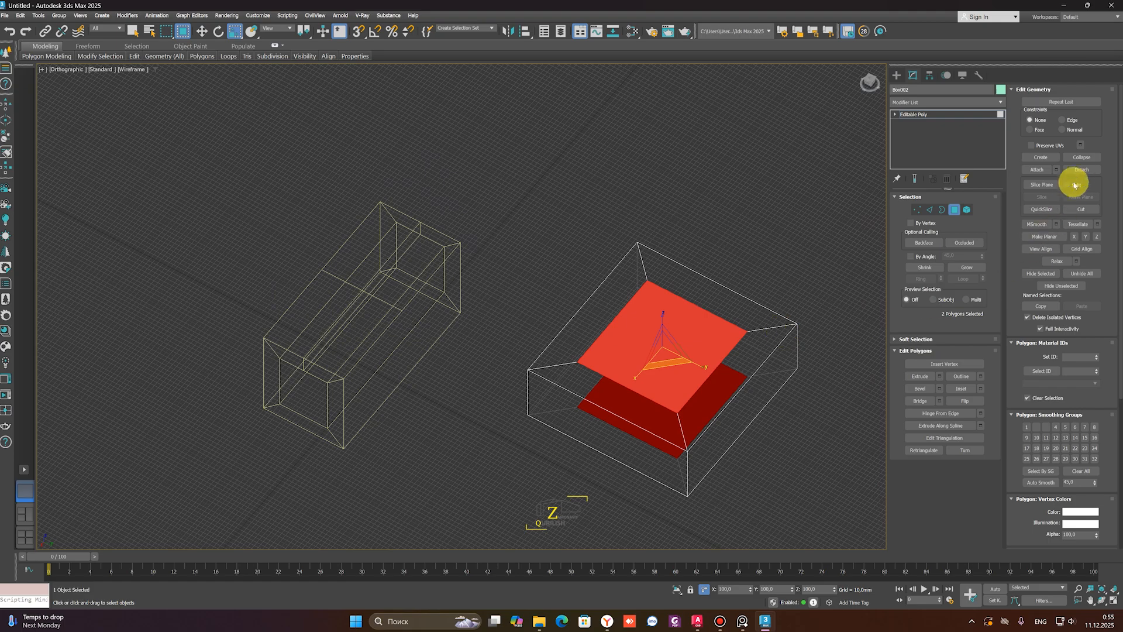
click(1081, 157)
key(ctrl+z)
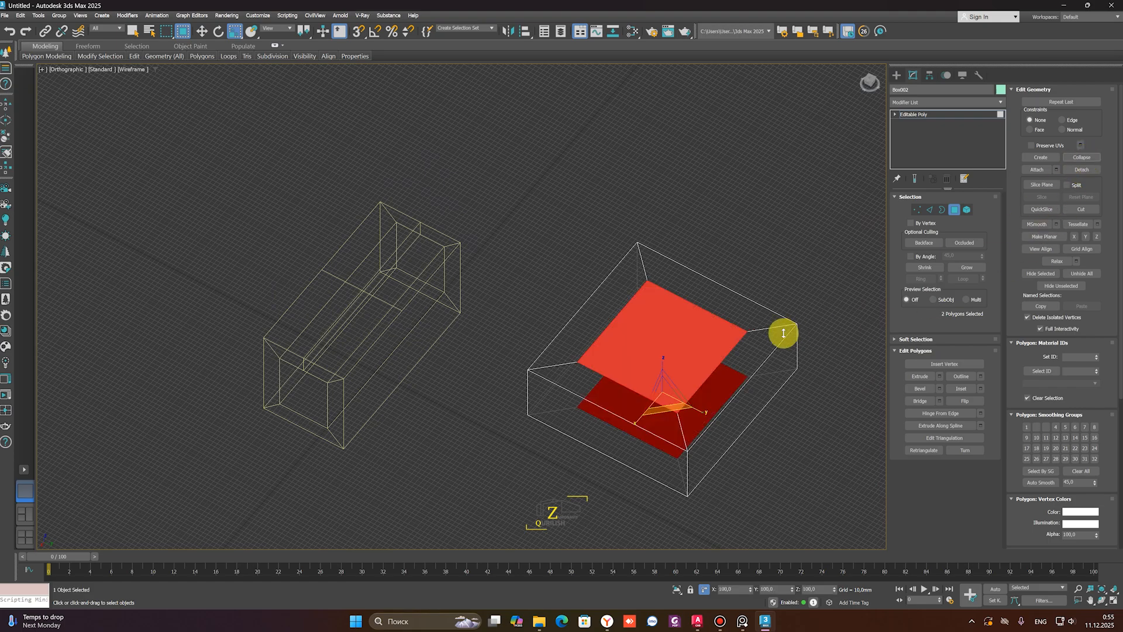
Attach the tunnel box to the new box by picking it in the viewport, and undo the attachment
scroll(483, 317, down, 4)
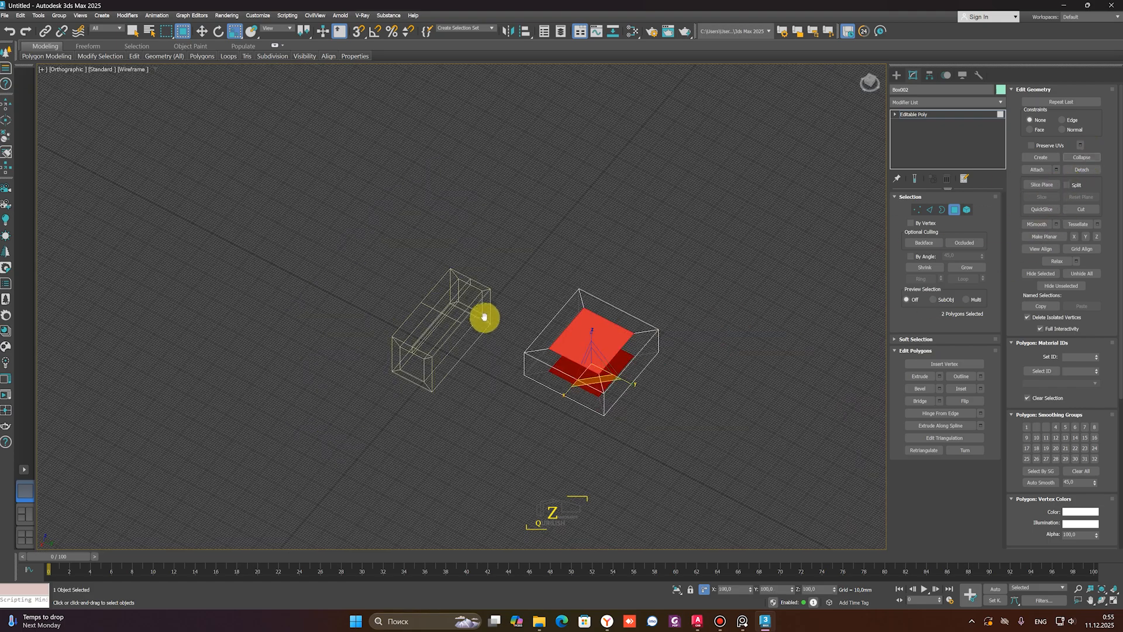
middle_drag(483, 316, 453, 311)
click(1041, 169)
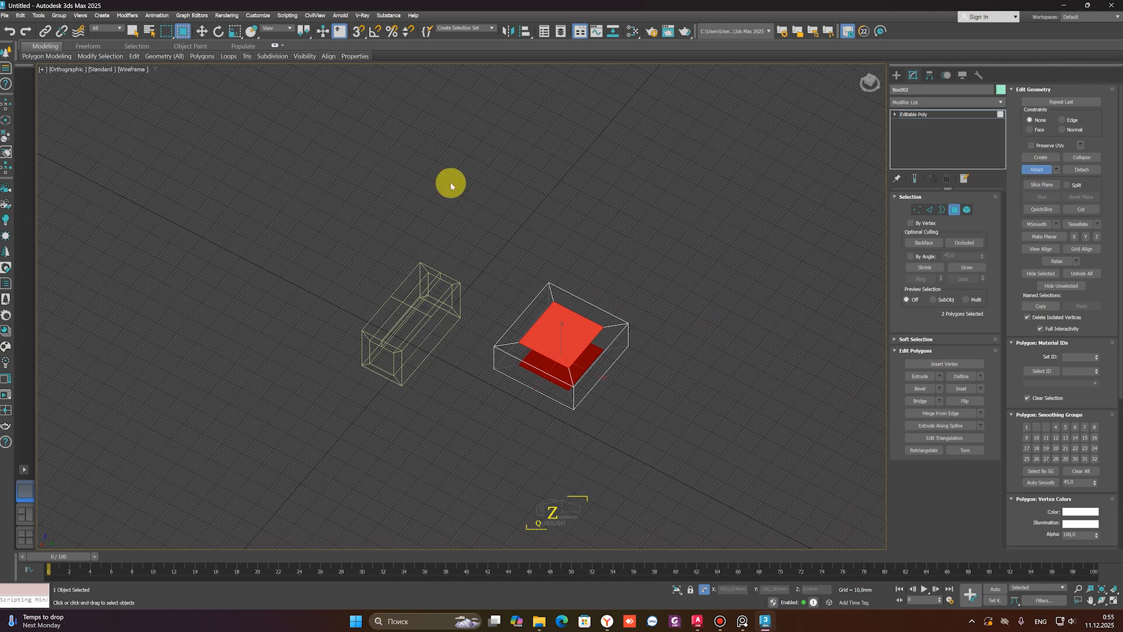
click(435, 279)
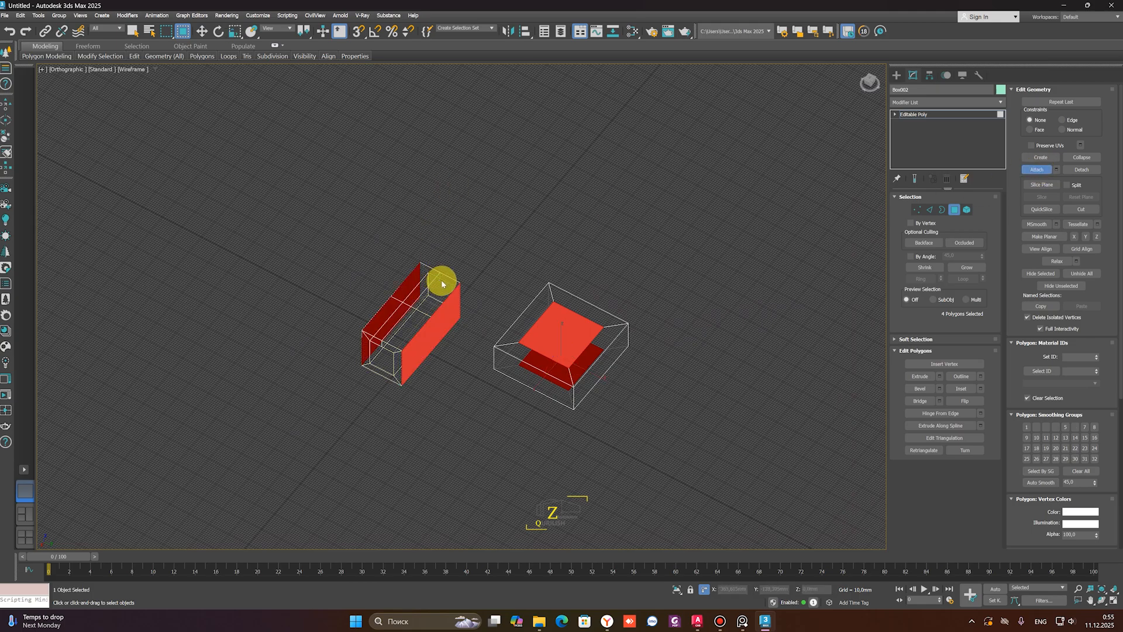
scroll(489, 301, up, 2)
key(ctrl+z)
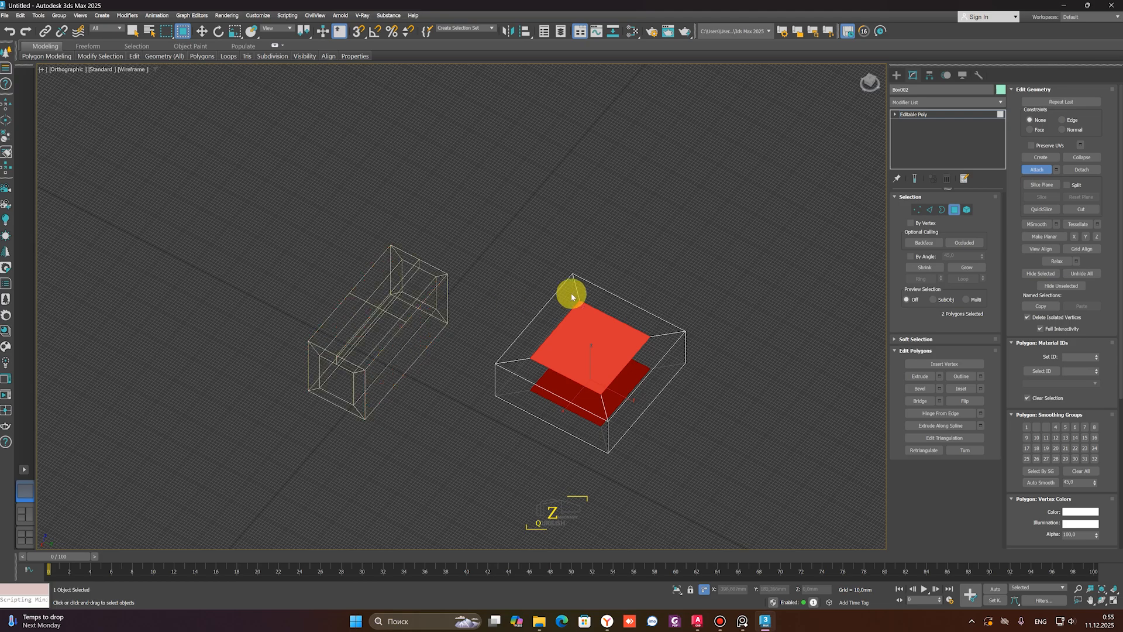
Attach Box001 to the new box through the Attach List
click(1055, 170)
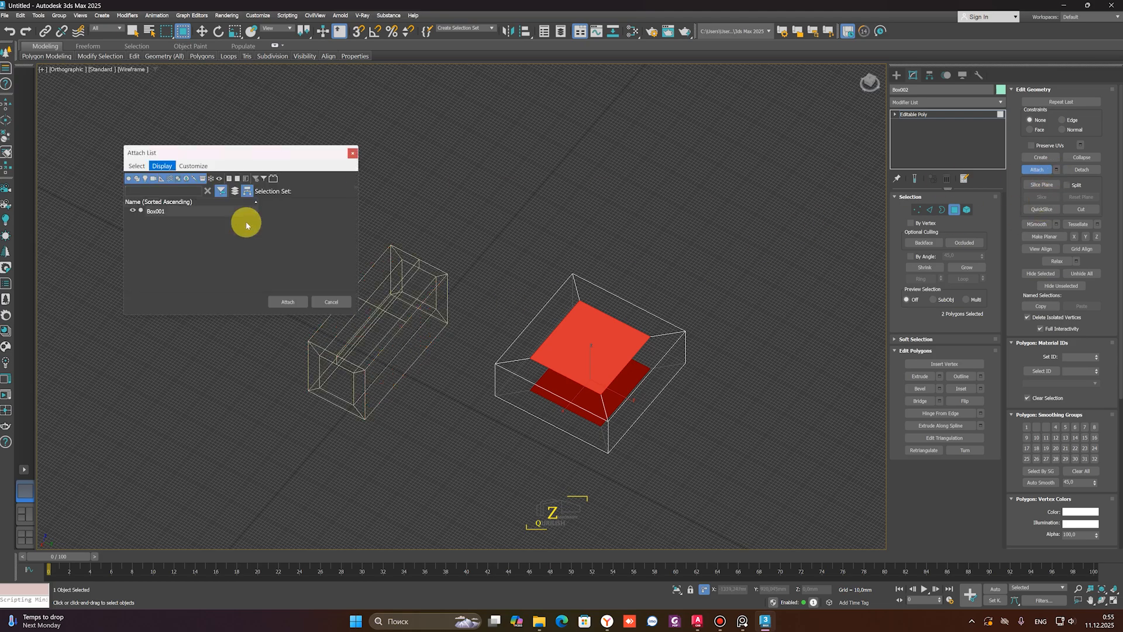
drag(212, 158, 531, 97)
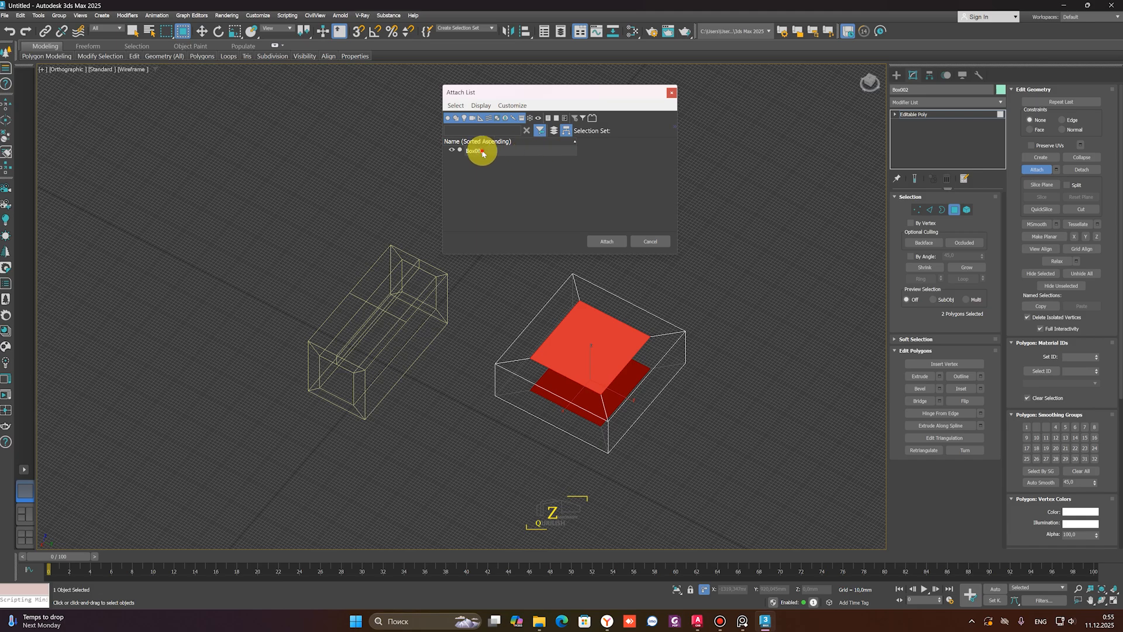
click(482, 152)
click(608, 242)
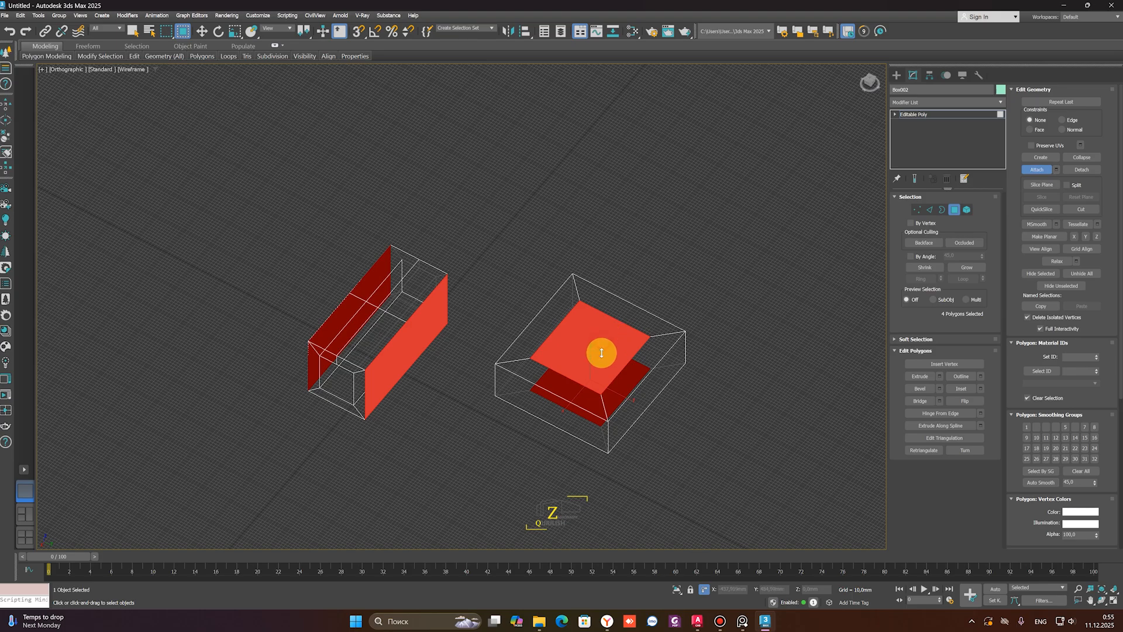
Select all polygons of the attached tunnel box and delete them
scroll(602, 352, up, 2)
scroll(413, 250, down, 5)
key(w)
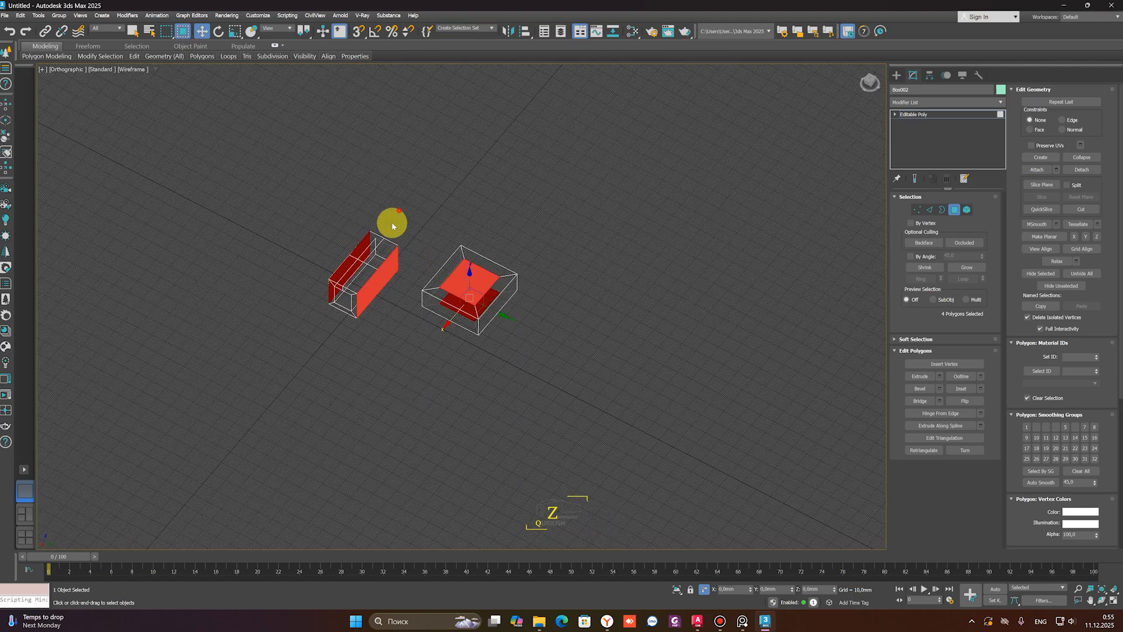
drag(392, 224, 272, 351)
key(Delete)
Detach the inset polygon on the box's top face with the Detach To Element option
scroll(456, 284, up, 5)
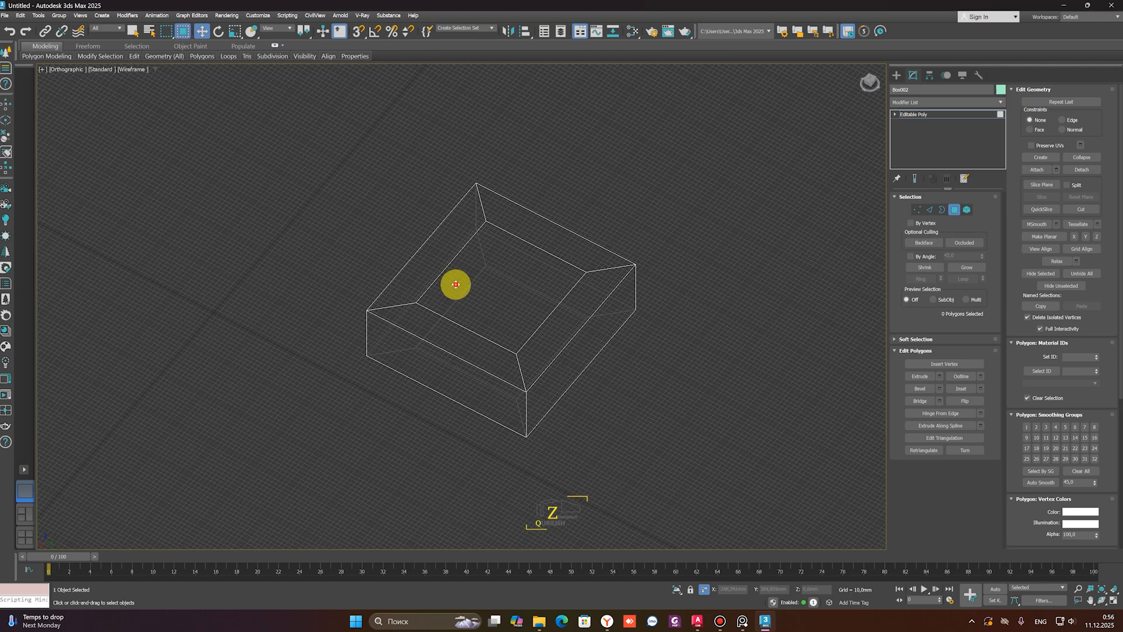
click(455, 285)
click(1081, 171)
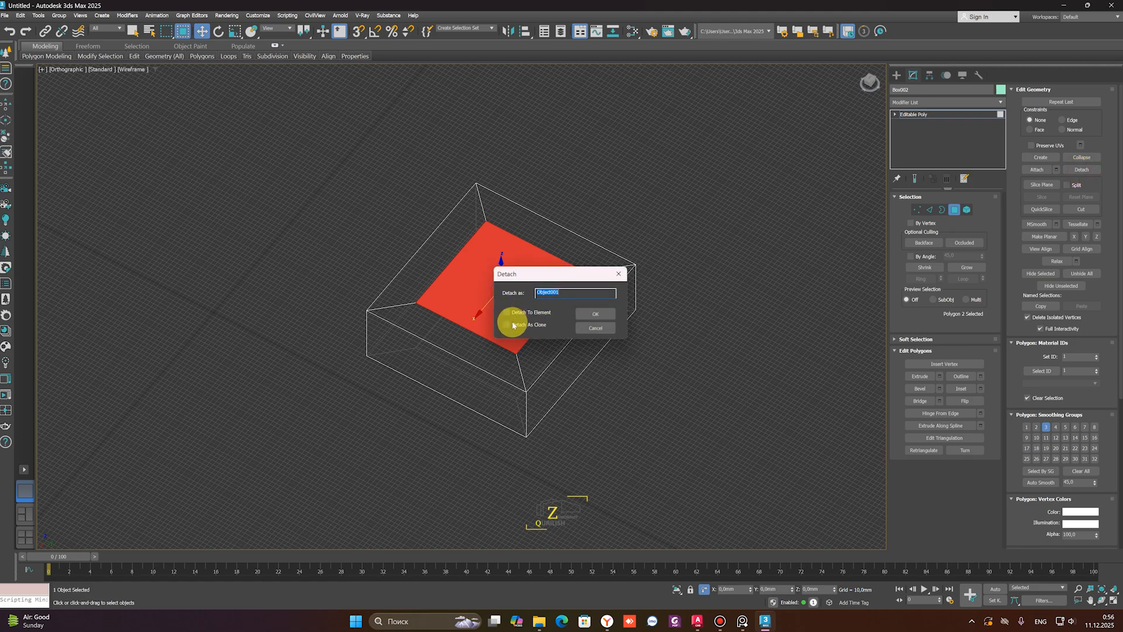
click(520, 314)
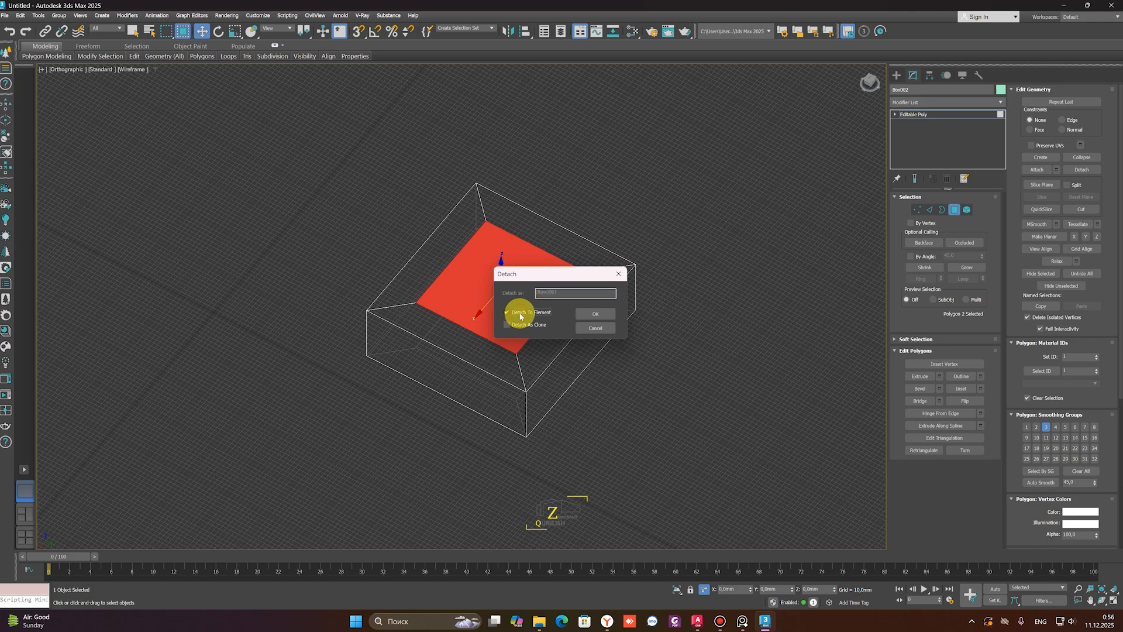
click(595, 316)
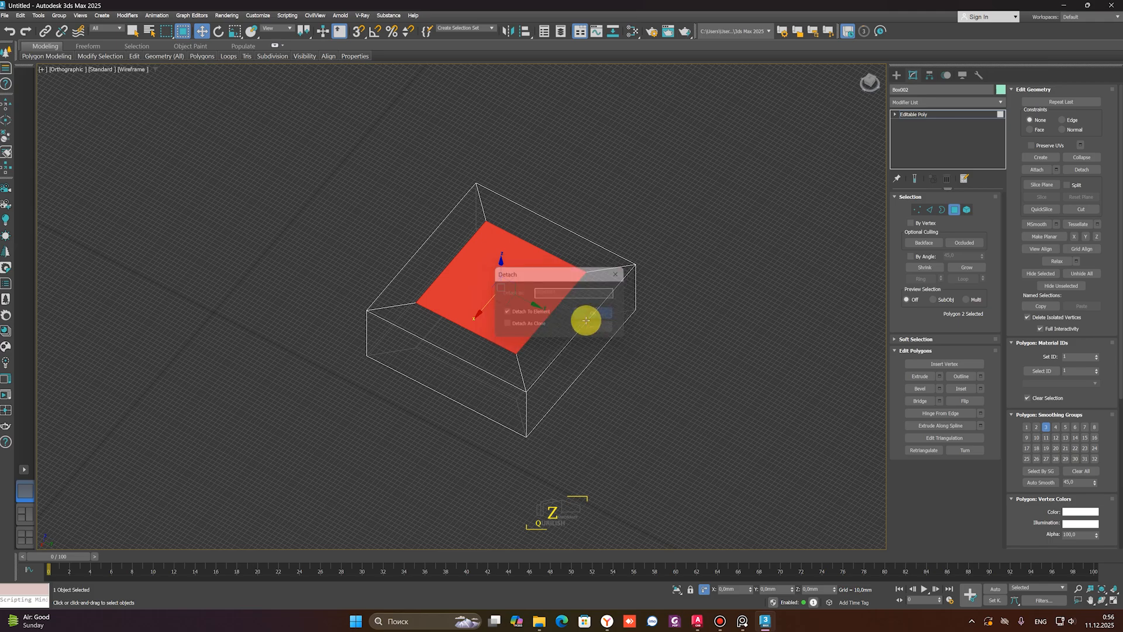
Try lifting the detached top polygon along Z, return to shaded display, and undo the lift
alt+middle_drag(584, 318, 510, 312)
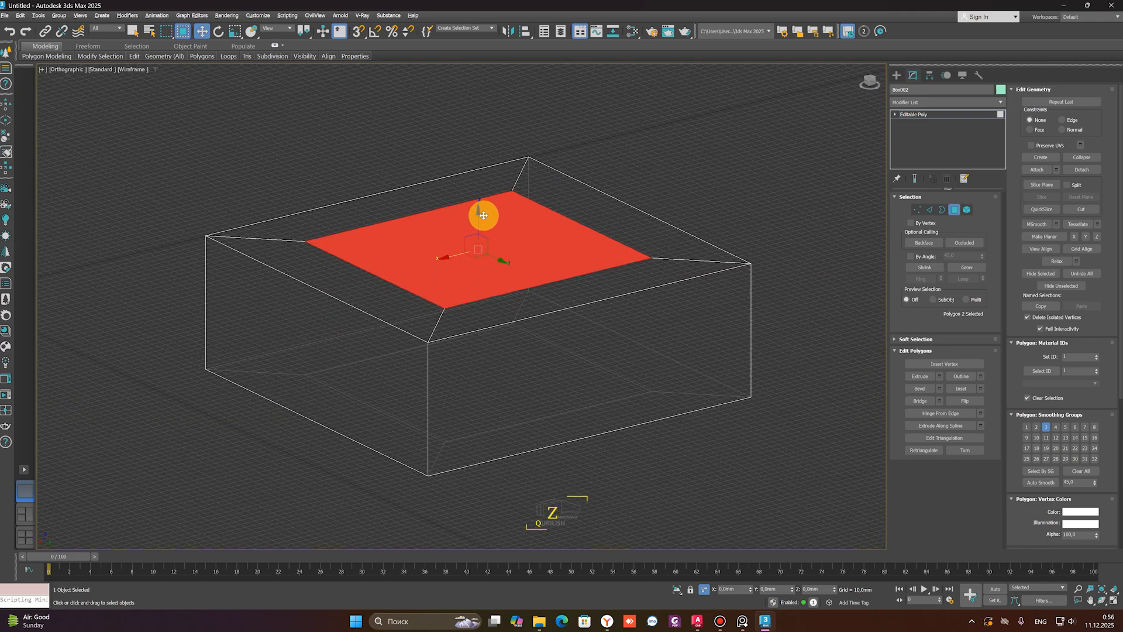
drag(482, 213, 476, 157)
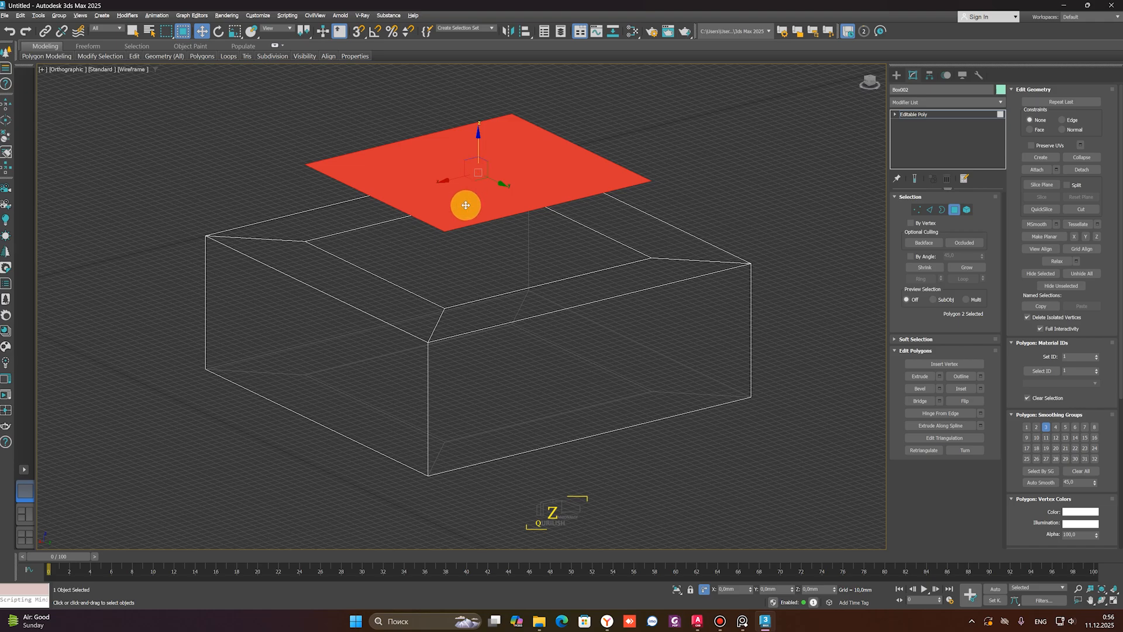
key(ctrl+z)
drag(477, 216, 481, 142)
key(F3)
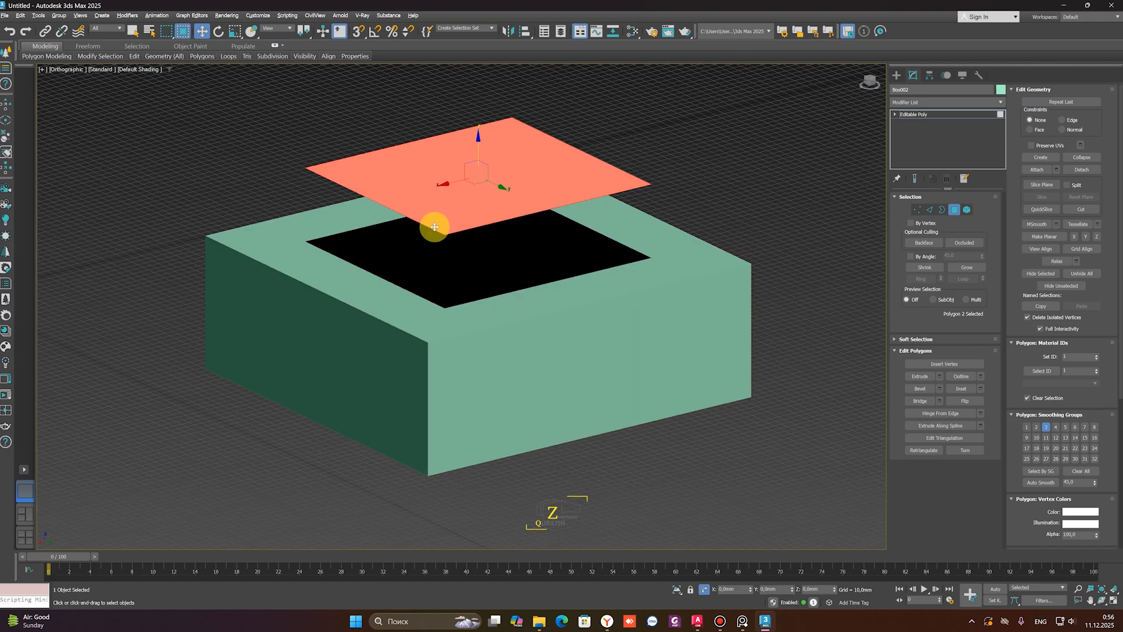
key(ctrl+z)
Raise the detached polygon straight up along Z above the opening in the box's top face
alt+middle_drag(438, 252, 469, 238)
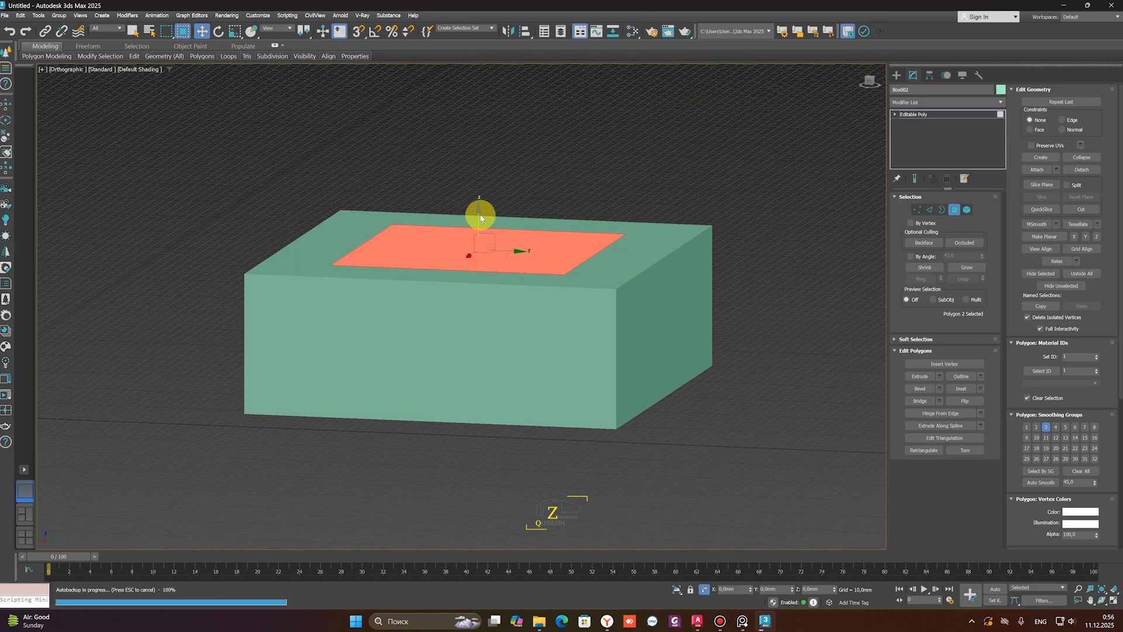
drag(476, 210, 472, 129)
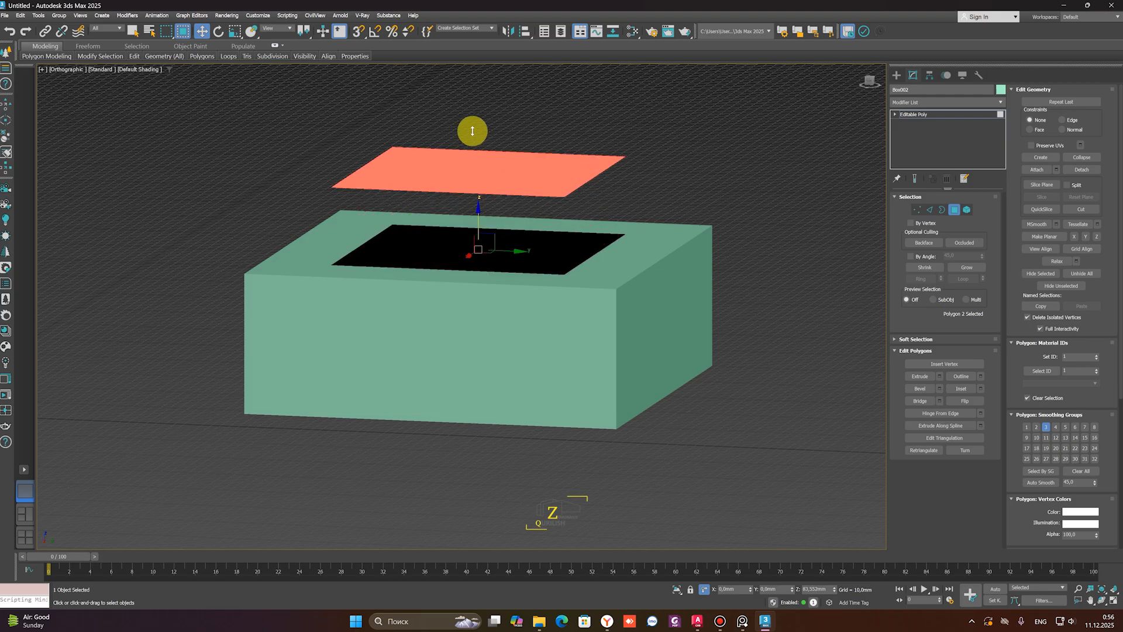
alt+middle_drag(471, 128, 453, 213)
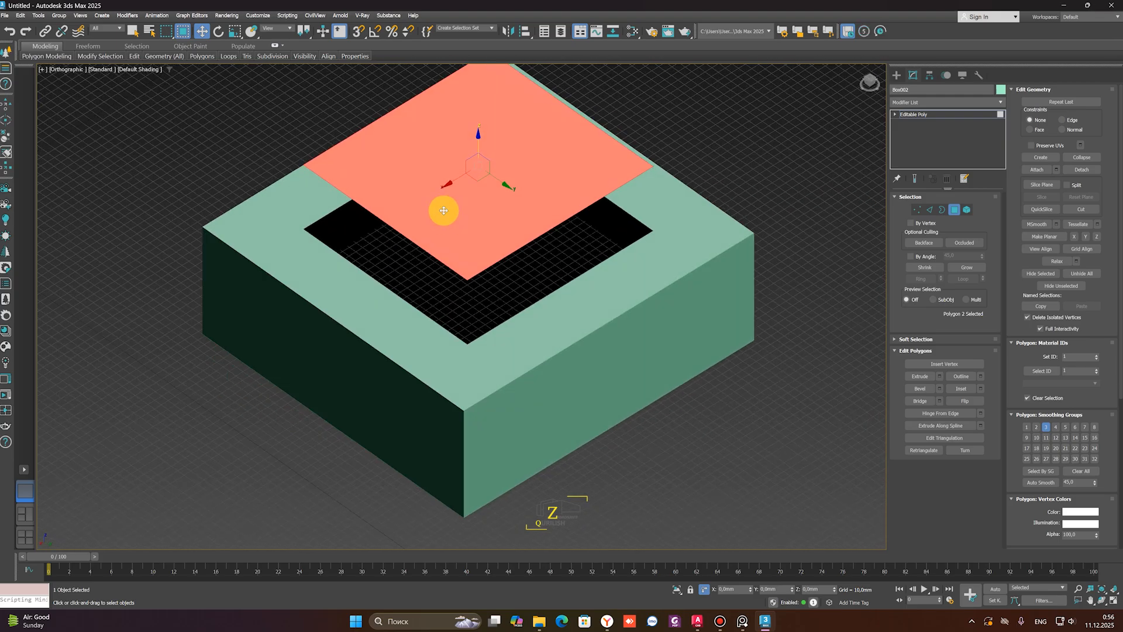
scroll(438, 232, down, 3)
scroll(439, 234, up, 3)
alt+middle_drag(451, 244, 897, 228)
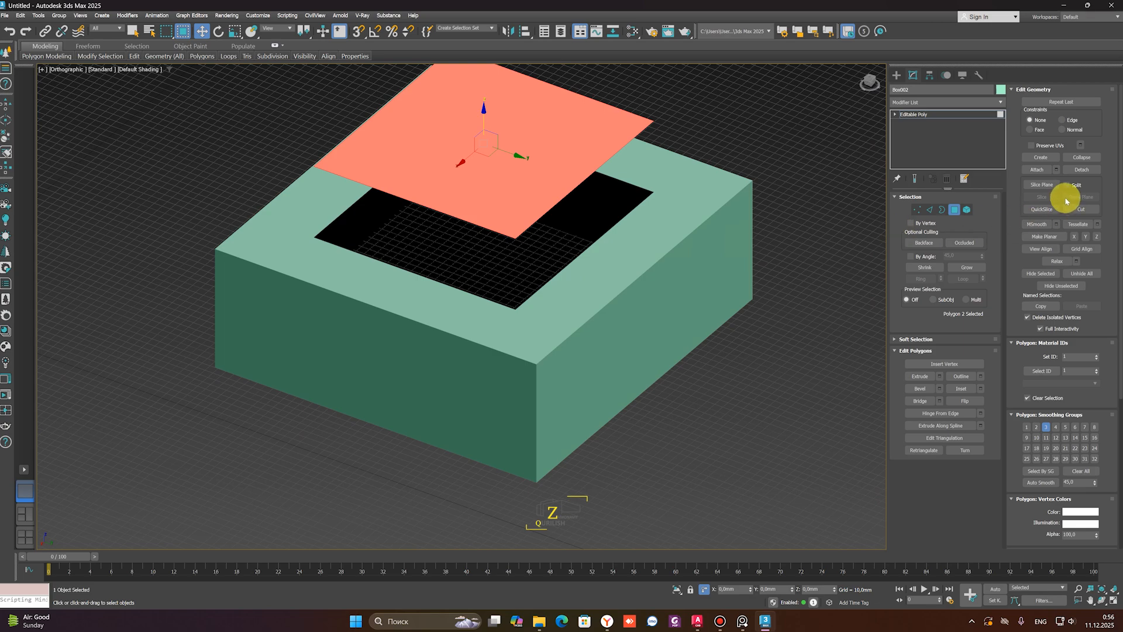
Detach one trapezoidal rim polygon beside the top opening as an element
click(1044, 186)
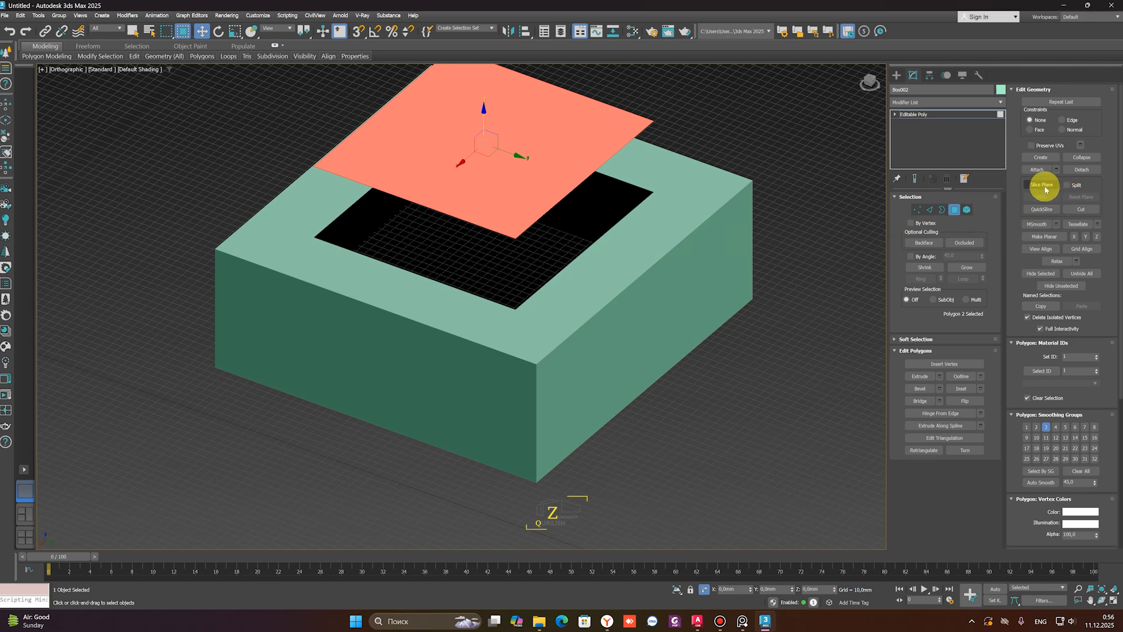
click(577, 273)
click(1083, 171)
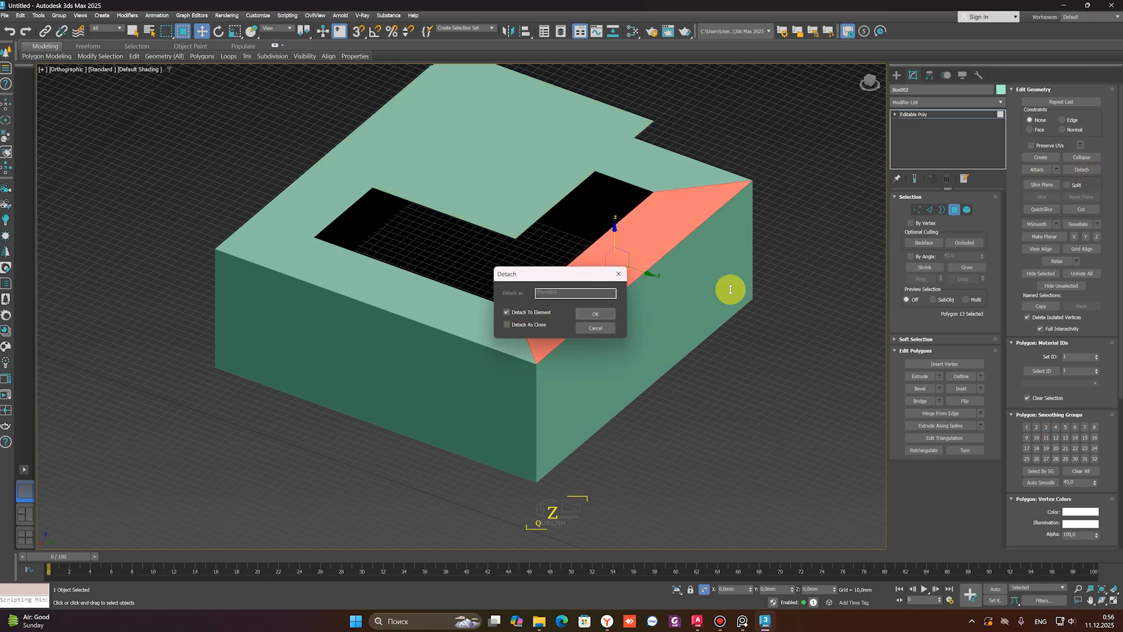
click(594, 314)
Shift the trapezoidal rim polygon beside the top opening outward along Y and leave polygon editing
scroll(573, 304, down, 3)
click(591, 265)
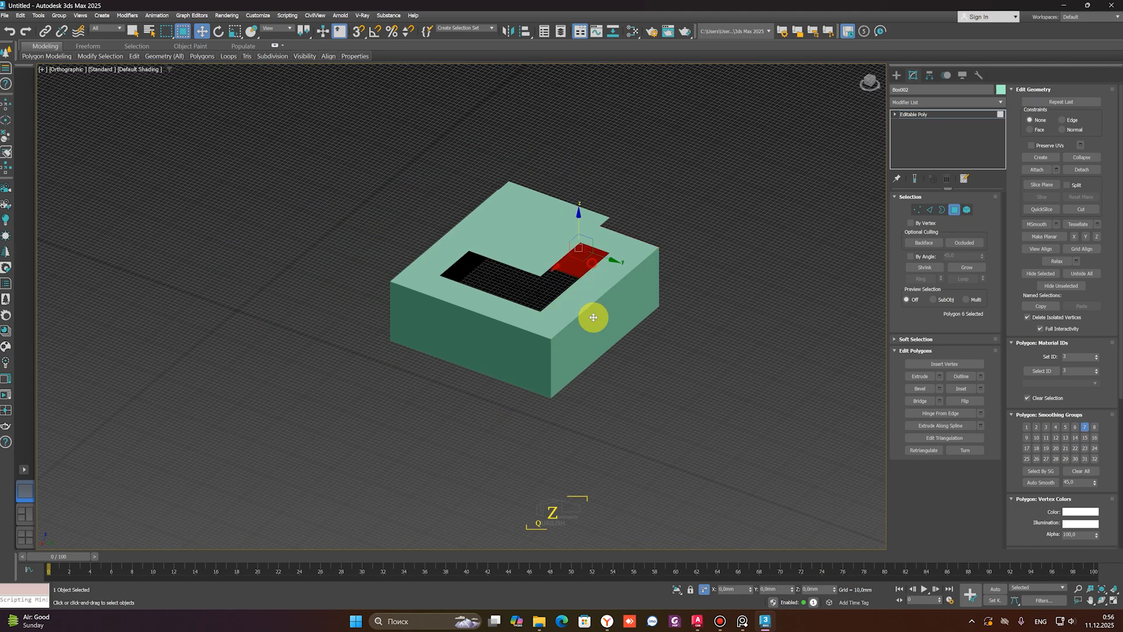
click(596, 281)
mouse_move(591, 262)
mouse_down()
mouse_move(599, 158)
mouse_move(599, 250)
mouse_up()
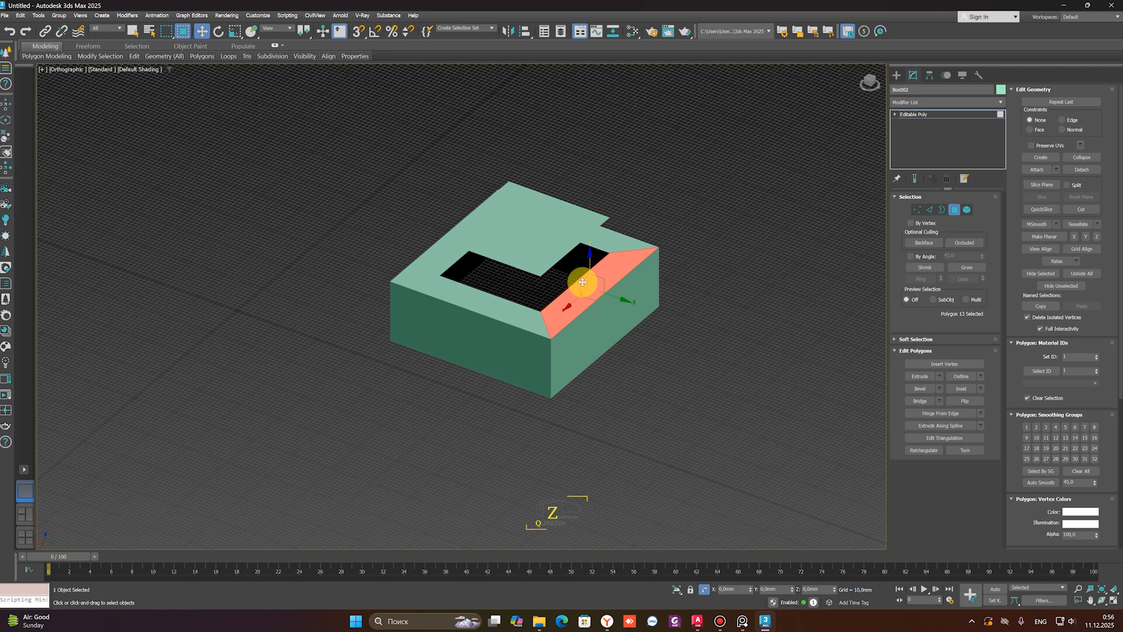
mouse_move(616, 296)
mouse_down()
mouse_move(707, 326)
mouse_move(611, 301)
mouse_up()
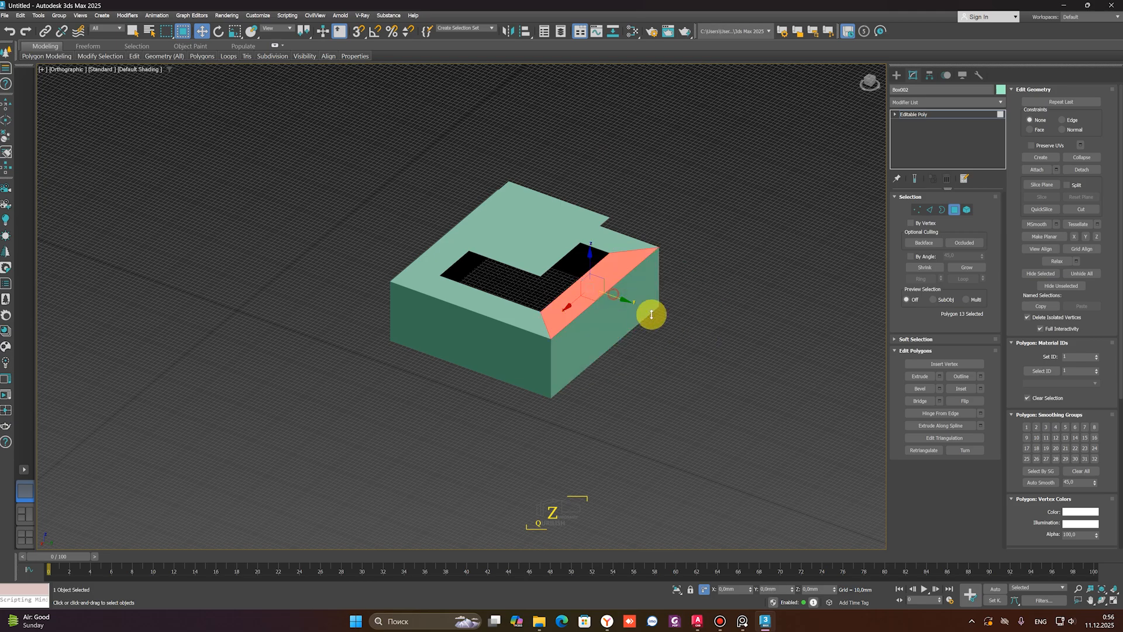
key(ctrl+z)
click(615, 299)
key(4)
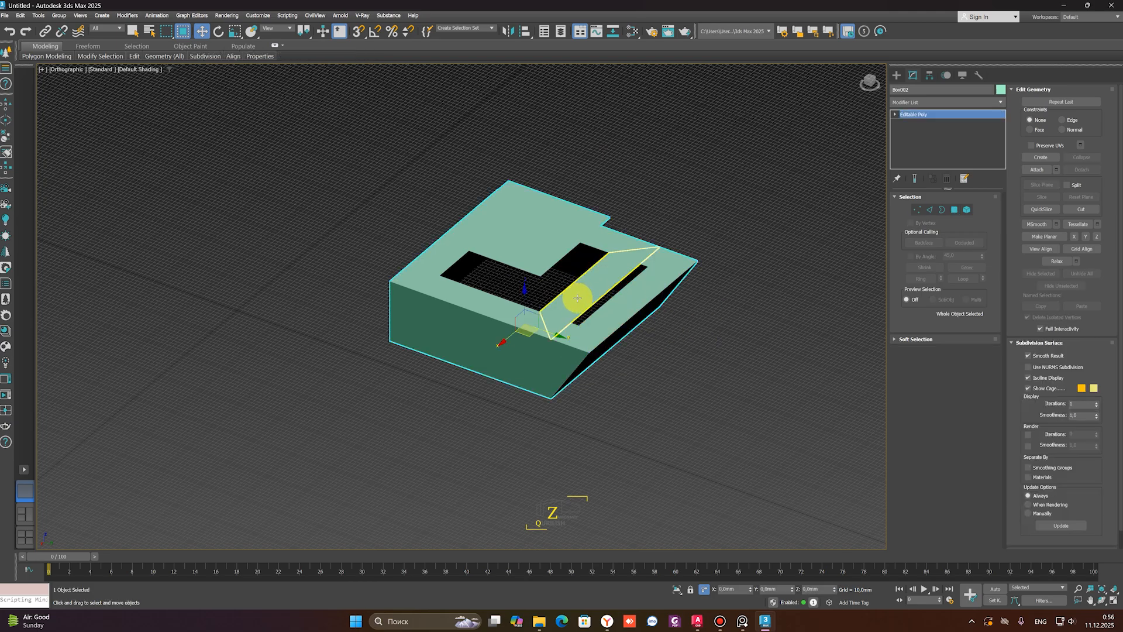
Select the separate rim piece left by the detach and move it away from the box along Y
click(581, 299)
drag(545, 331, 709, 388)
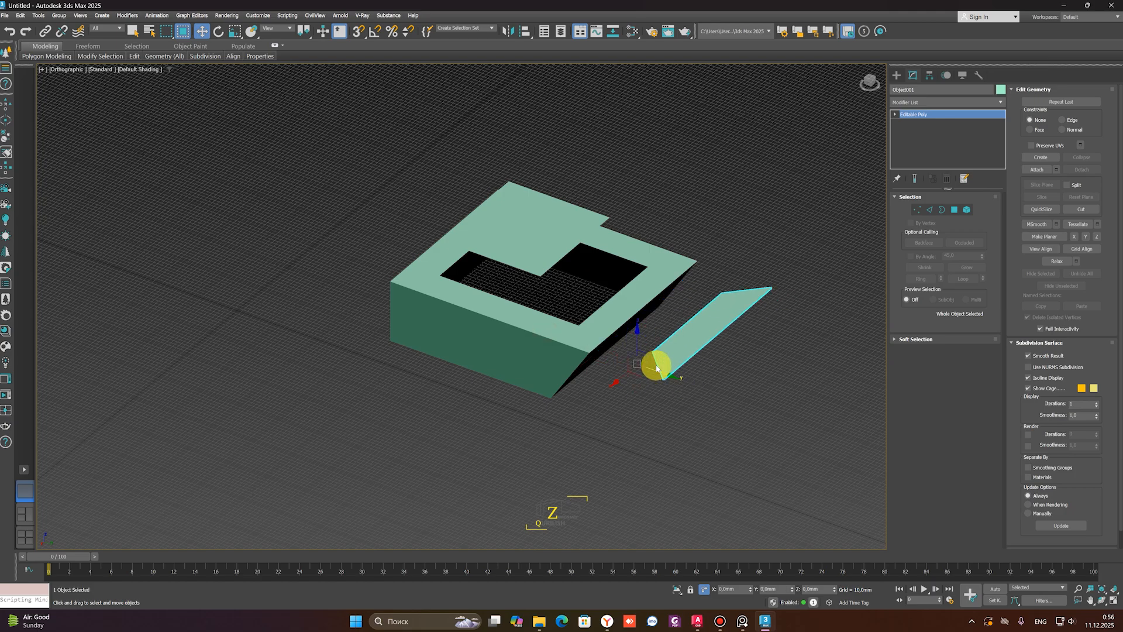
click(626, 297)
click(712, 325)
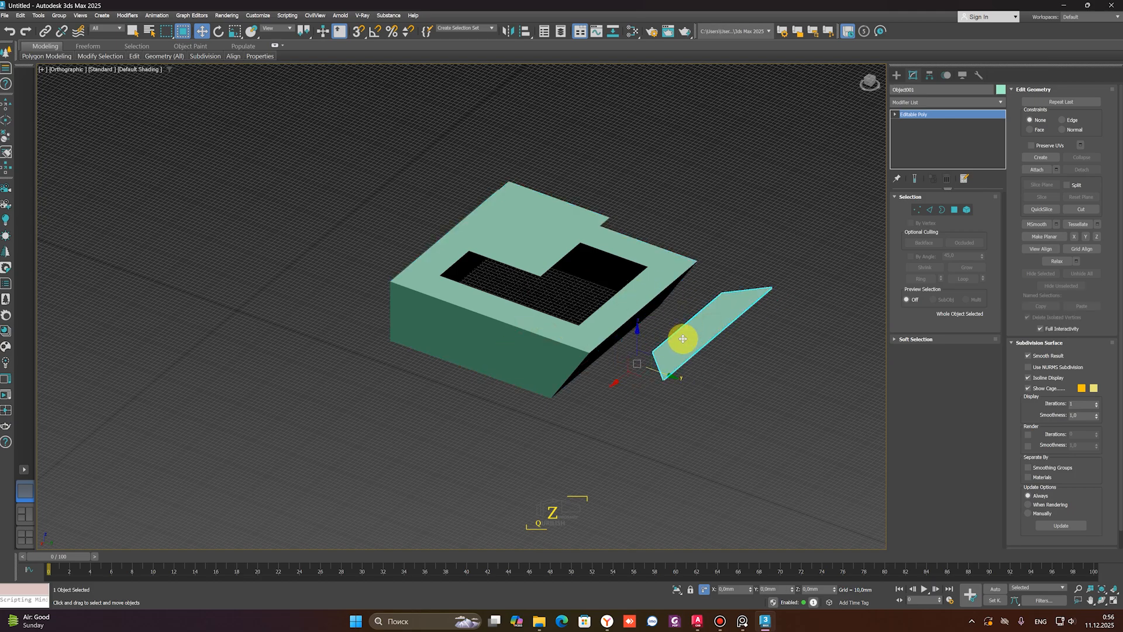
Delete the separate rim piece beside the box, keeping the box itself
key(c)
click(575, 319)
click(565, 229)
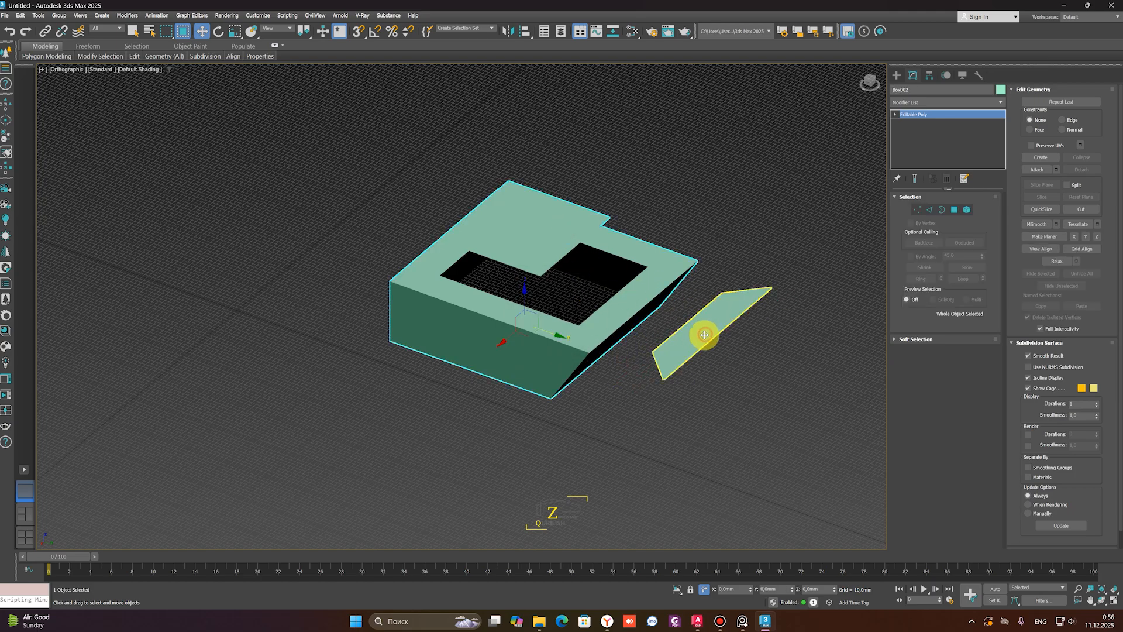
key(Delete)
click(643, 283)
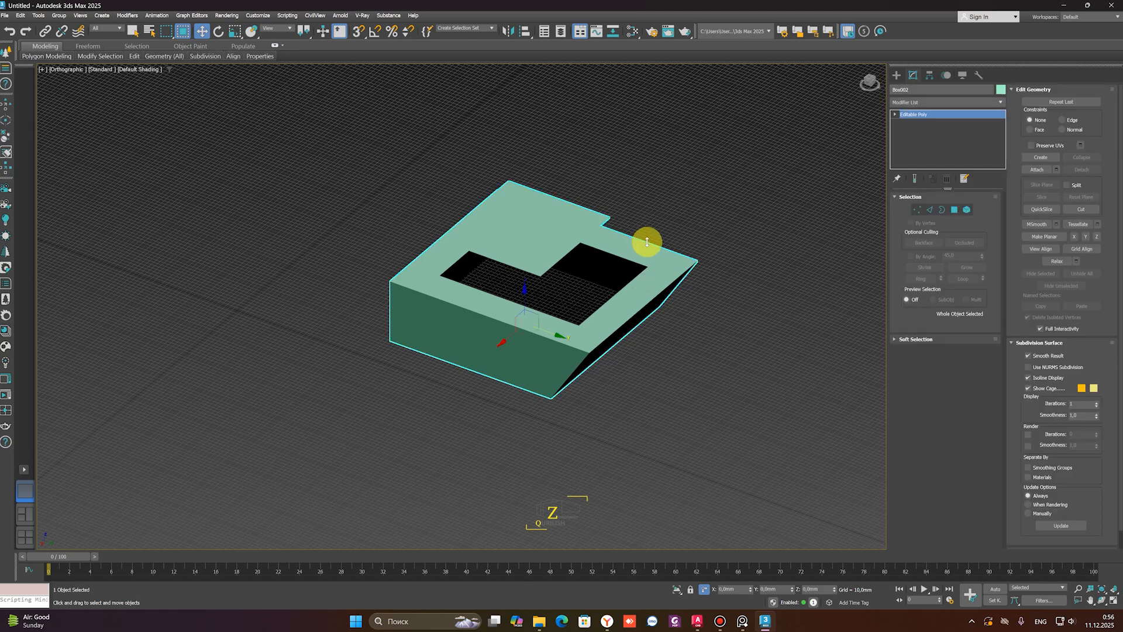
Undo the recent detach, move and delete operations back to the box with its intact inset top face
scroll(690, 345, down, 3)
key(ctrl+z)
key(ctrl+z)
key(ctrl+z)
key(ctrl+z)
key(ctrl+z)
key(ctrl+z)
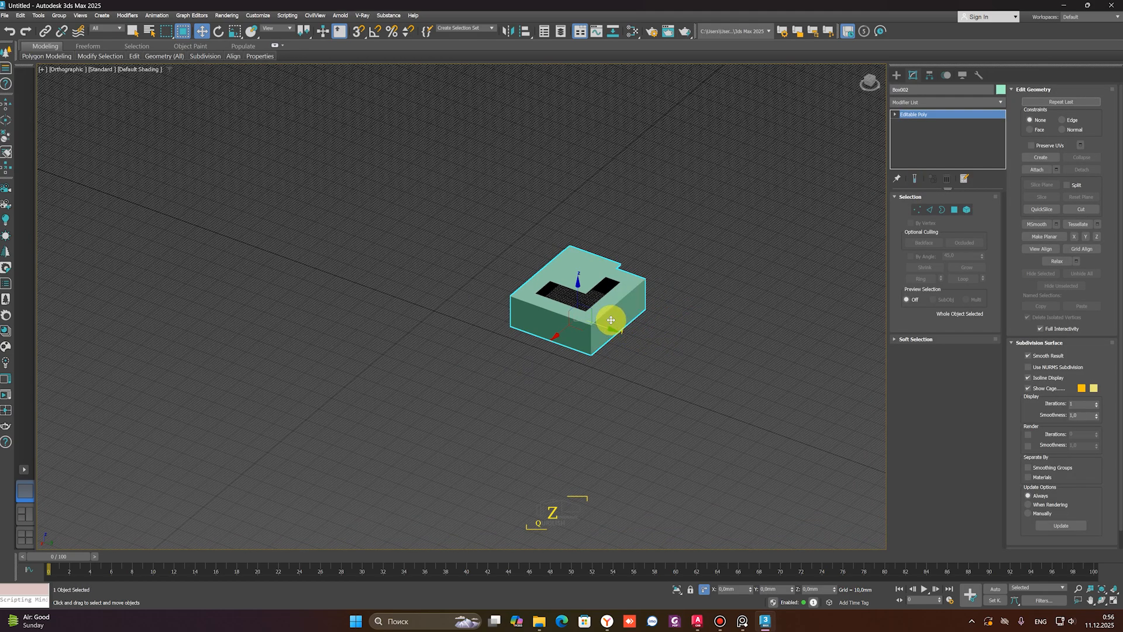
key(ctrl+z)
key(z)
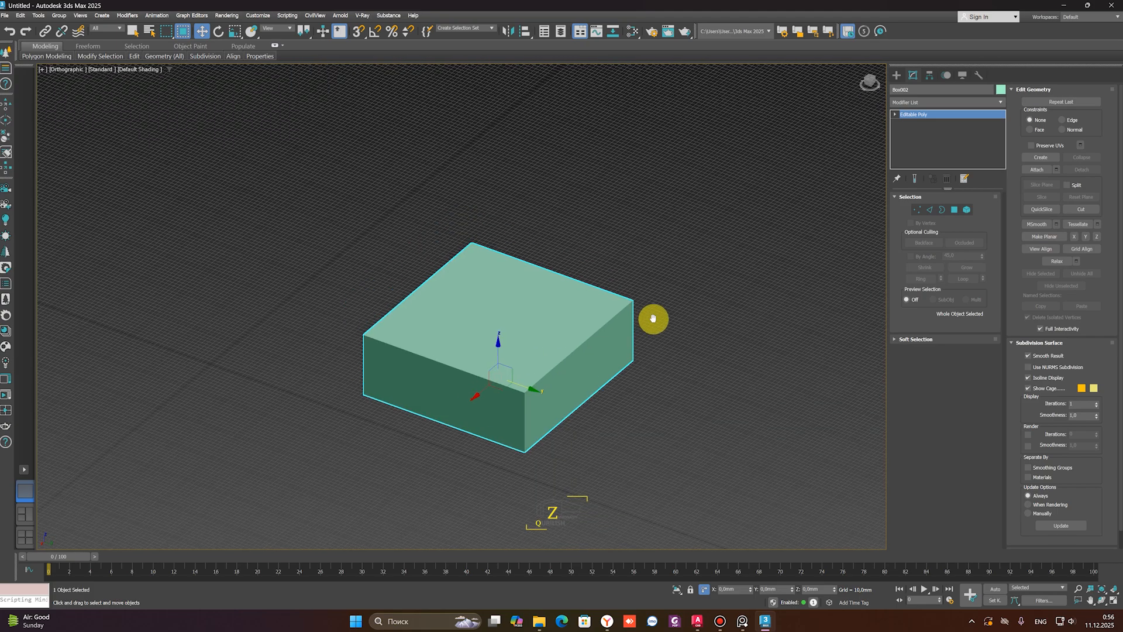
Start Slice Plane on the box's inset top polygon in polygon editing and examine the plane around the box
click(954, 211)
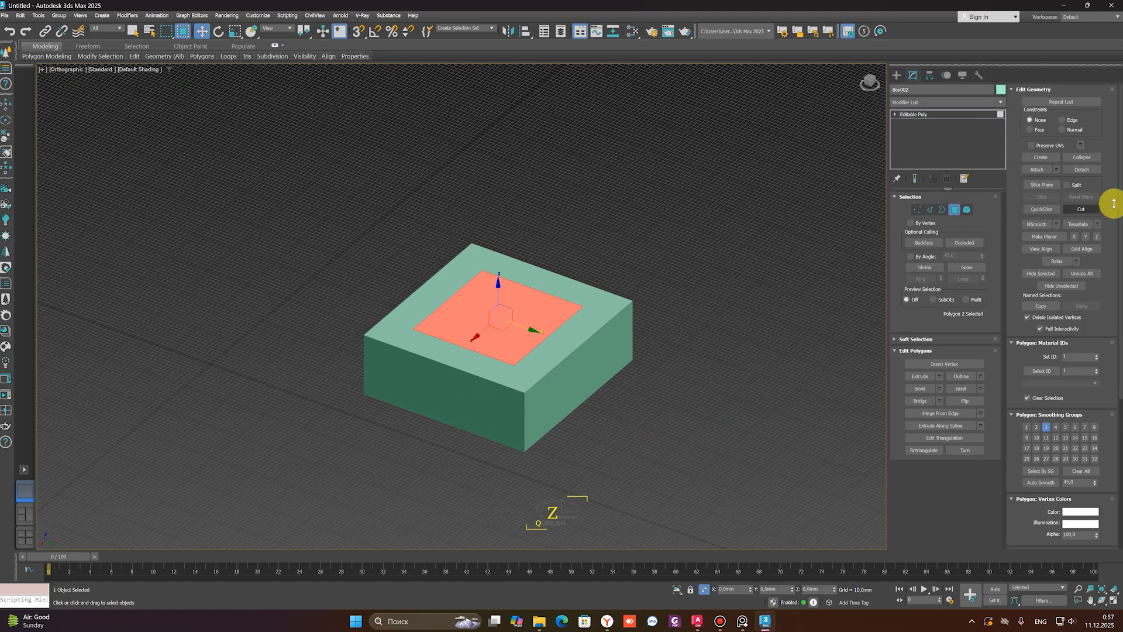
click(1041, 185)
scroll(600, 404, down, 2)
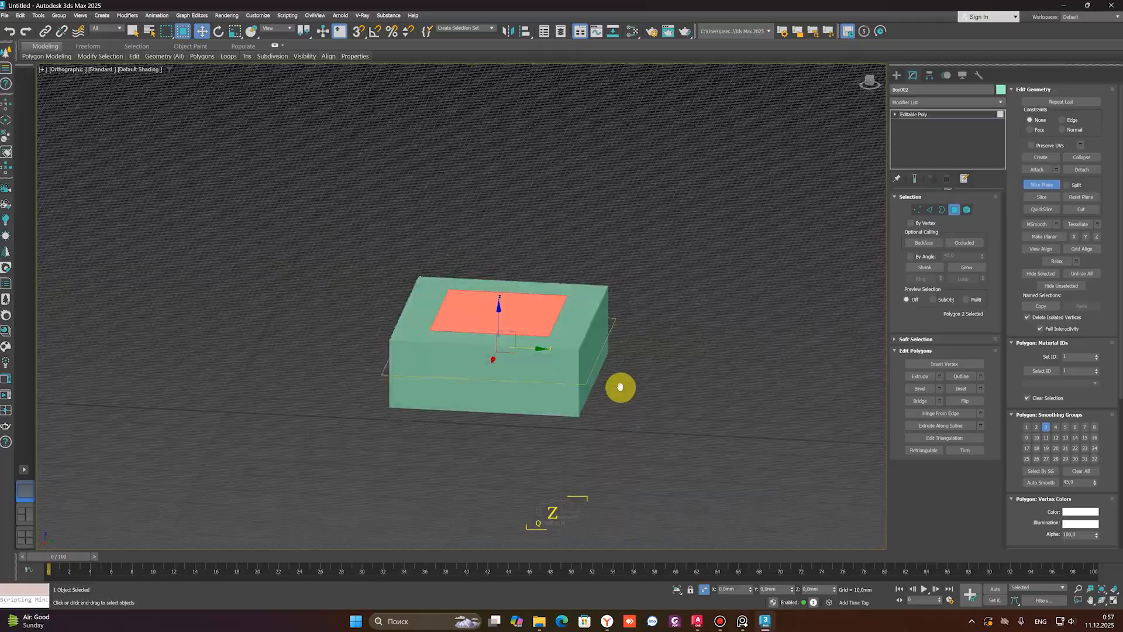
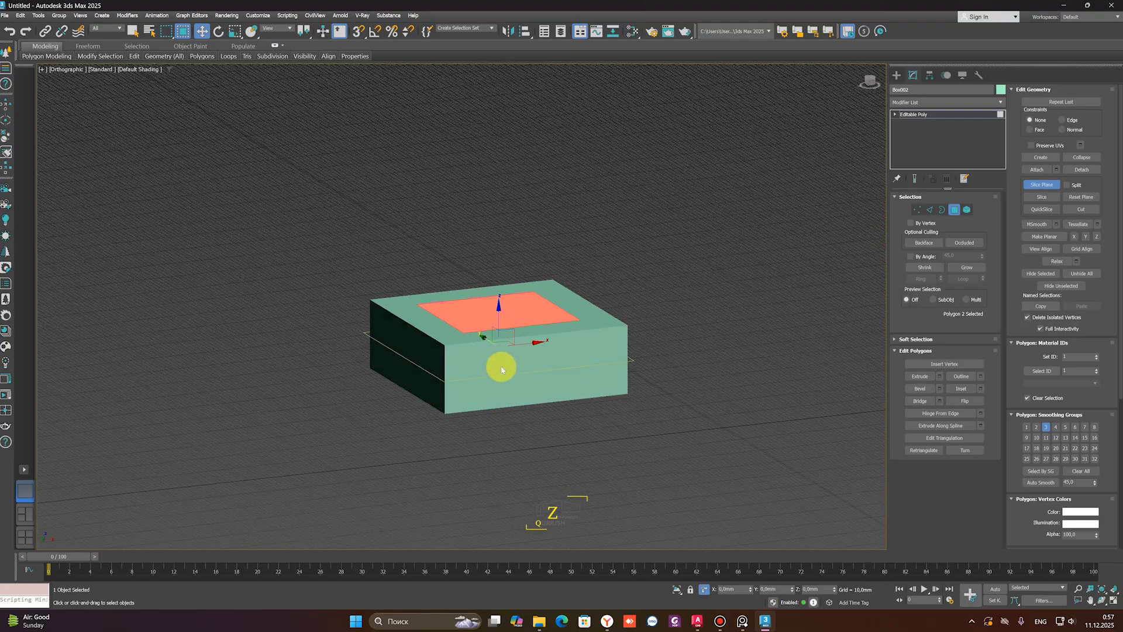
scroll(502, 406, up, 2)
alt+middle_drag(502, 406, 551, 404)
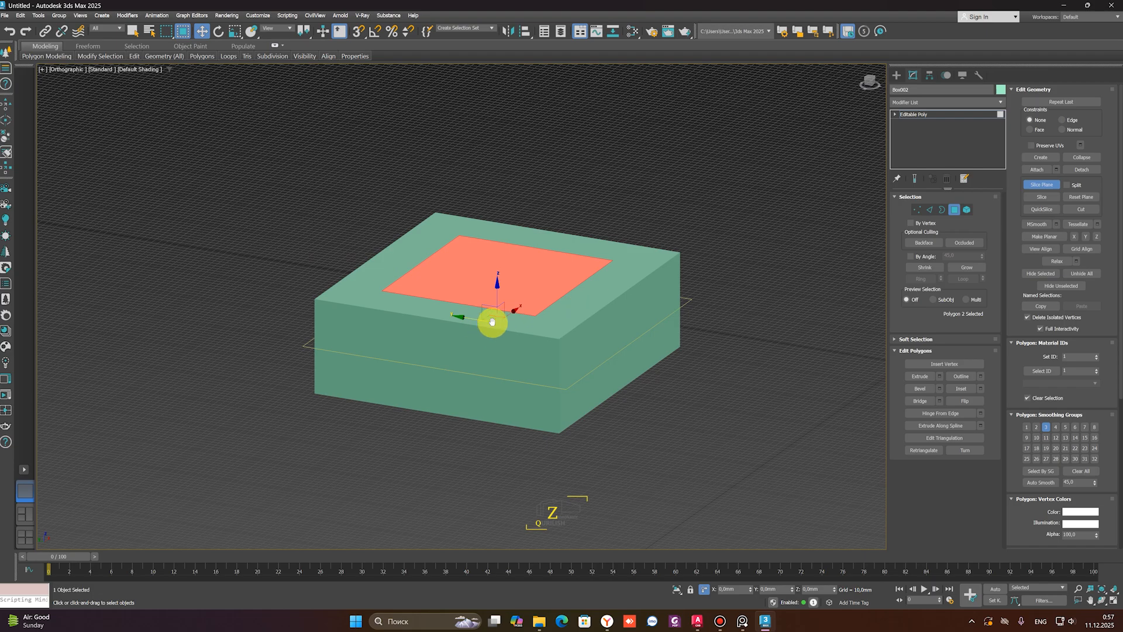
middle_drag(492, 322, 511, 334)
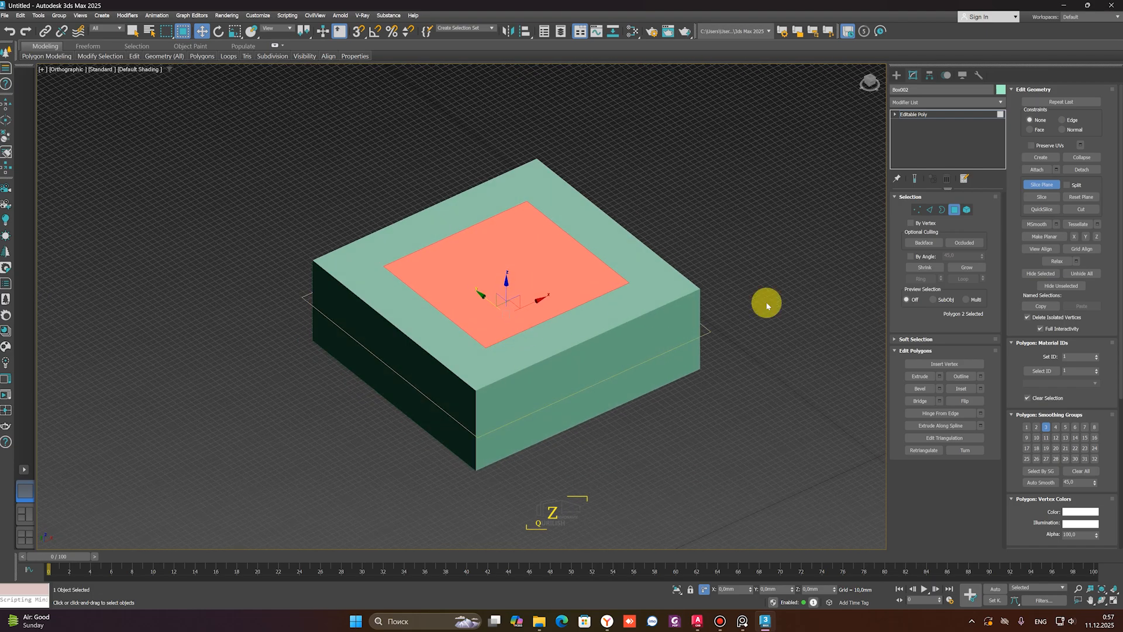
Rotate the slice plane 90° about Y using angle snap and slice the inset top polygon
key(e)
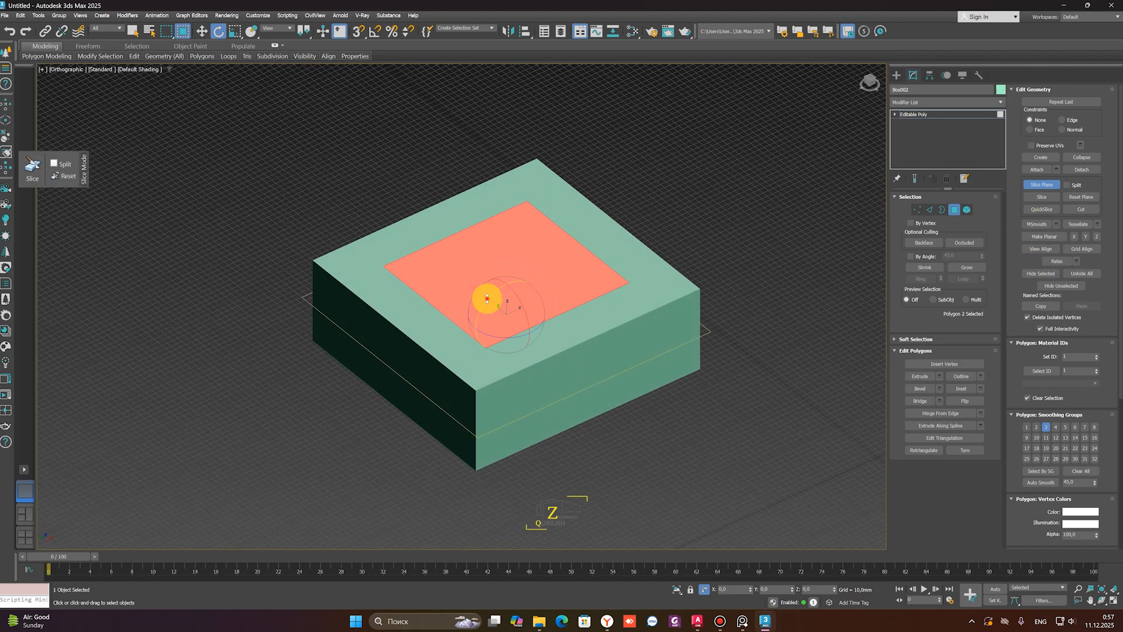
mouse_move(487, 298)
mouse_down()
mouse_move(532, 278)
mouse_move(499, 300)
mouse_up()
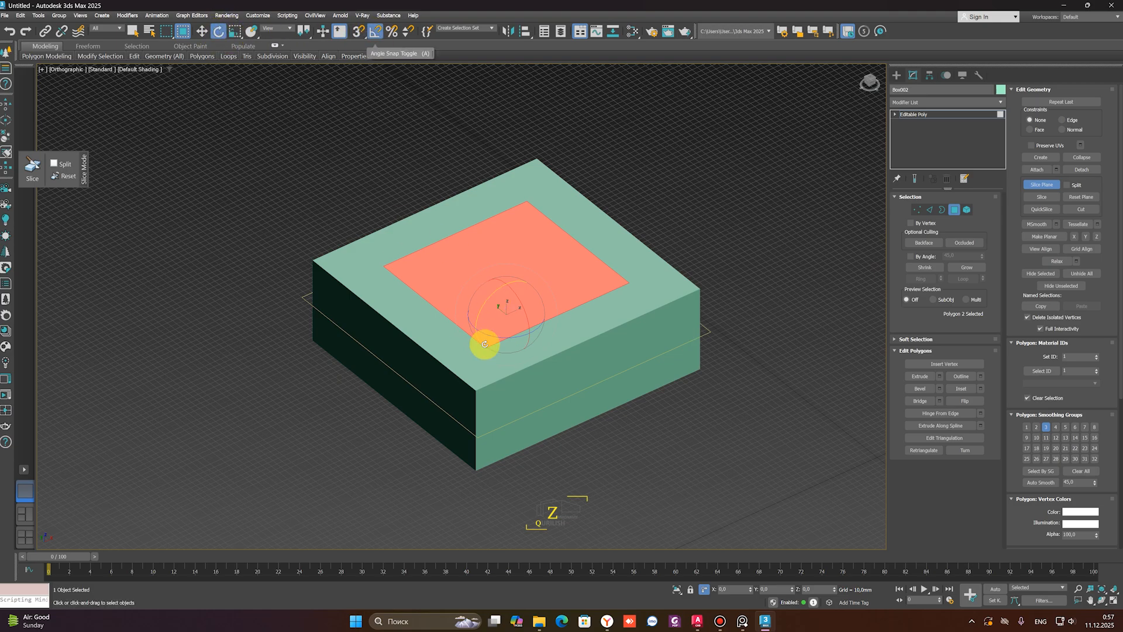
drag(497, 292, 499, 293)
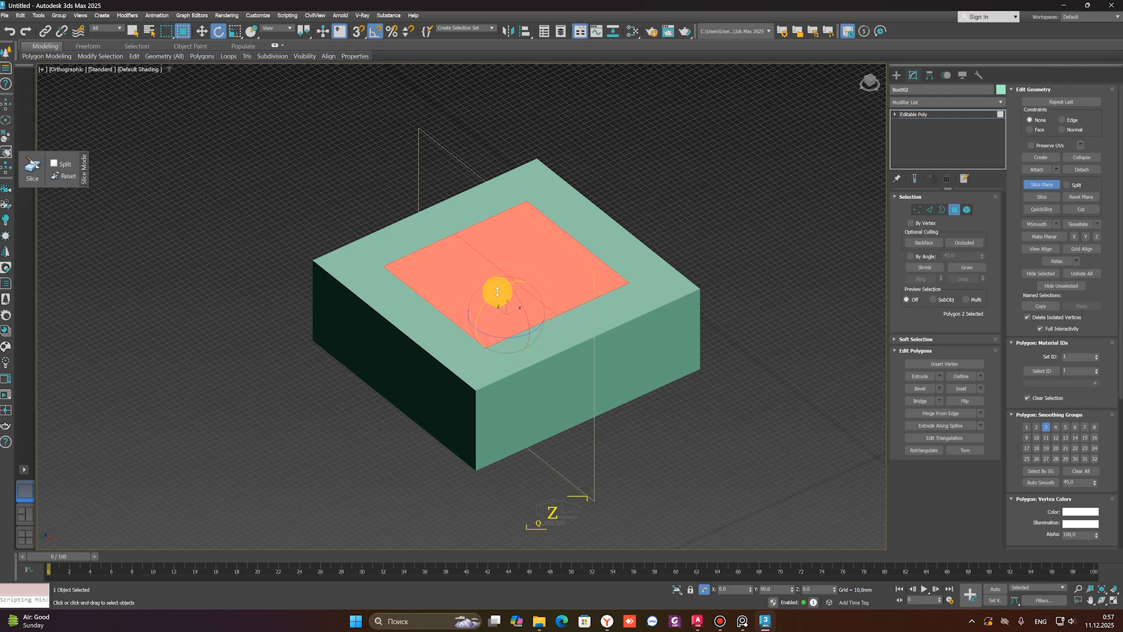
click(1043, 197)
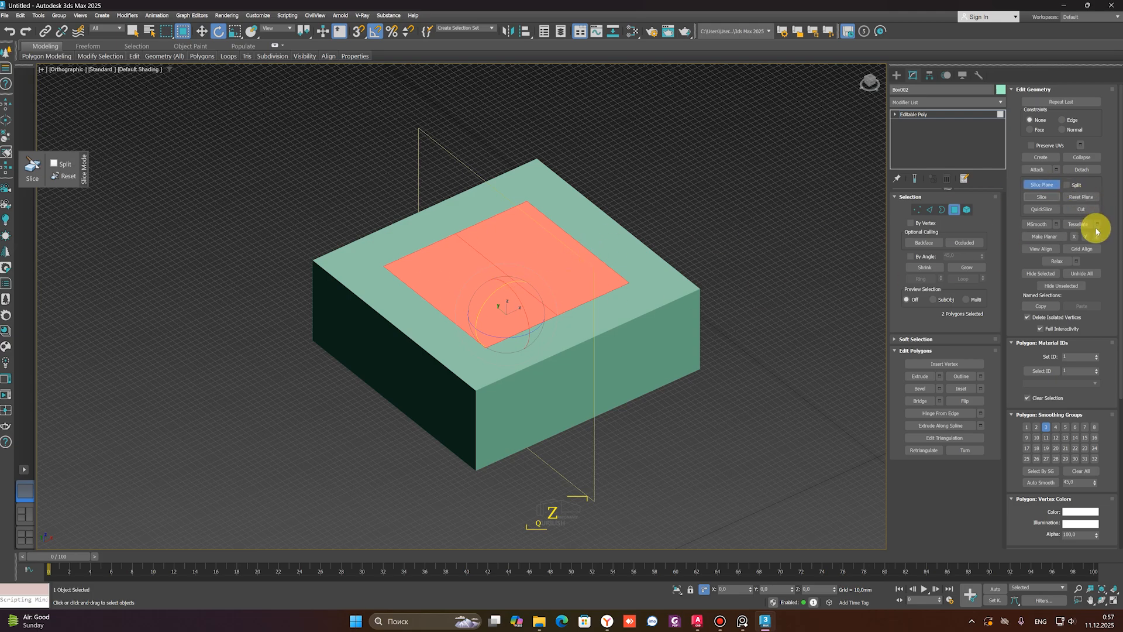
Try several free rotations of the slice plane without angle snap, and reset the plane
scroll(550, 298, down, 3)
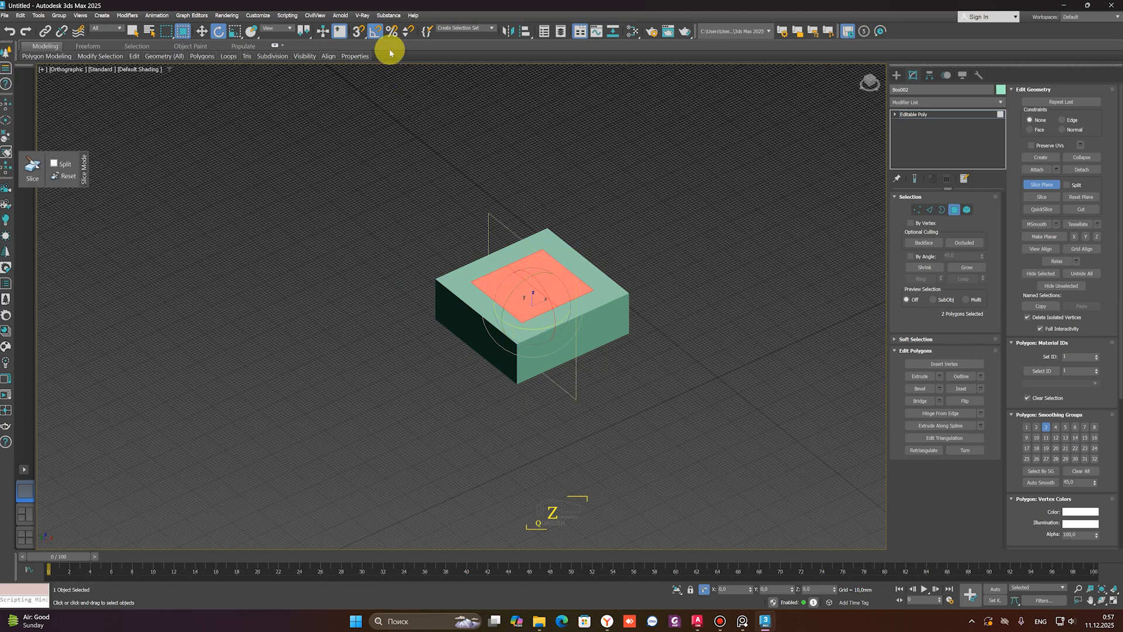
drag(529, 318, 526, 288)
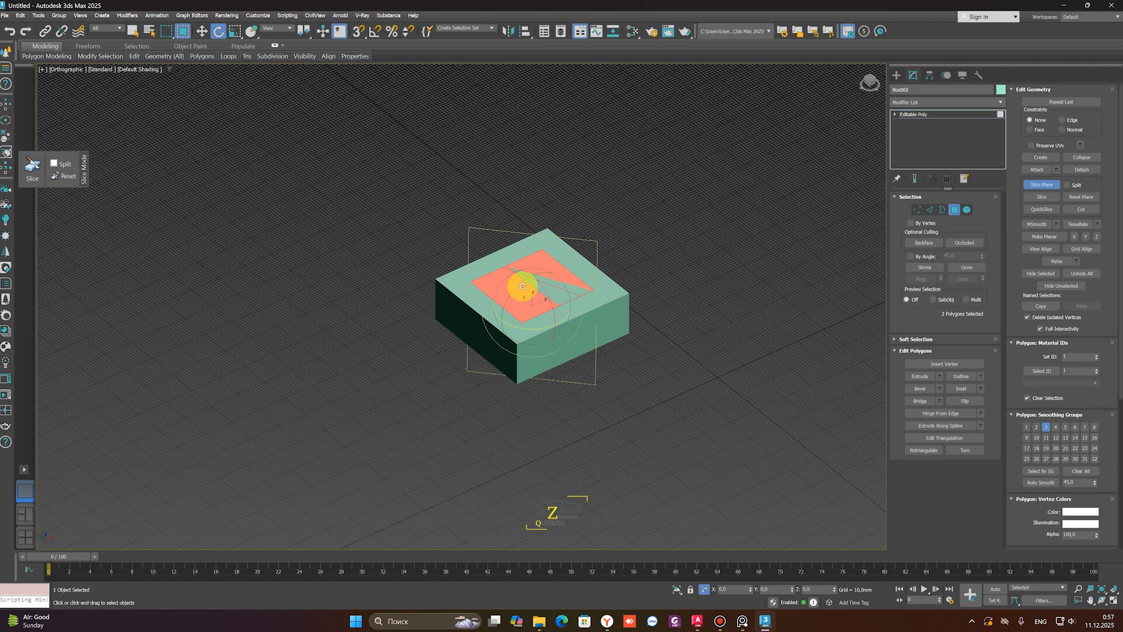
mouse_move(524, 286)
mouse_down()
mouse_move(649, 306)
mouse_move(527, 332)
mouse_move(537, 321)
mouse_move(516, 293)
mouse_up()
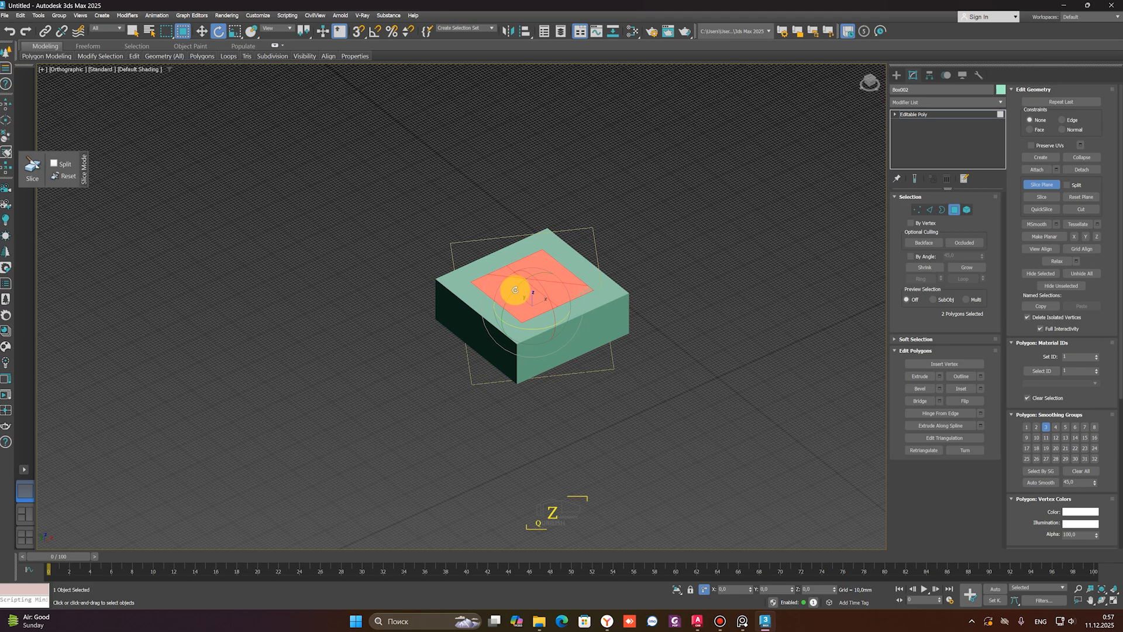
drag(545, 328, 547, 294)
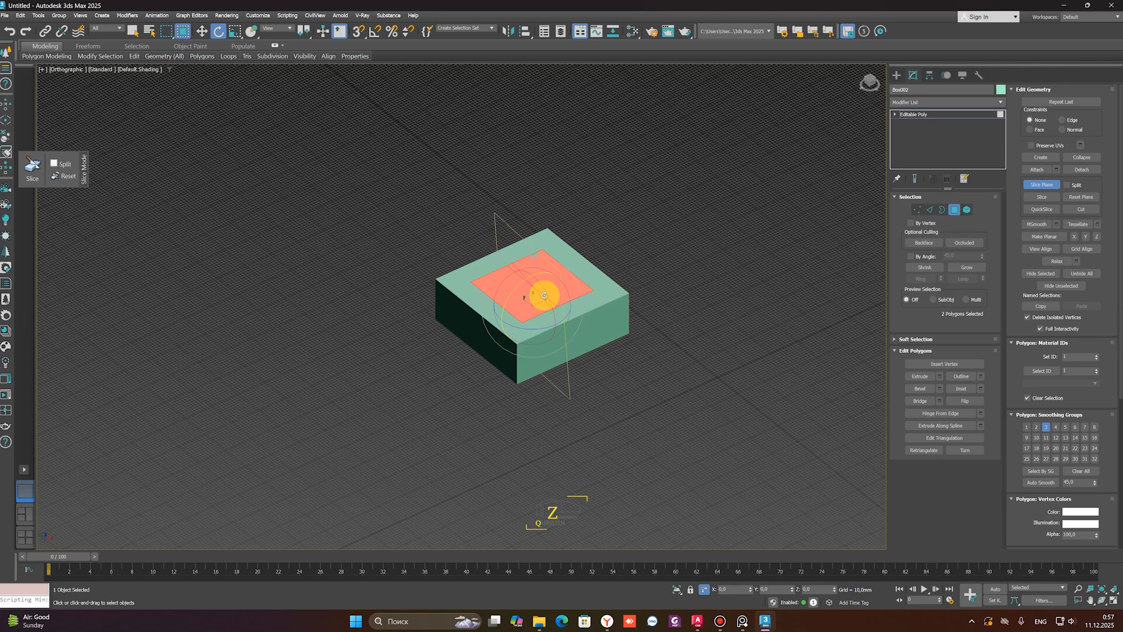
click(1079, 198)
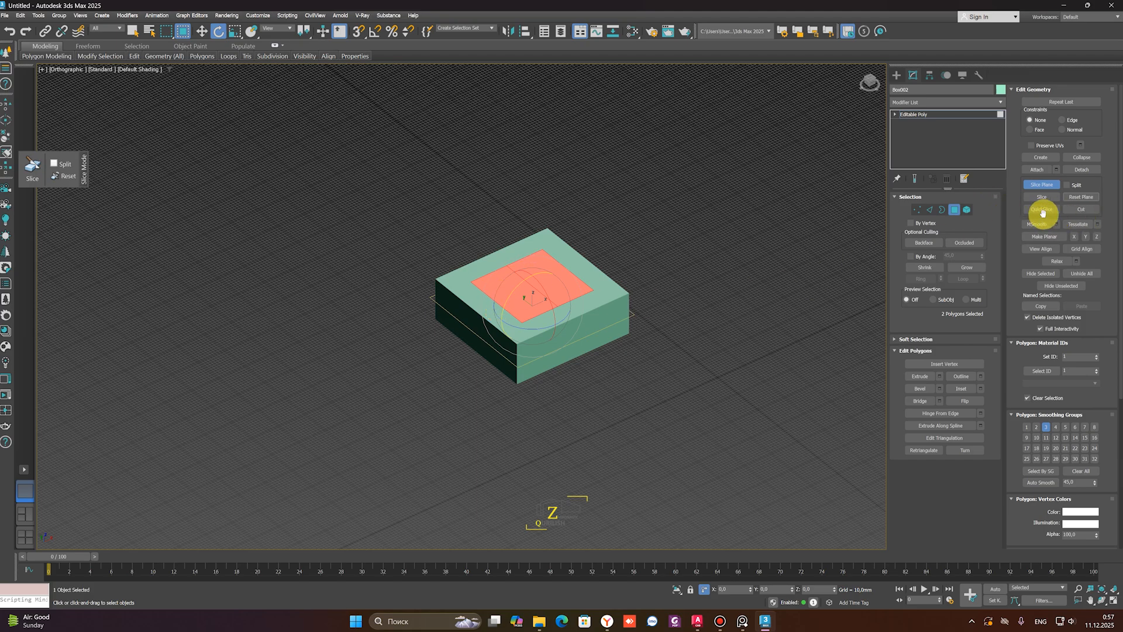
QuickSlice the inset polygons in the Top view with one horizontal line, one diagonal line and one steep slanted line
click(1045, 210)
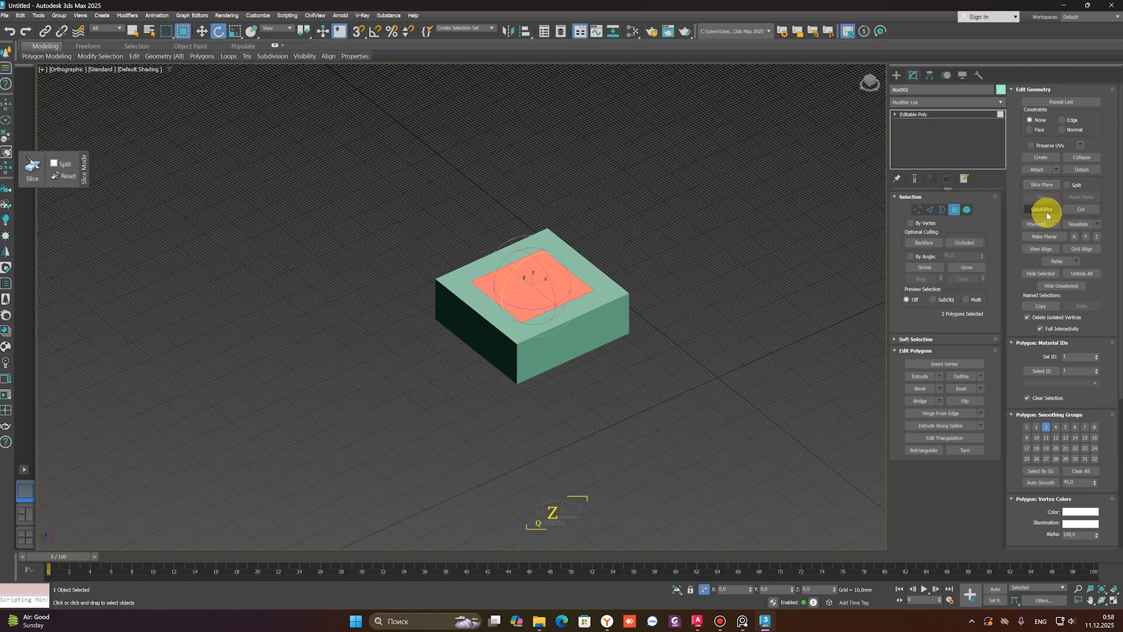
scroll(619, 316, up, 4)
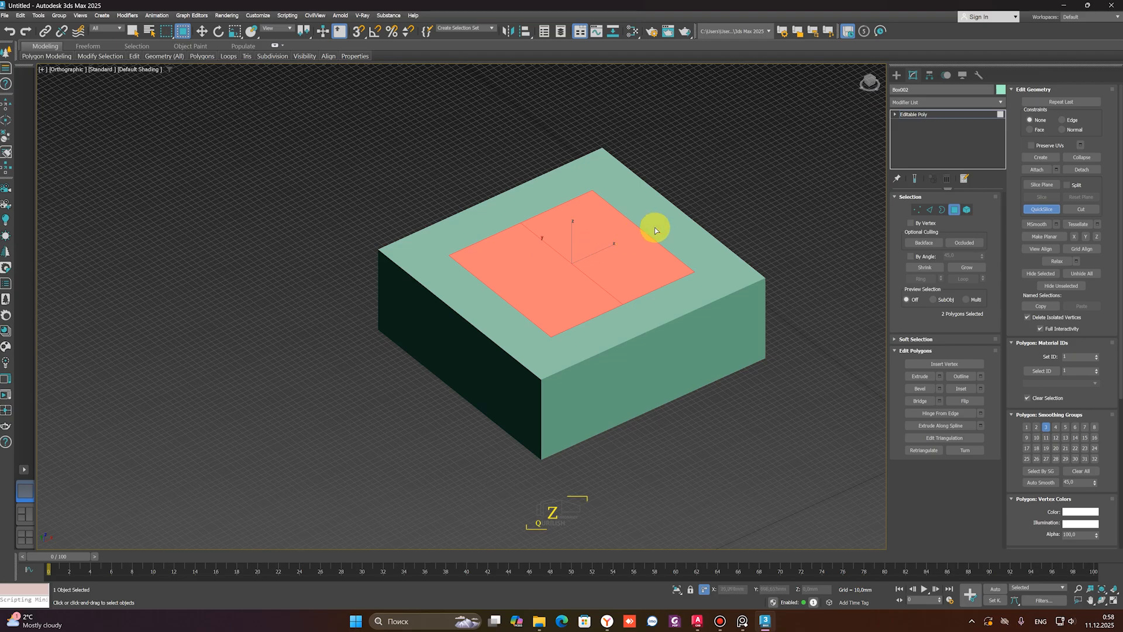
scroll(633, 247, up, 2)
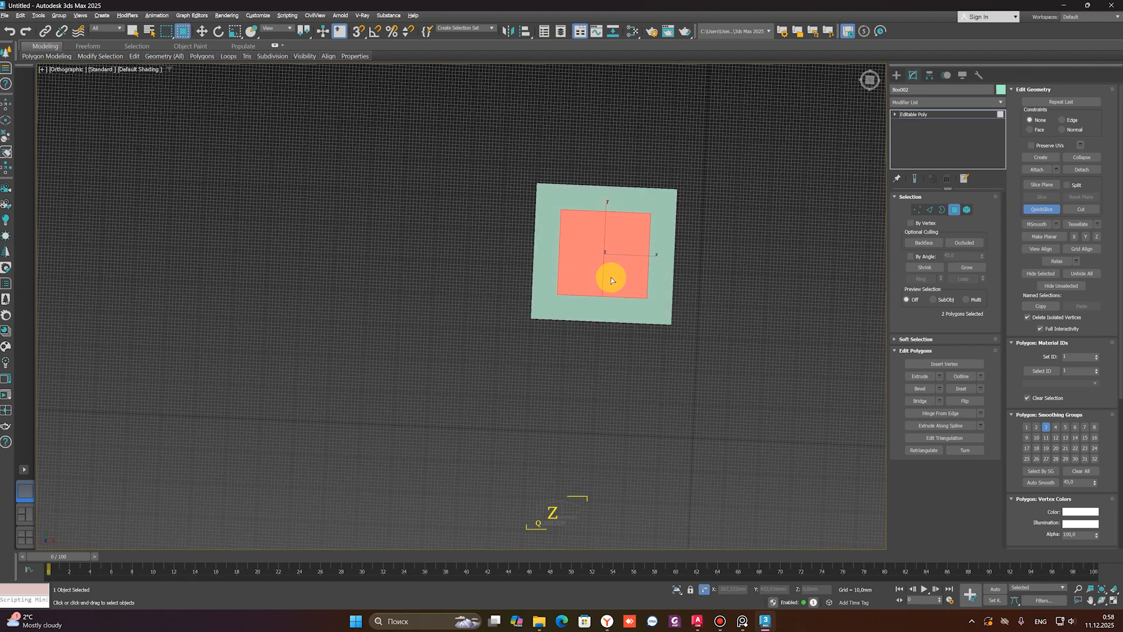
click(869, 80)
click(762, 297)
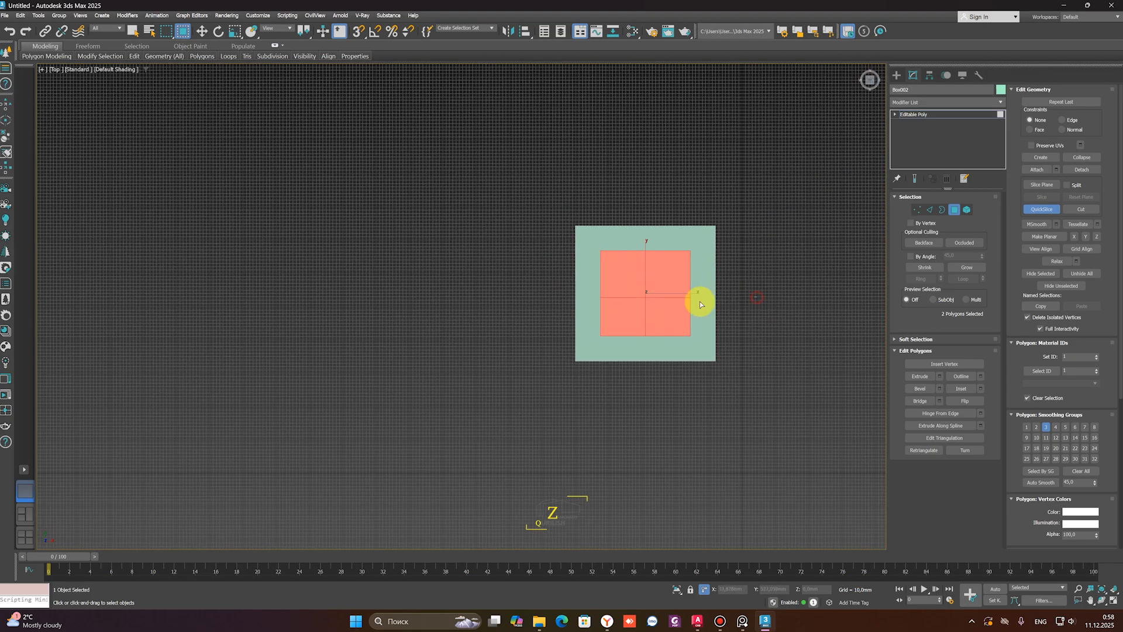
click(572, 243)
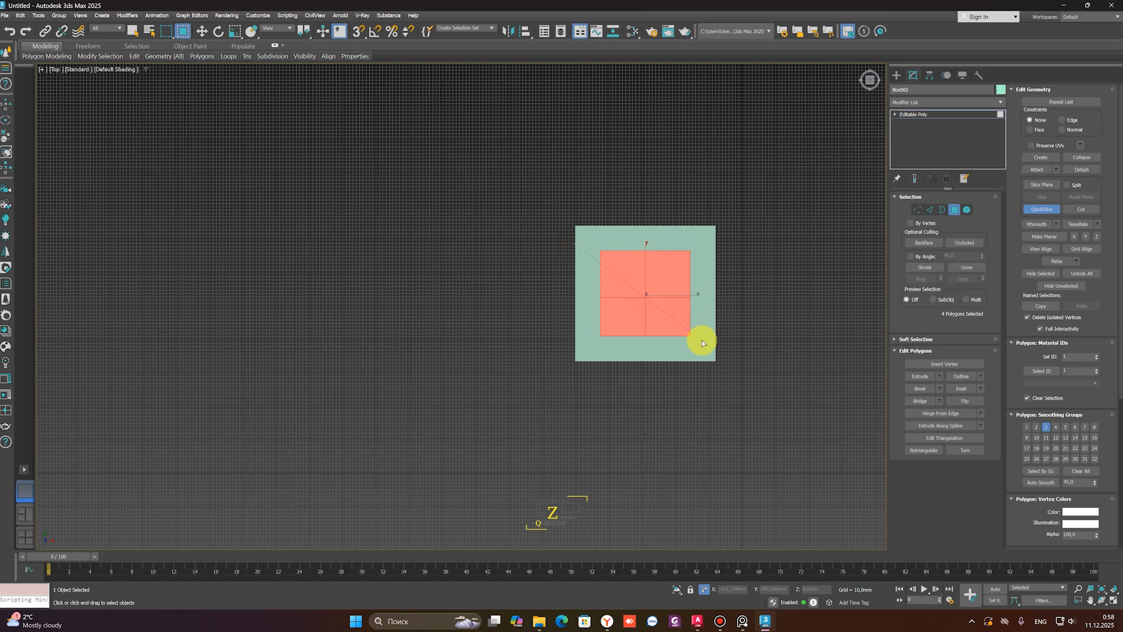
click(700, 335)
click(684, 232)
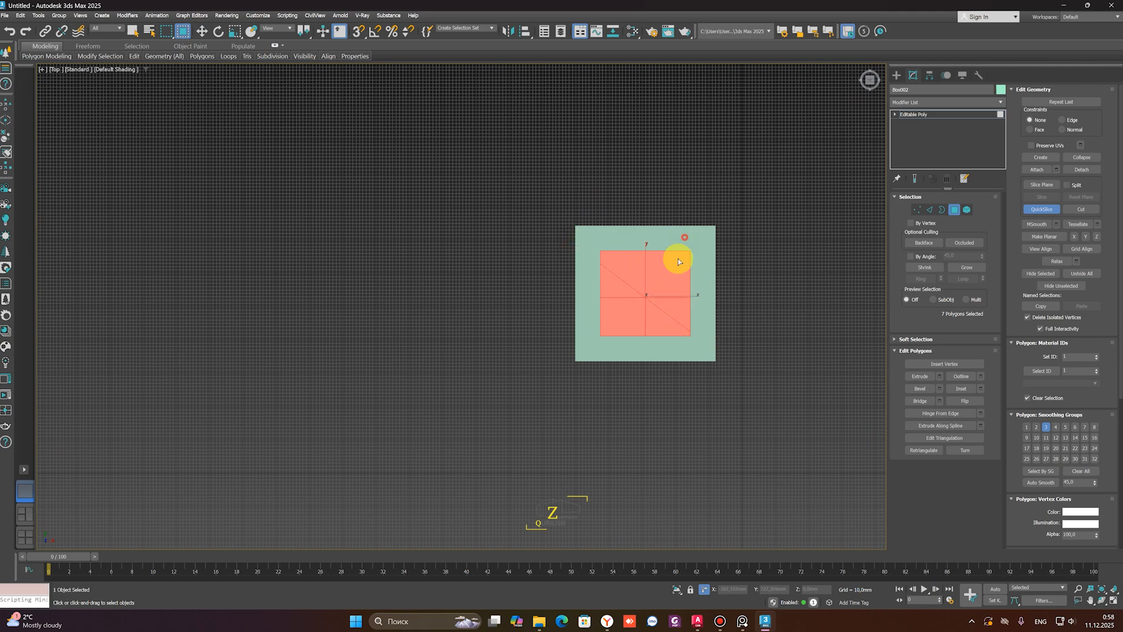
click(661, 336)
key(e)
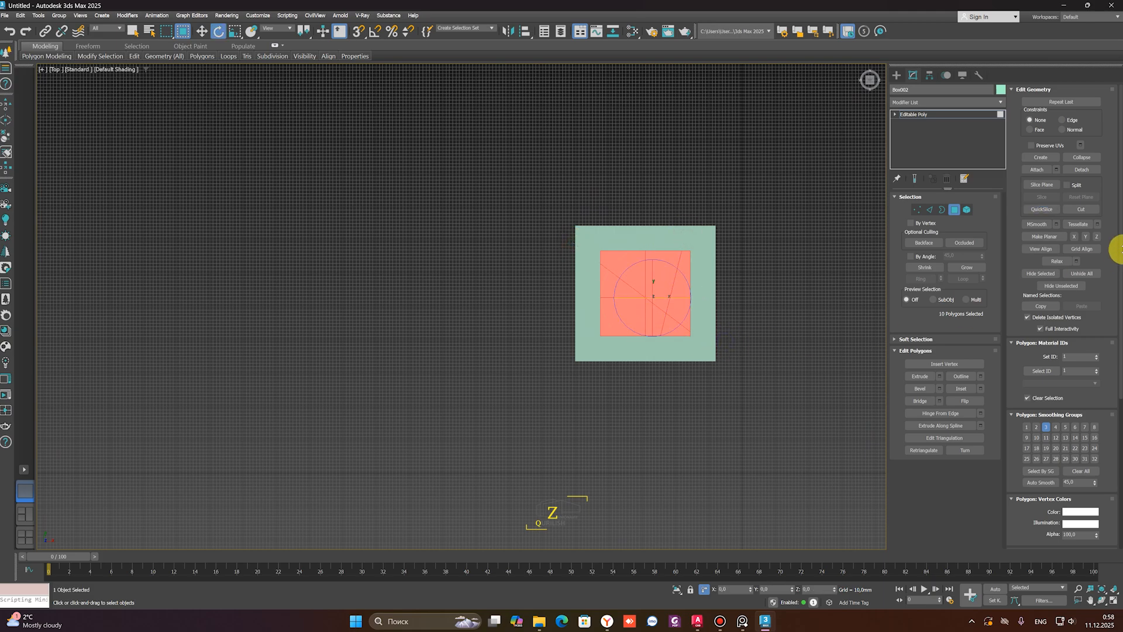
Cut a closed irregular eight-sided outline by hand across the sliced inset polygons in the Top view
click(1081, 209)
scroll(848, 281, up, 5)
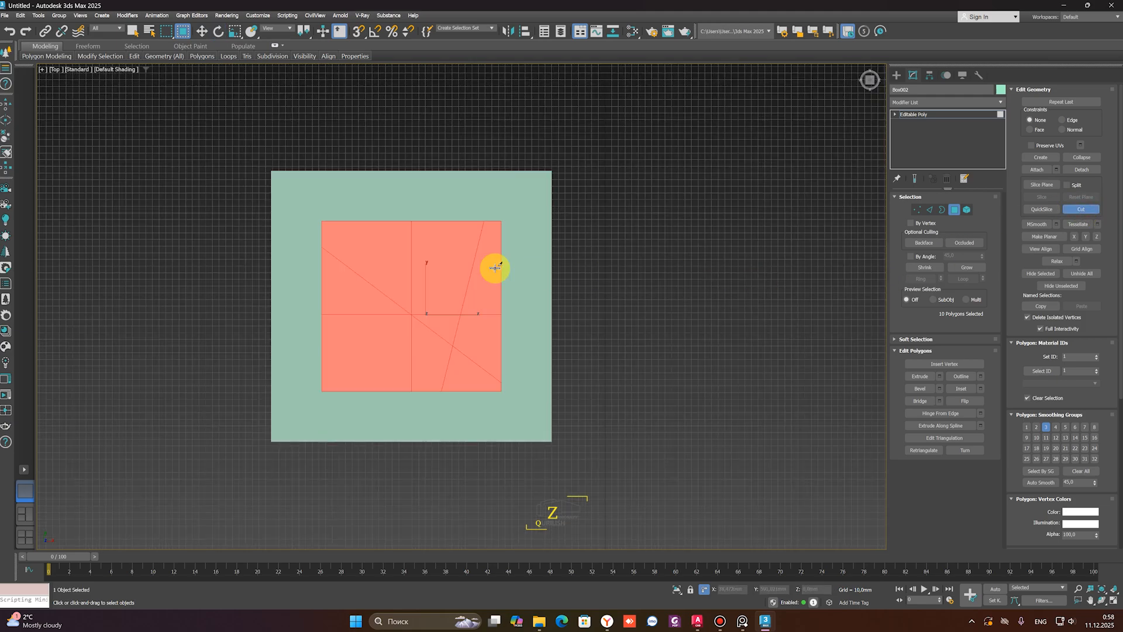
click(479, 351)
scroll(472, 318, up, 3)
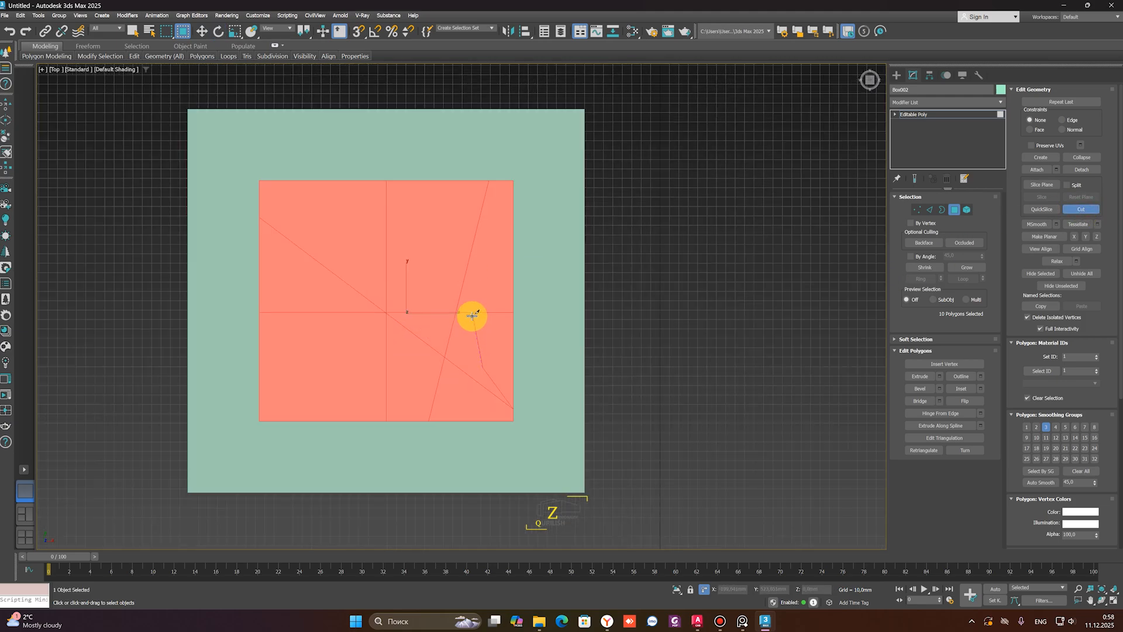
click(423, 265)
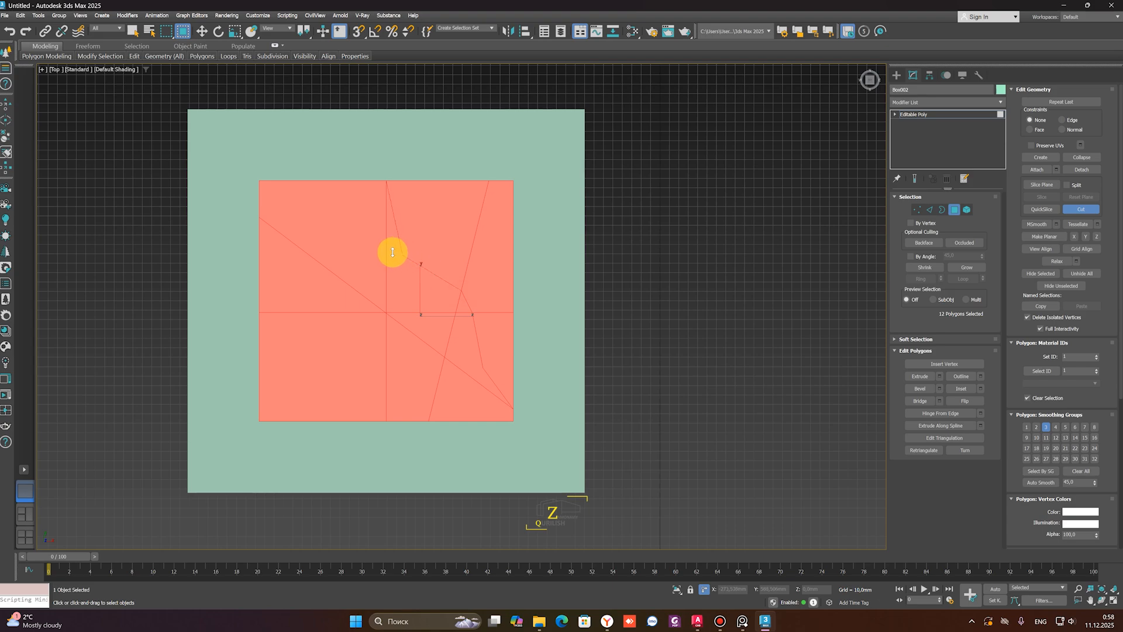
click(385, 251)
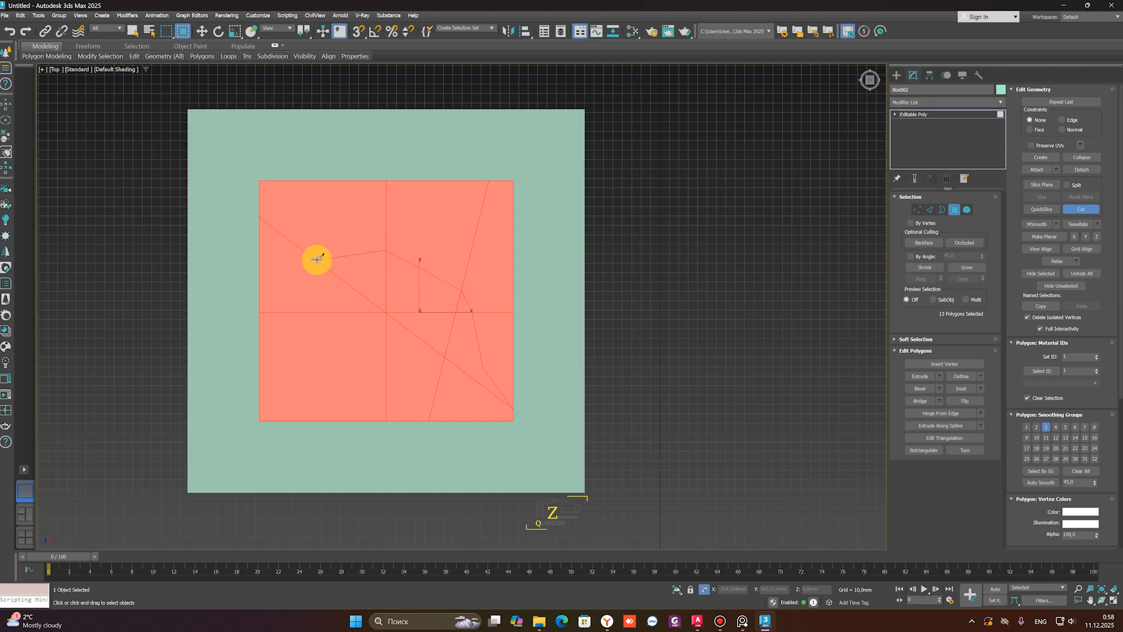
click(317, 259)
click(296, 311)
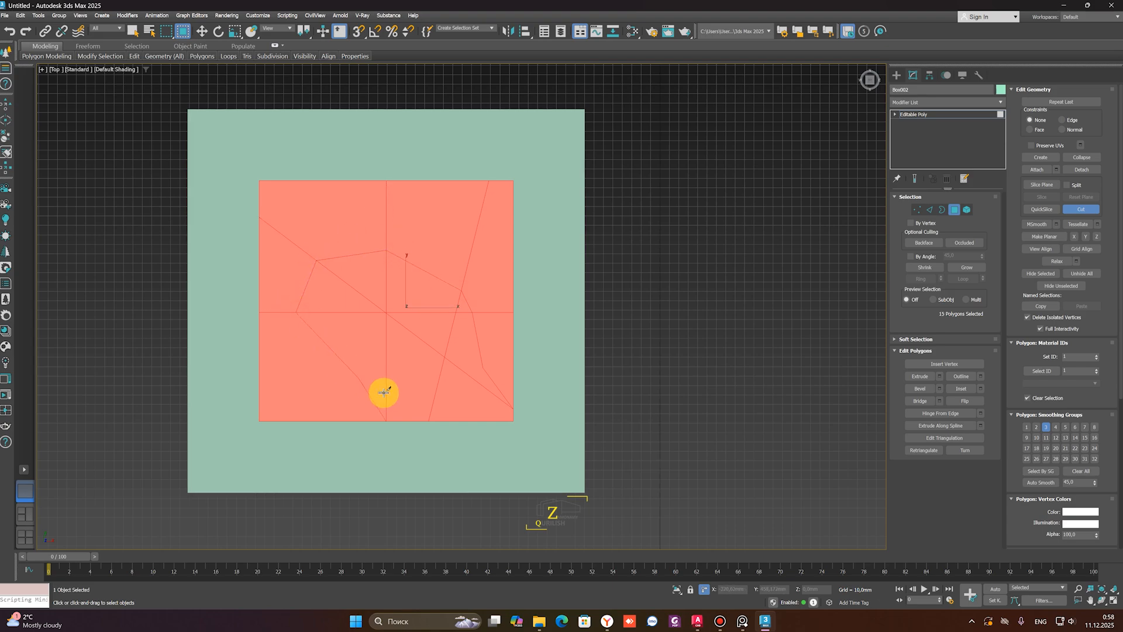
click(386, 391)
click(436, 392)
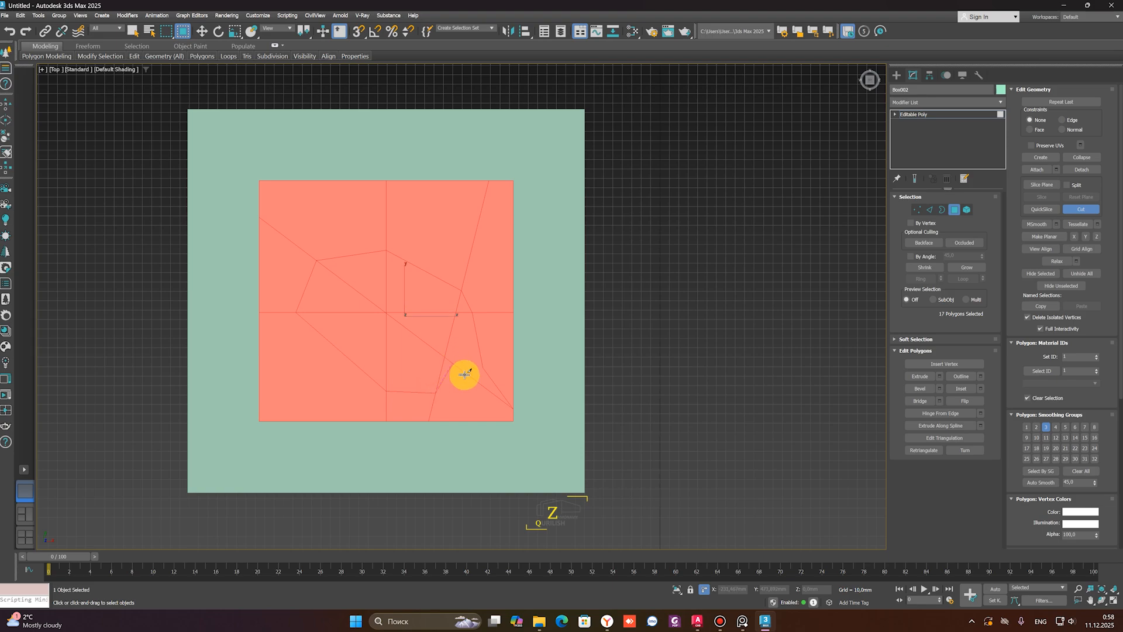
click(481, 367)
right_click(521, 347)
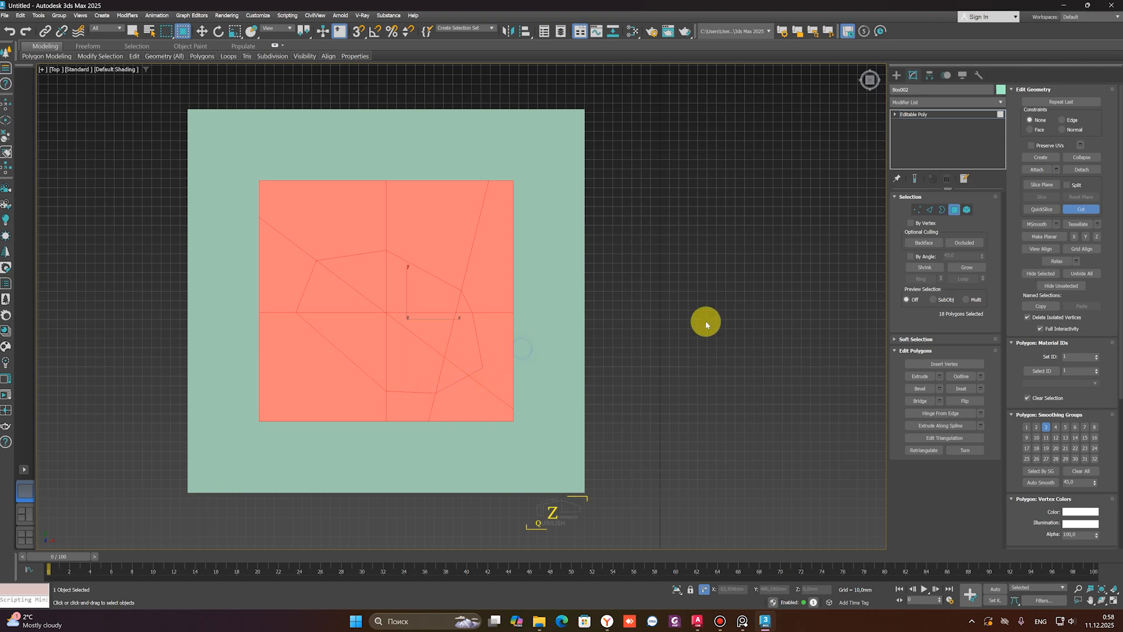
right_click(706, 323)
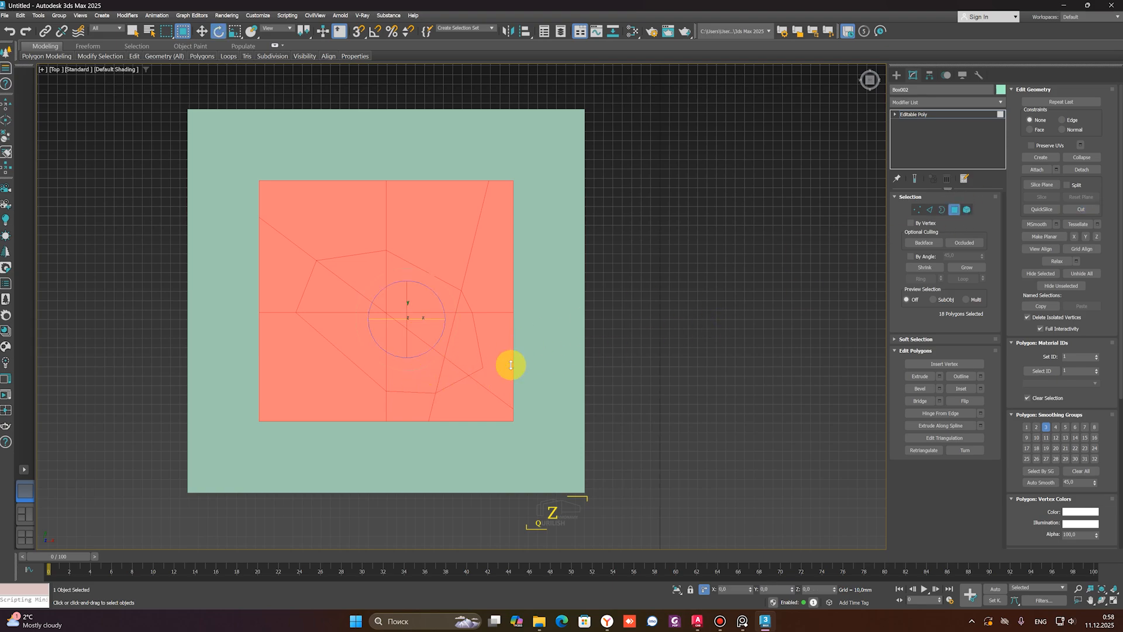
Remove the polygons outside the cut outline from the selection, leaving only those inside it selected
drag(591, 272, 500, 446)
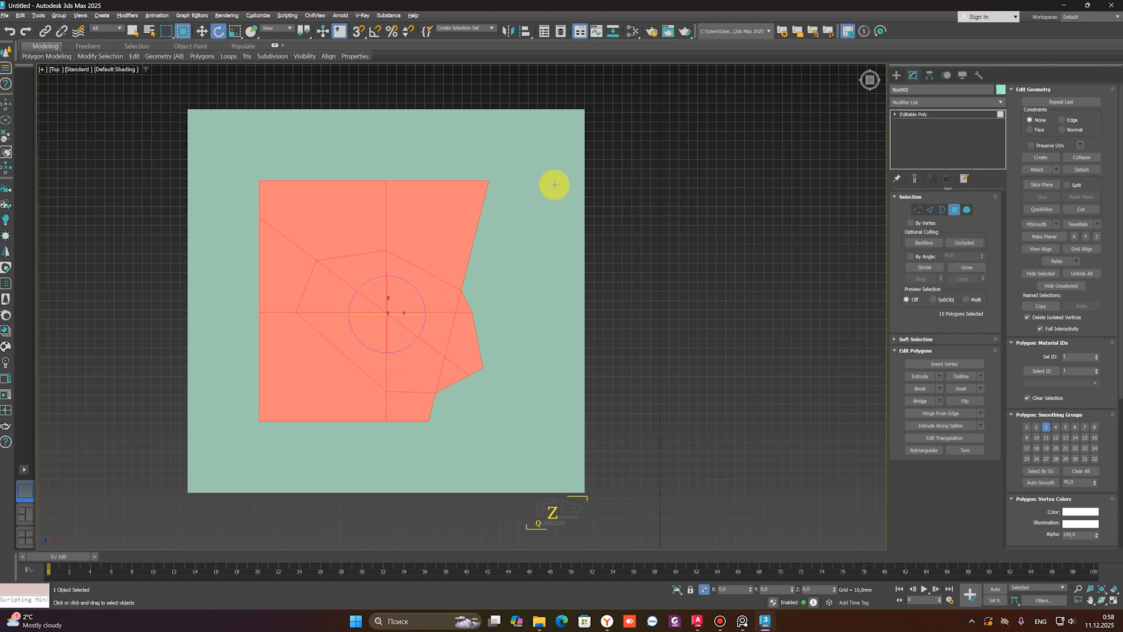
alt+drag(538, 165, 320, 210)
mouse_move(255, 189)
alt+mouse_down()
mouse_move(192, 399)
mouse_move(277, 192)
alt+mouse_up()
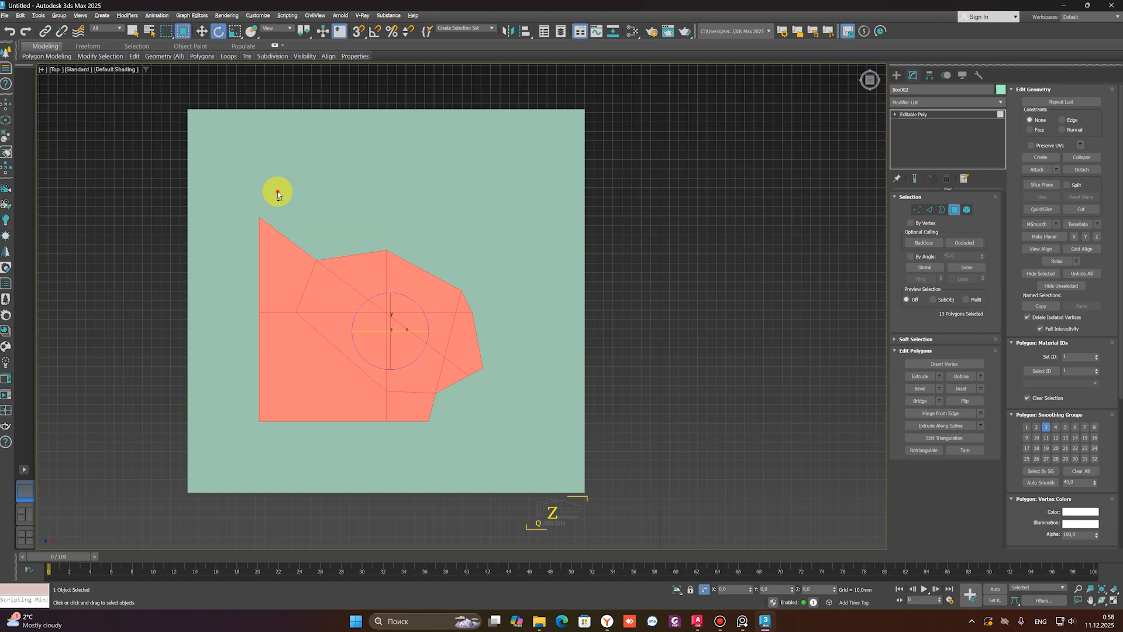
alt+drag(231, 416, 231, 416)
alt+click(404, 412)
alt+middle_drag(403, 412, 729, 394)
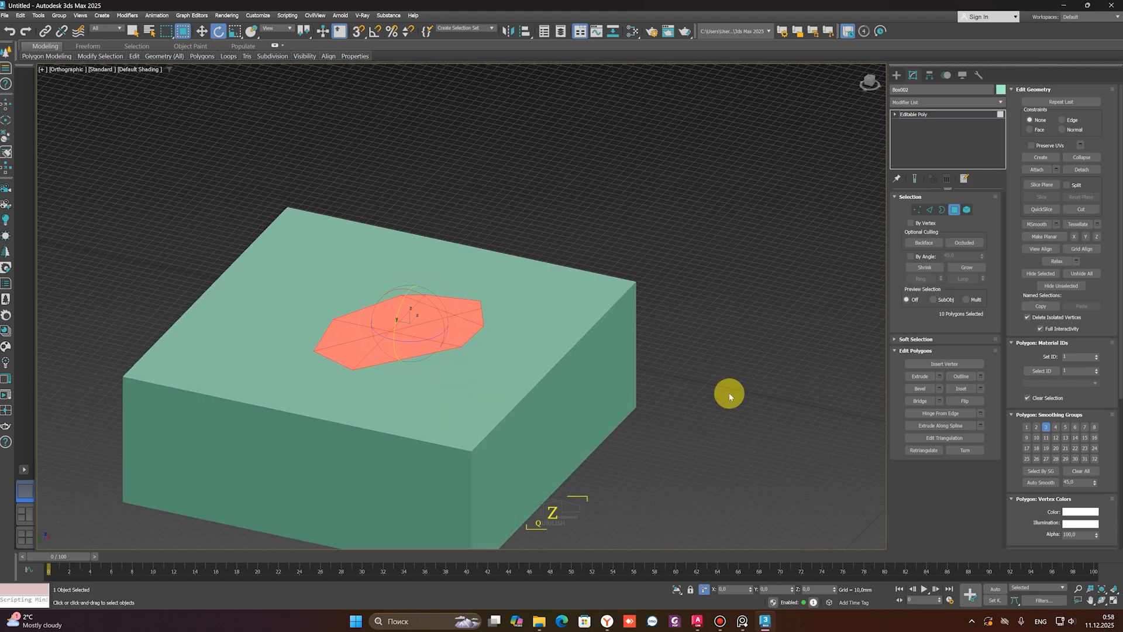
Extrude the polygons inside the cut outline upward from the box's top face
click(939, 376)
mouse_move(474, 324)
mouse_down()
mouse_move(466, 268)
mouse_move(462, 341)
mouse_up()
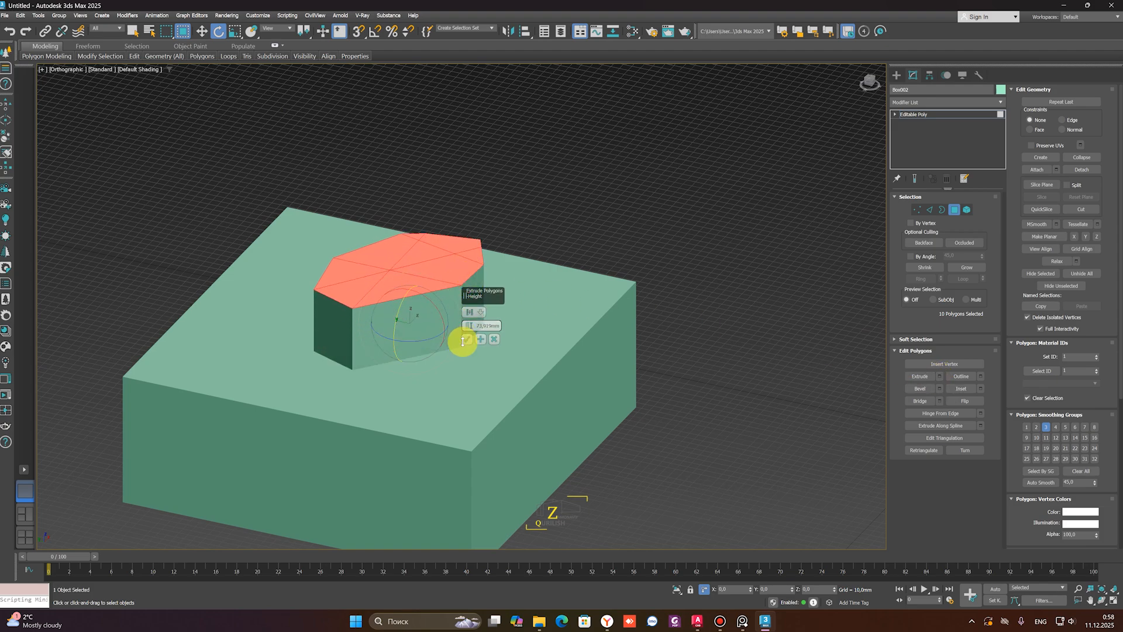
click(468, 348)
key(z)
key(ctrl+z)
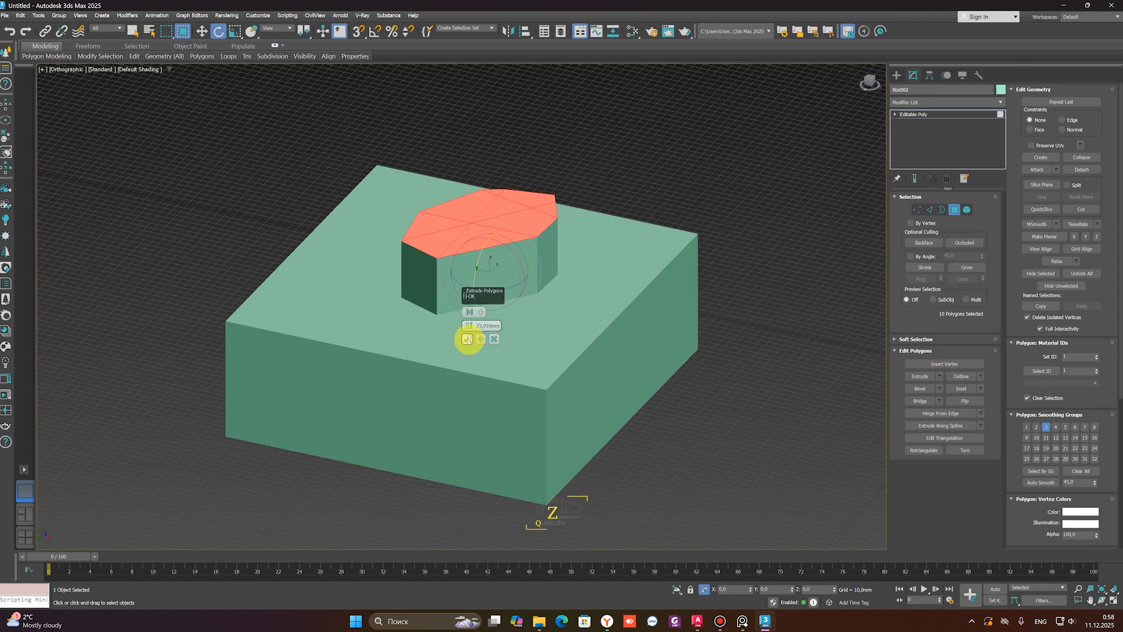
click(467, 340)
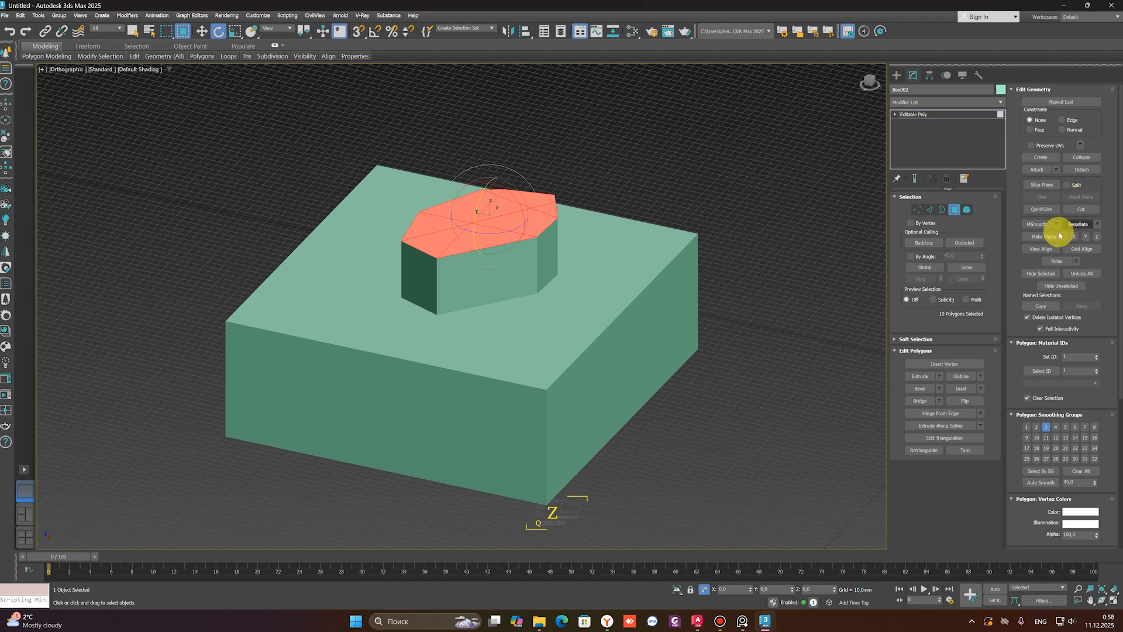
Undo the extrusion, the selection changes and the cuts back to the two-polygon inset face
middle_drag(515, 421, 504, 388)
key(ctrl+z)
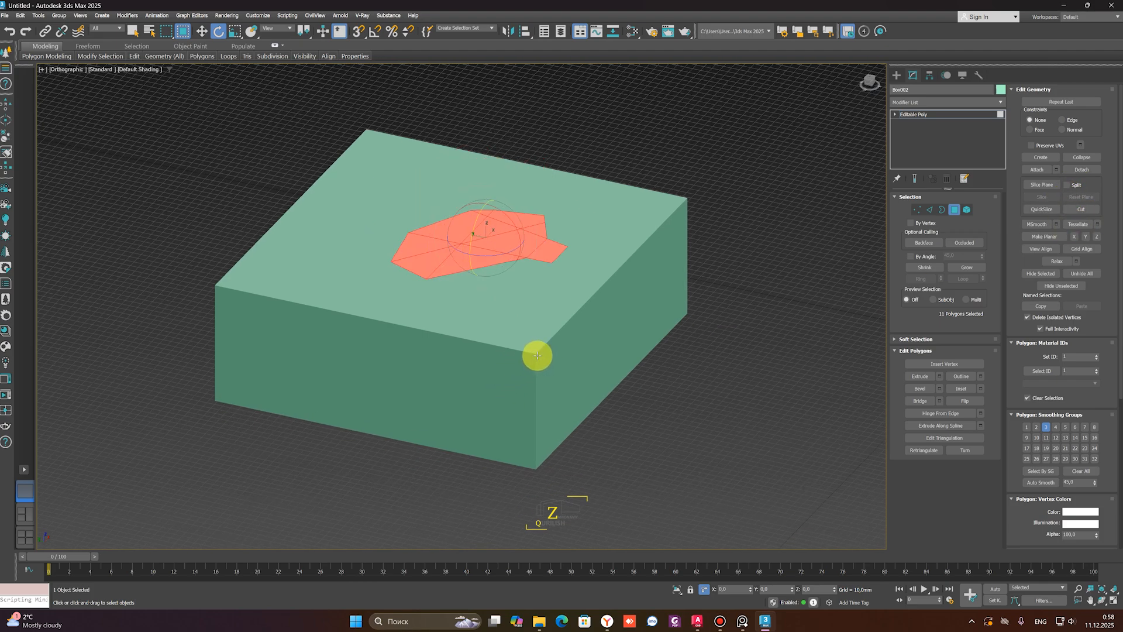
key(ctrl+z)
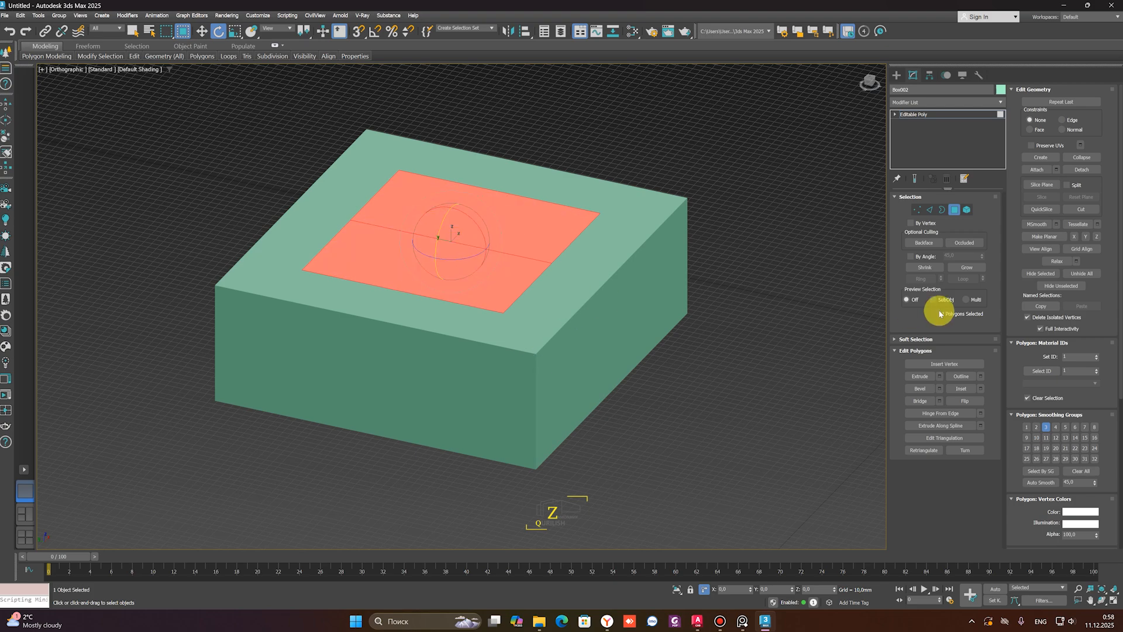
Try MSmooth on the two inset polygons, inspect it in wireframe display, and undo the smoothing
click(785, 392)
click(456, 244)
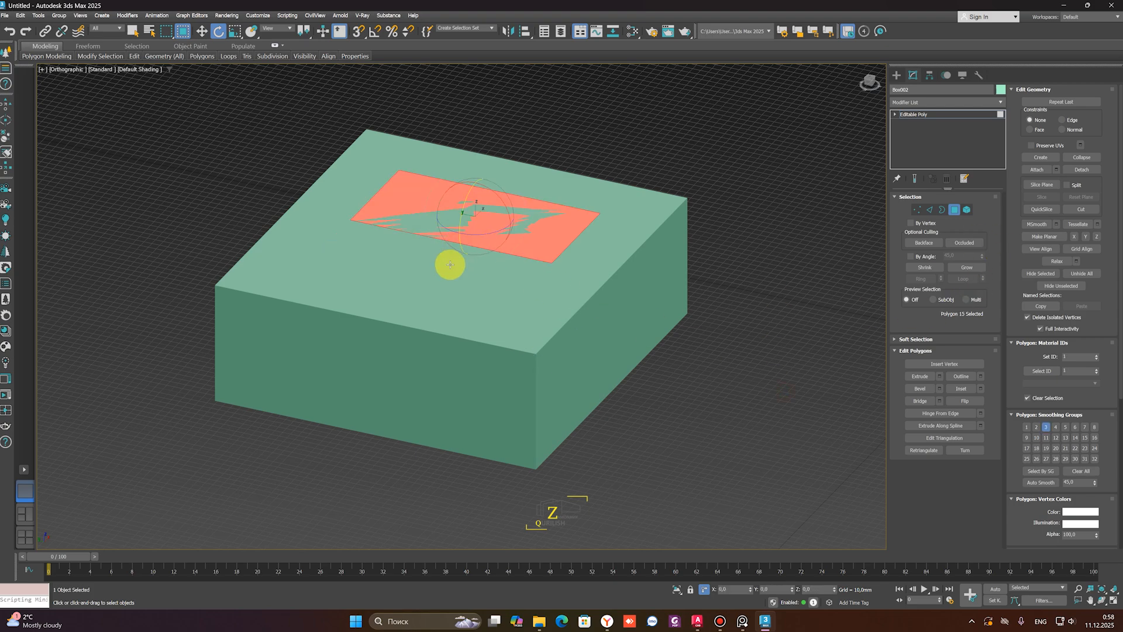
click(1048, 238)
click(1041, 228)
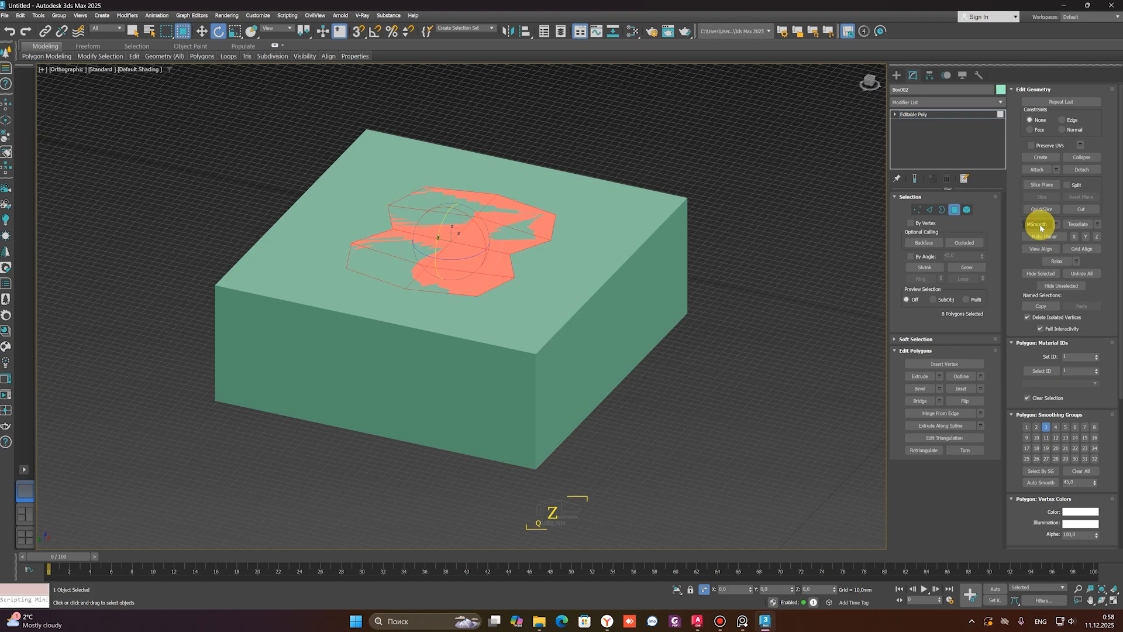
scroll(508, 274, up, 5)
scroll(539, 318, down, 6)
key(F3)
alt+middle_drag(524, 308, 532, 306)
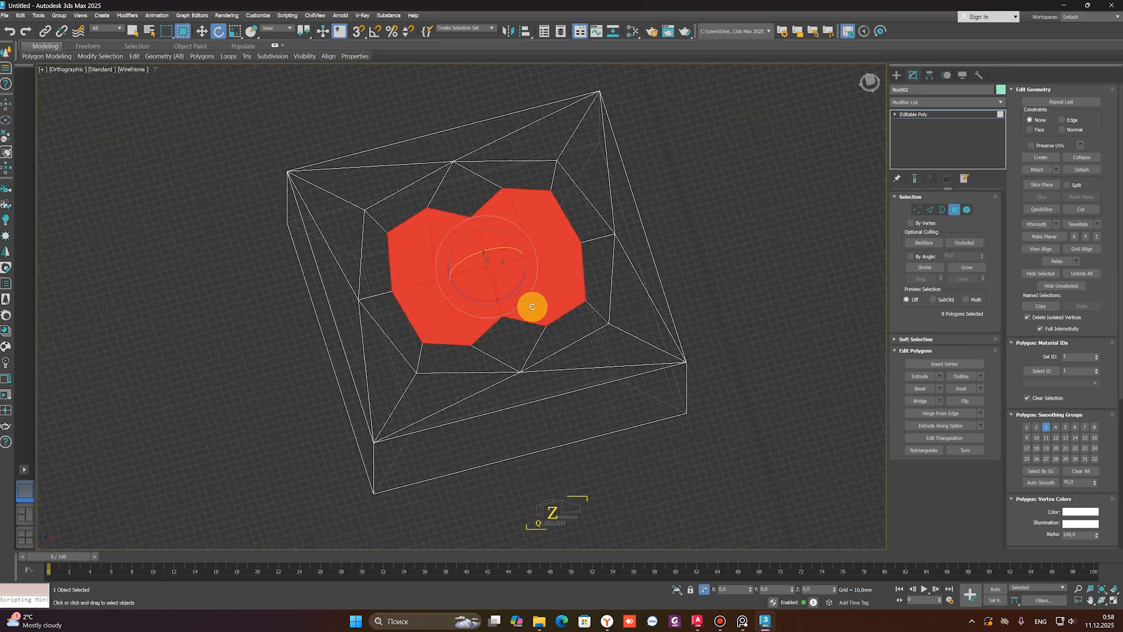
key(ctrl+z)
alt+middle_drag(624, 296, 761, 297)
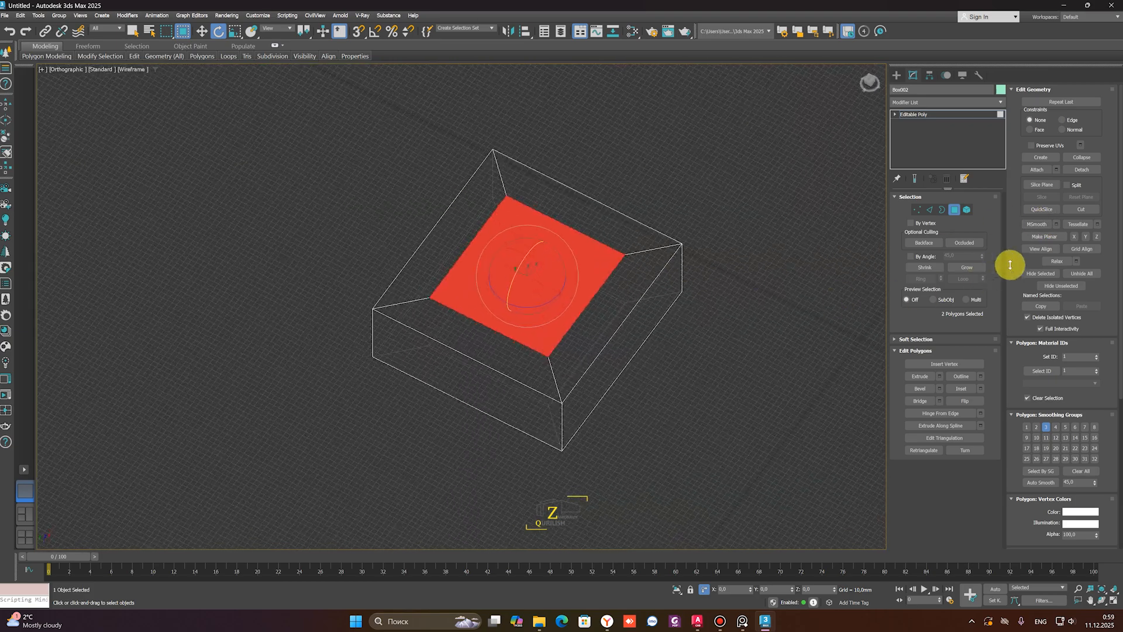
Try MSmooth with adjusted smoothness on the two inset polygons, apply it, and undo the smoothing
click(1056, 224)
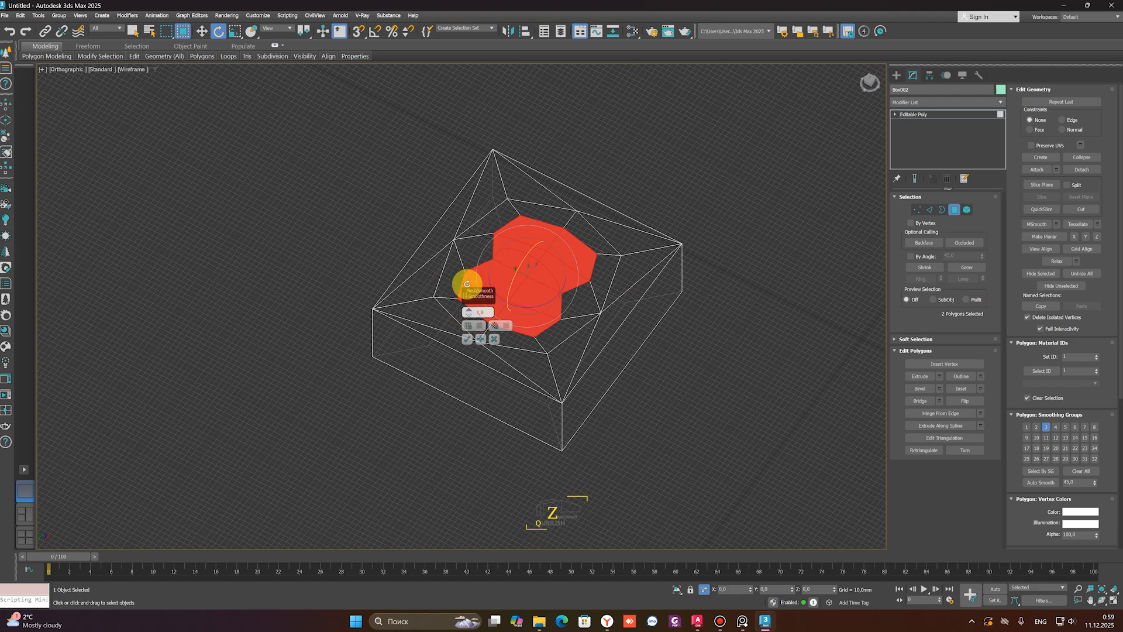
click(469, 314)
click(469, 305)
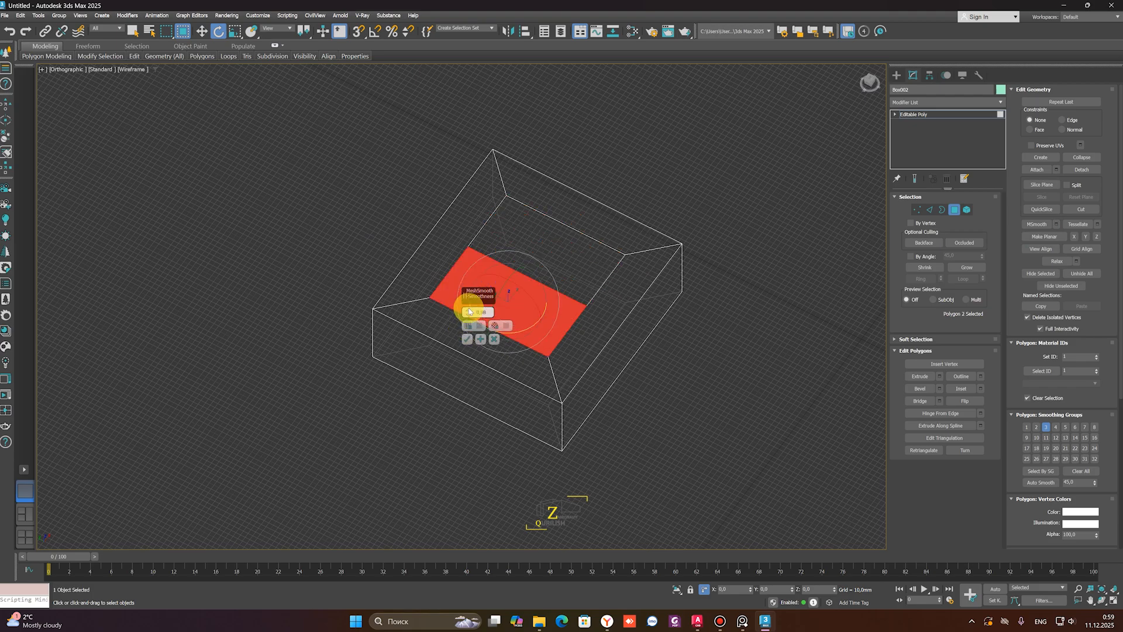
key(ctrl+z)
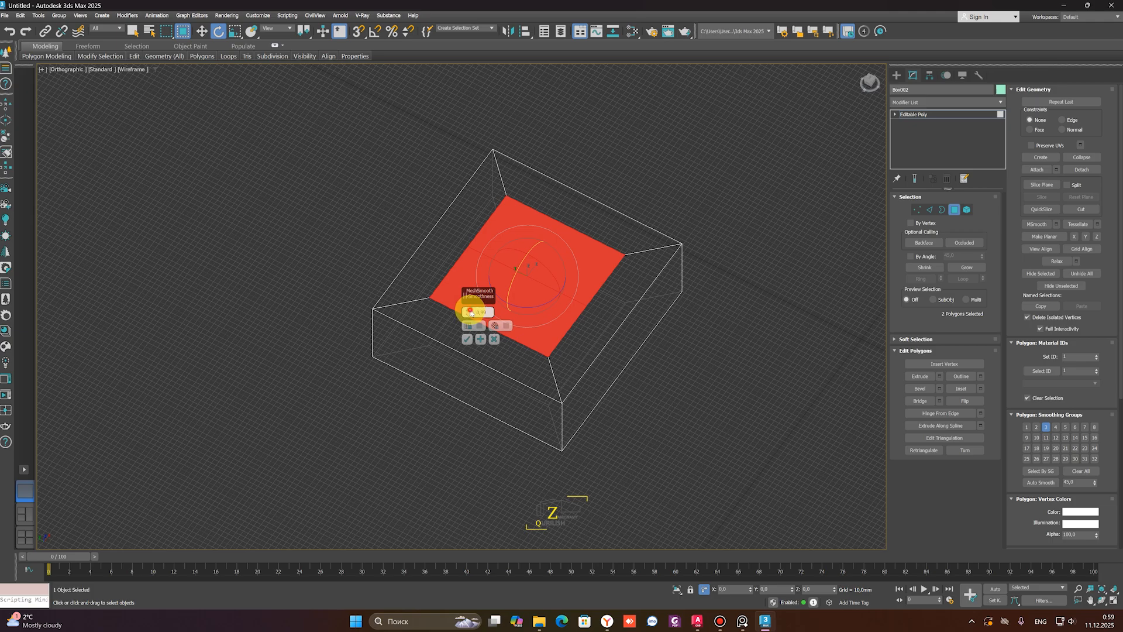
drag(471, 313, 469, 309)
click(466, 339)
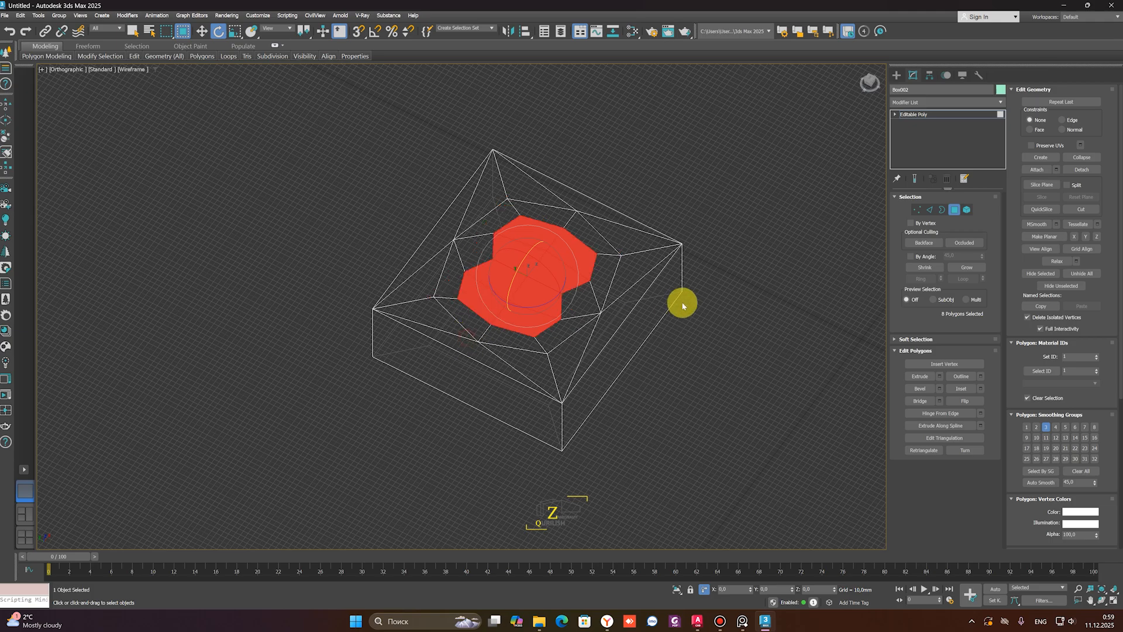
scroll(679, 303, down, 3)
key(ctrl+z)
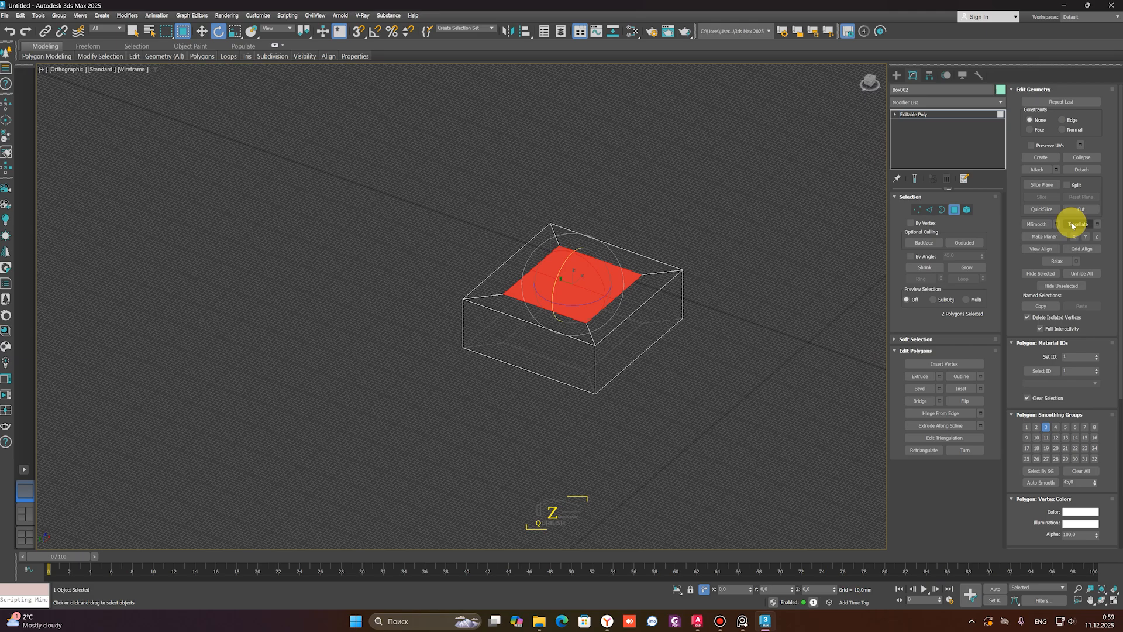
Tessellate the two inset polygons three times into a dense grid and inspect it in shaded display
scroll(564, 298, up, 4)
key(F3)
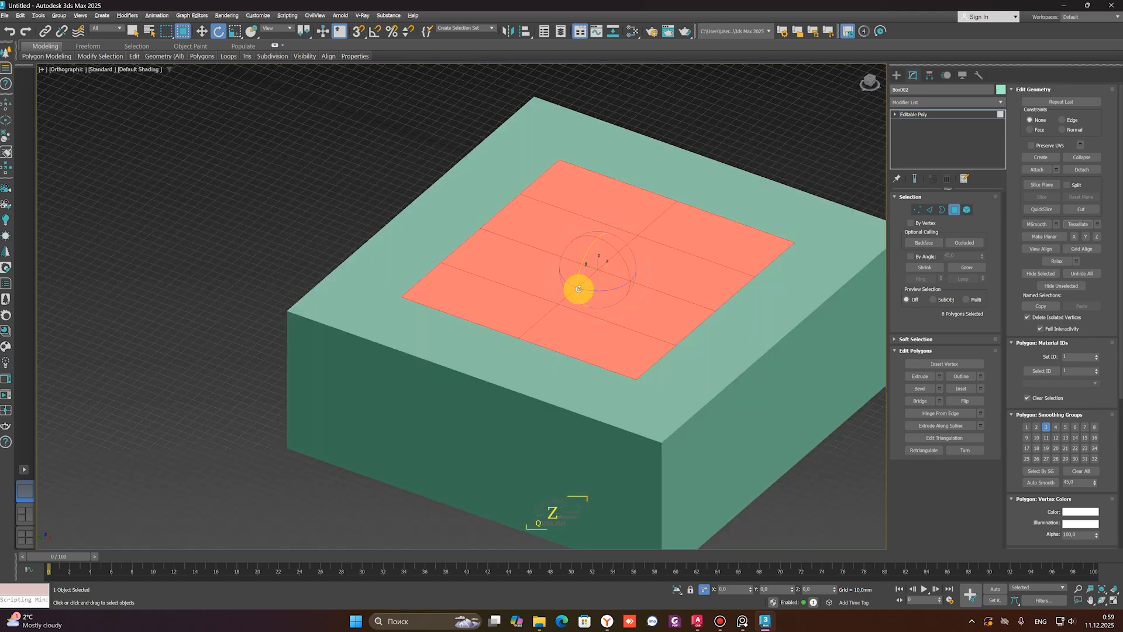
alt+middle_drag(577, 291, 541, 276)
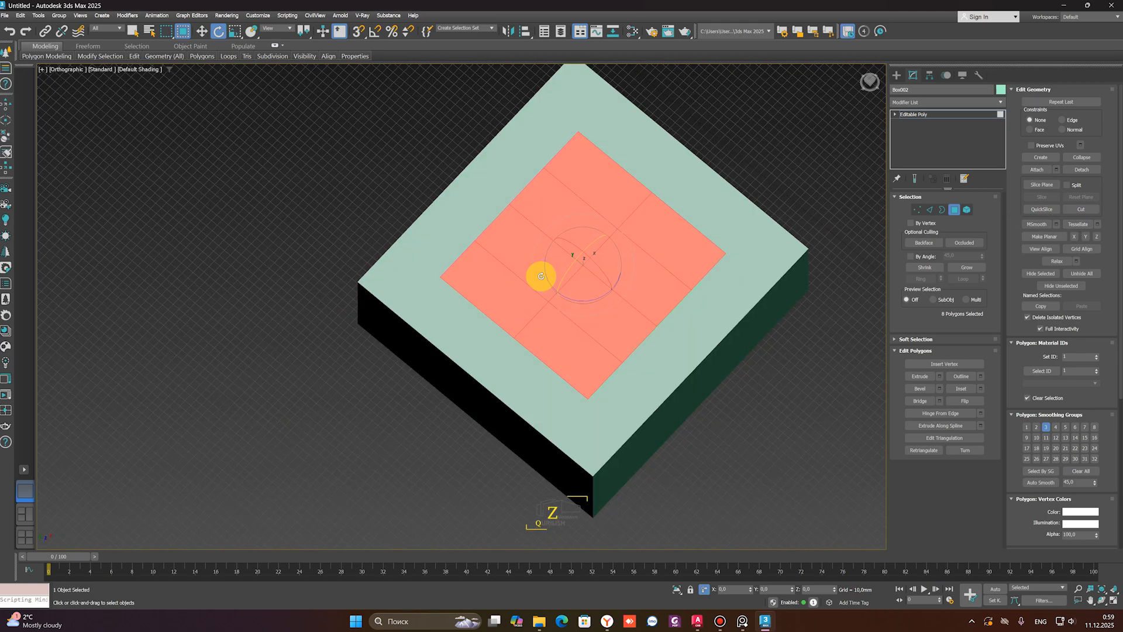
click(1081, 225)
click(1082, 225)
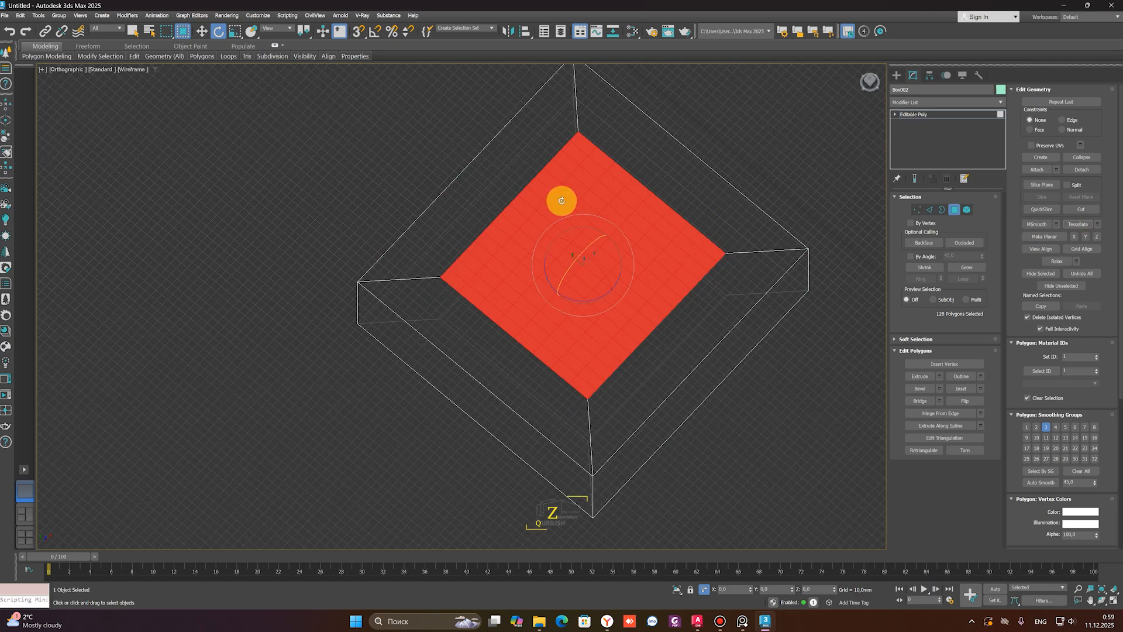
scroll(526, 213, up, 4)
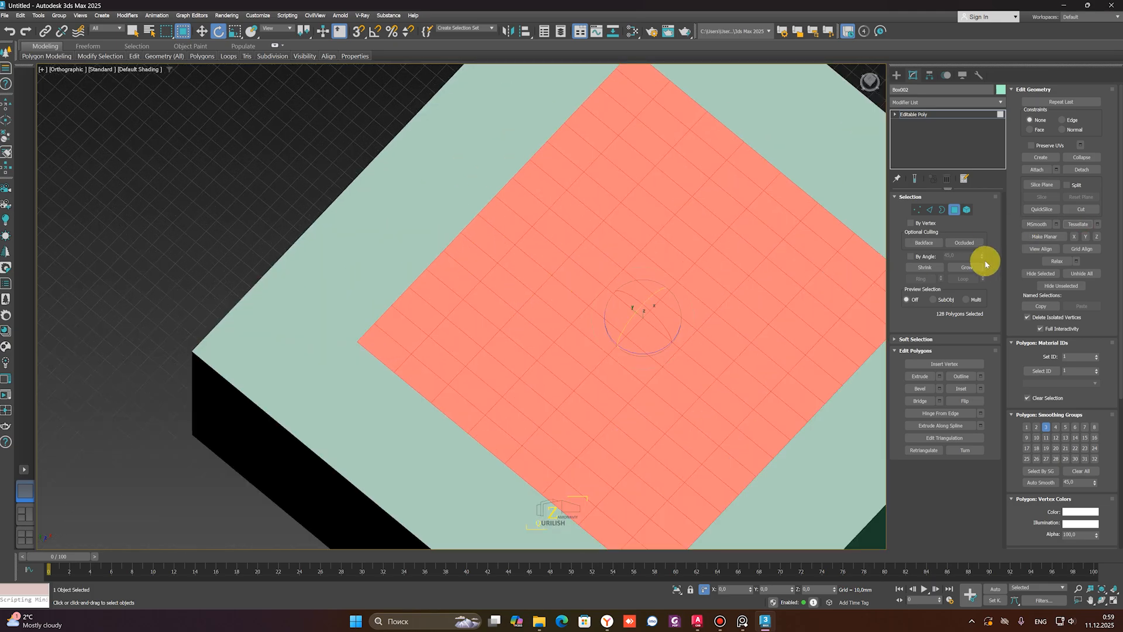
scroll(614, 311, down, 6)
alt+middle_drag(614, 310, 847, 303)
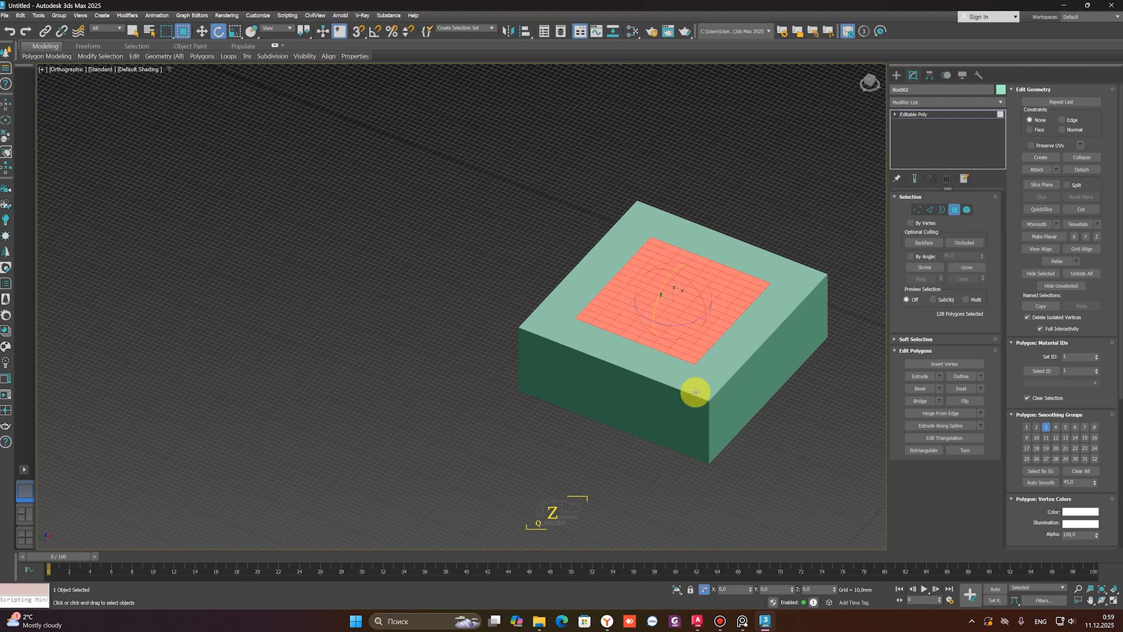
scroll(647, 419, down, 2)
scroll(625, 412, up, 2)
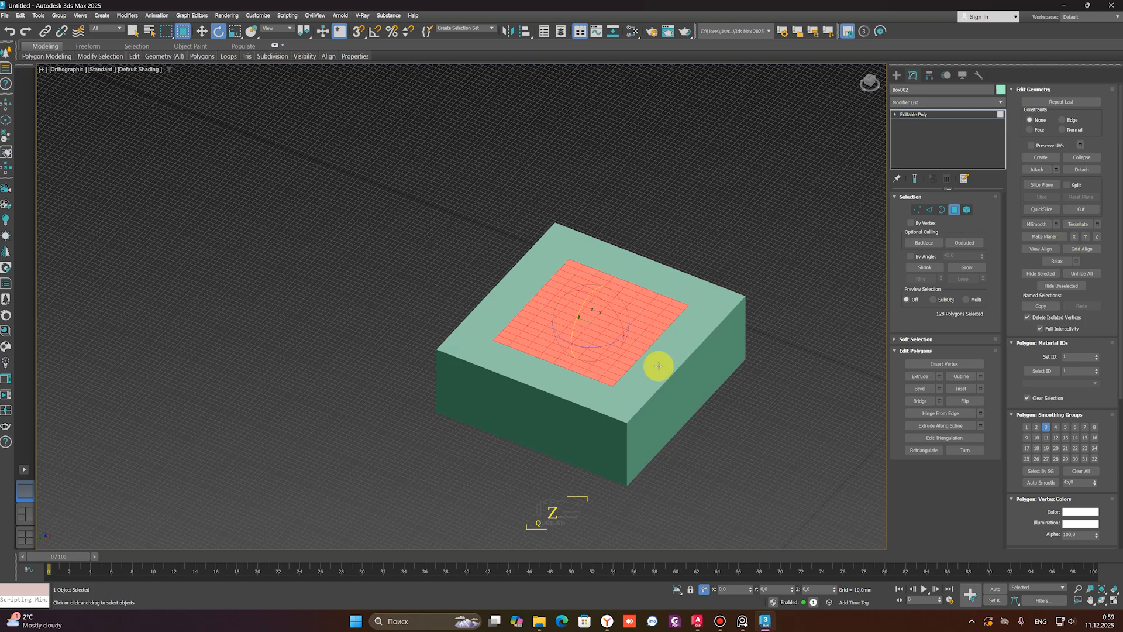
scroll(614, 366, down, 2)
scroll(569, 384, up, 3)
click(619, 397)
scroll(619, 398, down, 2)
alt+middle_drag(618, 398, 544, 378)
scroll(544, 379, down, 2)
key(t)
key(z)
scroll(616, 354, down, 2)
alt+middle_drag(617, 354, 566, 241)
scroll(567, 240, up, 3)
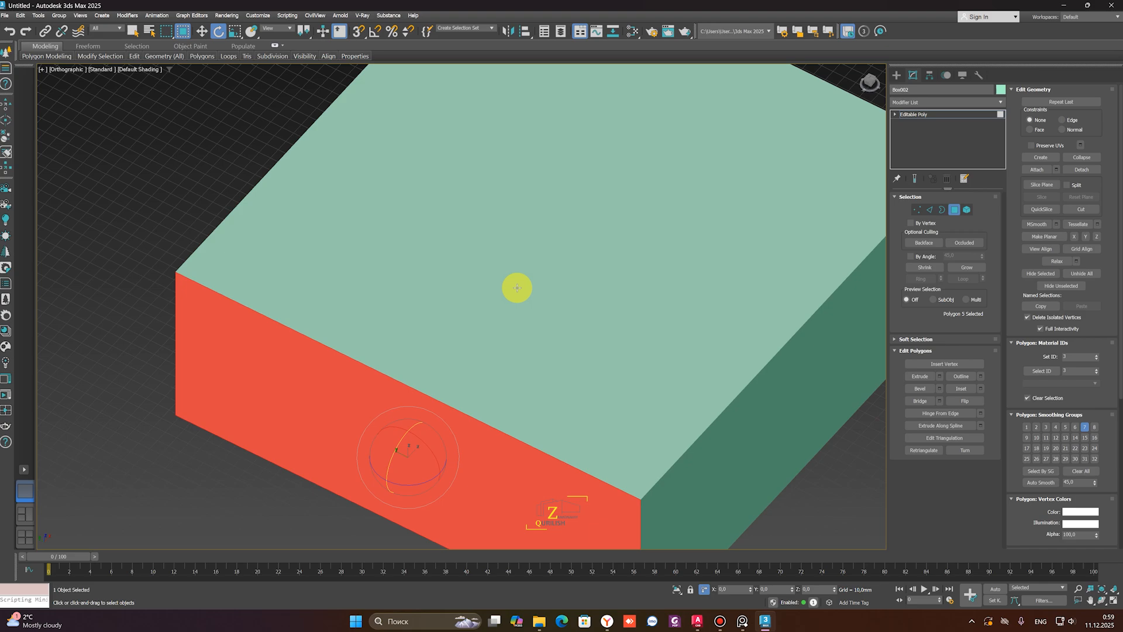
Turn on edged faces display and select 13 polygons in three separate clusters on the tessellated top grid
click(517, 288)
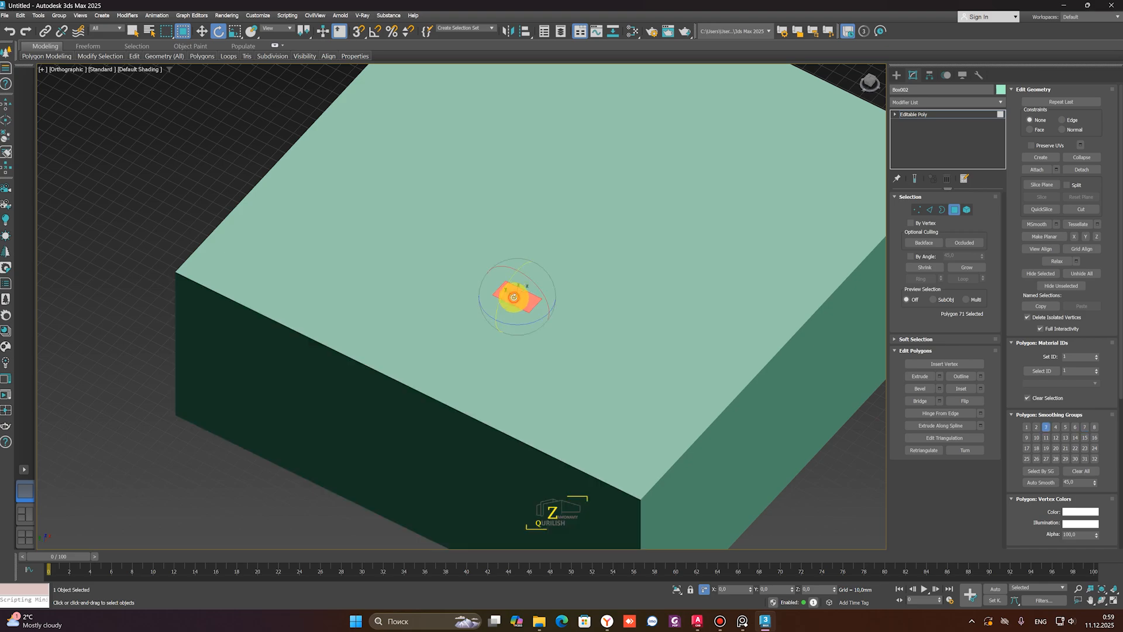
key(F3)
key(F3)
key(F4)
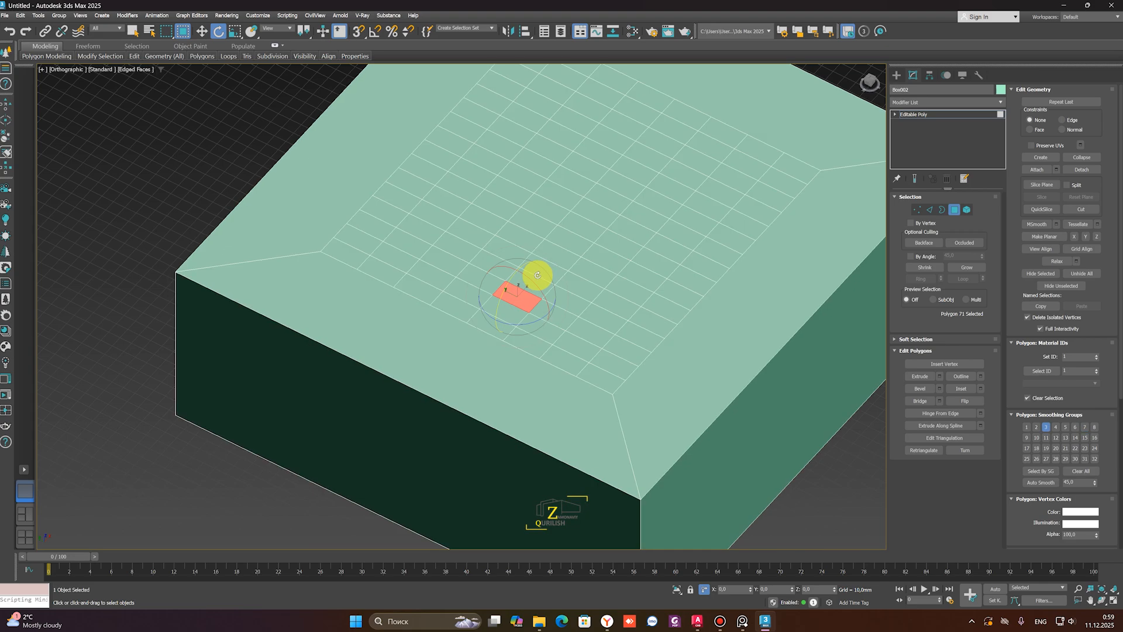
key(q)
ctrl+click(567, 242)
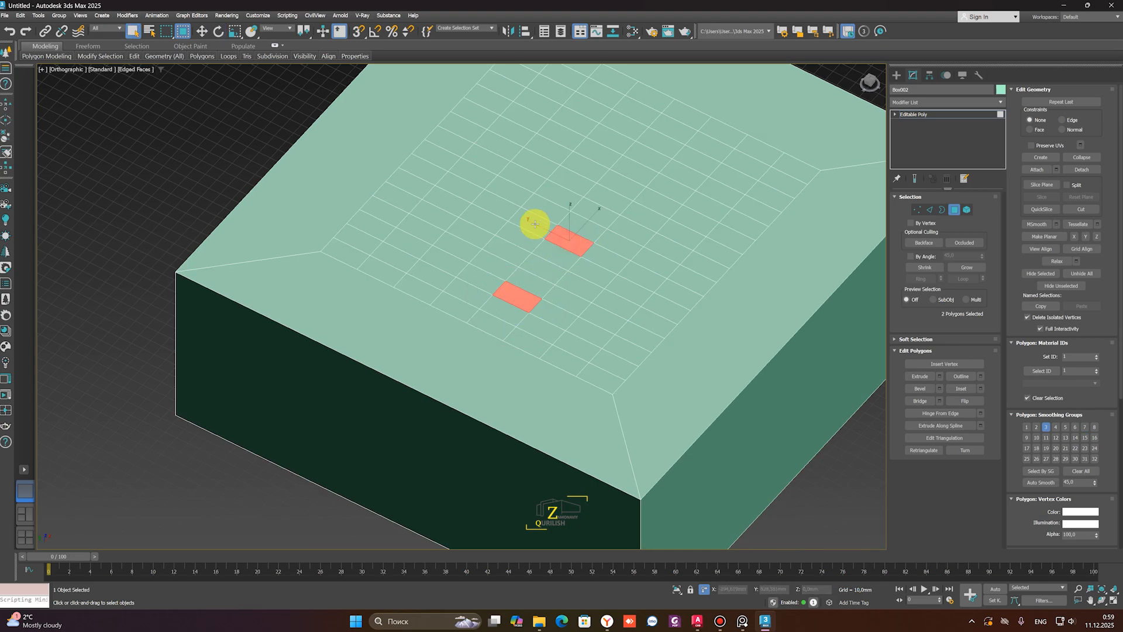
ctrl+click(530, 221)
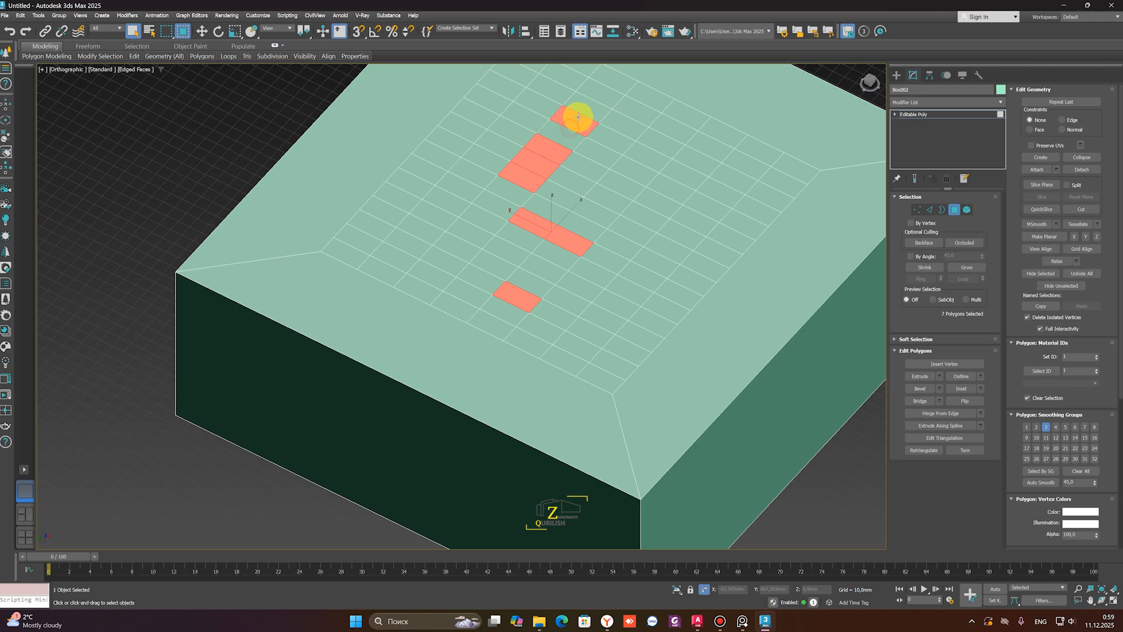
ctrl+click(605, 144)
ctrl+click(577, 171)
ctrl+click(566, 181)
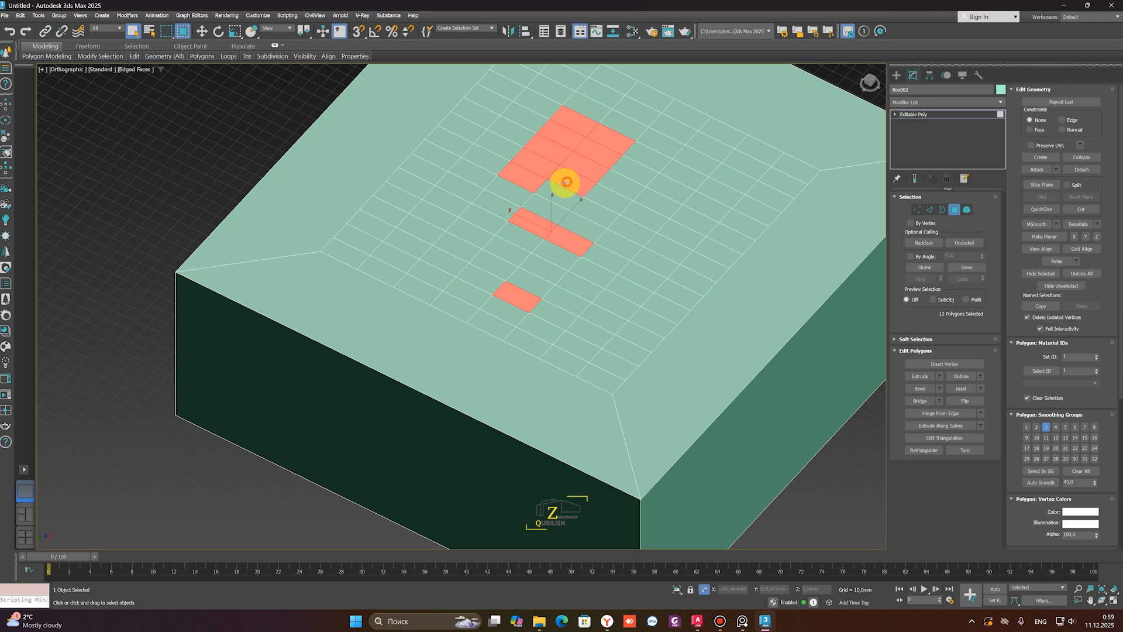
ctrl+click(552, 194)
Extrude the selected grid polygons upward into tall columns and apply the extrusion
scroll(583, 204, down, 8)
alt+middle_drag(580, 205, 560, 218)
key(w)
scroll(579, 198, up, 2)
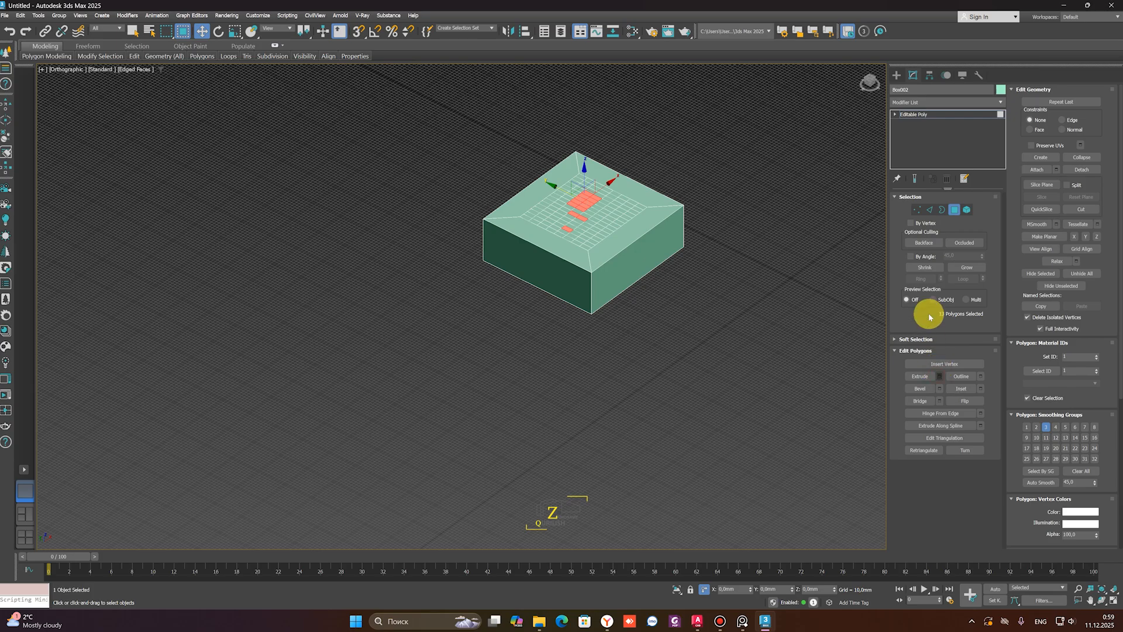
click(939, 376)
drag(462, 327, 469, 296)
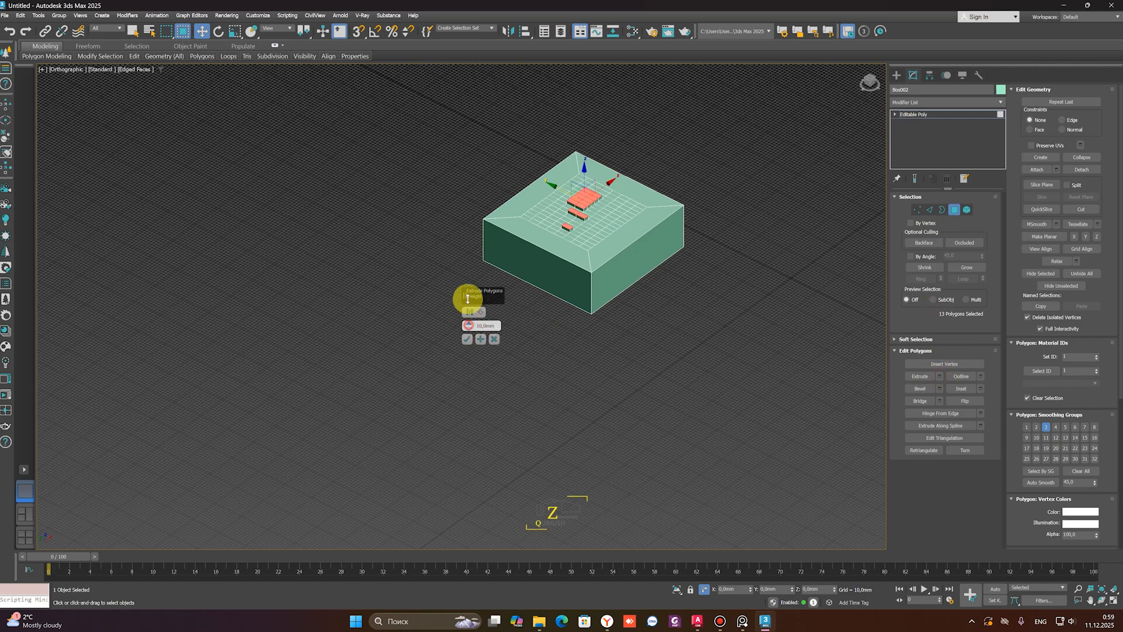
click(467, 339)
alt+middle_drag(598, 283, 594, 331)
scroll(574, 161, up, 4)
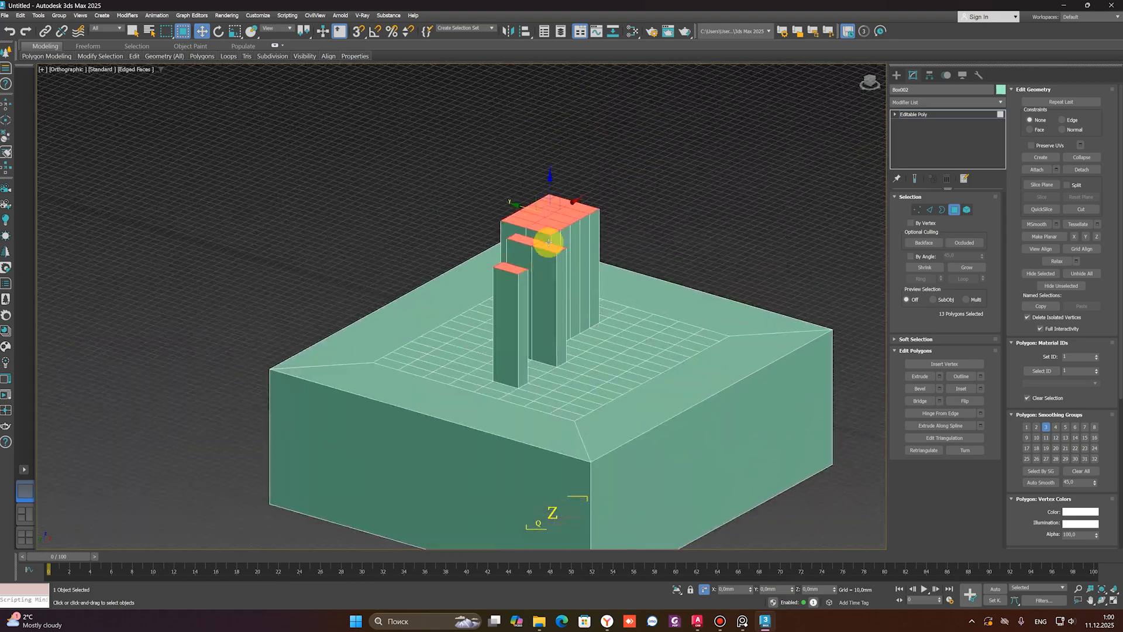
scroll(640, 361, up, 2)
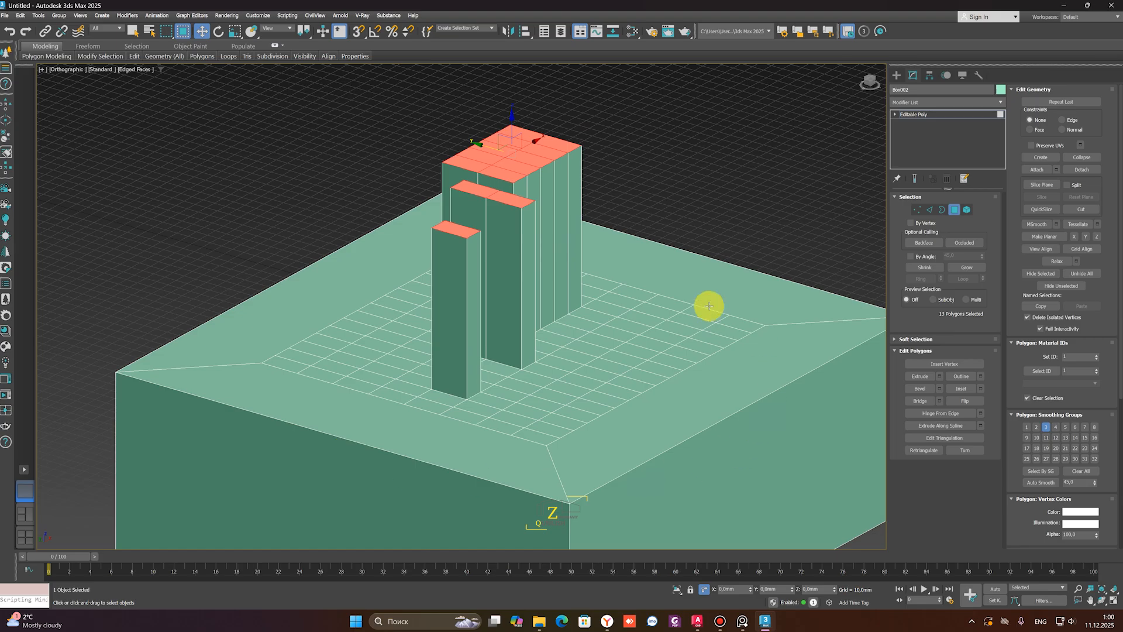
Switch to the Front view and add all polygons of the box's top face to the selected column tops
scroll(501, 381, down, 4)
alt+middle_drag(510, 371, 443, 394)
alt+middle_drag(519, 393, 419, 289)
key(z)
drag(373, 280, 654, 434)
scroll(584, 428, down, 3)
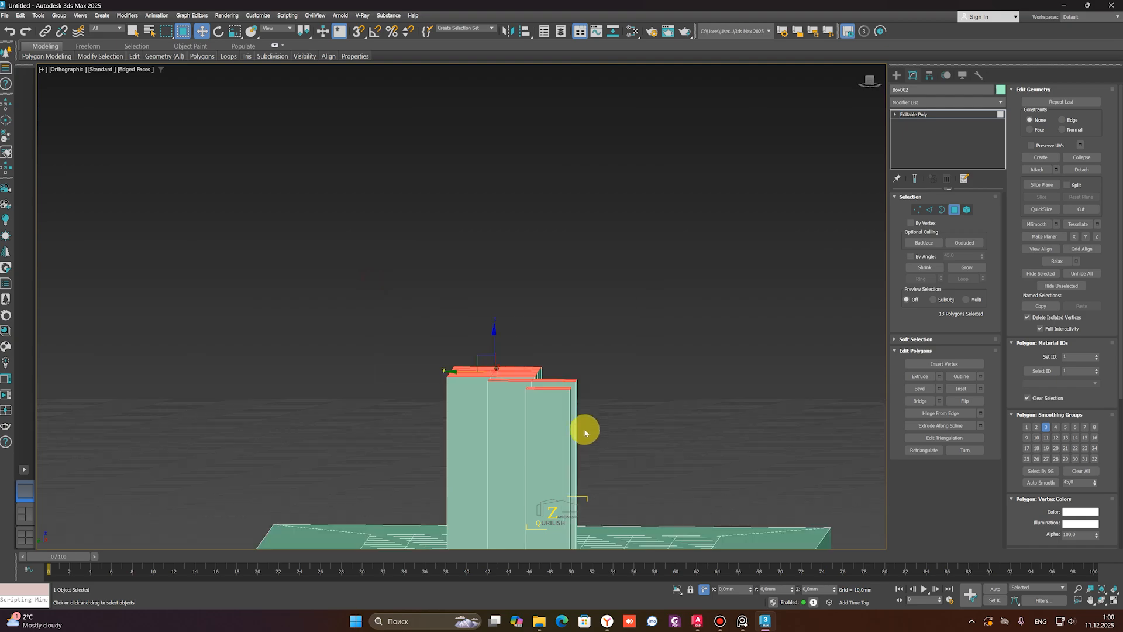
alt+middle_drag(583, 428, 521, 408)
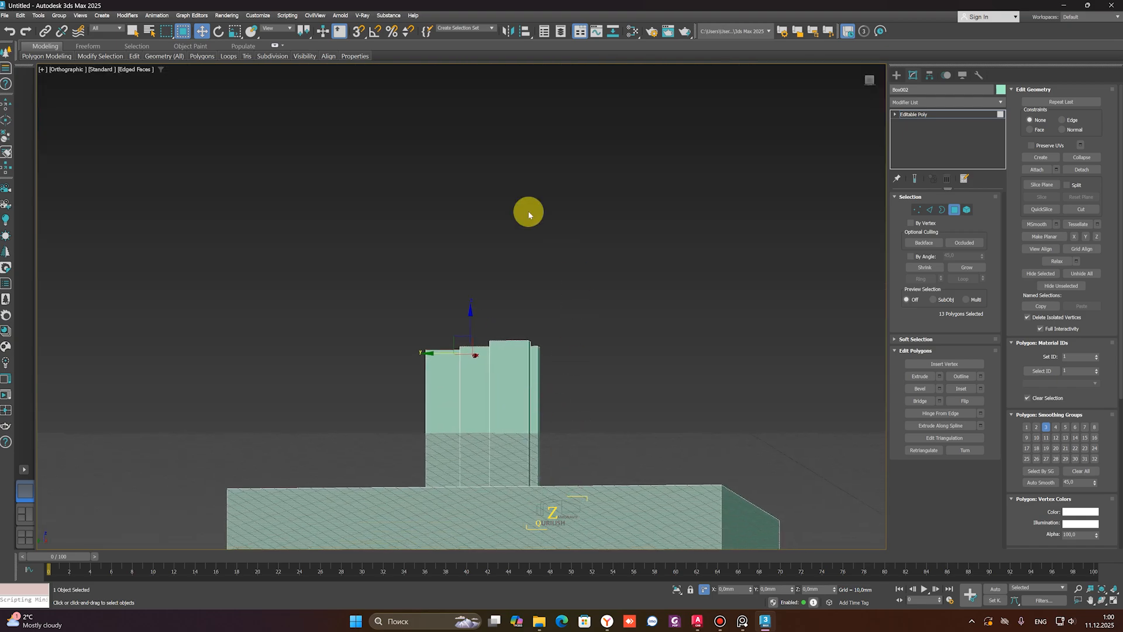
click(66, 69)
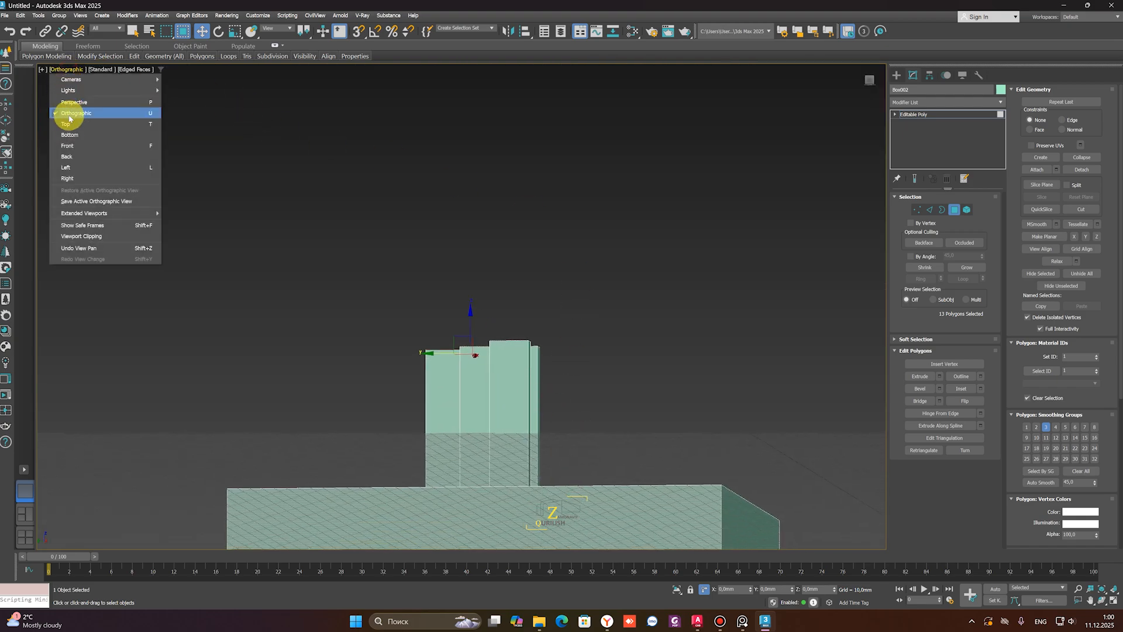
click(69, 146)
scroll(428, 279, down, 5)
middle_drag(458, 286, 589, 386)
ctrl+drag(190, 276, 437, 321)
Return to the Perspective view and flatten the selected top polygons along Z with Make Planar
scroll(389, 327, down, 2)
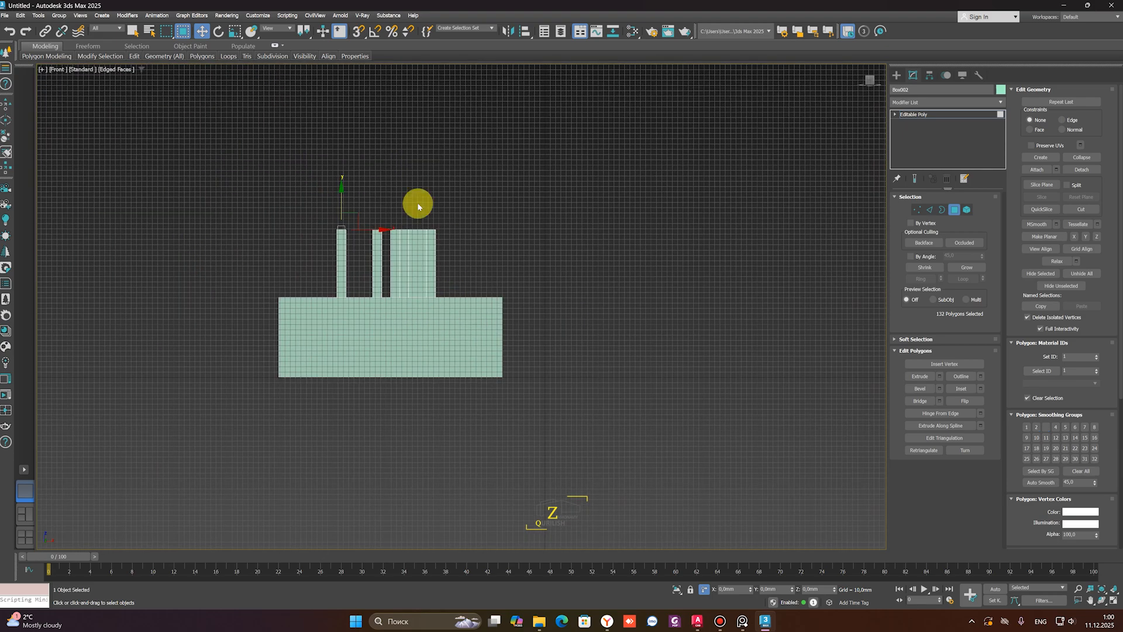
click(860, 68)
scroll(495, 299, down, 7)
middle_drag(426, 373, 557, 482)
scroll(501, 365, up, 5)
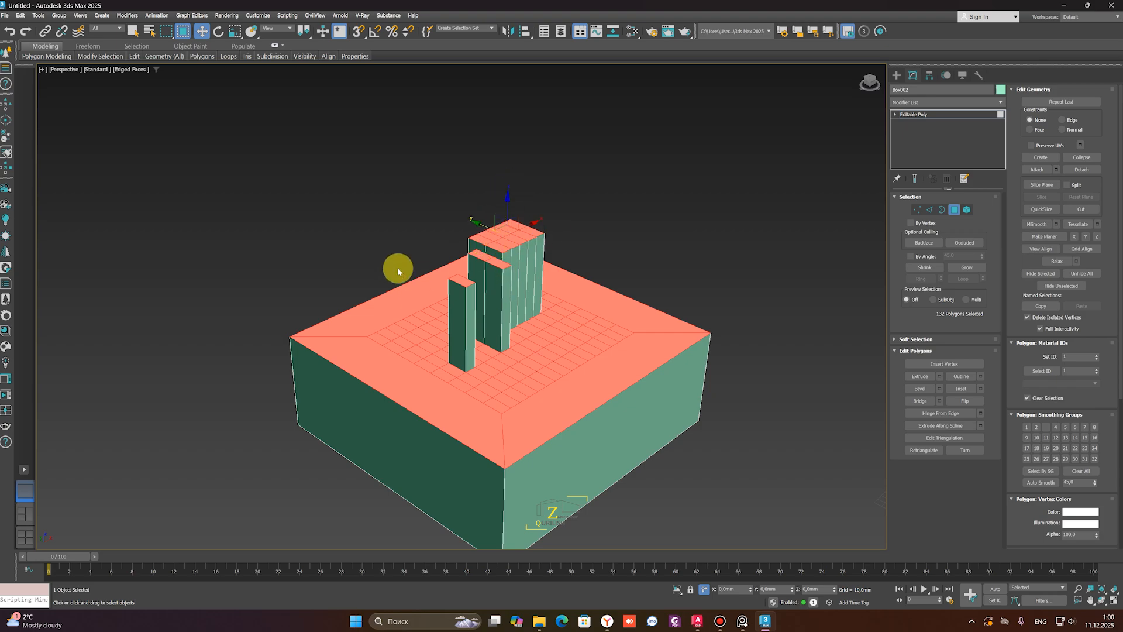
click(1096, 236)
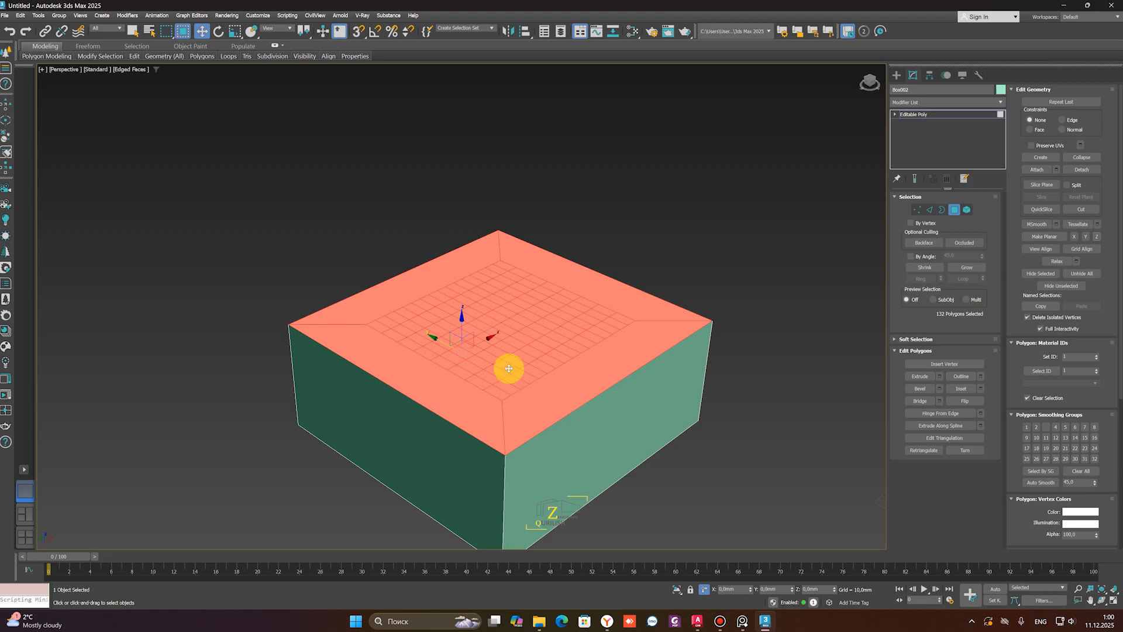
Try making the selected top polygons planar along Y and along X, undoing each attempt
middle_drag(572, 383, 587, 336)
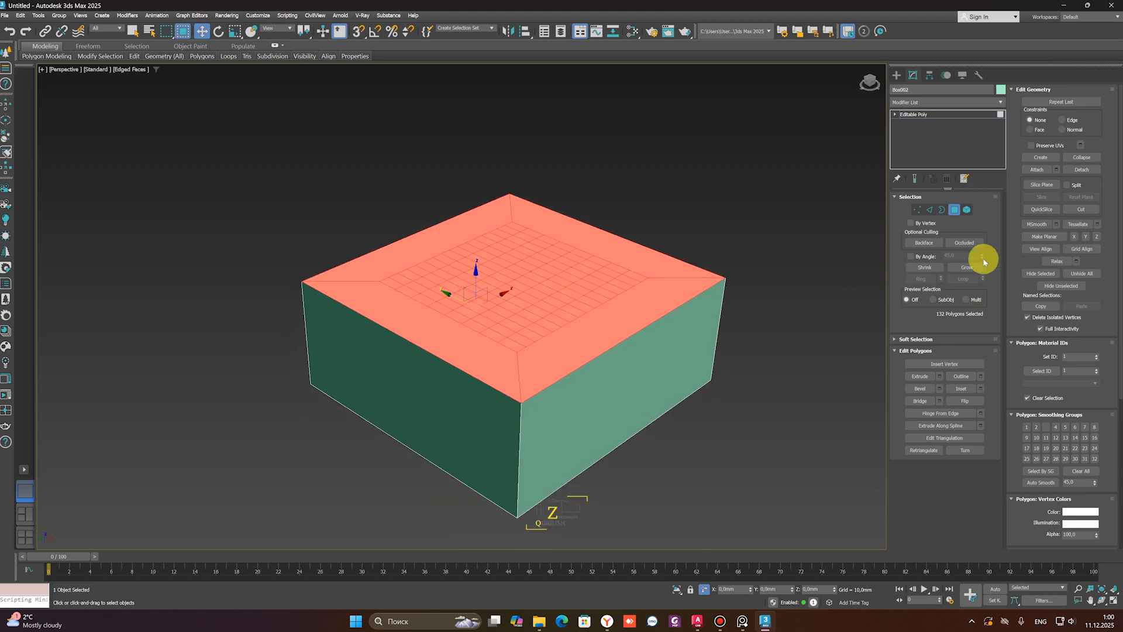
click(1086, 237)
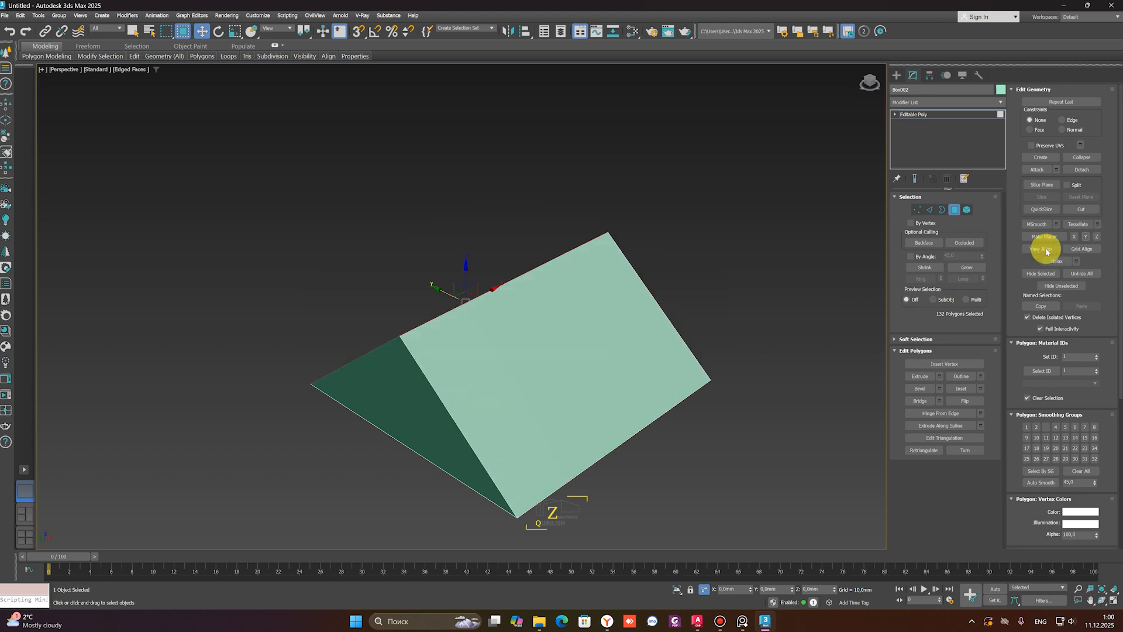
click(1073, 248)
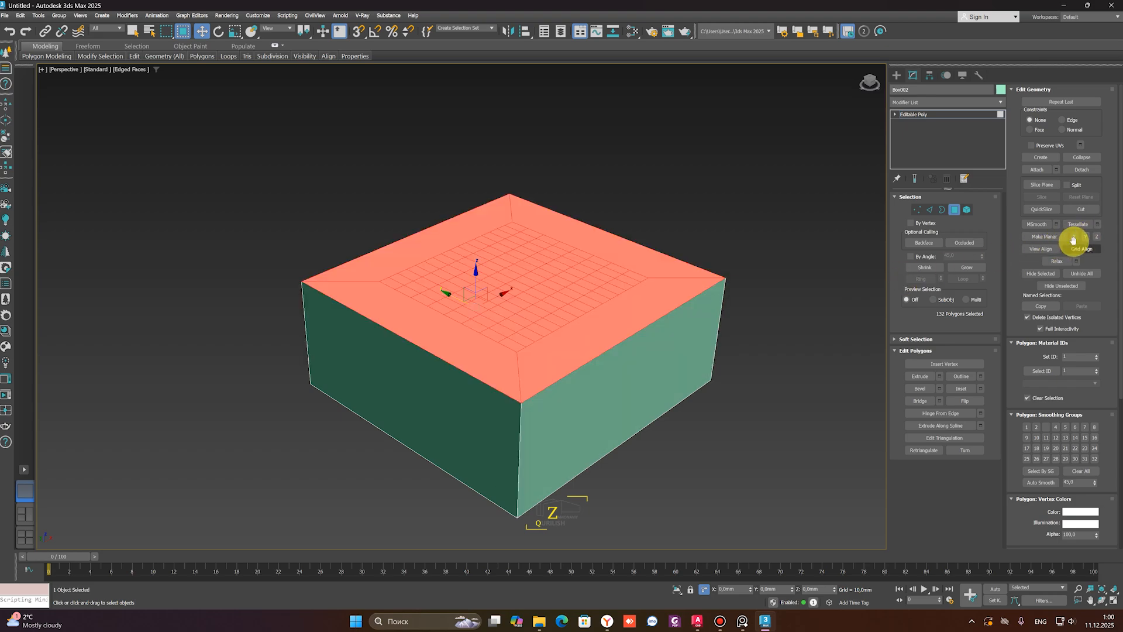
click(1074, 237)
key(ctrl+z)
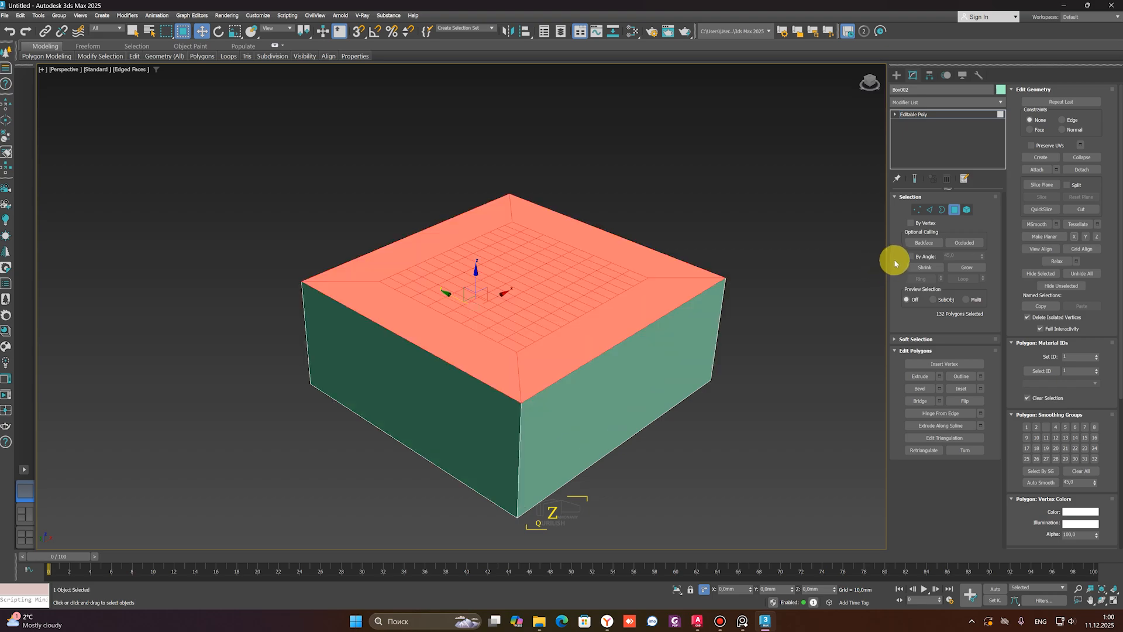
Try Hide Selected on the top polygons twice, restoring them once by undo and once with Unhide All
scroll(730, 301, down, 5)
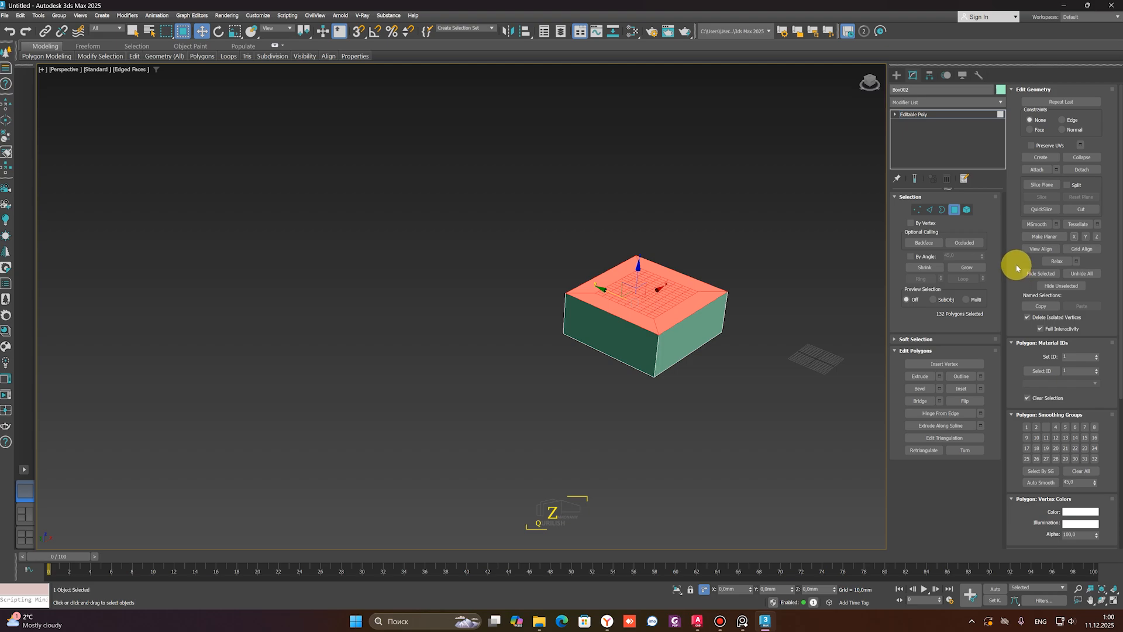
click(1049, 275)
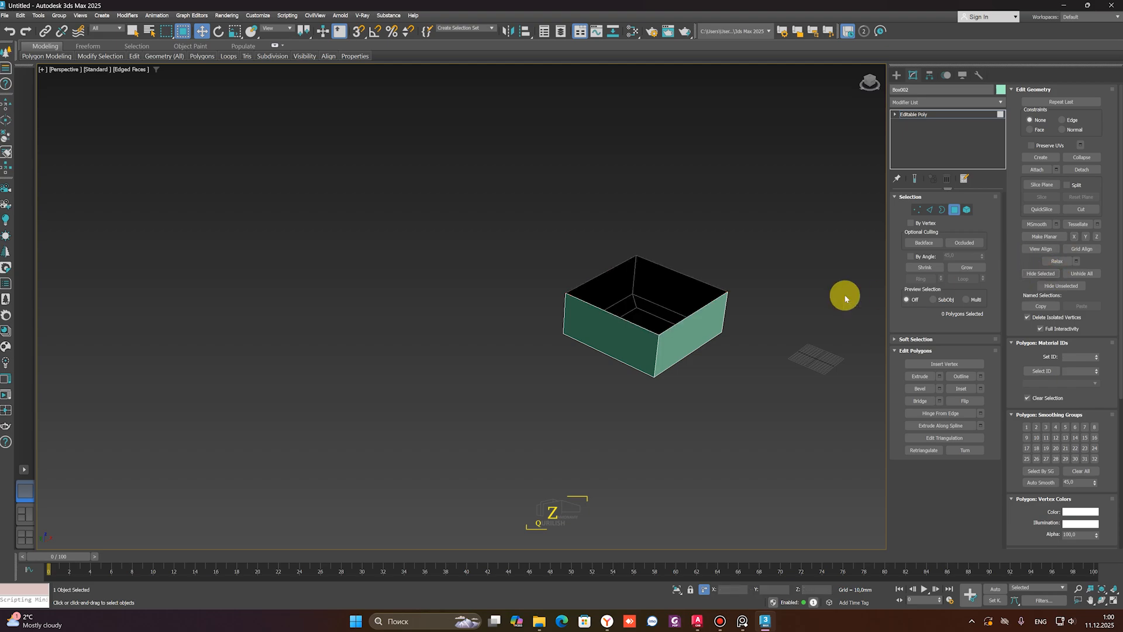
scroll(778, 295, up, 3)
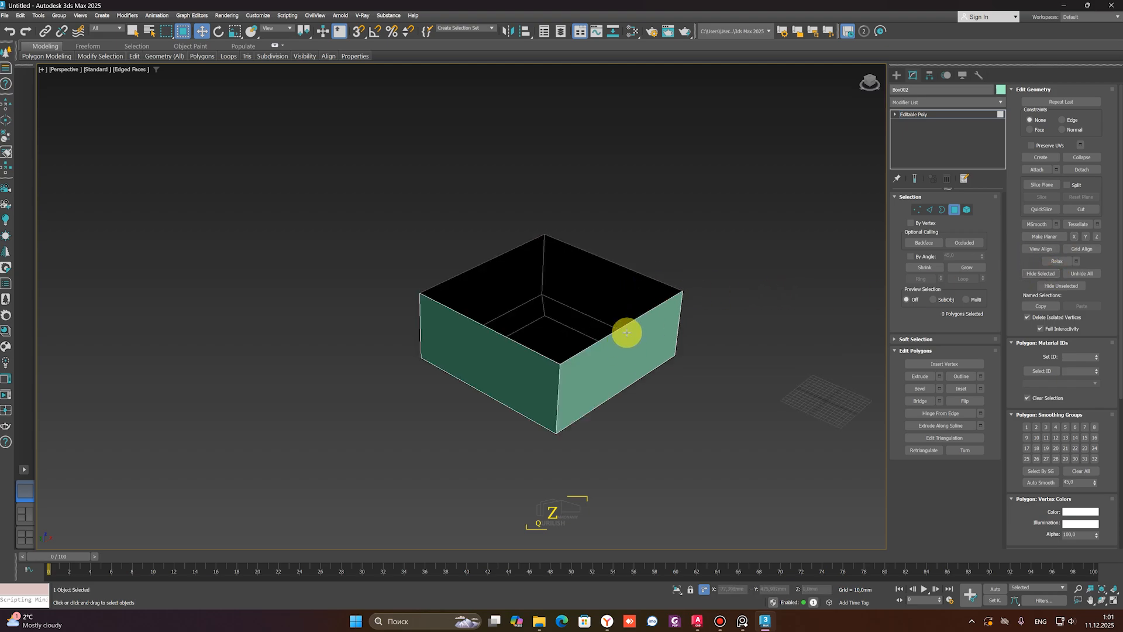
key(ctrl+z)
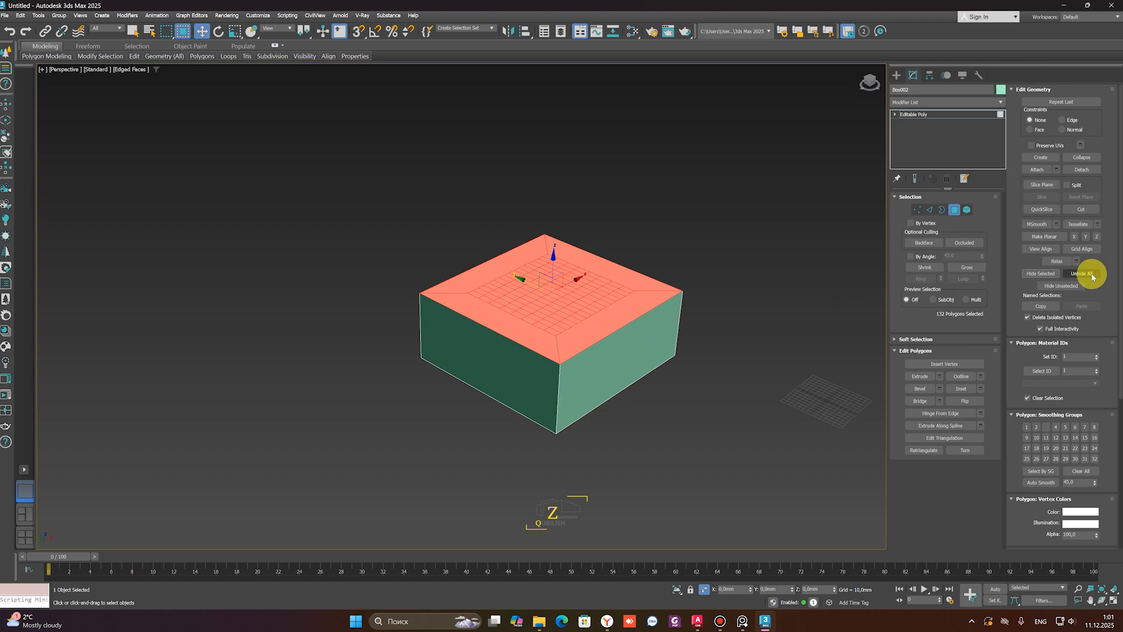
click(1049, 275)
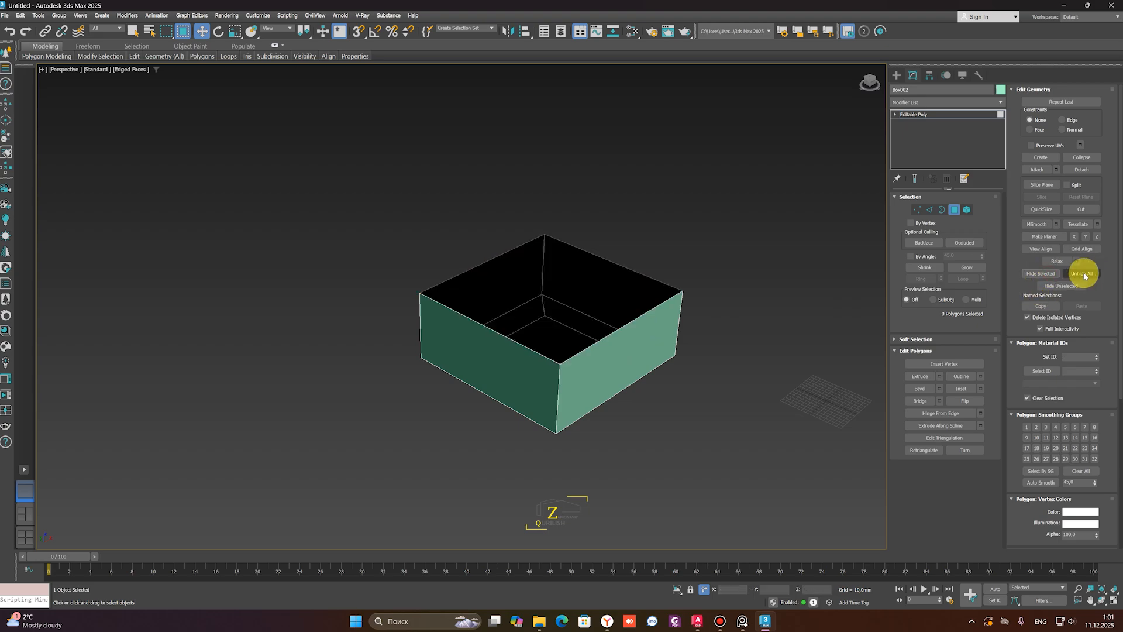
click(1082, 273)
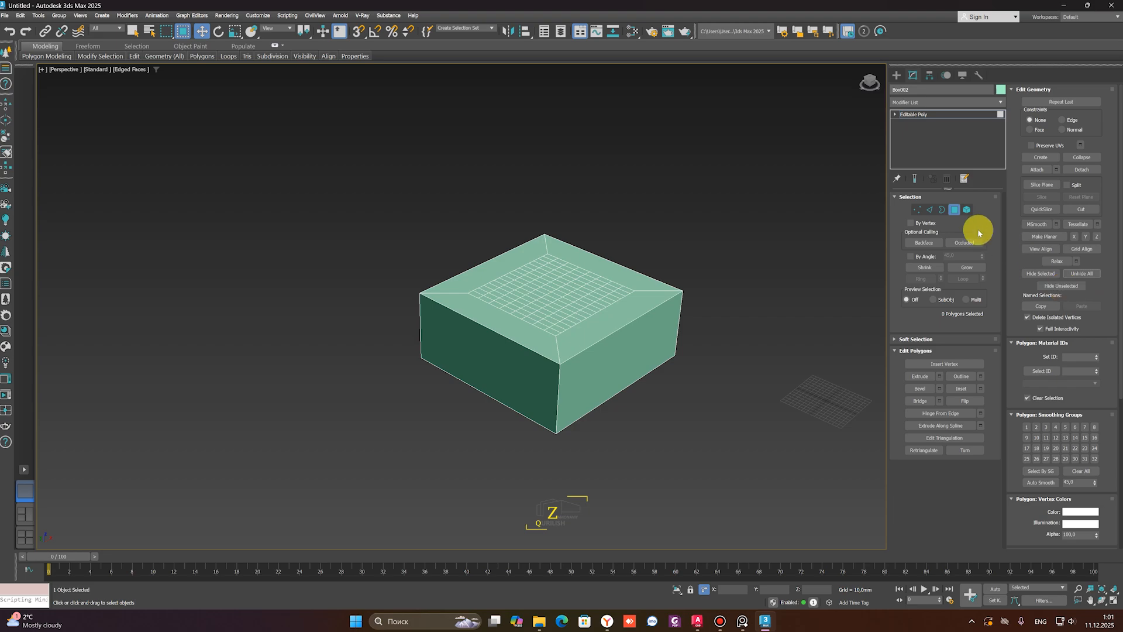
Select one border polygon of the top face, try Hide Unselected with it, and undo the hiding
click(614, 314)
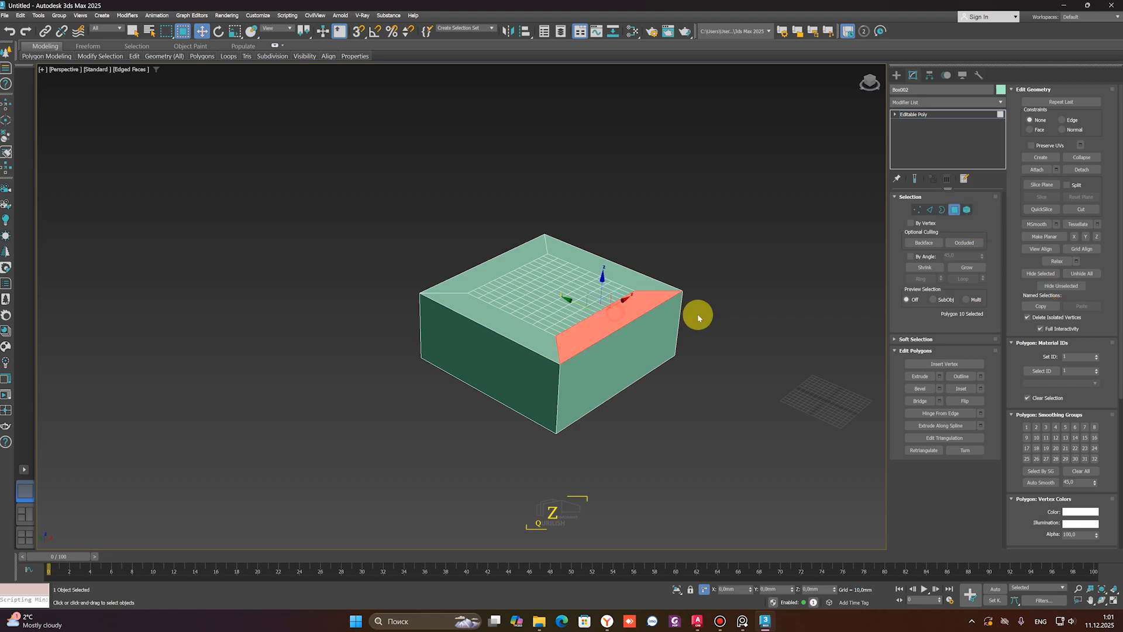
click(1065, 287)
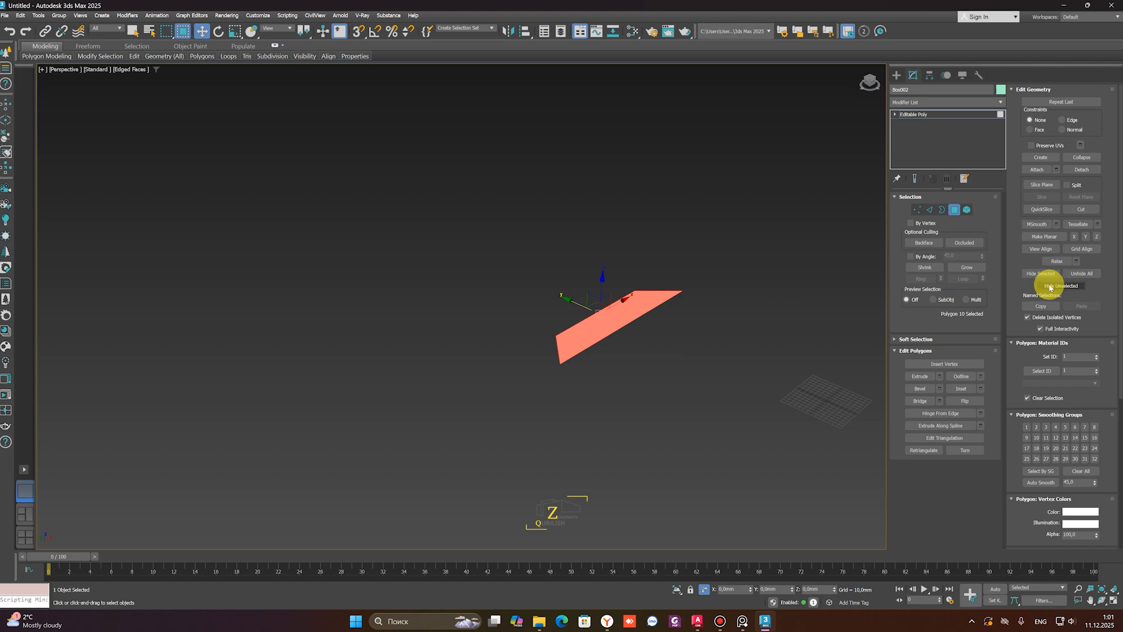
key(ctrl+z)
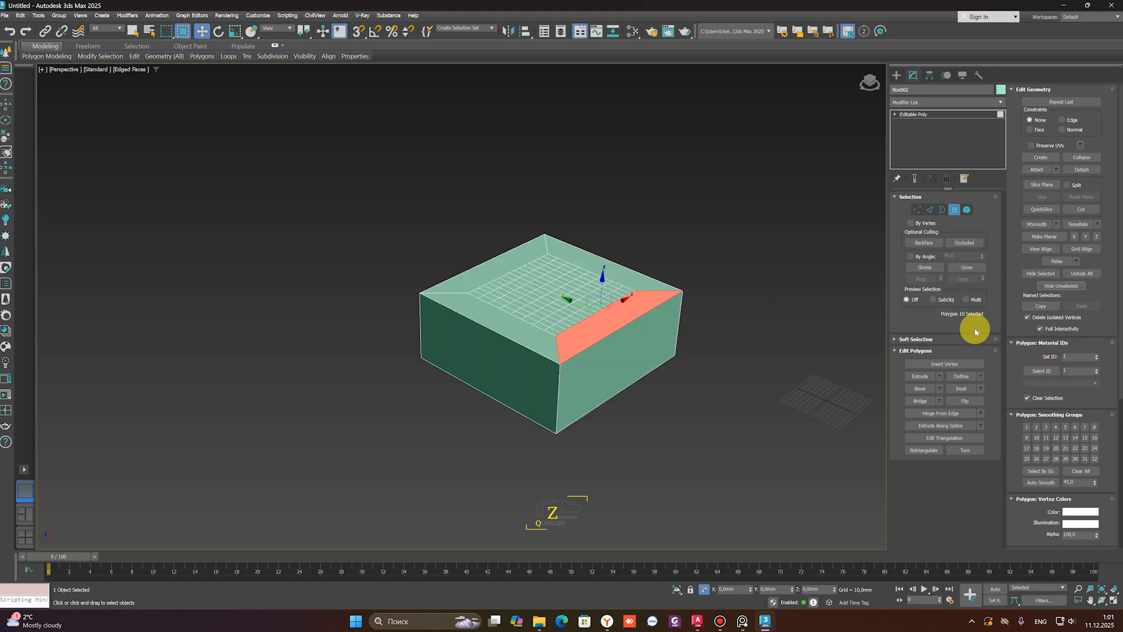
Add the other three border polygons of the top face to the selection and set their material ID to 2
scroll(592, 284, up, 5)
middle_drag(615, 294, 609, 300)
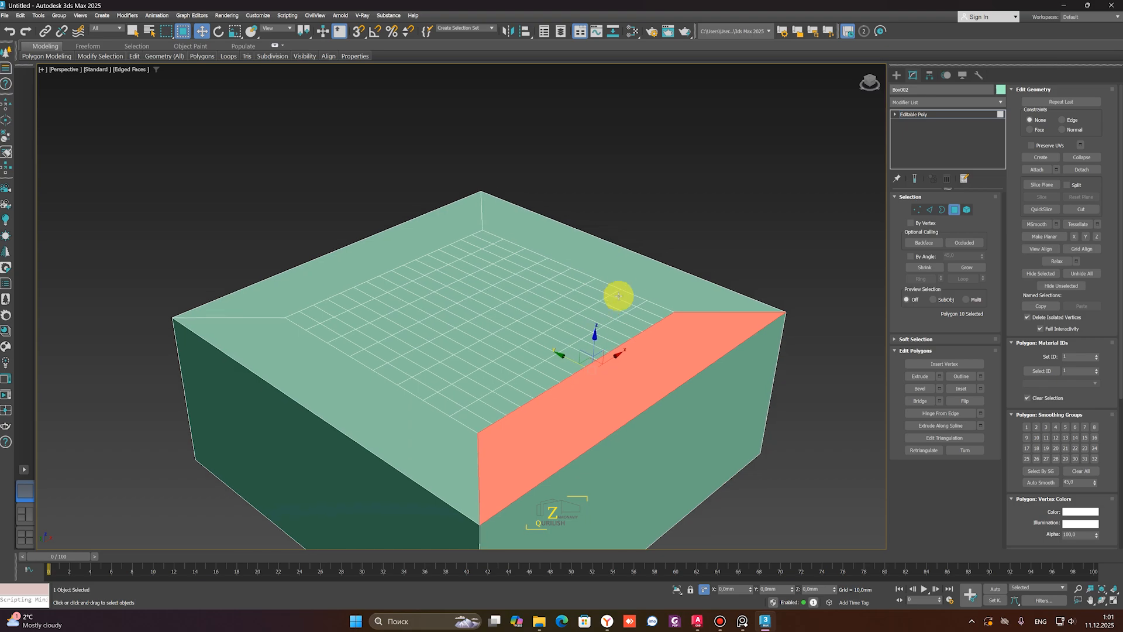
alt+middle_drag(676, 327, 760, 325)
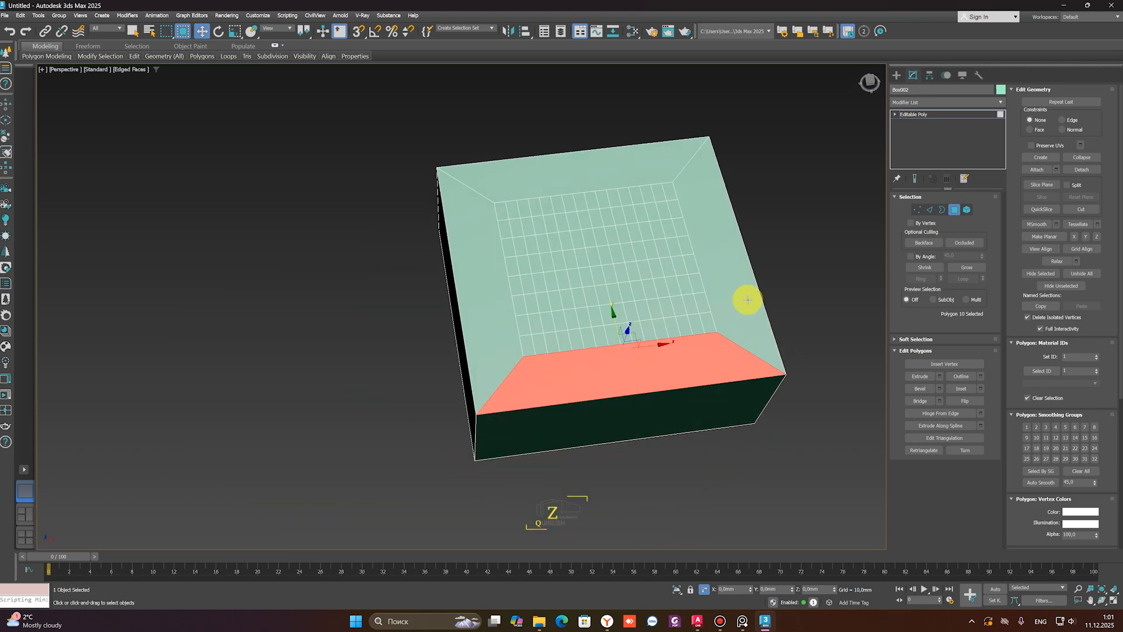
ctrl+click(742, 297)
ctrl+click(639, 175)
ctrl+click(479, 230)
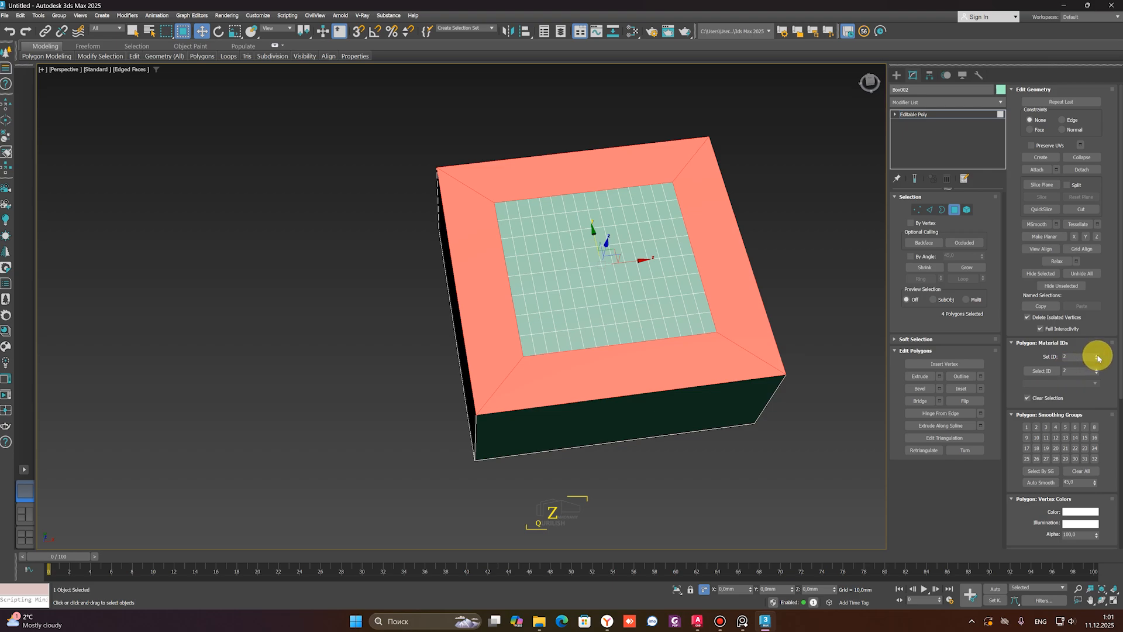
Select the side and bottom polygons of the box and set their material ID to 1
alt+middle_drag(693, 386, 735, 344)
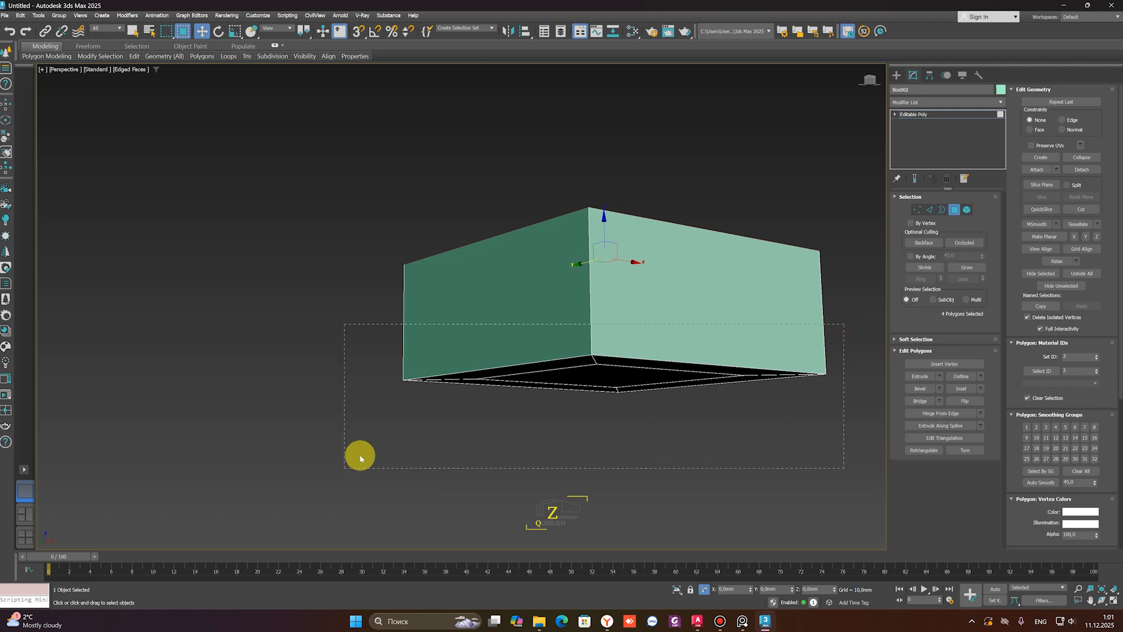
drag(360, 458, 351, 465)
key(shift+z)
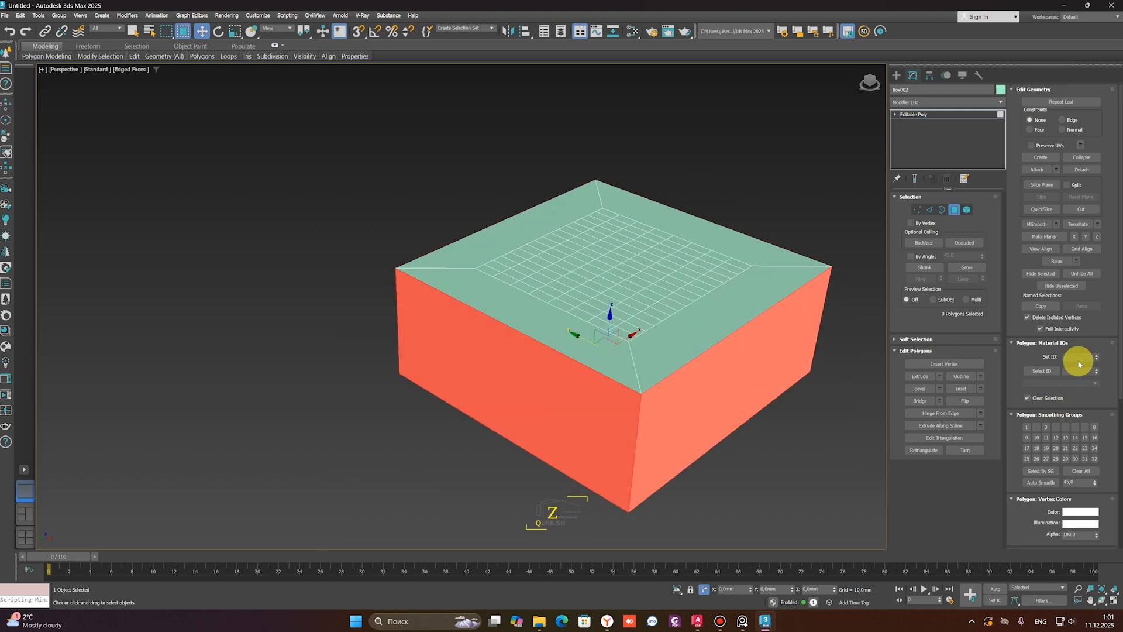
Select all polygons with material ID 1 and inspect the selection around the box
click(1041, 371)
scroll(712, 300, up, 2)
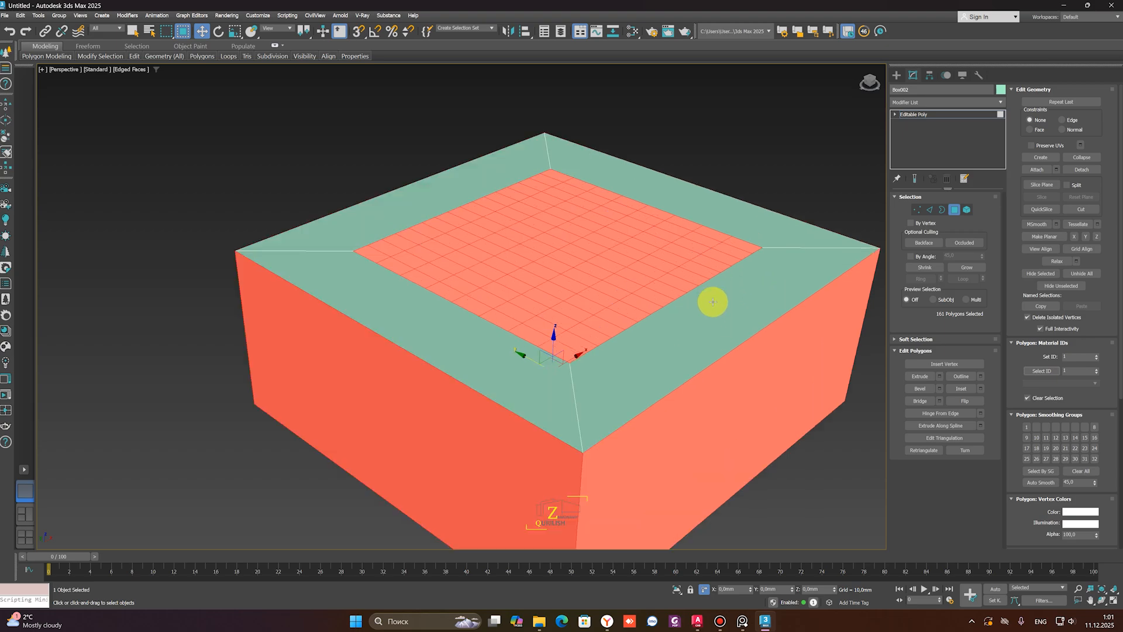
scroll(707, 305, down, 4)
middle_drag(707, 306, 685, 298)
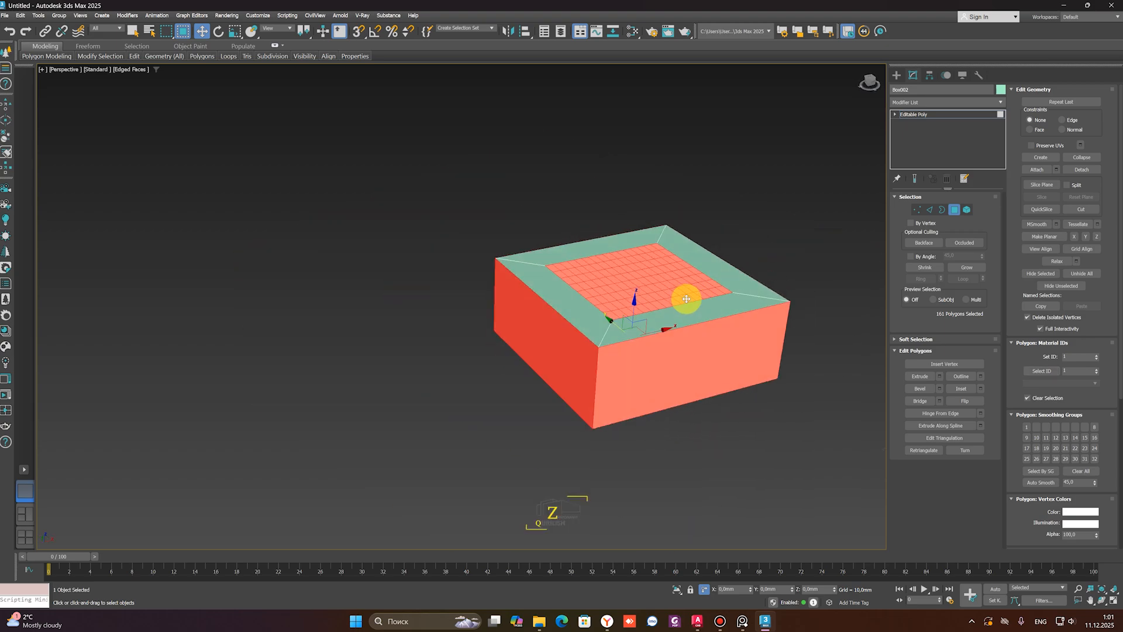
Undo the last selection change and select a polygon in the middle of the top face's grid
key(ctrl+z)
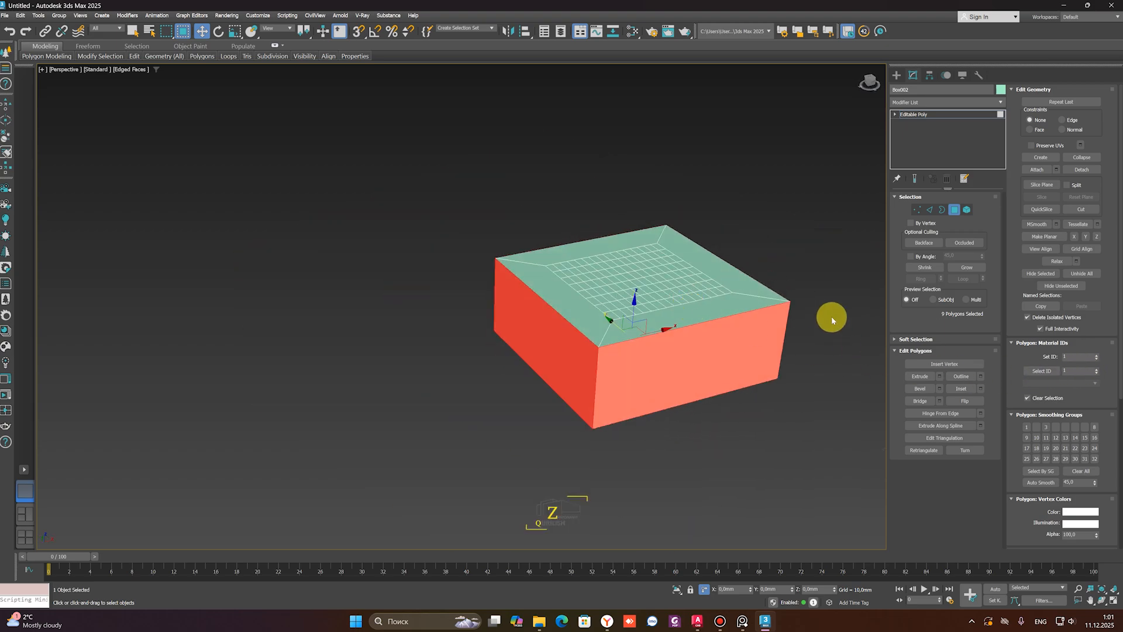
scroll(624, 296, up, 3)
scroll(541, 281, up, 2)
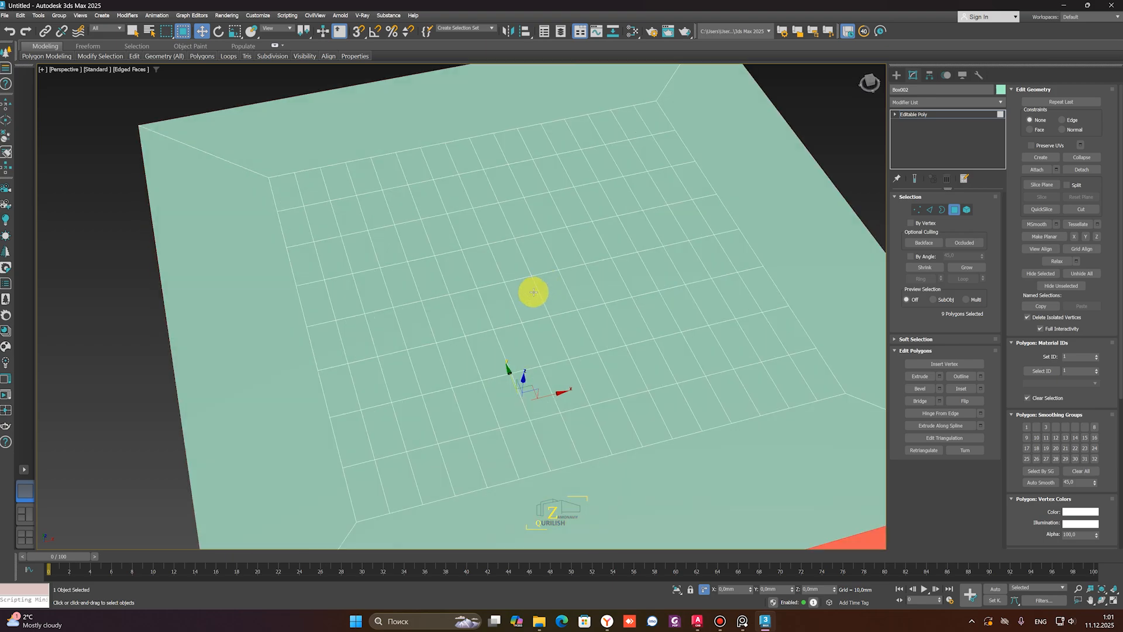
click(529, 296)
scroll(562, 273, down, 4)
alt+middle_drag(566, 282, 562, 287)
scroll(560, 275, up, 3)
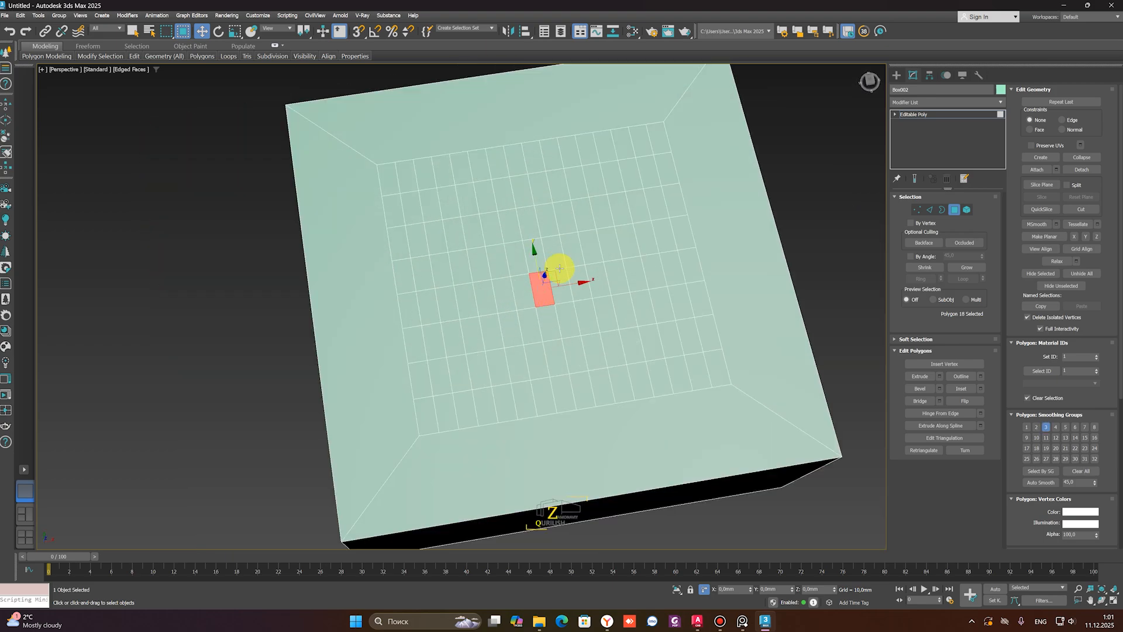
click(559, 261)
Grow the polygon selection repeatedly until it covers the entire box
click(966, 267)
click(966, 267)
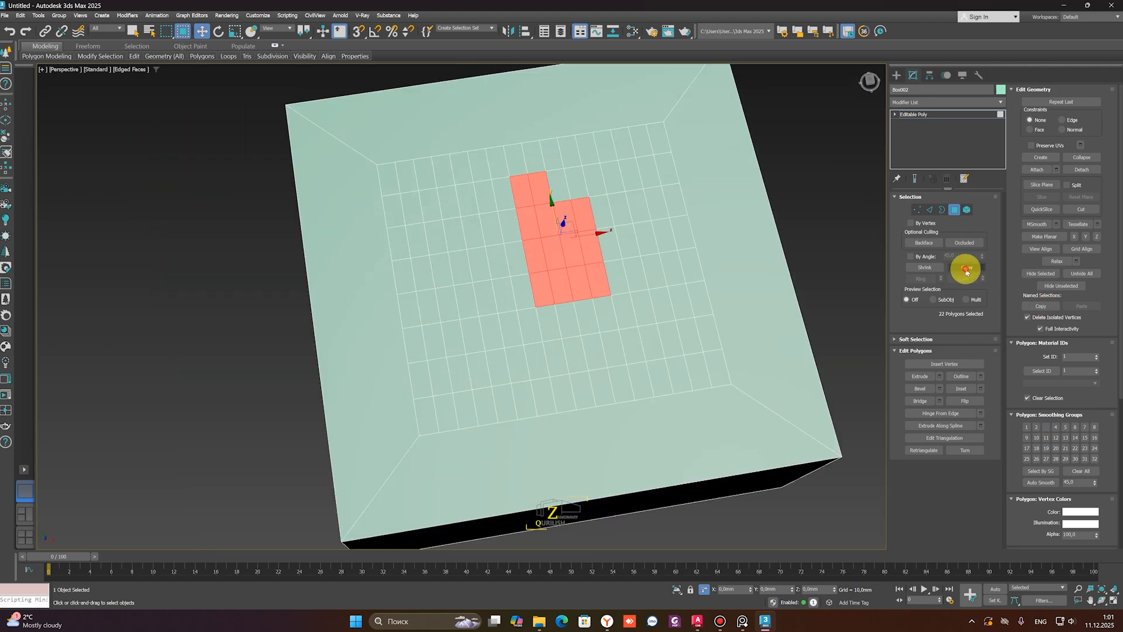
click(966, 269)
click(966, 270)
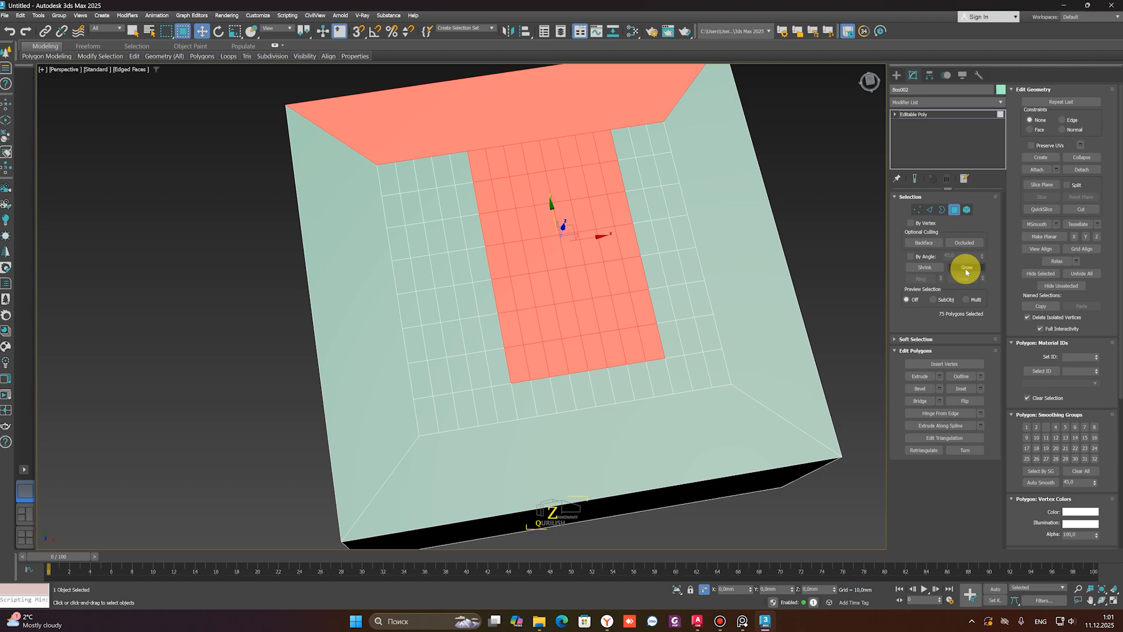
click(967, 269)
click(966, 269)
click(966, 269)
click(966, 269)
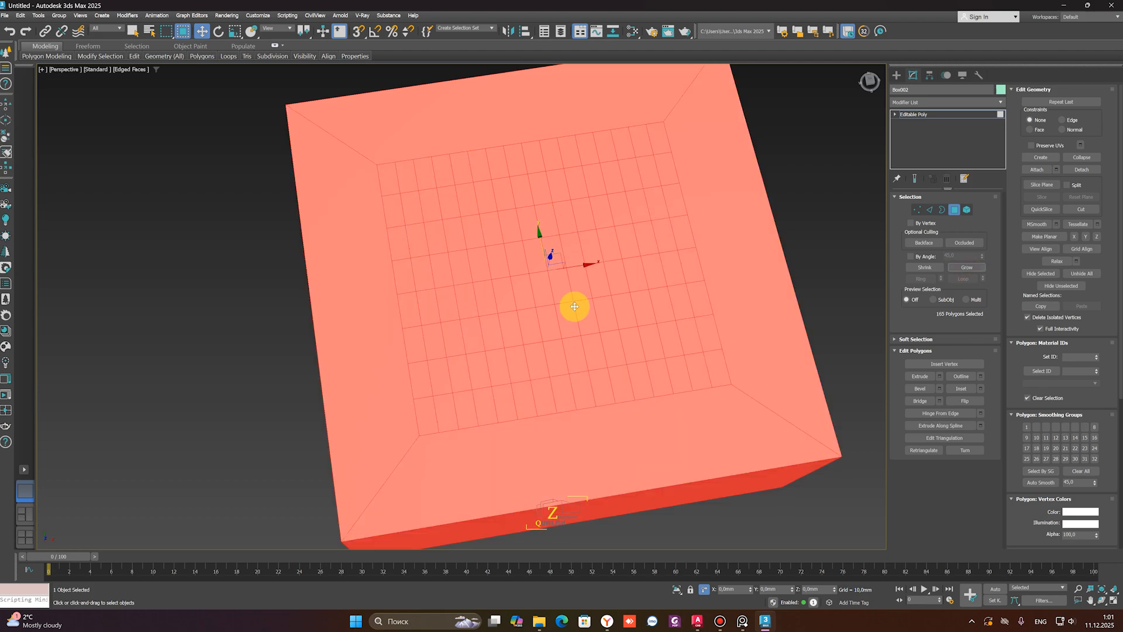
Remove the side and bottom polygons and two of the top face's border polygons from the selection
scroll(575, 307, down, 4)
alt+middle_drag(575, 306, 569, 268)
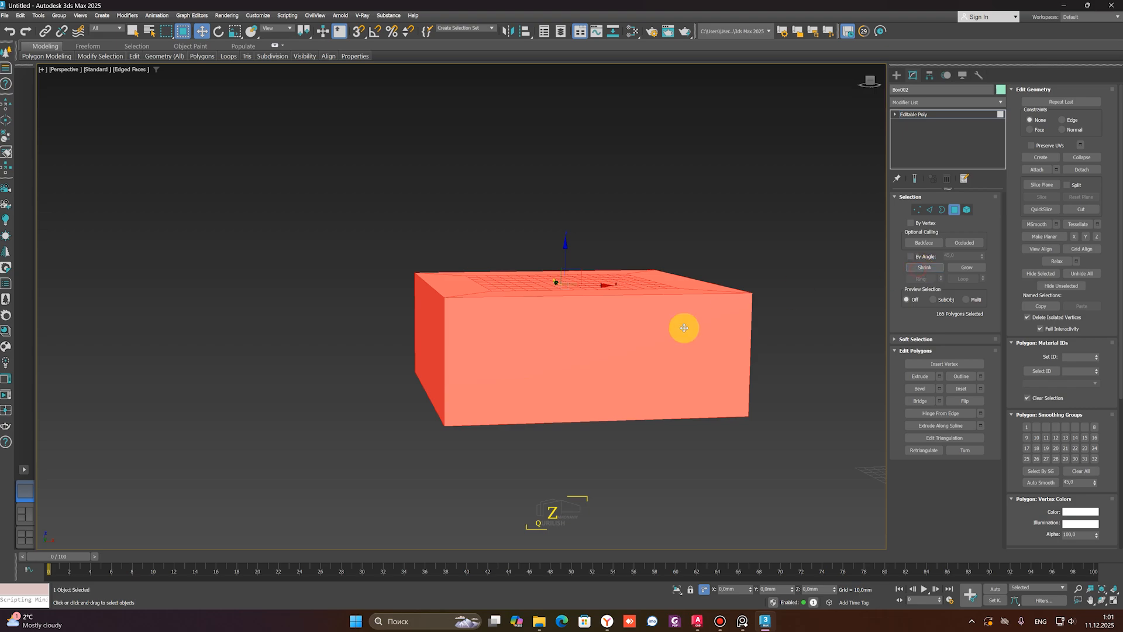
alt+middle_drag(682, 326, 596, 272)
alt+drag(745, 329, 294, 477)
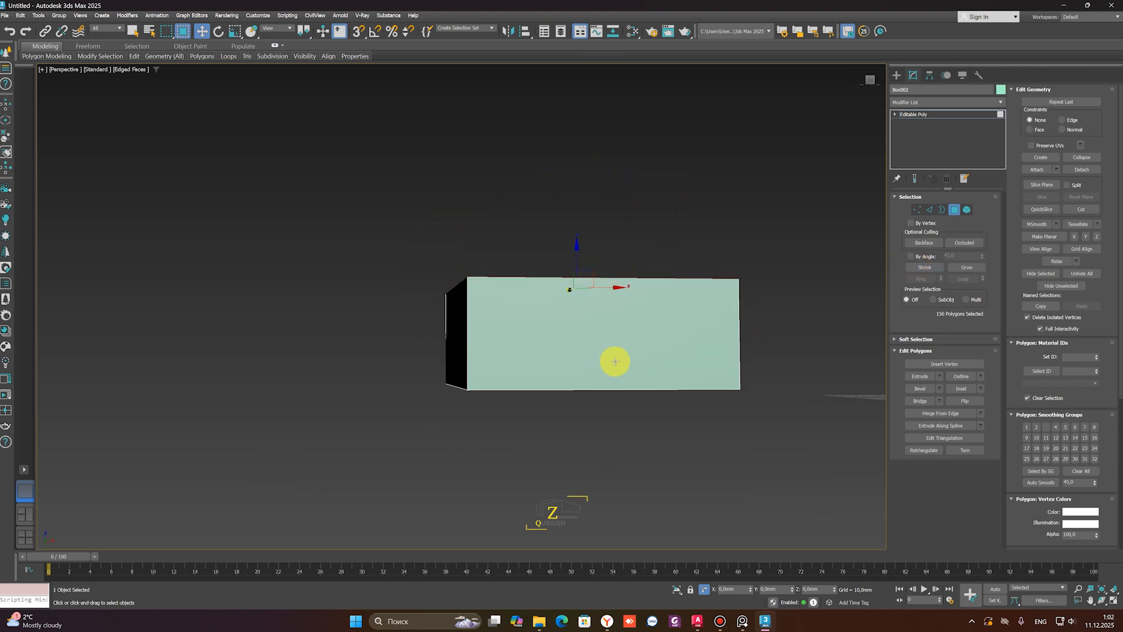
alt+middle_drag(614, 361, 722, 374)
scroll(722, 376, up, 3)
alt+drag(746, 193, 627, 457)
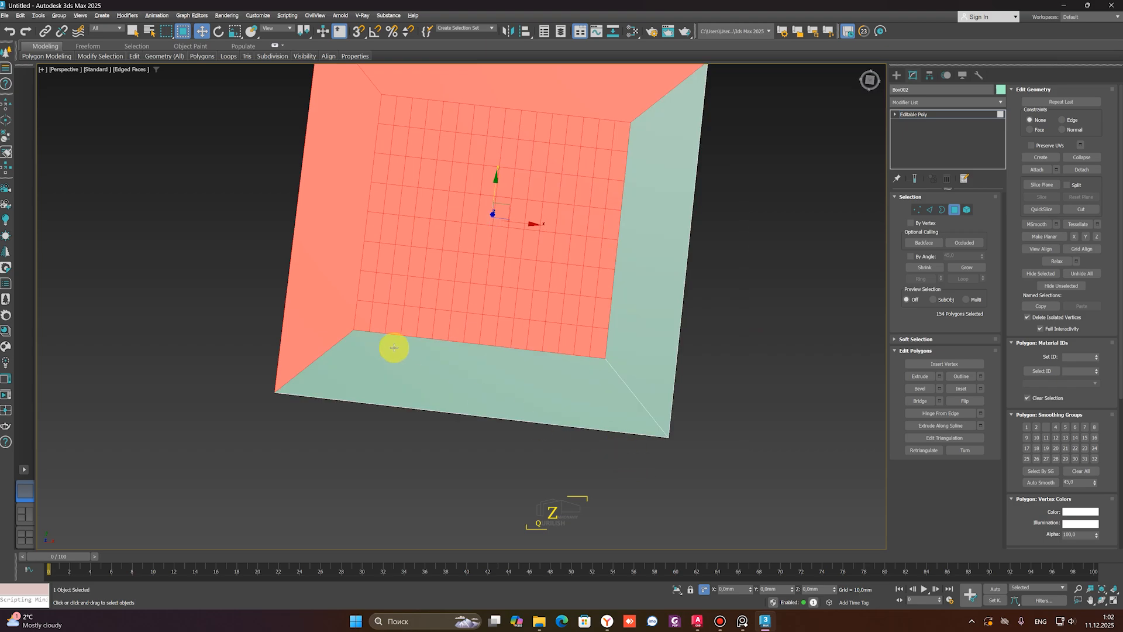
Deselect the remaining two border polygons and set the material ID of the top face's inner grid polygons to 3
scroll(295, 270, down, 3)
middle_drag(283, 173, 281, 302)
alt+drag(316, 184, 261, 263)
scroll(529, 380, down, 4)
mouse_move(528, 383)
alt+middle_down()
mouse_move(521, 280)
mouse_move(496, 314)
mouse_move(538, 371)
alt+middle_up()
scroll(538, 373, up, 4)
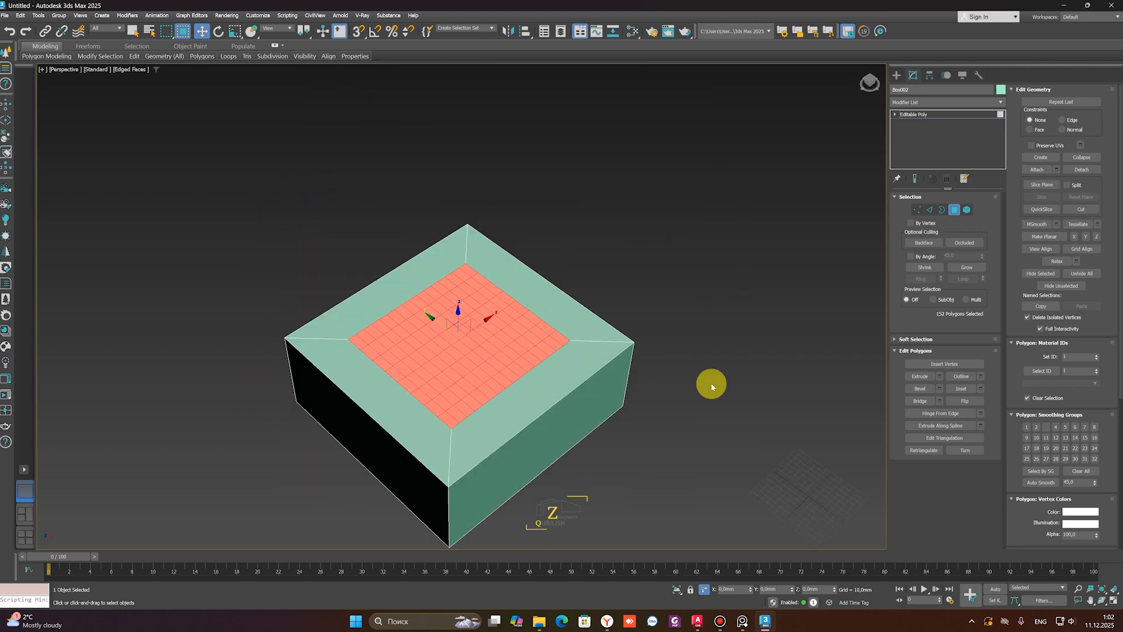
click(1097, 355)
scroll(606, 317, down, 4)
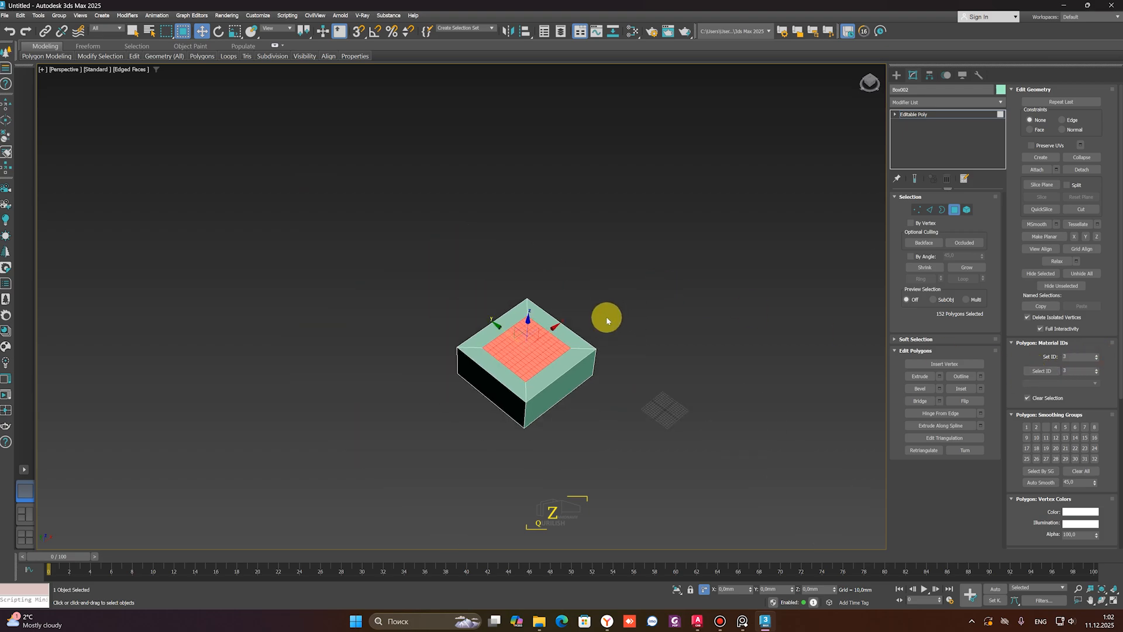
Leave polygon editing, deselect the box, and open the Slate Material Editor with an enlarged node view
click(955, 212)
scroll(504, 346, up, 6)
right_click(514, 328)
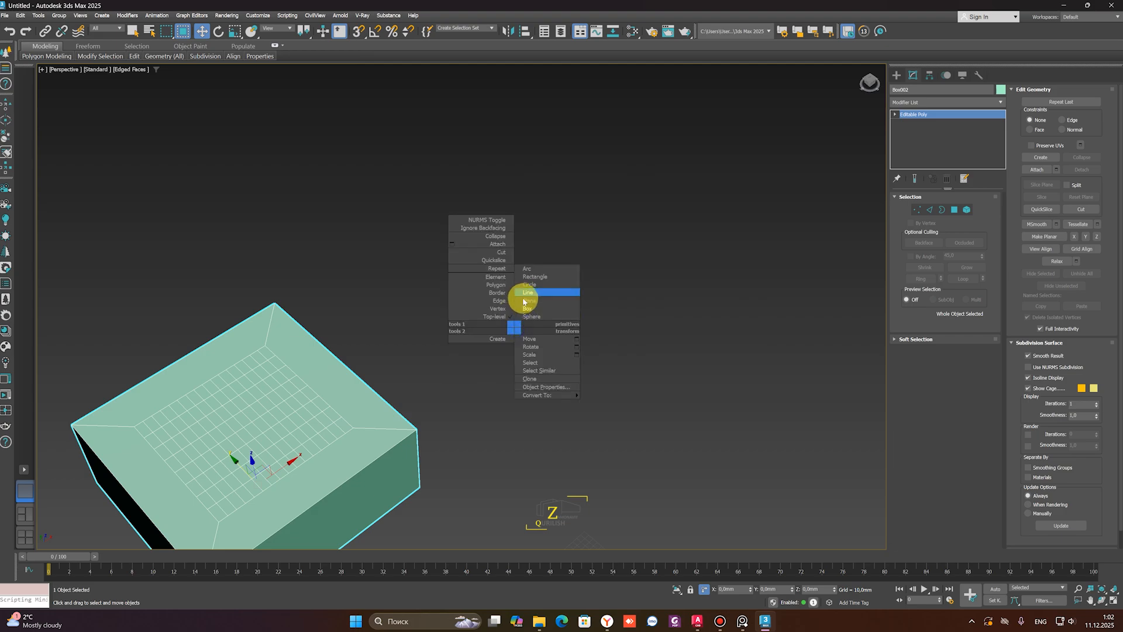
click(582, 138)
click(632, 31)
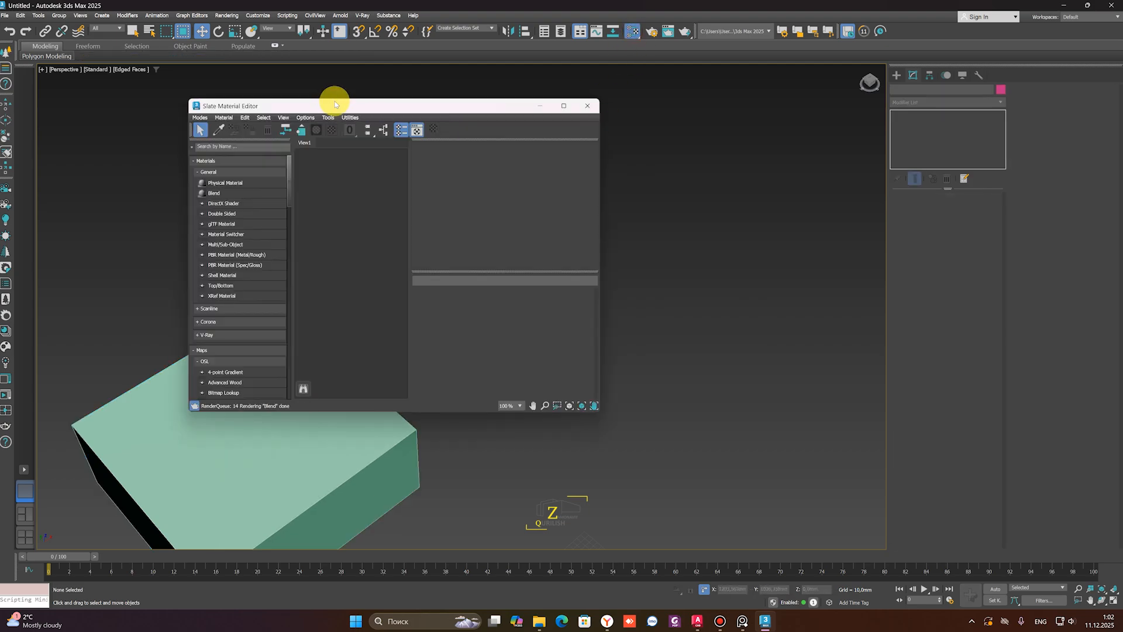
drag(335, 105, 647, 82)
drag(659, 390, 655, 469)
drag(500, 251, 322, 244)
Add a Multi/Sub-Object material to the node view
right_click(529, 215)
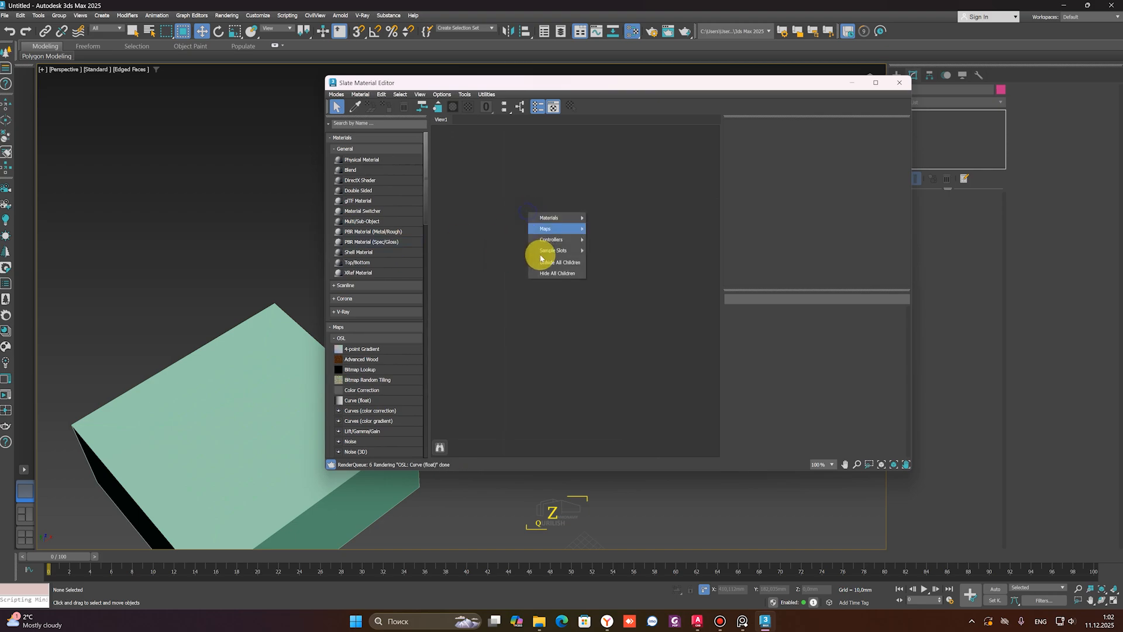
mouse_move(550, 217)
mouse_move(623, 220)
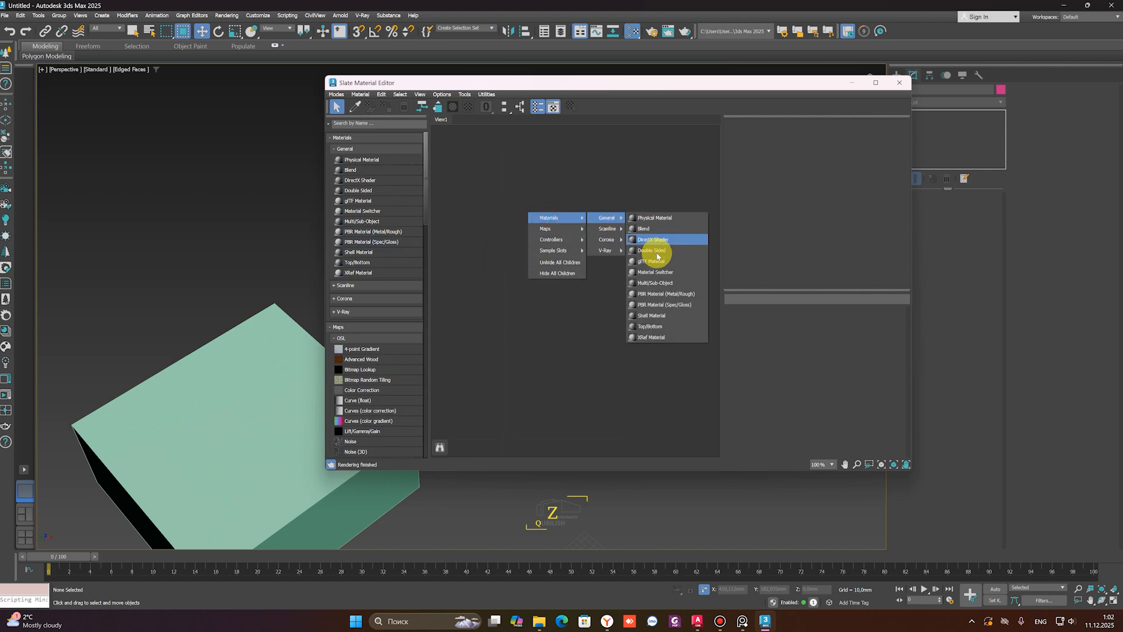
click(658, 284)
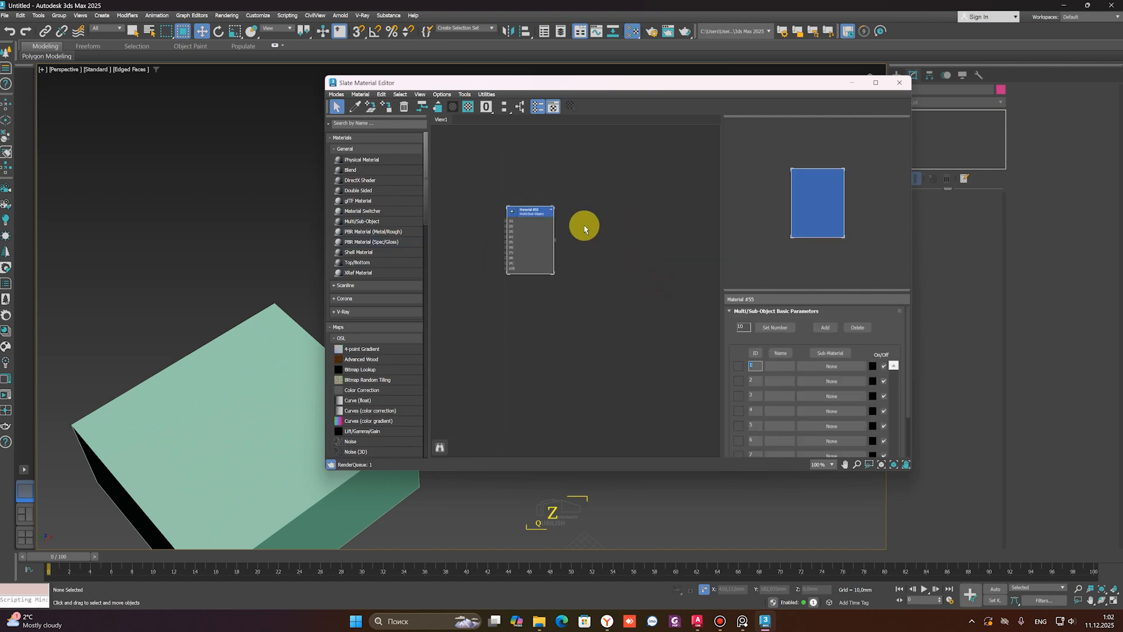
Add a CoronaLegacyMtl material and connect it to slot 1 of the Multi/Sub-Object material
right_click(484, 227)
mouse_move(512, 229)
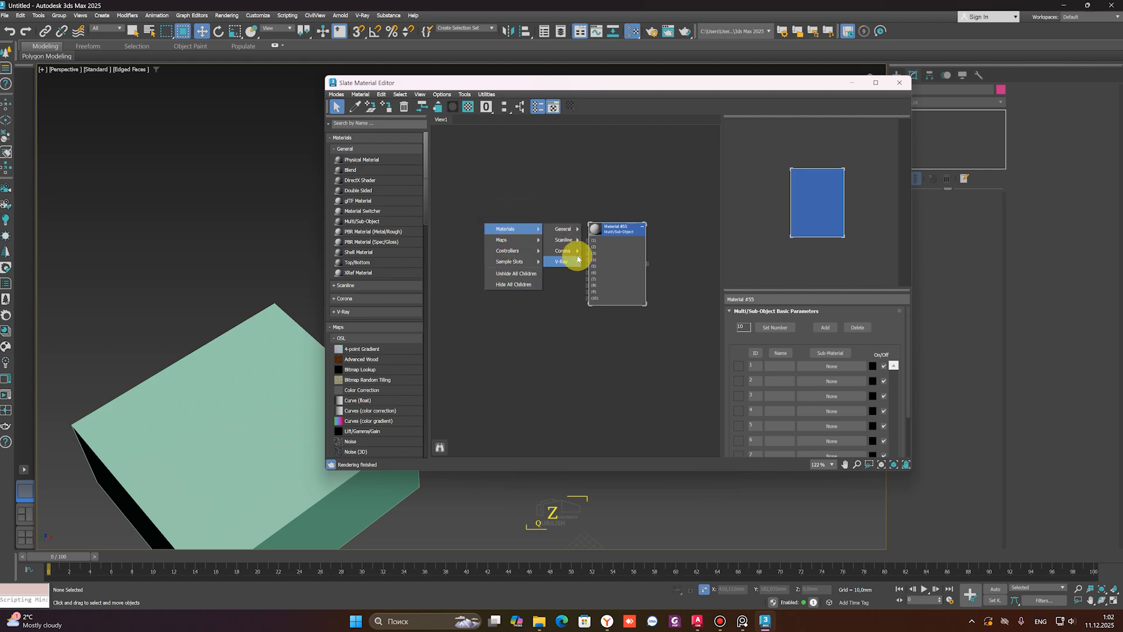
mouse_move(574, 251)
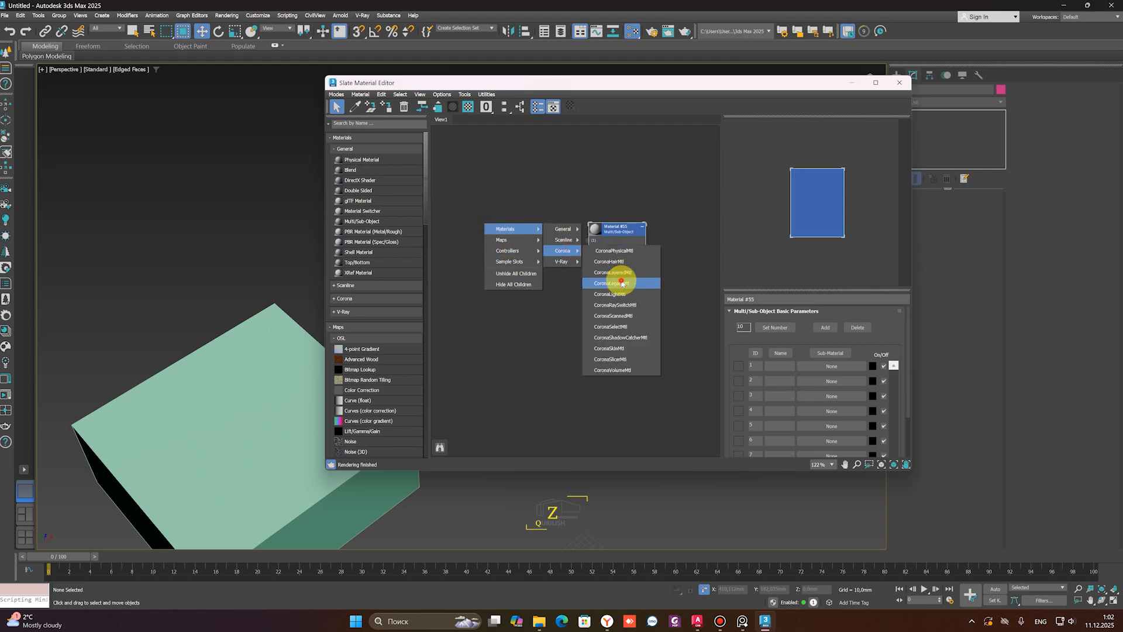
click(622, 283)
click(515, 220)
drag(504, 224, 516, 209)
scroll(527, 209, up, 1)
drag(600, 248, 598, 246)
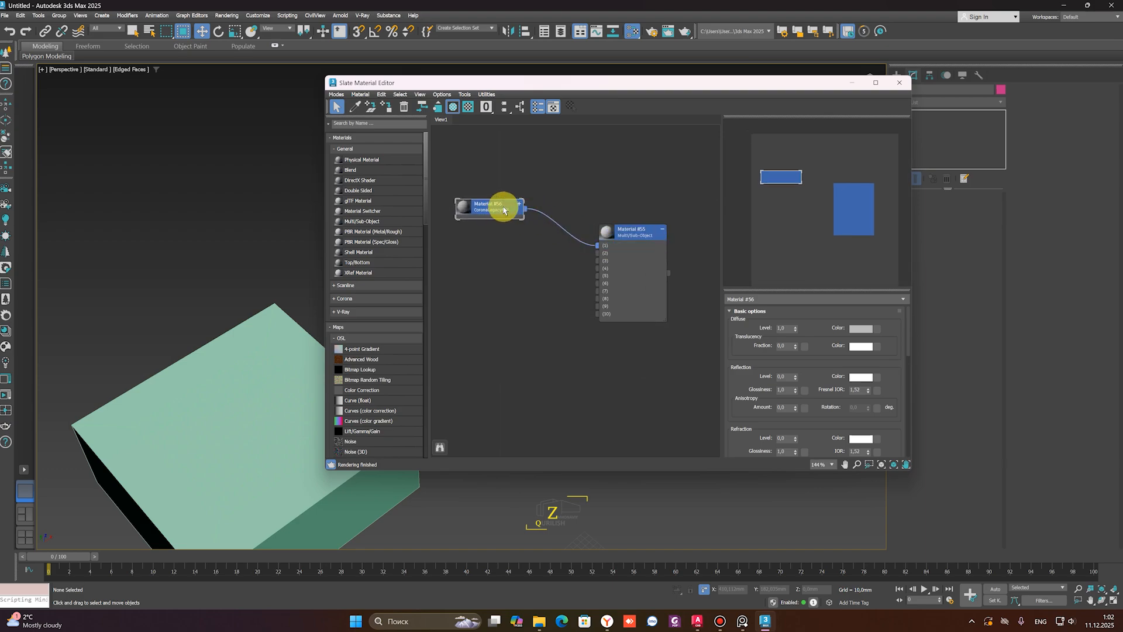
Set the diffuse color of the slot 1 material to blue (2815BC)
click(859, 329)
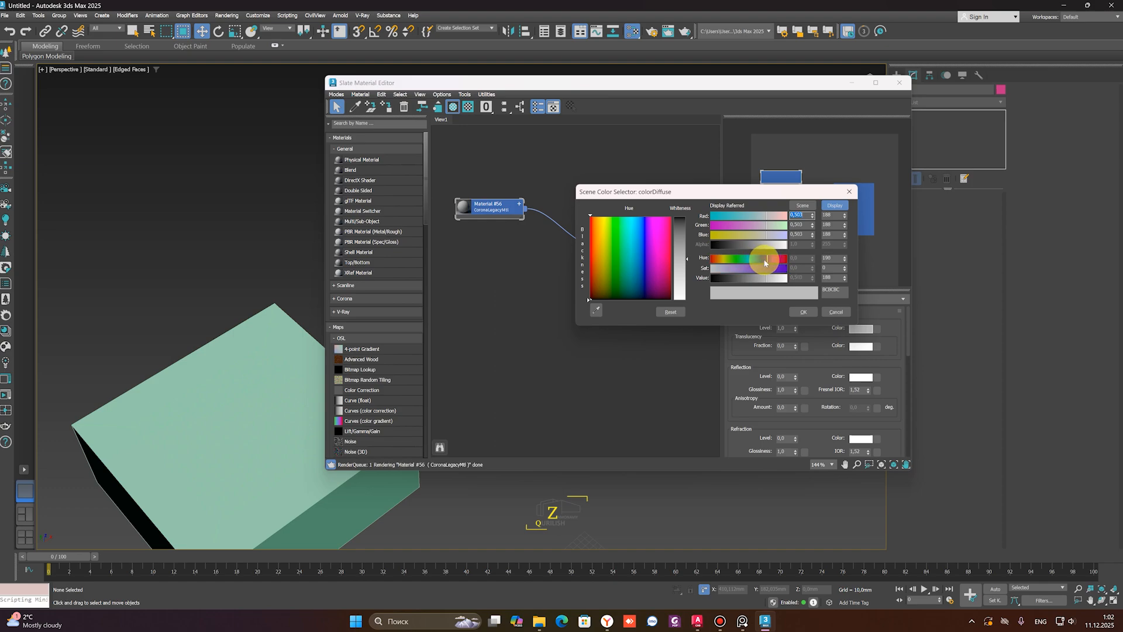
drag(764, 263, 775, 268)
click(803, 312)
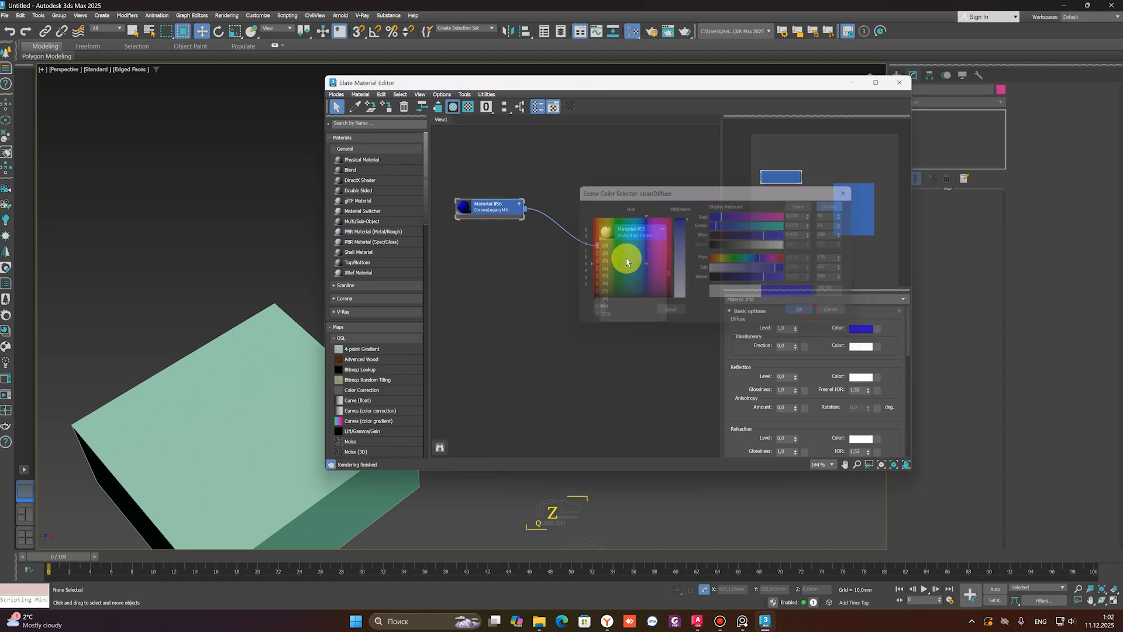
Duplicate the blue material, connect the copy to slot 2, and set its diffuse color to dark yellow (BC8F15)
mouse_move(520, 214)
shift+mouse_down()
mouse_move(504, 243)
mouse_move(534, 248)
mouse_move(527, 255)
shift+mouse_up()
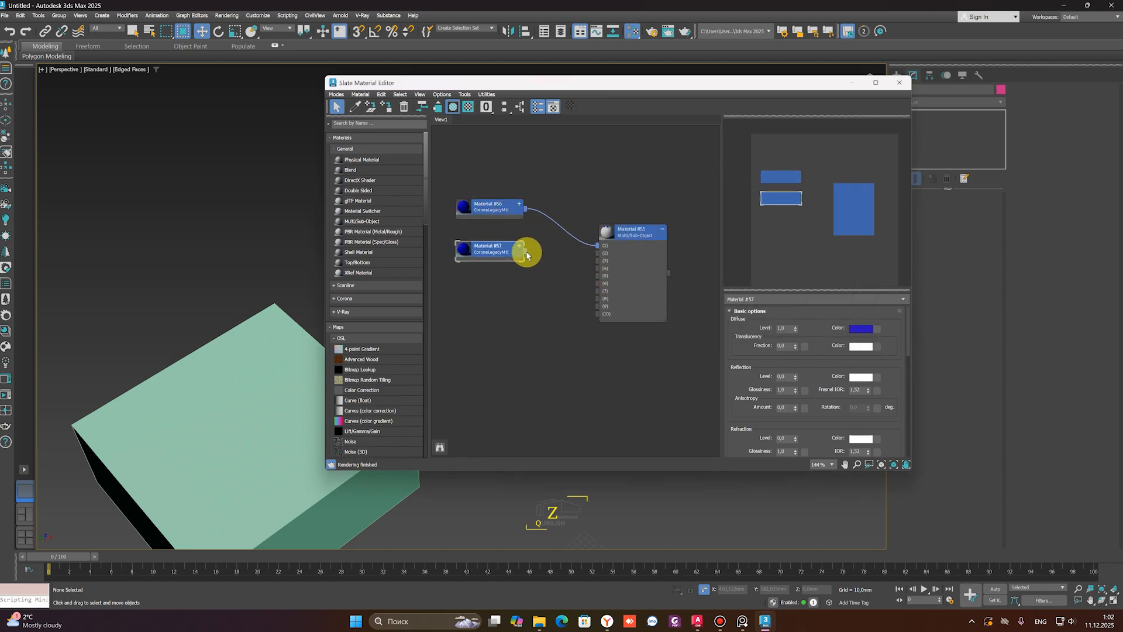
drag(599, 253, 598, 253)
click(862, 333)
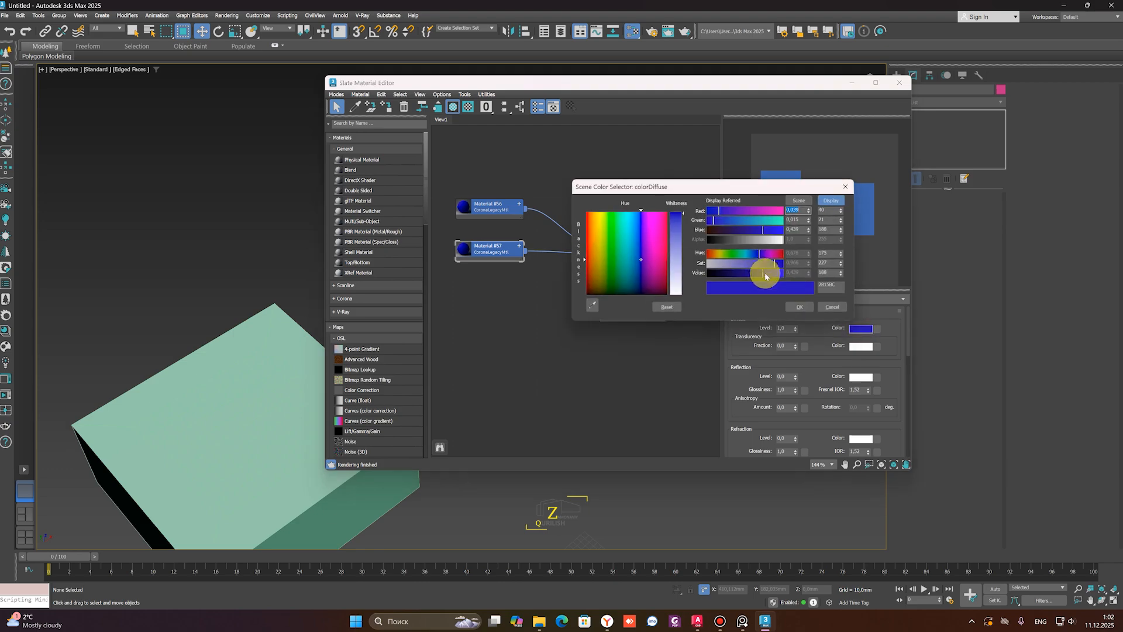
drag(721, 252, 715, 252)
click(789, 304)
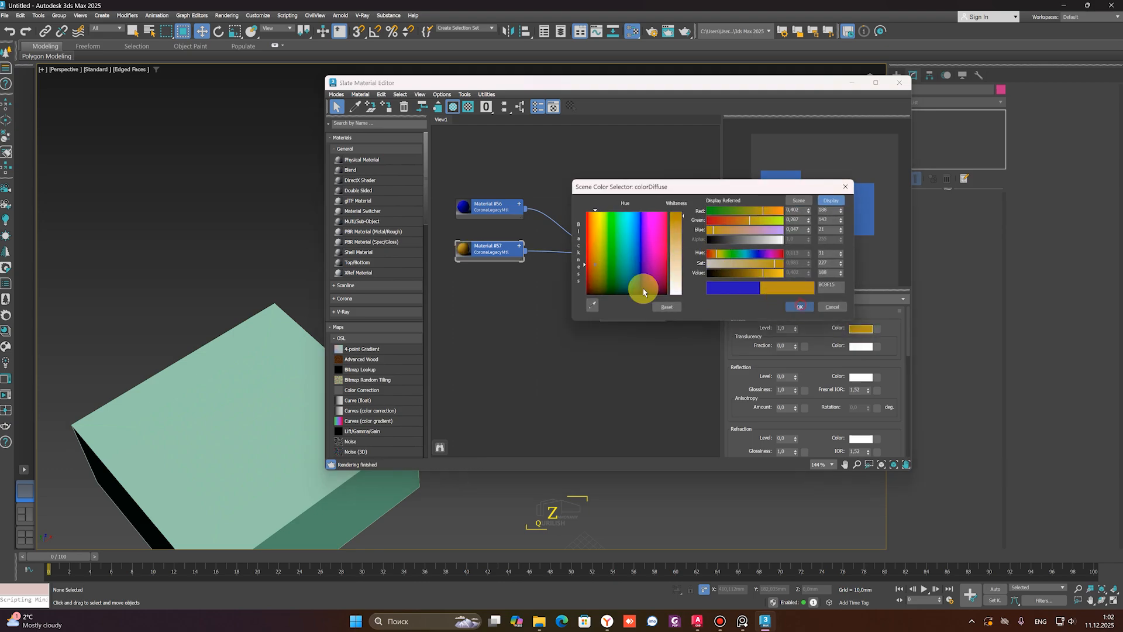
Duplicate the yellow material, connect the copy to slot 3, and set its diffuse color to dark orange-red
mouse_move(501, 251)
shift+mouse_down()
mouse_move(534, 289)
mouse_move(525, 298)
mouse_move(599, 260)
shift+mouse_up()
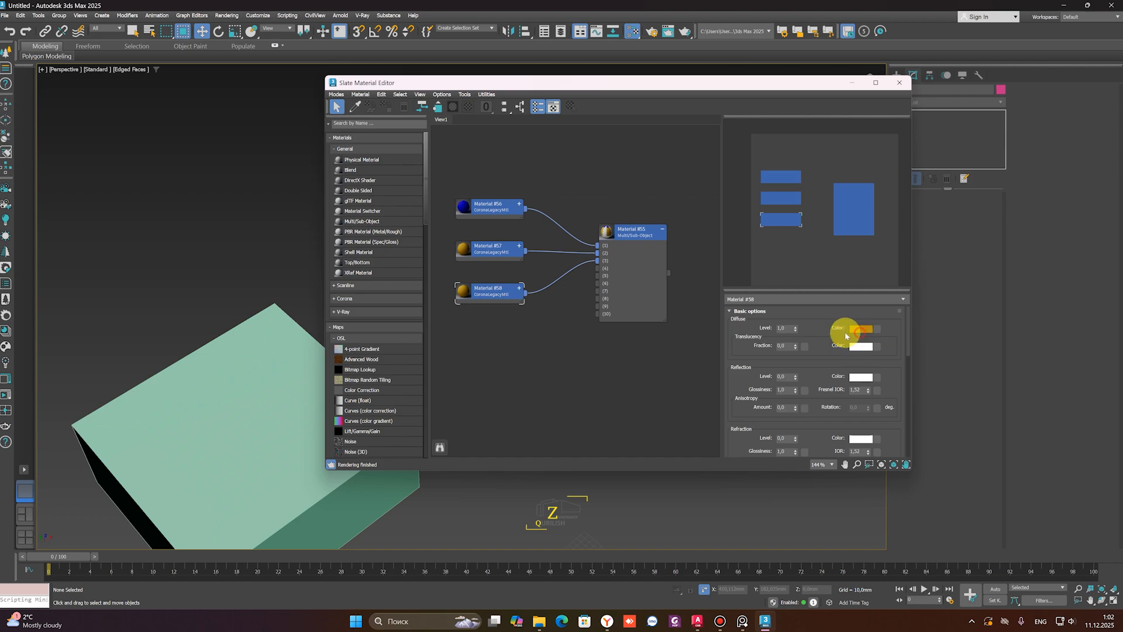
click(851, 329)
drag(715, 258, 706, 262)
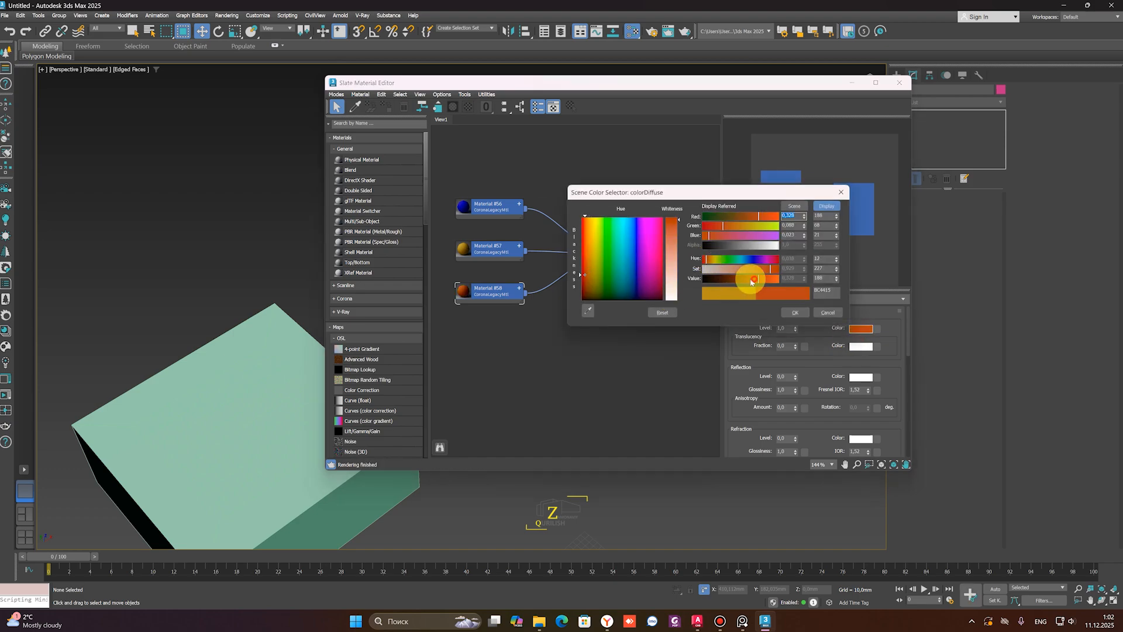
click(751, 280)
click(797, 312)
scroll(614, 277, down, 1)
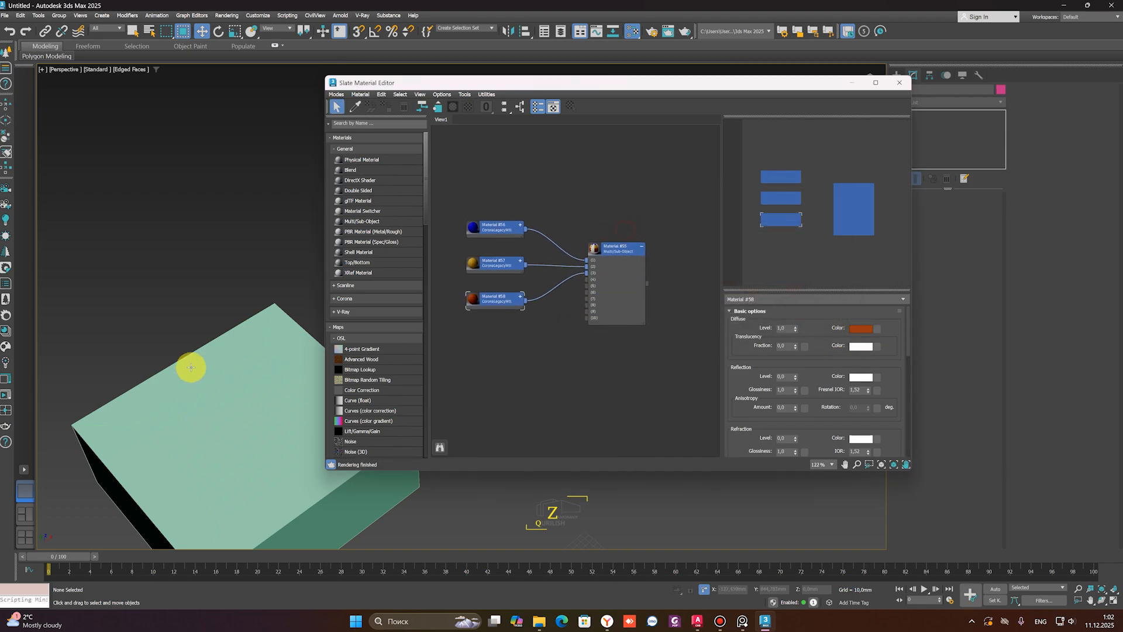
Select the box and assign the Multi/Sub-Object material to it
click(193, 374)
click(357, 107)
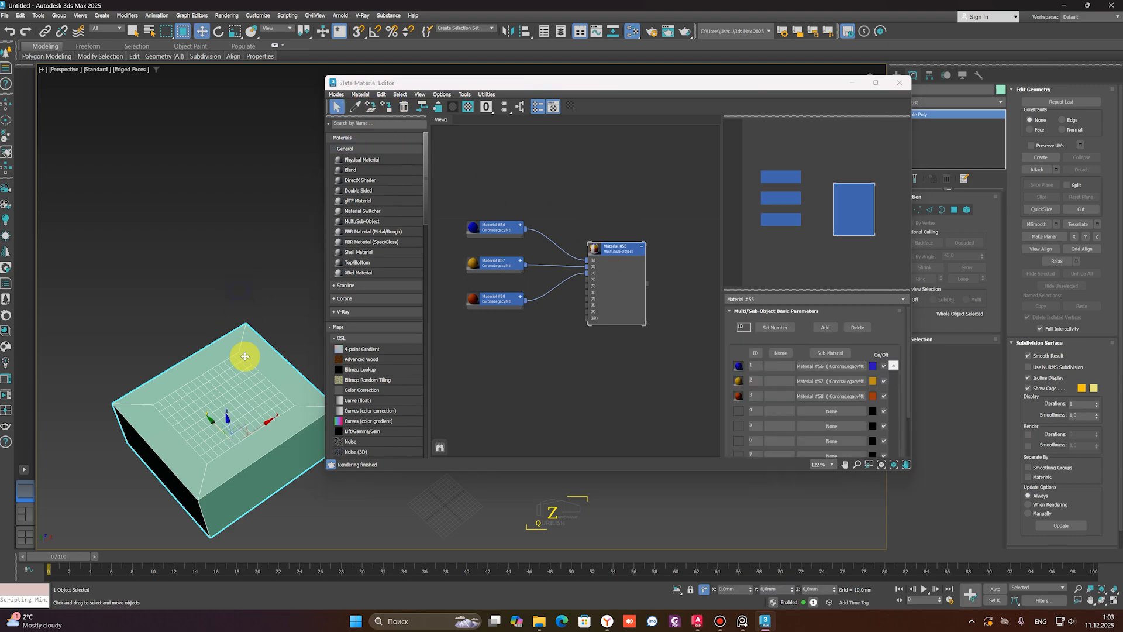
click(385, 107)
Compare the colors on the box's sides, border and inner grid with the material slots, and close the material editor
alt+middle_drag(196, 419, 220, 368)
scroll(592, 266, up, 2)
scroll(592, 266, up, 3)
scroll(198, 336, up, 5)
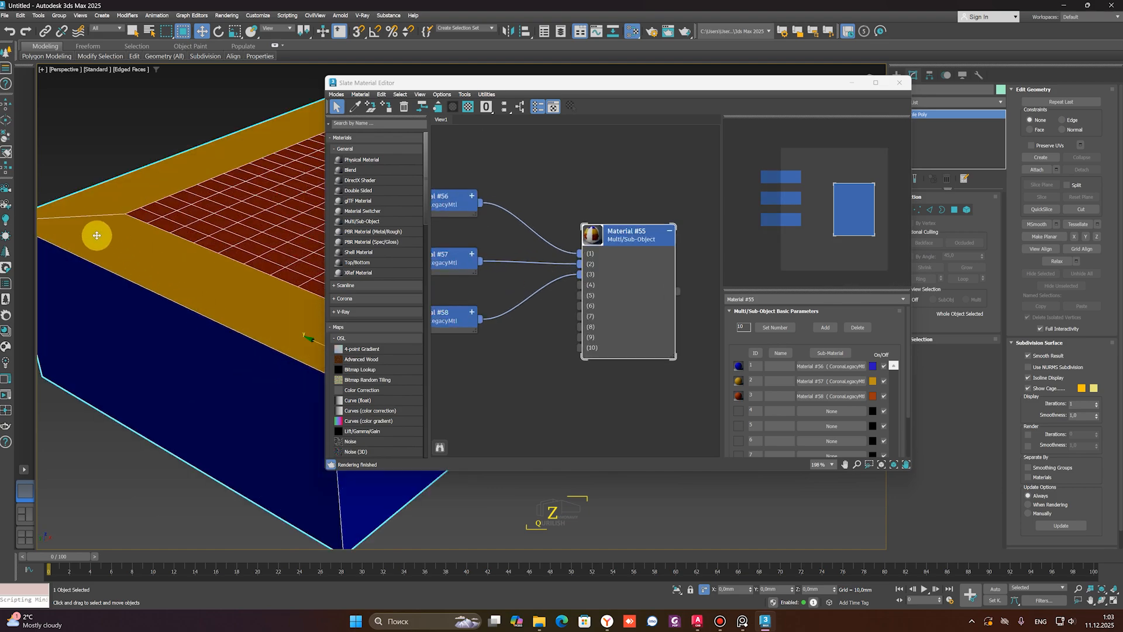
scroll(94, 229, down, 5)
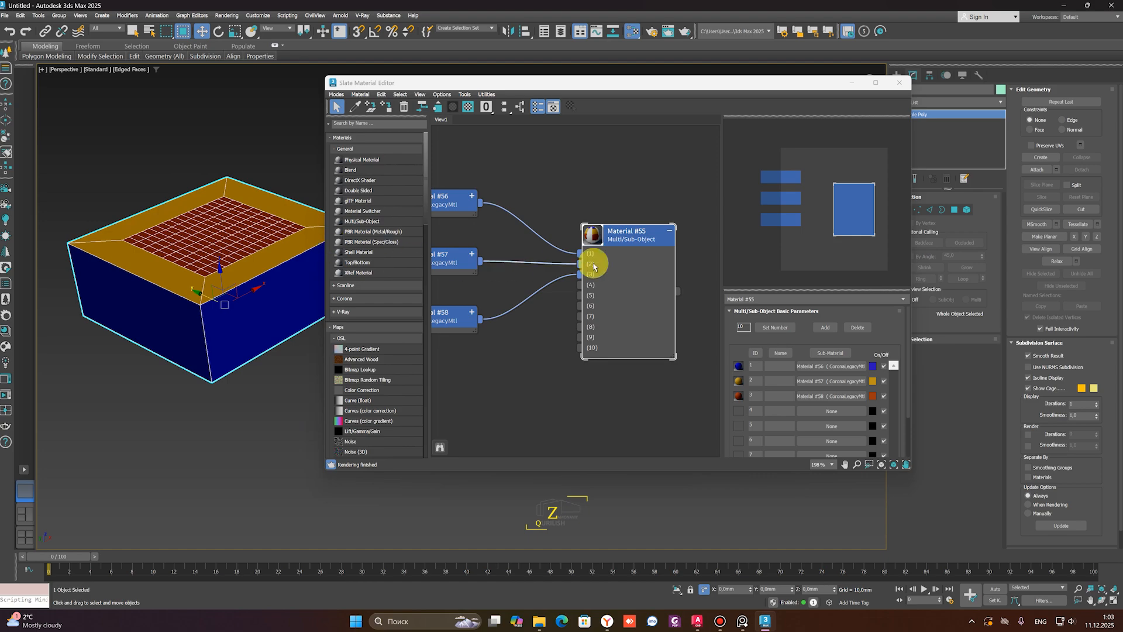
middle_drag(593, 263, 688, 282)
scroll(237, 341, down, 6)
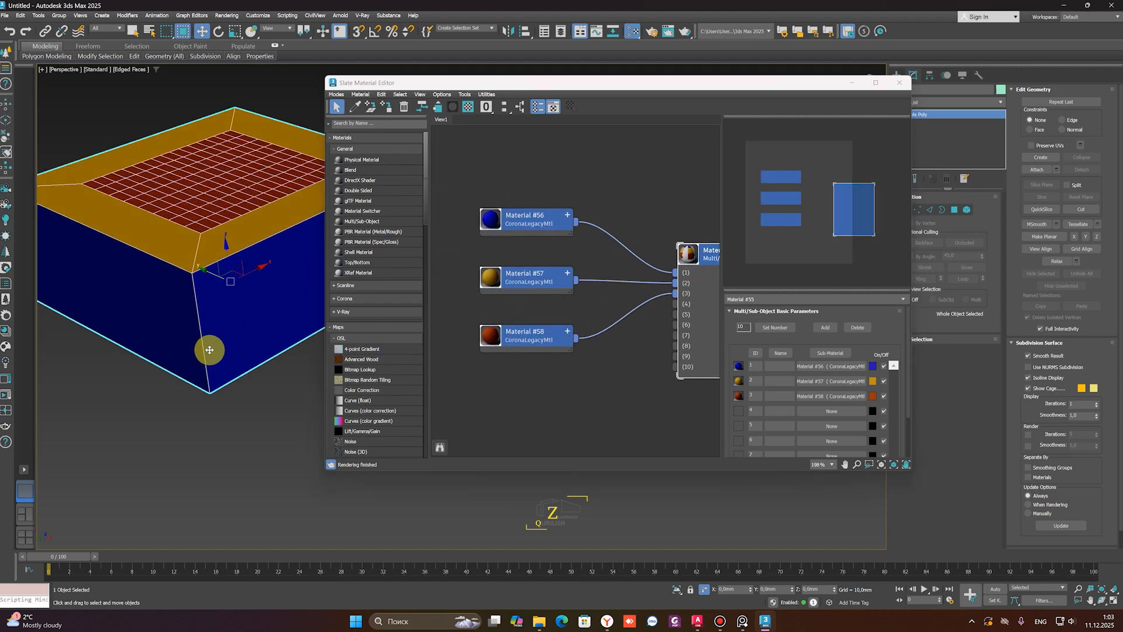
scroll(215, 286, up, 3)
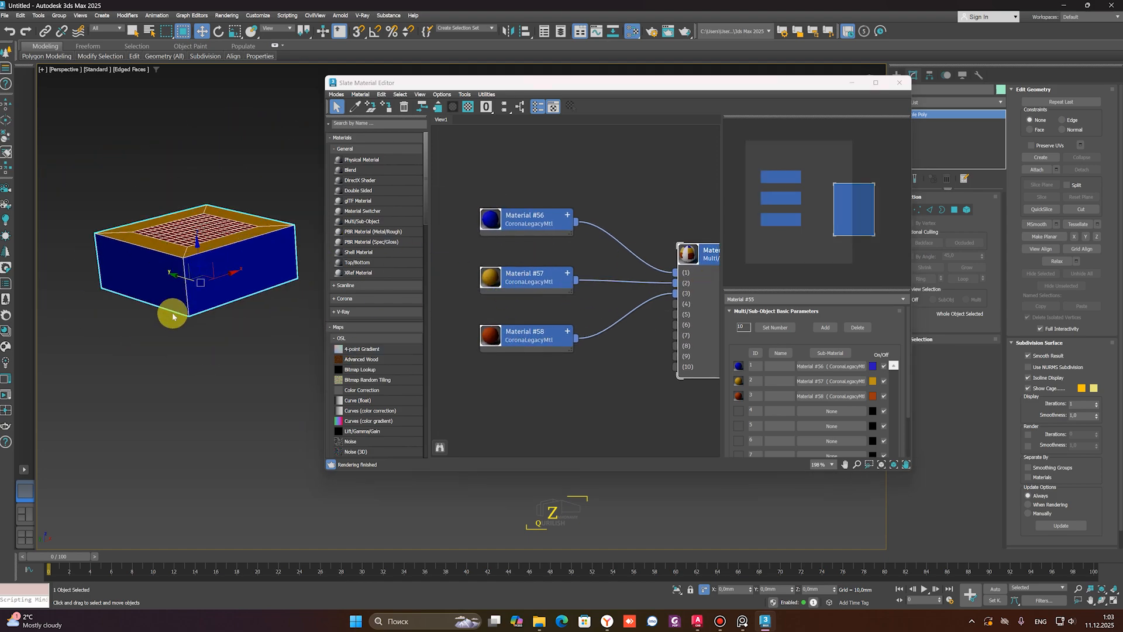
scroll(202, 258, up, 4)
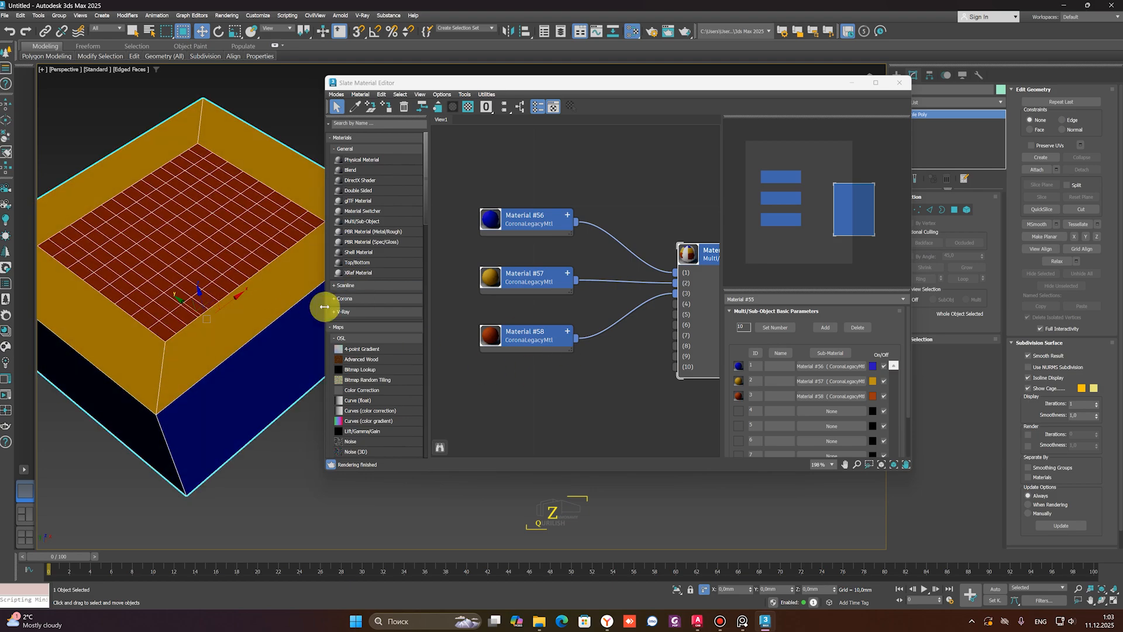
scroll(617, 325, down, 2)
middle_drag(616, 324, 512, 339)
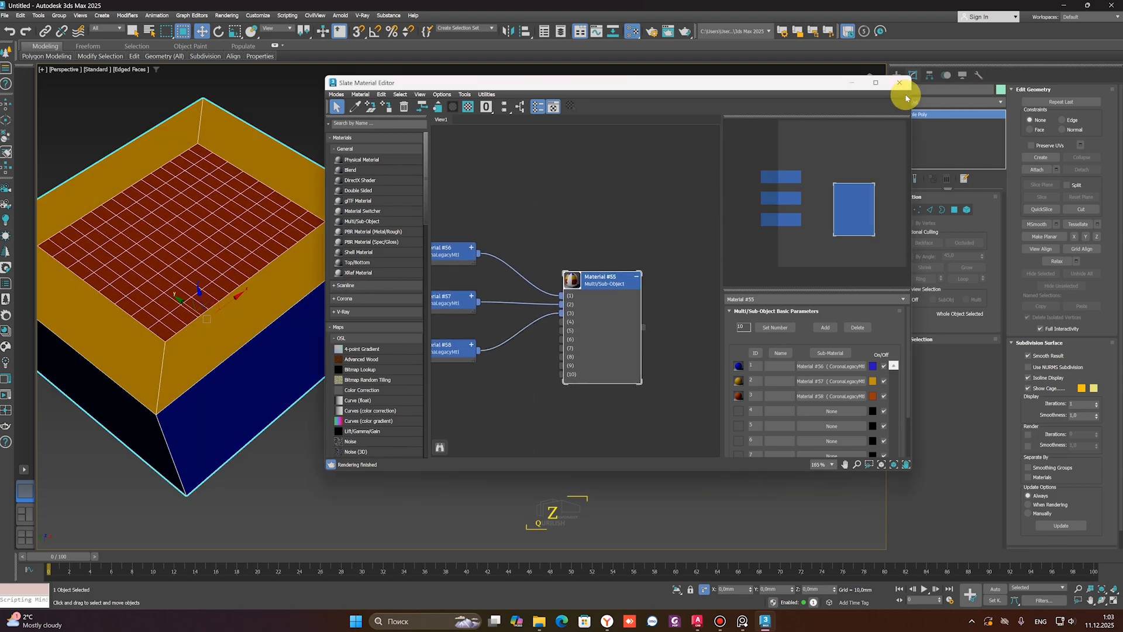
click(890, 85)
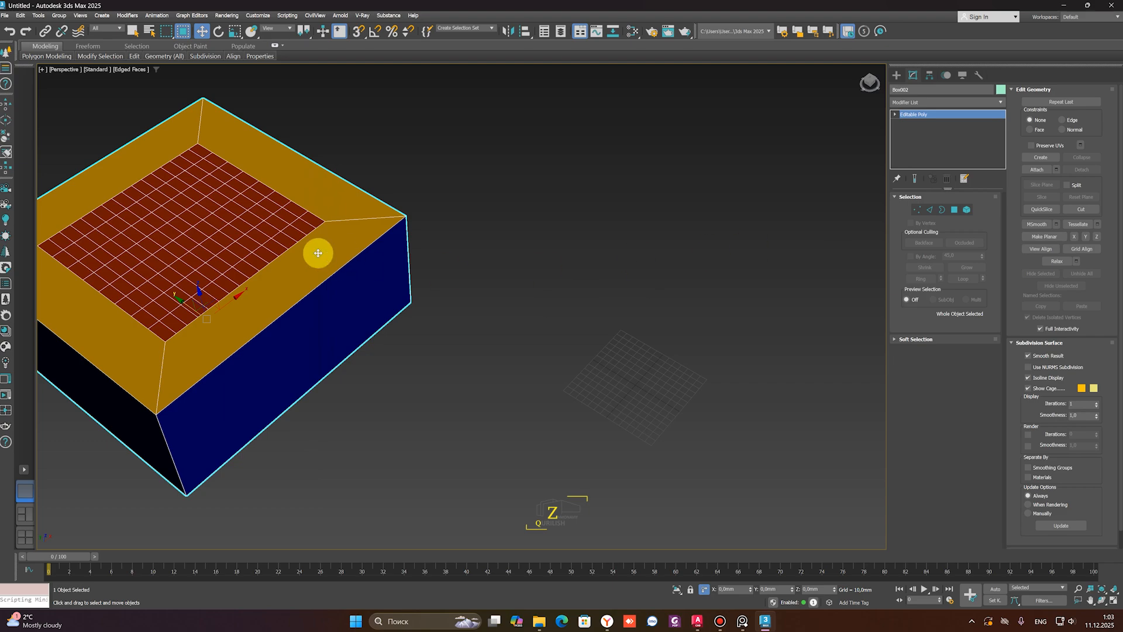
Inspect the colored box and its inner grid at polygon level, and delete the box from the scene
key(z)
click(957, 210)
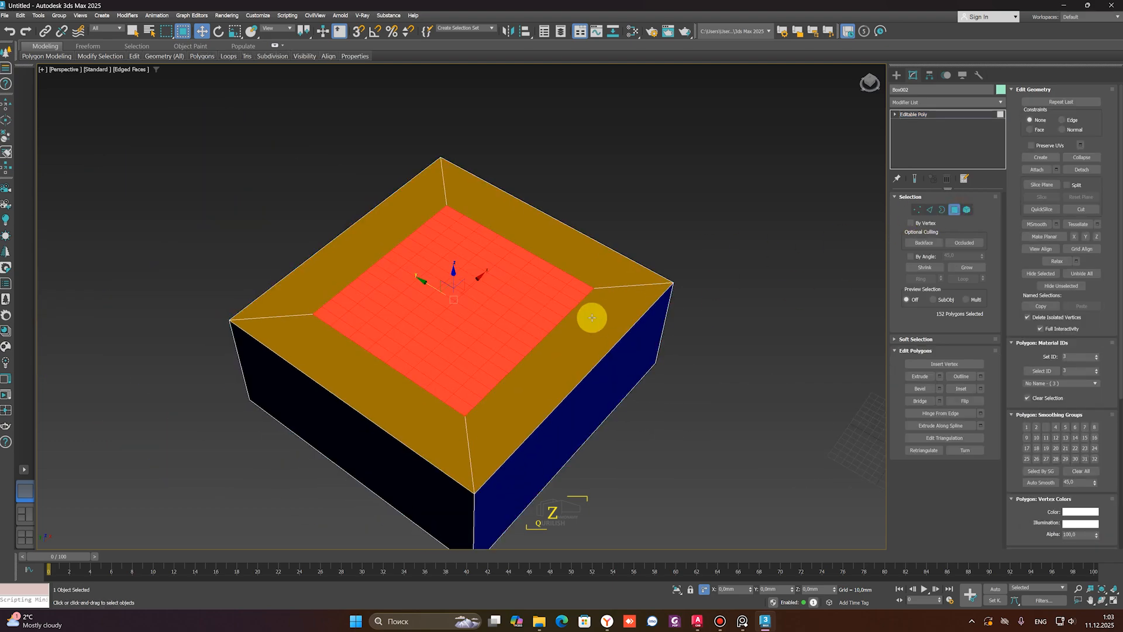
scroll(542, 325, down, 3)
alt+middle_drag(538, 328, 508, 310)
scroll(363, 304, up, 3)
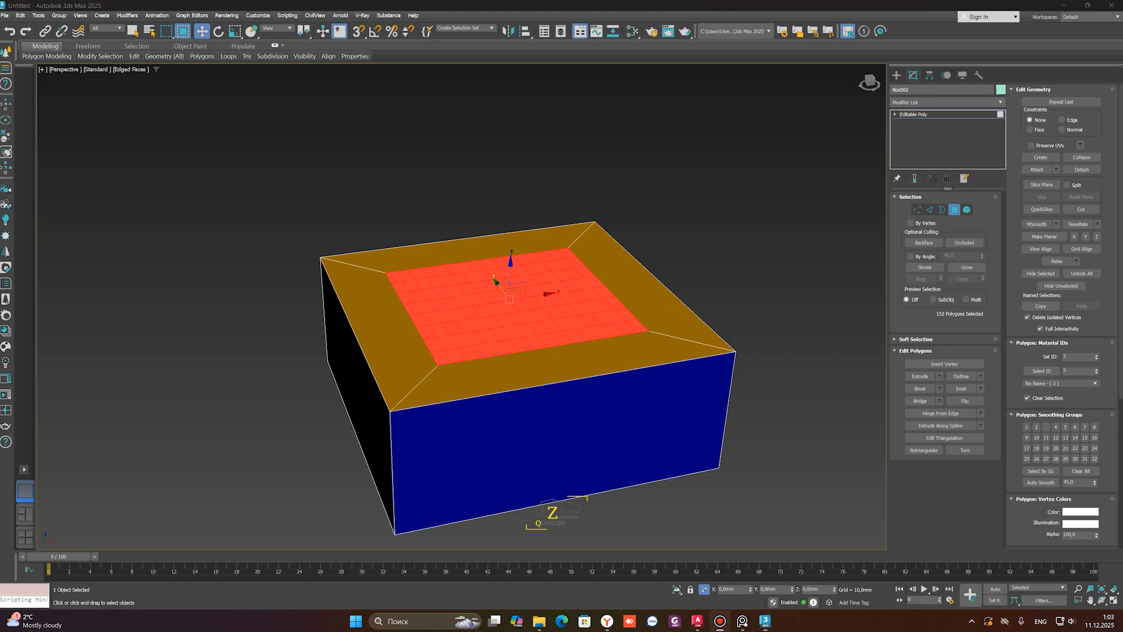
click(953, 211)
scroll(514, 329, down, 5)
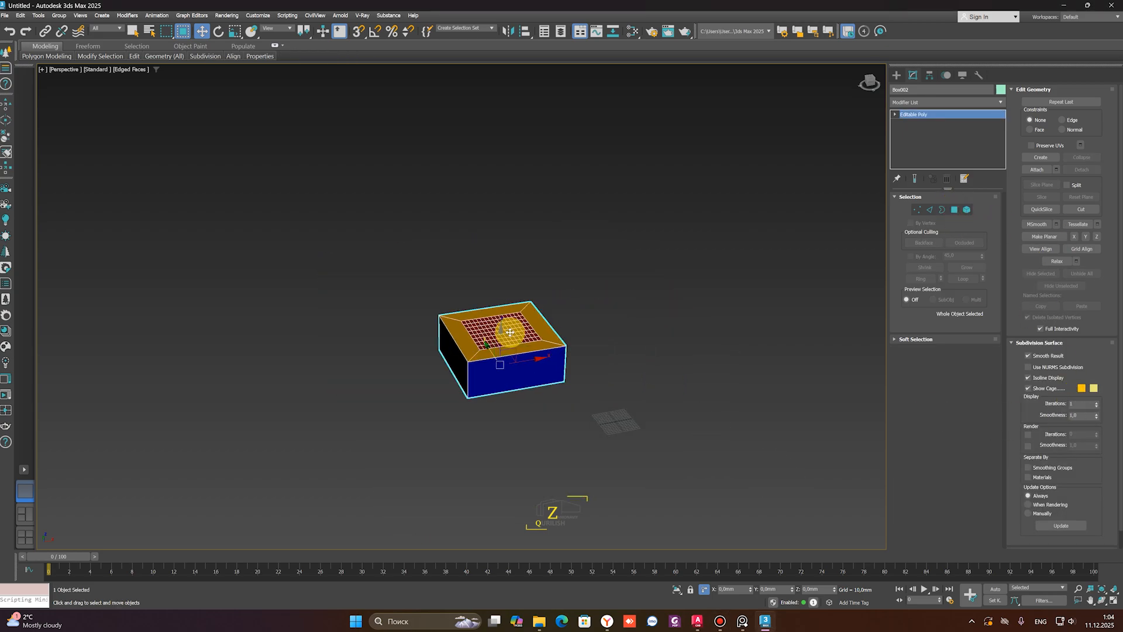
click(576, 260)
drag(576, 260, 380, 409)
key(Delete)
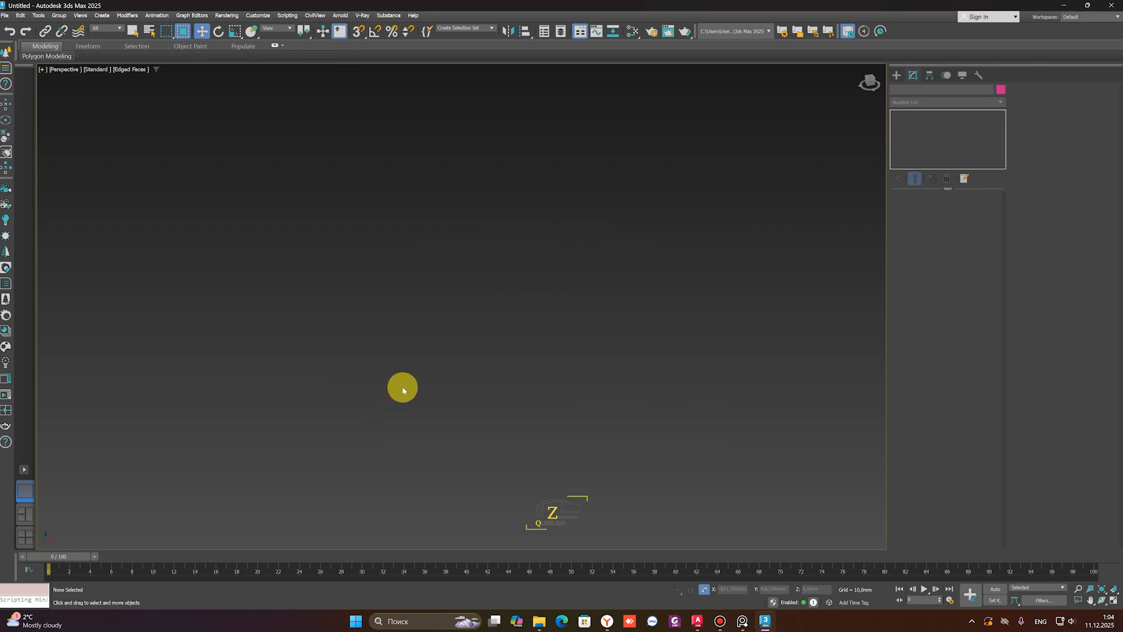
Draw a rectangle spline about 107 mm wide and 84 mm long in the Top view
key(t)
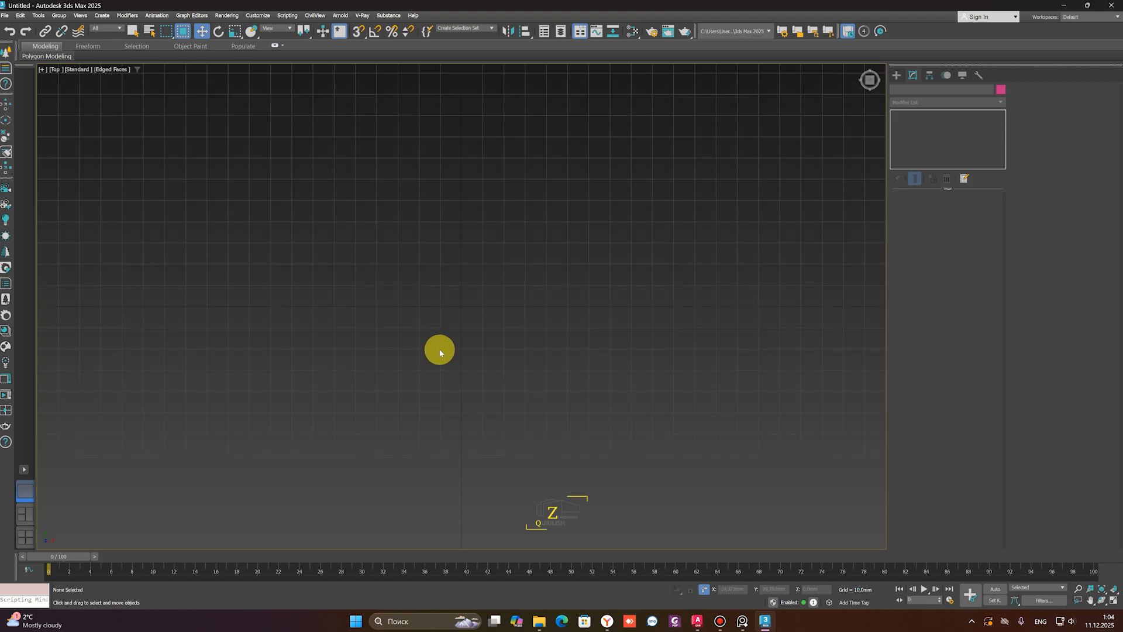
click(899, 84)
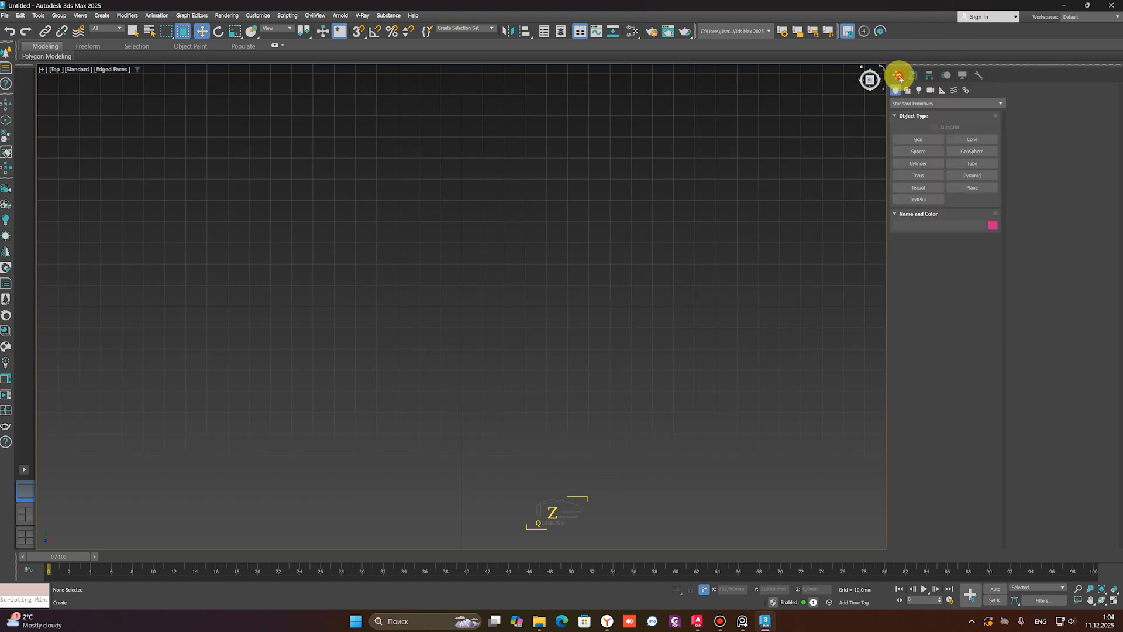
click(908, 90)
click(927, 150)
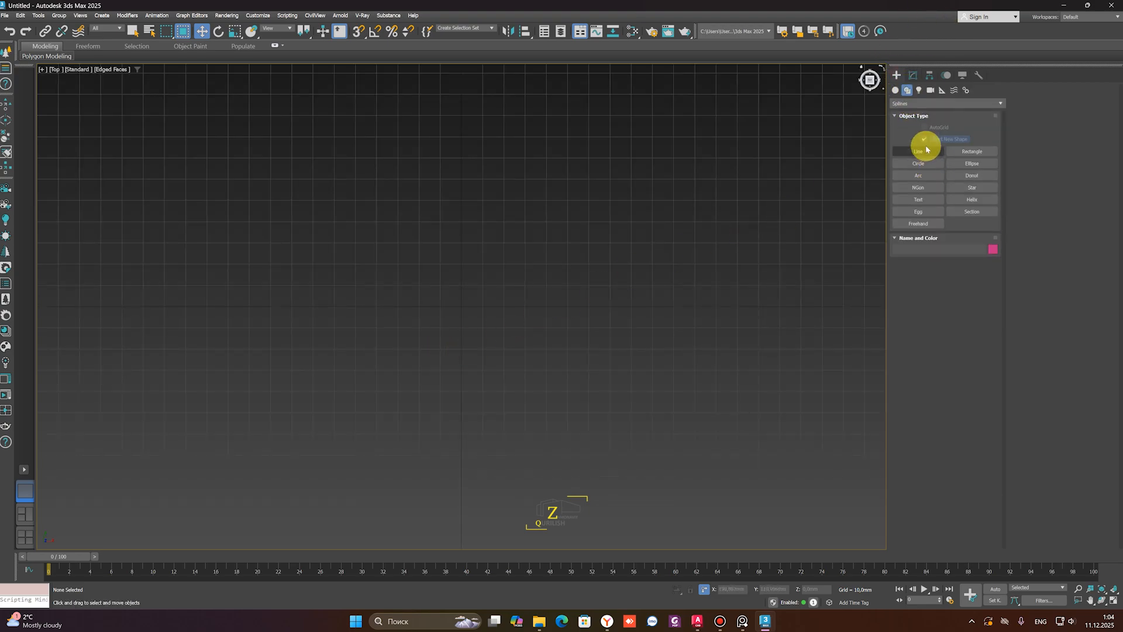
click(972, 151)
mouse_move(379, 209)
mouse_down()
mouse_move(571, 341)
mouse_move(605, 384)
mouse_up()
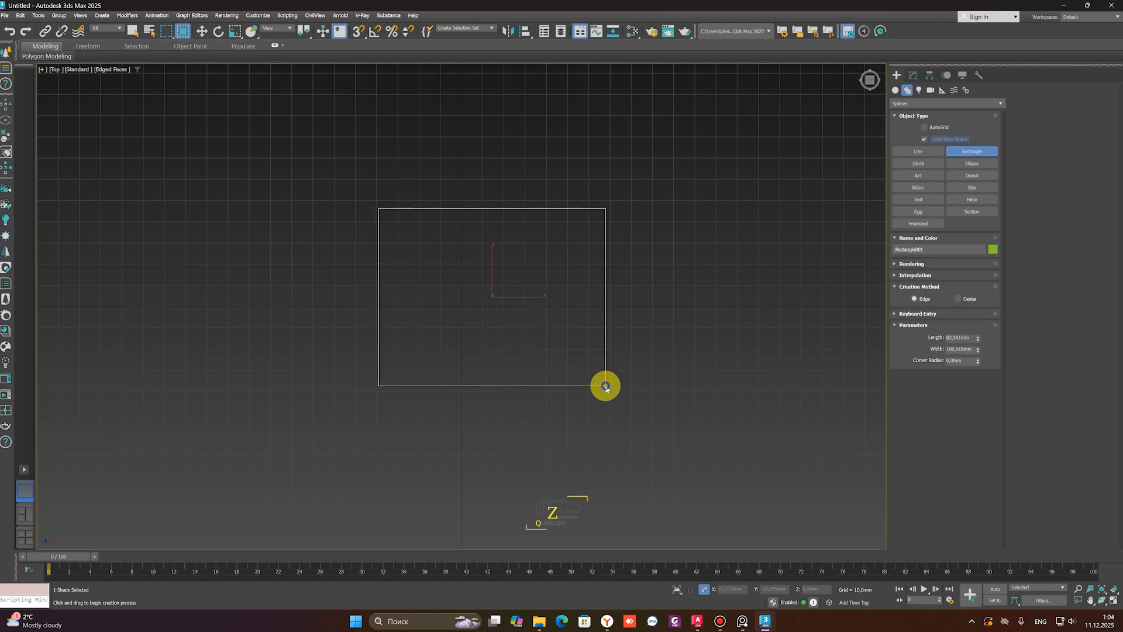
click(897, 91)
Orbit to an angled view of the rectangle and convert it to an Editable Spline
click(914, 78)
alt+middle_drag(441, 451, 483, 305)
scroll(482, 305, up, 3)
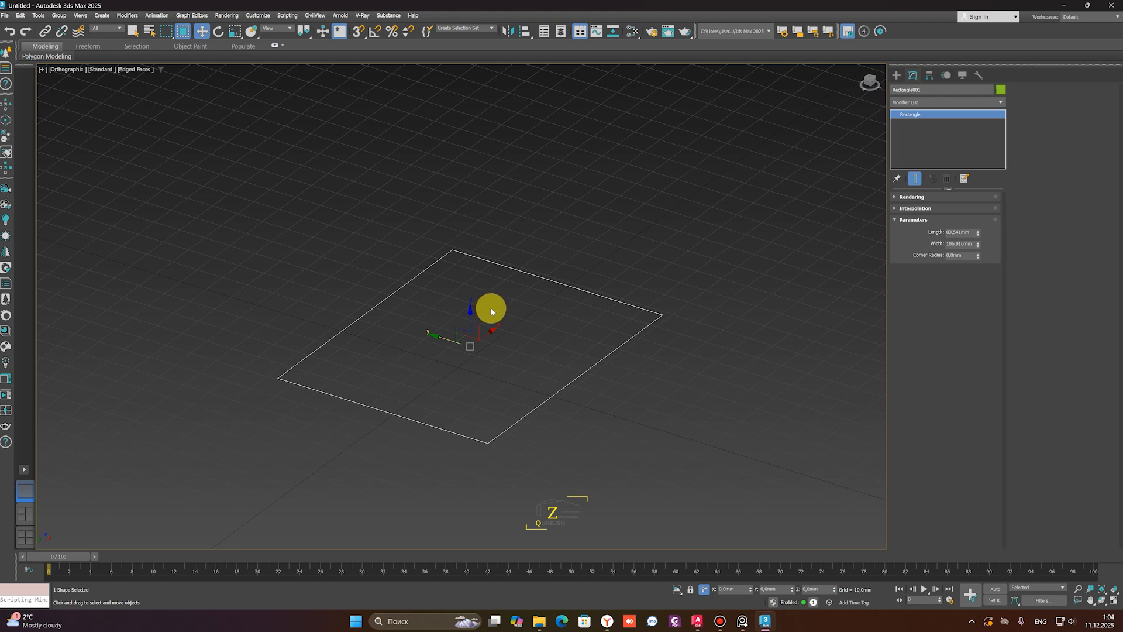
right_click(512, 331)
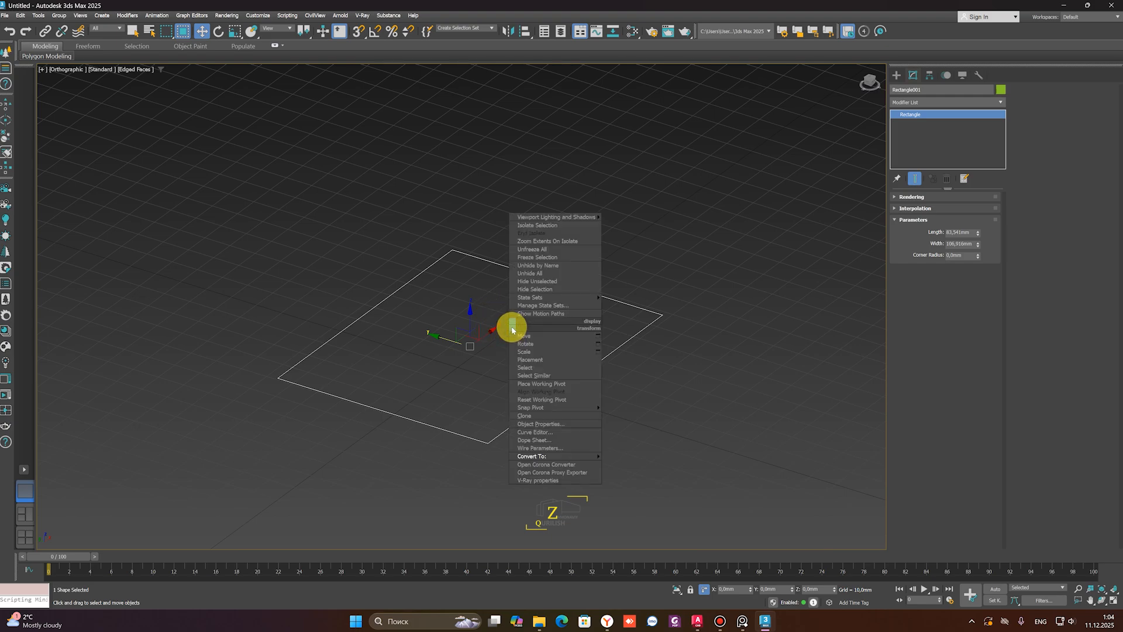
mouse_move(593, 455)
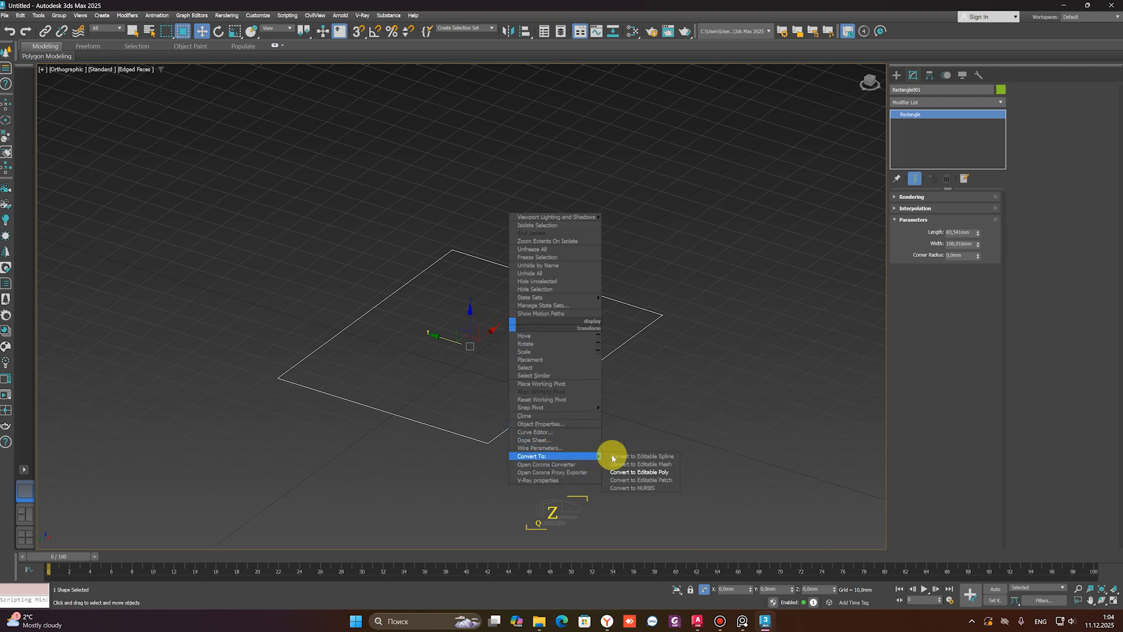
click(653, 457)
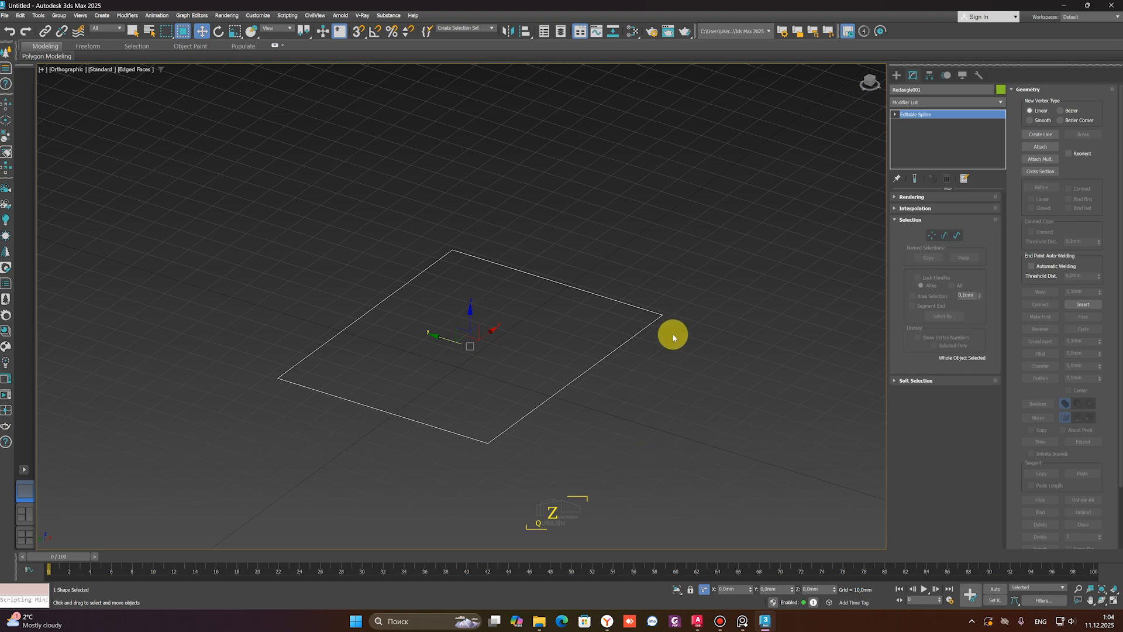
scroll(728, 333, down, 3)
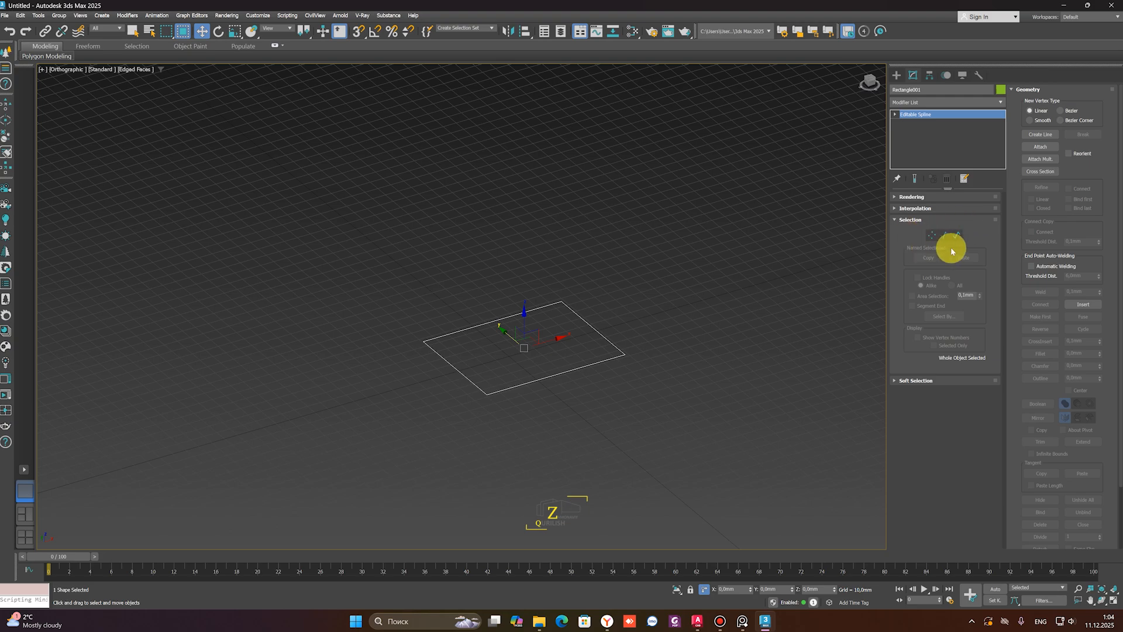
Select the front-right corner vertex of the rectangle at the spline's vertex level
click(933, 236)
scroll(642, 336, up, 4)
scroll(641, 335, down, 2)
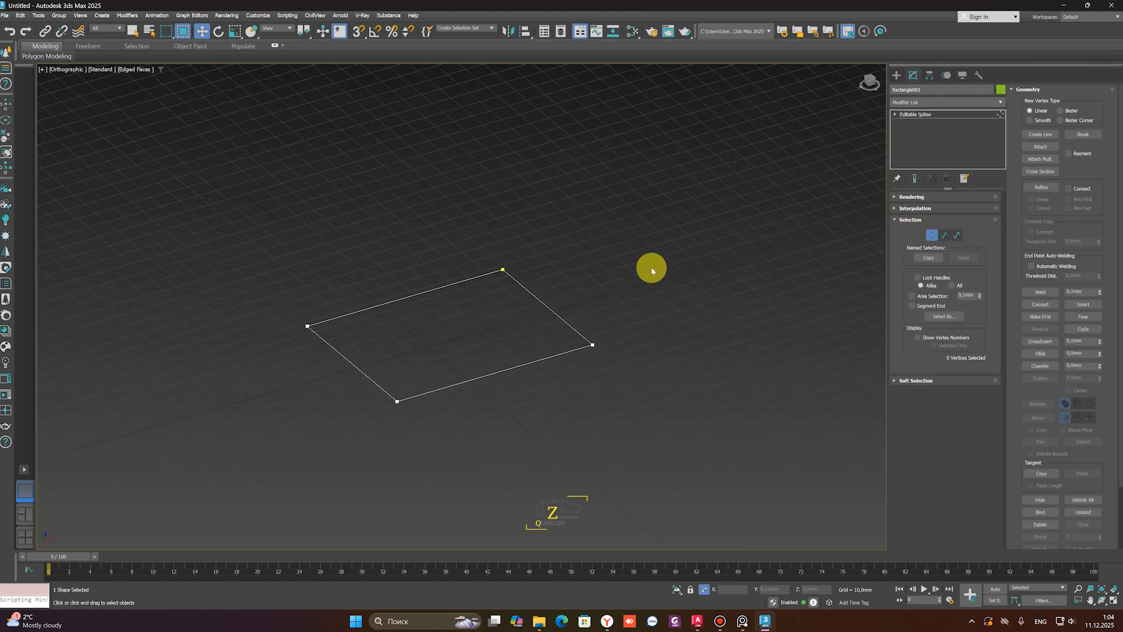
drag(649, 269, 516, 418)
drag(619, 334, 542, 413)
click(506, 458)
Select the rectangle's right-hand segment and move it outward along the X axis to lengthen the shape
click(944, 235)
click(535, 309)
scroll(538, 319, up, 3)
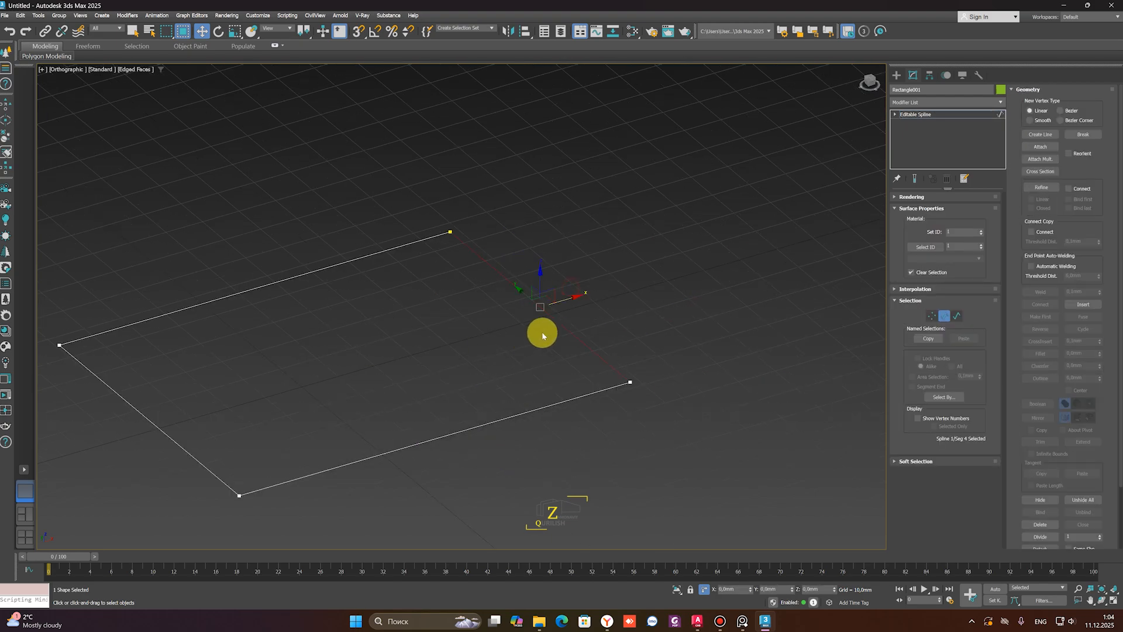
drag(568, 300, 754, 252)
scroll(735, 274, down, 3)
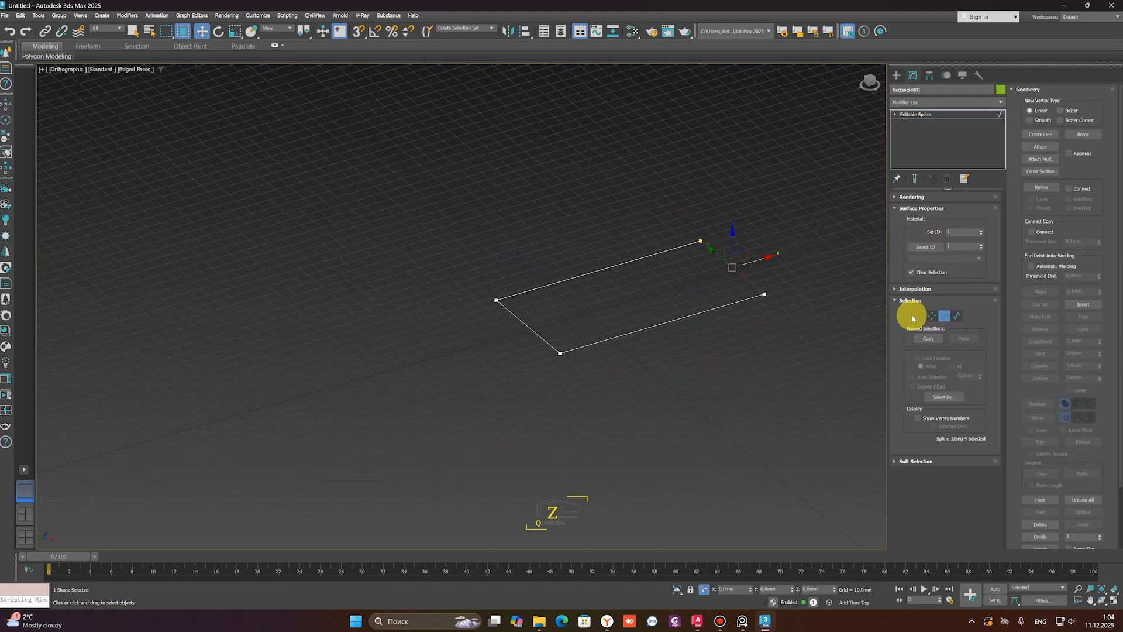
Select the whole closed rectangle at the spline sub-object level
click(957, 319)
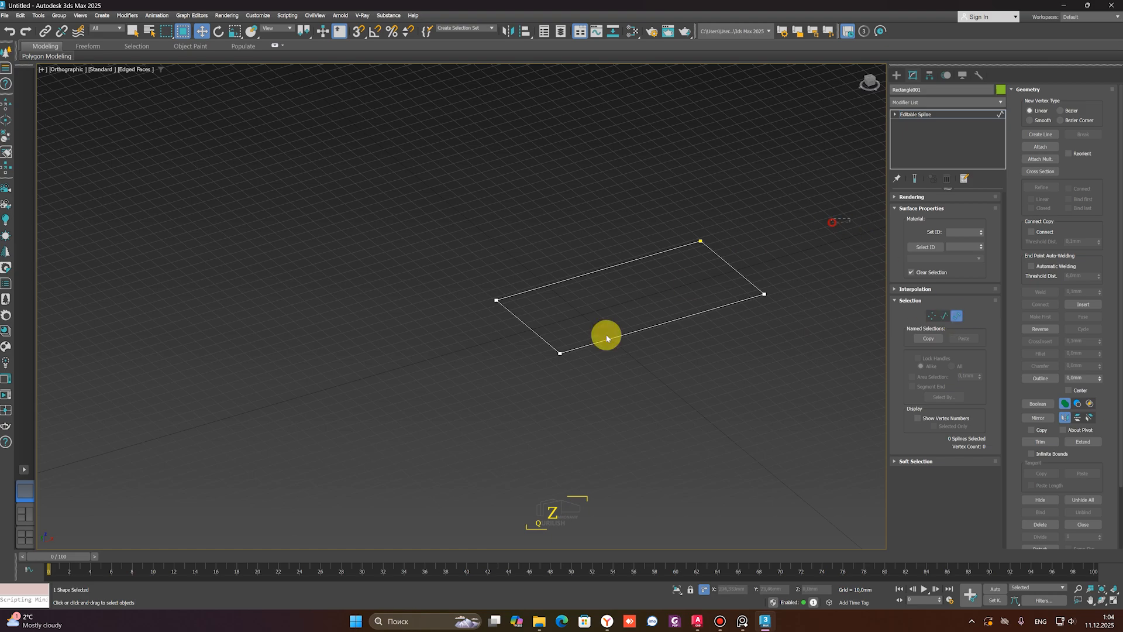
drag(606, 338, 443, 425)
click(716, 383)
click(658, 324)
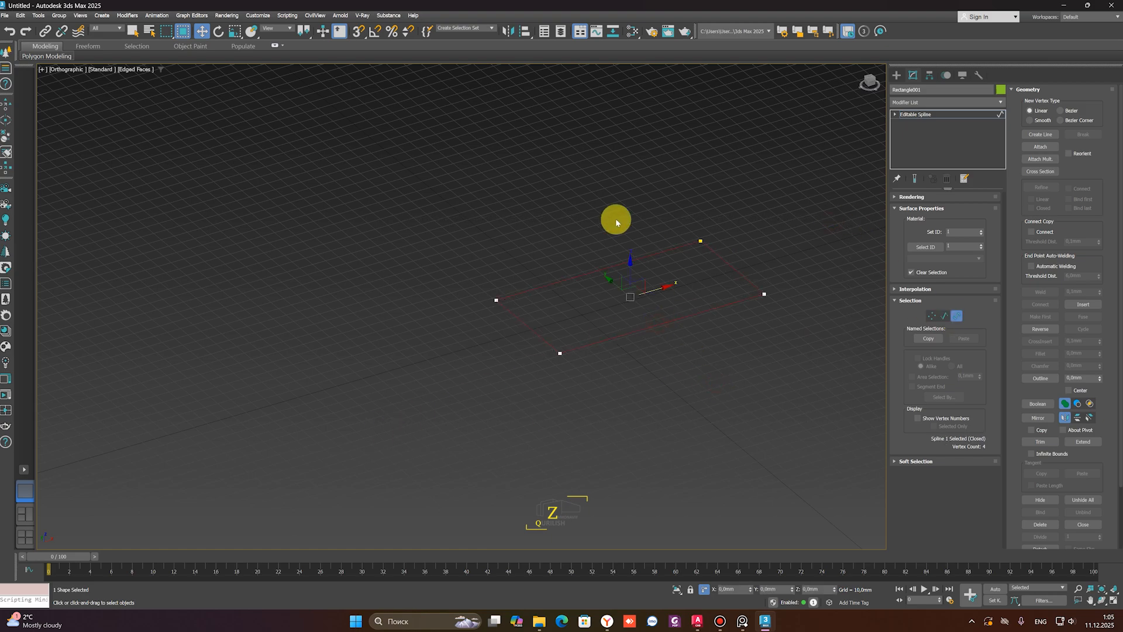
Compare what is selected on the rectangle at the vertex, segment and spline levels
click(934, 324)
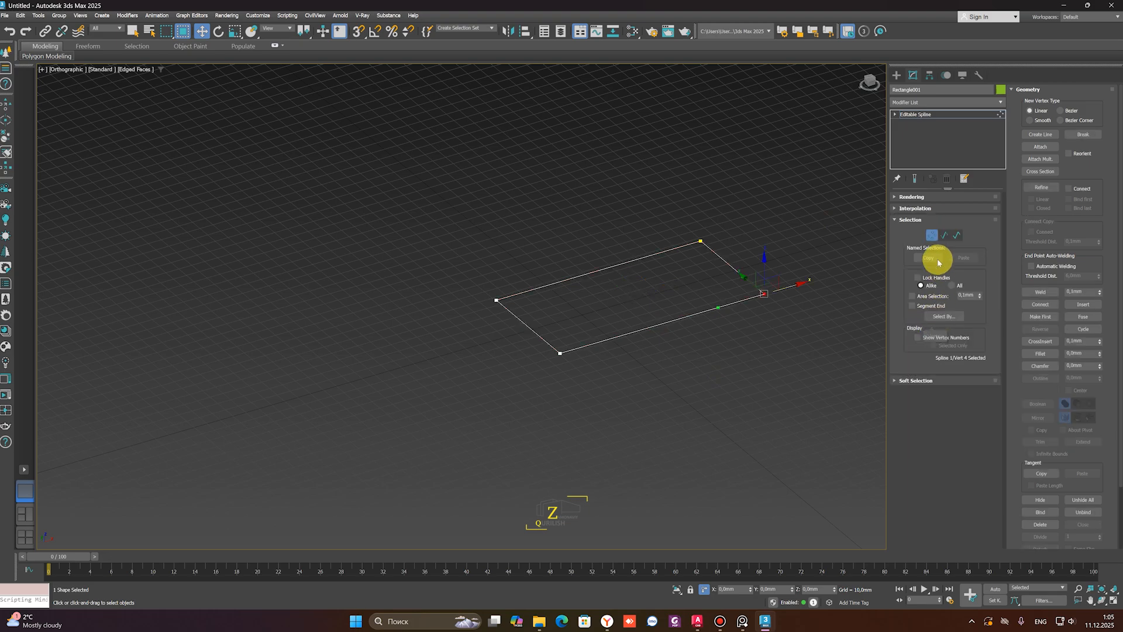
click(945, 237)
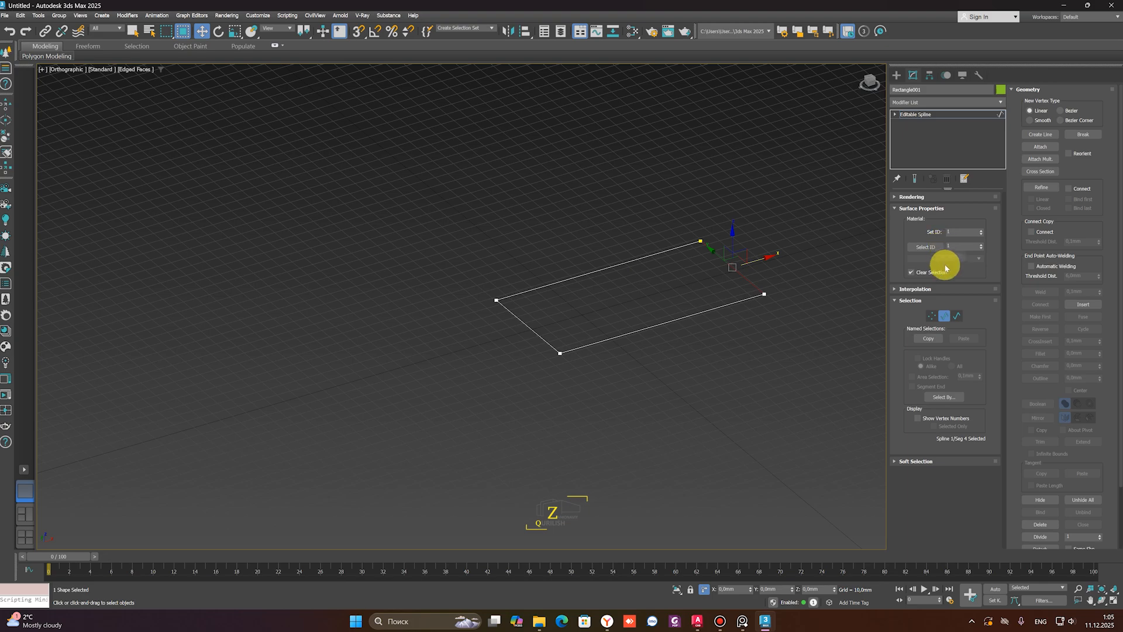
click(958, 317)
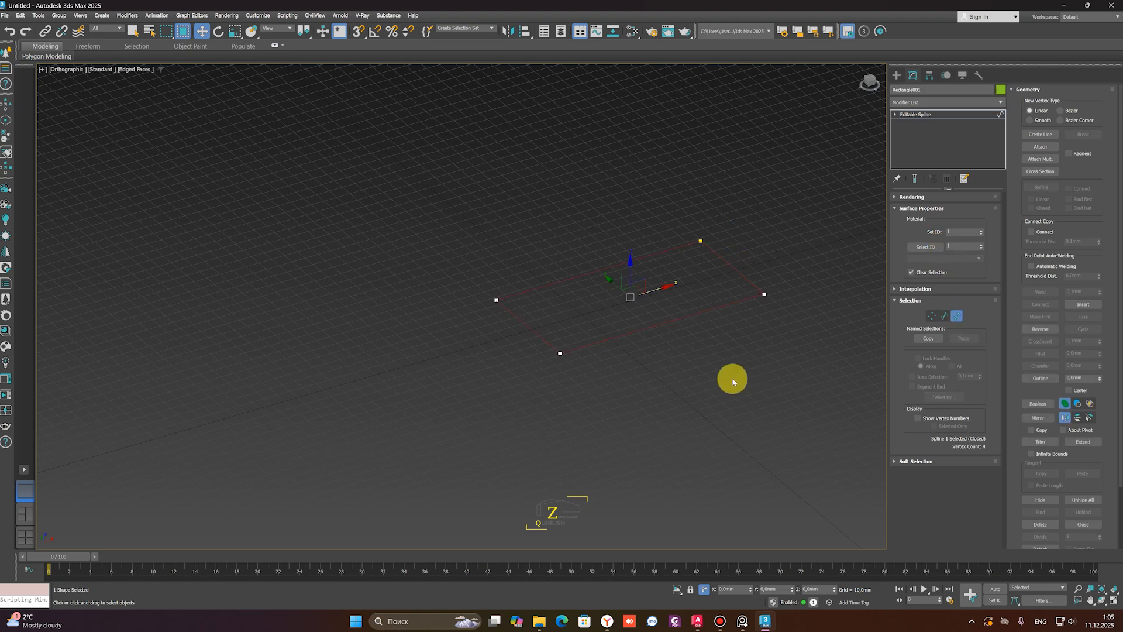
middle_drag(803, 274, 796, 276)
Select the rectangle's front-right corner vertex and pull its tangent handle outward to bend the adjoining right edge
click(927, 317)
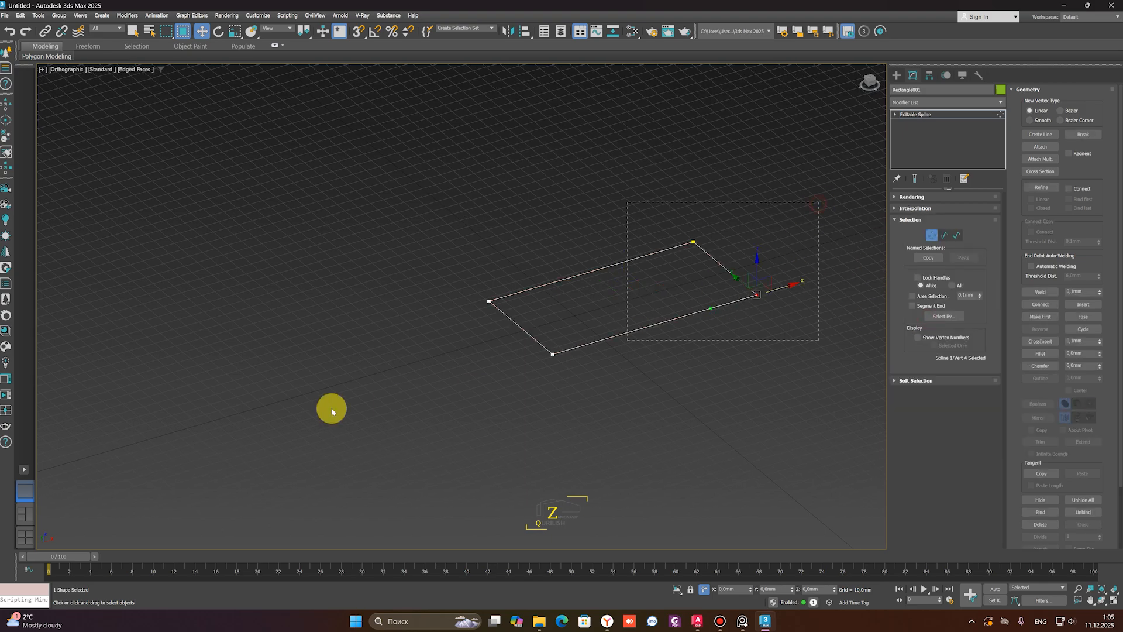
drag(317, 404, 327, 401)
scroll(647, 321, up, 6)
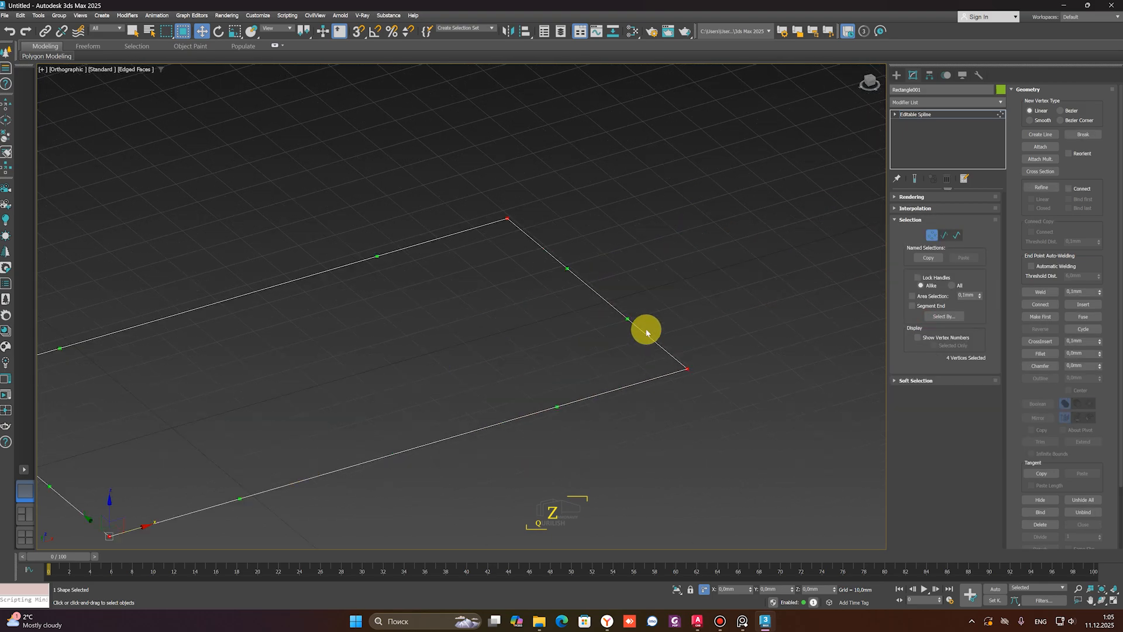
drag(725, 316, 613, 375)
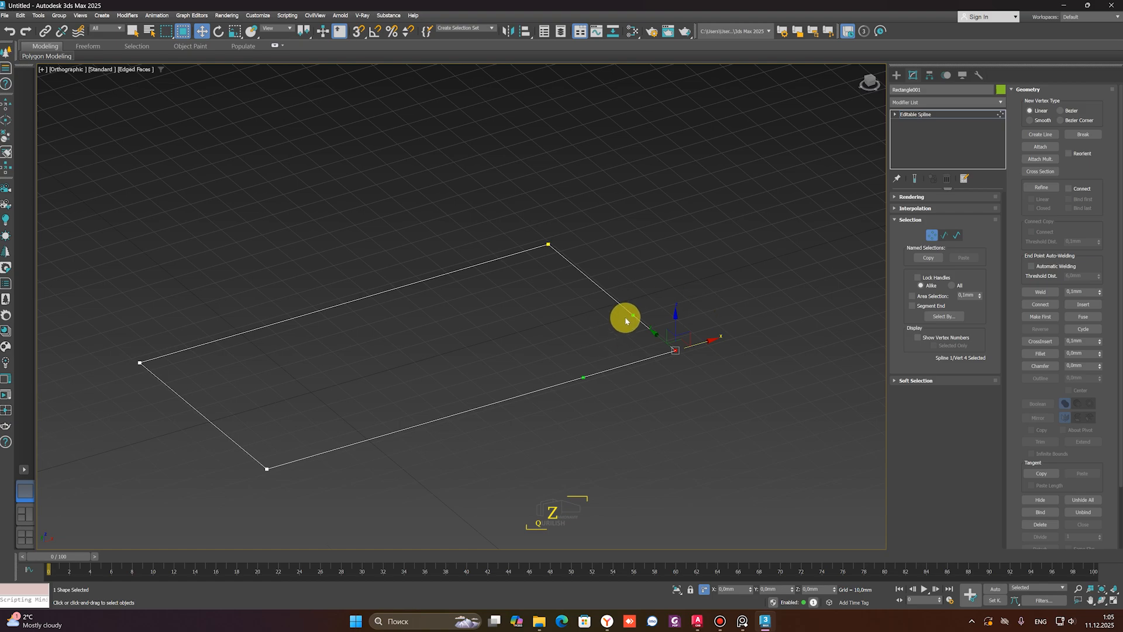
scroll(625, 321, up, 2)
drag(639, 314, 707, 293)
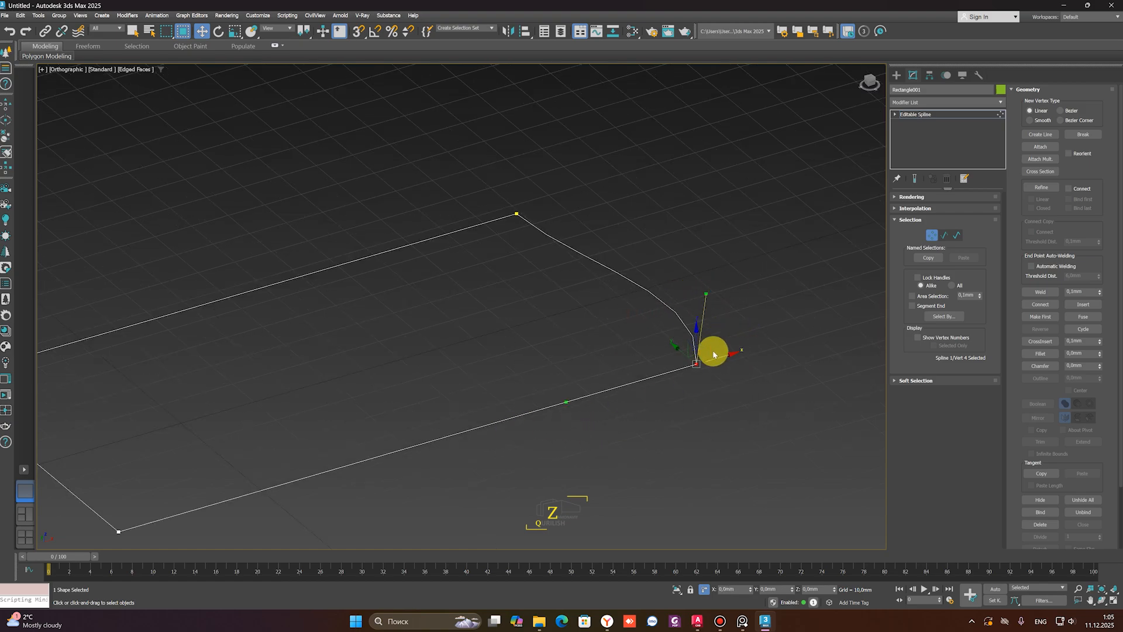
Set the selected vertex to Bezier Corner and move its upper tangent handle farther outward
right_click(697, 362)
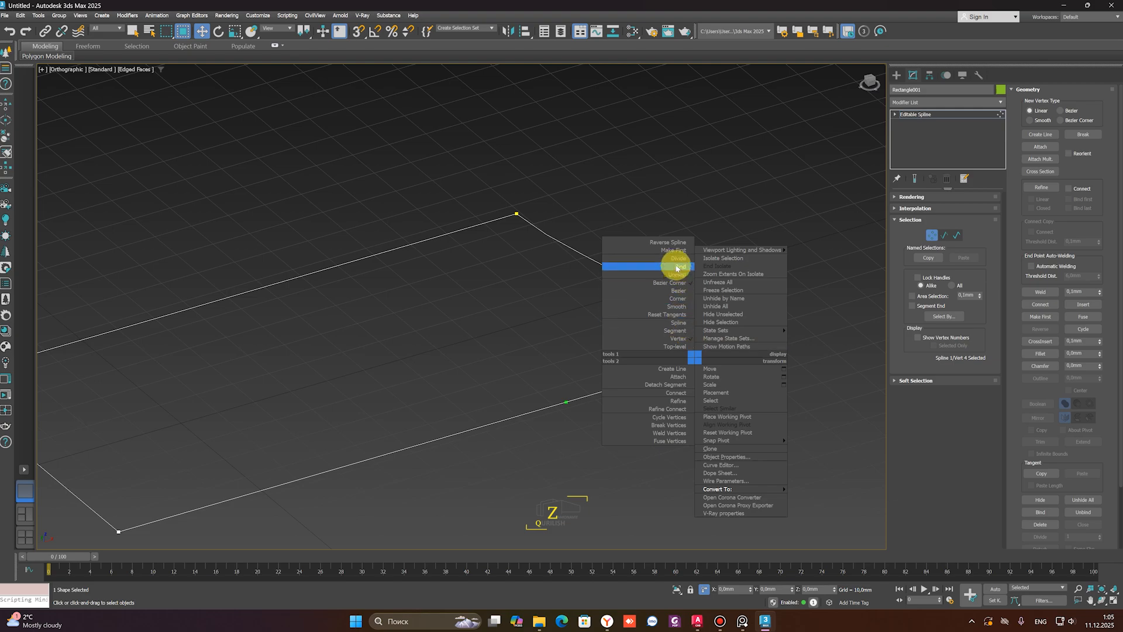
click(688, 289)
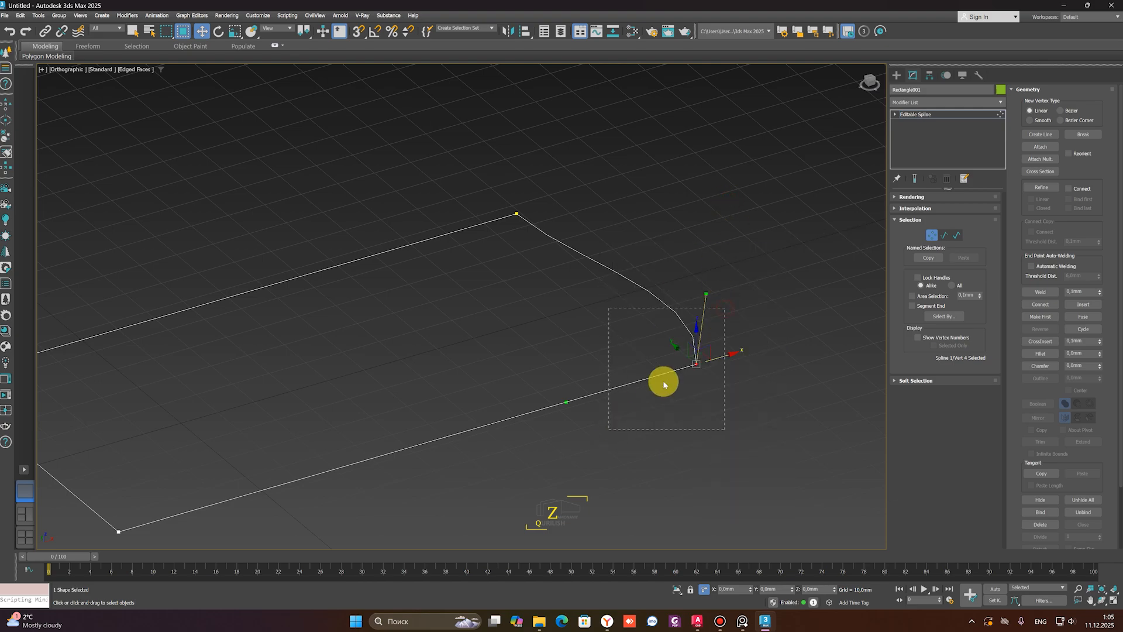
right_click(690, 362)
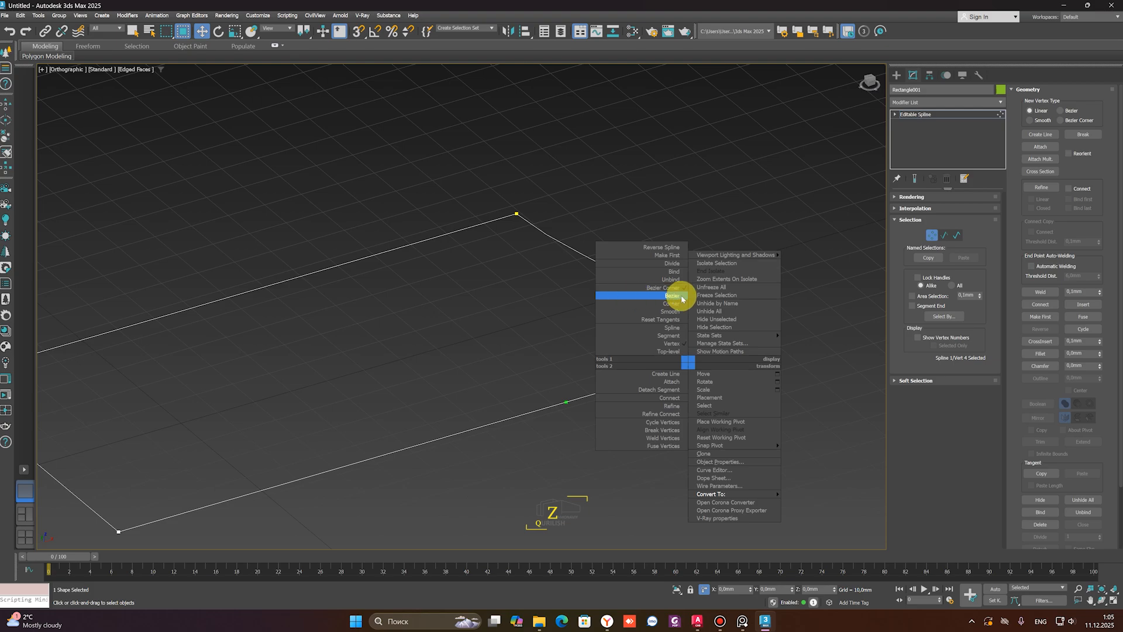
click(644, 287)
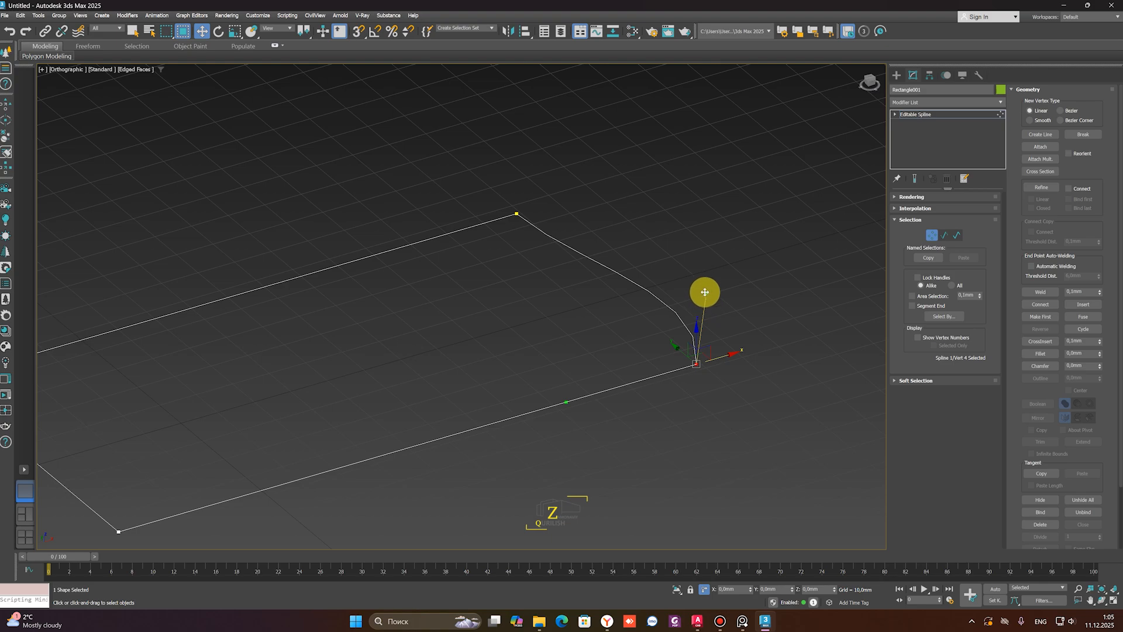
drag(704, 292, 737, 284)
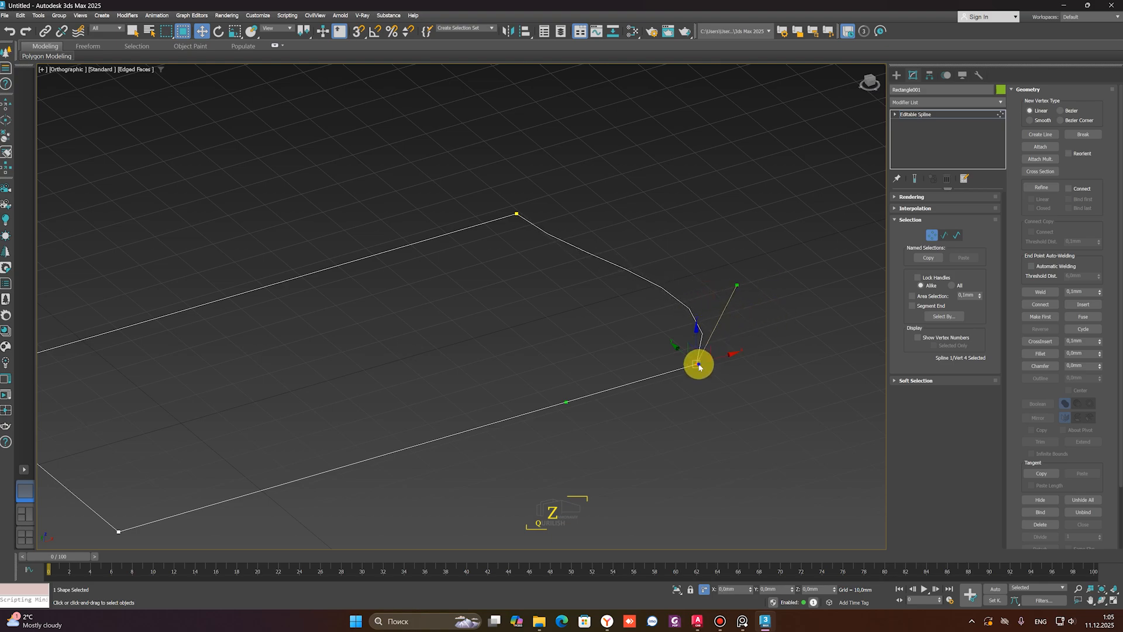
Try the Bezier vertex type on the selected corner and replace it with the Corner type
right_click(698, 364)
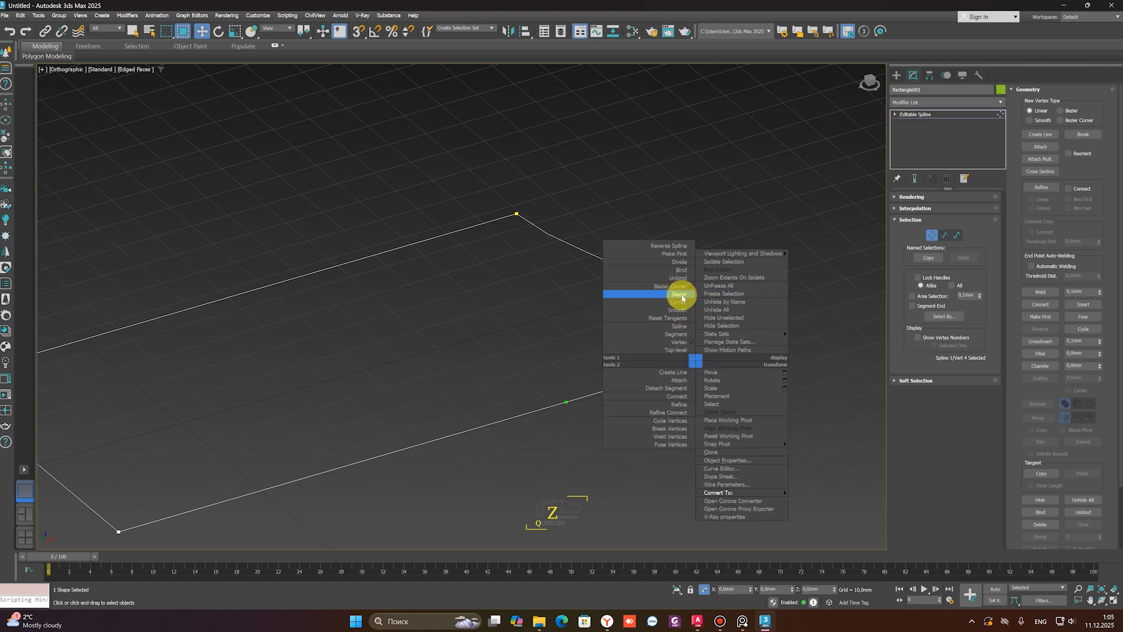
click(679, 294)
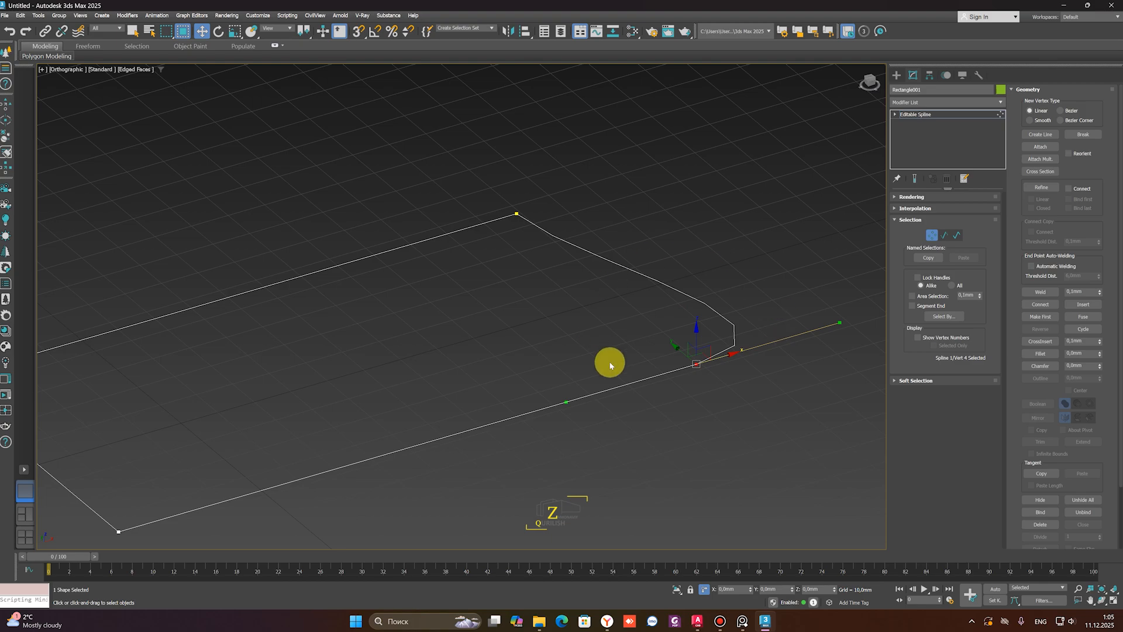
right_click(696, 364)
click(678, 304)
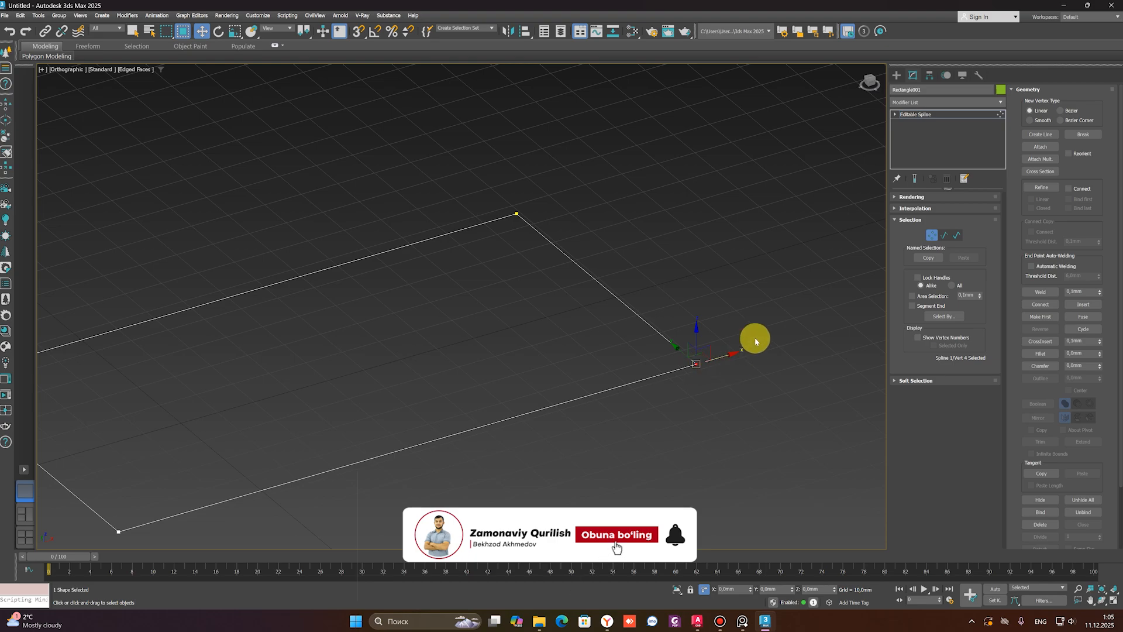
Convert the selected corner vertex to the Smooth type
right_click(695, 359)
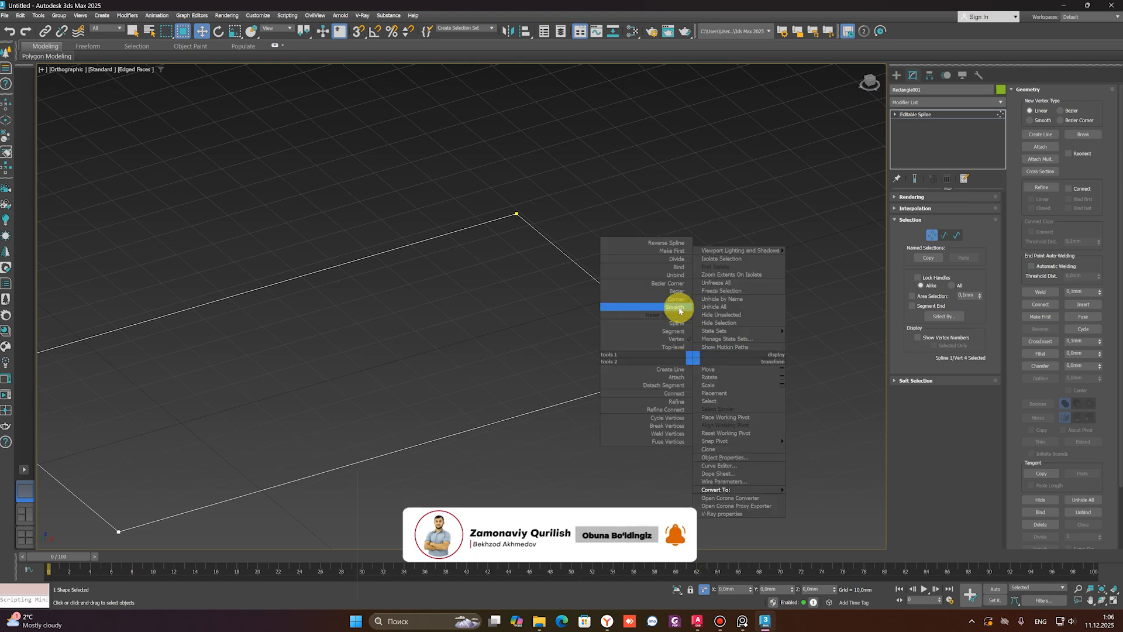
click(675, 307)
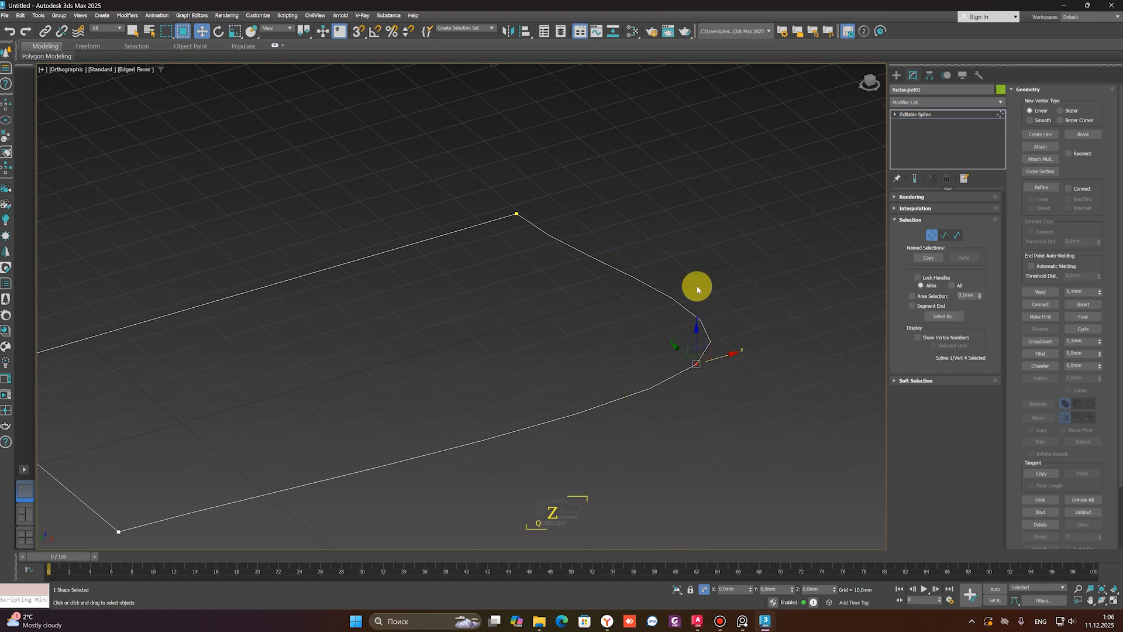
Select all four vertices of the rectangle and convert them to the Smooth type
scroll(616, 248, down, 3)
drag(722, 205, 83, 457)
right_click(306, 351)
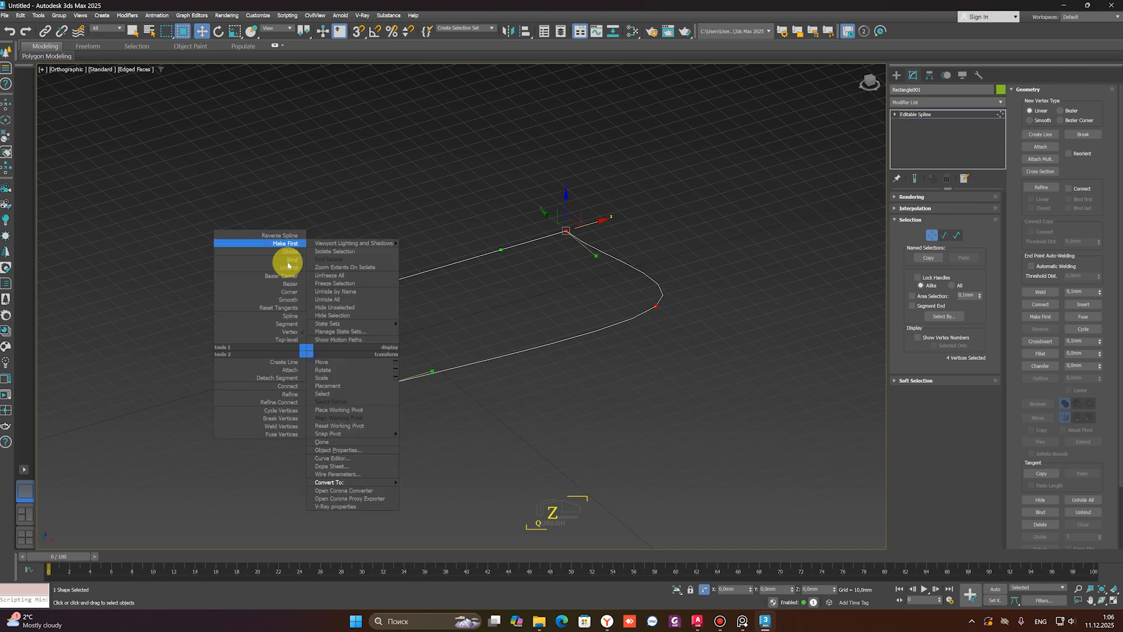
click(289, 300)
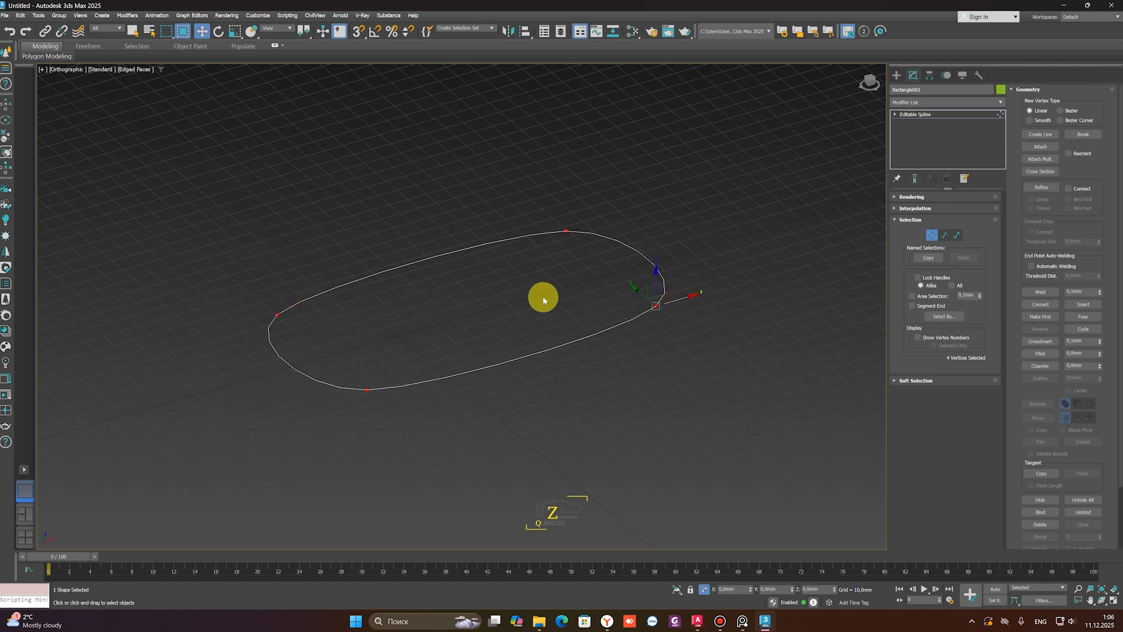
Convert the four selected vertices to the Corner type to give the rectangle straight edges
right_click(573, 290)
click(541, 233)
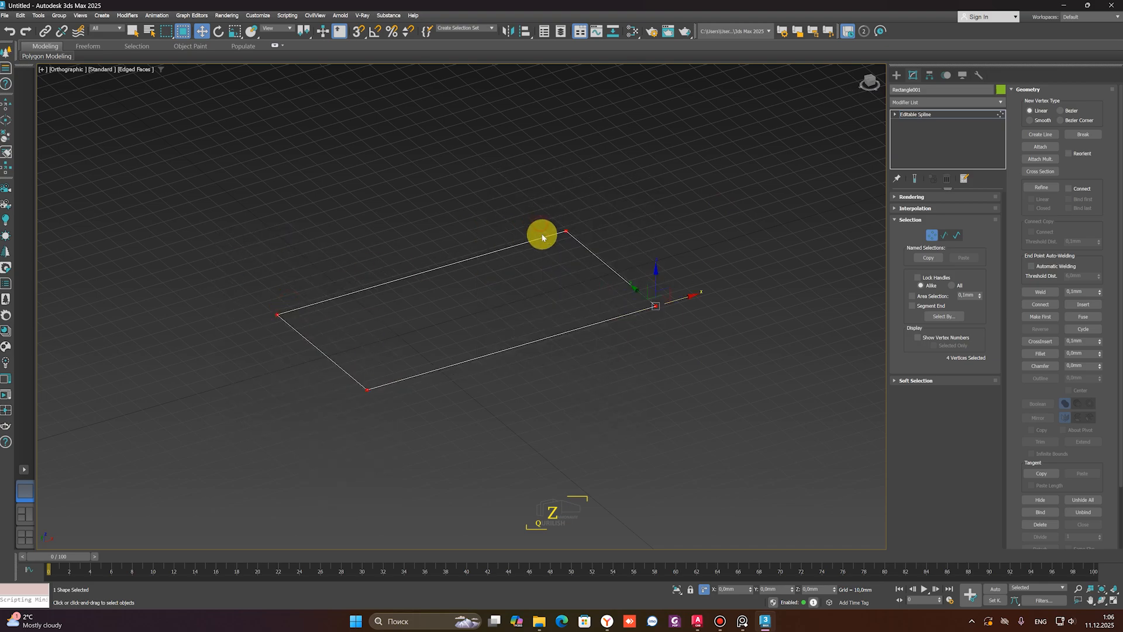
scroll(614, 269, down, 2)
middle_drag(598, 283, 657, 350)
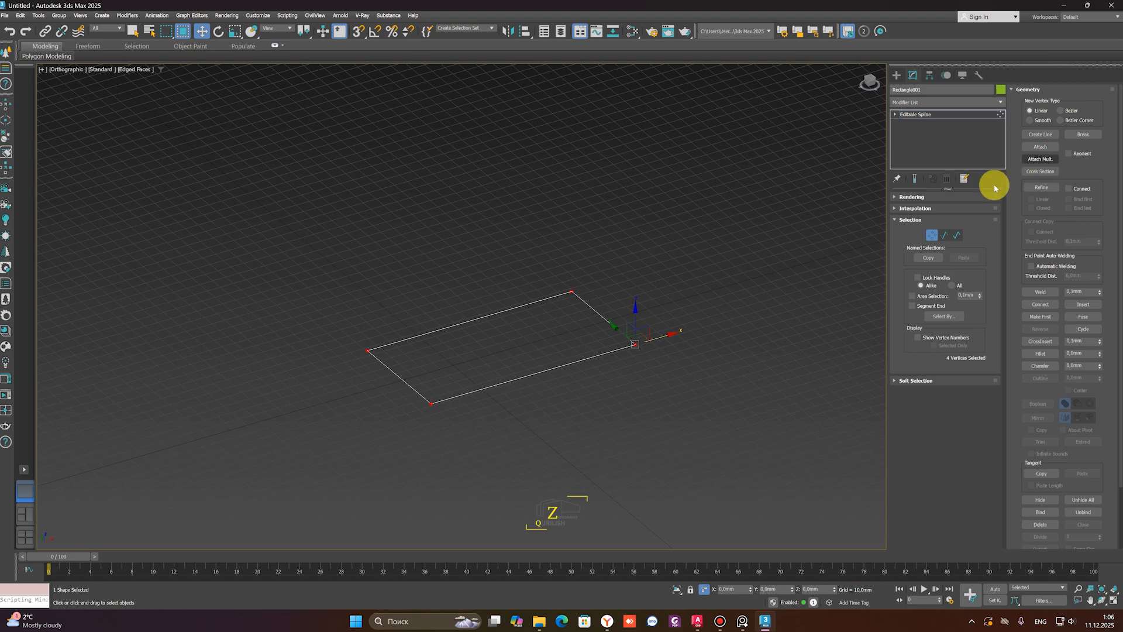
Enable the spline's display as thick geometry in the viewport and set its radial thickness to about 6.35 mm
click(927, 197)
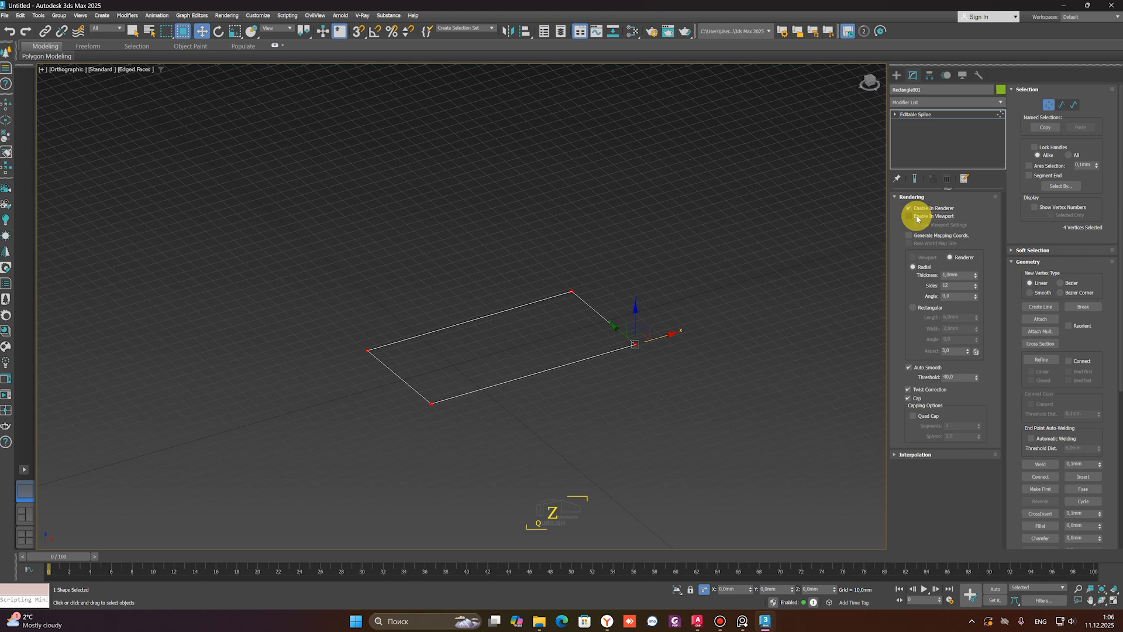
click(916, 217)
scroll(550, 263, up, 3)
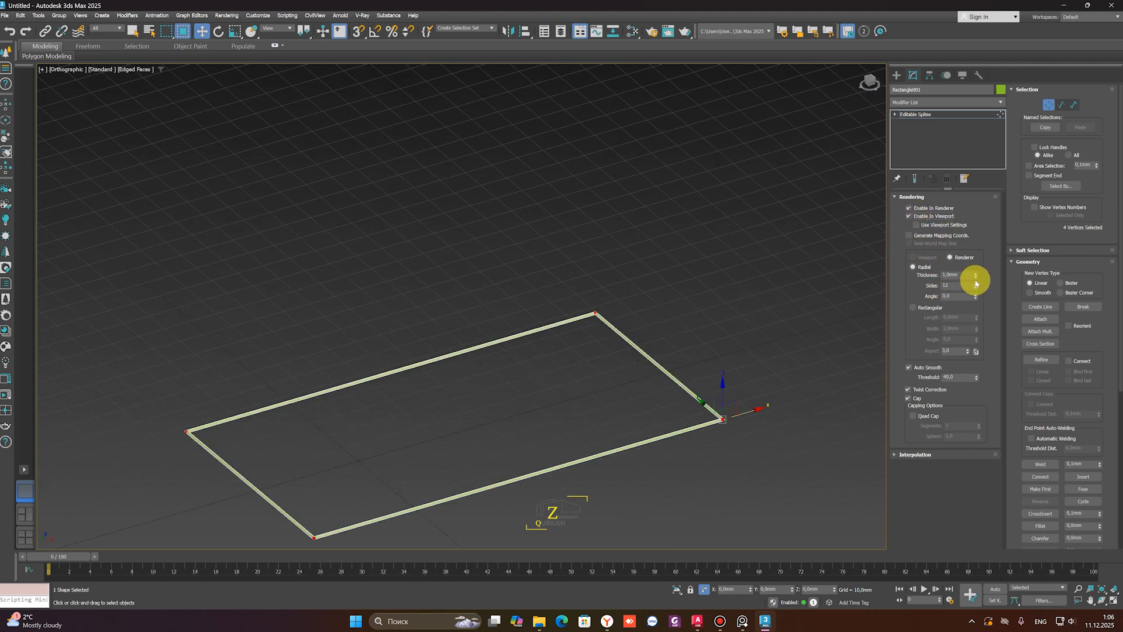
scroll(602, 304, up, 4)
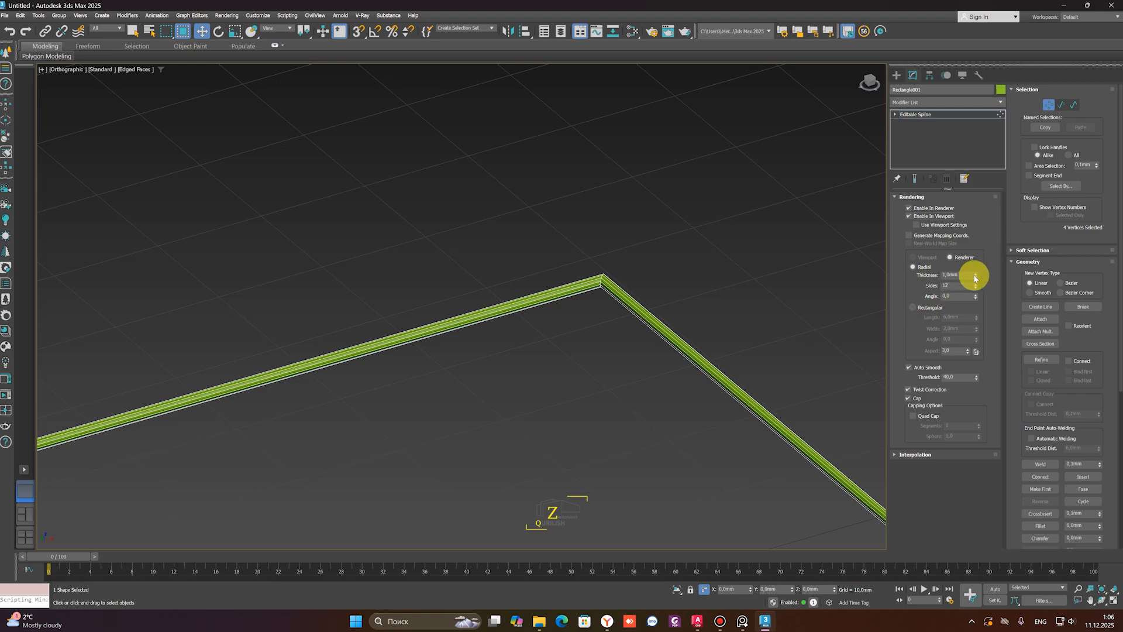
drag(974, 278, 910, 311)
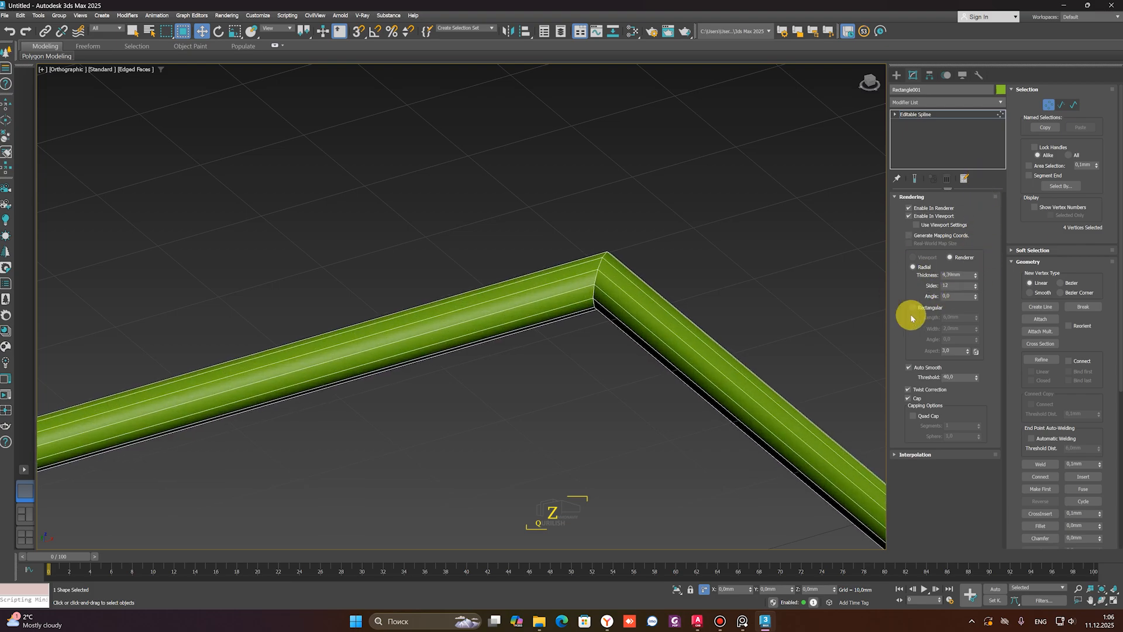
mouse_move(979, 280)
mouse_down()
mouse_move(977, 233)
mouse_move(965, 296)
mouse_move(976, 285)
mouse_up()
Set the radial profile's sides to 18 and its angle to about 57 degrees
click(976, 283)
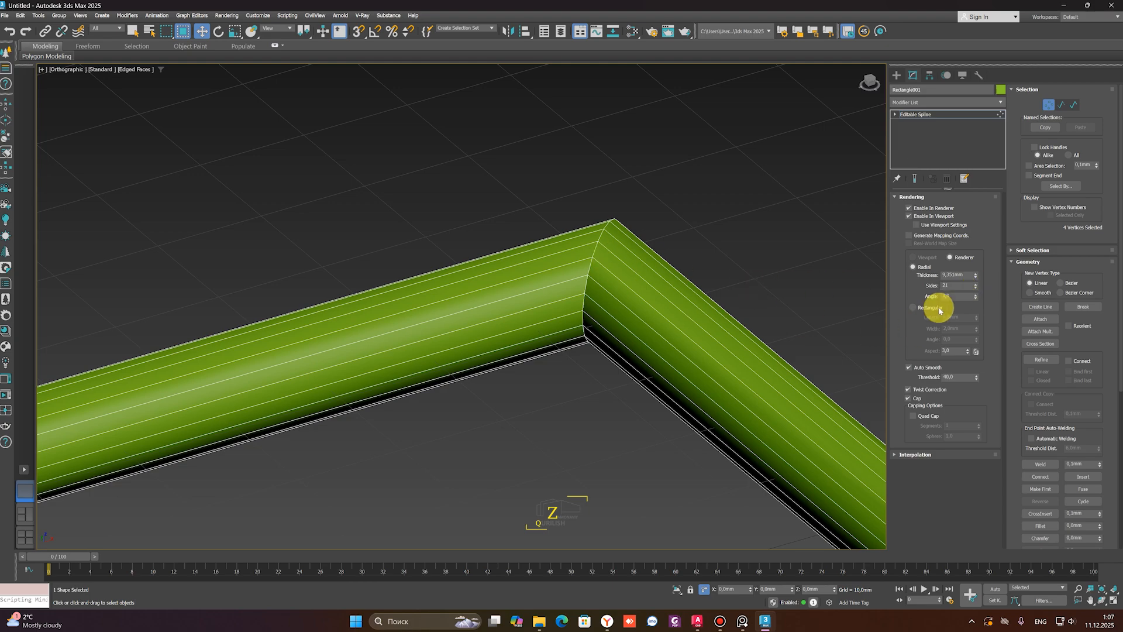
click(976, 286)
click(976, 287)
click(975, 287)
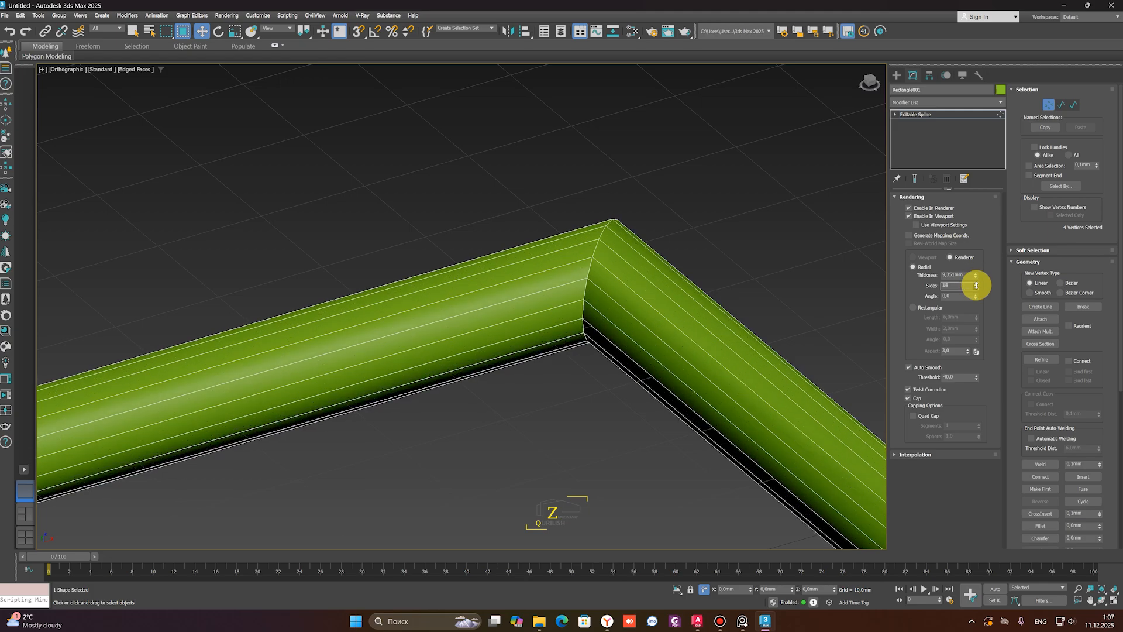
drag(975, 297, 366, 404)
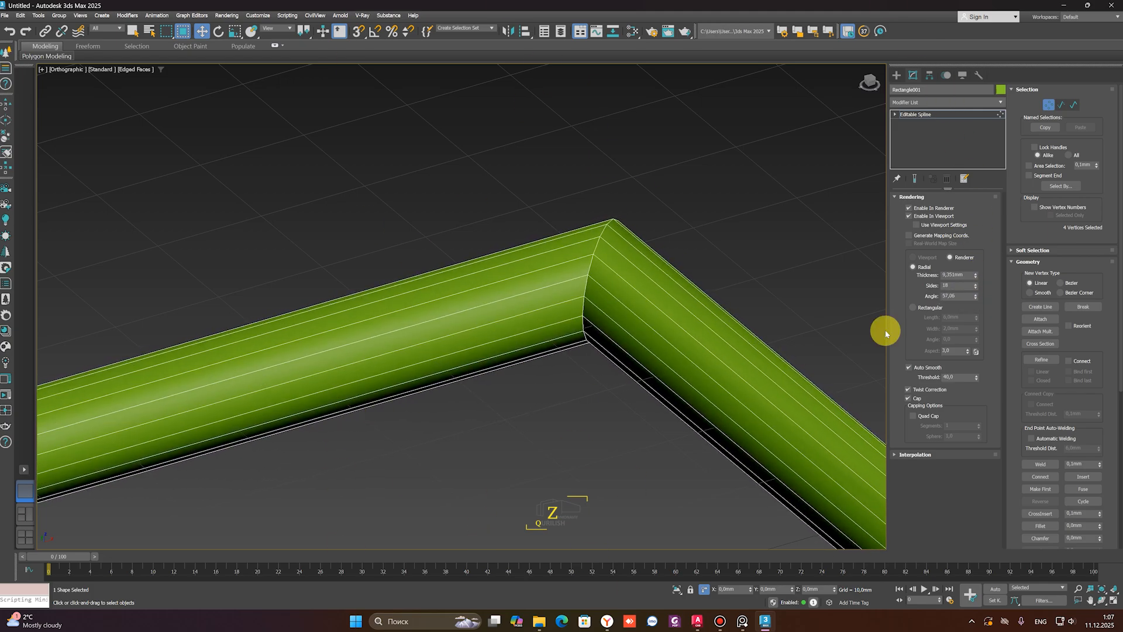
Switch the spline to a Rectangular profile with a length of 9 mm and a width of about 10.38 mm
click(921, 307)
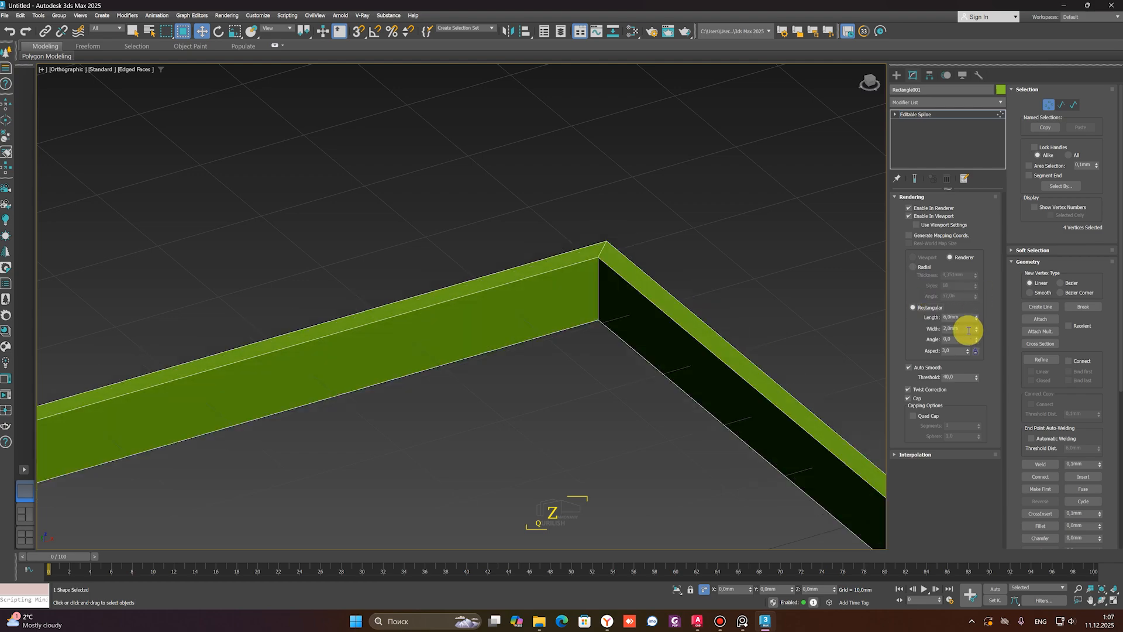
drag(976, 319, 1022, 55)
right_click(1022, 55)
click(966, 350)
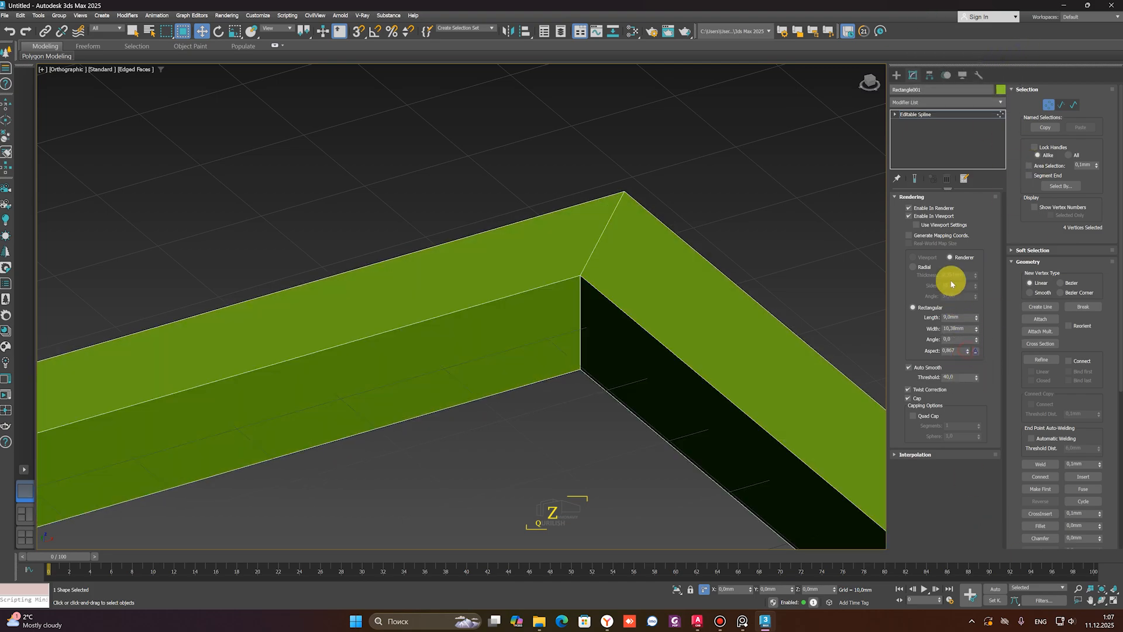
Try other values for the rectangular profile's aspect ratio and Auto Smooth threshold
drag(967, 350, 924, 257)
right_click(925, 258)
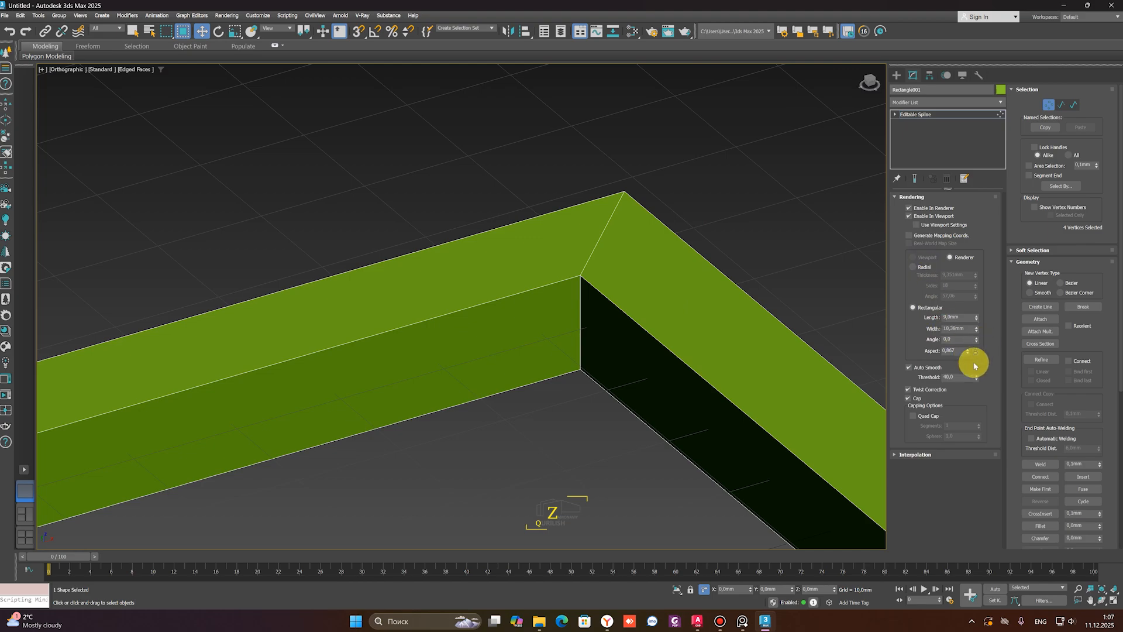
mouse_move(978, 379)
mouse_down()
mouse_move(977, 396)
mouse_move(977, 342)
mouse_up()
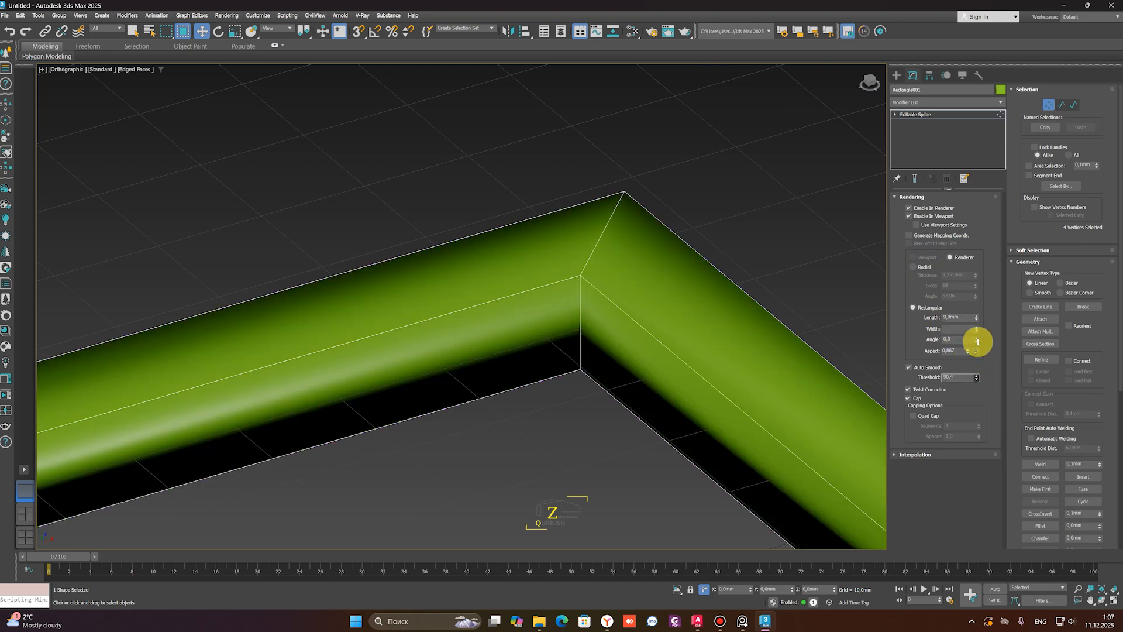
right_click(978, 343)
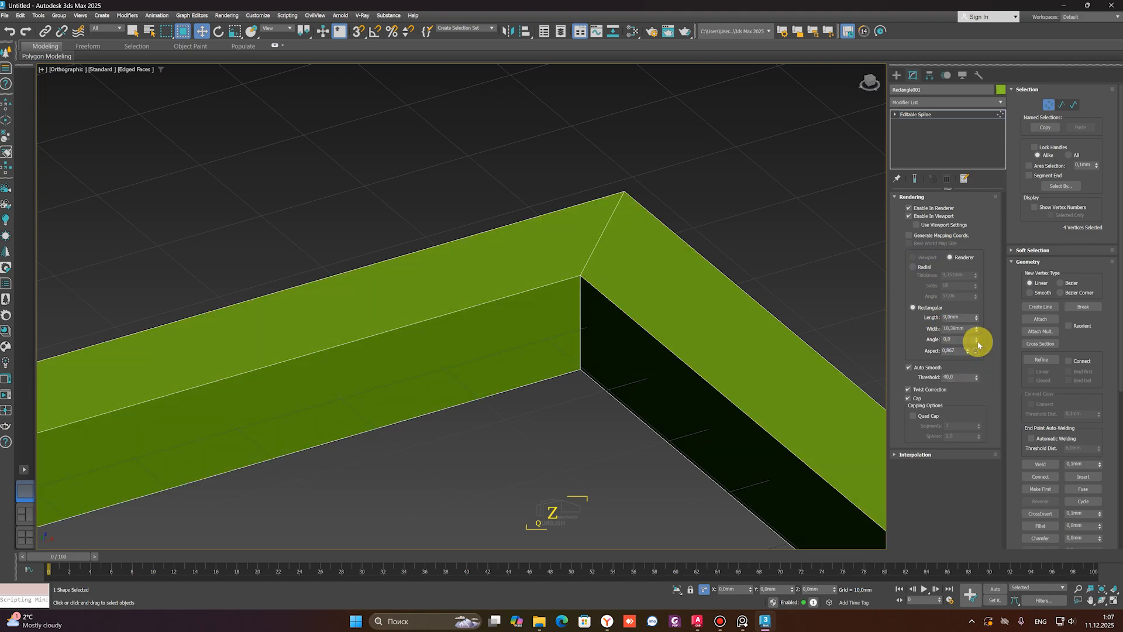
Expand the spline's interpolation settings and toggle the Optimize option off and back on
click(910, 455)
scroll(606, 342, down, 8)
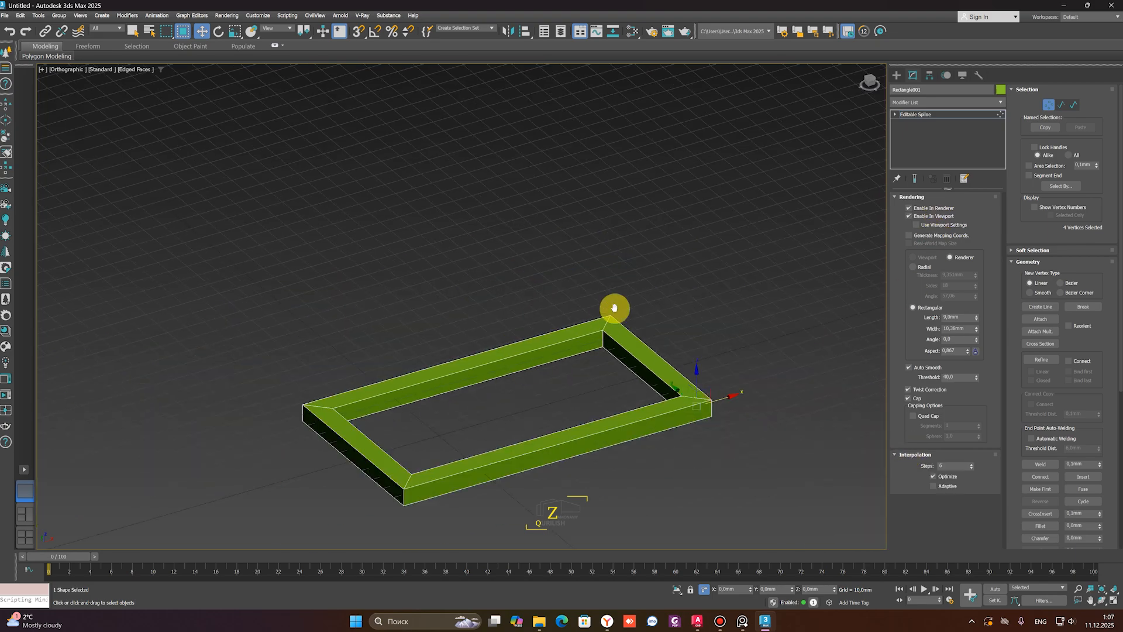
middle_drag(614, 310, 674, 241)
scroll(694, 329, up, 3)
middle_drag(749, 356, 709, 362)
scroll(811, 404, down, 3)
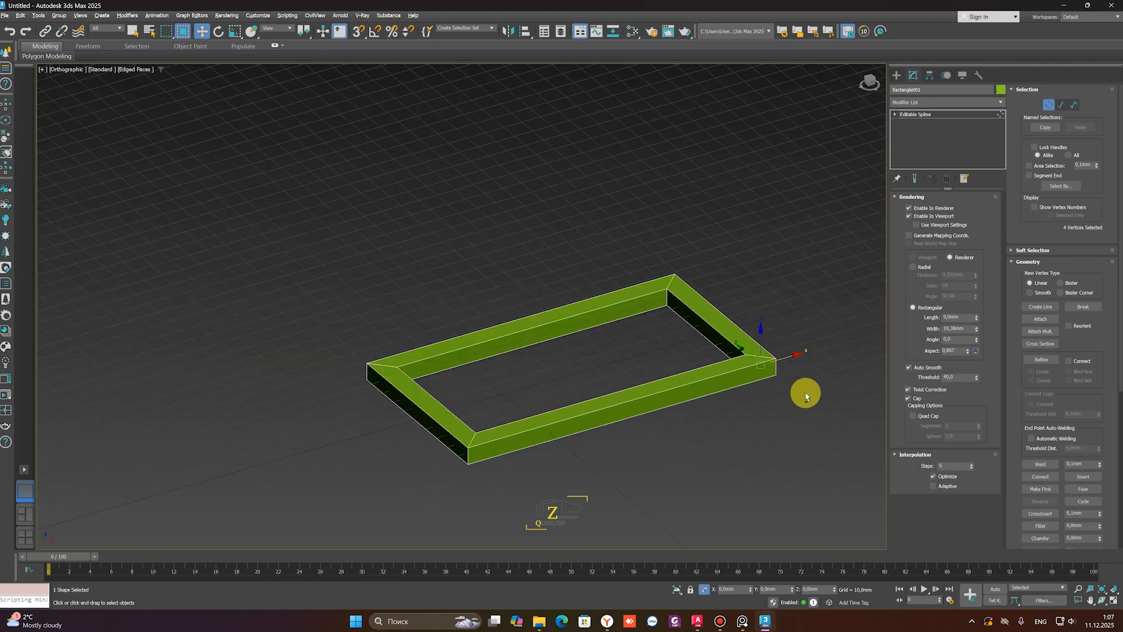
alt+middle_drag(805, 396, 827, 419)
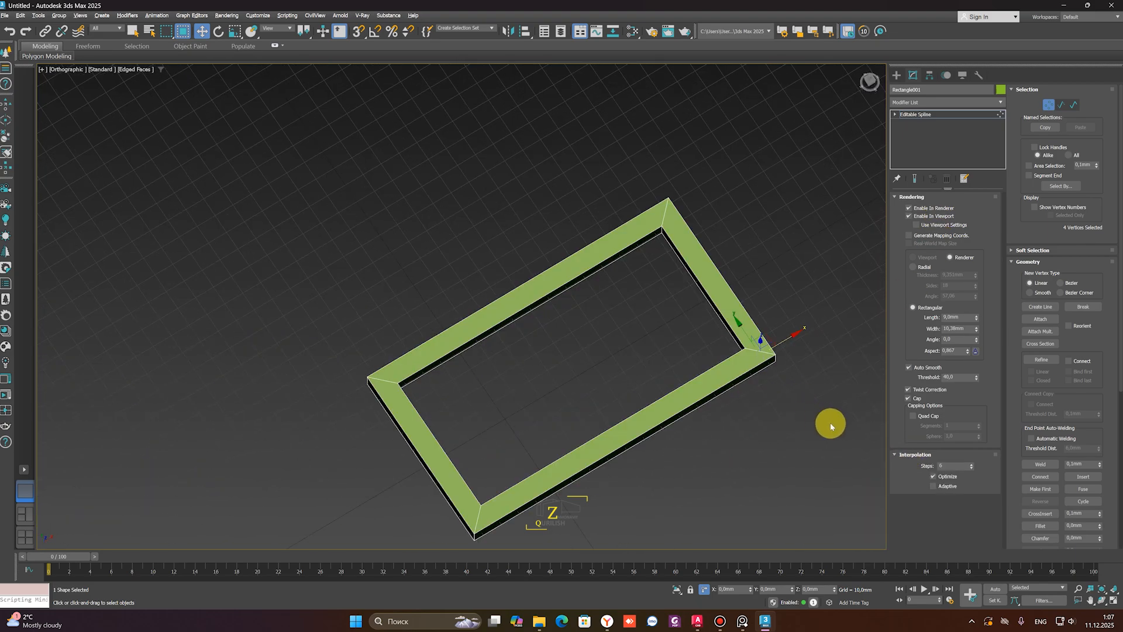
click(949, 479)
click(948, 479)
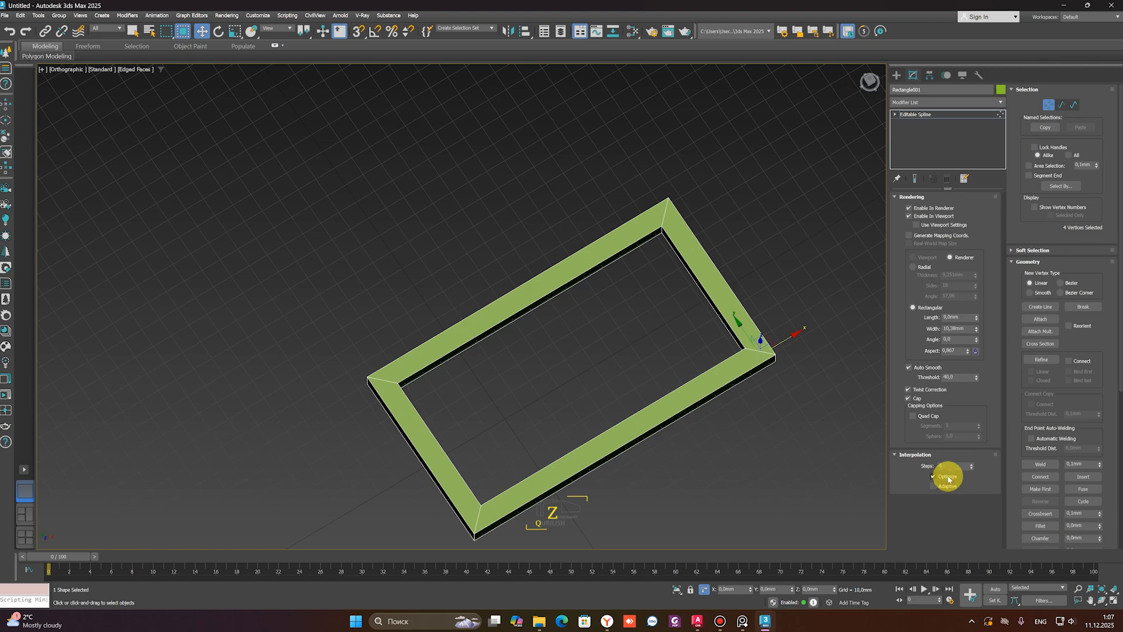
Draw a second rectangle about 177 mm by 378 mm on the grid beside the green frame
alt+middle_drag(790, 420, 857, 323)
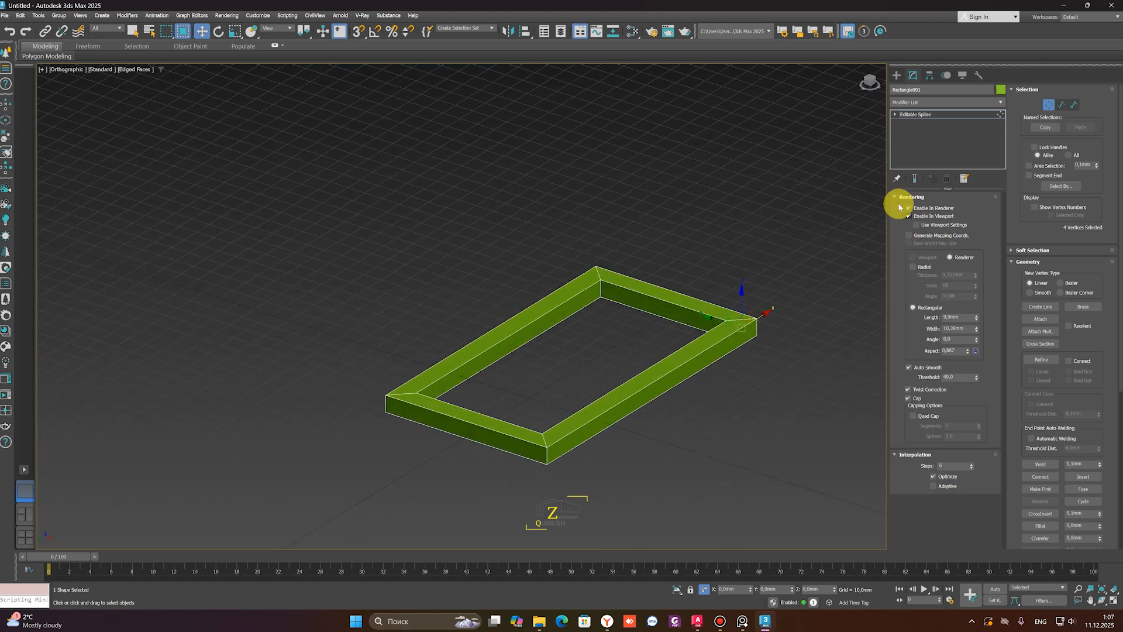
scroll(739, 288, down, 5)
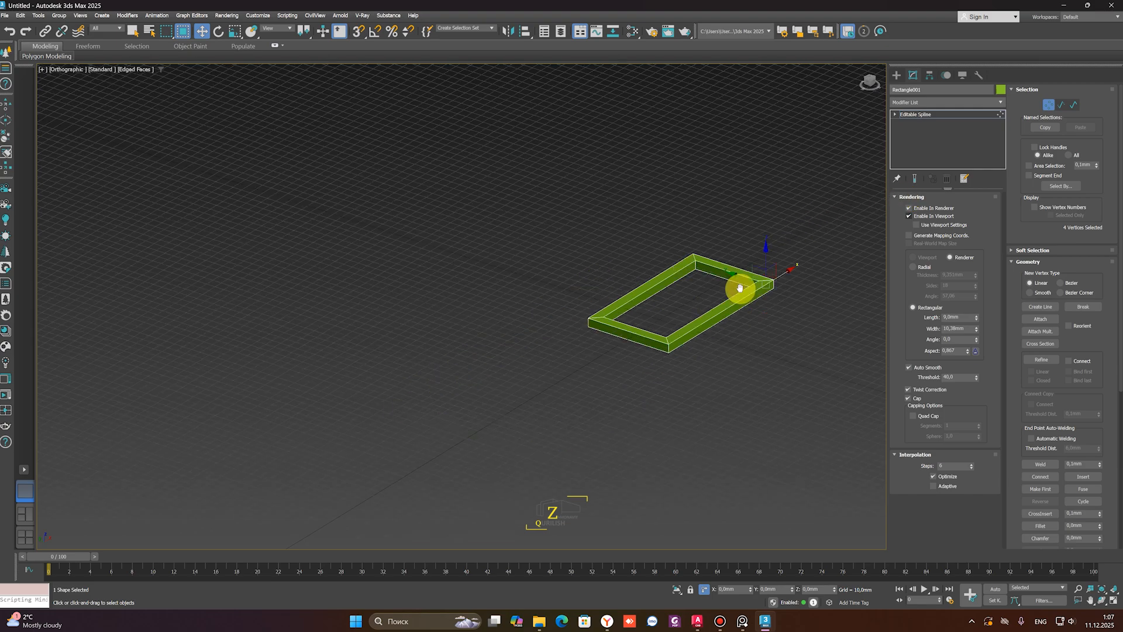
right_click(689, 301)
mouse_move(797, 266)
mouse_down()
mouse_move(712, 396)
mouse_move(738, 402)
mouse_up()
click(912, 75)
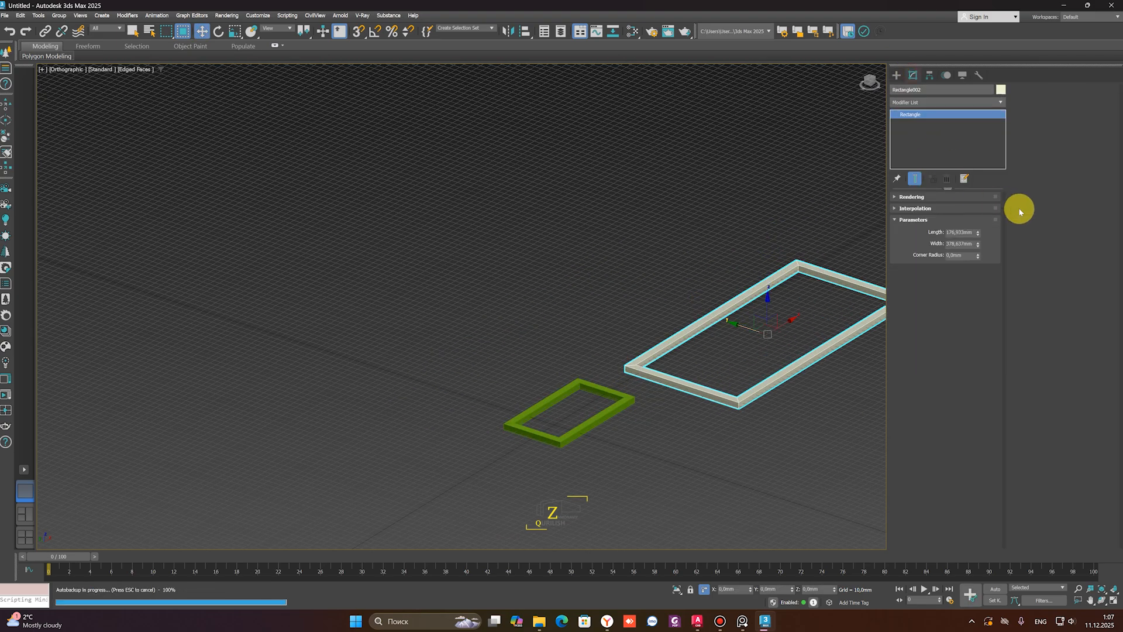
Turn off Enable In Renderer and Enable In Viewport for the new rectangle so only its outline is drawn
click(915, 209)
click(910, 197)
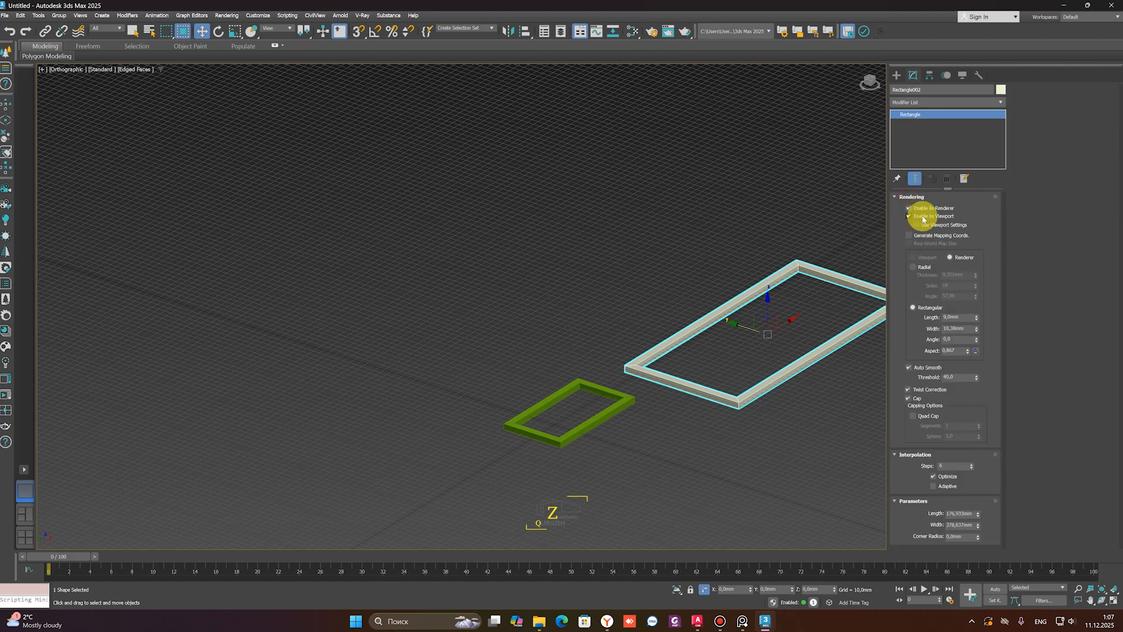
click(909, 216)
scroll(685, 349, down, 3)
right_click(910, 114)
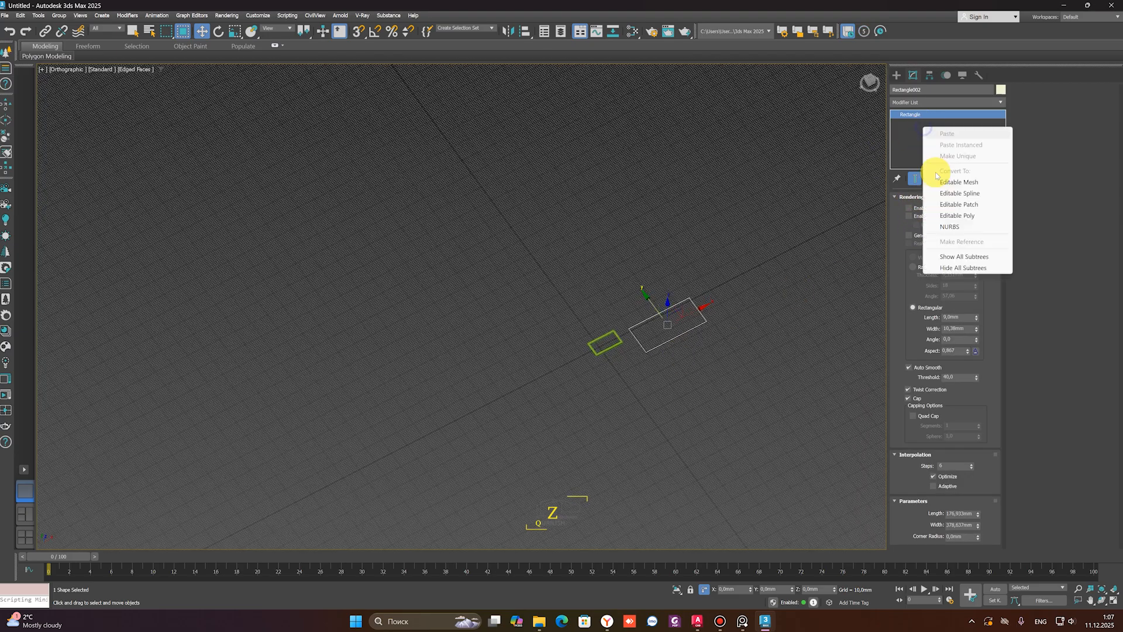
click(959, 212)
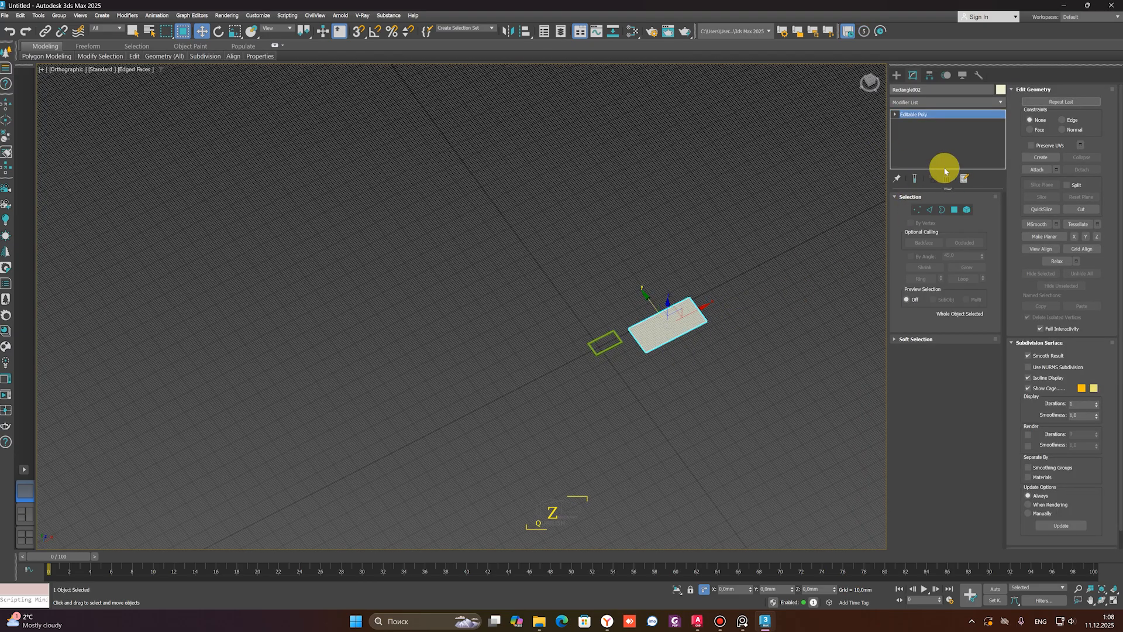
key(ctrl+z)
Convert the new rectangle to an Editable Spline and set all four of its vertices to the Corner type
right_click(928, 129)
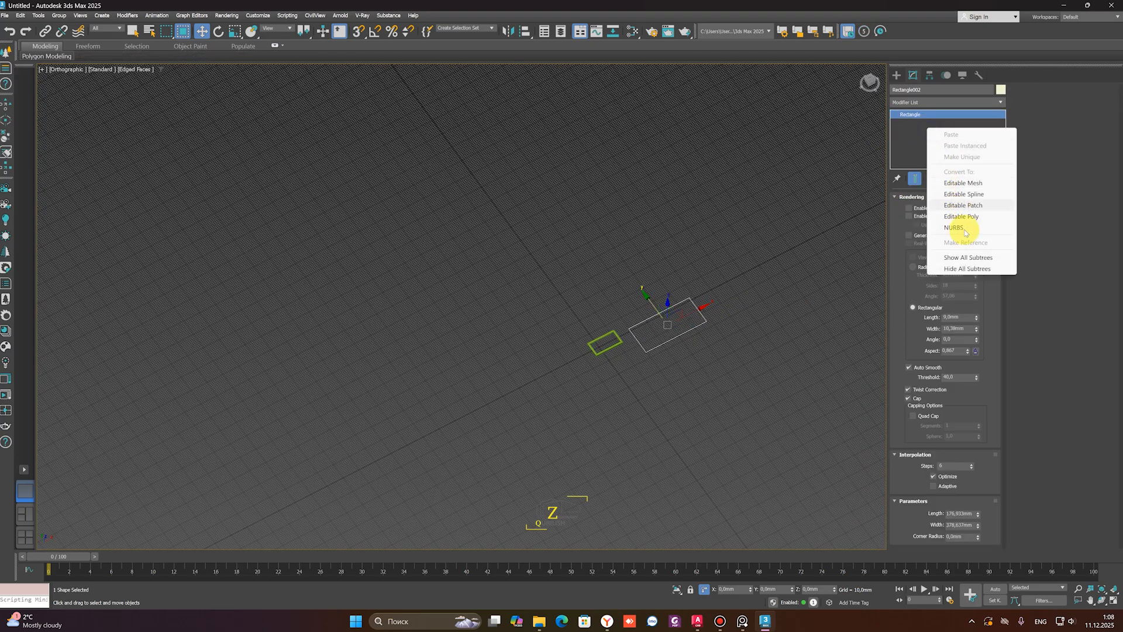
click(963, 193)
key(1)
drag(760, 293, 594, 396)
right_click(662, 327)
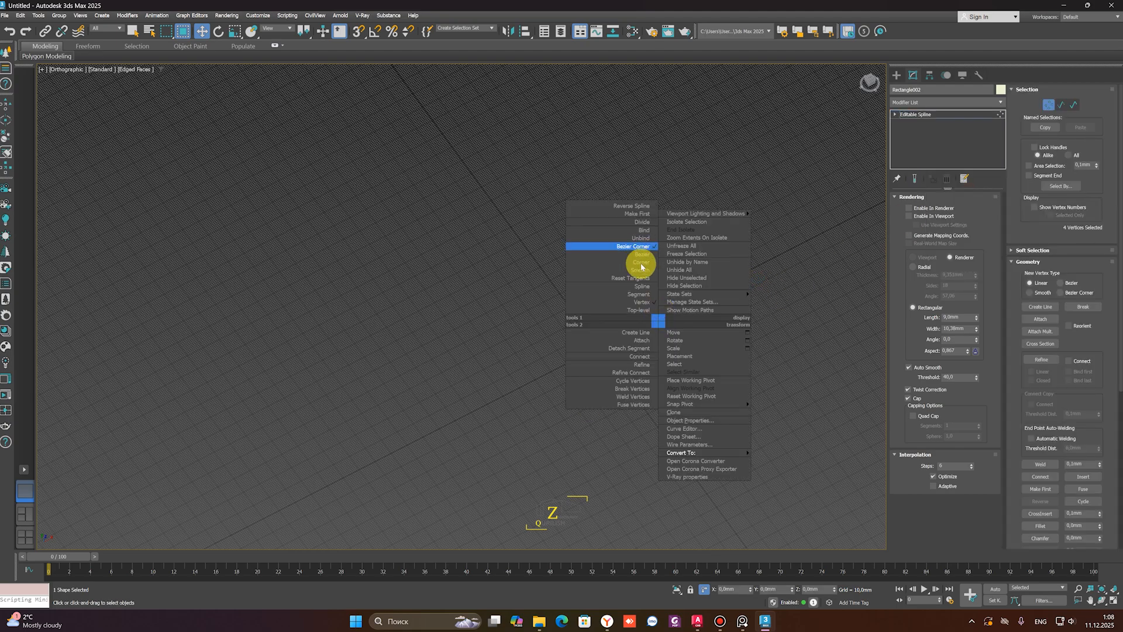
click(640, 251)
Fillet the rectangle's four vertices by about 88 mm to round off its short ends
scroll(710, 319, up, 2)
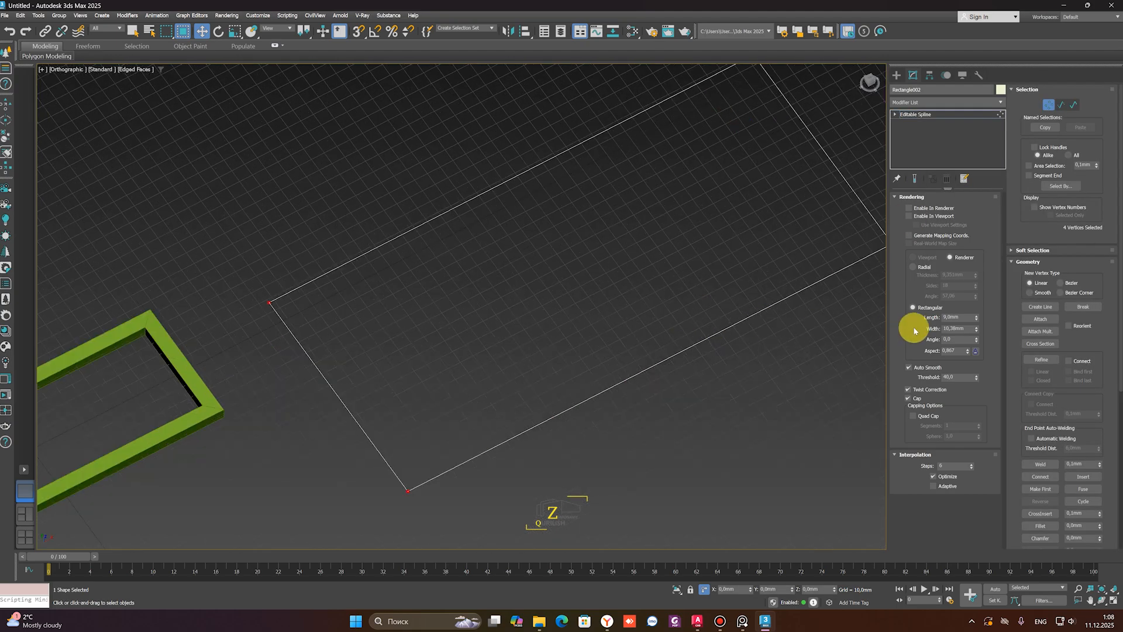
drag(1114, 458, 1103, 243)
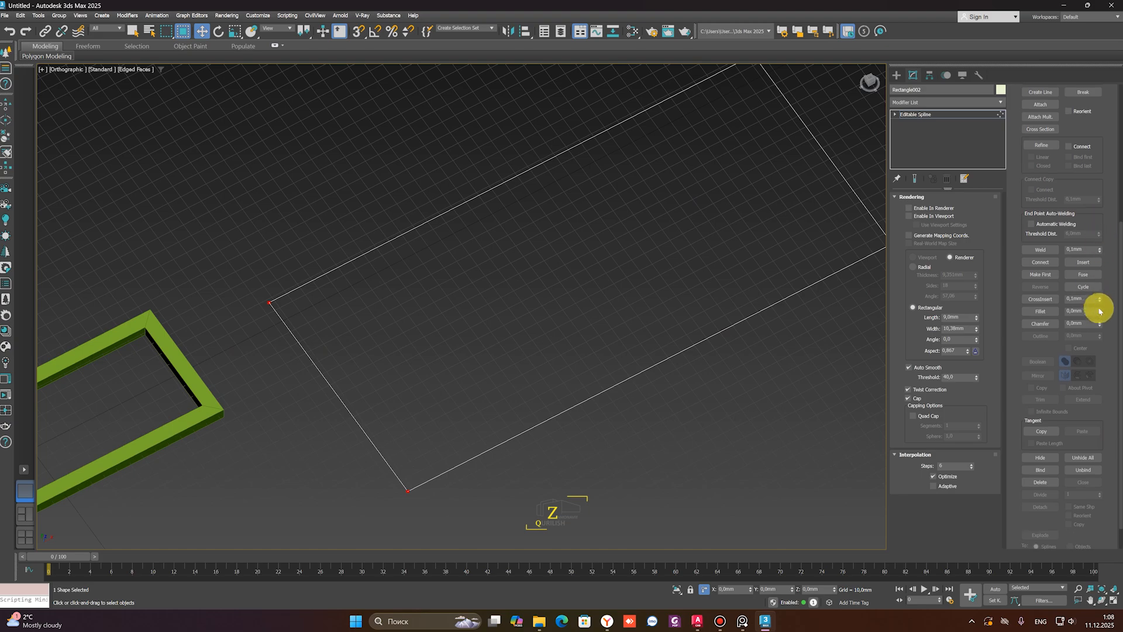
drag(1102, 317, 1082, 280)
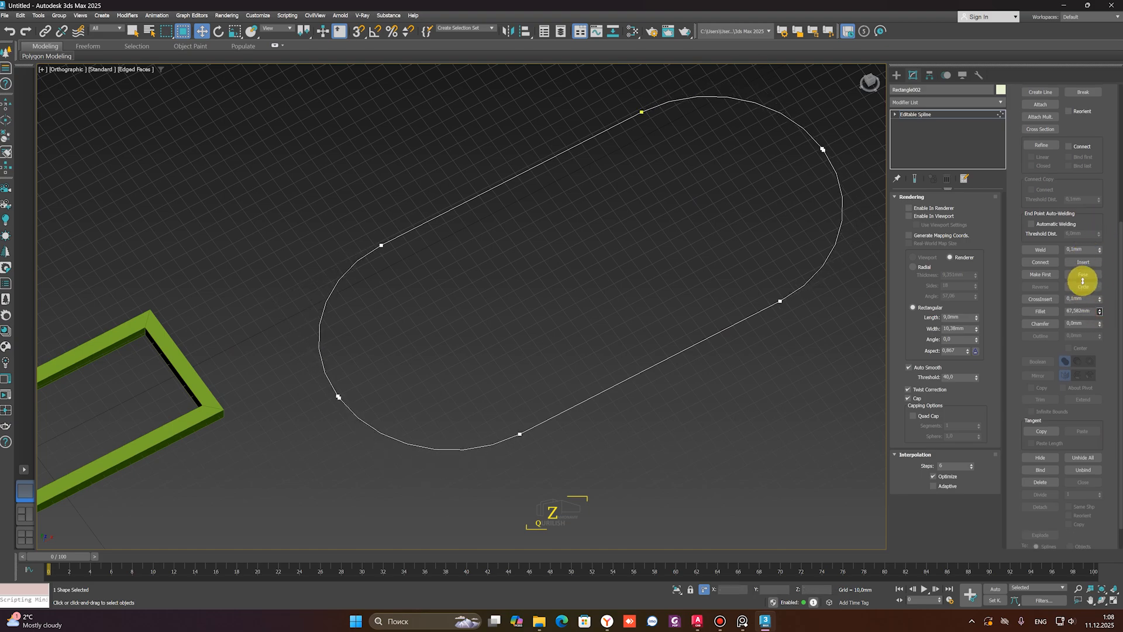
Compare the smoothness of the rounded outline at interpolation steps of 1, 4 and 7
click(912, 196)
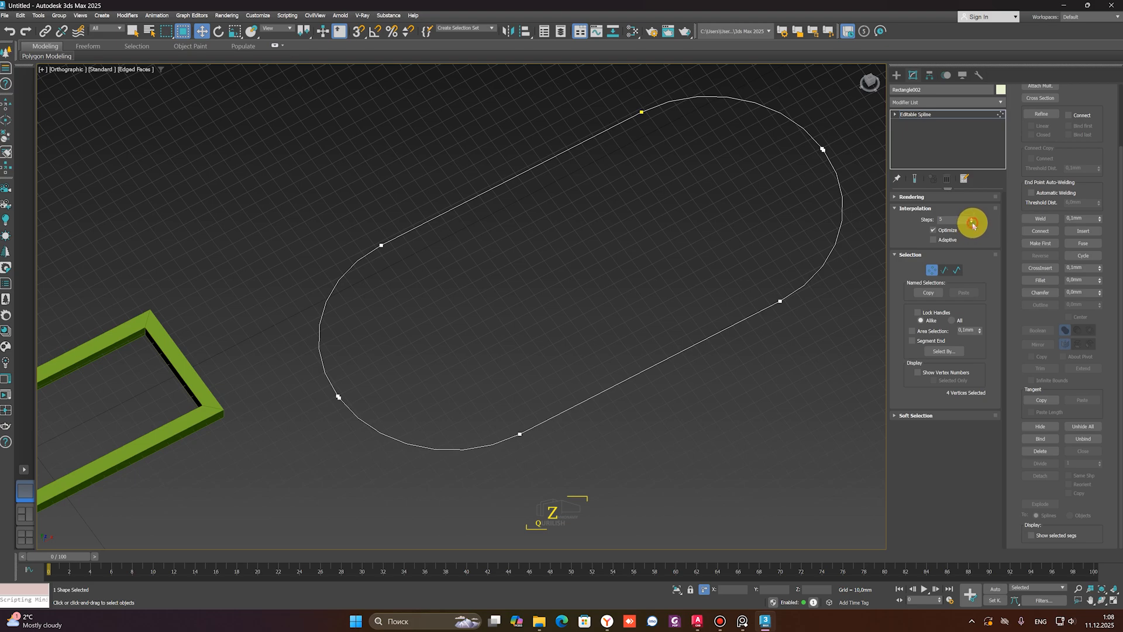
drag(972, 223, 972, 231)
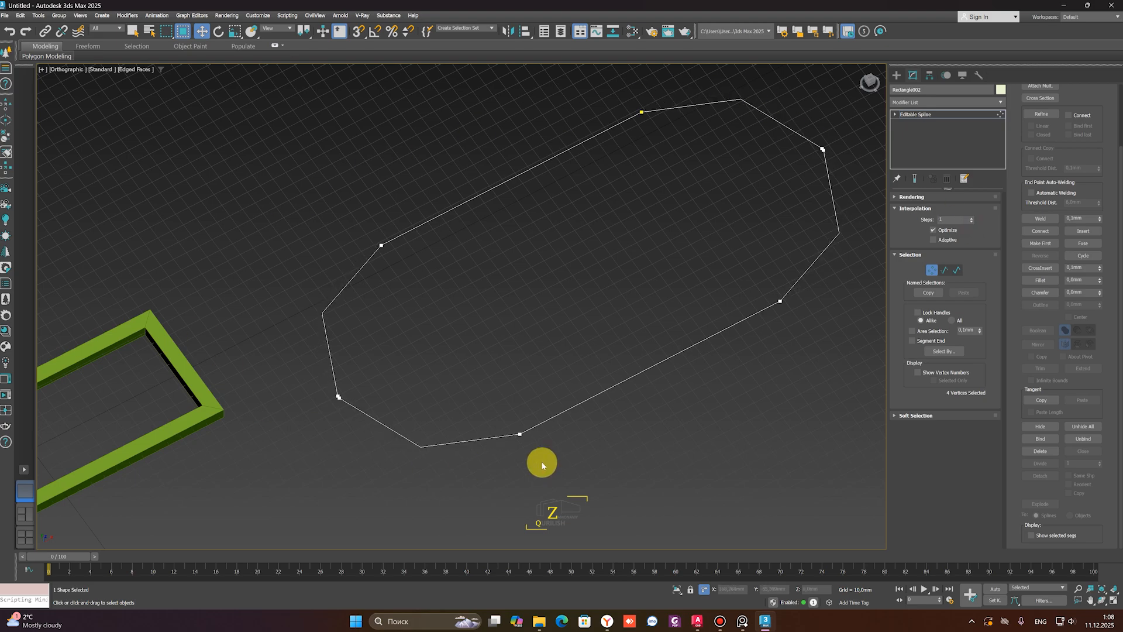
drag(972, 221, 971, 217)
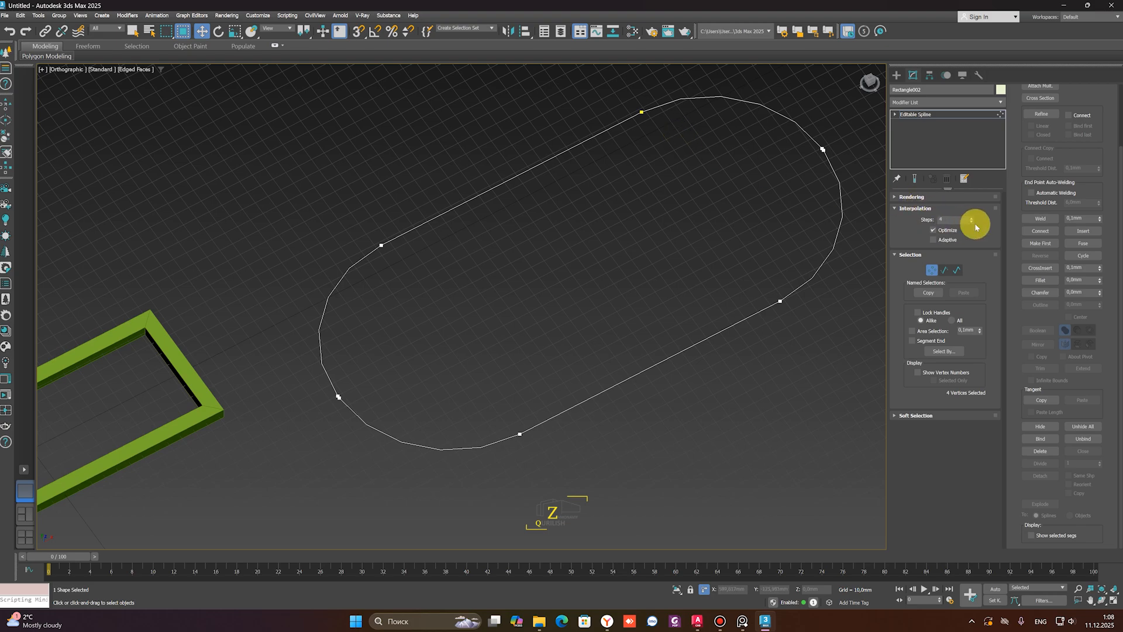
drag(972, 220, 972, 221)
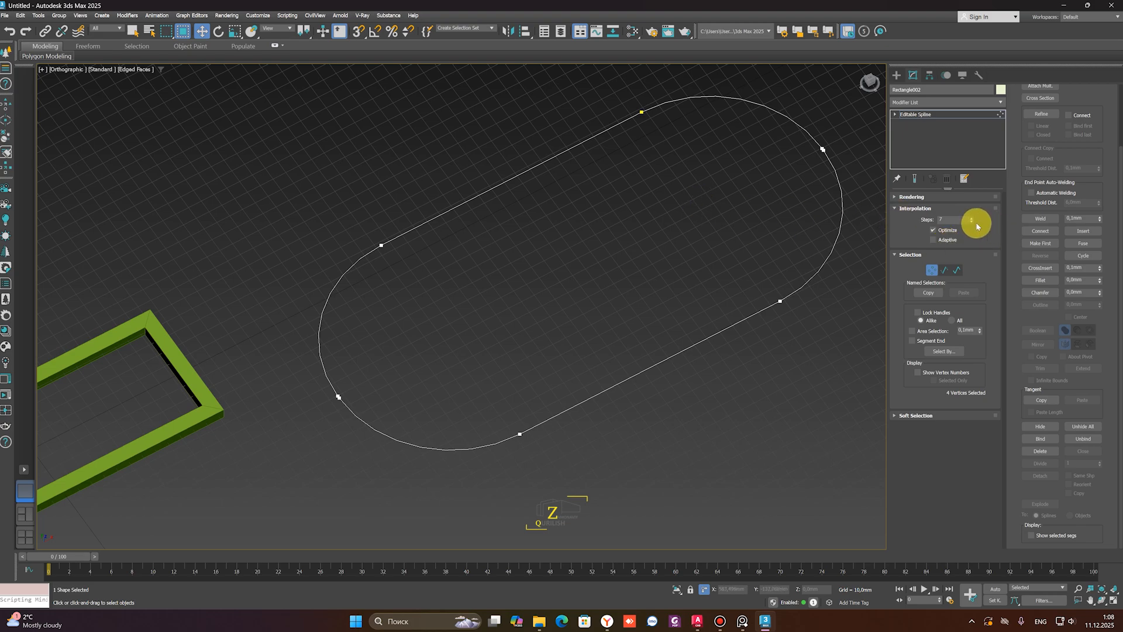
Try Adaptive interpolation on the rounded outline, and return it to Optimize with 7 steps
scroll(567, 226, down, 3)
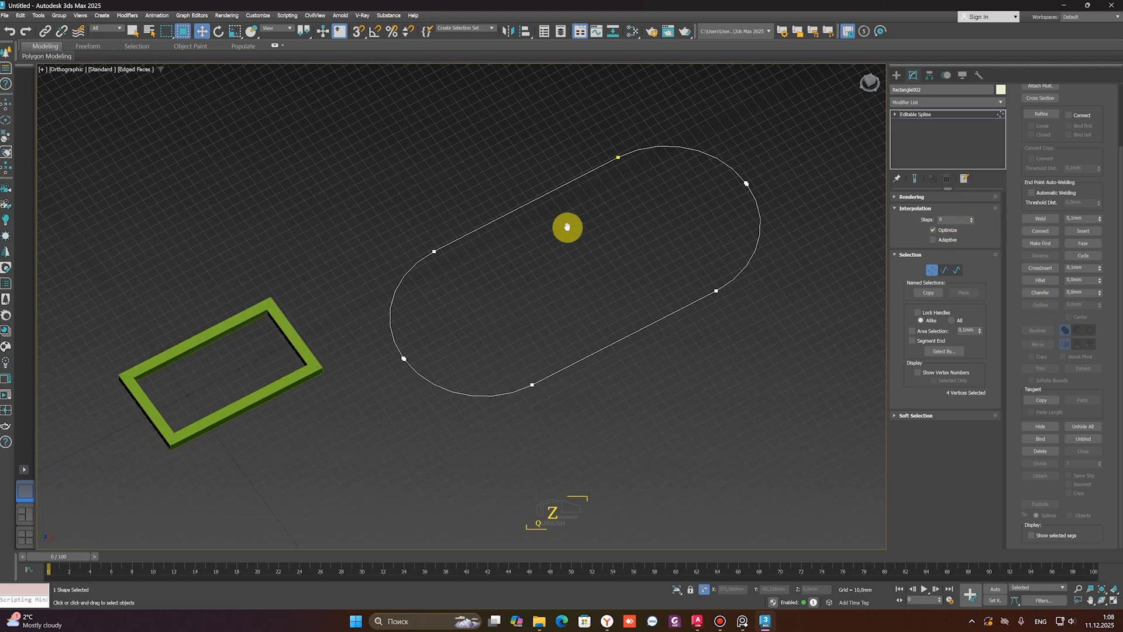
alt+middle_drag(491, 272, 633, 282)
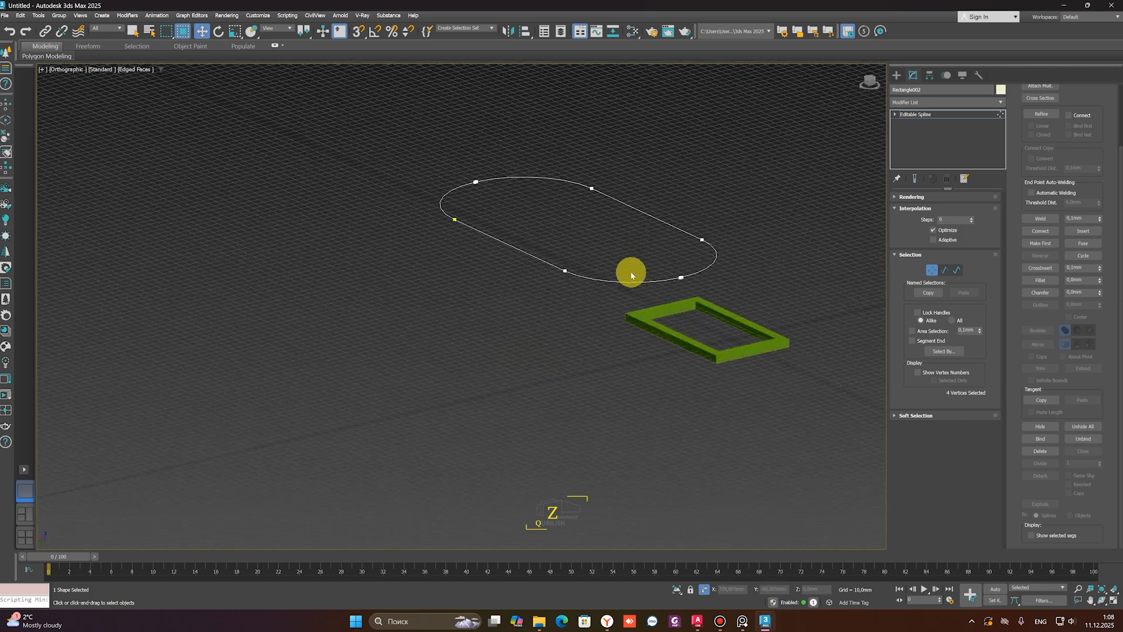
click(972, 217)
scroll(709, 253, up, 2)
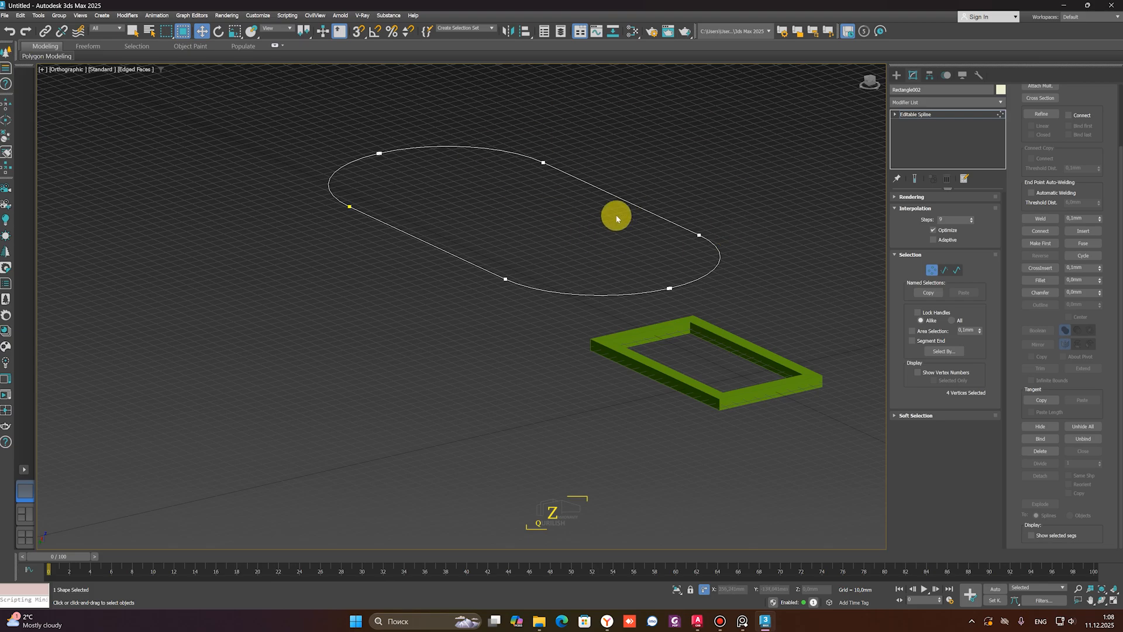
alt+middle_drag(639, 243, 579, 339)
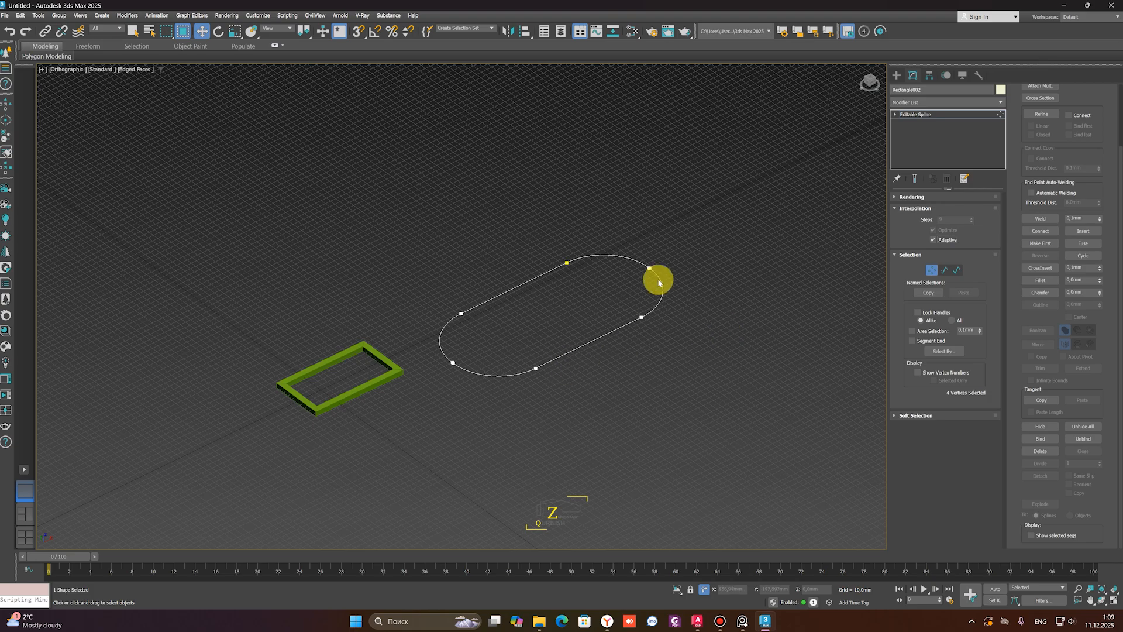
scroll(675, 292, up, 5)
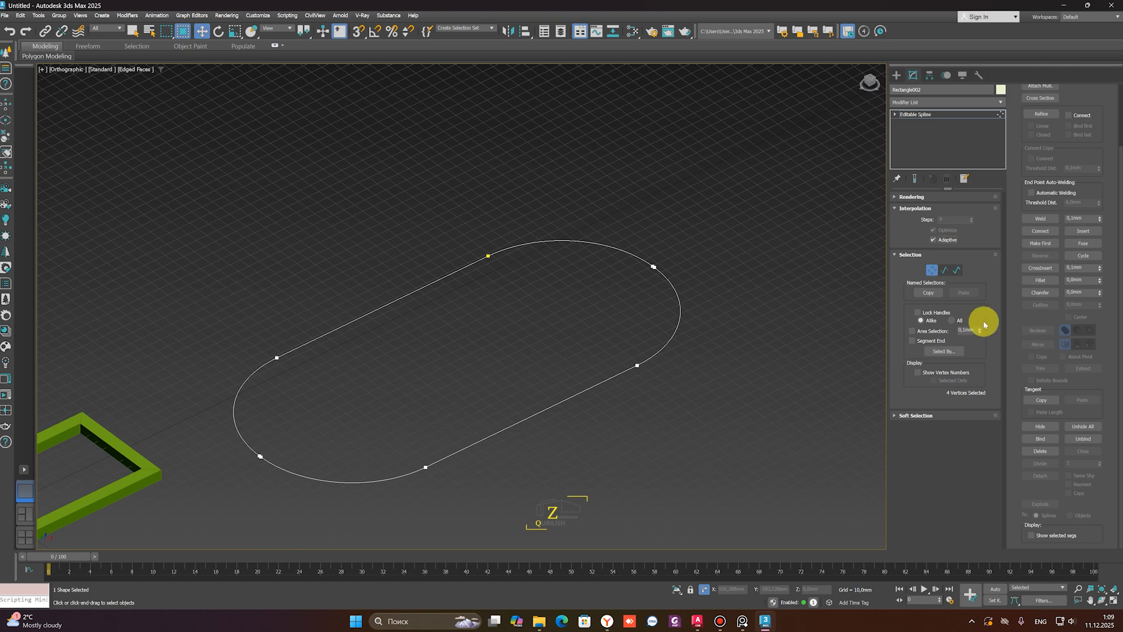
click(941, 240)
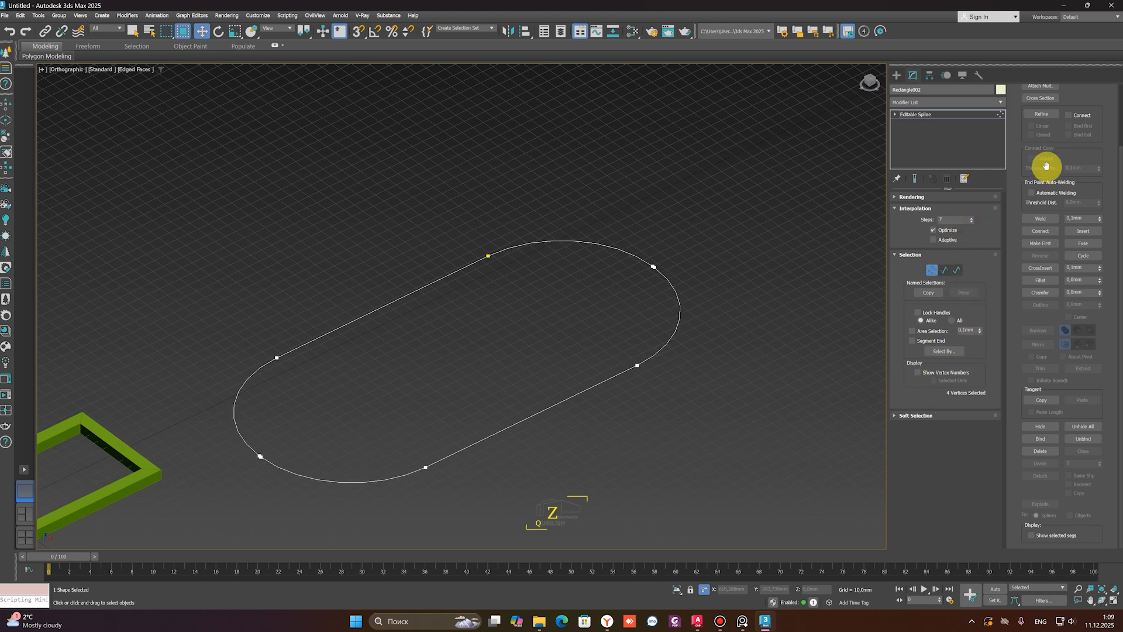
Create a closed, roughly square spline about 188 mm tall beside the rounded outline in the Top view, within the same shape
scroll(1082, 263, up, 3)
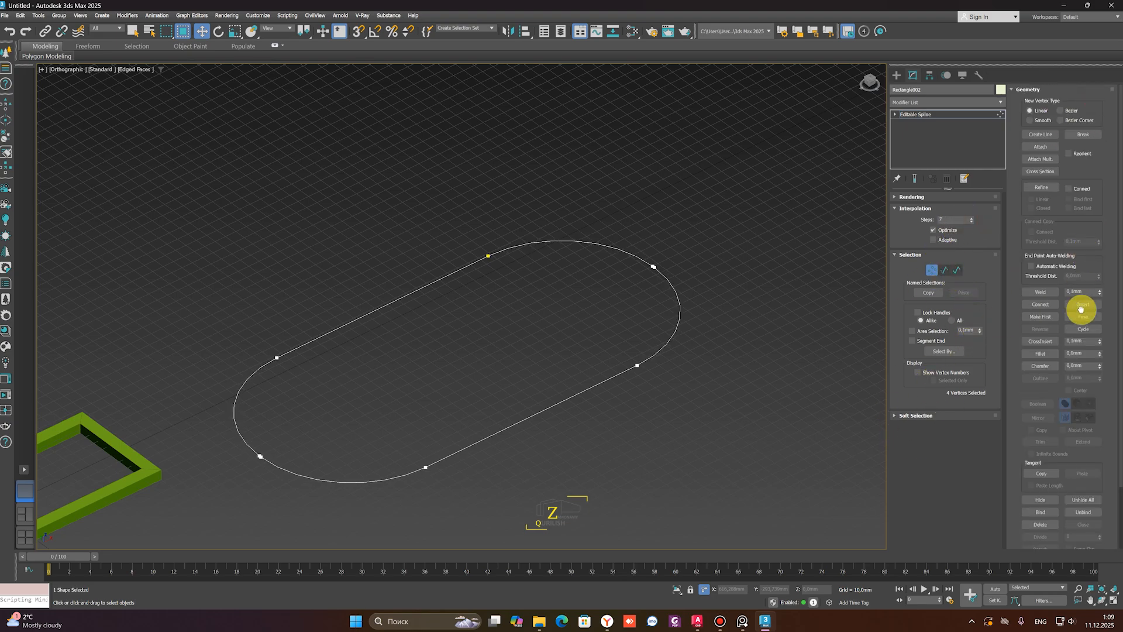
click(1040, 135)
key(t)
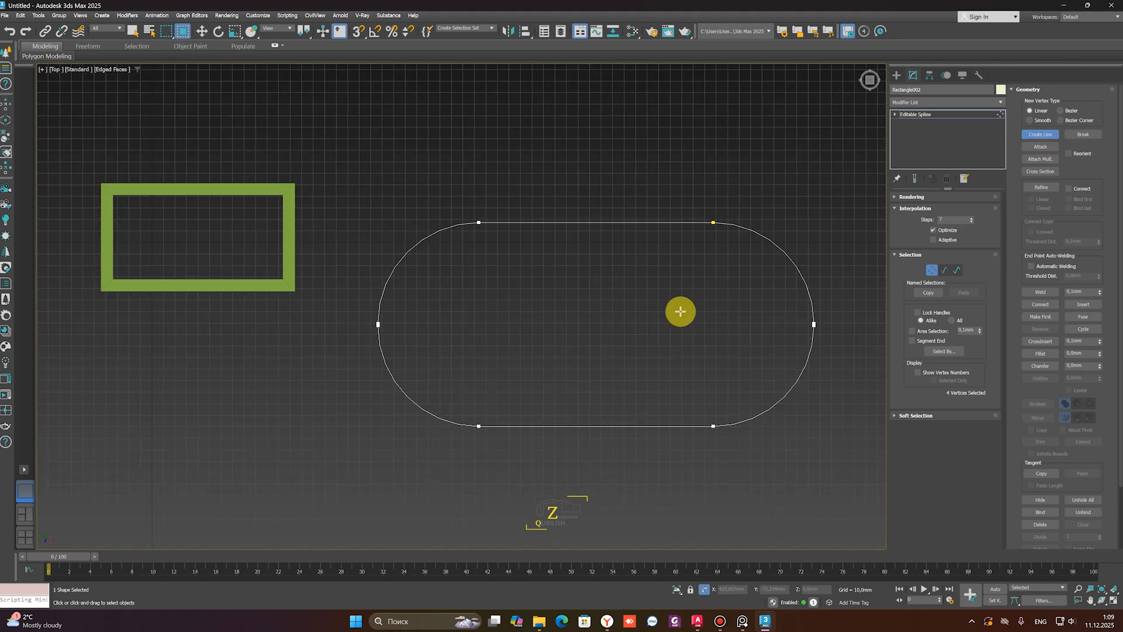
scroll(680, 311, down, 4)
click(656, 303)
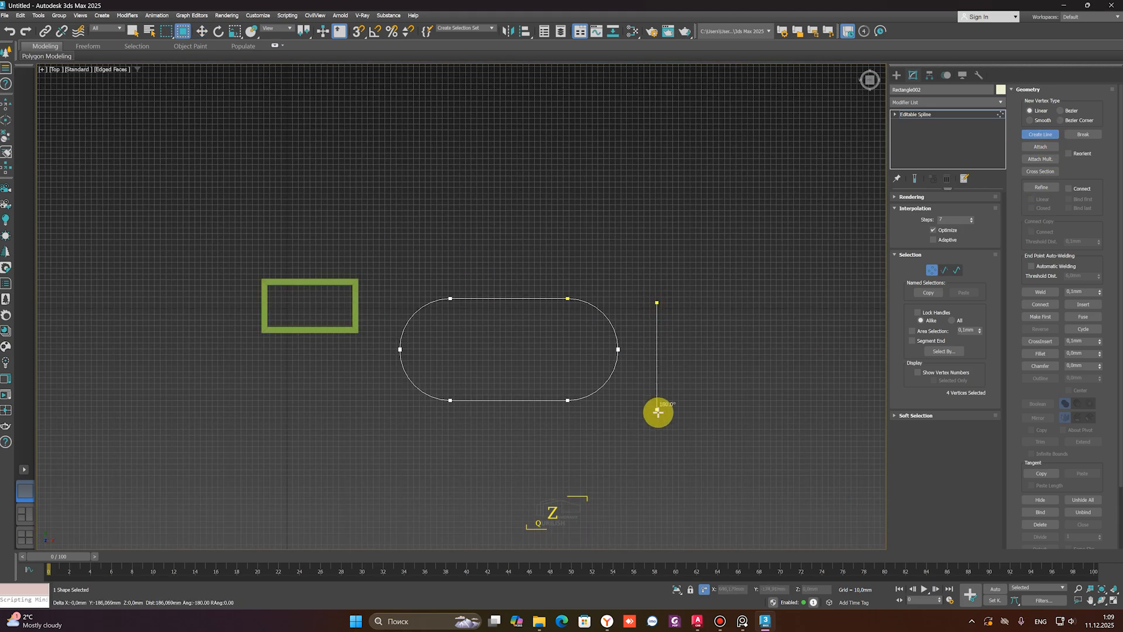
click(657, 413)
click(772, 412)
click(771, 298)
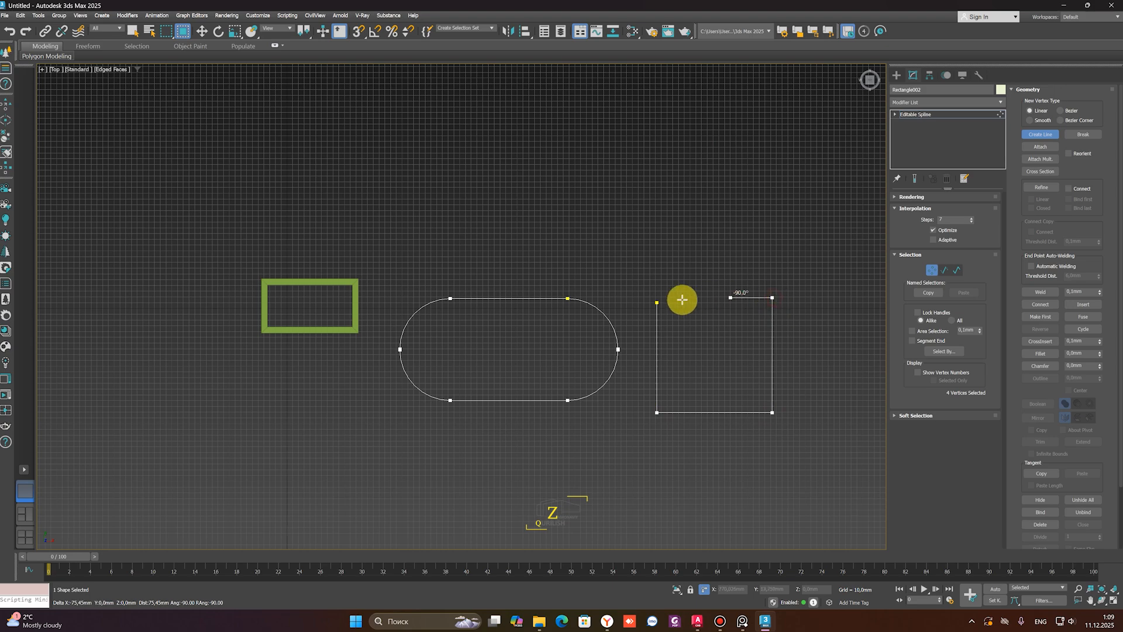
click(657, 302)
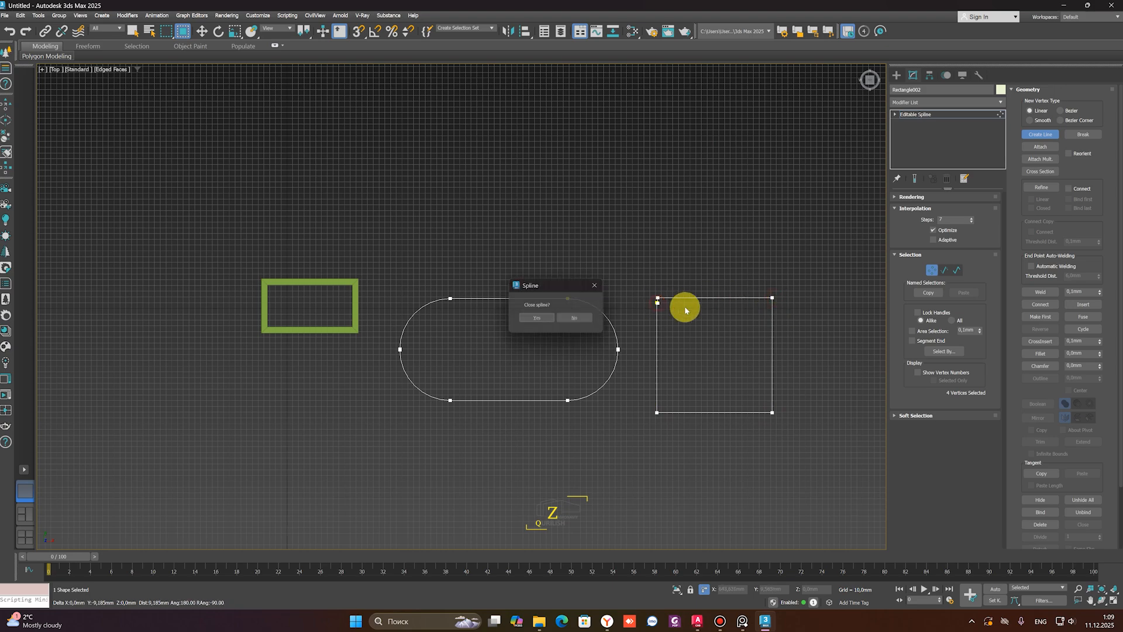
click(545, 318)
right_click(759, 276)
Break the square spline at its upper-right corner vertex
scroll(759, 276, down, 3)
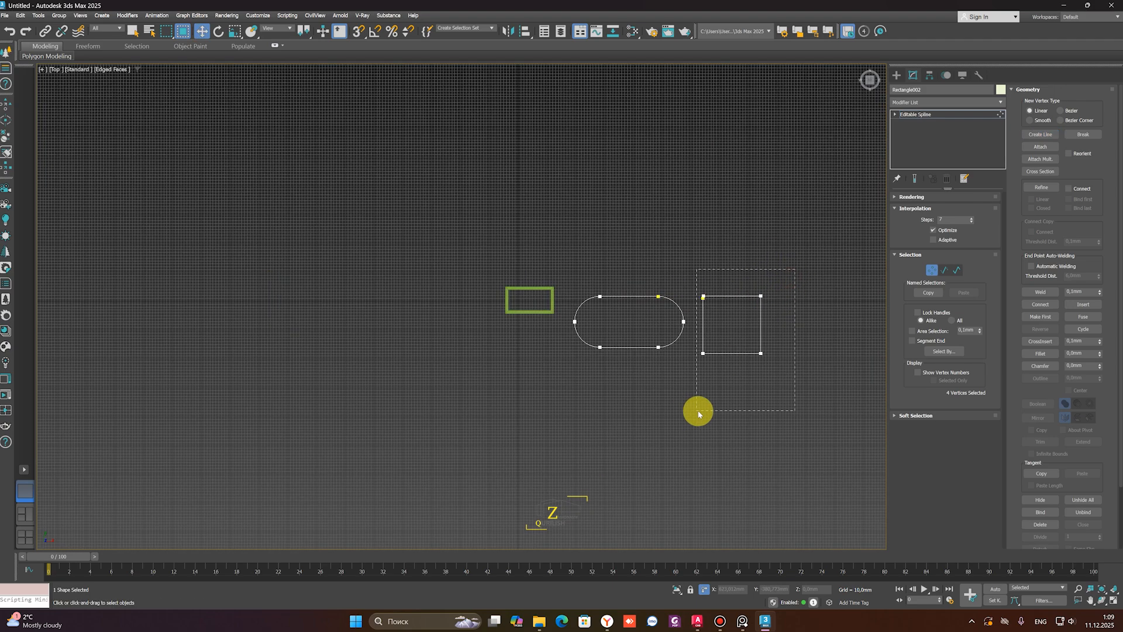
drag(698, 414, 697, 413)
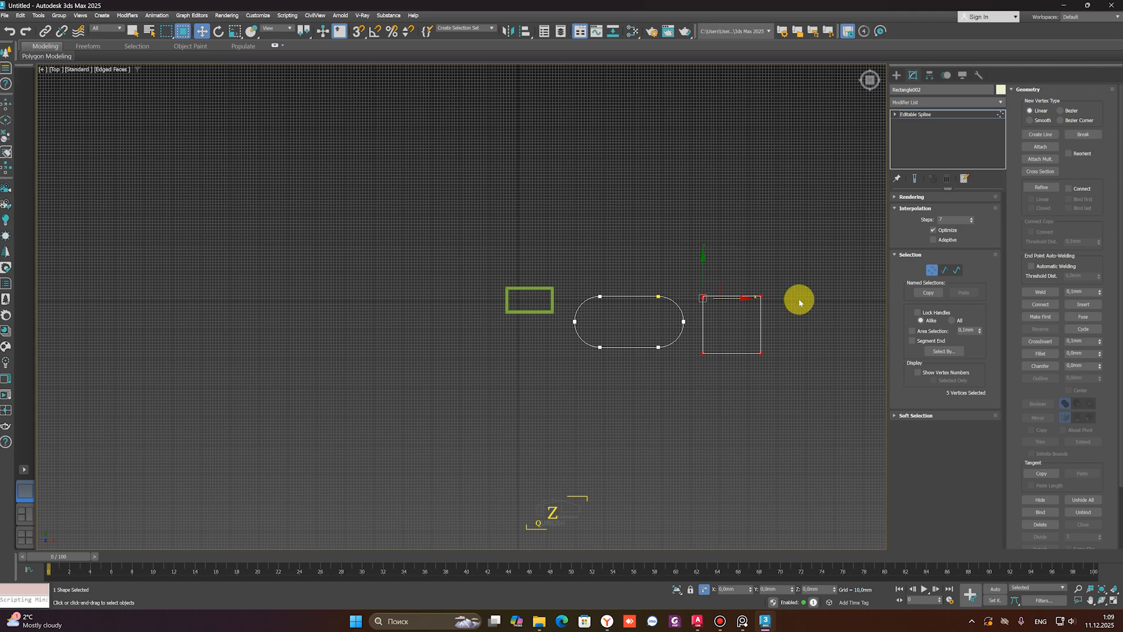
scroll(739, 316, up, 8)
middle_drag(749, 256, 410, 331)
drag(590, 221, 495, 314)
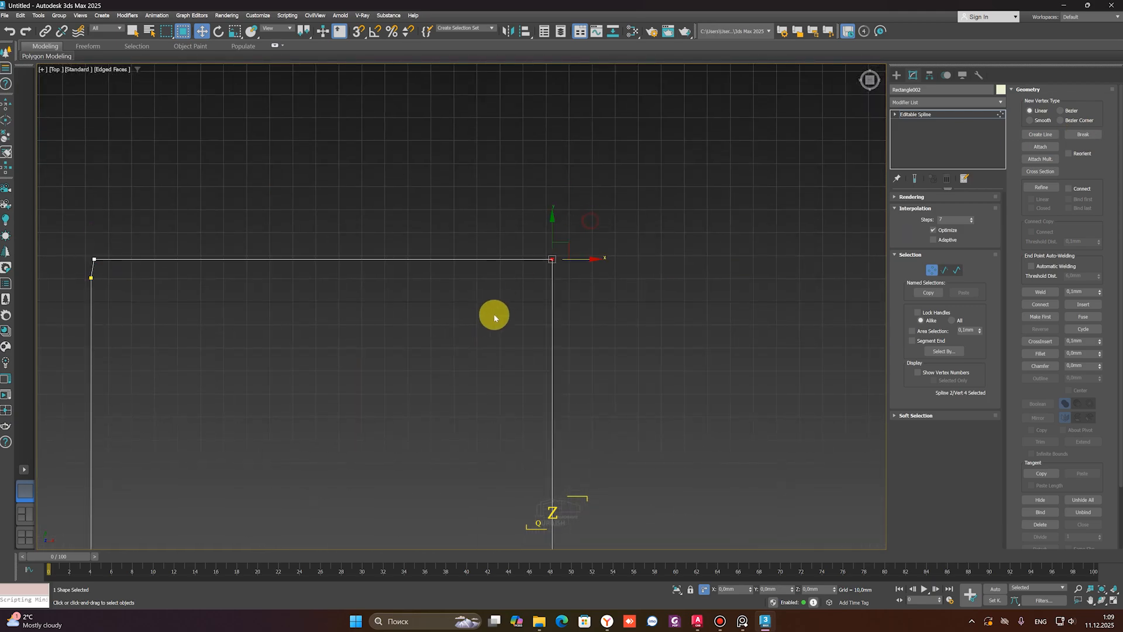
click(1084, 134)
Move the separated end vertex of the square's vertical side slightly away from the corner to open a gap
scroll(526, 275, up, 8)
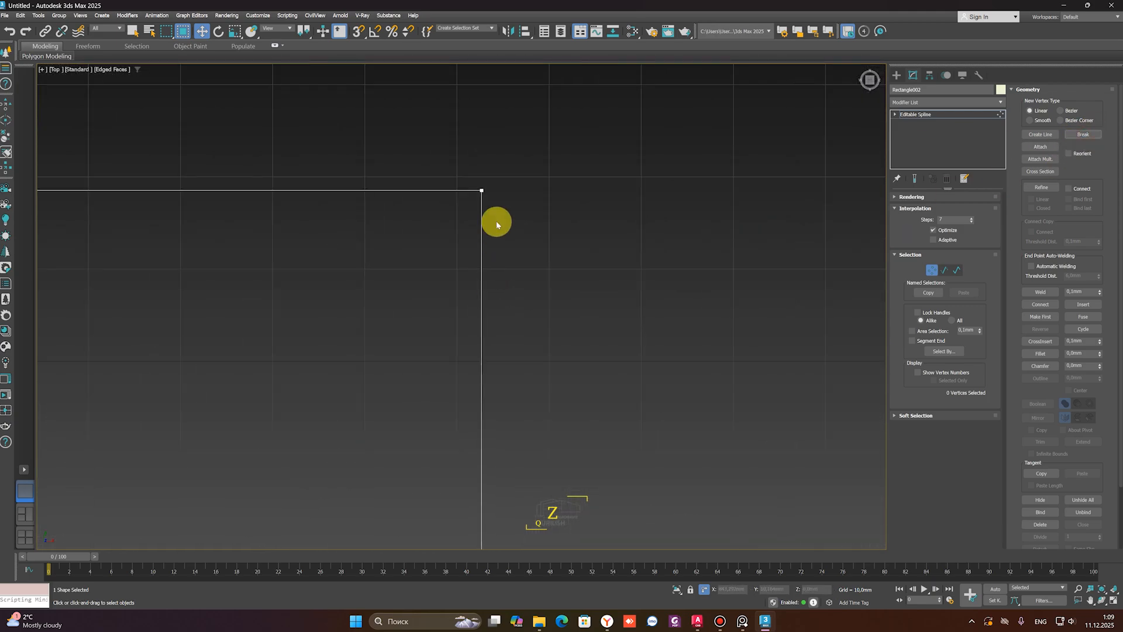
click(485, 186)
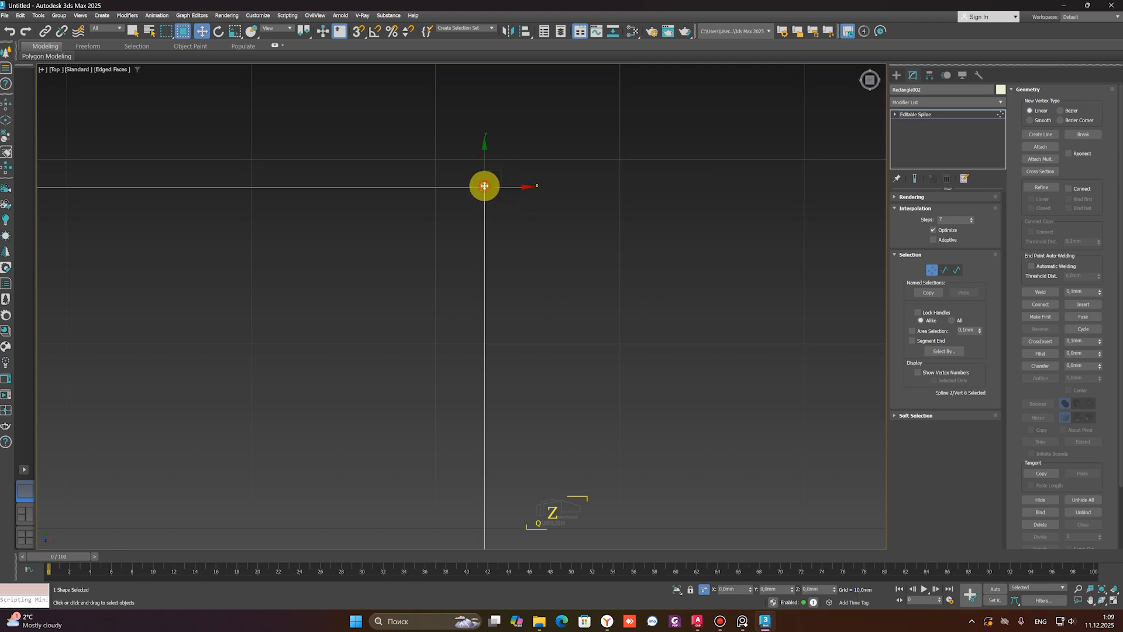
drag(520, 189, 508, 183)
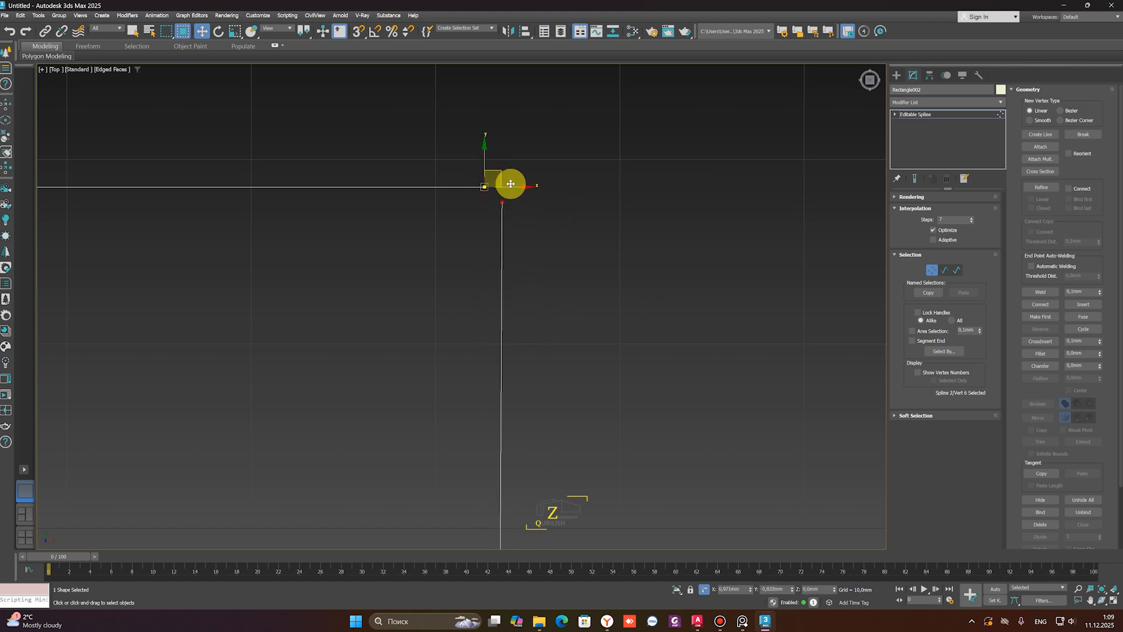
click(589, 207)
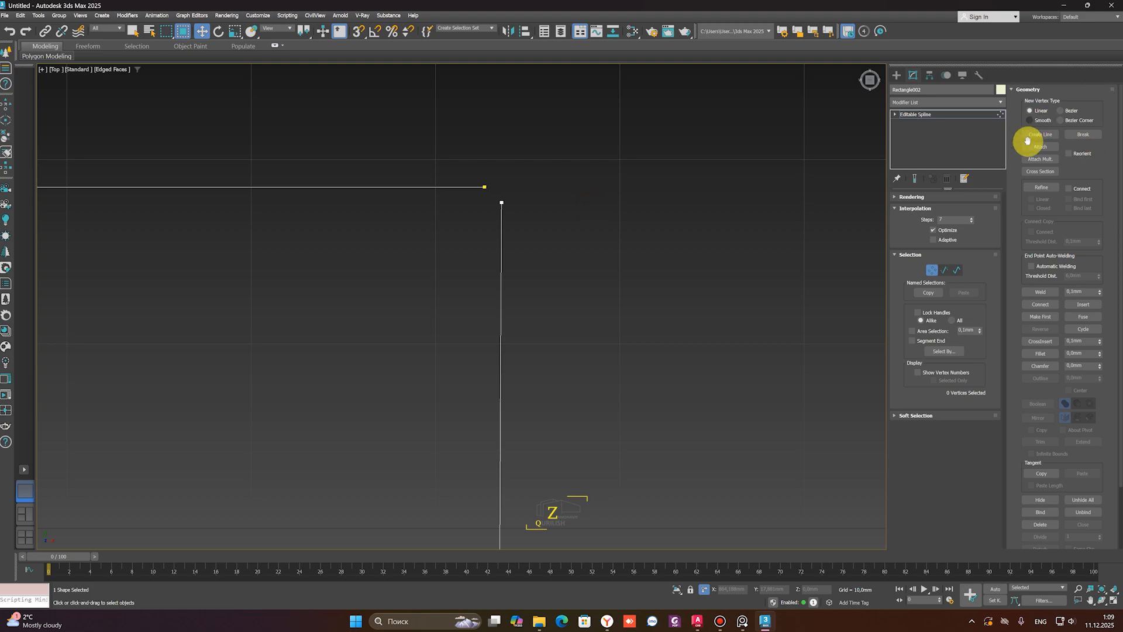
Attach the small green rectangle to the spline shape, and check Attach Multiple for further shapes
scroll(616, 313, down, 8)
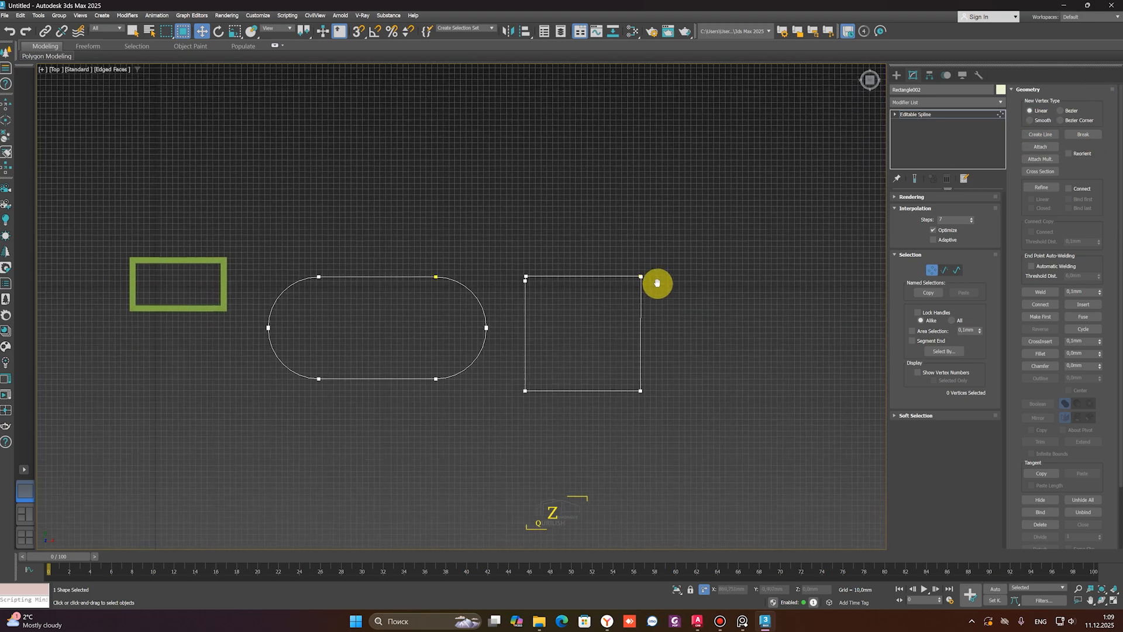
click(1041, 149)
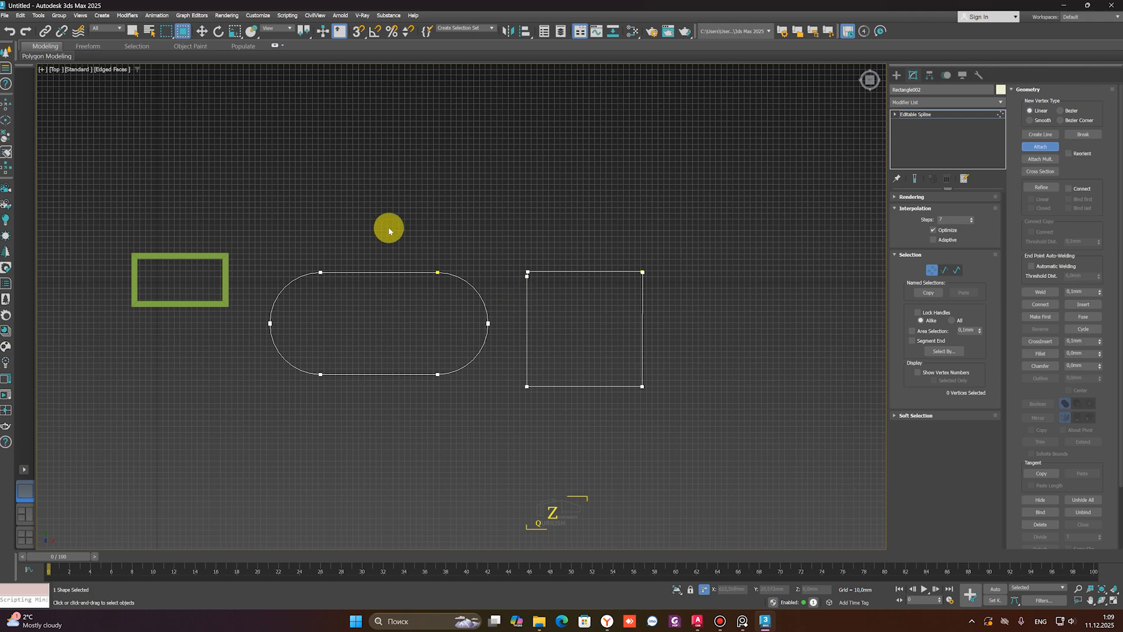
click(228, 276)
middle_drag(634, 305, 784, 301)
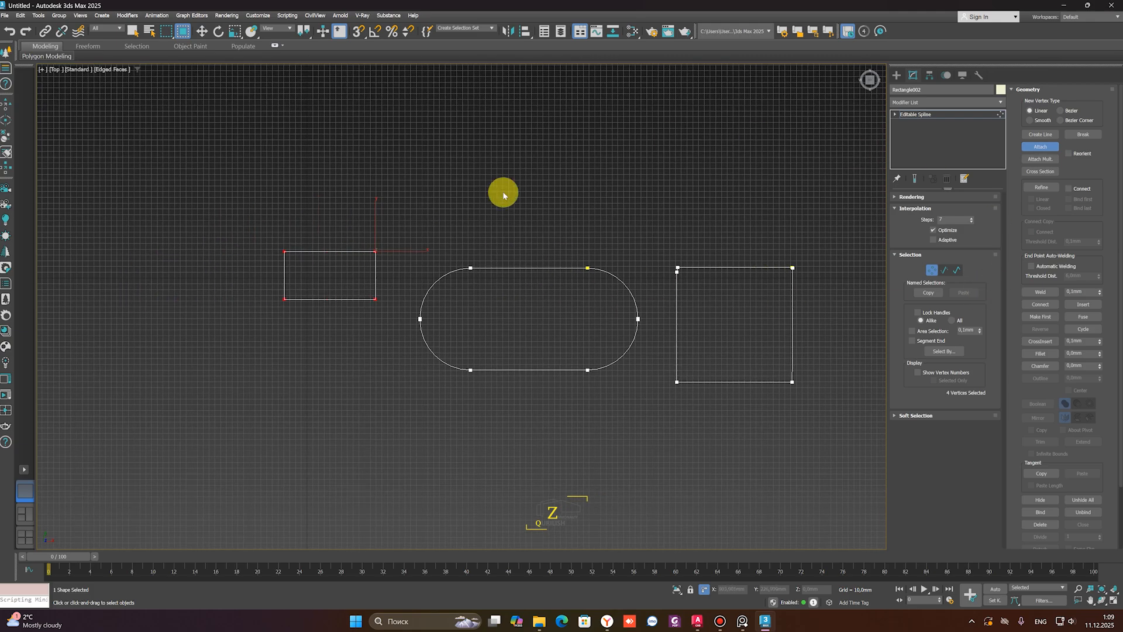
click(1047, 158)
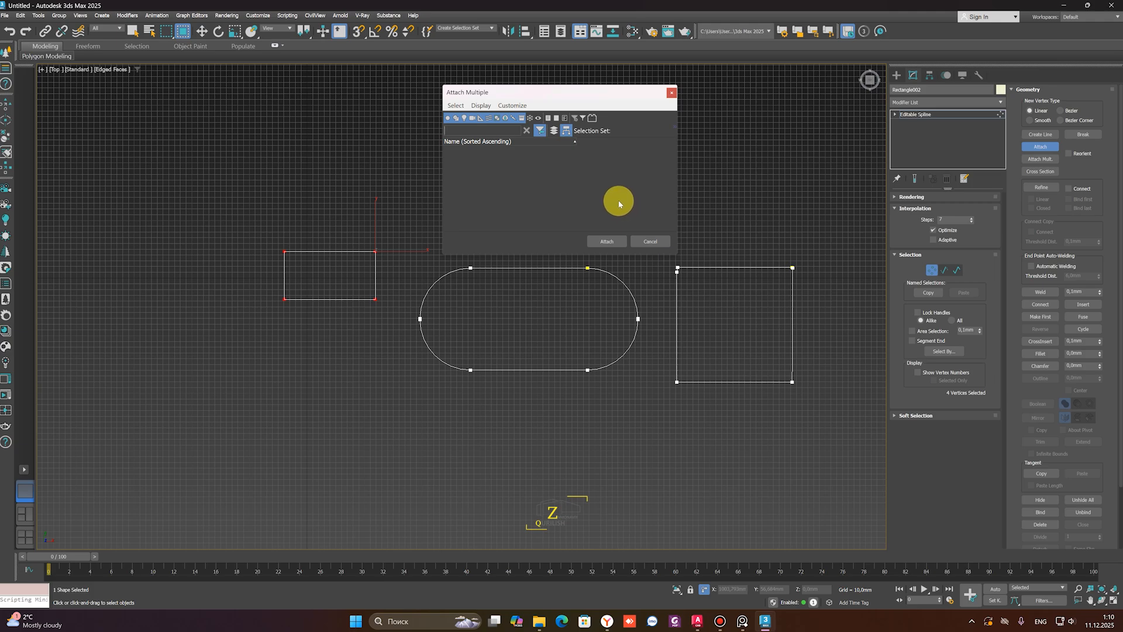
click(672, 96)
Draw a small rectangle above the existing shapes in the Top view, and clone it sideways into a row with 8 copies
scroll(609, 222, down, 5)
key(w)
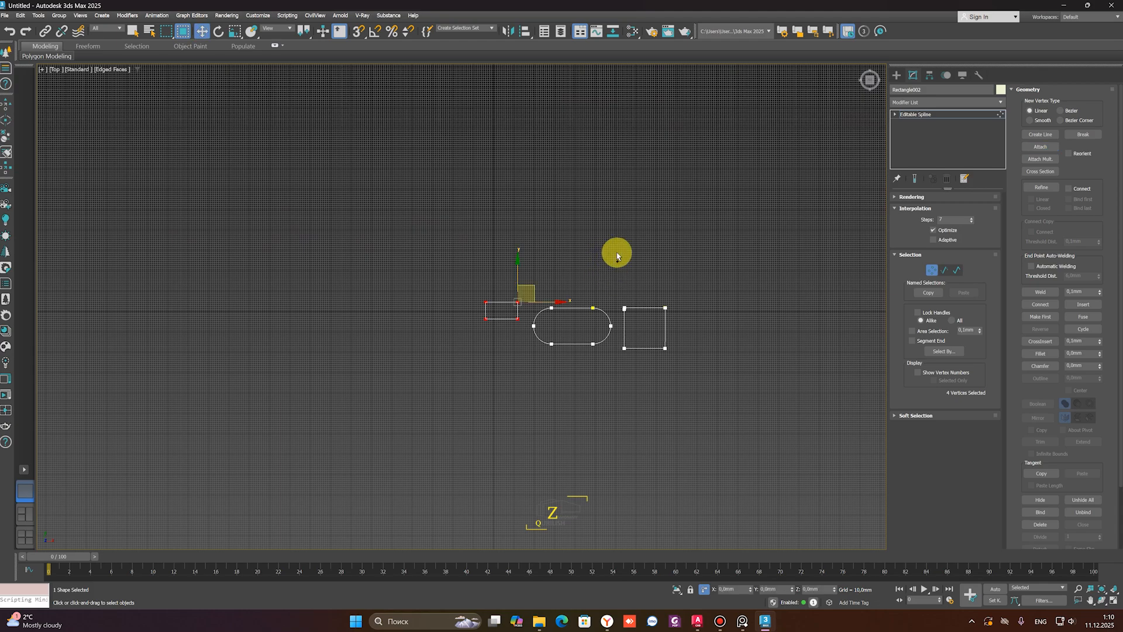
right_click(612, 250)
click(631, 182)
mouse_move(598, 179)
mouse_down()
mouse_move(625, 211)
mouse_move(697, 197)
mouse_move(684, 200)
mouse_up()
right_click(641, 208)
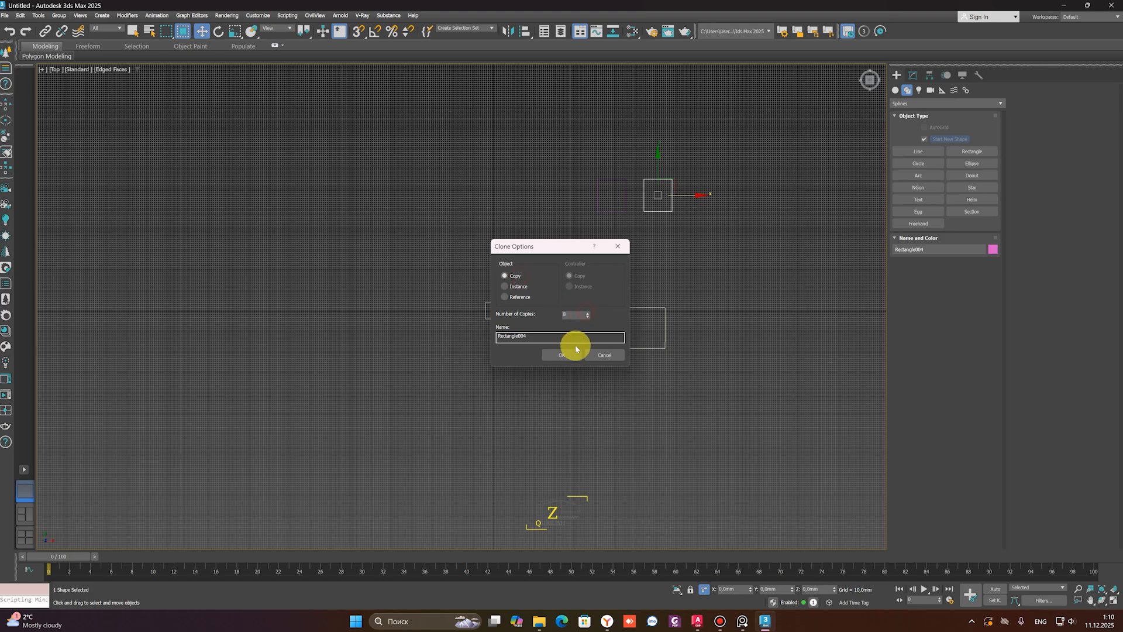
key(Return)
scroll(612, 290, down, 5)
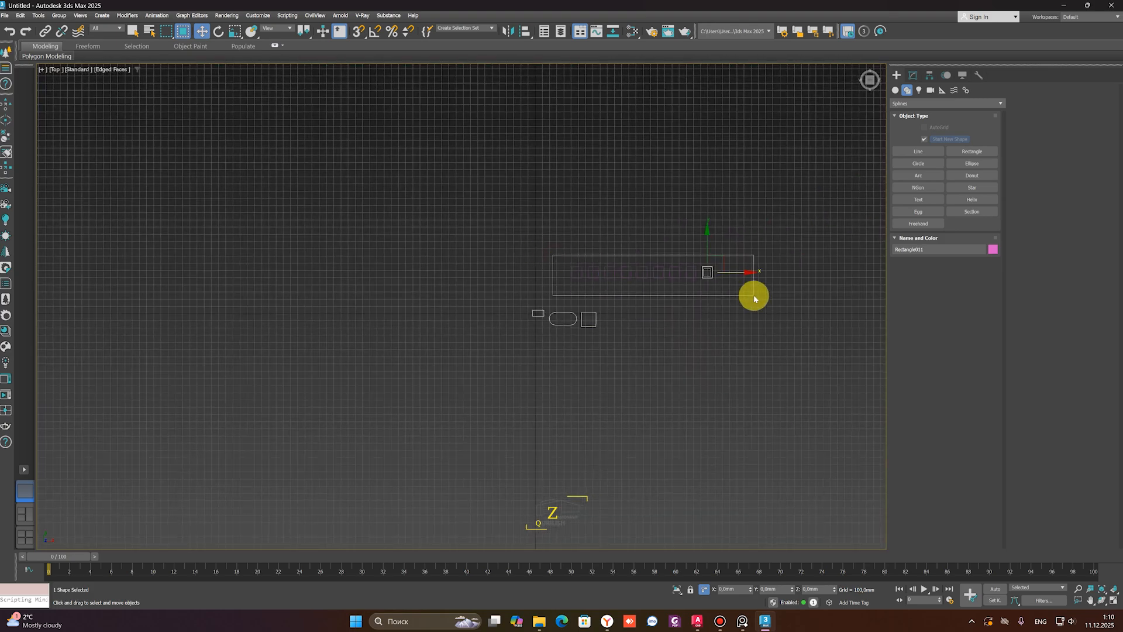
Attach Rectangle003 through Rectangle011 to the rounded-outline shape with Attach Multiple
scroll(644, 328, up, 4)
click(455, 305)
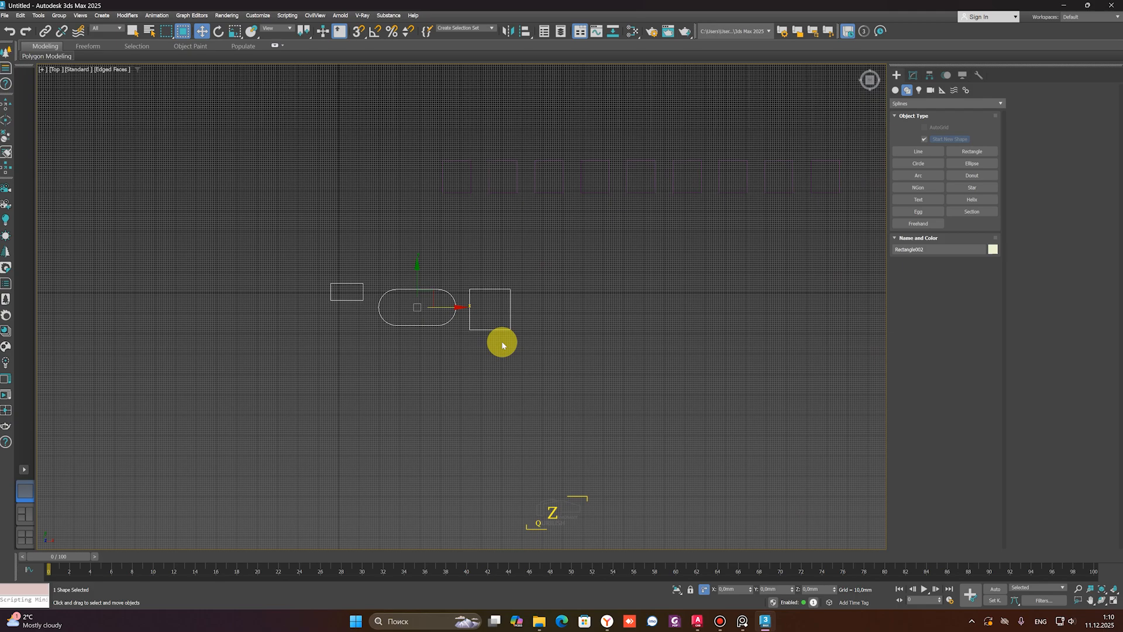
click(913, 76)
click(1041, 159)
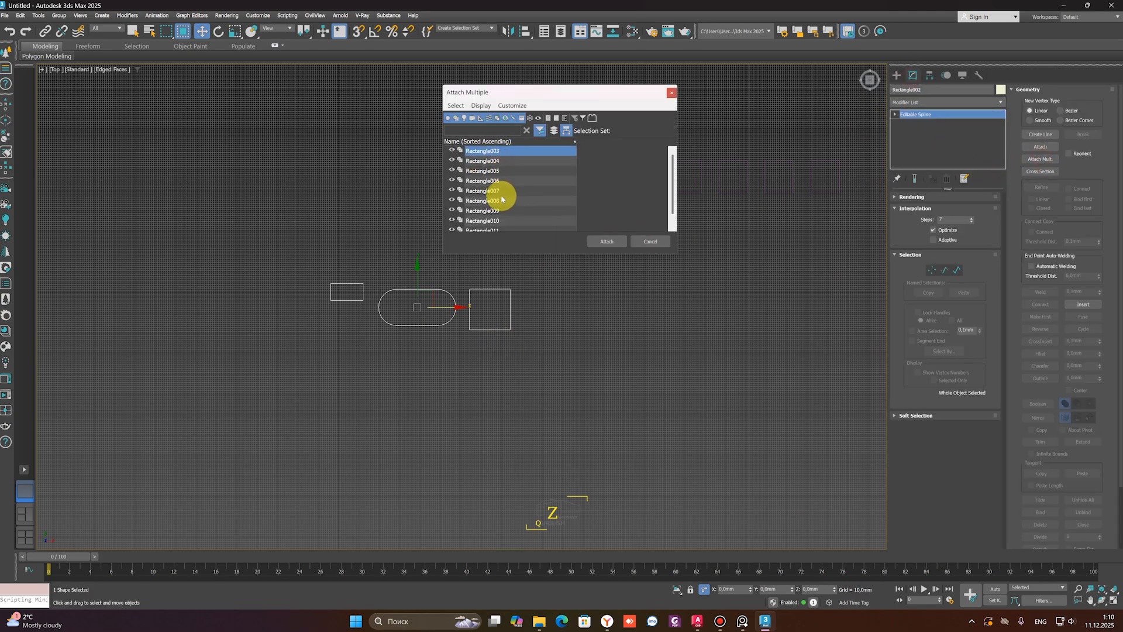
scroll(501, 199, down, 1)
shift+click(491, 222)
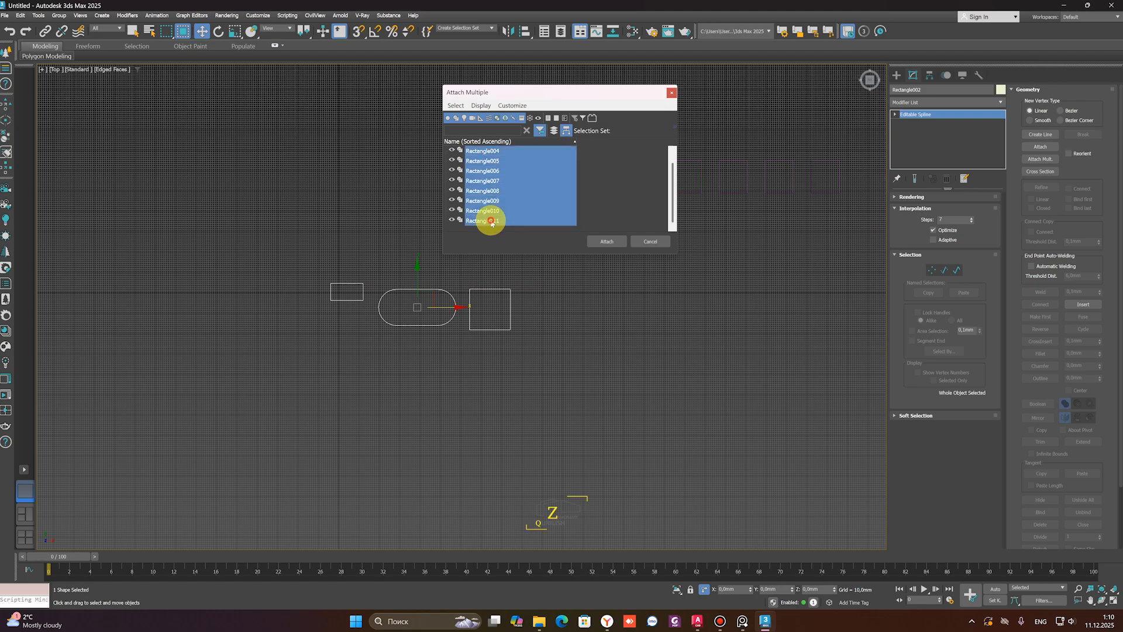
click(609, 242)
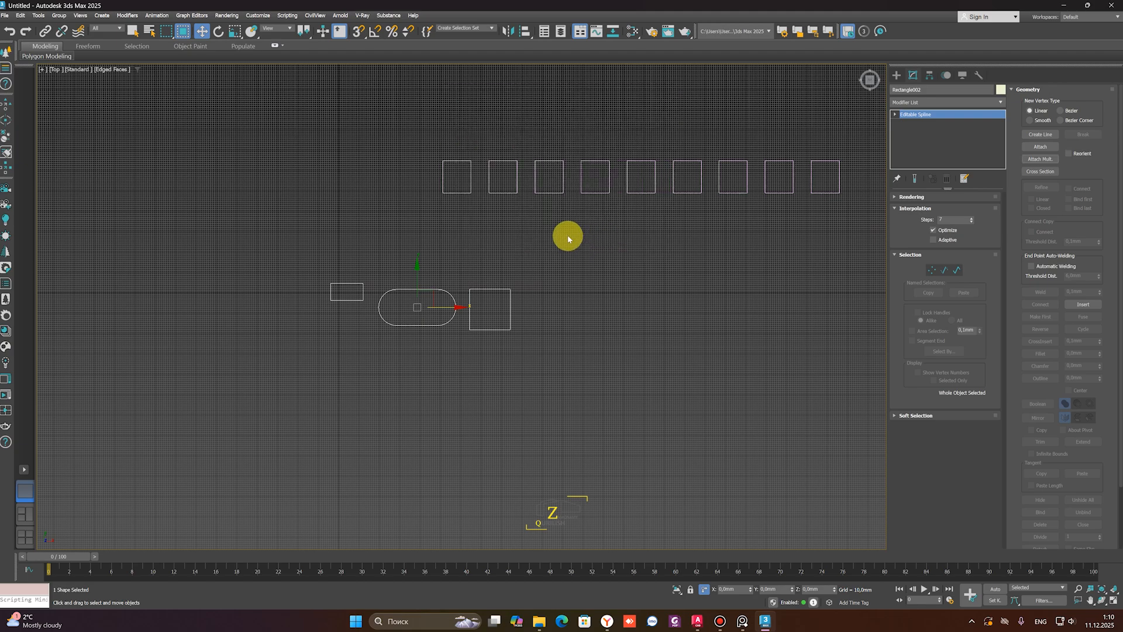
Delete the row of nine attached rectangles at spline level
scroll(623, 196, down, 2)
middle_drag(616, 224, 575, 278)
scroll(574, 278, up, 2)
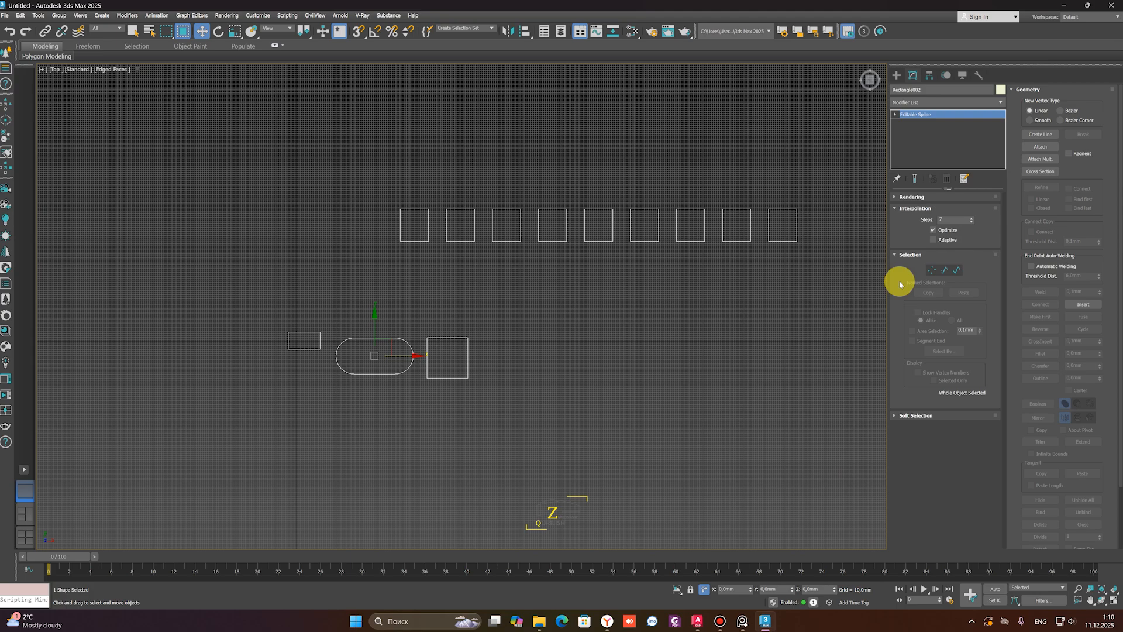
click(953, 272)
drag(362, 285, 353, 287)
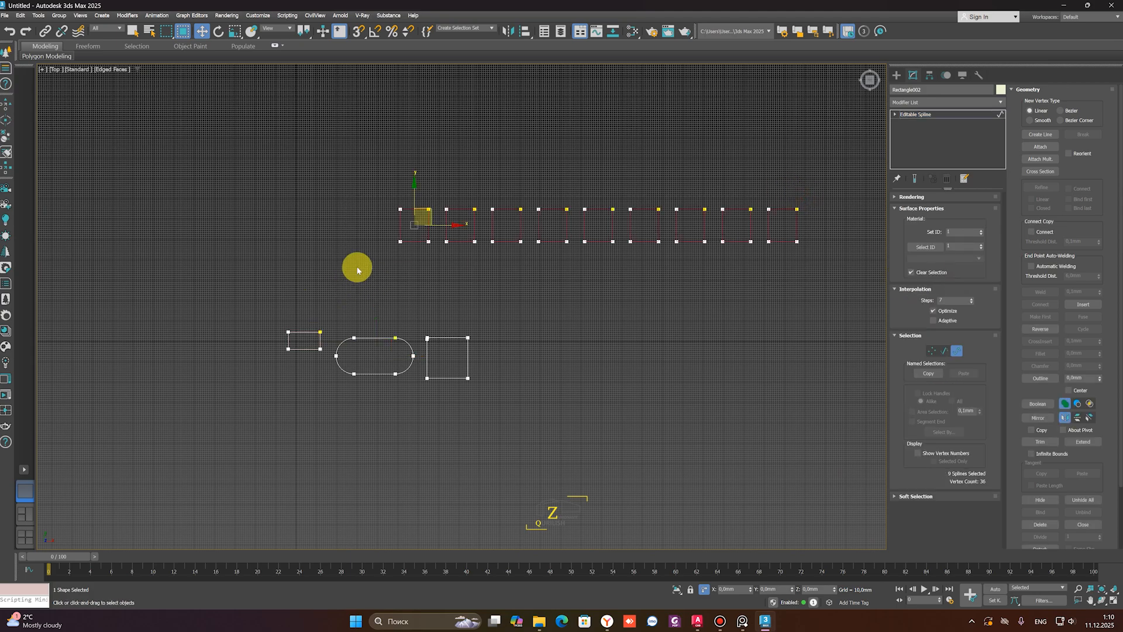
key(Delete)
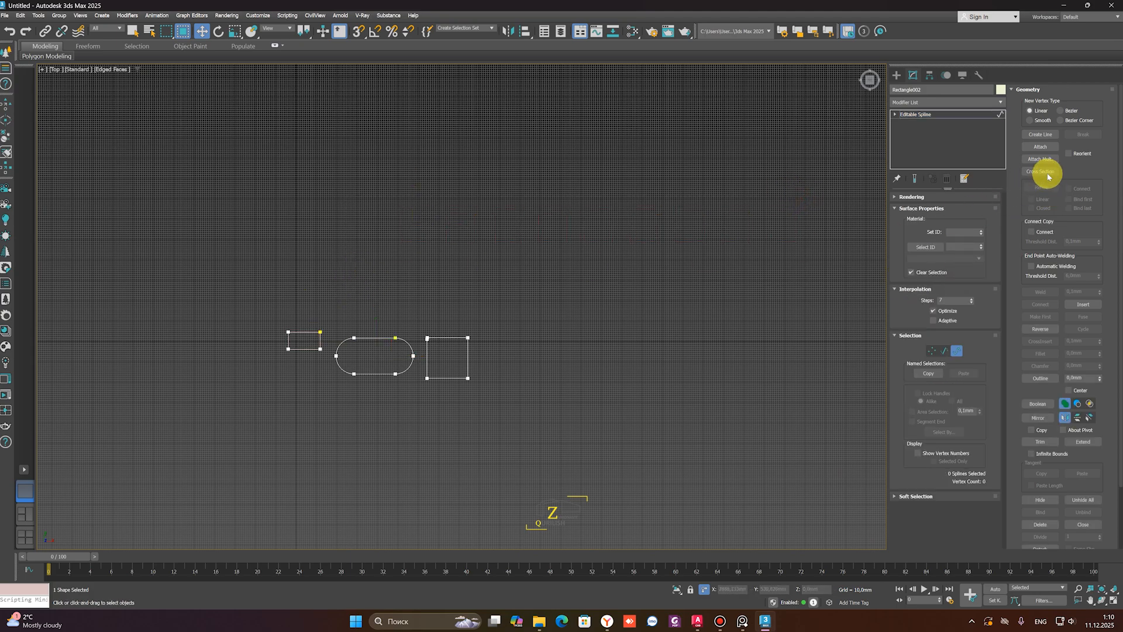
Delete the square and small rectangle splines in an angled view, keeping only the rounded outline
scroll(460, 357, up, 2)
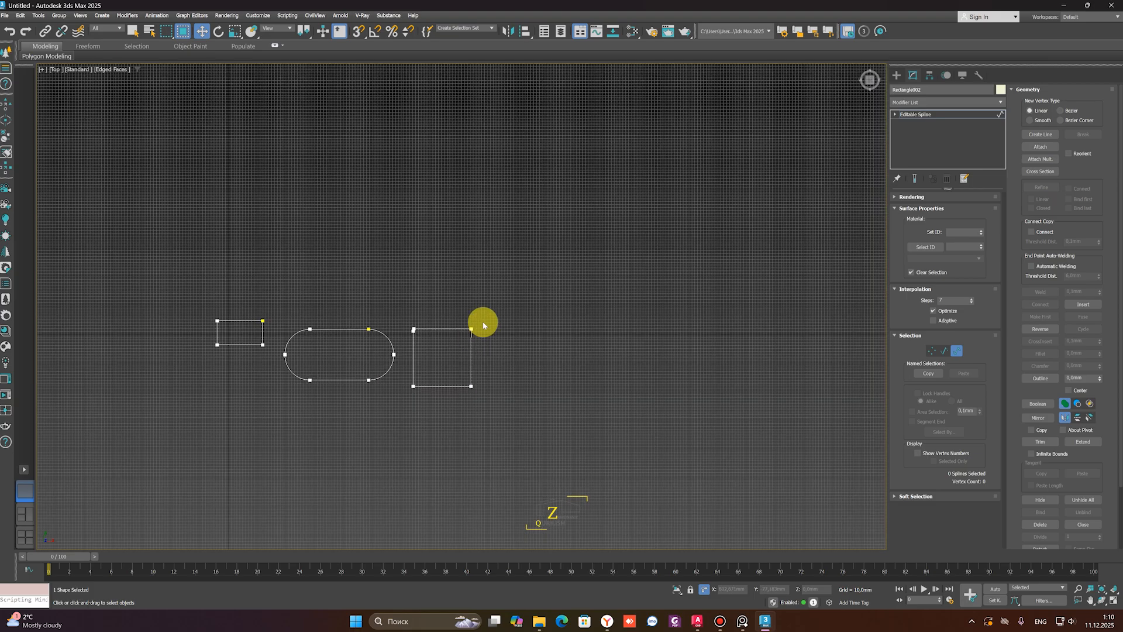
alt+middle_drag(406, 380, 483, 258)
drag(528, 234, 253, 421)
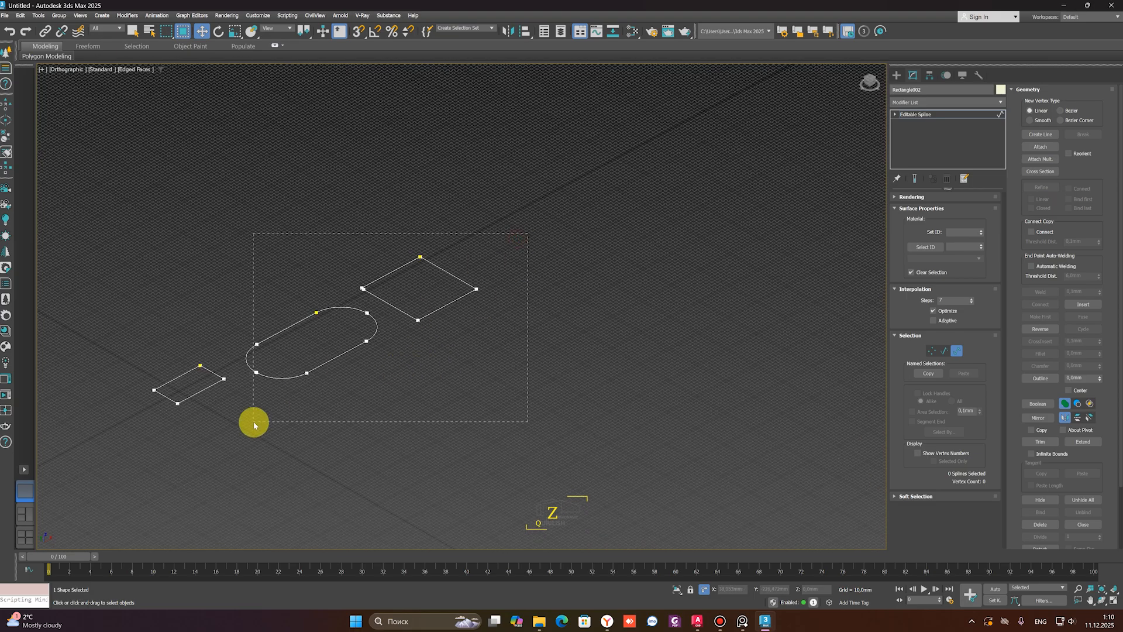
drag(402, 402, 419, 384)
scroll(345, 351, up, 1)
Copy the rounded outline spline upward along Z by about 65 mm within the same shape
click(295, 401)
scroll(351, 398, up, 2)
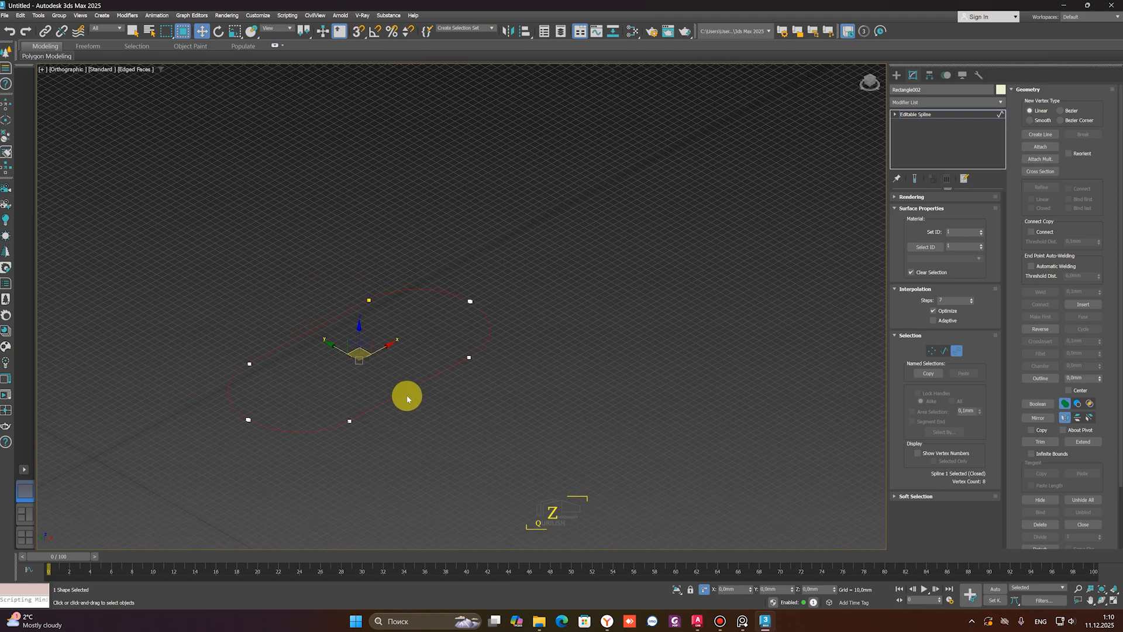
shift+drag(351, 330, 353, 277)
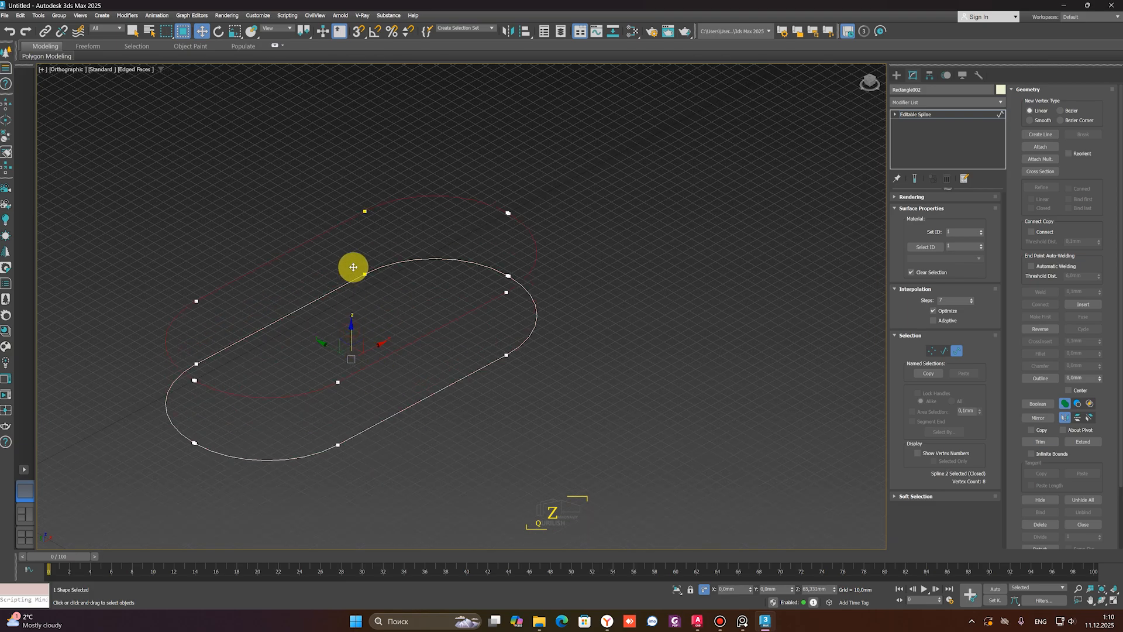
key(r)
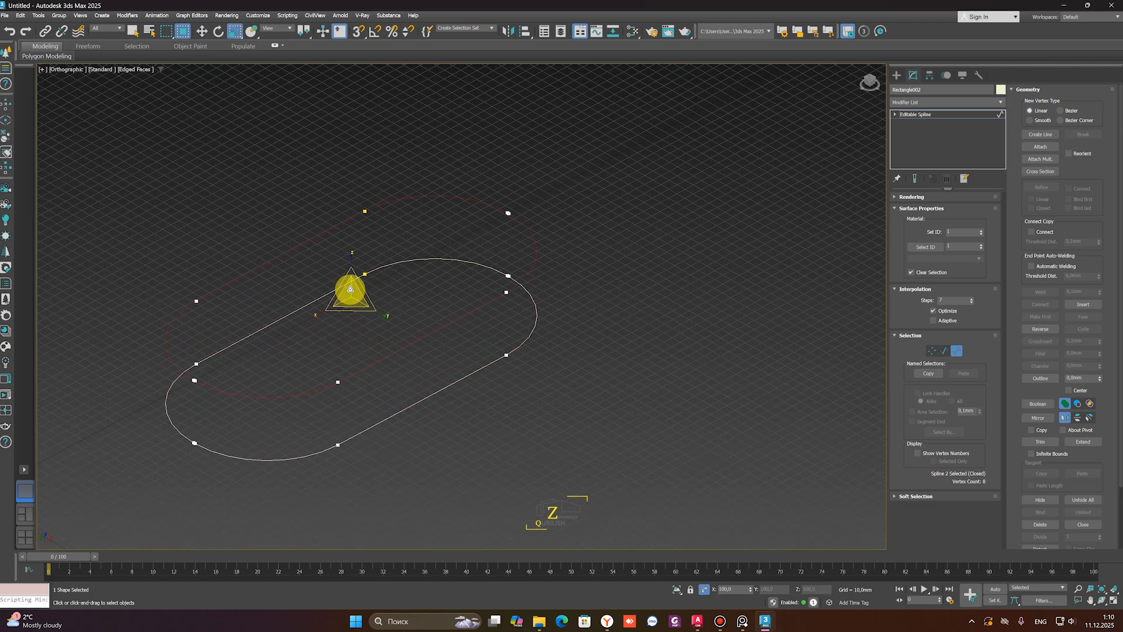
Connect the matching vertices of the upper and lower rounded outlines with Cross Section
click(1040, 171)
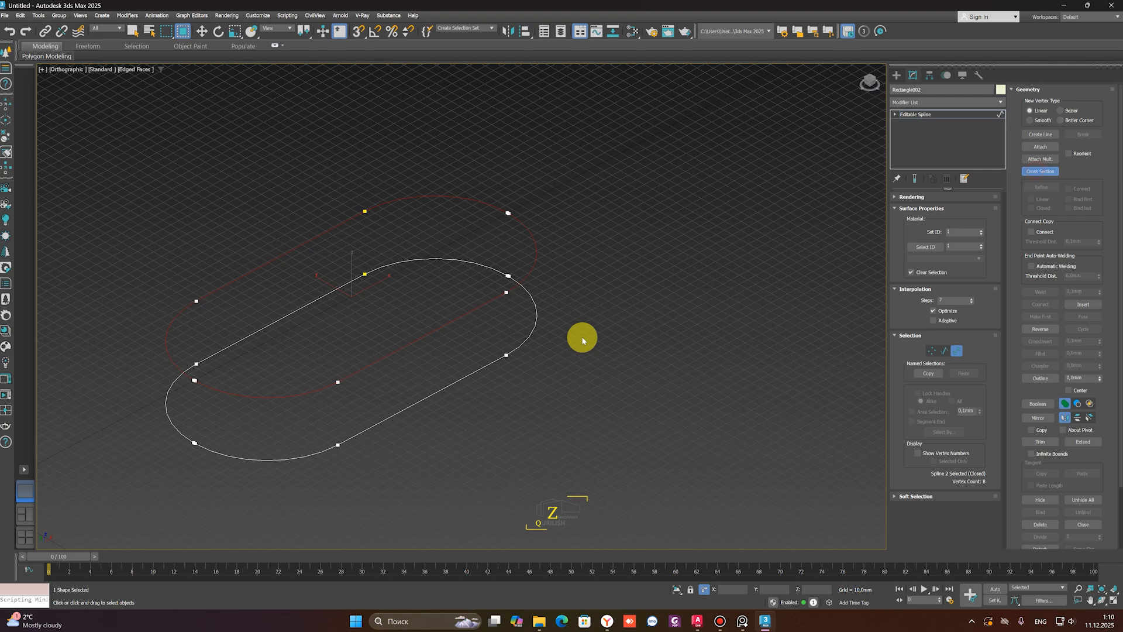
click(506, 292)
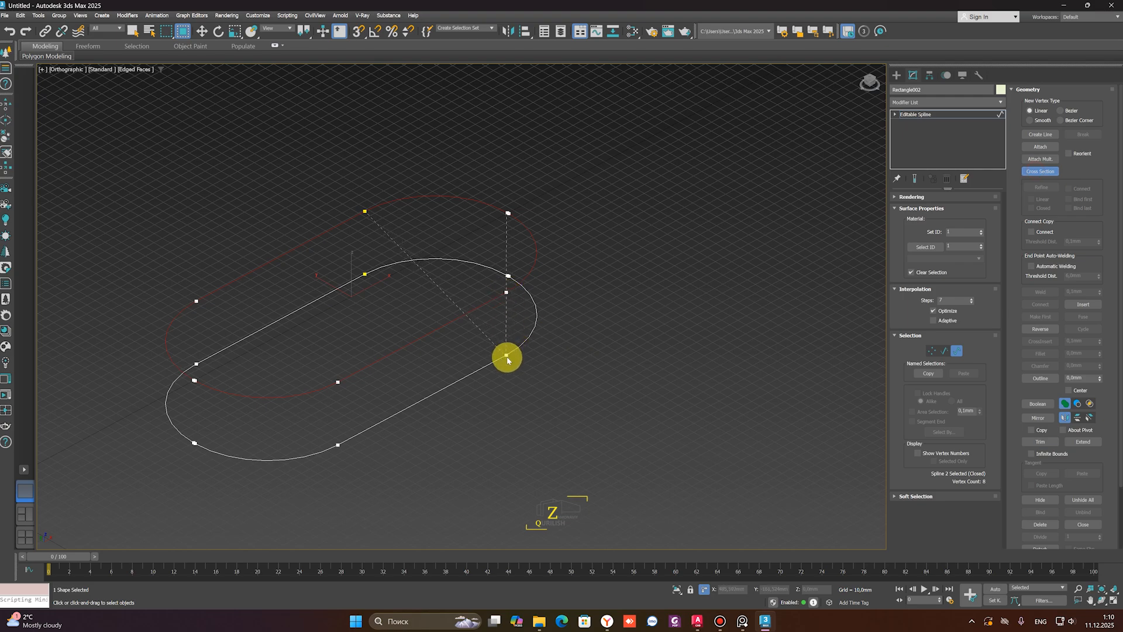
click(507, 353)
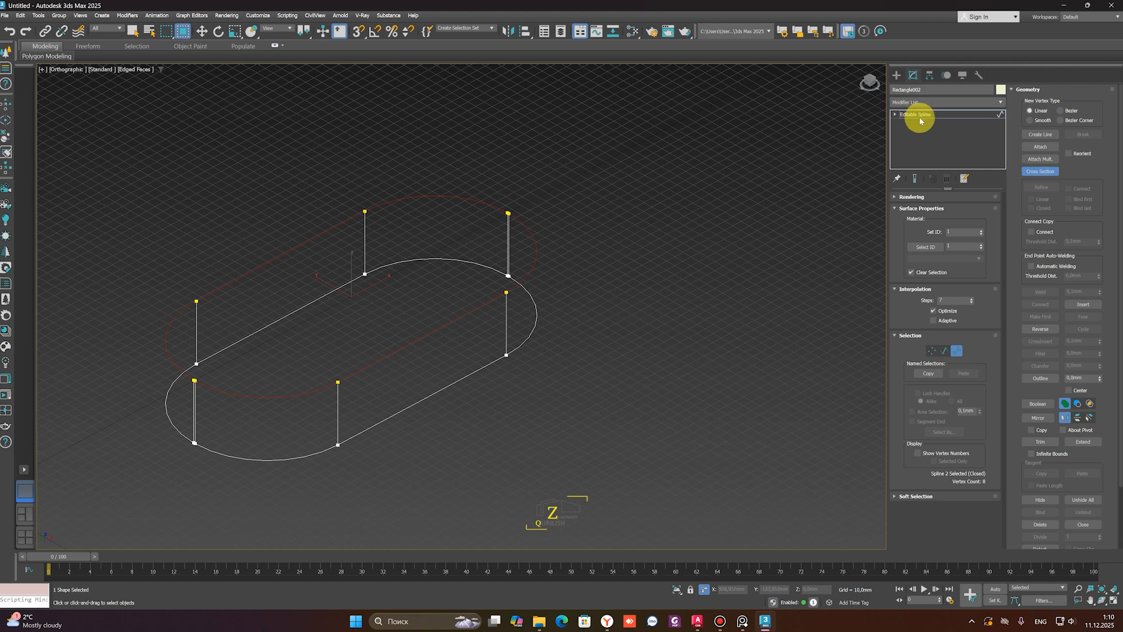
click(1054, 175)
Apply a Surface modifier to the connected spline cage and inspect the resulting wall
click(922, 103)
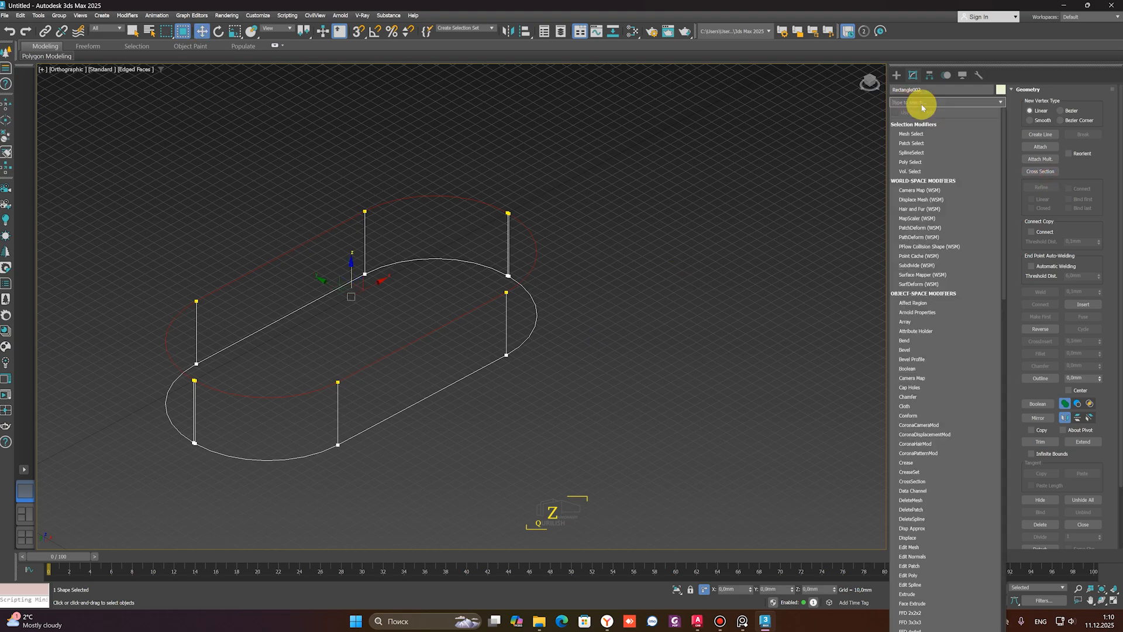
text(SU)
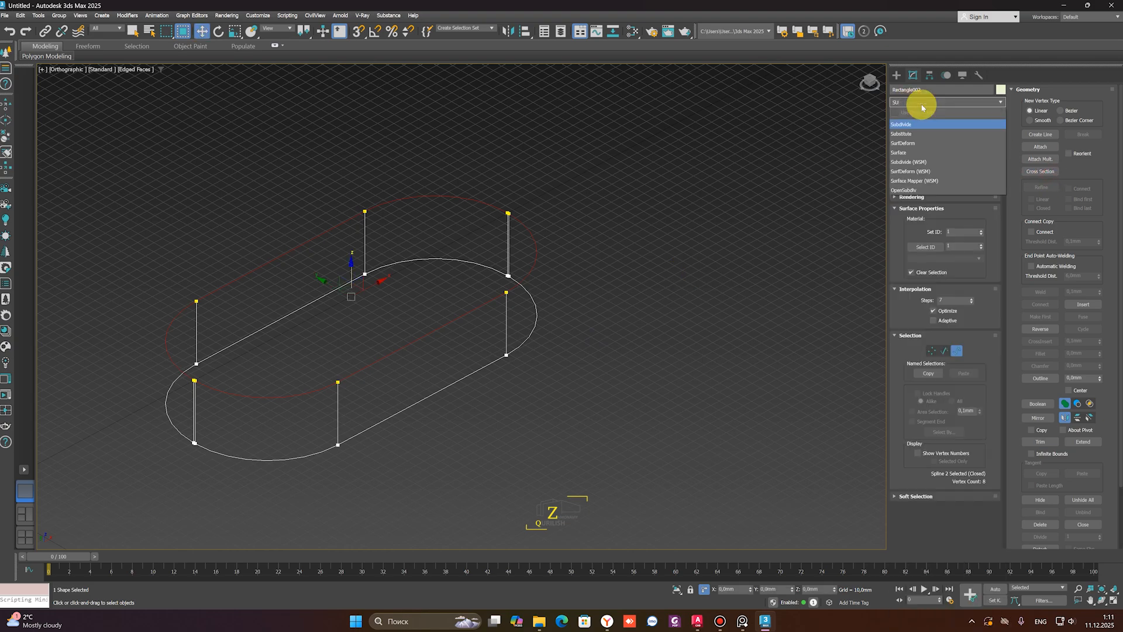
click(899, 152)
alt+middle_drag(827, 170, 581, 322)
scroll(501, 323, up, 5)
scroll(515, 317, down, 8)
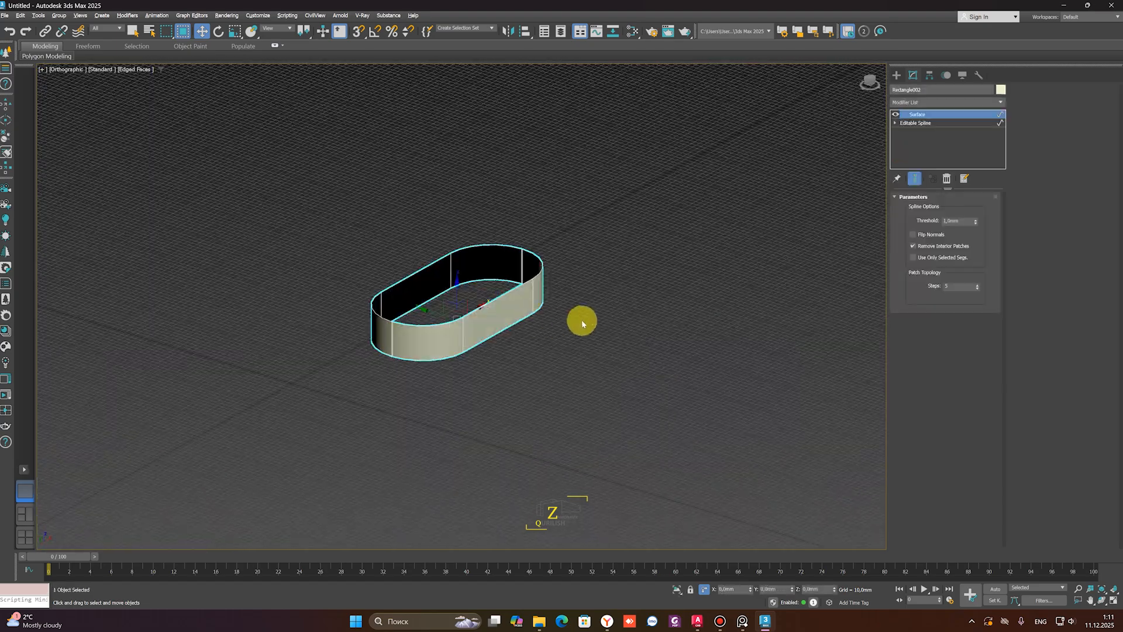
Remove the Surface modifier and undo back to the spline cage with its upper outline selected
click(949, 180)
scroll(552, 333, up, 2)
click(529, 332)
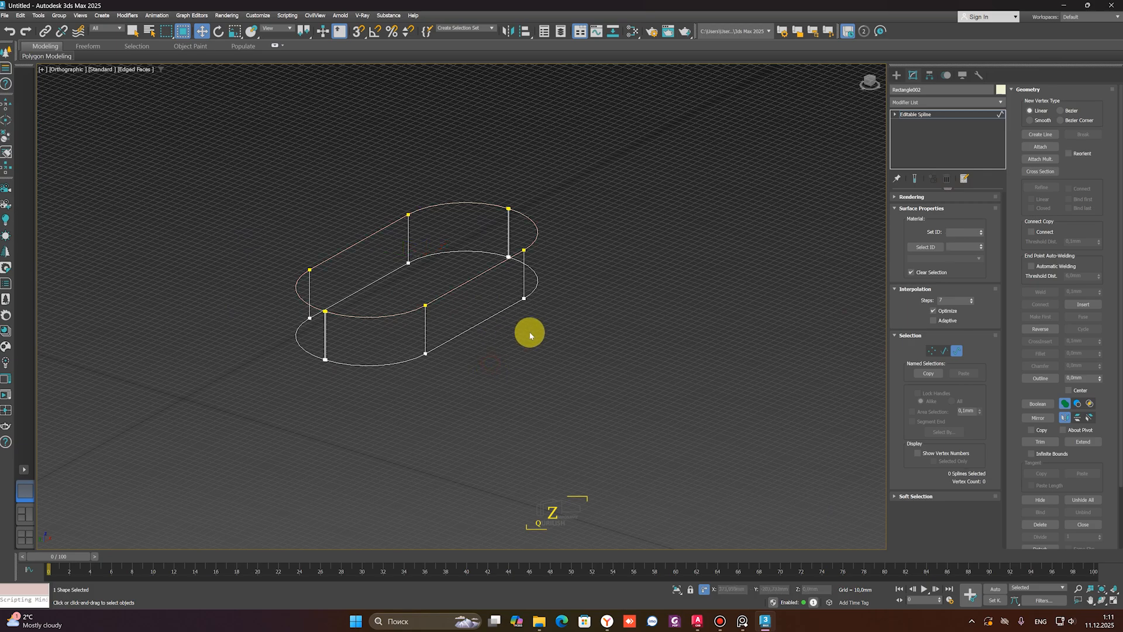
scroll(530, 332, down, 2)
key(ctrl+z)
key(ctrl+z)
key(ctrl+z)
key(ctrl+z)
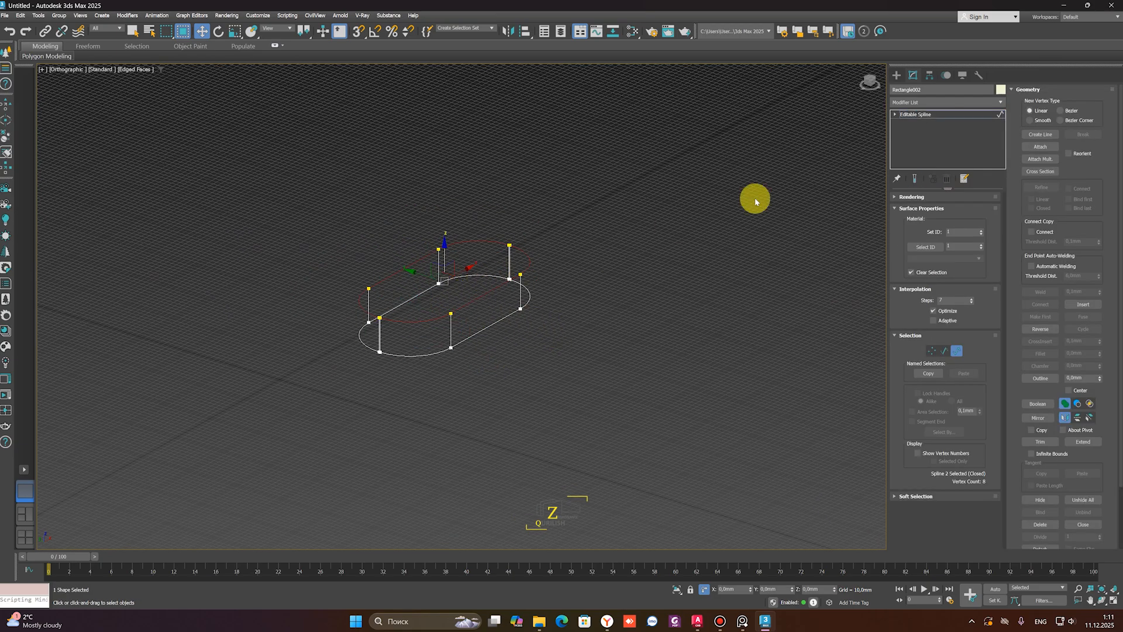
click(933, 104)
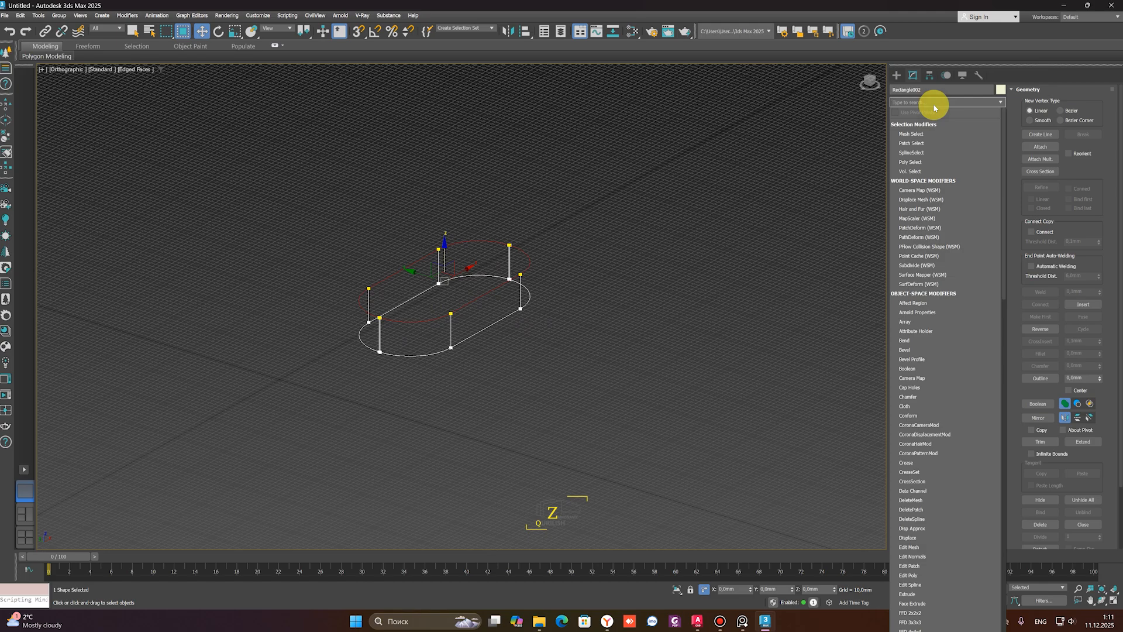
text(SU)
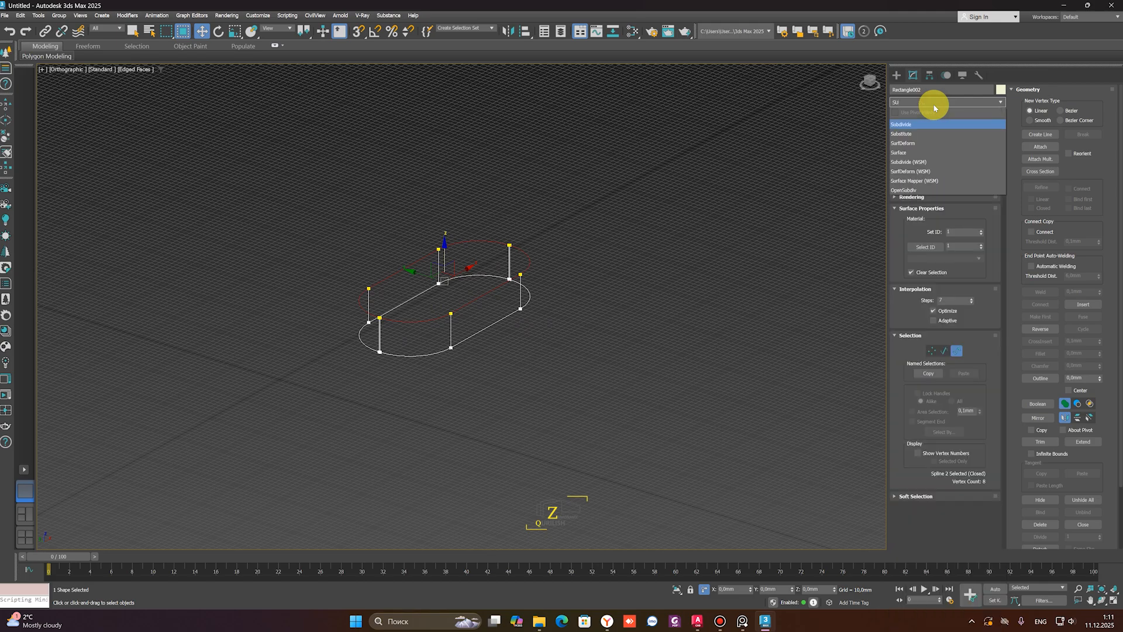
key(Return)
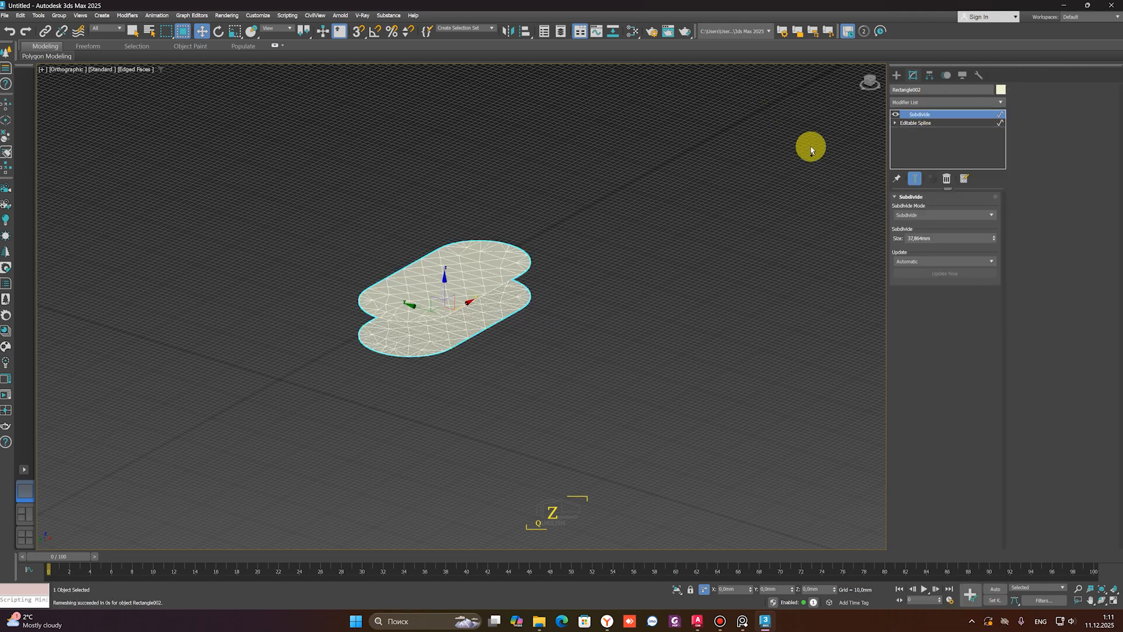
key(ctrl+z)
Apply the Surface modifier to the spline cage
click(924, 101)
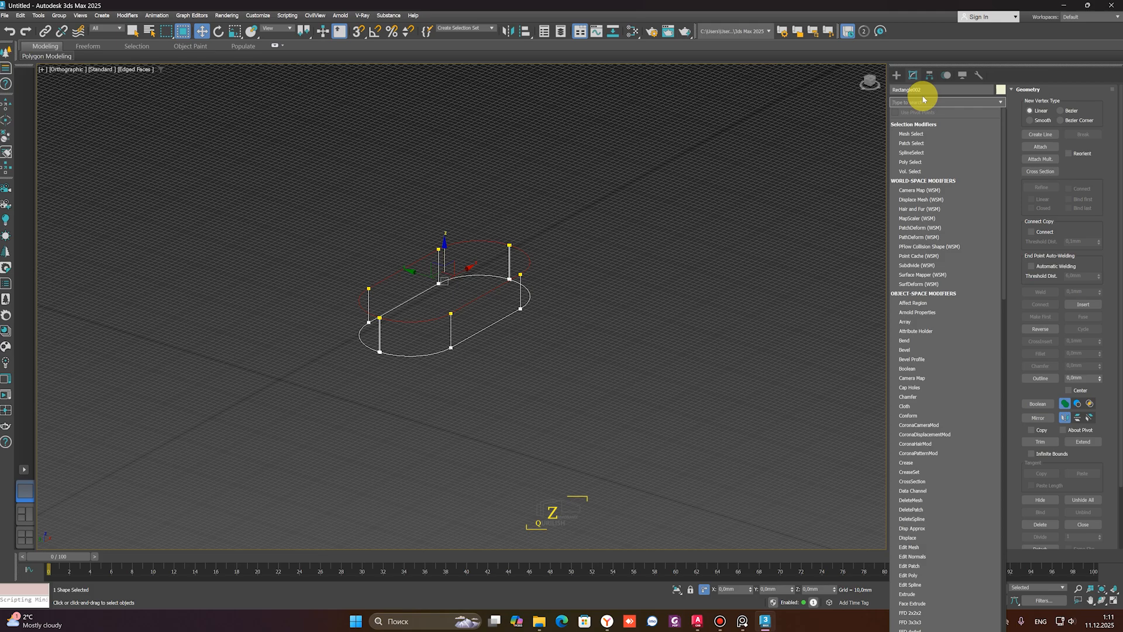
text(SU)
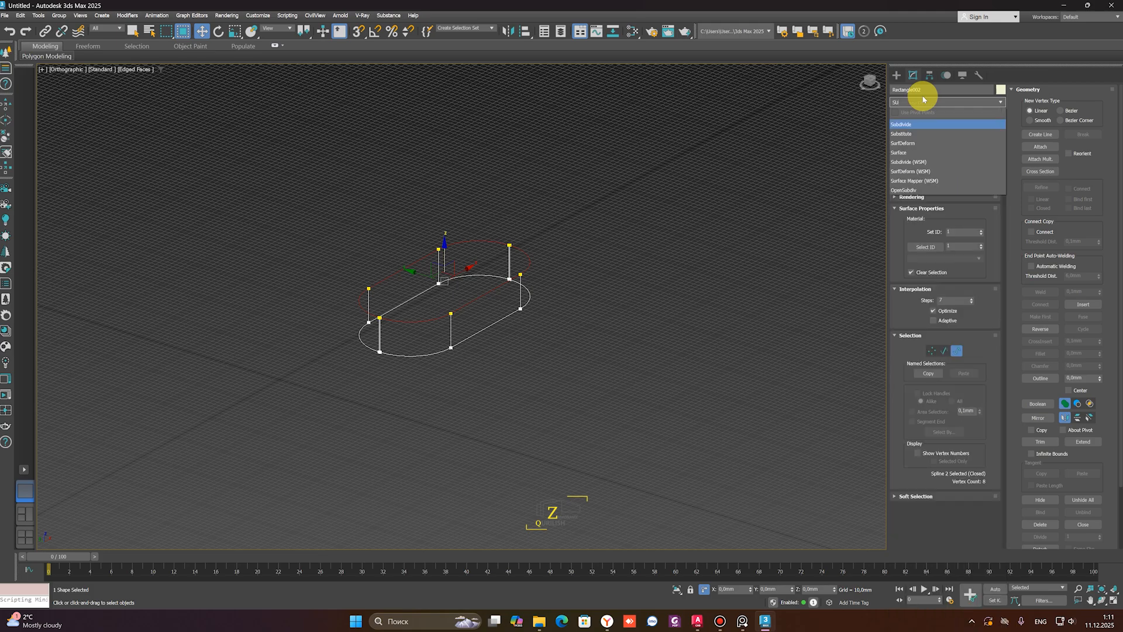
click(895, 153)
scroll(670, 235, up, 4)
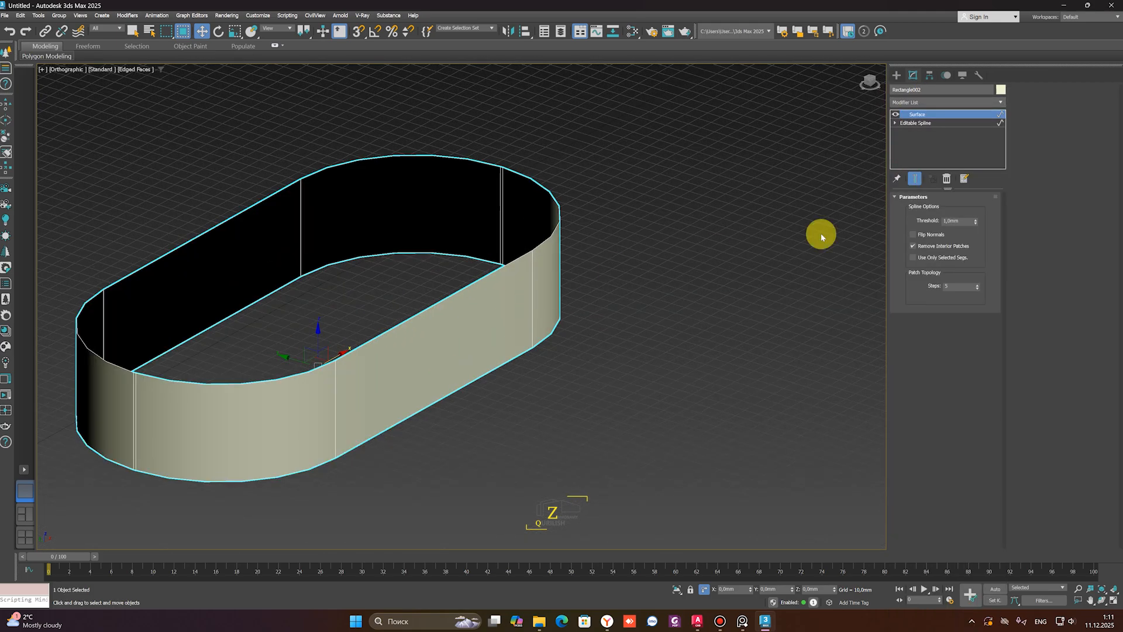
Edit the base spline's vertices beneath the Surface modifier with the end result displayed
click(921, 123)
click(915, 181)
scroll(391, 360, down, 2)
middle_drag(386, 363, 529, 303)
key(1)
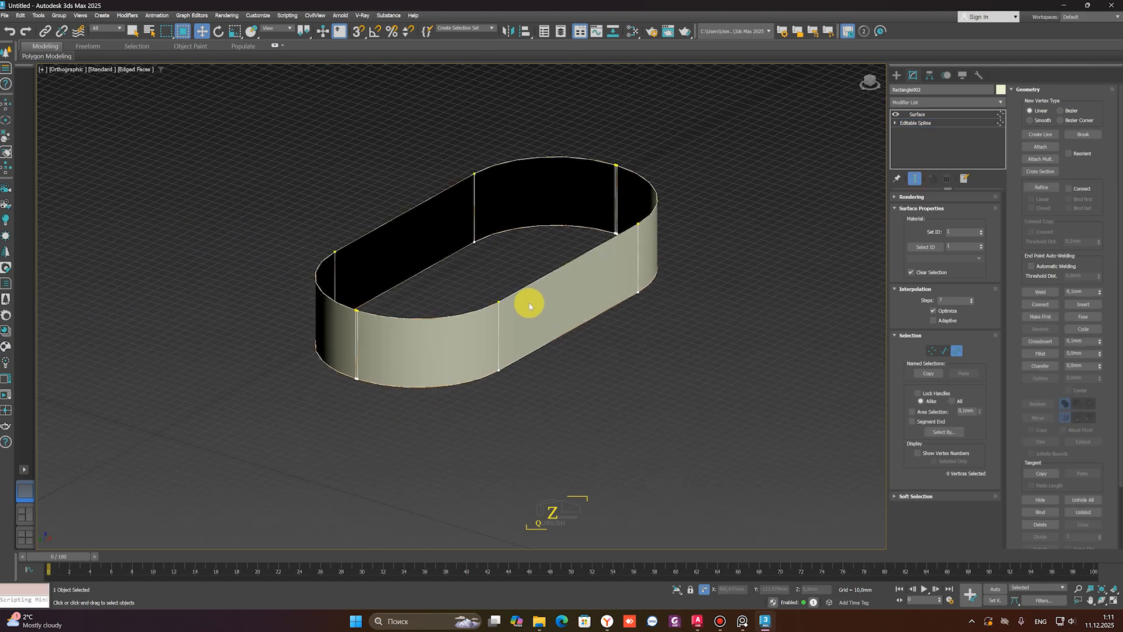
Pull two vertices of the upper outline, one on each long side, outward
scroll(529, 303, up, 2)
drag(516, 281, 454, 322)
alt+middle_drag(515, 326, 466, 293)
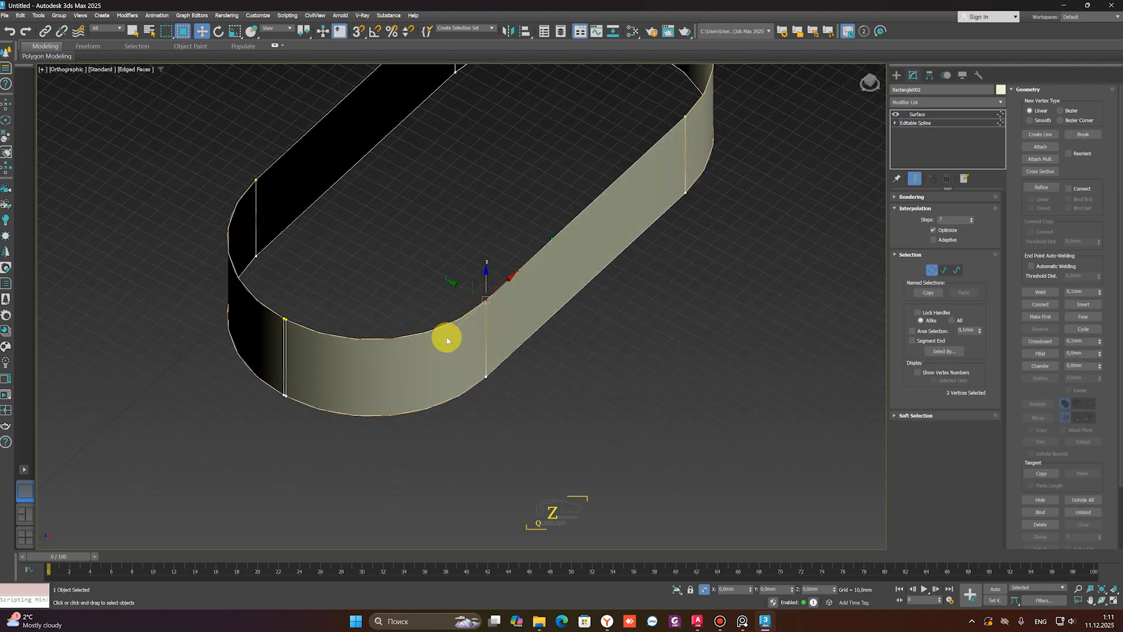
alt+middle_drag(439, 343, 674, 363)
scroll(605, 315, down, 3)
scroll(699, 337, up, 3)
scroll(704, 250, up, 3)
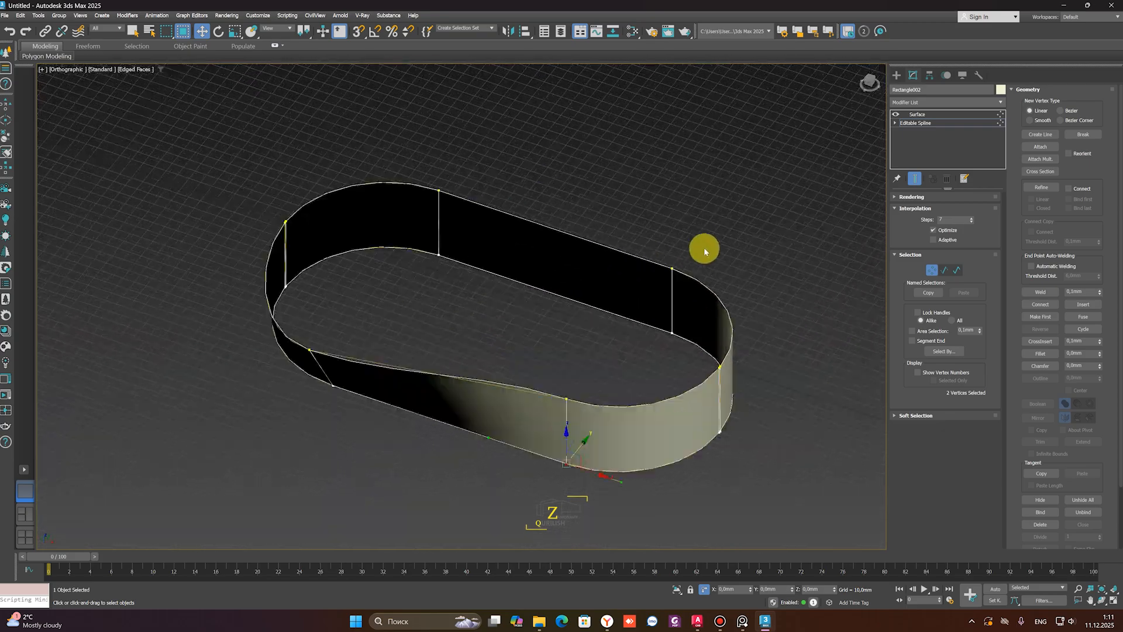
alt+middle_drag(710, 281, 517, 286)
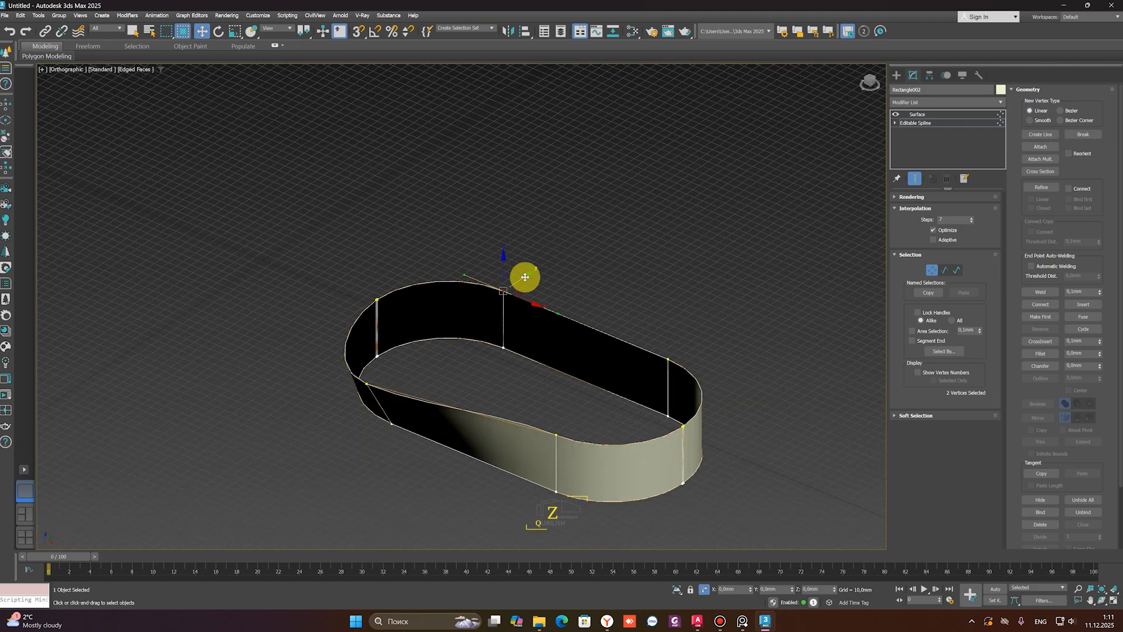
drag(525, 277, 549, 269)
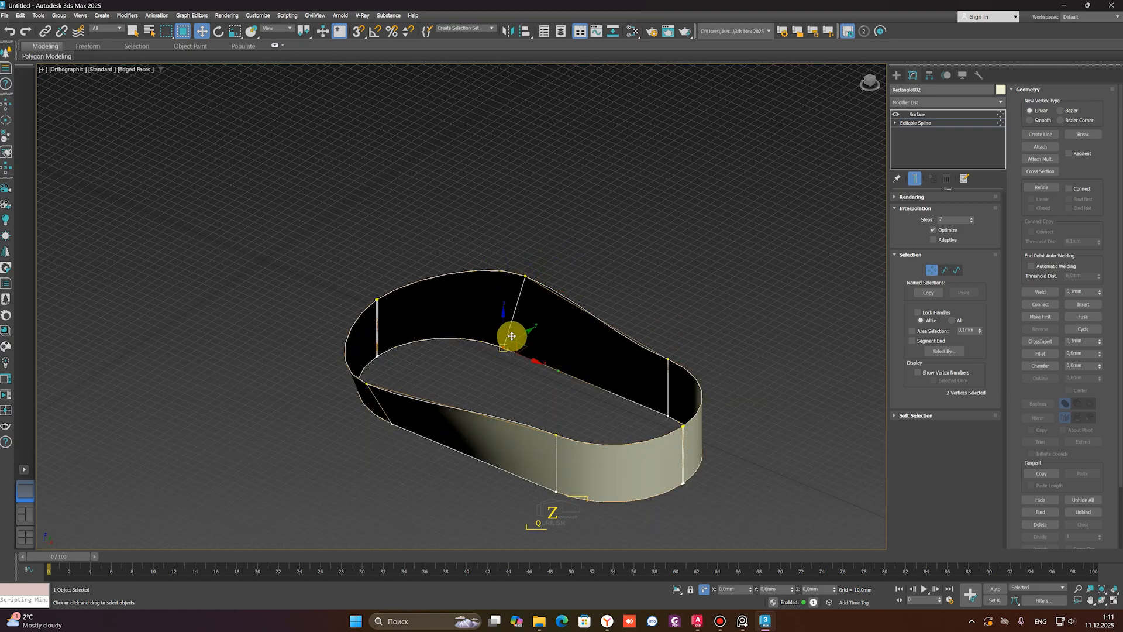
Reshape the lower outline into a wavy curve by adjusting its vertices and tangent handles
scroll(511, 336, up, 8)
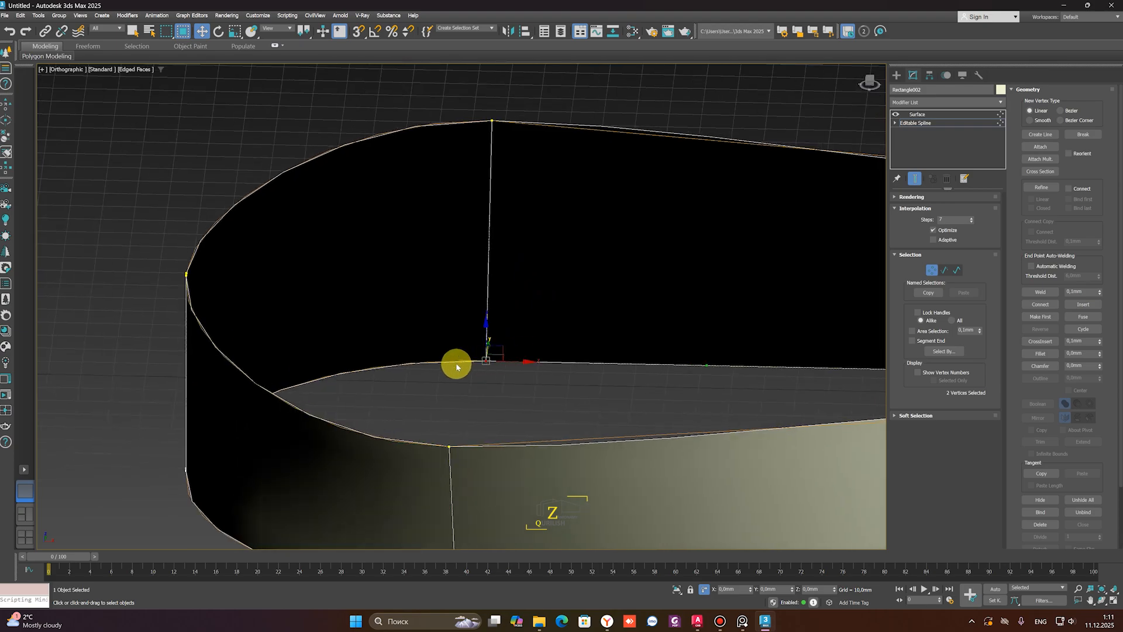
key(F3)
drag(330, 357, 336, 307)
scroll(490, 330, down, 6)
mouse_move(490, 330)
alt+middle_down()
mouse_move(424, 331)
mouse_move(492, 347)
mouse_move(479, 401)
alt+middle_up()
key(F3)
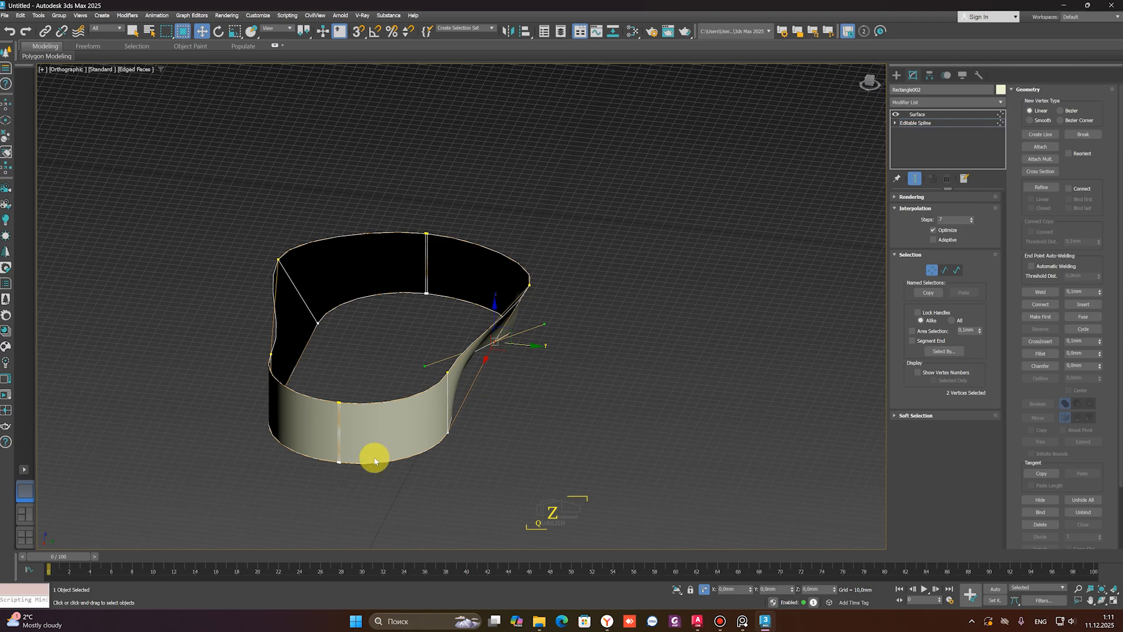
drag(374, 458, 307, 480)
alt+middle_drag(331, 479, 405, 406)
scroll(325, 466, up, 5)
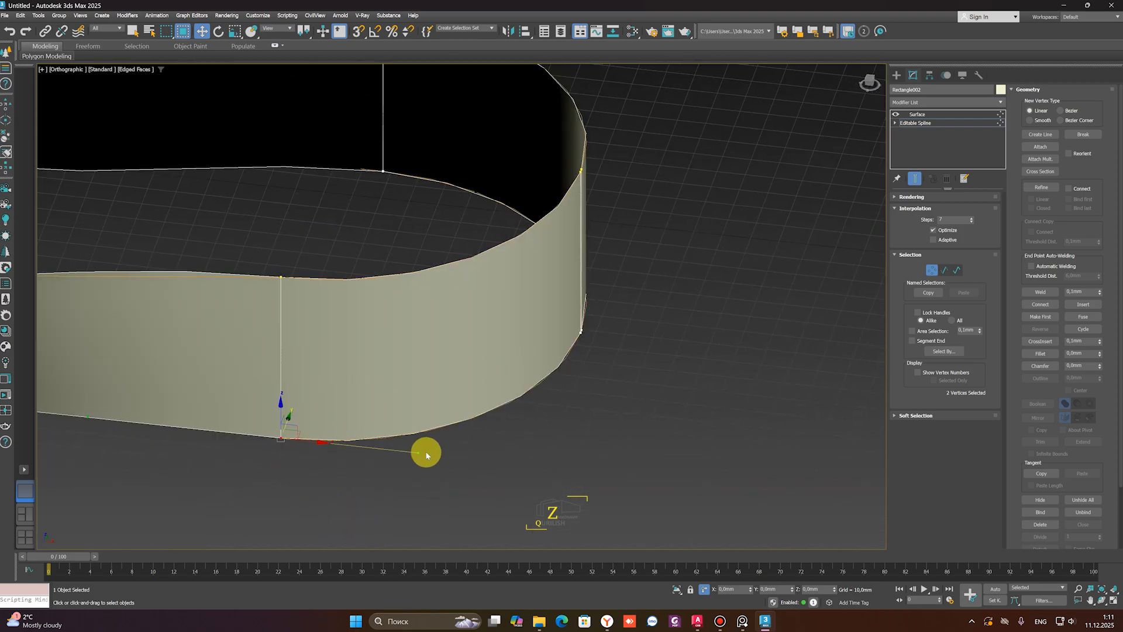
drag(417, 454, 495, 370)
scroll(463, 412, down, 5)
alt+middle_drag(461, 416, 396, 384)
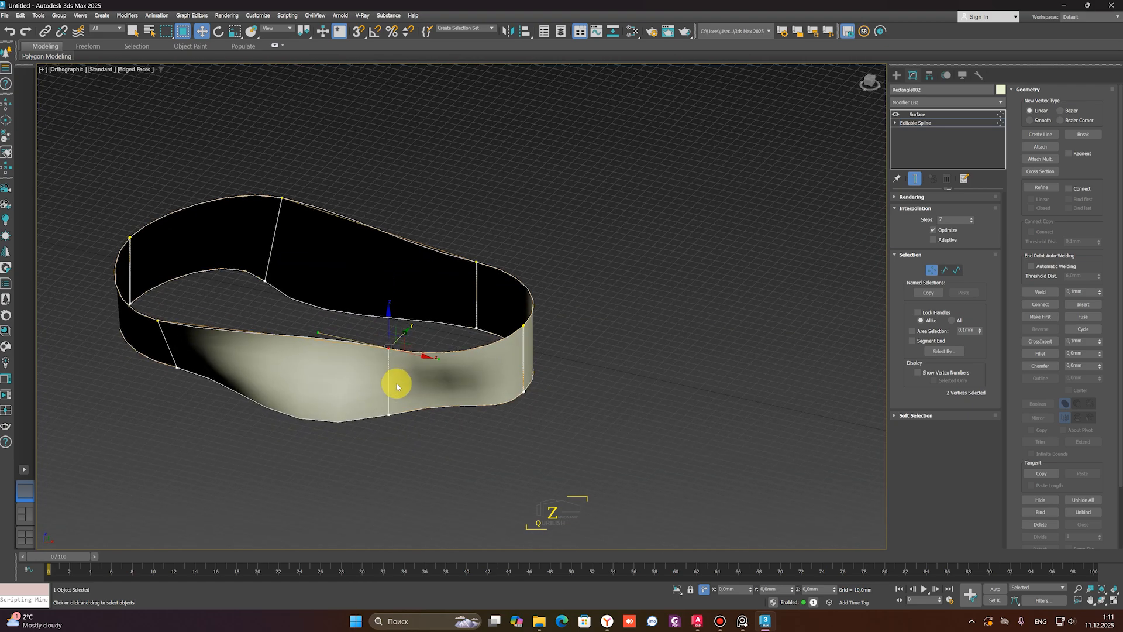
Hide the viewport grid and raise two opposite vertices of the upper outline to form peaks
middle_drag(325, 276, 284, 291)
key(g)
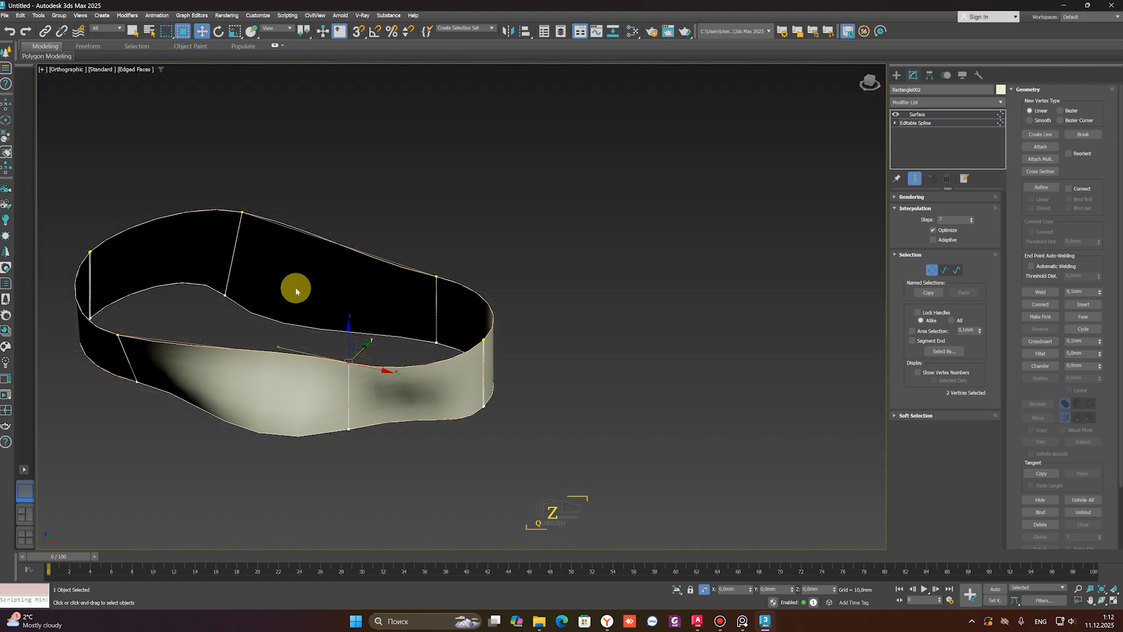
drag(349, 328, 344, 251)
alt+middle_drag(346, 257, 392, 286)
scroll(389, 347, up, 3)
middle_drag(319, 386, 420, 332)
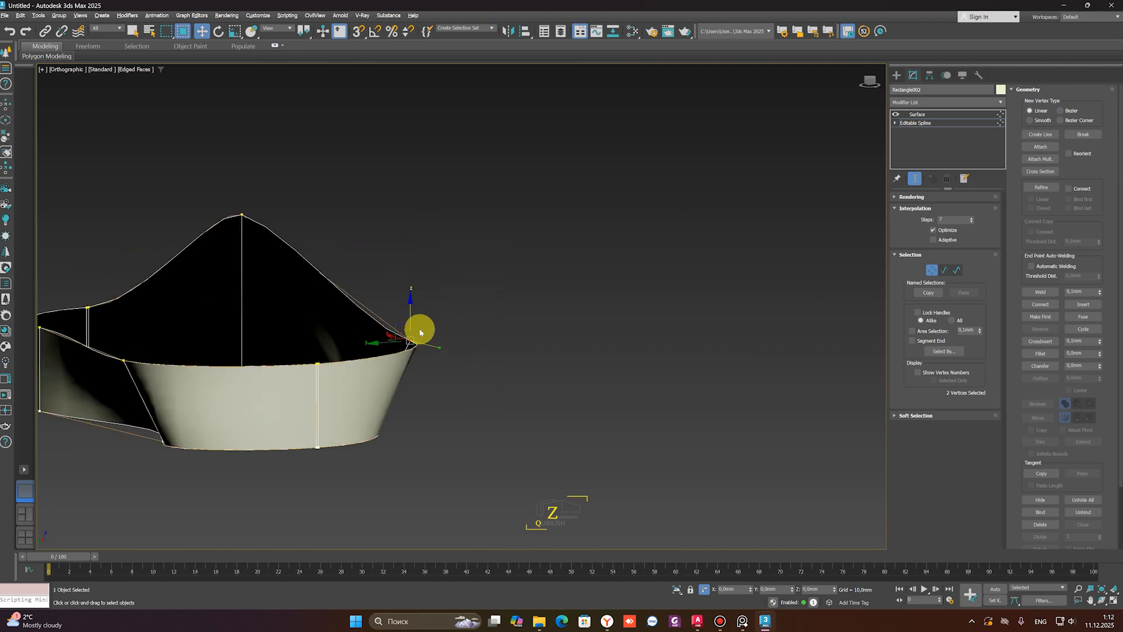
drag(411, 301, 418, 228)
Convert the raised upper-outline vertices to the Smooth vertex type
alt+middle_drag(403, 340, 590, 327)
drag(590, 327, 559, 291)
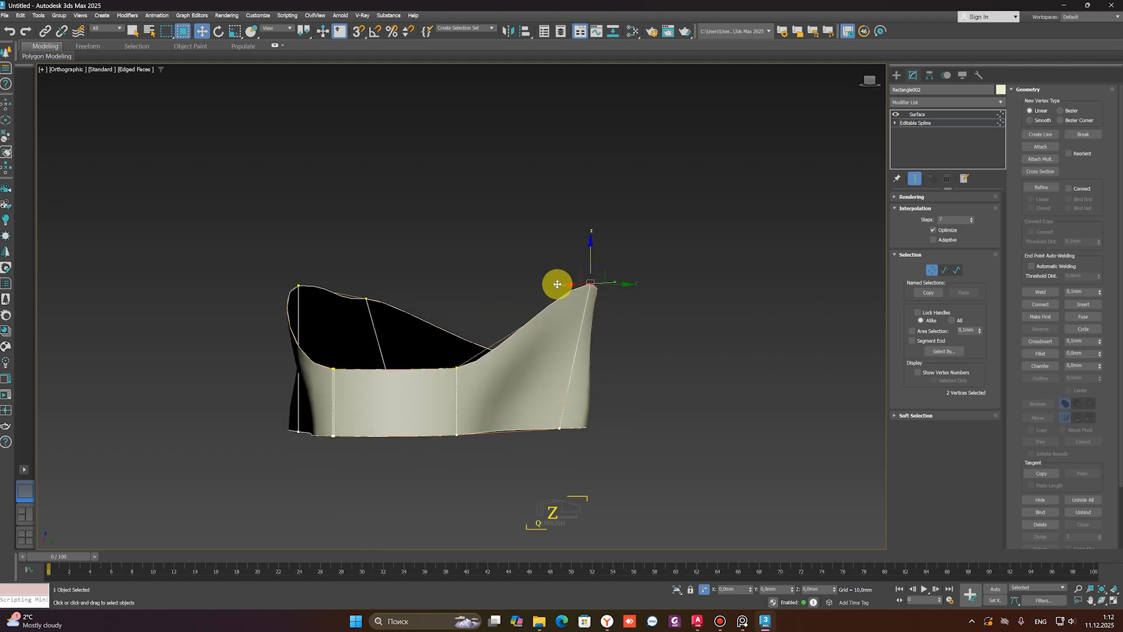
scroll(611, 287, up, 3)
right_click(568, 279)
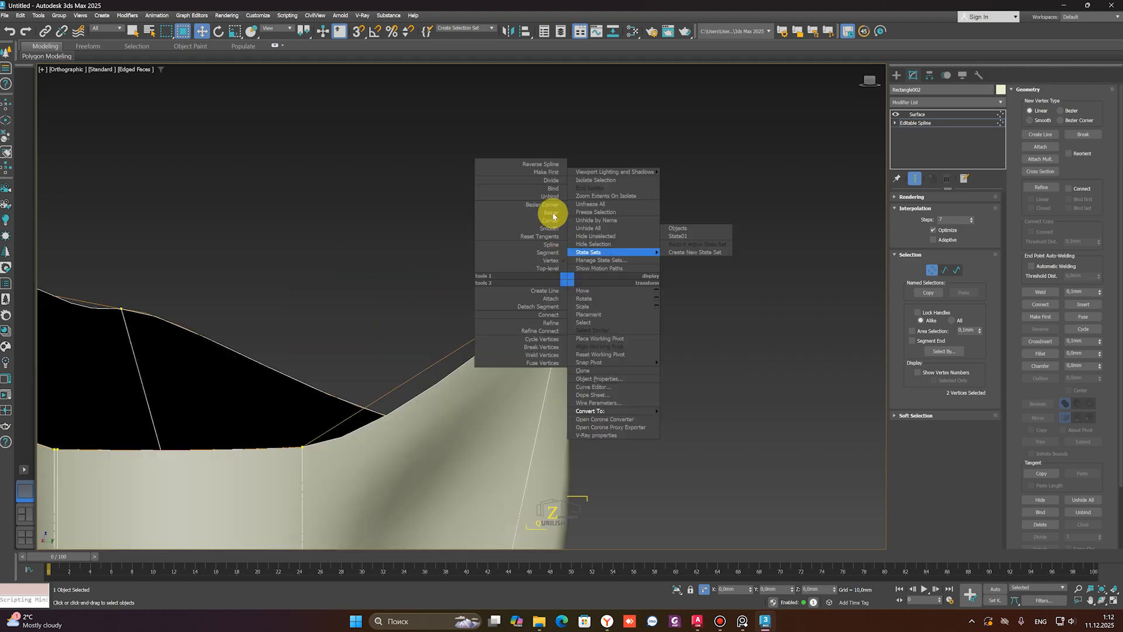
click(553, 228)
scroll(596, 284, down, 3)
alt+middle_drag(596, 284, 624, 363)
right_click(599, 379)
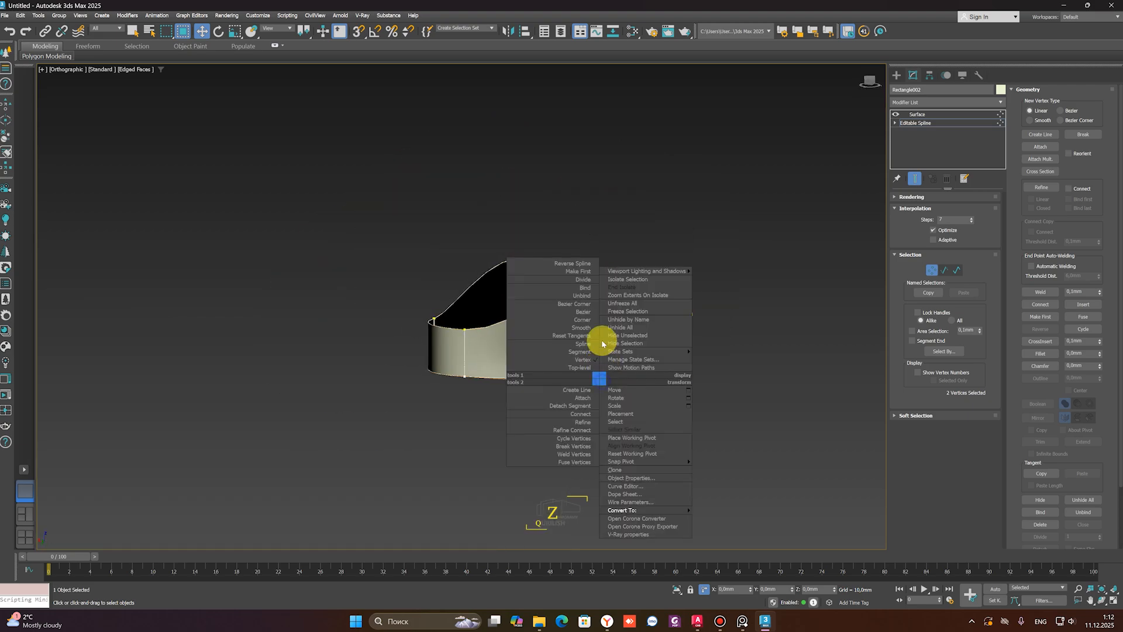
click(583, 328)
Select the four vertices at the rounded end of the wall and reposition them
alt+middle_drag(583, 331, 668, 352)
scroll(632, 376, down, 3)
scroll(667, 352, up, 5)
drag(687, 339, 660, 363)
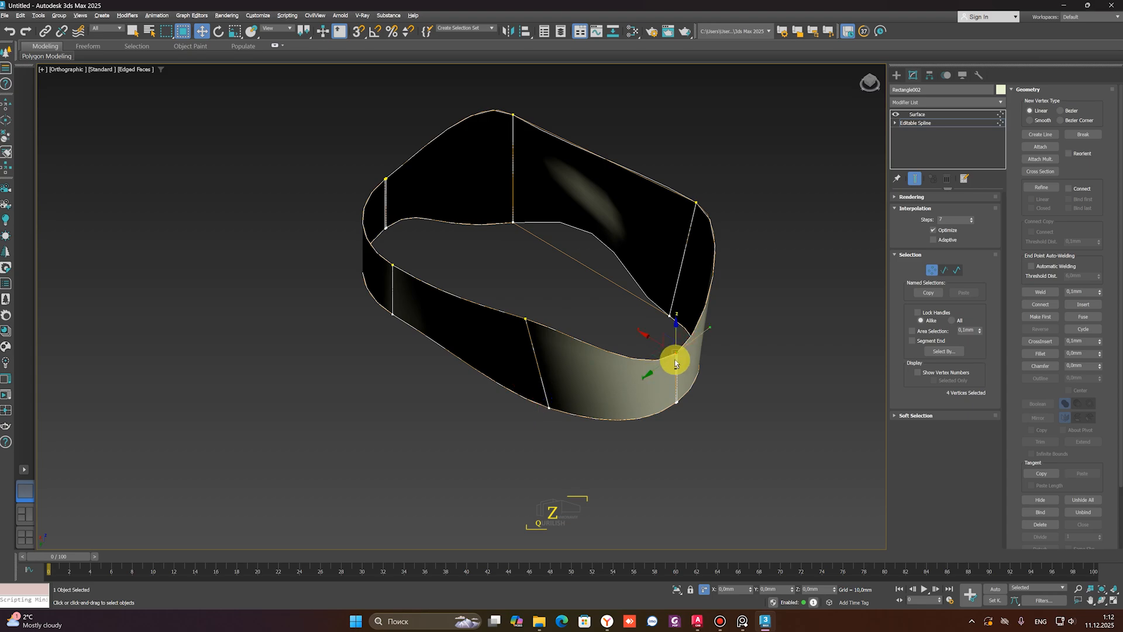
alt+middle_drag(676, 363, 677, 321)
drag(677, 327, 691, 357)
alt+middle_drag(692, 357, 663, 359)
Finish vertex editing and return to the Surface modifier level
key(1)
alt+middle_drag(777, 321, 877, 329)
alt+middle_drag(739, 311, 755, 316)
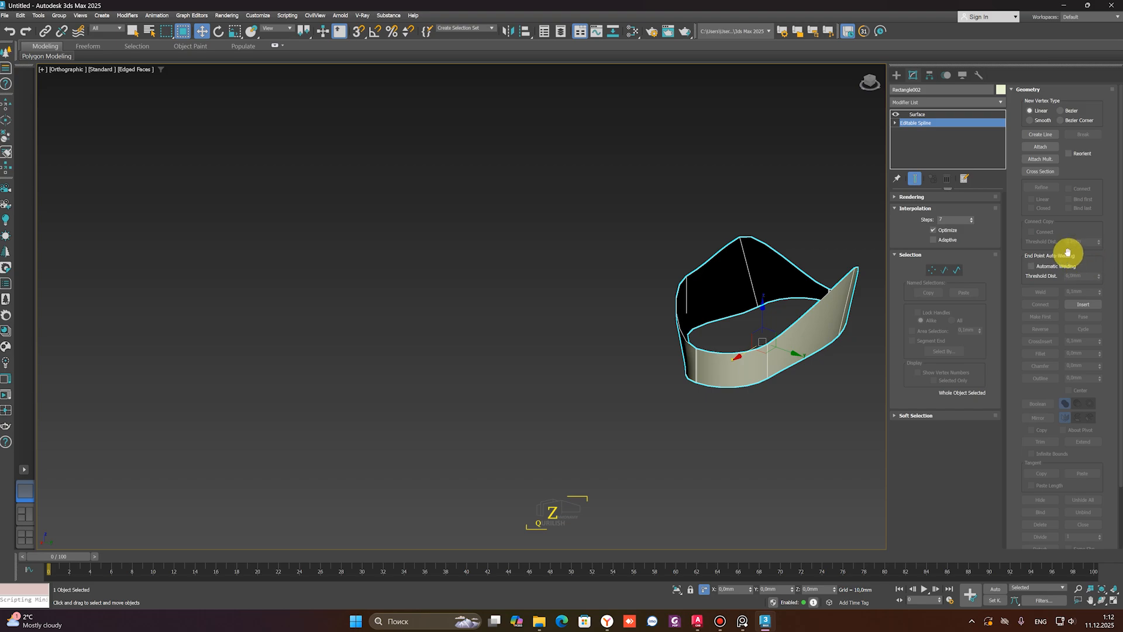
click(917, 114)
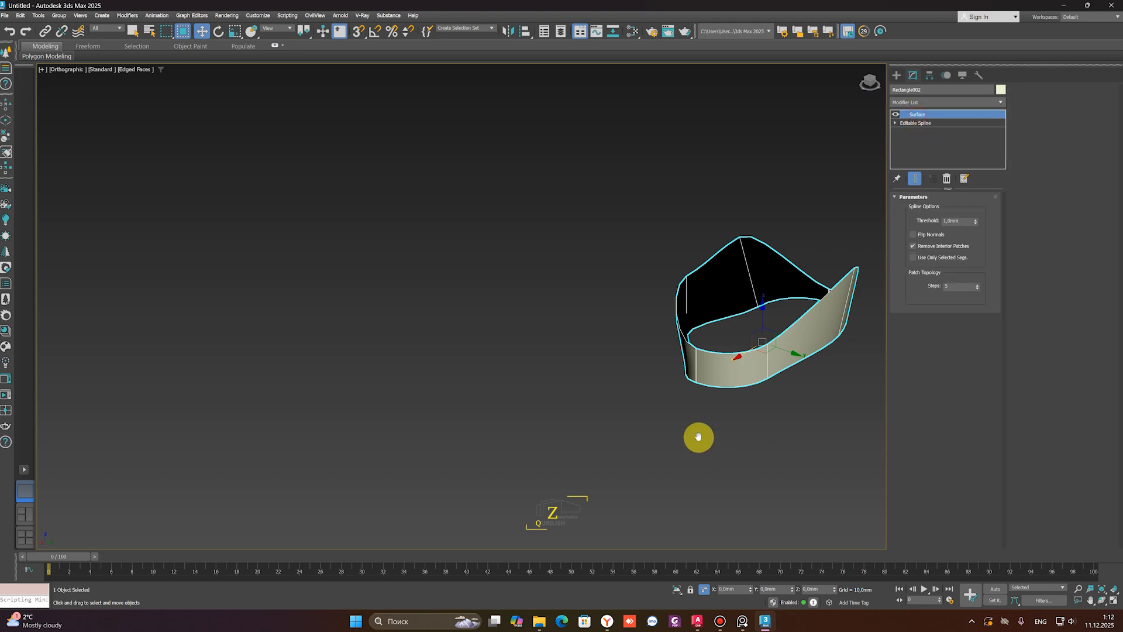
alt+middle_drag(697, 436, 561, 356)
right_click(543, 345)
click(557, 306)
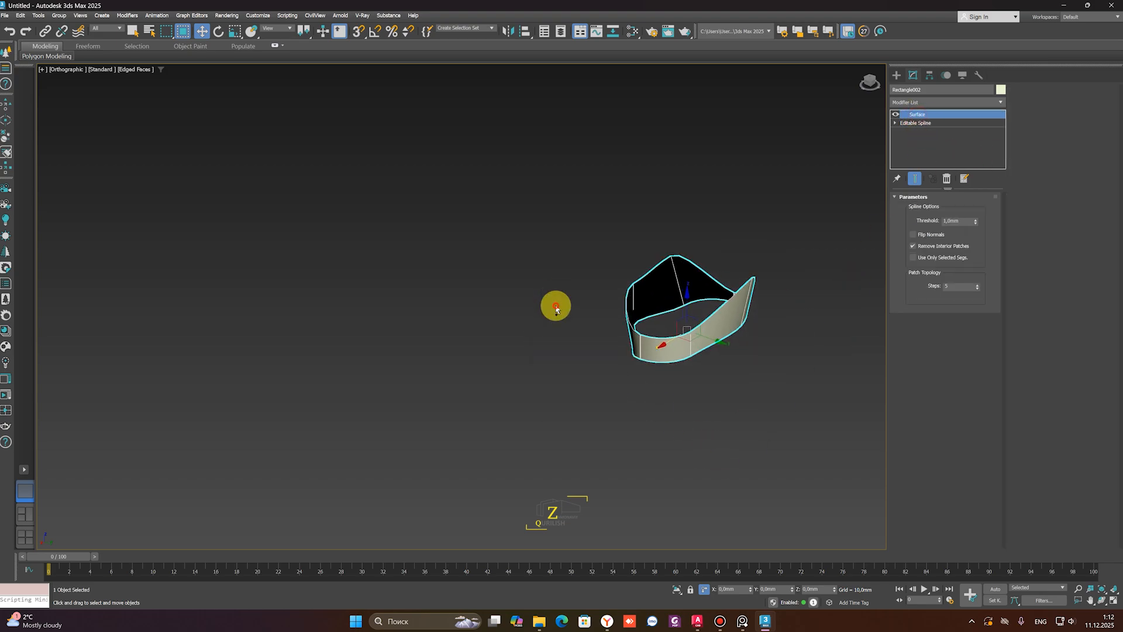
drag(530, 342, 508, 380)
click(508, 381)
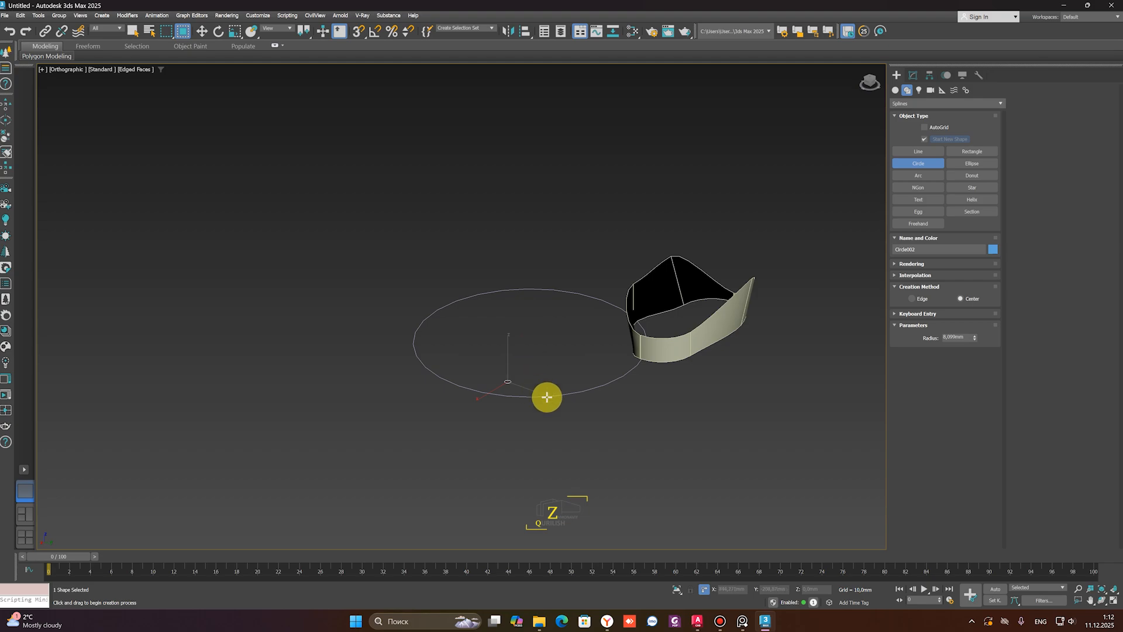
right_click(524, 386)
key(Delete)
drag(544, 366, 479, 439)
key(Delete)
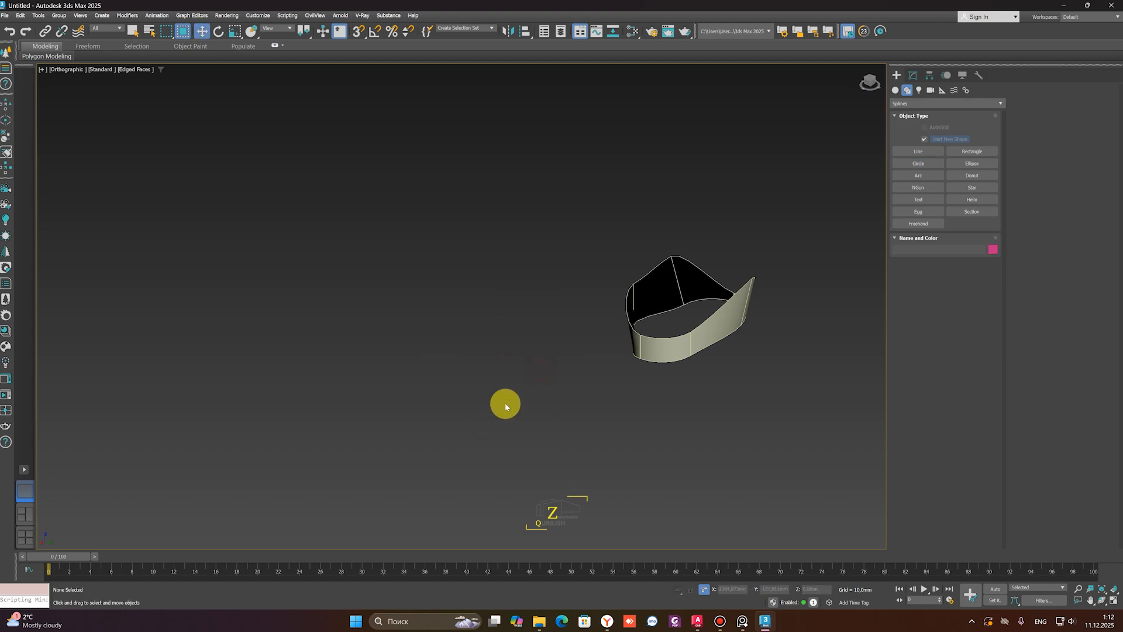
Draw a new rectangle beside the surface object and convert it to an Editable Spline
right_click(504, 388)
click(519, 328)
drag(446, 343, 501, 410)
right_click(501, 403)
right_click(502, 401)
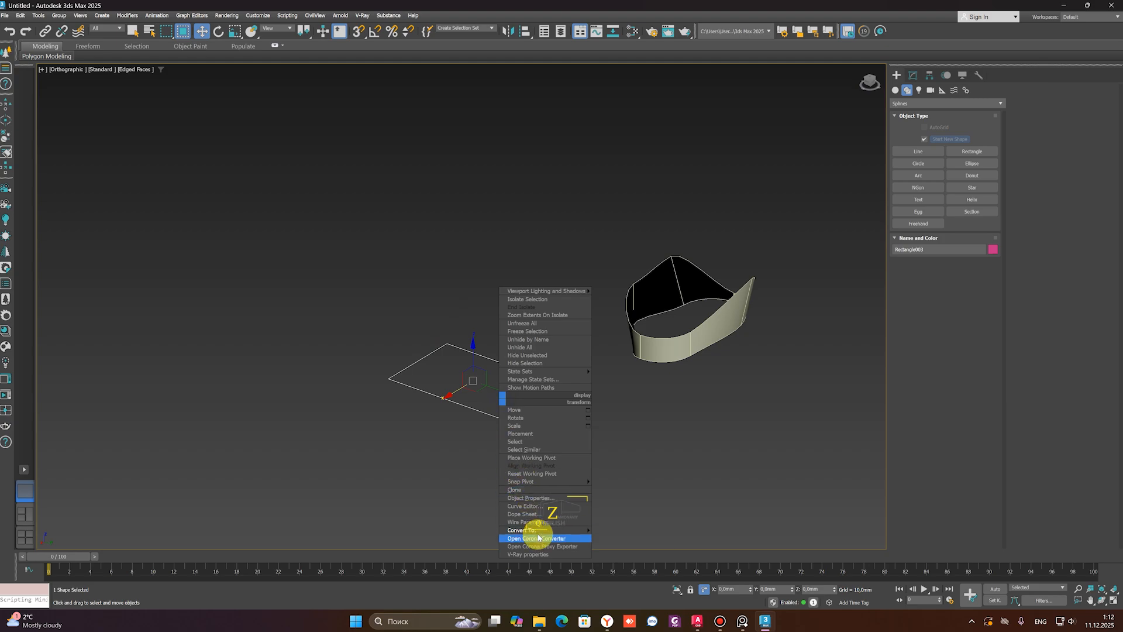
mouse_move(529, 530)
click(632, 530)
Select all four vertices of the new rectangle and set them to Corner
alt+middle_drag(562, 396, 594, 326)
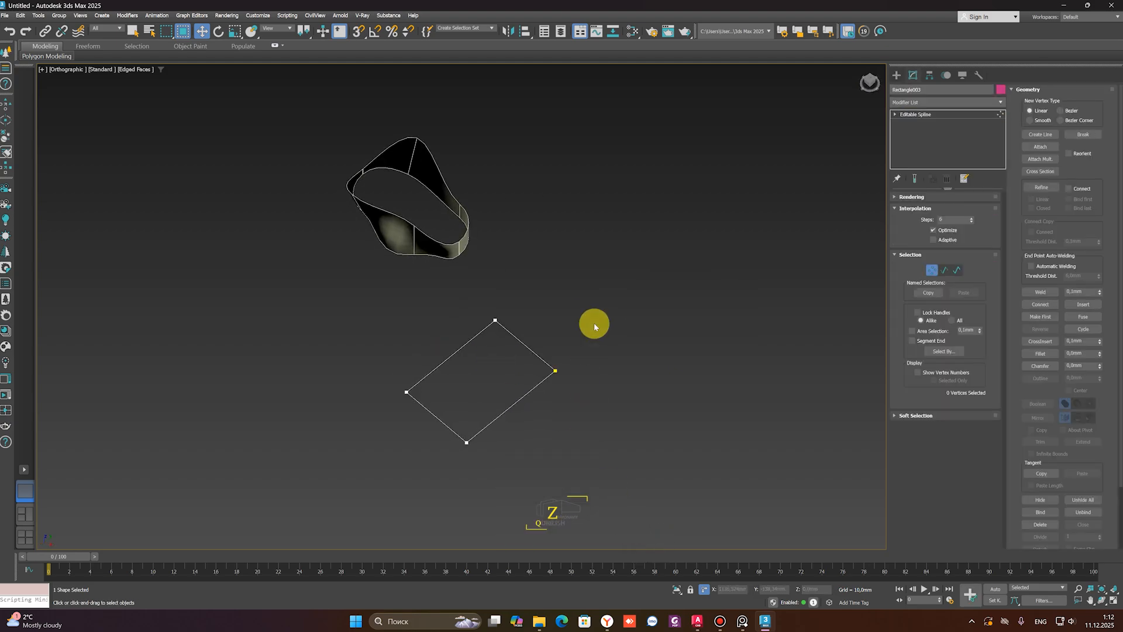
drag(352, 474, 349, 475)
right_click(475, 373)
click(452, 311)
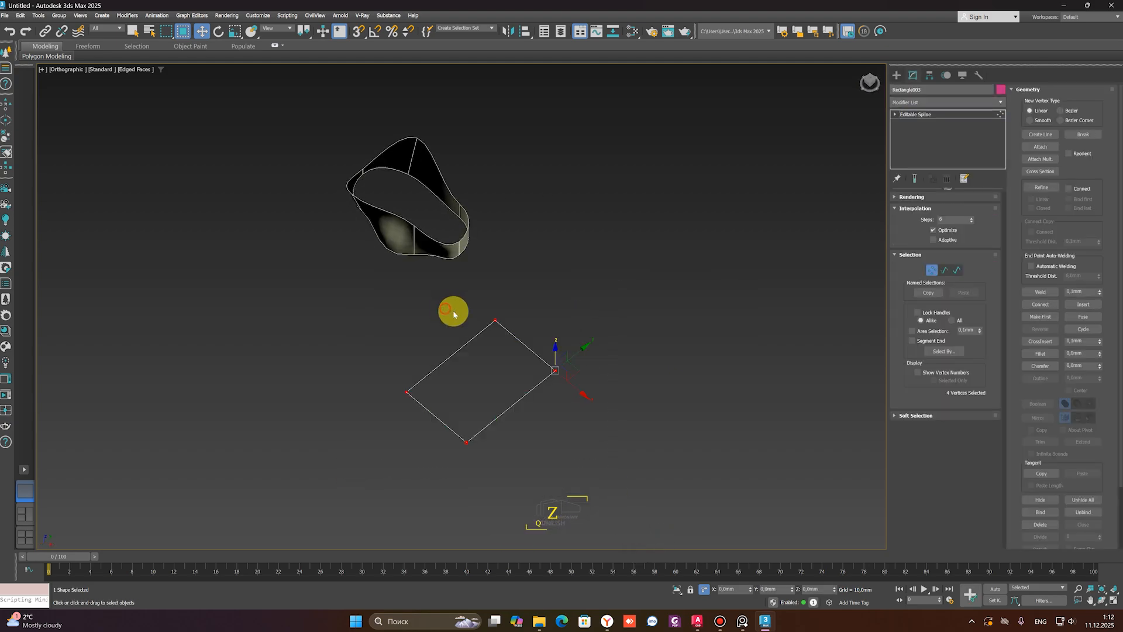
Fillet all four corners of the rectangle, and undo the fillet
drag(1117, 303, 1103, 200)
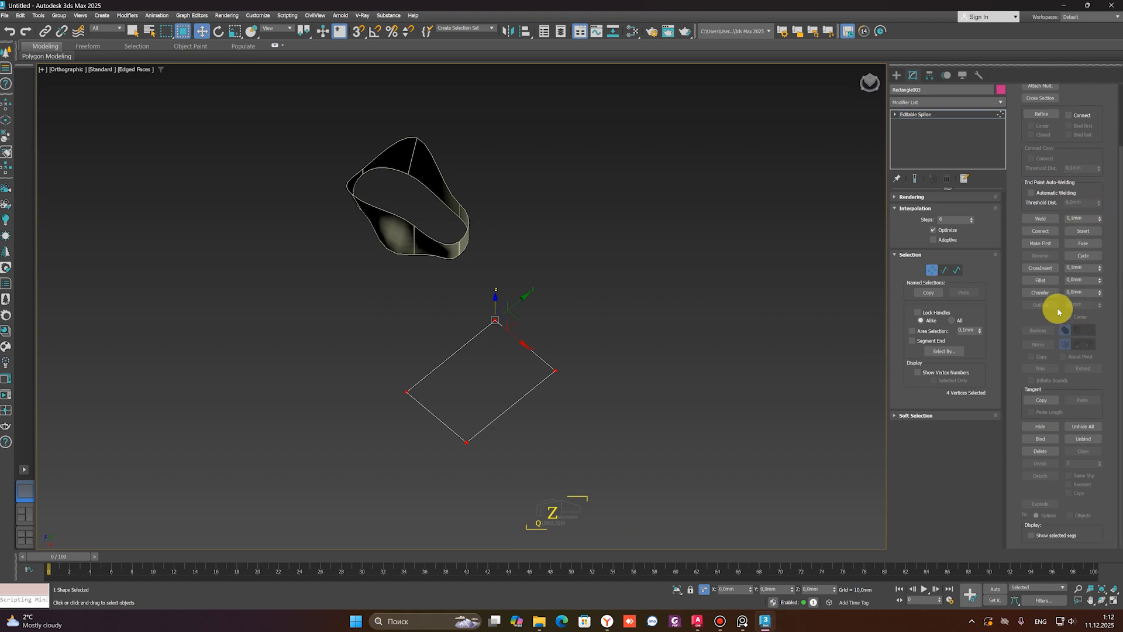
drag(1099, 285, 1093, 260)
middle_drag(539, 381, 629, 376)
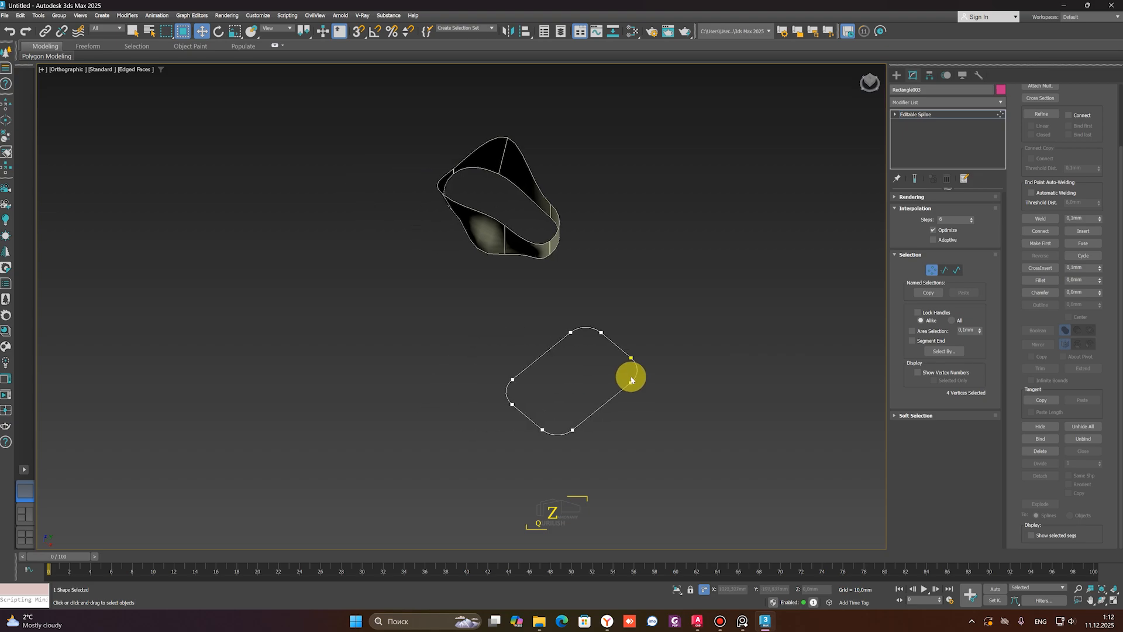
key(ctrl+z)
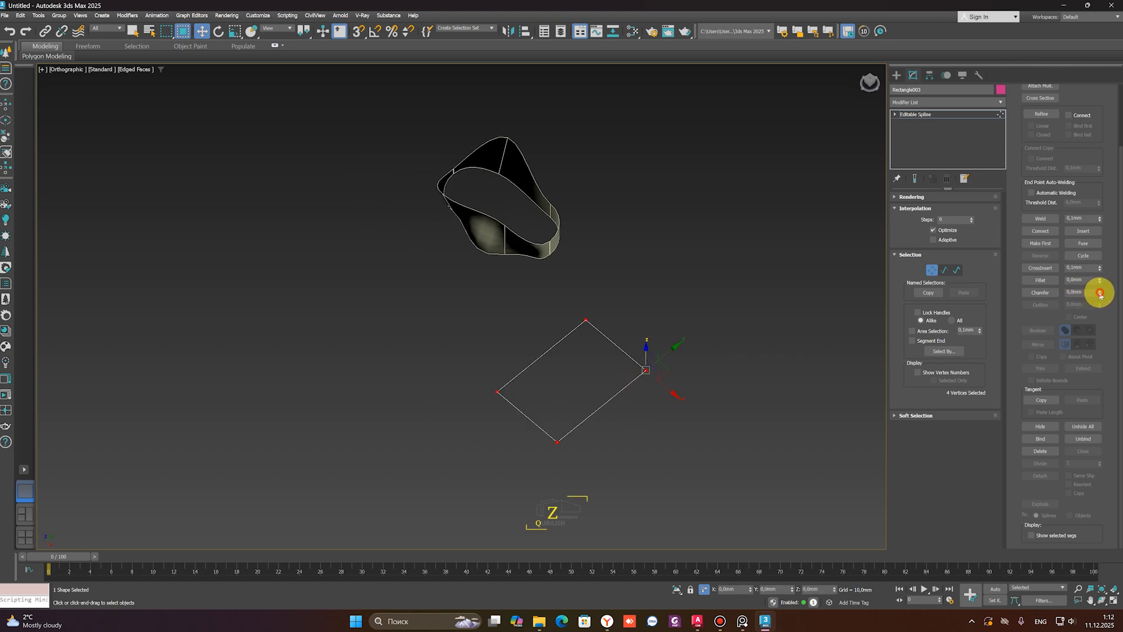
Chamfer all four corners of the rectangle into an eight-sided outline
drag(1099, 294, 1086, 274)
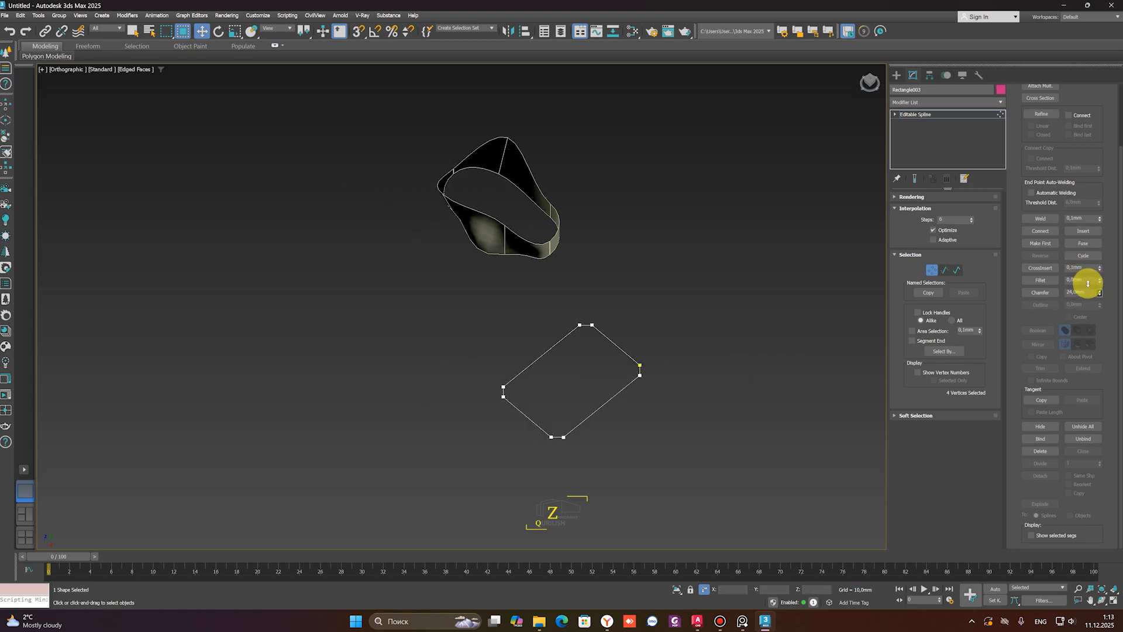
drag(1091, 271, 1071, 290)
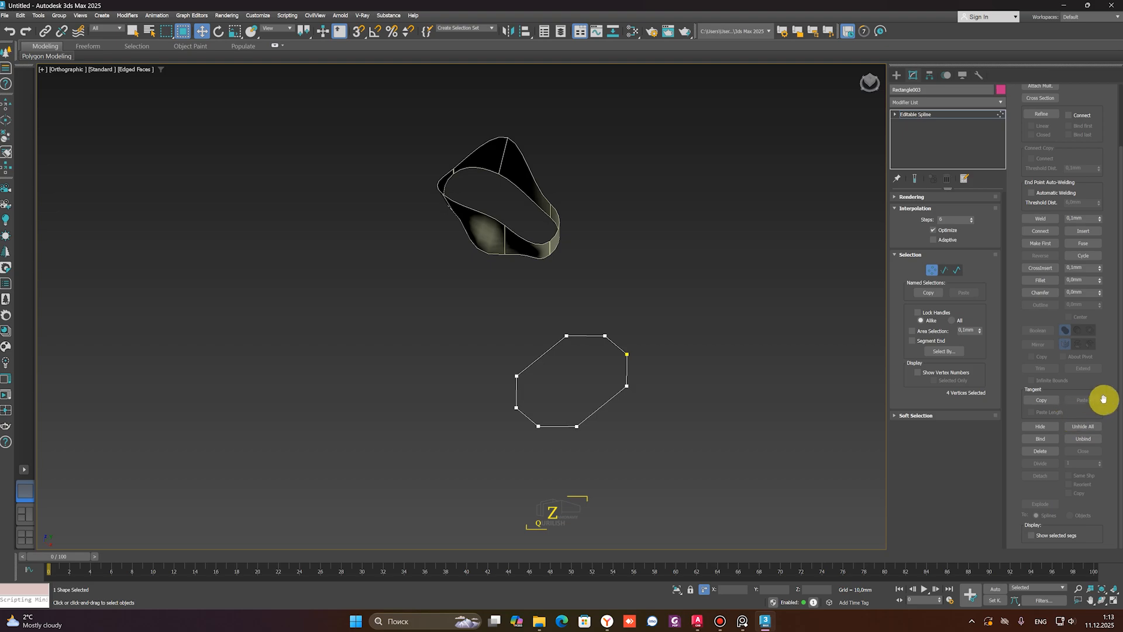
Hide all vertices of the chamfered outline and unhide them again
click(1042, 428)
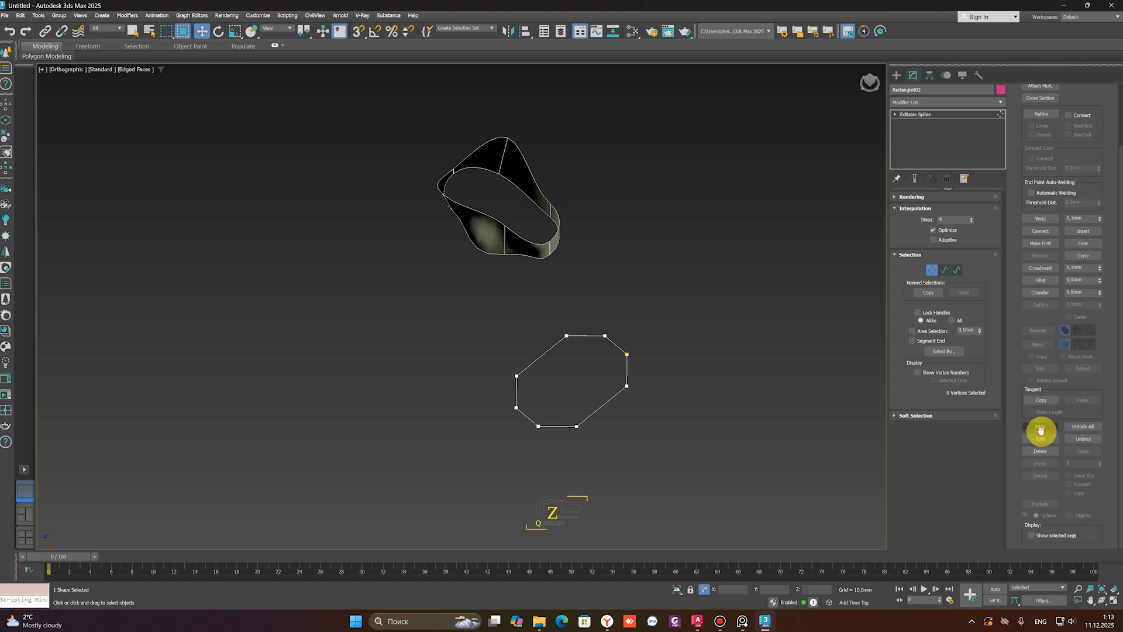
drag(670, 316, 432, 458)
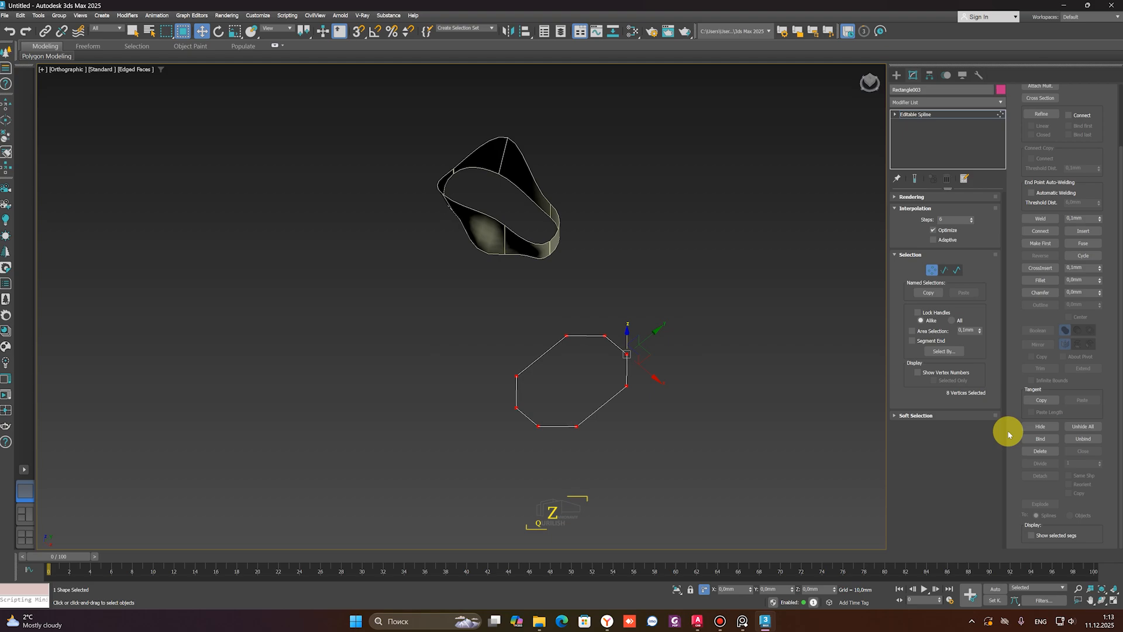
click(1040, 429)
click(1082, 429)
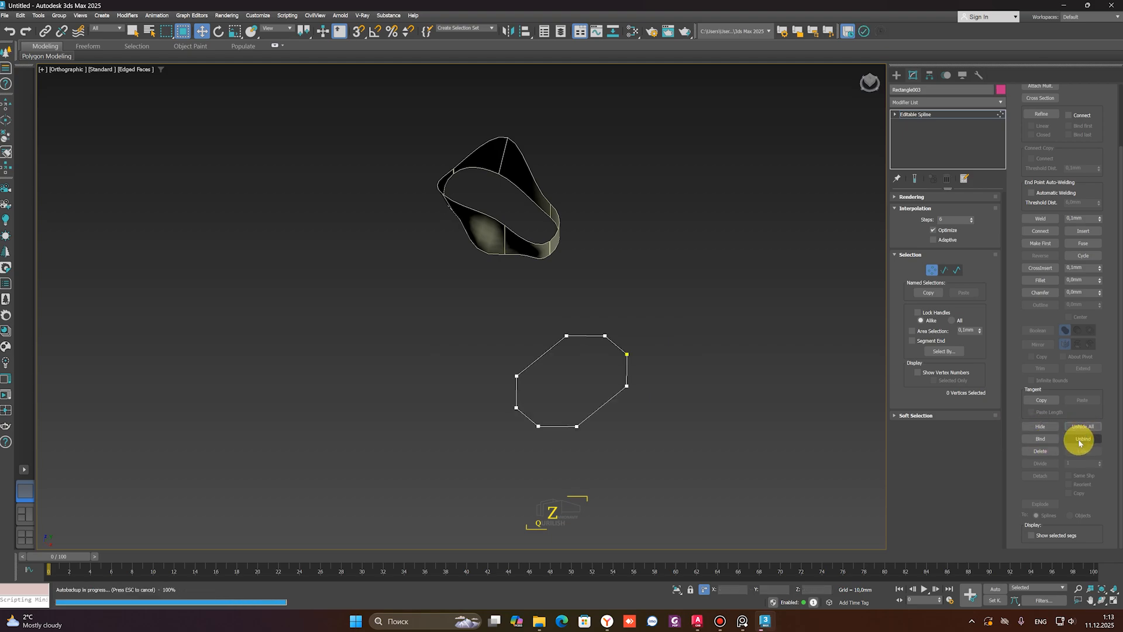
click(1043, 437)
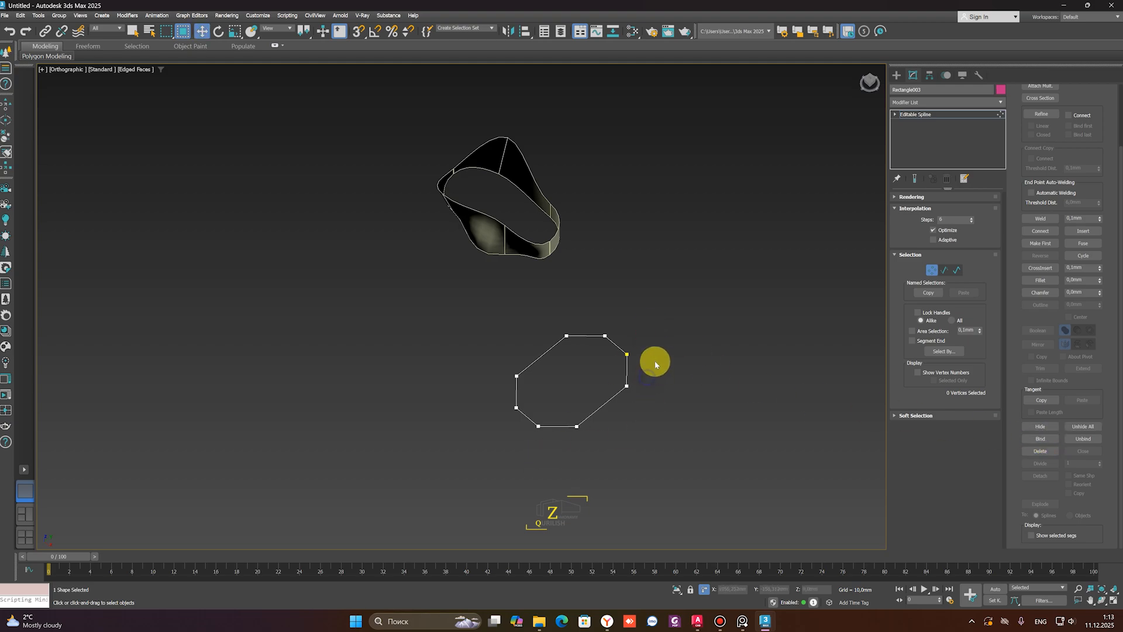
Leave vertex editing and delete both the surface object and the chamfered outline
drag(456, 464, 449, 468)
scroll(828, 371, down, 2)
middle_drag(834, 403, 833, 455)
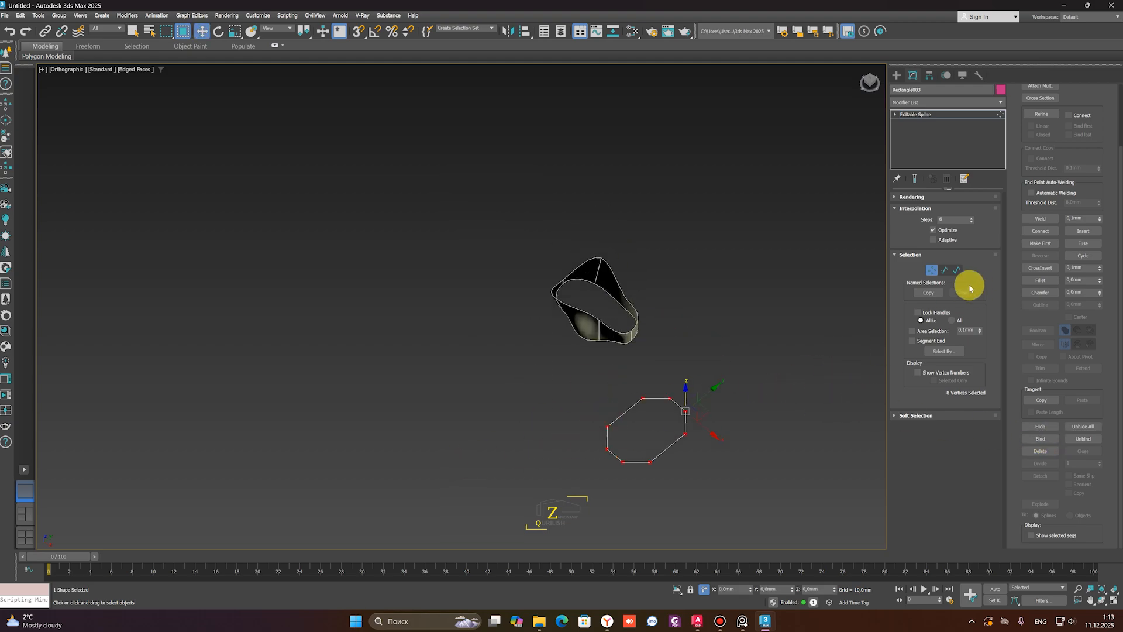
click(930, 271)
scroll(614, 328, up, 2)
drag(689, 230, 475, 388)
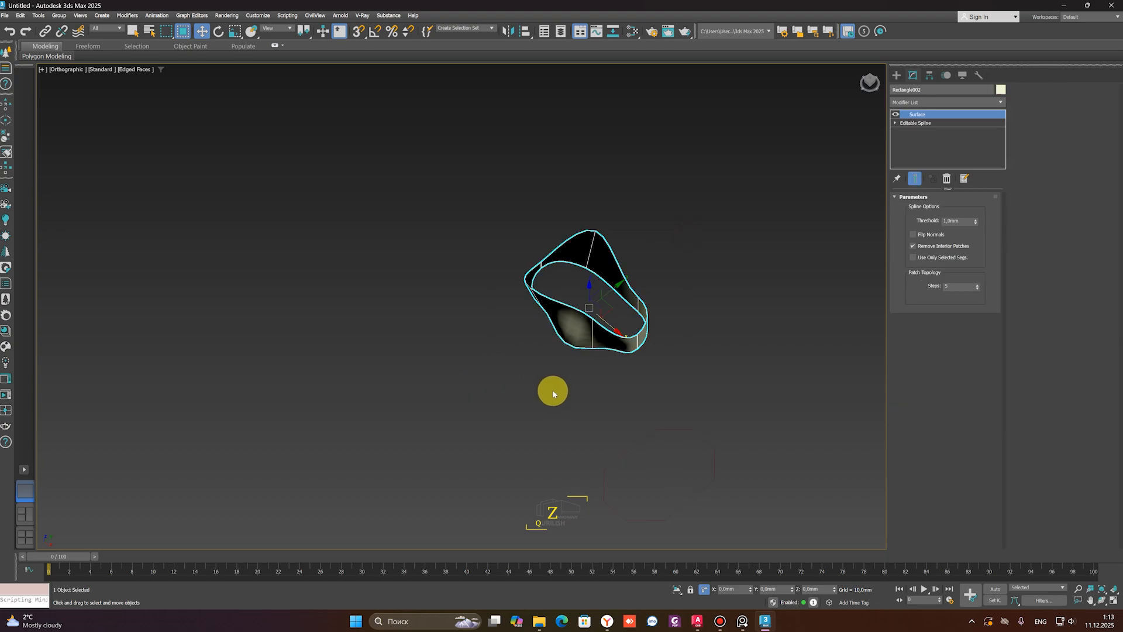
key(Delete)
click(610, 495)
key(Delete)
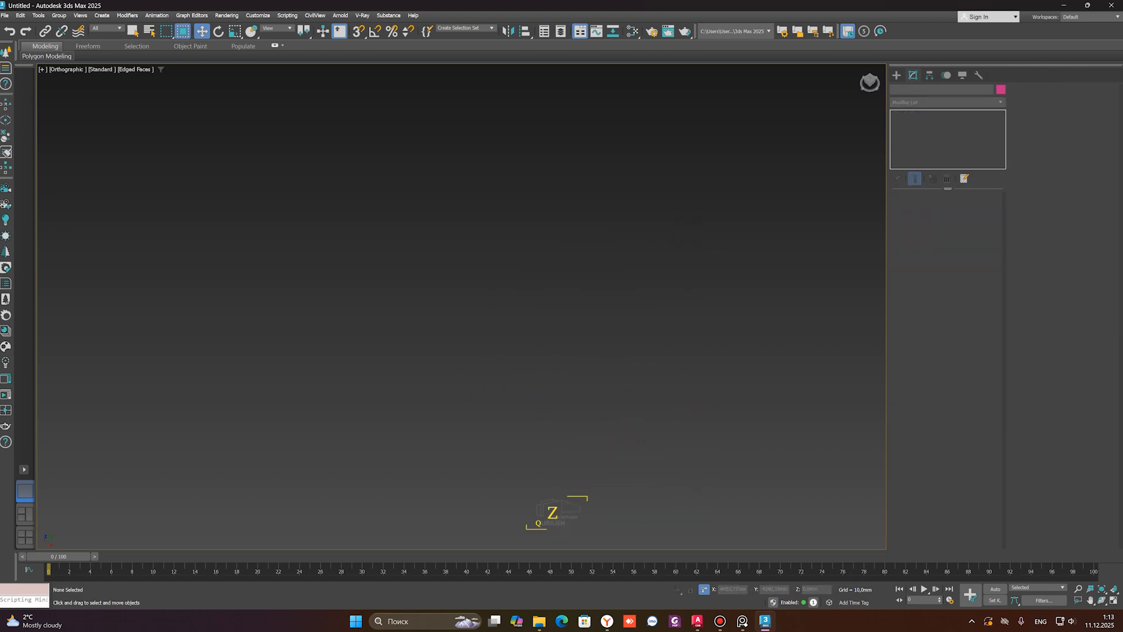
Switch the viewport to the Top view and show the home grid
middle_drag(182, 237, 377, 349)
middle_drag(388, 381, 441, 358)
key(t)
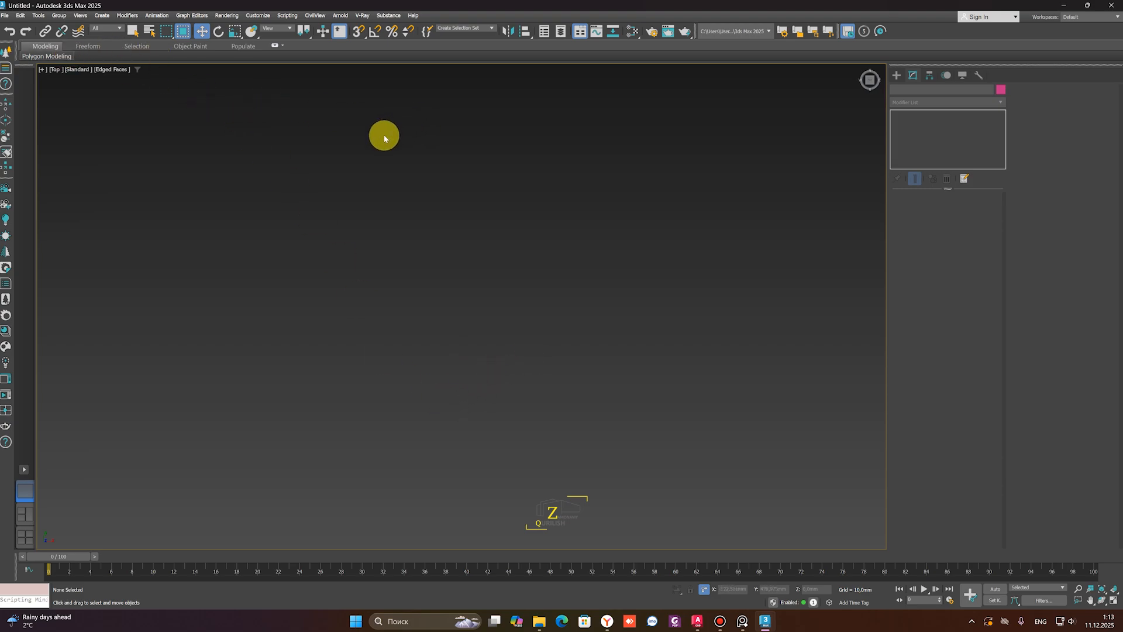
key(g)
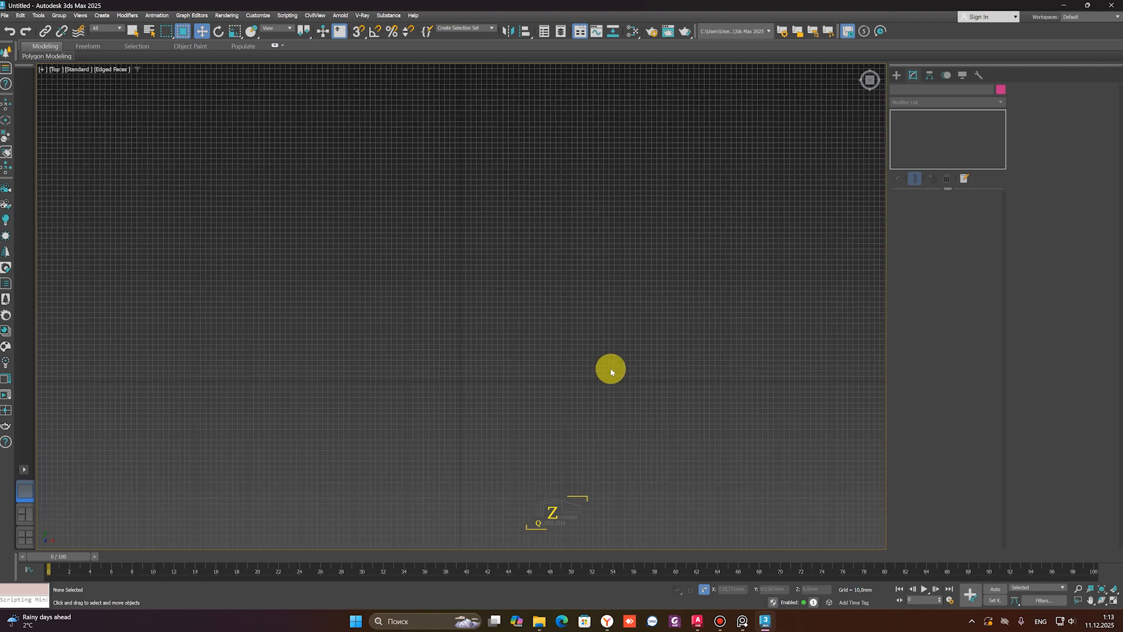
middle_drag(459, 371, 457, 300)
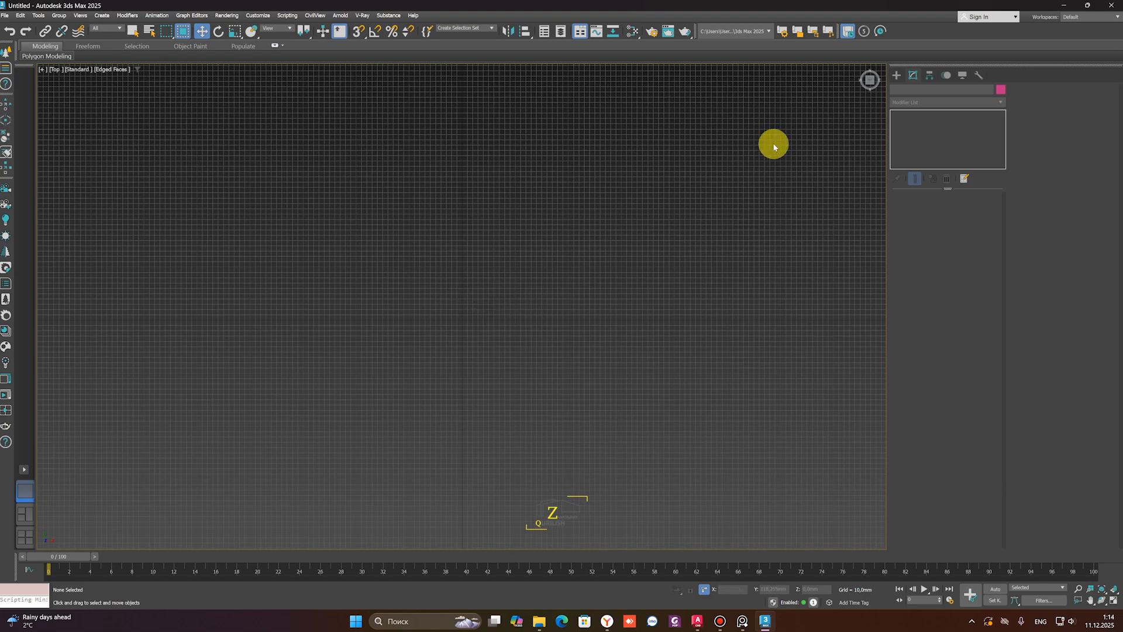
Create a box about 69 mm long, 67 mm wide and 76 mm high near the grid origin
click(895, 74)
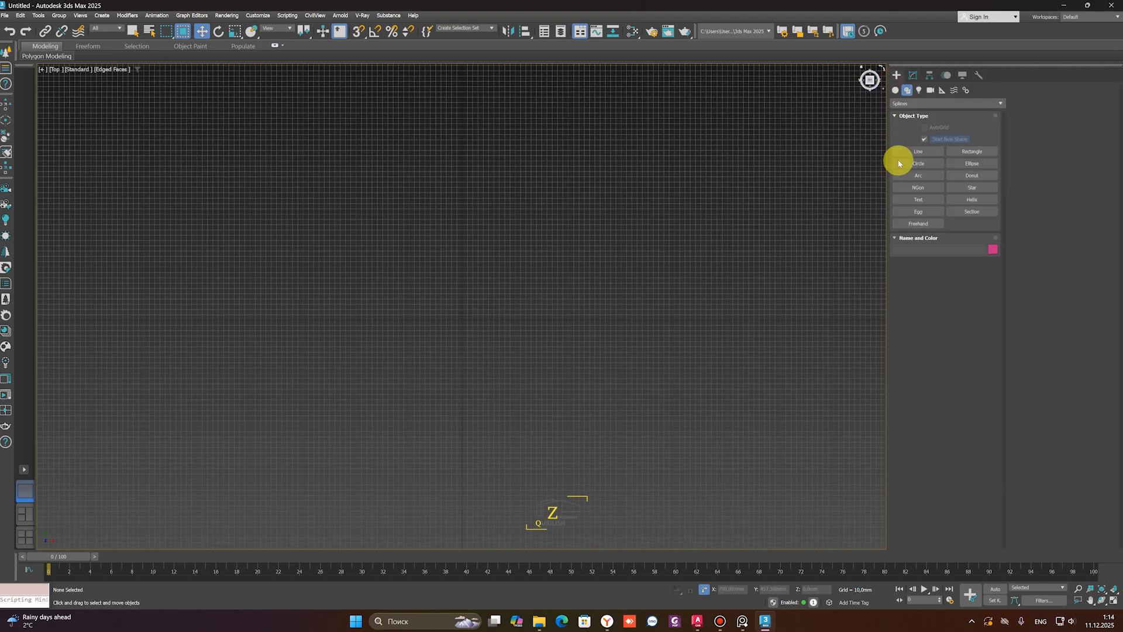
click(895, 90)
click(932, 144)
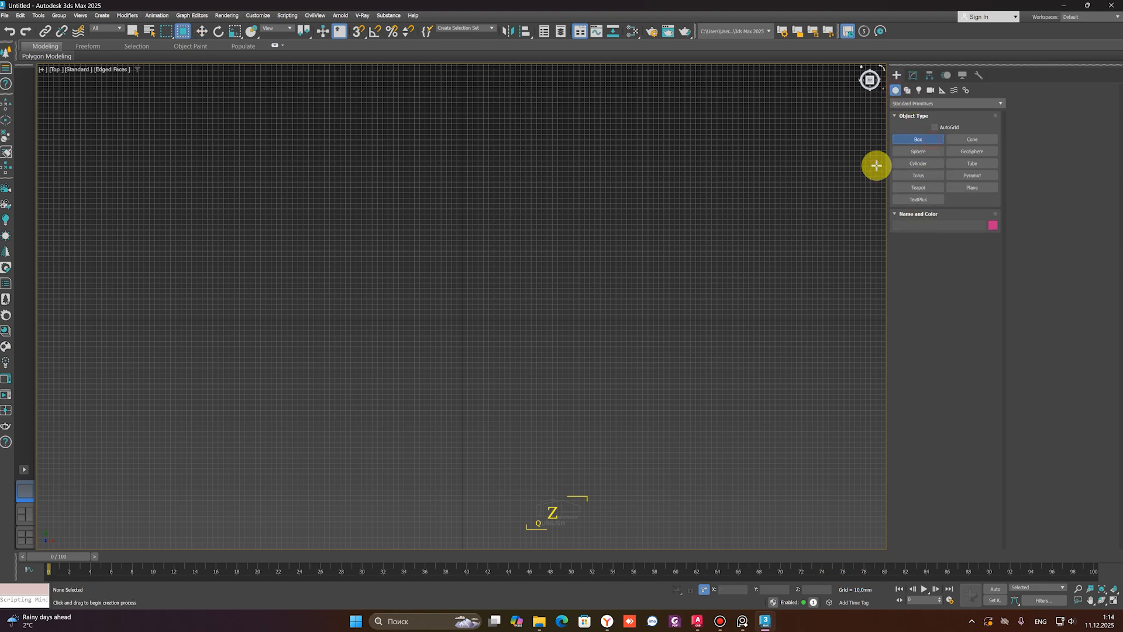
drag(457, 279, 492, 316)
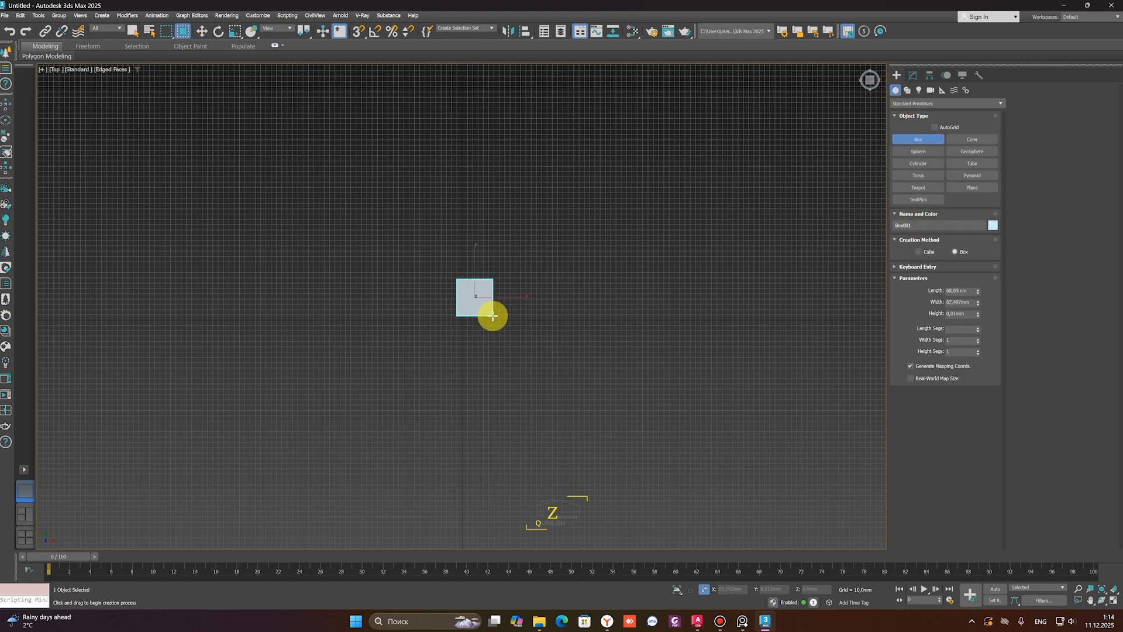
click(493, 276)
key(w)
Move the box so that one corner of its base sits at the grid origin
scroll(478, 319, up, 5)
middle_drag(521, 325, 490, 376)
scroll(389, 290, down, 3)
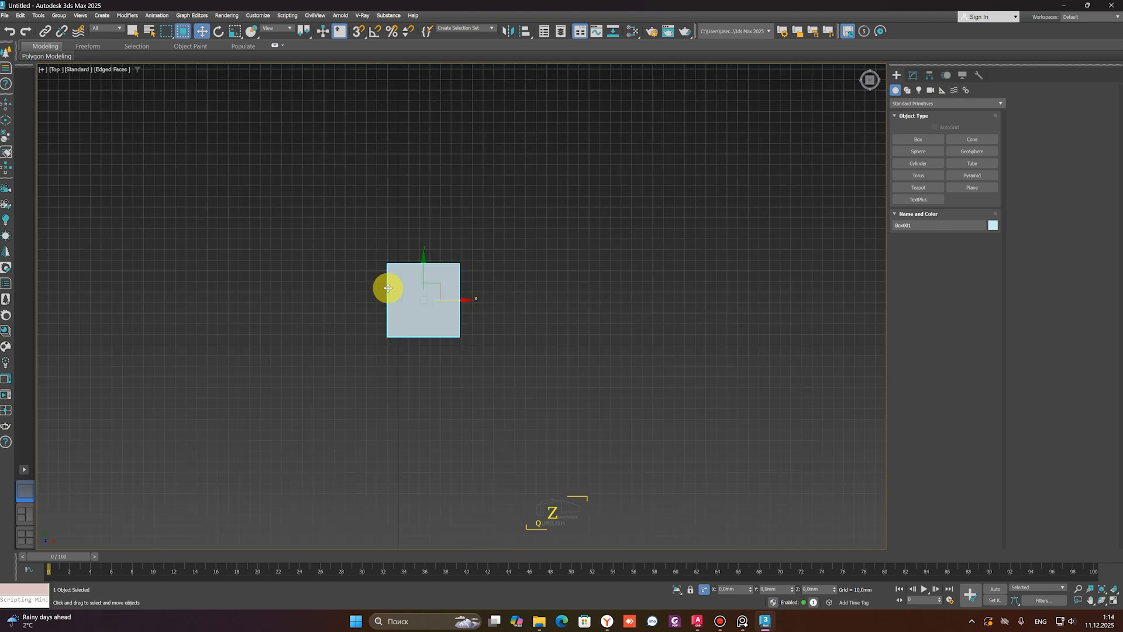
scroll(439, 327, down, 2)
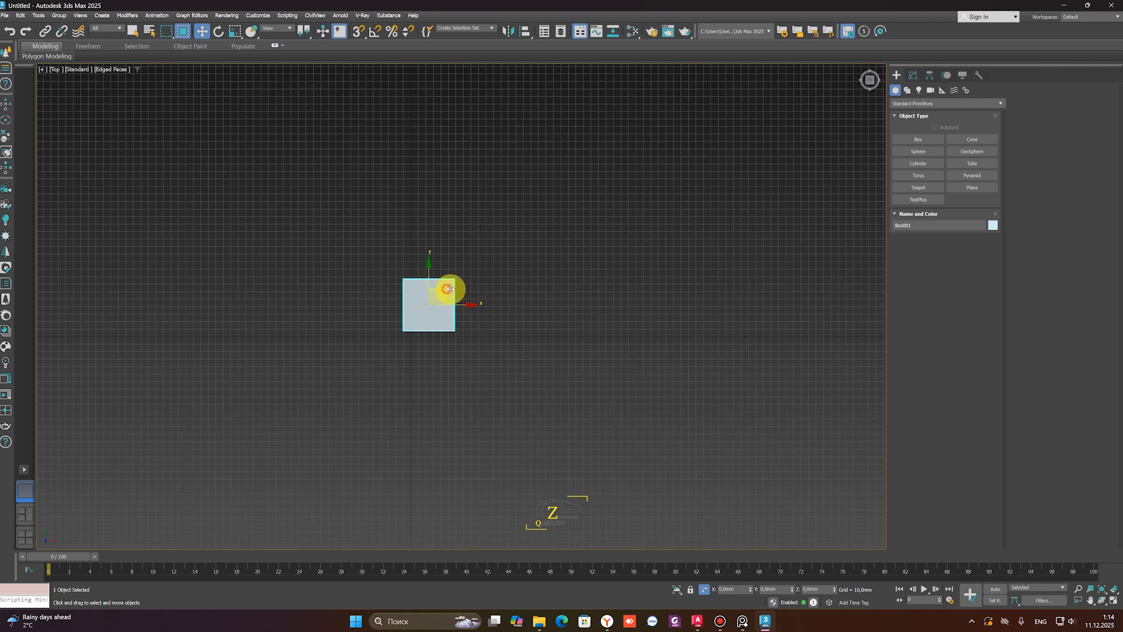
drag(448, 289, 457, 293)
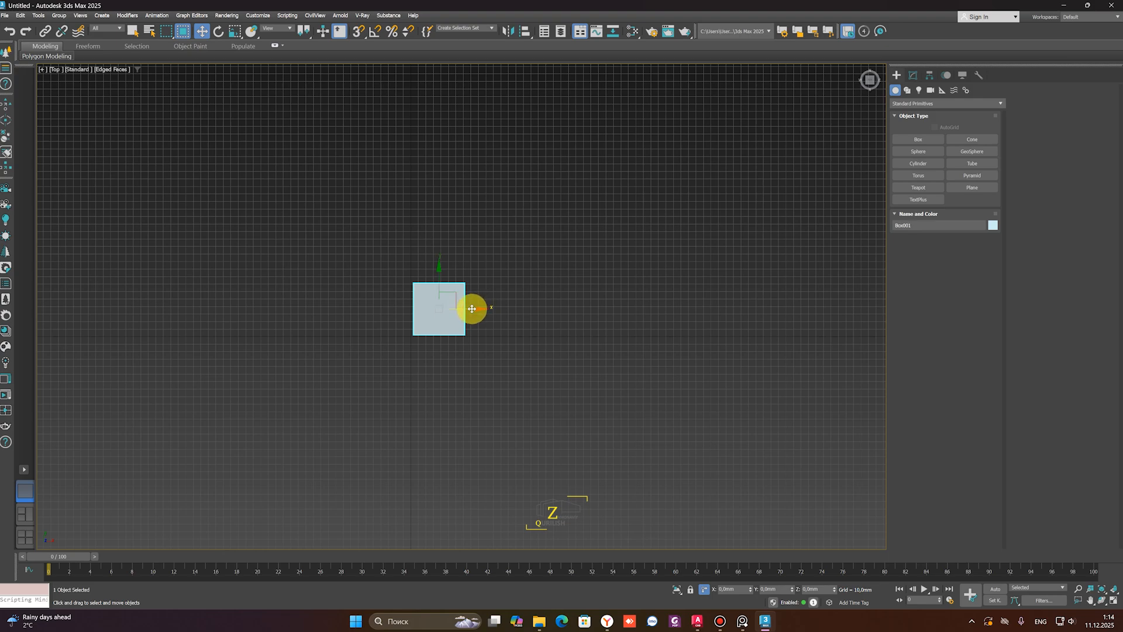
Clone the box along the X axis into a row of 10 evenly spaced copies, using the Copy option
shift+drag(464, 309, 530, 313)
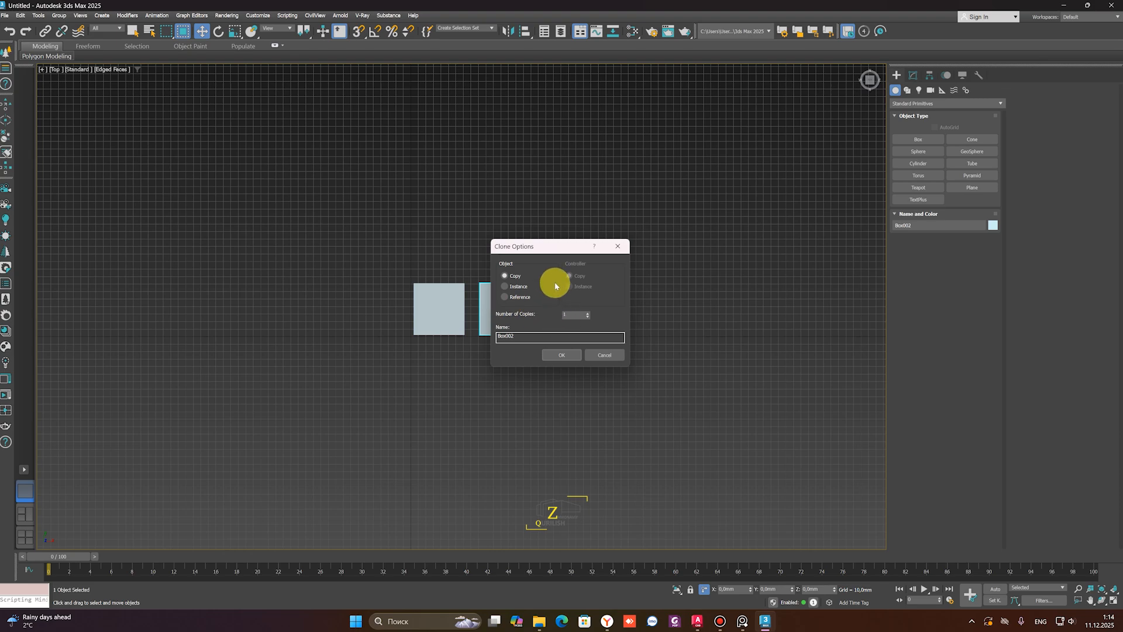
drag(547, 247, 500, 116)
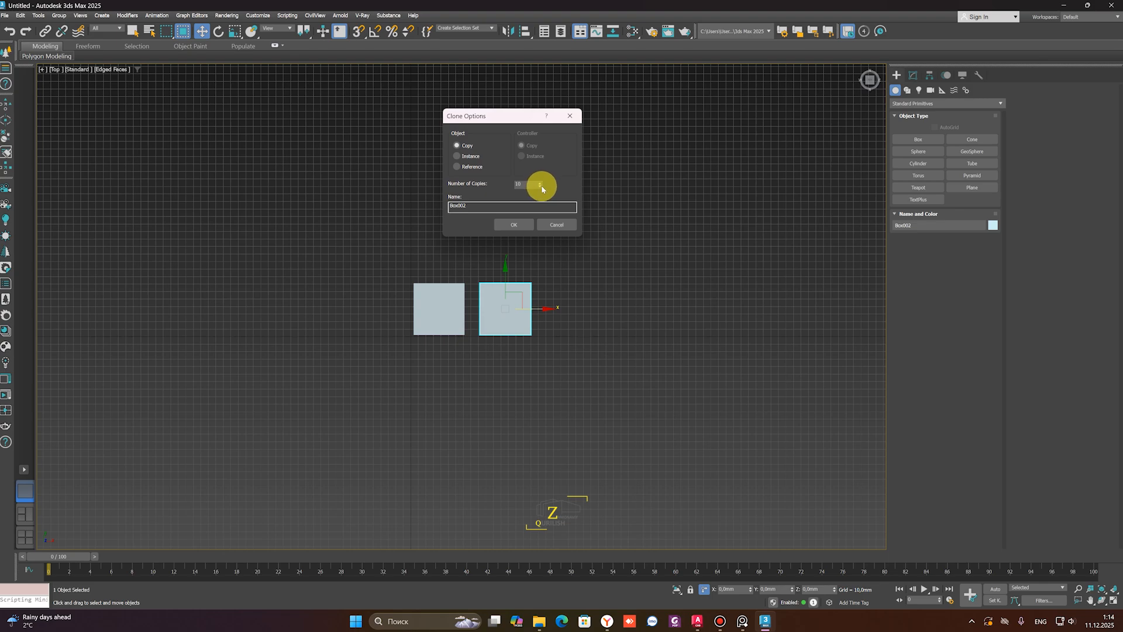
click(514, 224)
scroll(685, 271, down, 4)
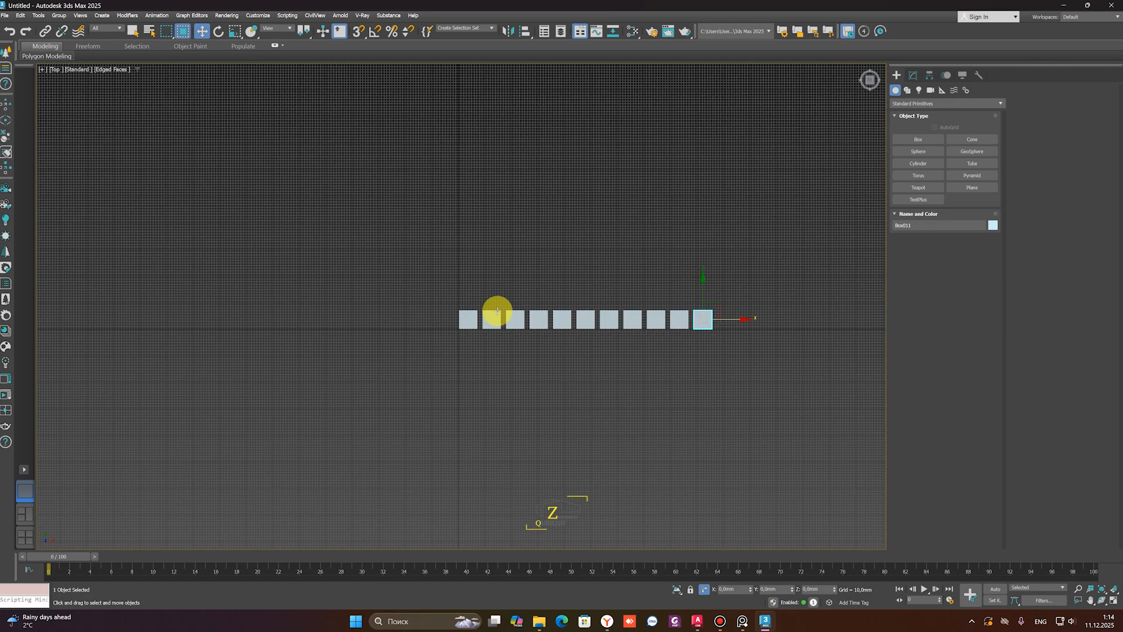
Clone the first box of the row once along negative Y, using the Copy option
click(468, 320)
scroll(472, 300, up, 2)
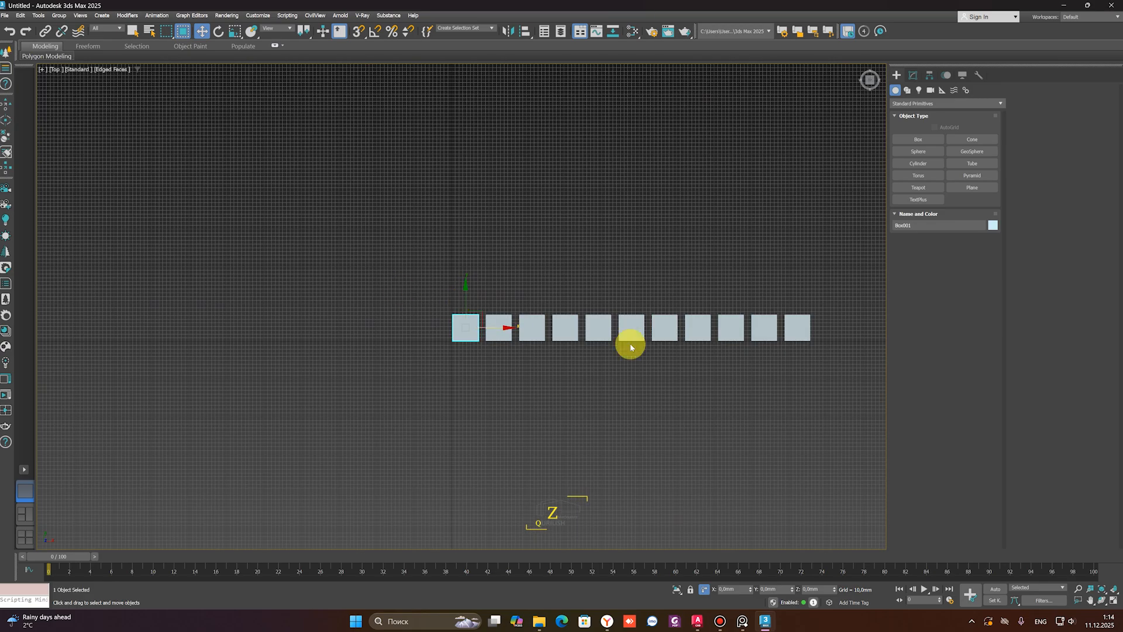
shift+drag(465, 294, 465, 361)
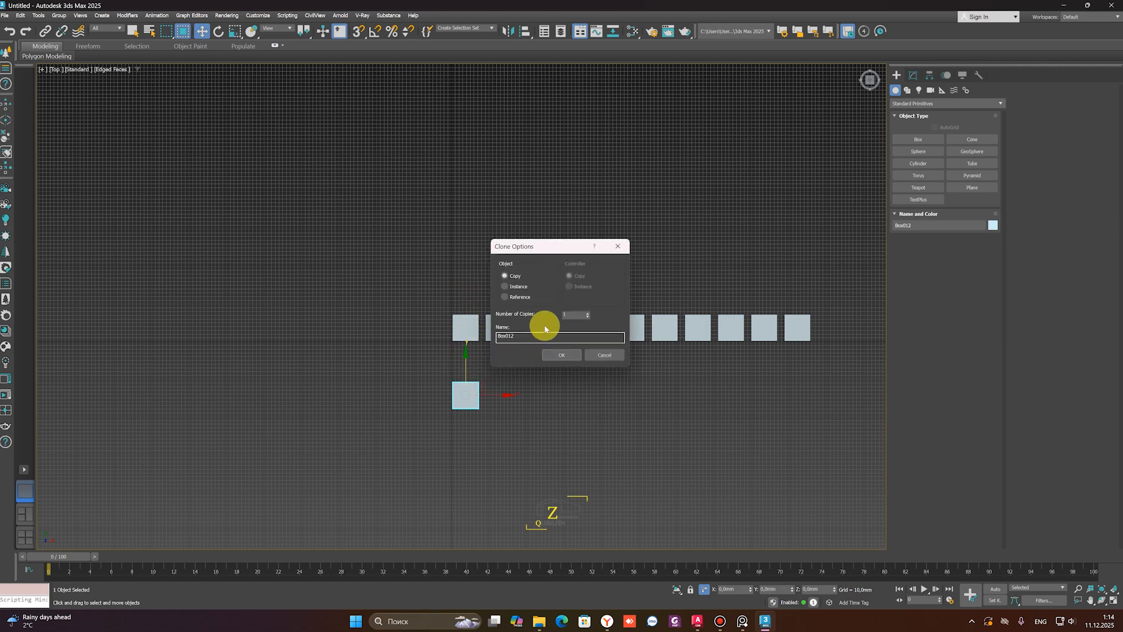
click(562, 355)
scroll(499, 400, up, 2)
scroll(502, 400, up, 2)
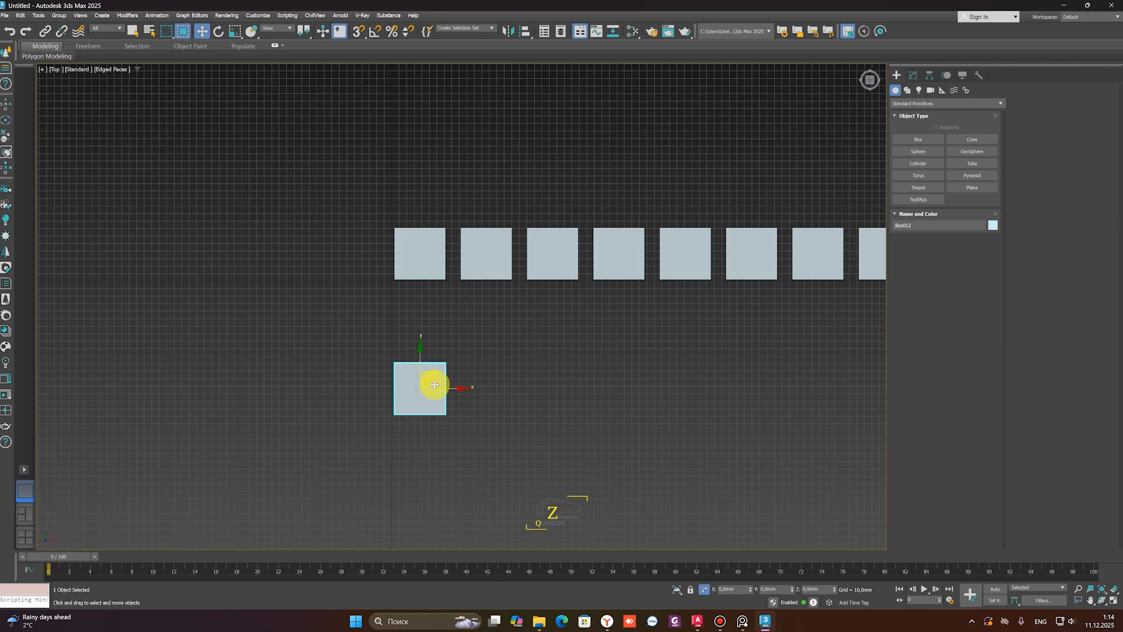
shift+drag(444, 389, 509, 390)
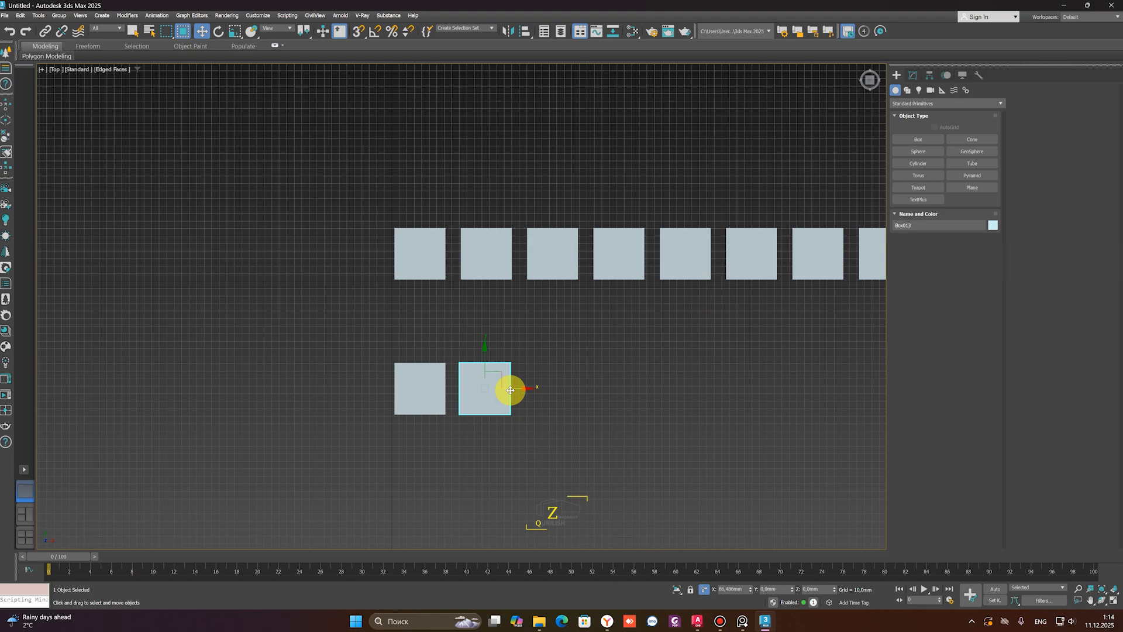
right_click(509, 388)
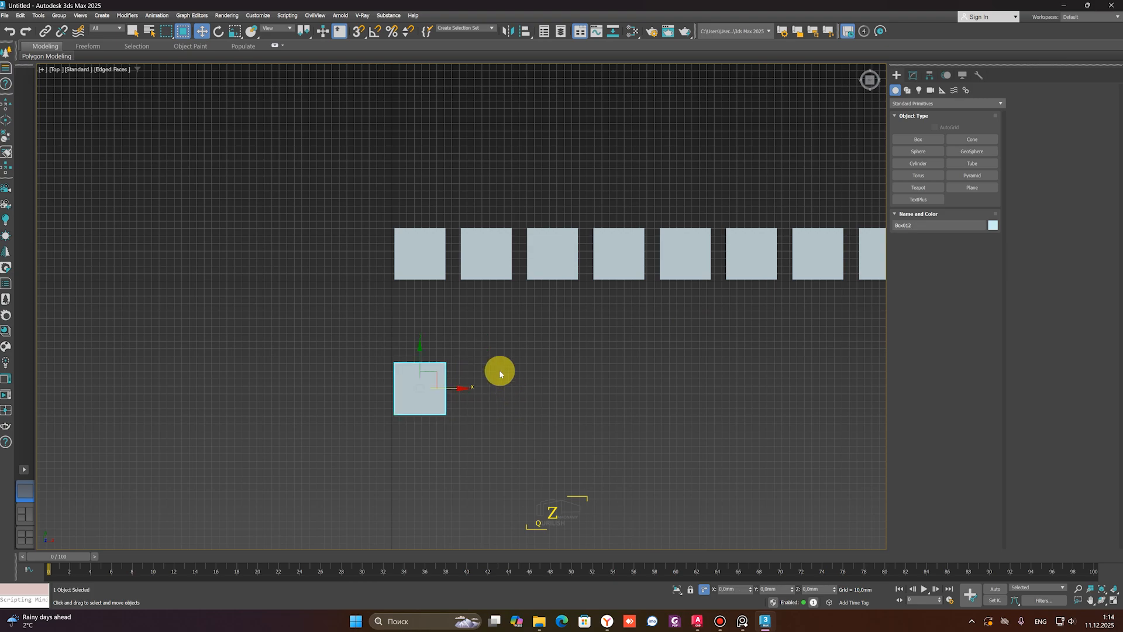
shift+drag(453, 387, 525, 389)
click(514, 288)
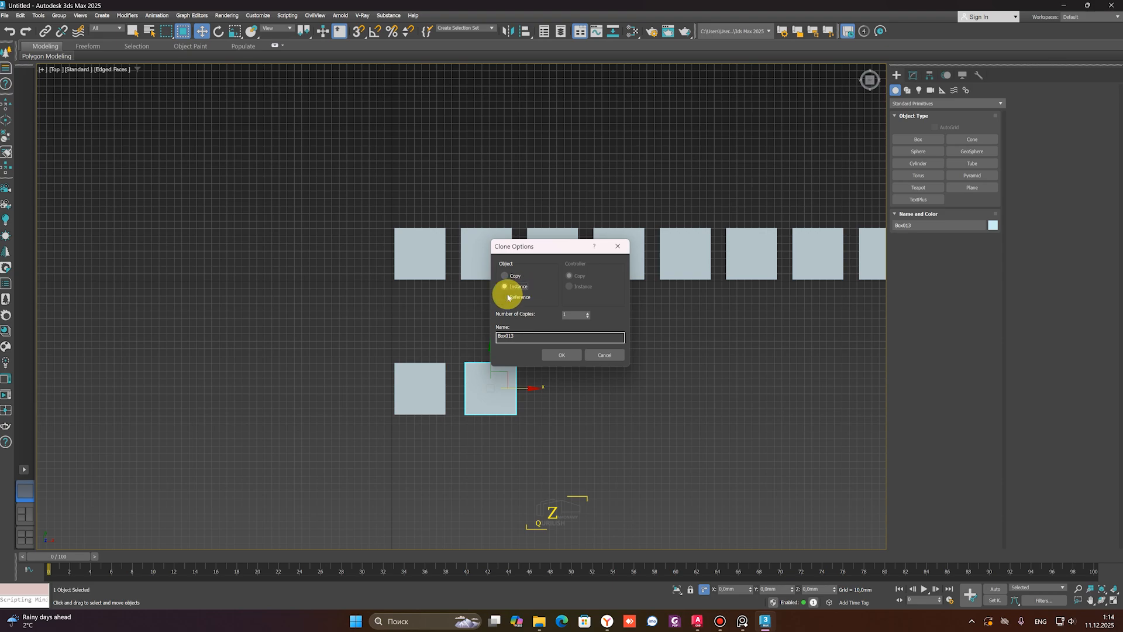
click(599, 355)
Examine the first box and its row of copies from the top and at an angle
scroll(441, 346, down, 2)
middle_drag(387, 371, 285, 434)
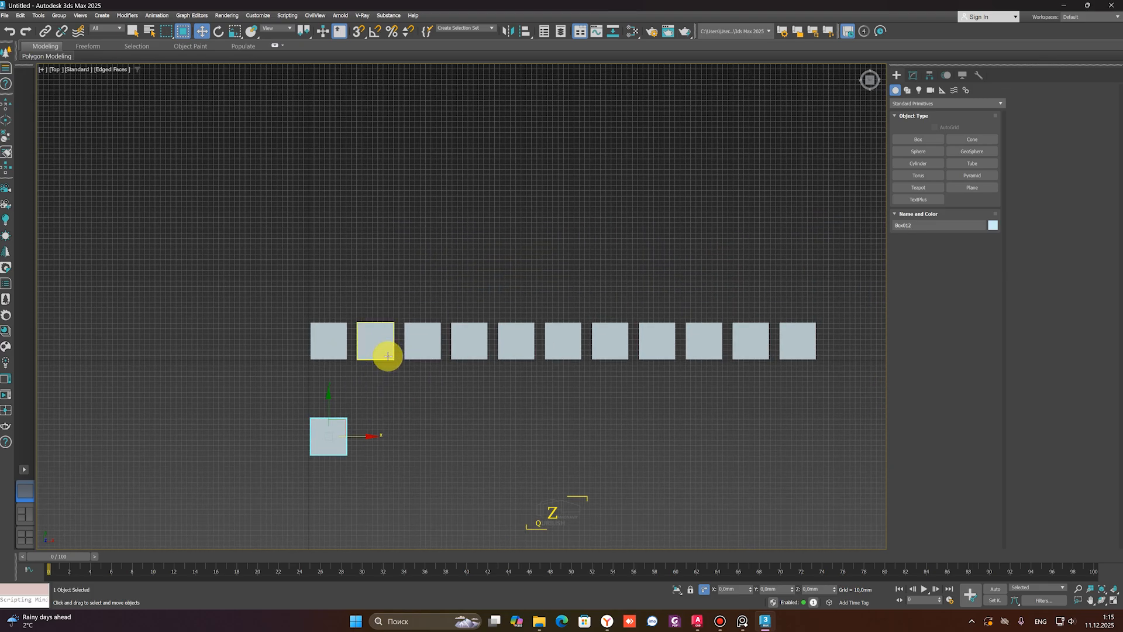
scroll(359, 286, up, 2)
click(300, 379)
scroll(310, 374, down, 2)
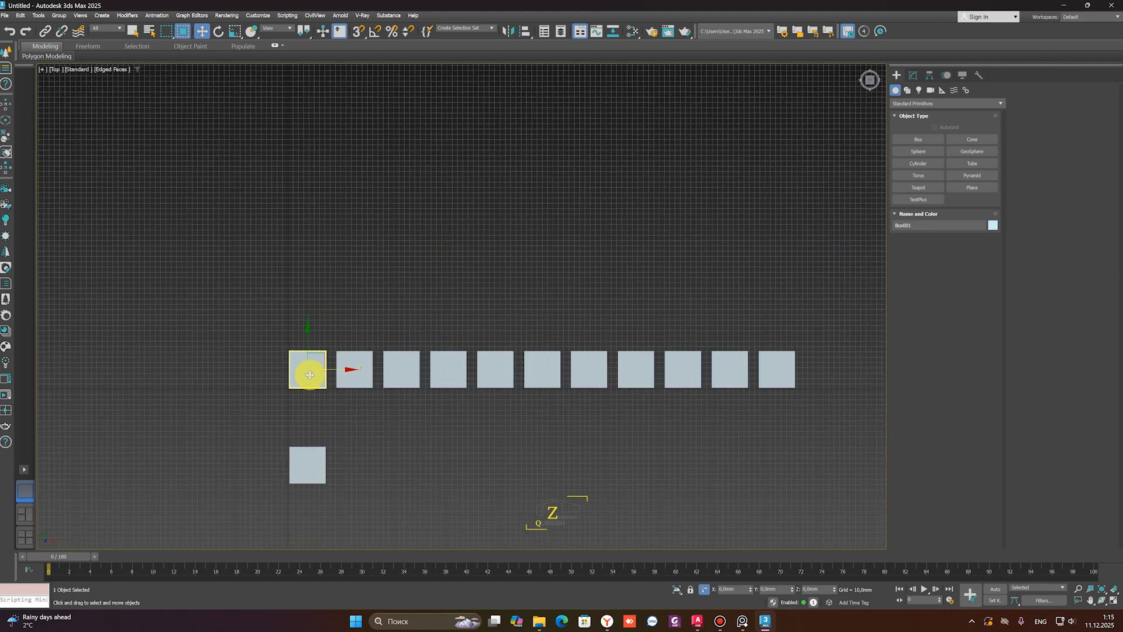
alt+middle_drag(310, 375, 333, 364)
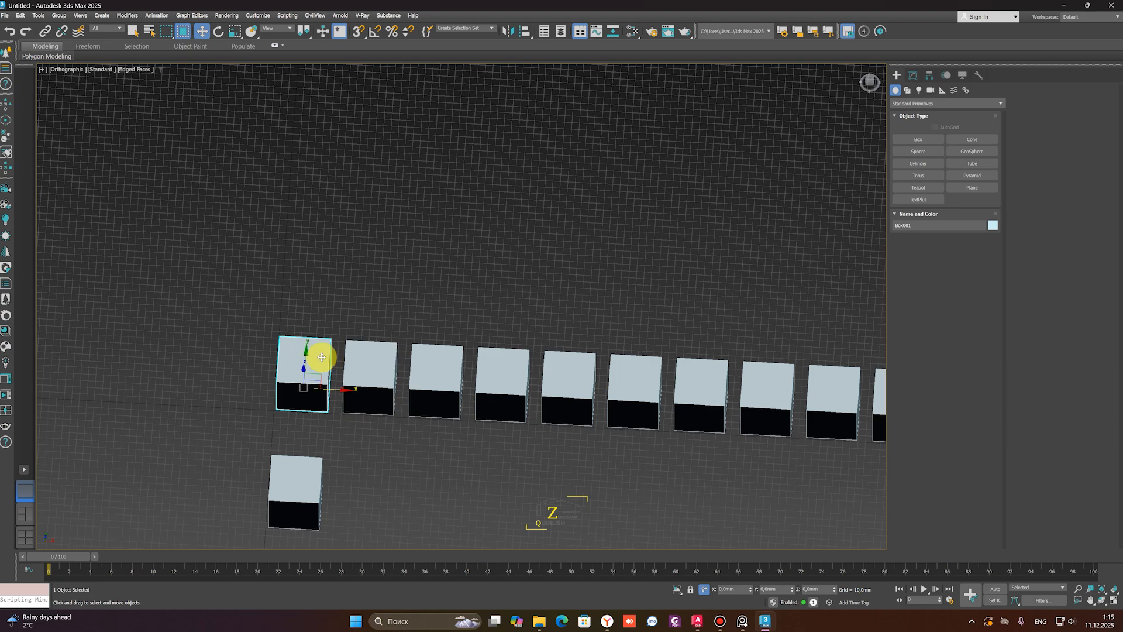
middle_drag(743, 374, 494, 358)
middle_drag(205, 339, 508, 341)
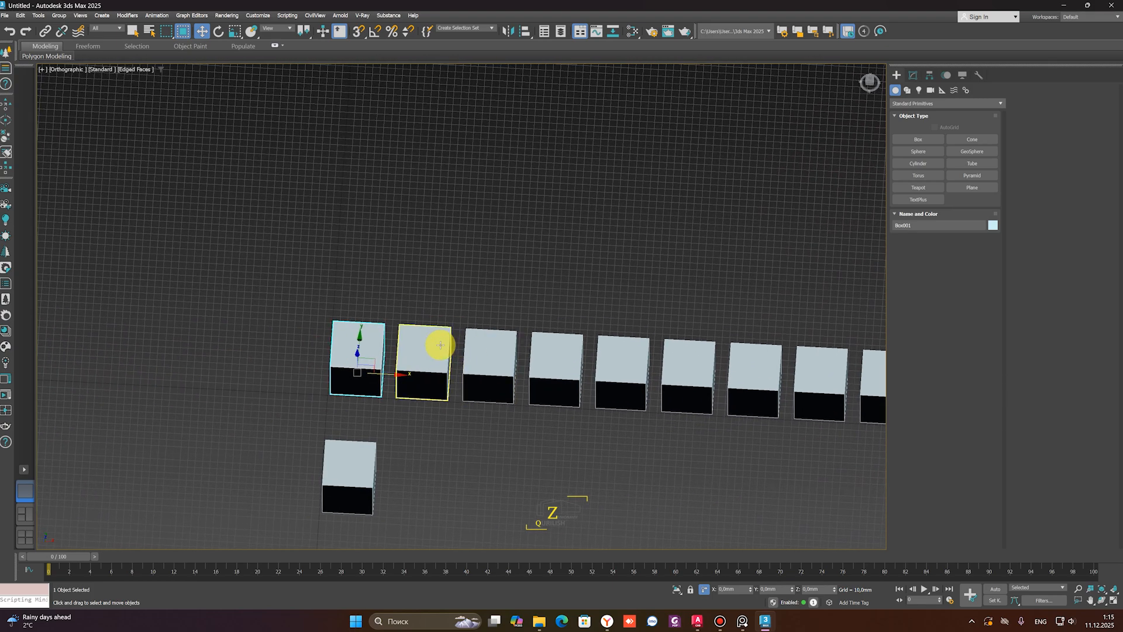
middle_drag(437, 345, 339, 336)
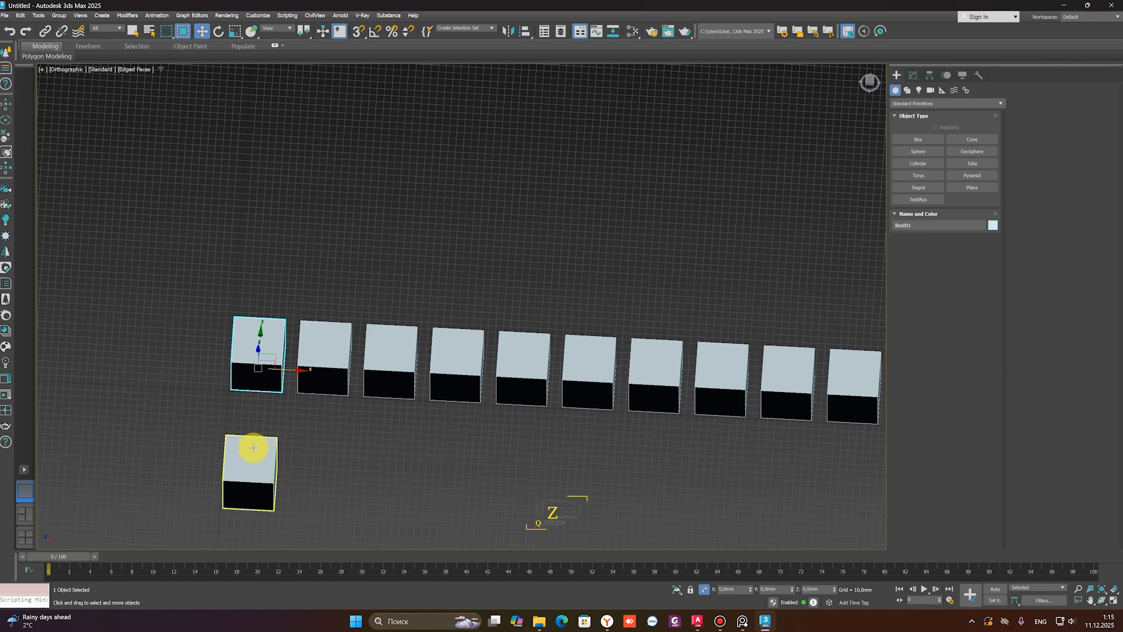
Clone the separate box below the row along the X axis as 7 evenly spaced instances
scroll(278, 448, down, 1)
drag(287, 440, 250, 493)
key(t)
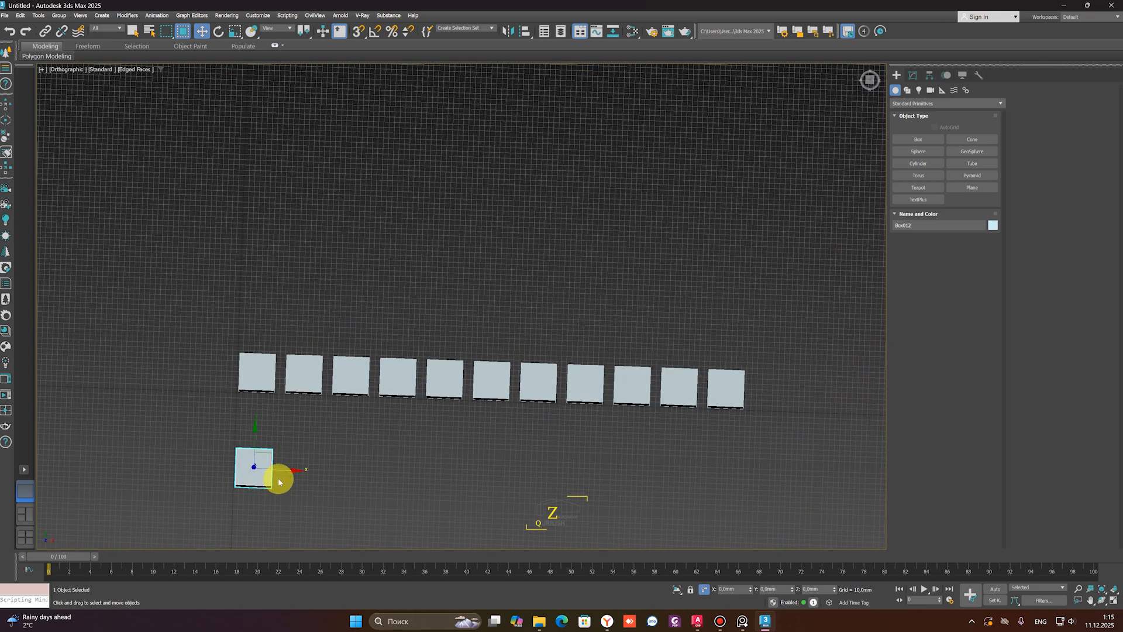
scroll(240, 476, up, 4)
middle_drag(241, 476, 232, 435)
mouse_move(316, 400)
shift+mouse_down()
mouse_move(544, 416)
mouse_move(491, 439)
mouse_move(523, 403)
shift+mouse_up()
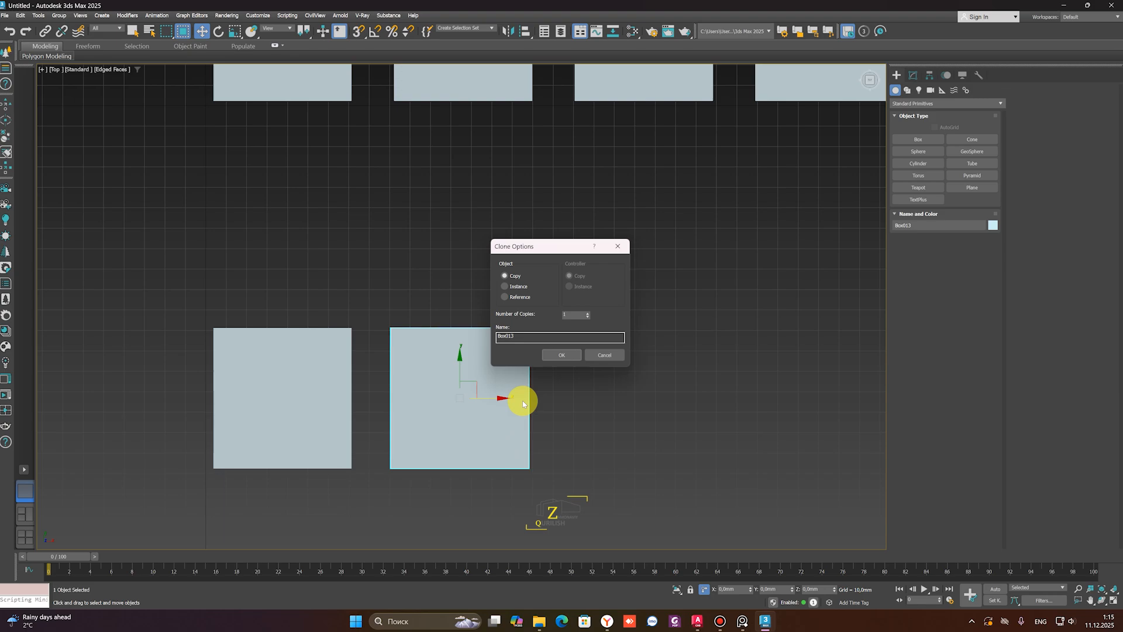
click(518, 286)
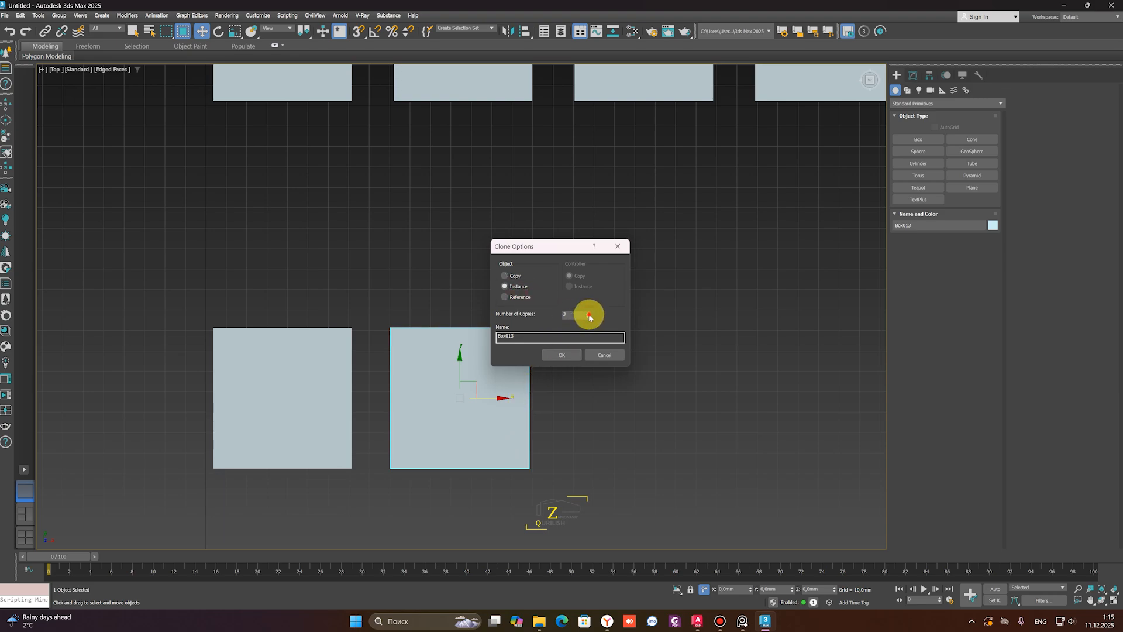
click(588, 313)
click(560, 354)
scroll(381, 328, down, 8)
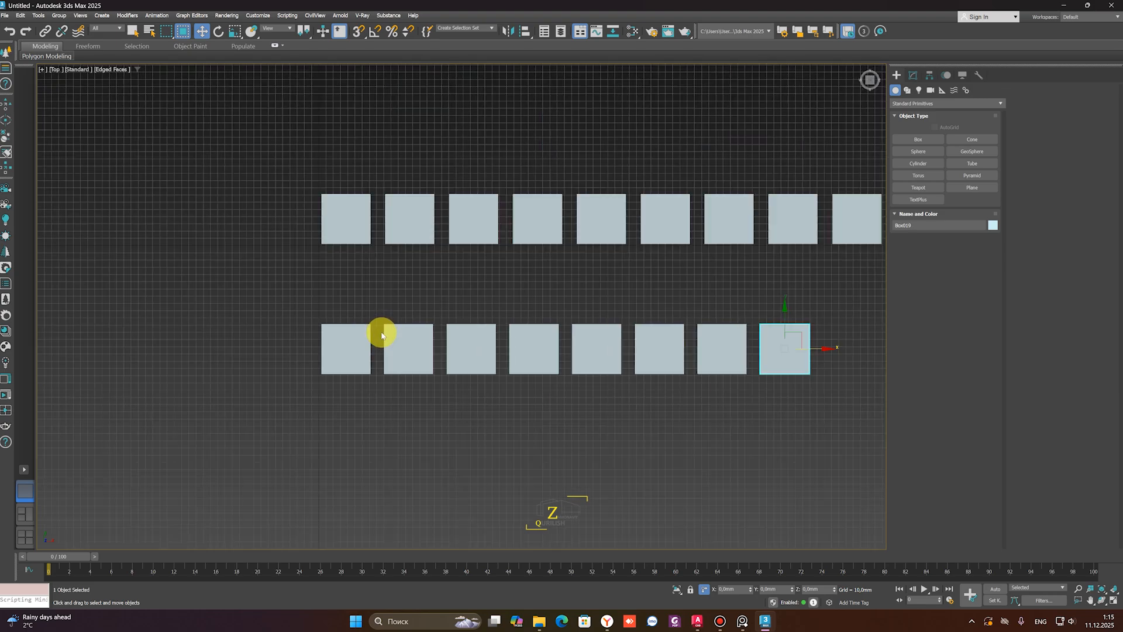
Increase the height of the first box in the instanced row
drag(338, 383, 339, 382)
scroll(366, 346, up, 4)
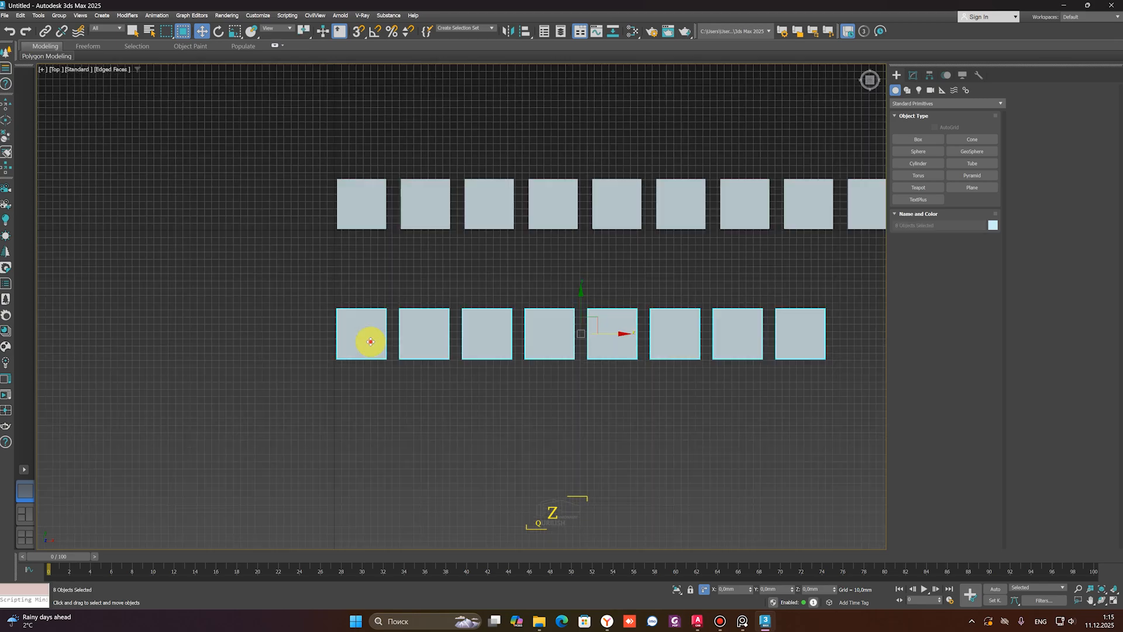
click(370, 341)
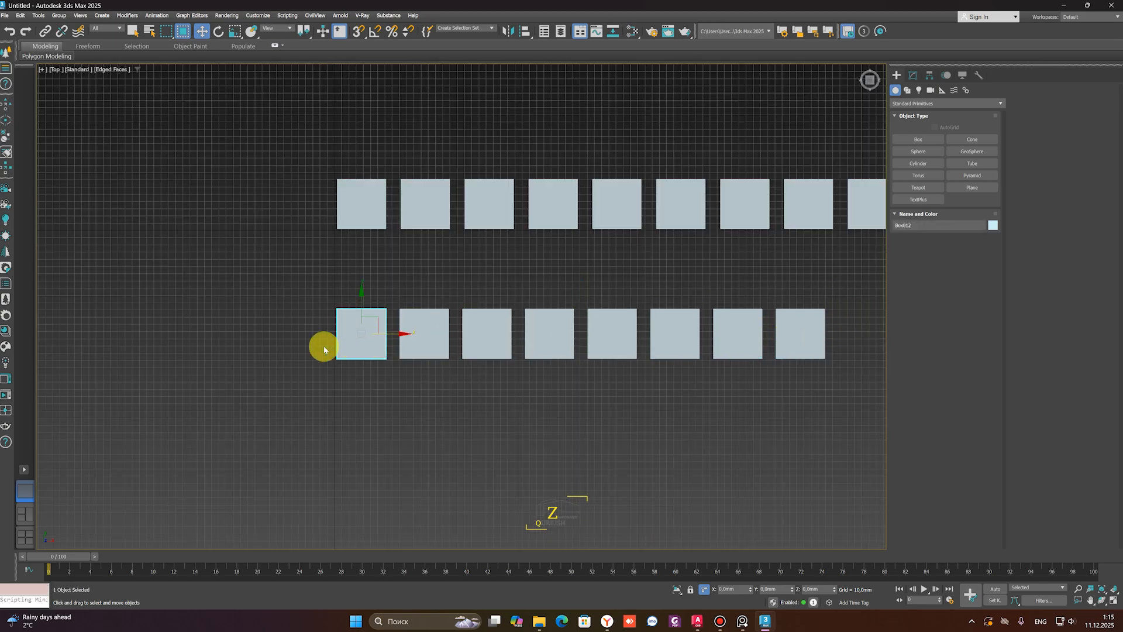
mouse_move(395, 337)
middle_down()
mouse_move(286, 422)
mouse_move(314, 388)
mouse_move(306, 358)
mouse_move(409, 339)
middle_up()
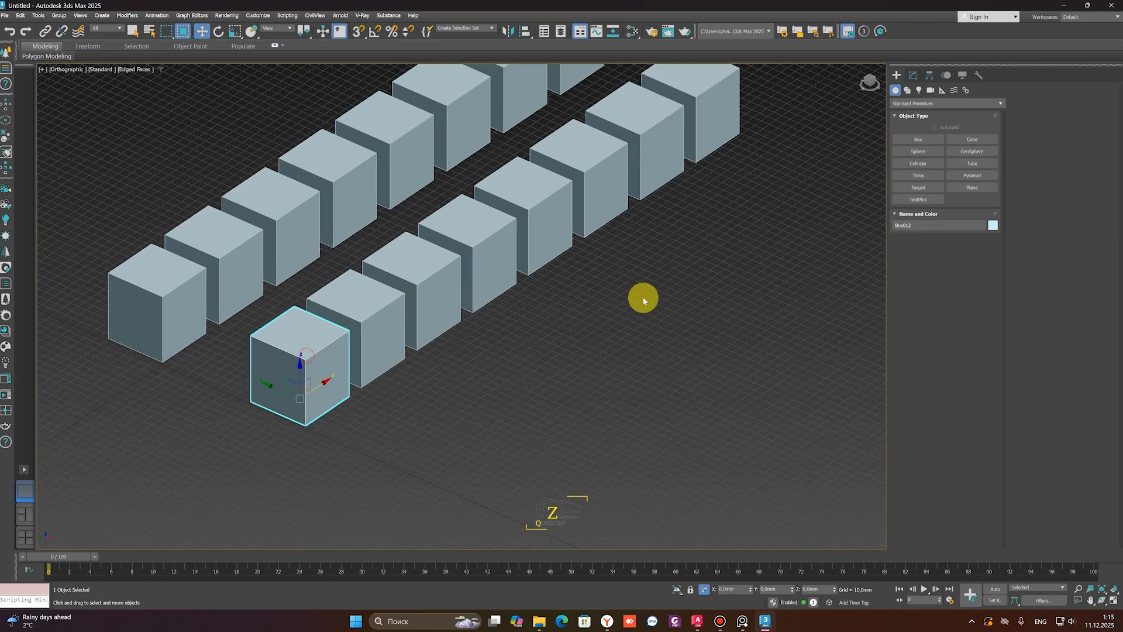
click(913, 75)
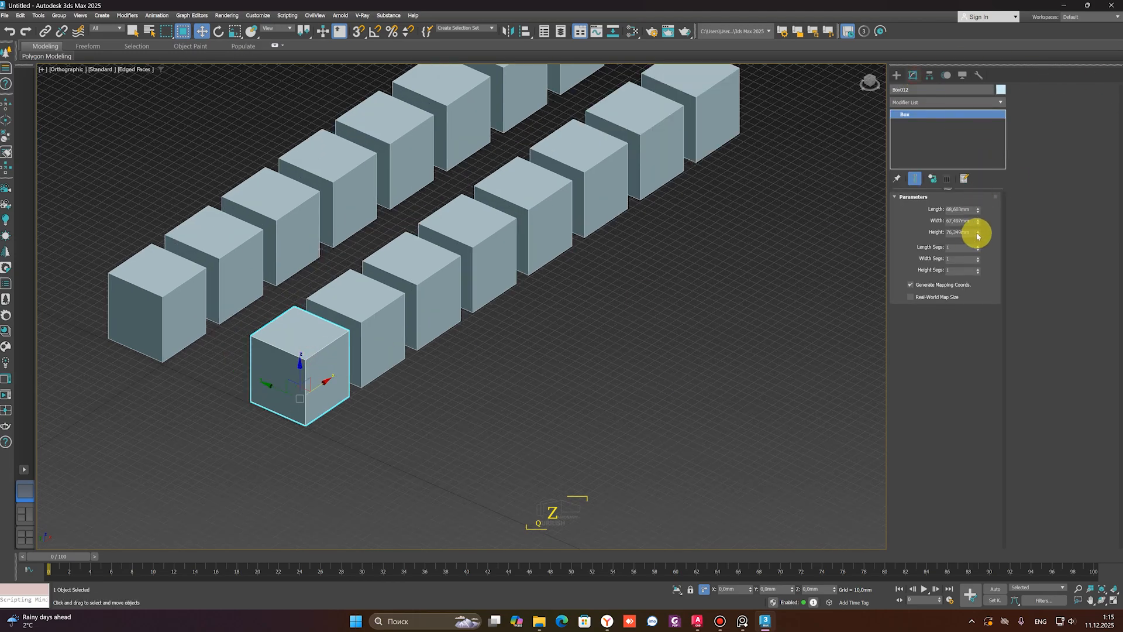
mouse_move(977, 235)
mouse_down()
mouse_move(977, 201)
mouse_move(979, 240)
mouse_move(970, 218)
mouse_up()
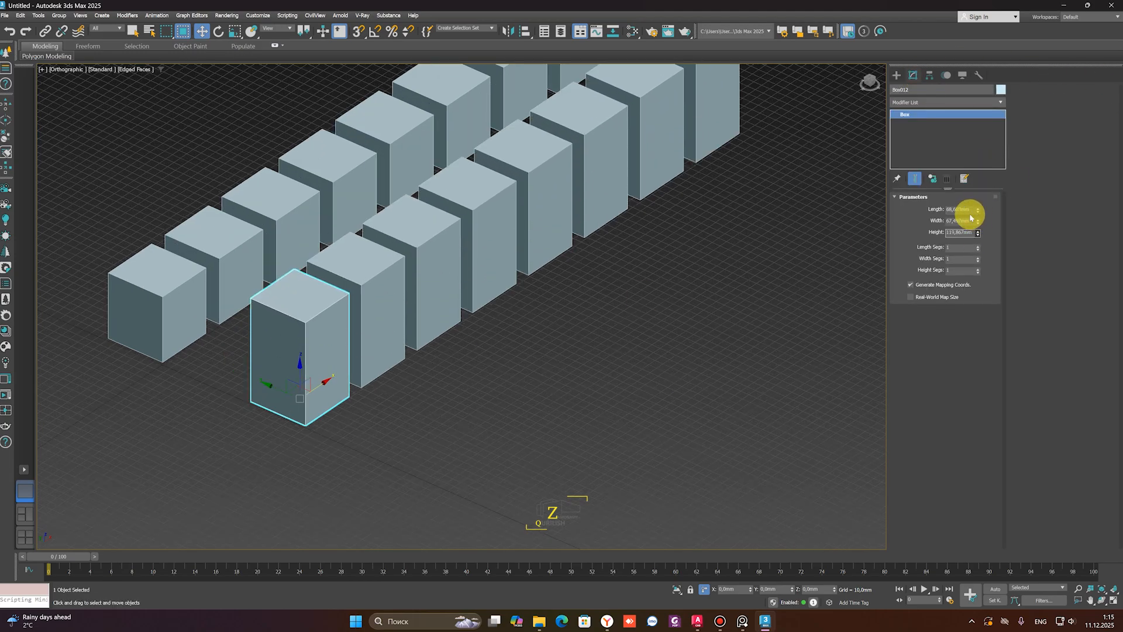
Try a height change on the first box in the row of plain copies and return to the Top view
middle_drag(161, 282, 321, 288)
click(321, 288)
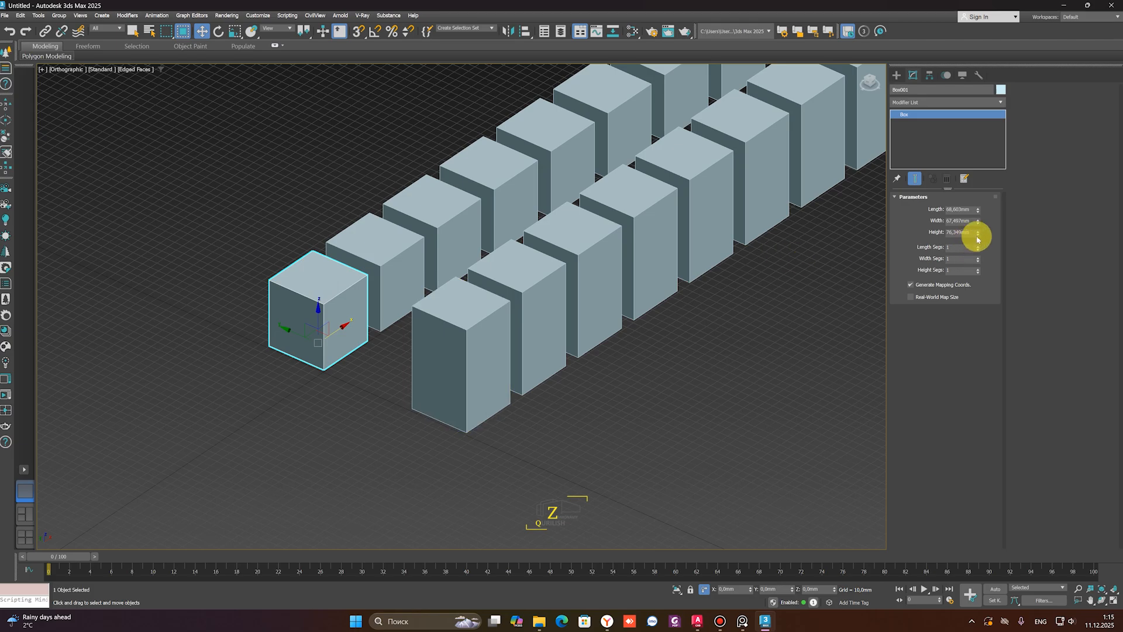
mouse_move(978, 236)
mouse_down()
mouse_move(955, 186)
mouse_move(962, 241)
mouse_up()
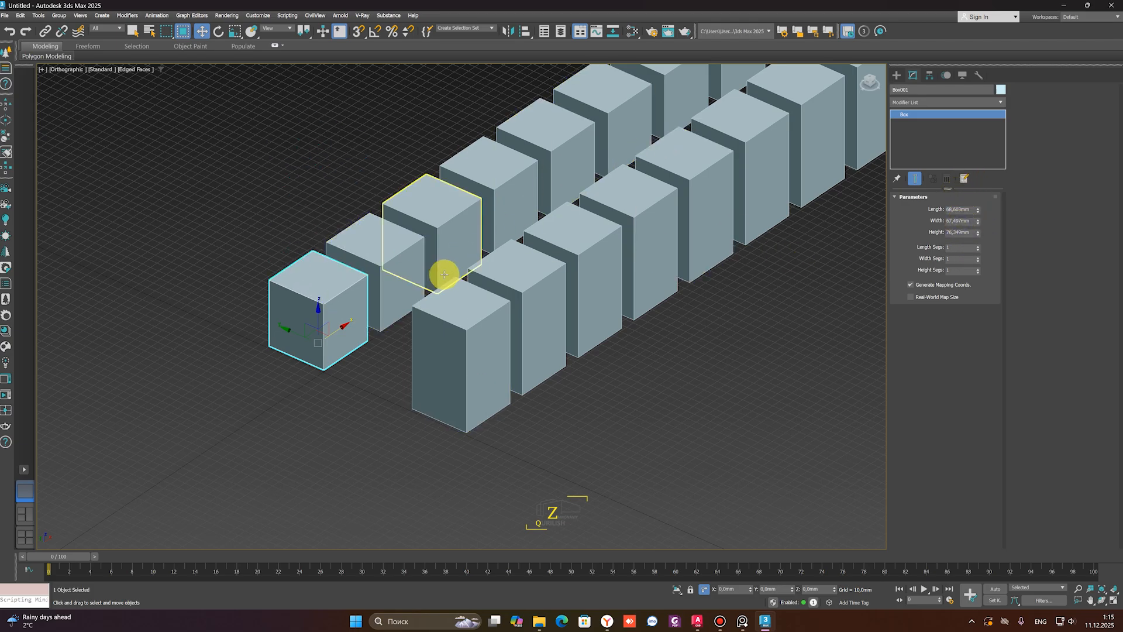
key(t)
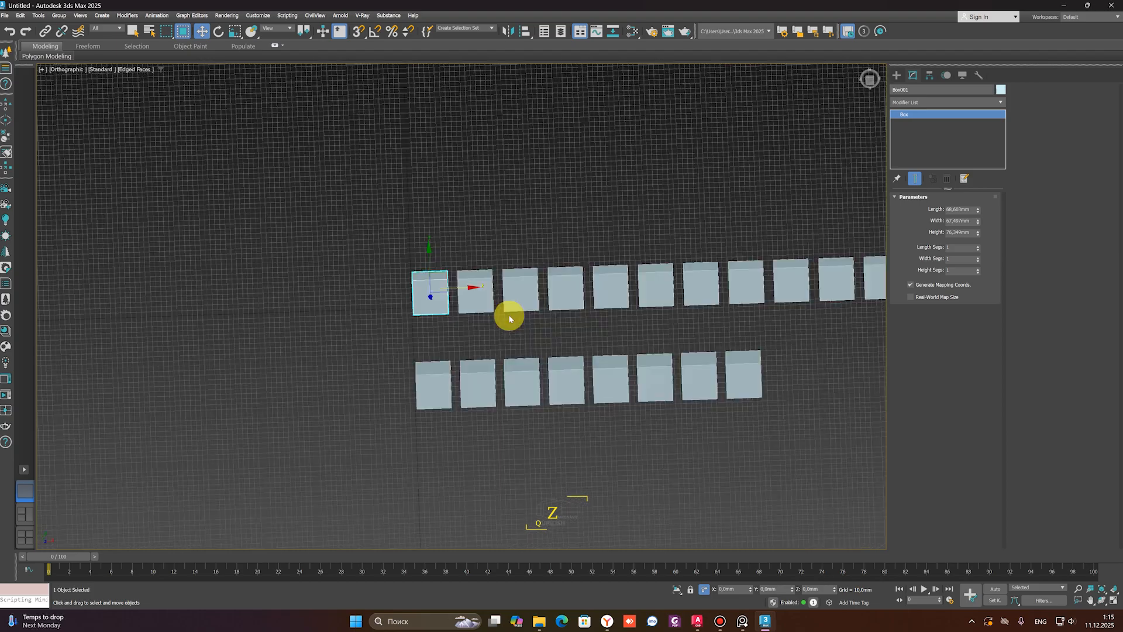
Try cloning the first box of the instanced row downward as a single Reference and remove that clone
key(z)
scroll(578, 326, down, 10)
scroll(515, 269, up, 4)
click(514, 356)
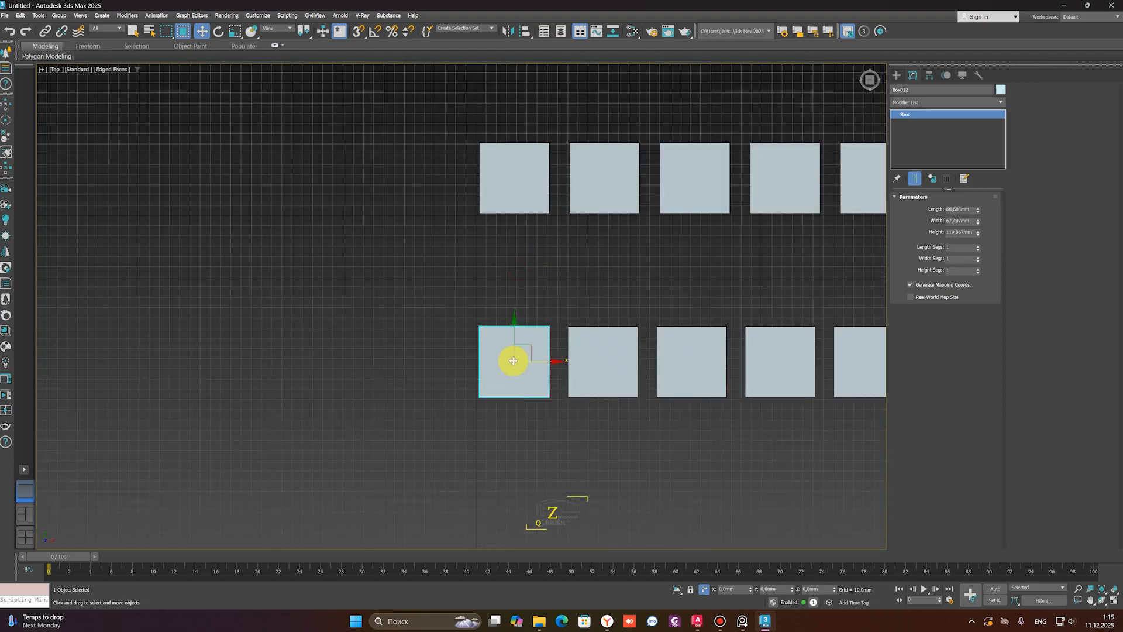
shift+drag(512, 332, 512, 470)
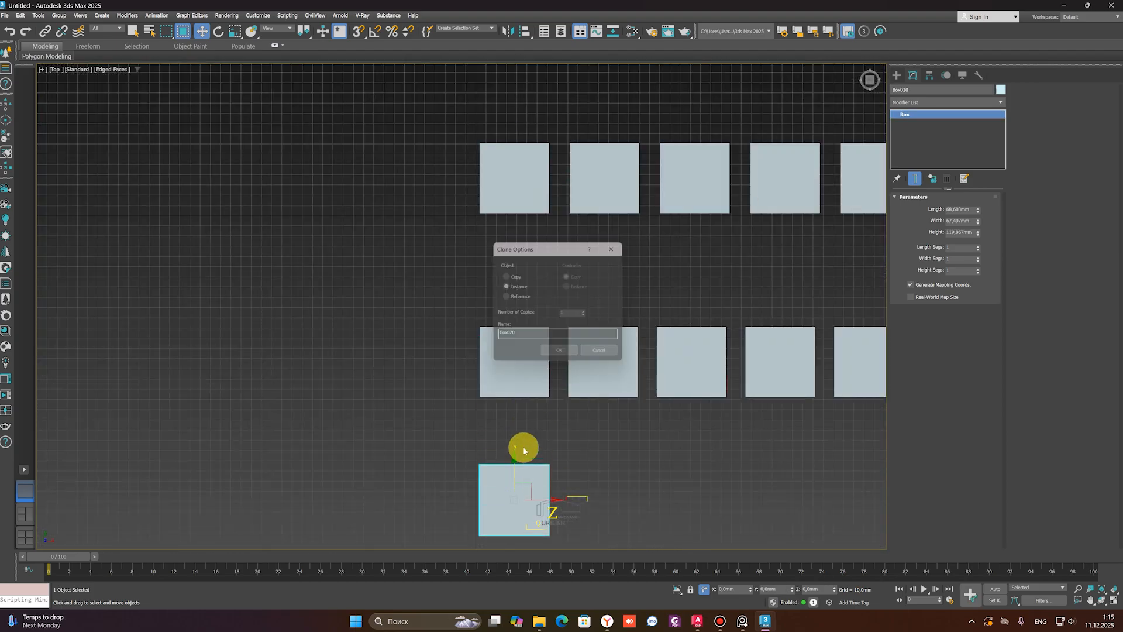
click(513, 299)
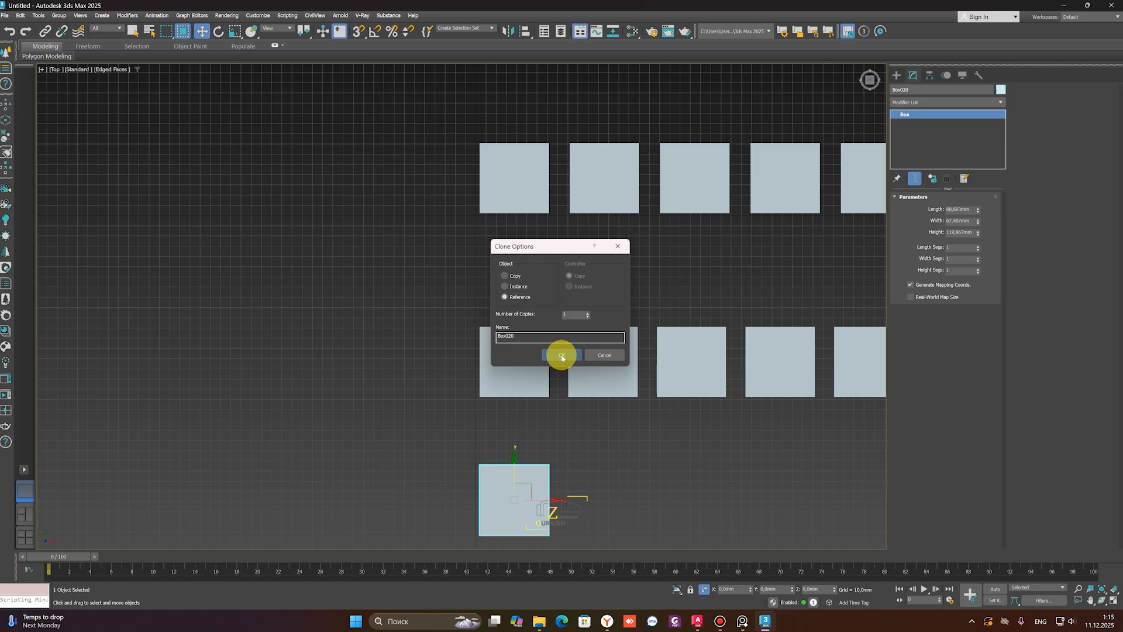
click(561, 355)
mouse_move(526, 345)
alt+middle_down()
mouse_move(539, 364)
mouse_move(525, 392)
alt+middle_up()
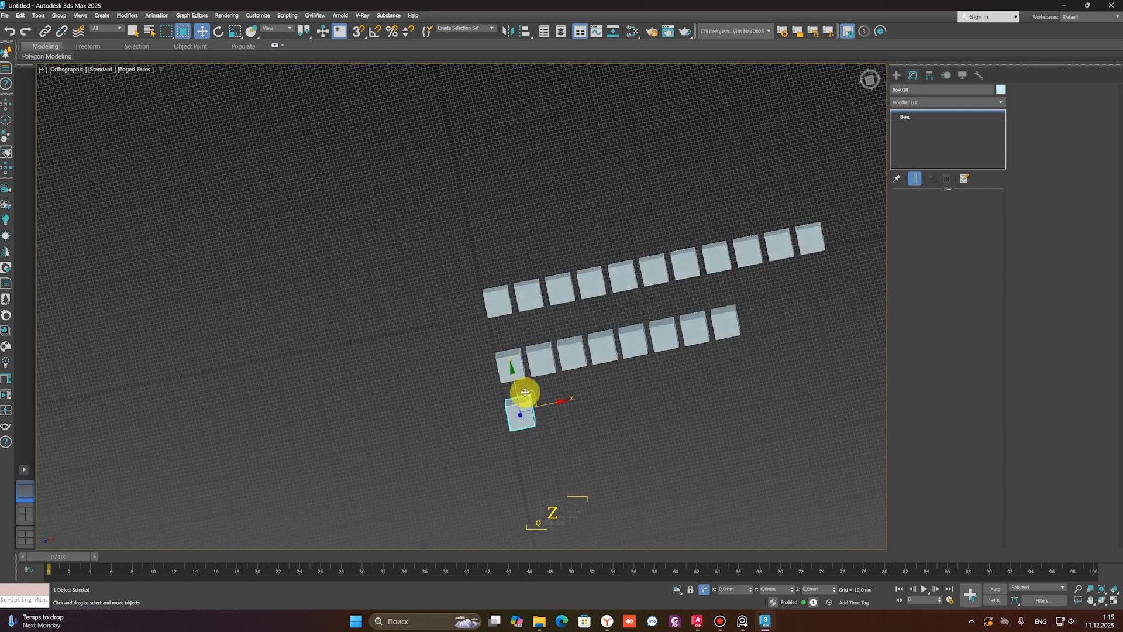
key(t)
scroll(531, 356, down, 10)
key(Delete)
Clone the first box of the instanced row downward along the Y axis as one independent Copy
click(514, 204)
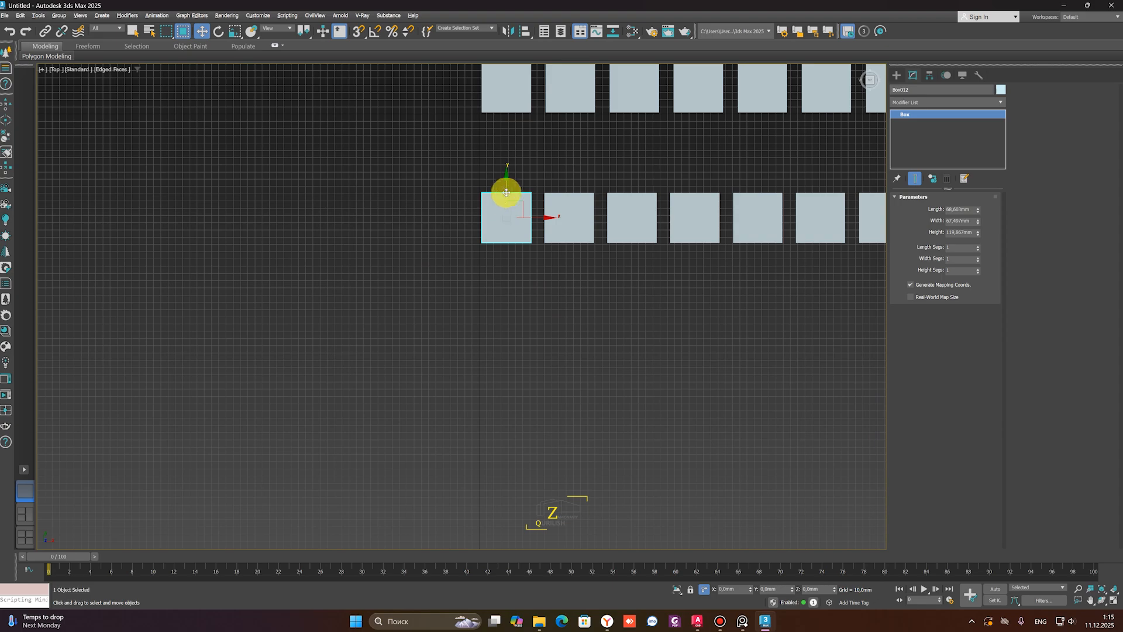
shift+drag(506, 193, 506, 287)
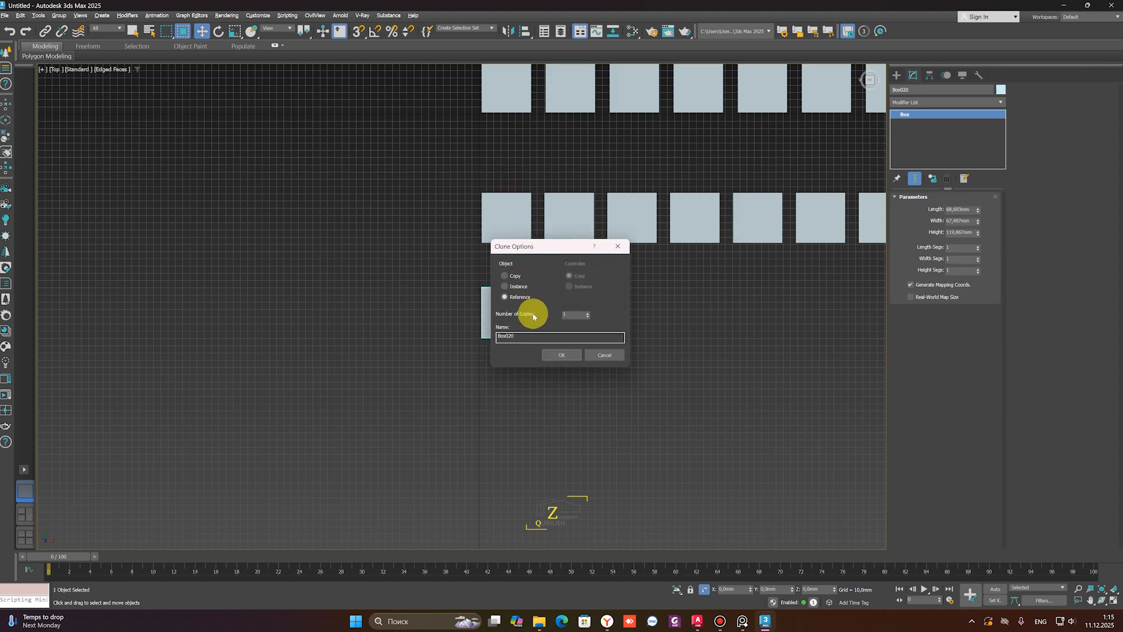
click(505, 275)
click(558, 353)
Clone the new lower box along the X axis as 7 evenly spaced References
scroll(469, 335, down, 2)
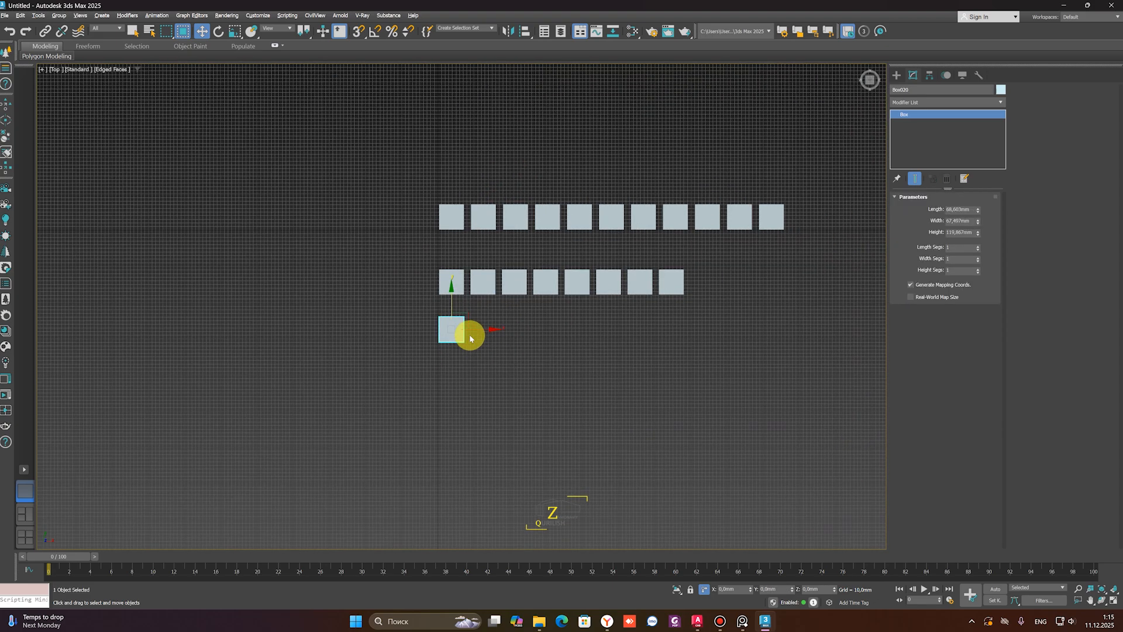
shift+drag(476, 328, 506, 331)
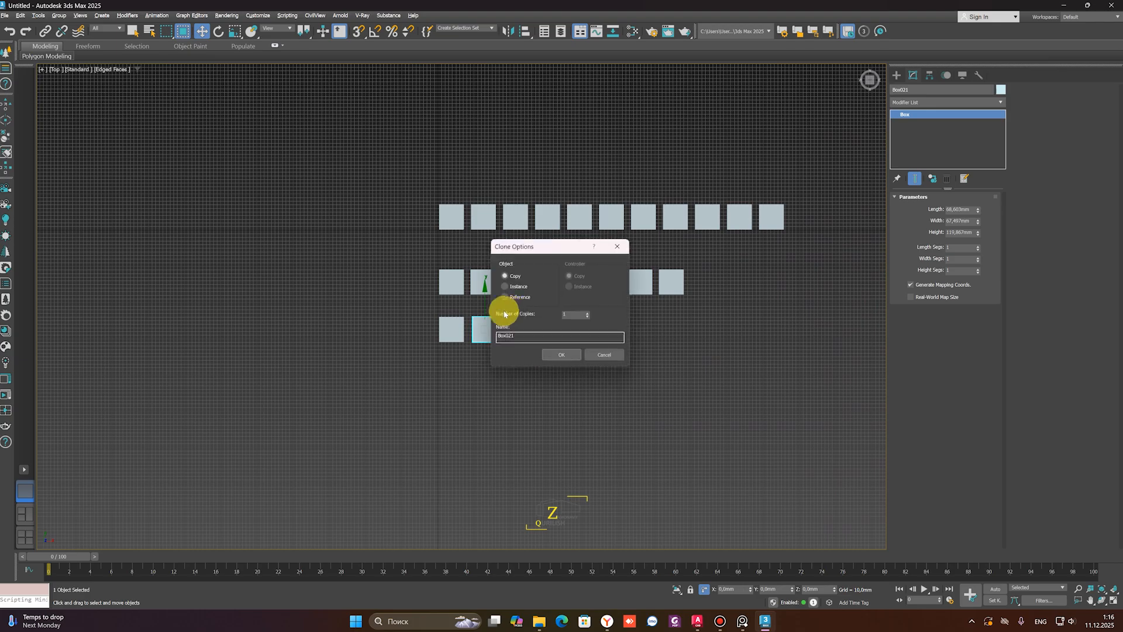
click(504, 297)
click(588, 316)
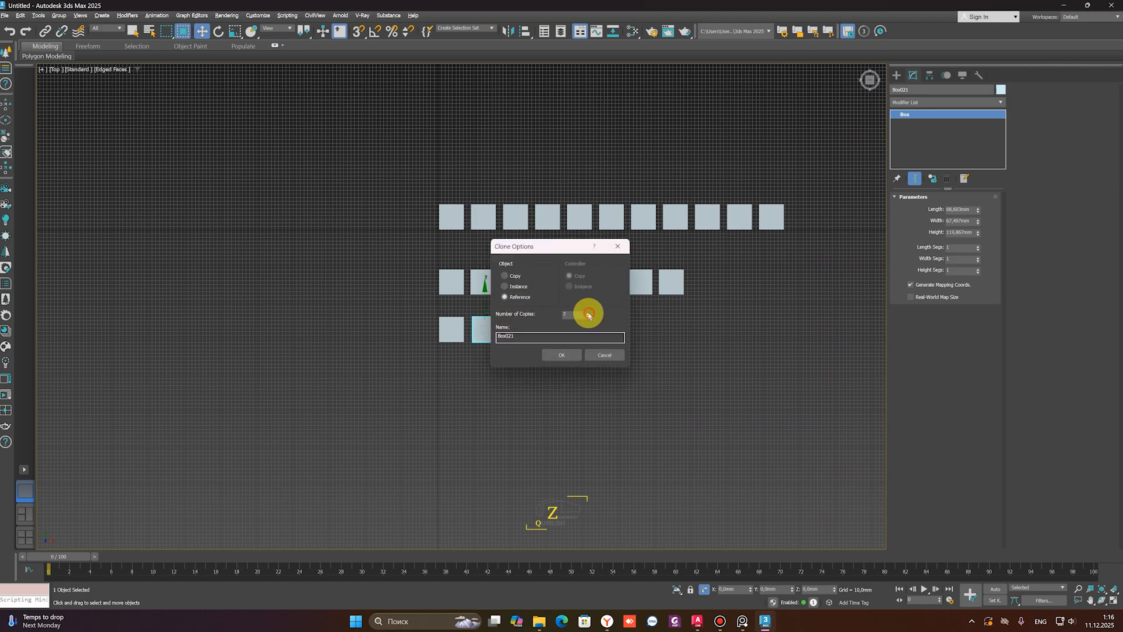
click(562, 354)
Increase the height of the first box in the row of References
mouse_move(507, 358)
alt+middle_down()
mouse_move(451, 431)
mouse_move(507, 394)
mouse_move(522, 364)
alt+middle_up()
scroll(497, 418, up, 4)
scroll(497, 417, down, 4)
scroll(522, 363, up, 4)
click(522, 364)
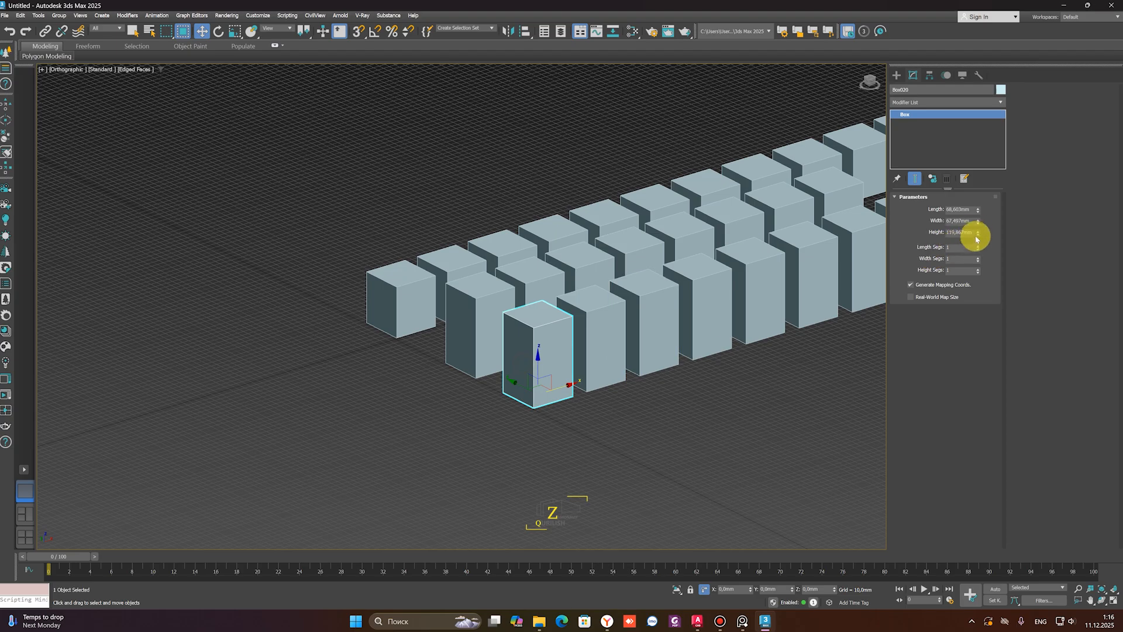
mouse_move(976, 235)
mouse_down()
mouse_move(964, 242)
mouse_move(964, 227)
mouse_up()
scroll(669, 255, down, 2)
alt+middle_drag(669, 256, 634, 278)
scroll(634, 278, down, 3)
Delete the two lower rows of boxes and every copy in the upper row except the first box
key(t)
scroll(662, 253, down, 10)
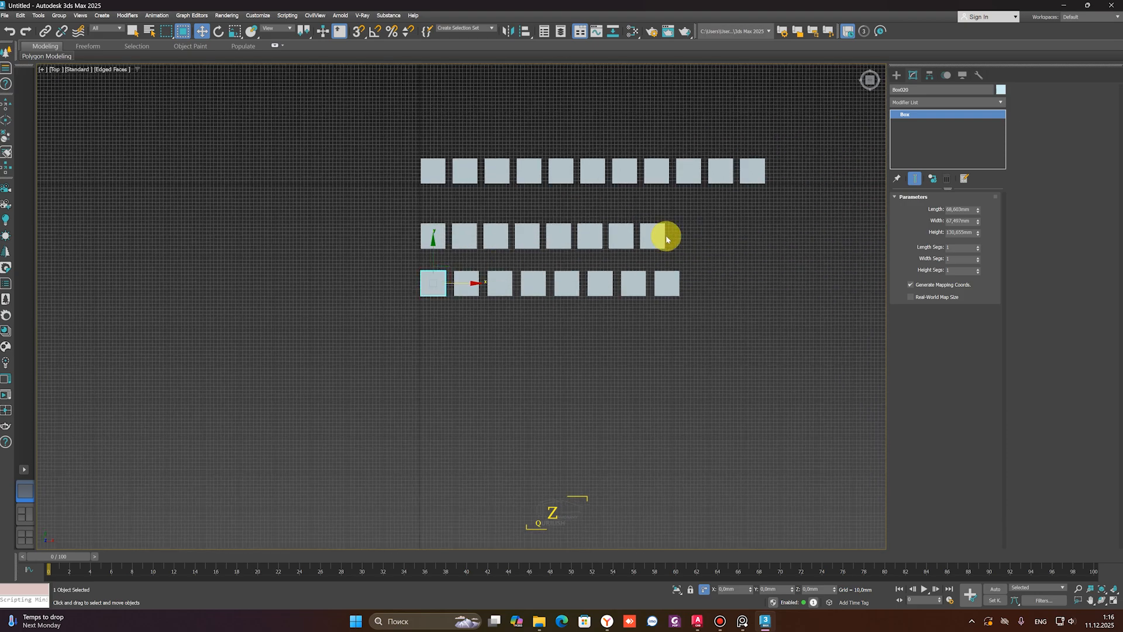
drag(363, 324, 383, 311)
key(Delete)
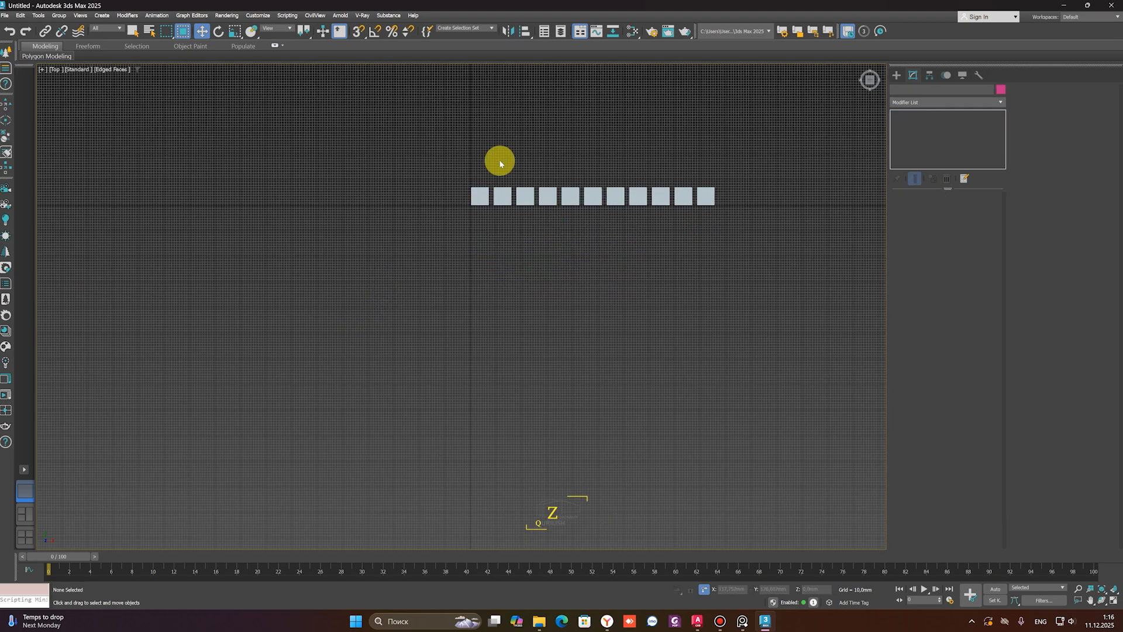
drag(726, 165, 501, 238)
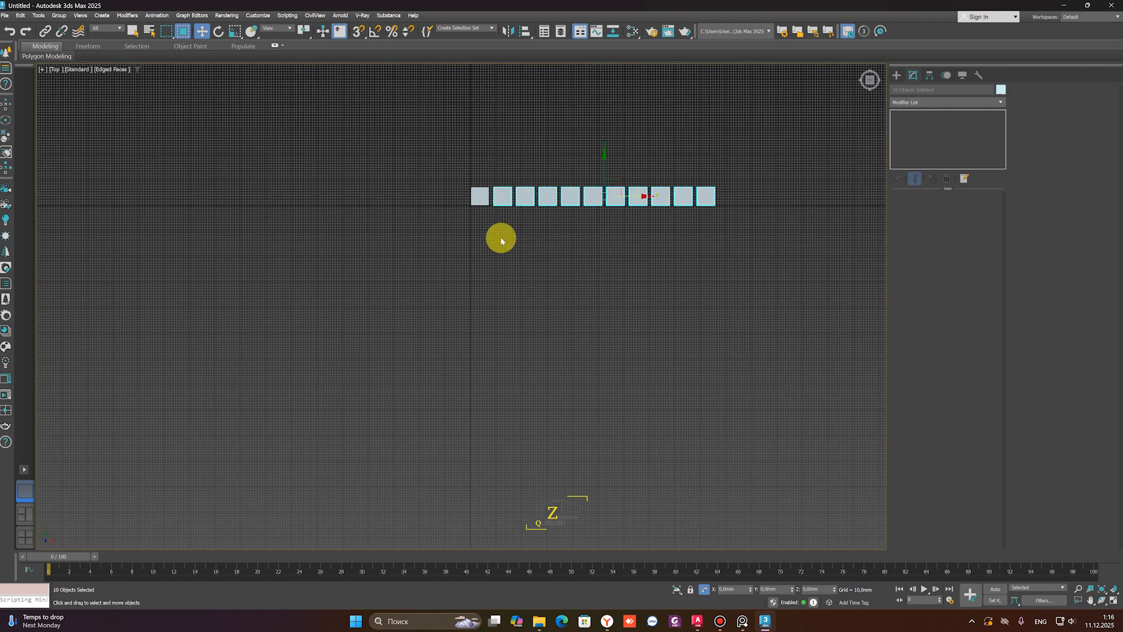
key(Delete)
Clone the remaining box in place as a Copy and check the list of scene objects
key(ctrl+a)
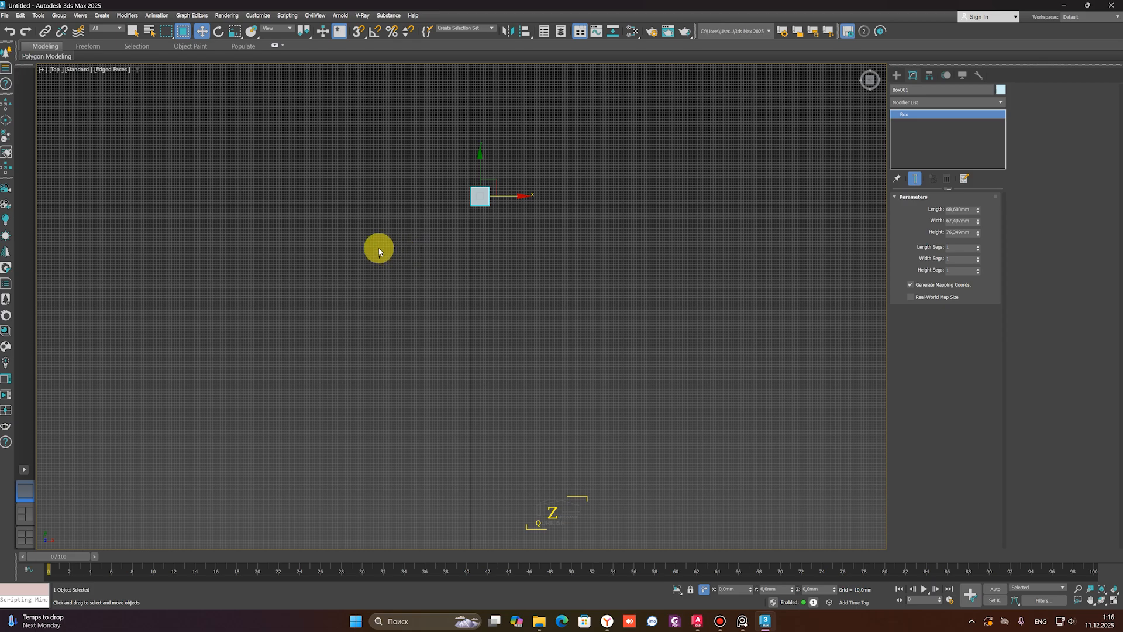
key(ctrl+v)
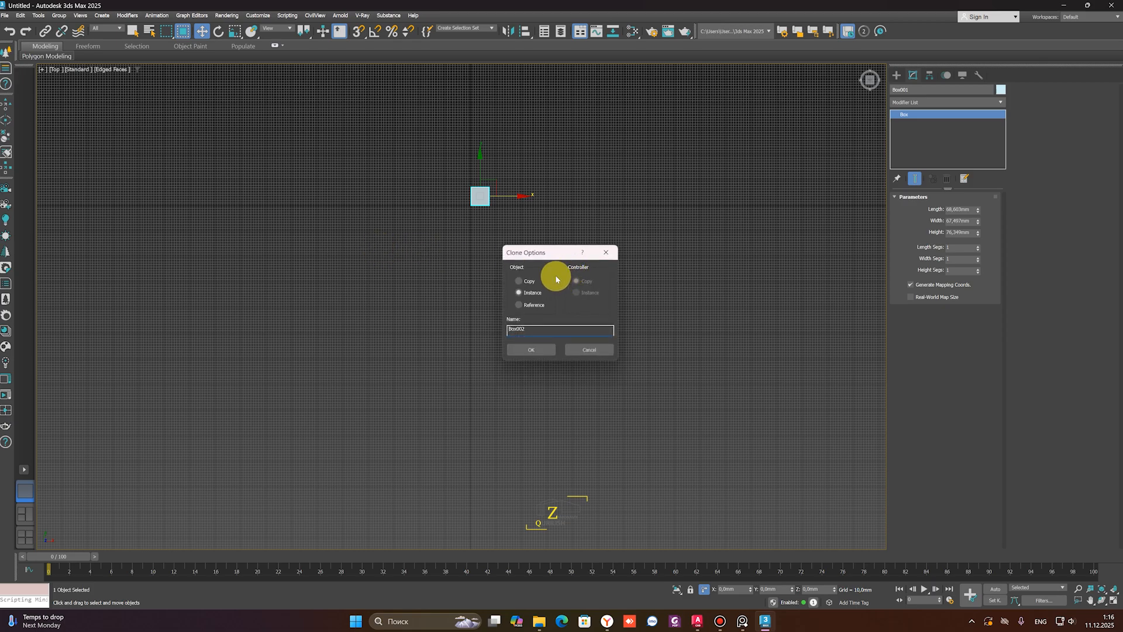
drag(542, 253, 576, 205)
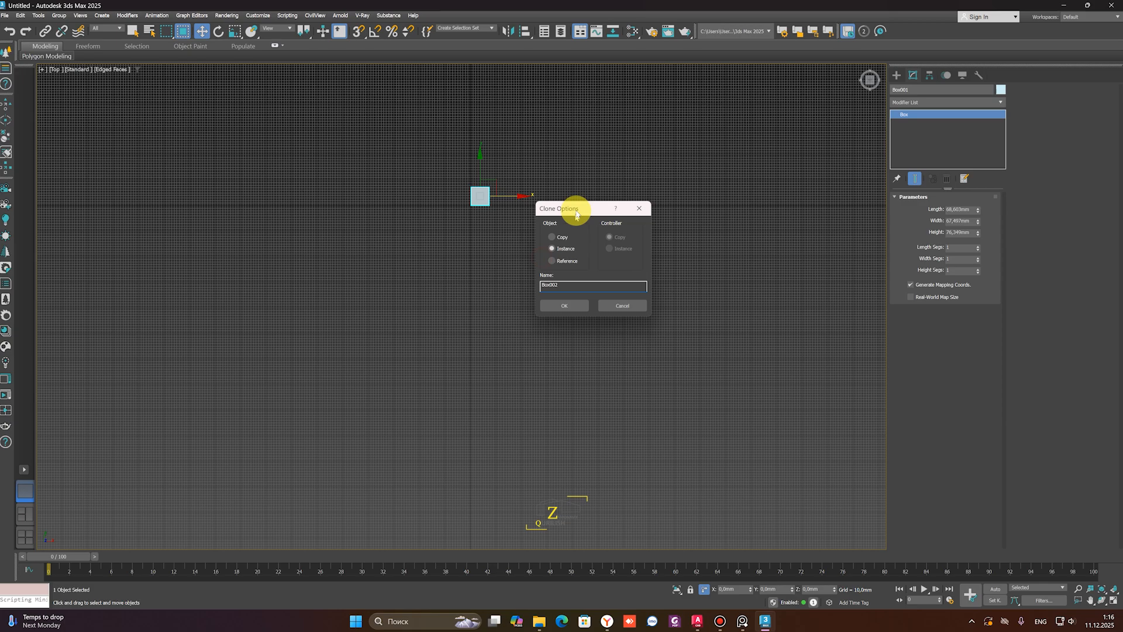
click(553, 234)
click(567, 302)
scroll(509, 211, up, 4)
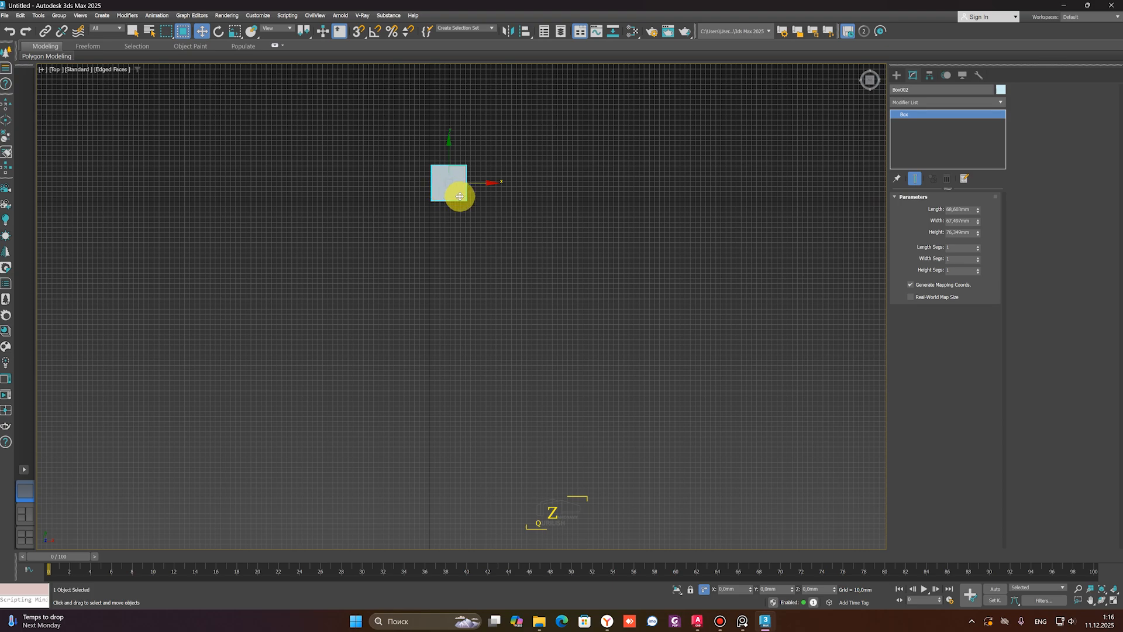
key(h)
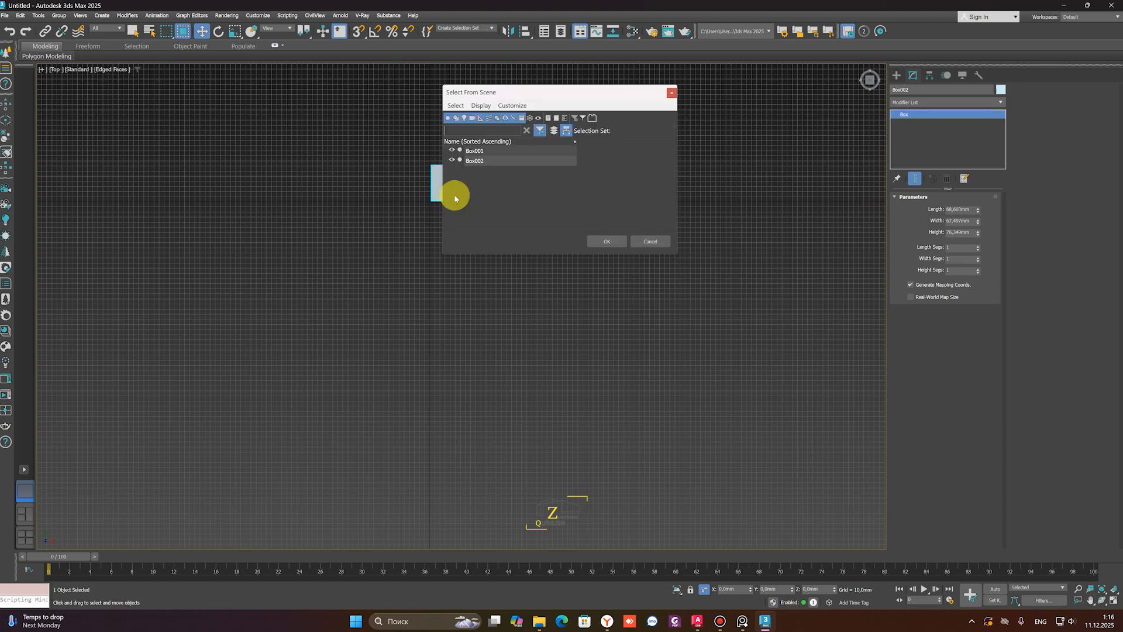
key(Escape)
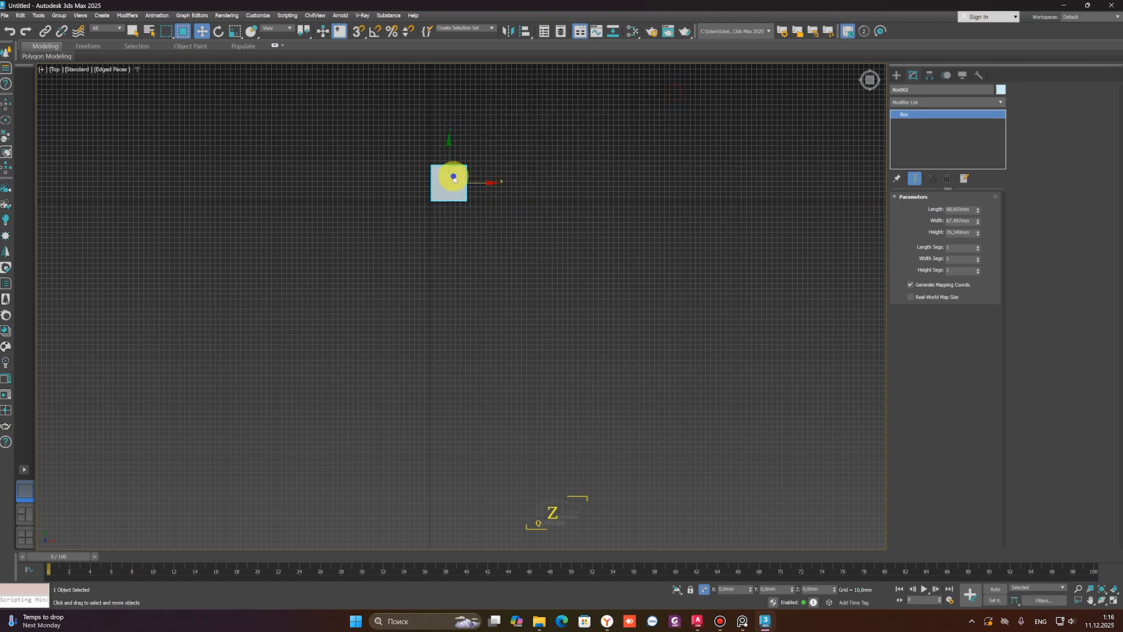
Hide the in-place copy of the box and select the original underneath it
right_click(451, 176)
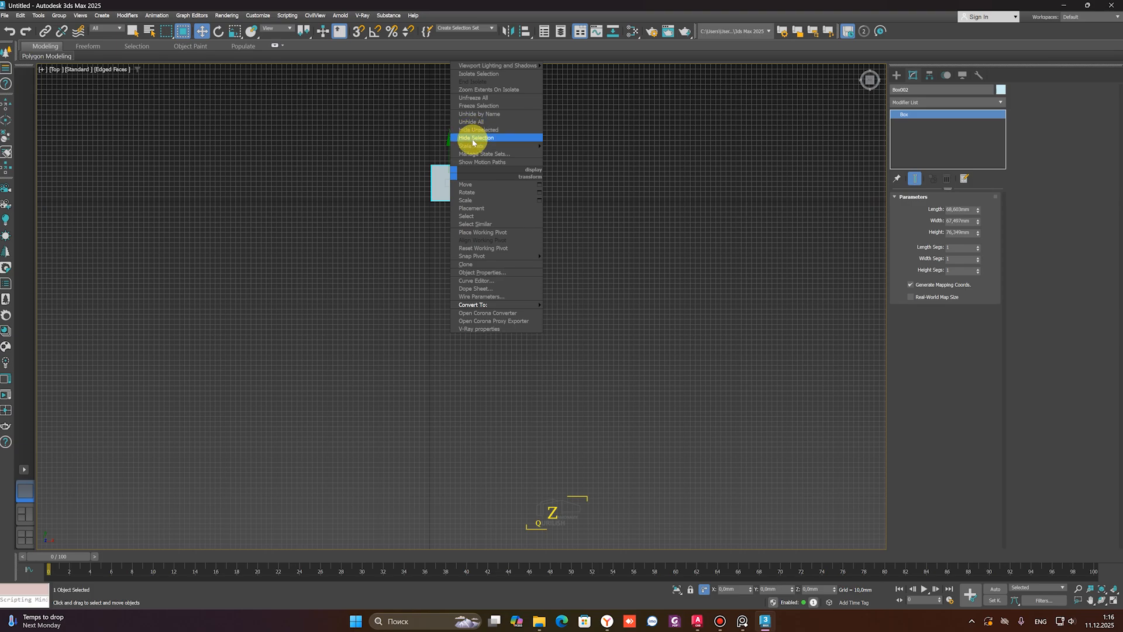
click(475, 138)
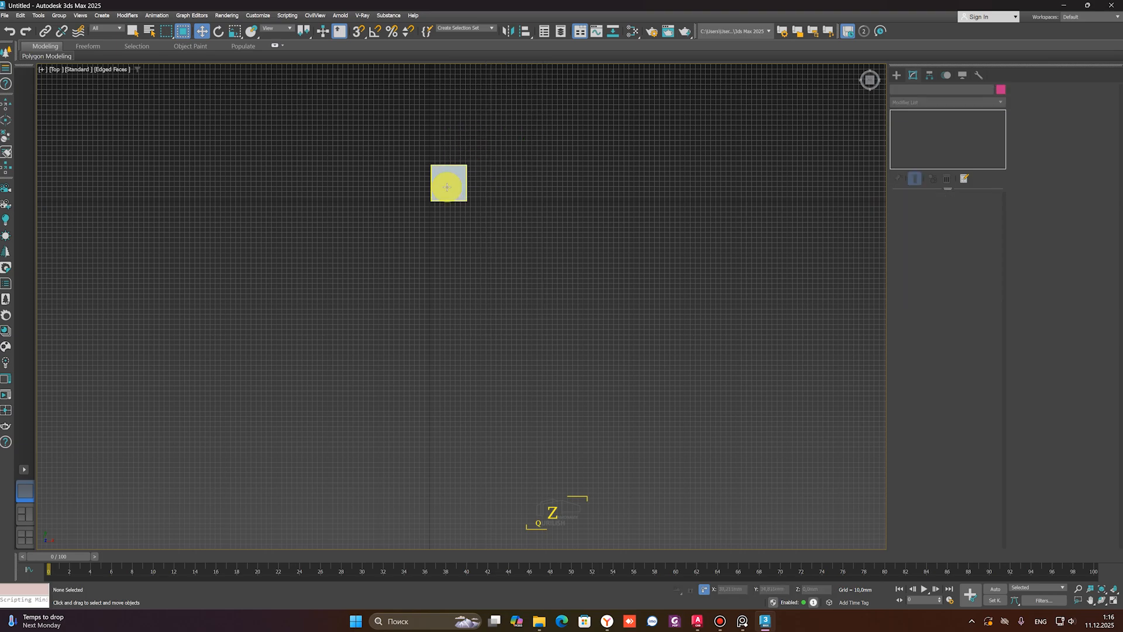
click(447, 181)
mouse_move(442, 193)
alt+middle_down()
mouse_move(471, 181)
mouse_move(472, 214)
mouse_move(434, 190)
alt+middle_up()
scroll(442, 193, up, 4)
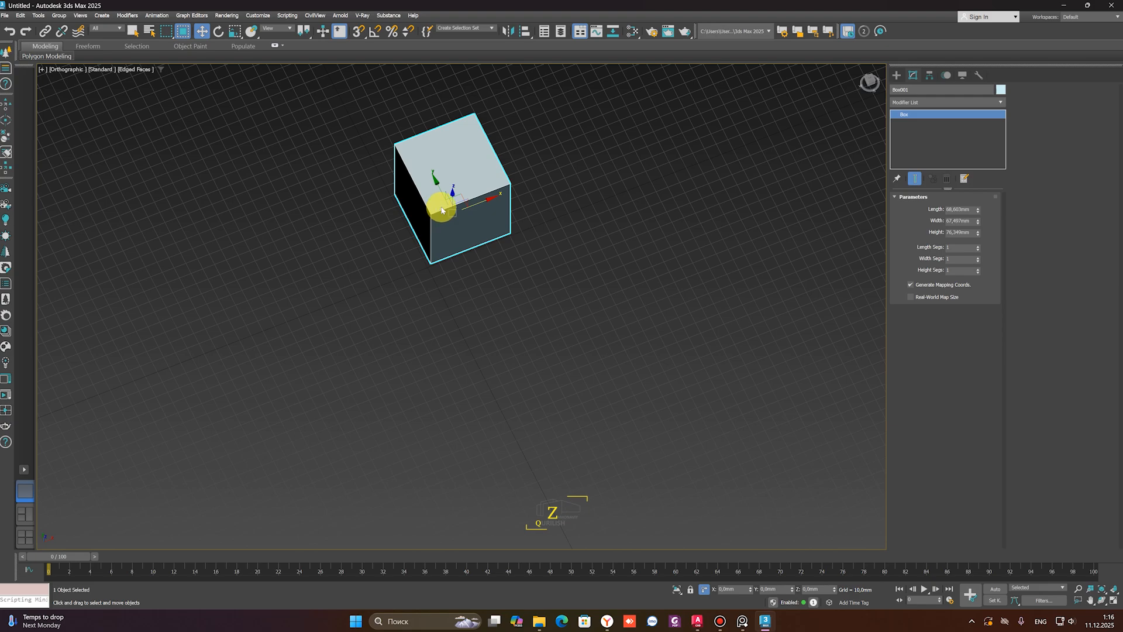
Bring the hidden duplicate box back into view and select it
key(alt+h)
right_click(454, 203)
click(463, 158)
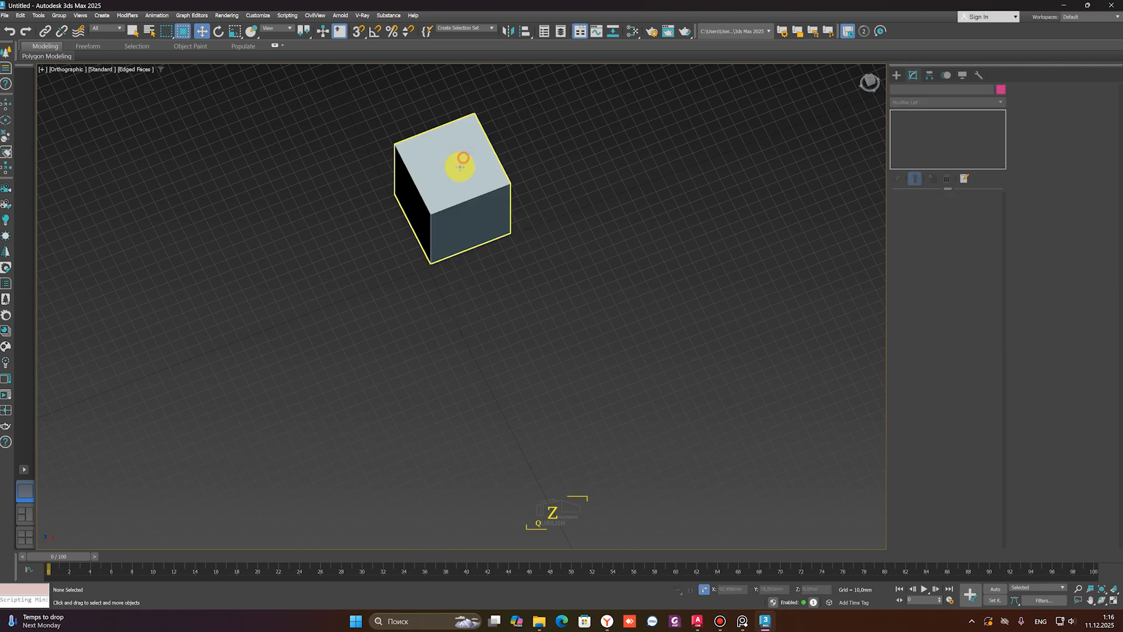
click(451, 193)
scroll(461, 303, down, 3)
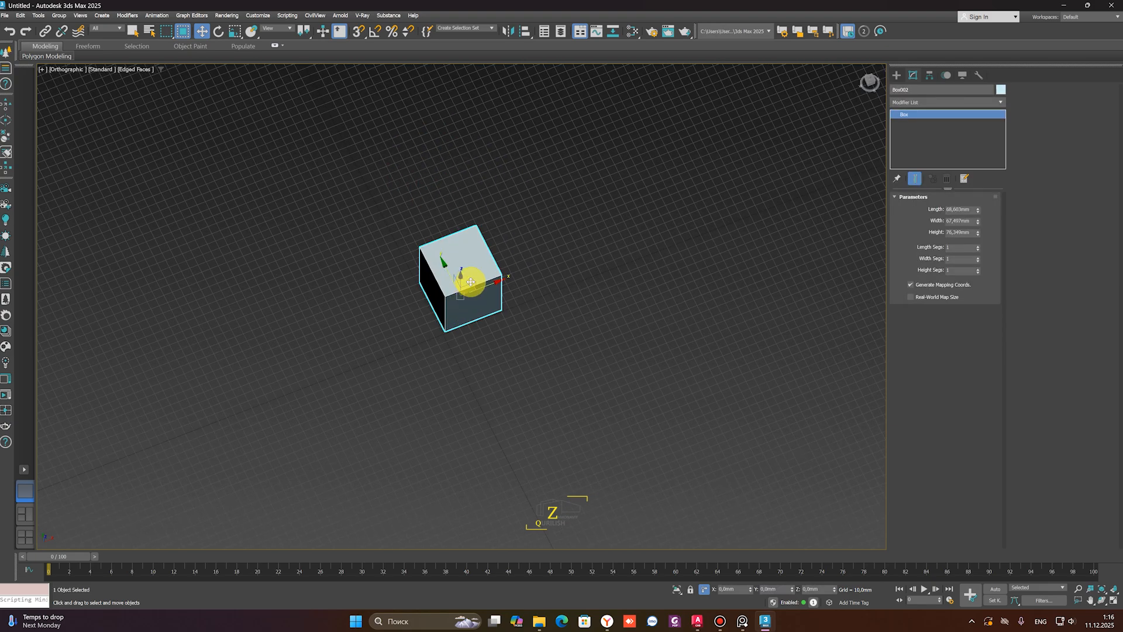
middle_drag(556, 269, 553, 328)
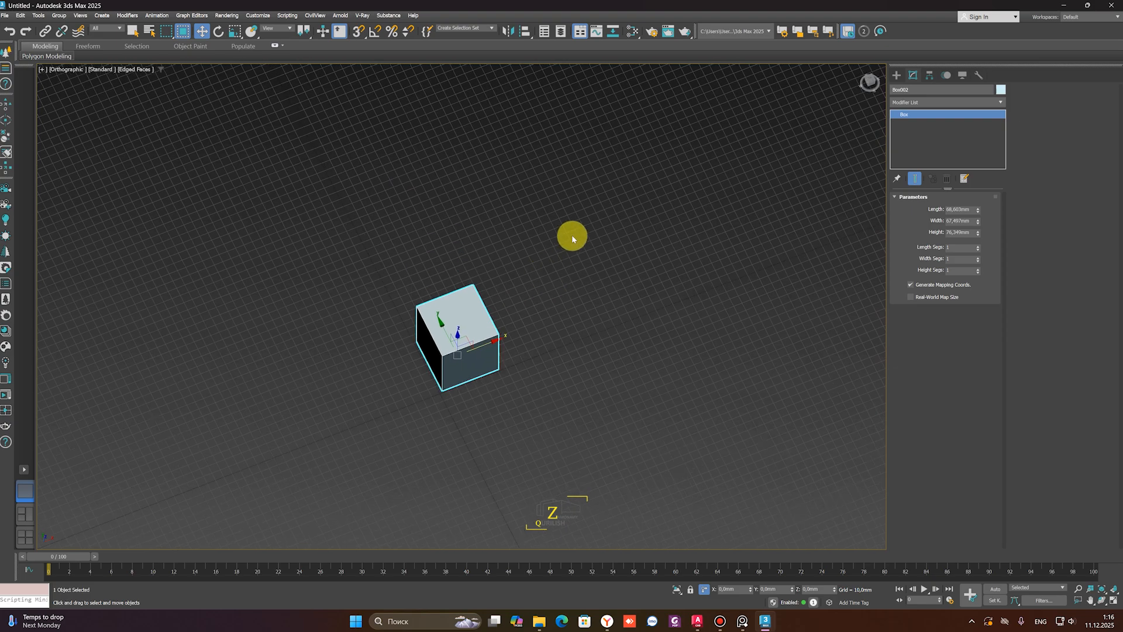
Clear the Top view by deleting what remains of the overlapping boxes
drag(572, 238, 394, 388)
middle_drag(467, 351, 475, 320)
scroll(409, 388, down, 3)
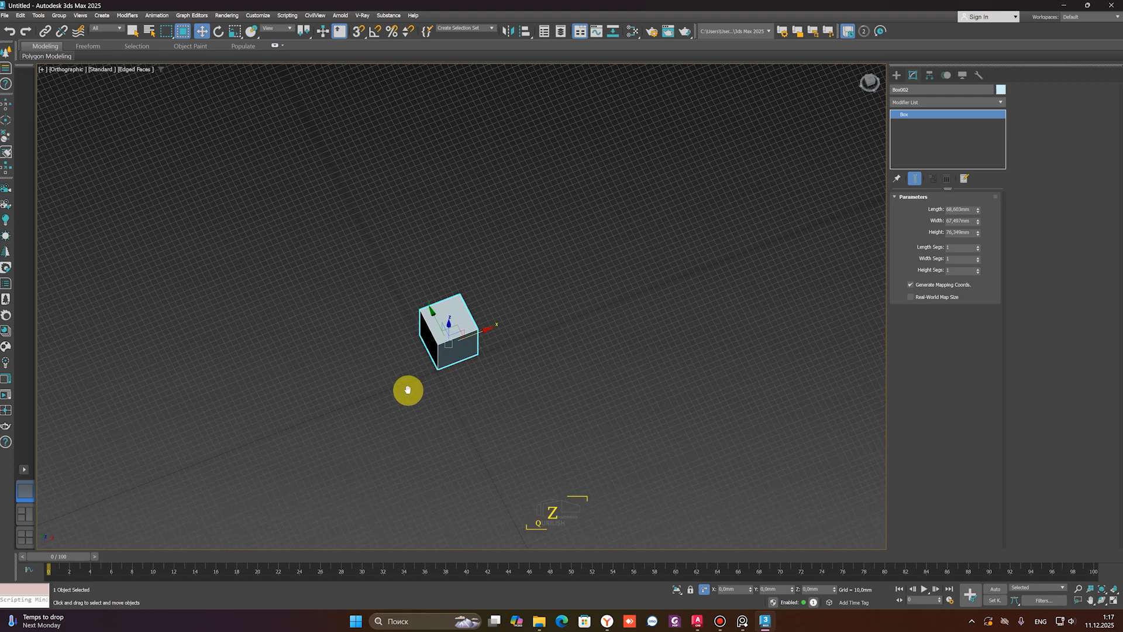
alt+middle_drag(407, 390, 401, 423)
key(y)
key(t)
scroll(514, 345, down, 5)
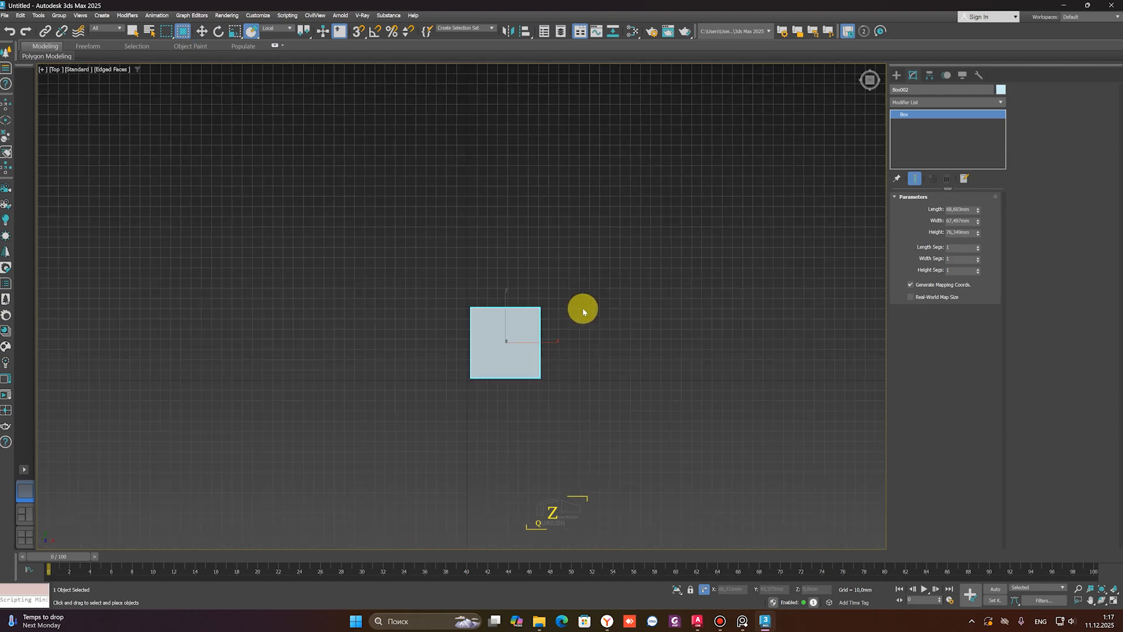
drag(600, 284, 390, 411)
key(Delete)
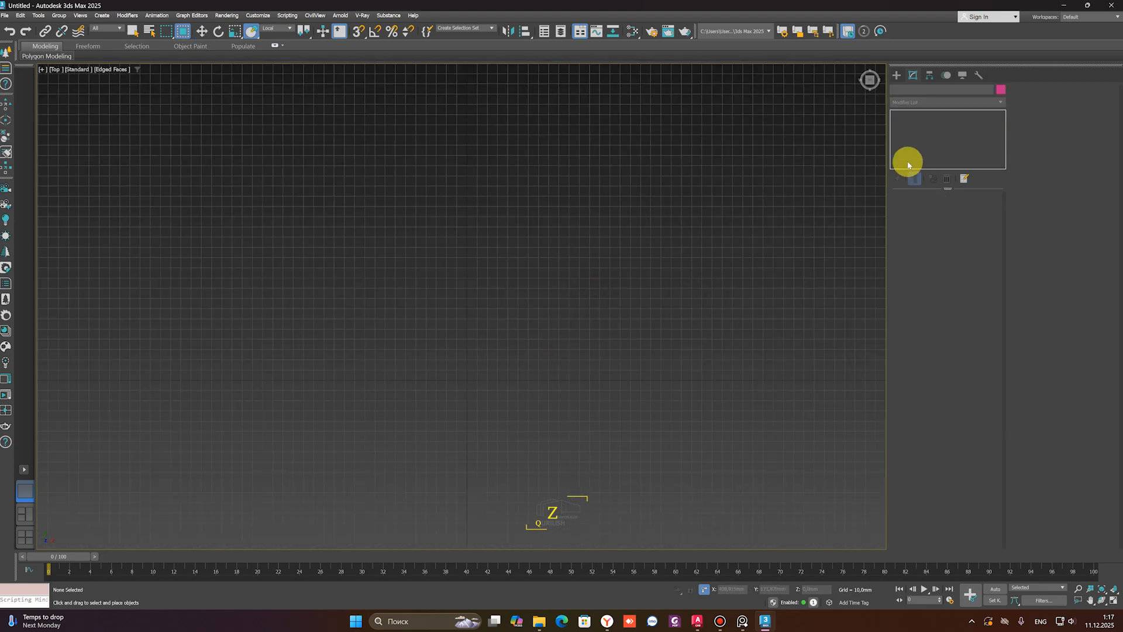
Create a Teapot primitive in the Top view near the grid's centre and activate the Move tool
click(896, 75)
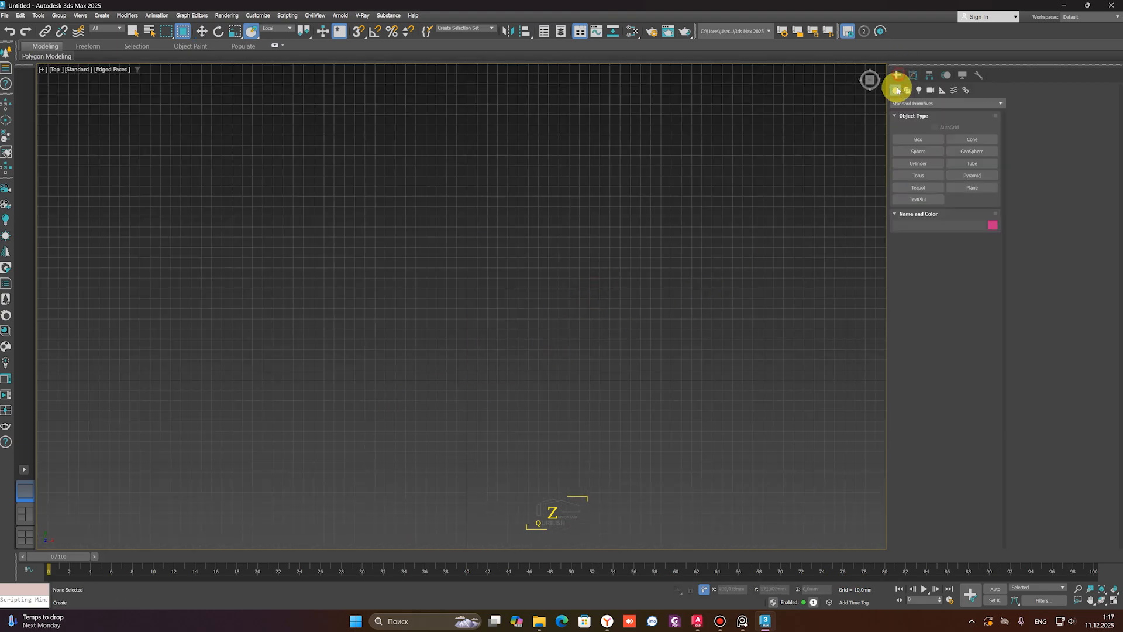
click(918, 187)
drag(521, 323, 521, 351)
key(w)
scroll(554, 352, up, 3)
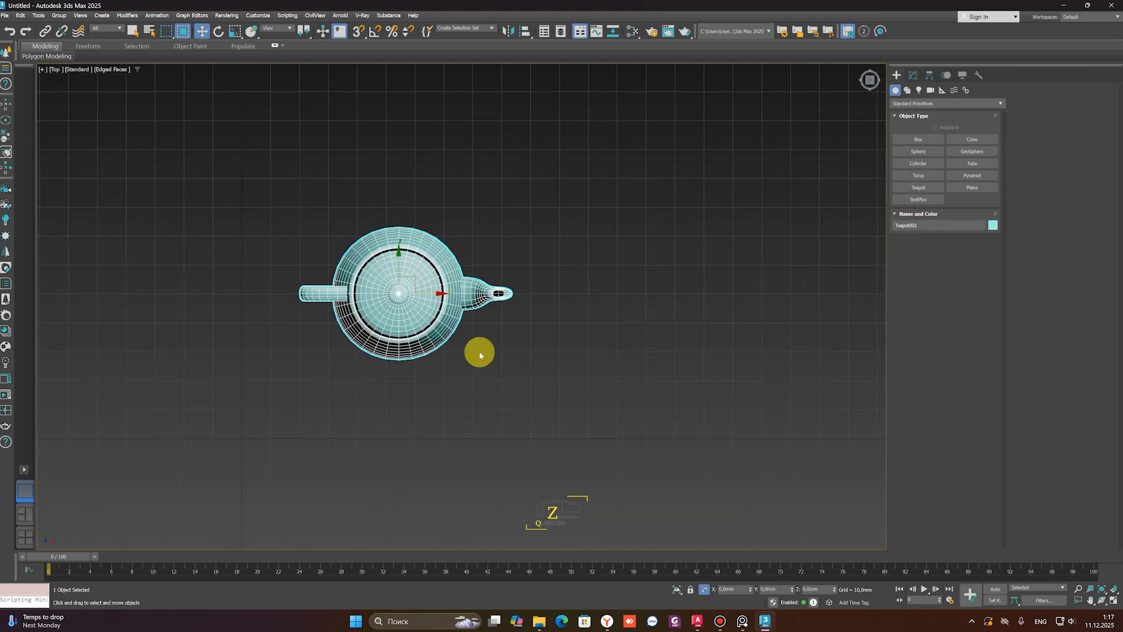
scroll(465, 332, down, 5)
middle_drag(460, 332, 389, 349)
Clone the teapot along the X axis as a row of 20 plain Copies
shift+drag(416, 337, 507, 340)
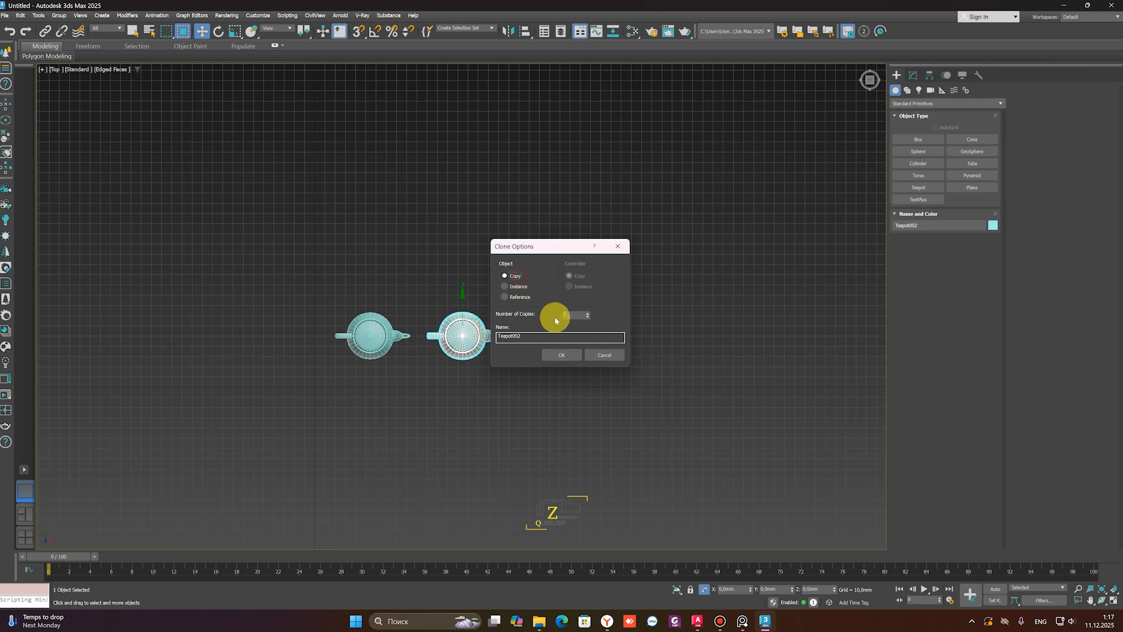
click(587, 314)
click(587, 314)
drag(576, 317, 524, 316)
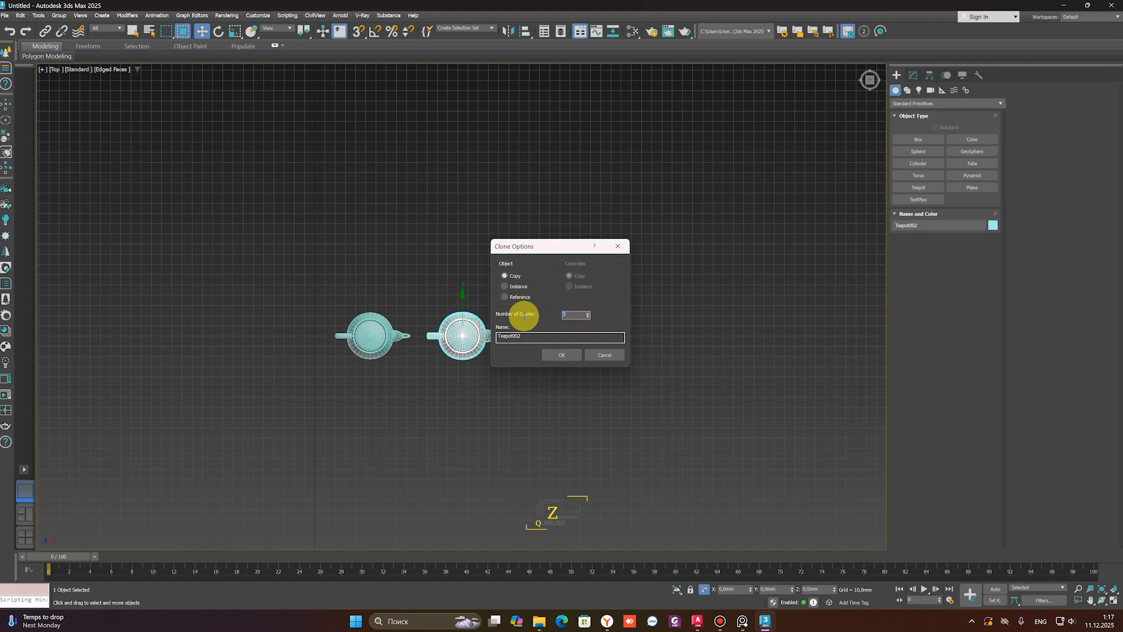
text(209)
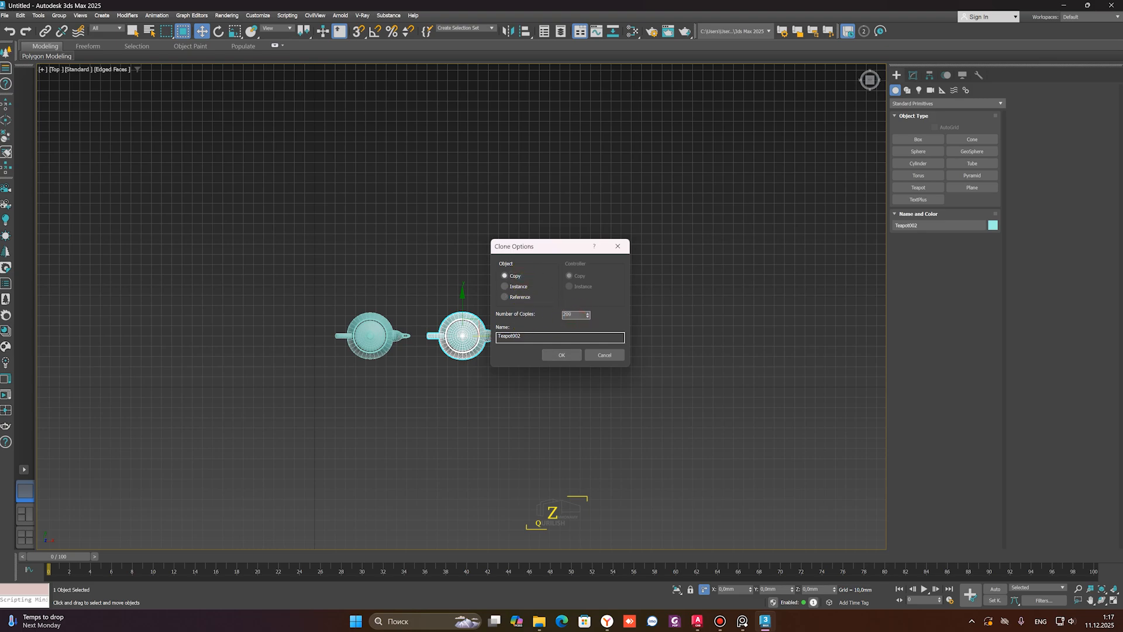
click(548, 355)
scroll(426, 369, down, 5)
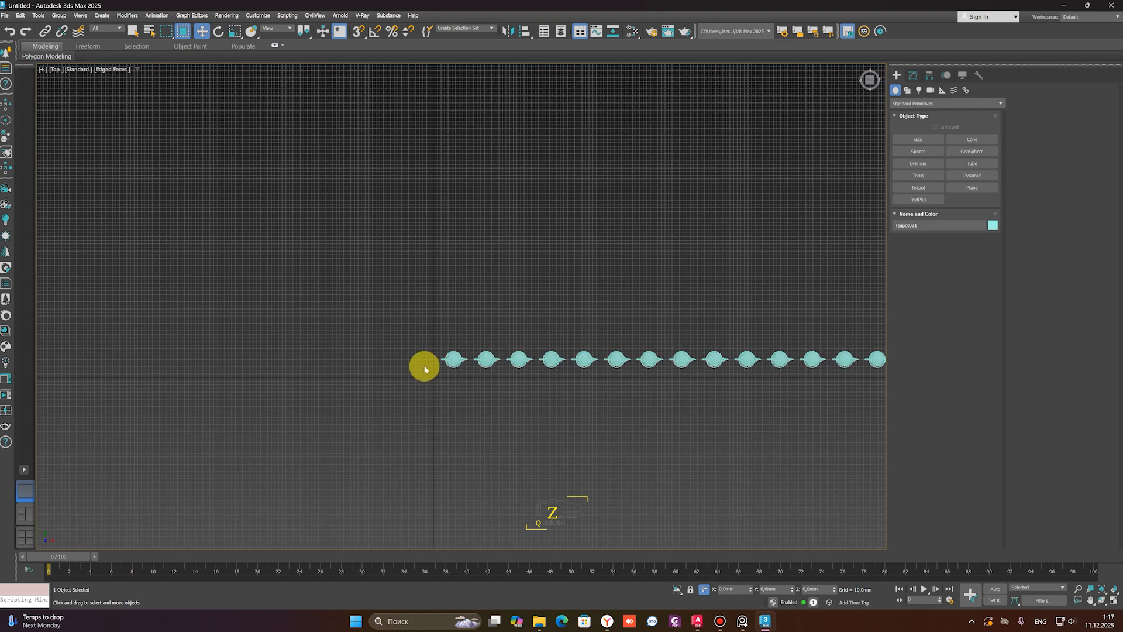
Clone the whole row of teapots along the Y axis as 20 plain Copies to form a square grid
scroll(425, 368, down, 3)
drag(368, 333, 823, 426)
shift+drag(606, 328, 604, 344)
click(574, 315)
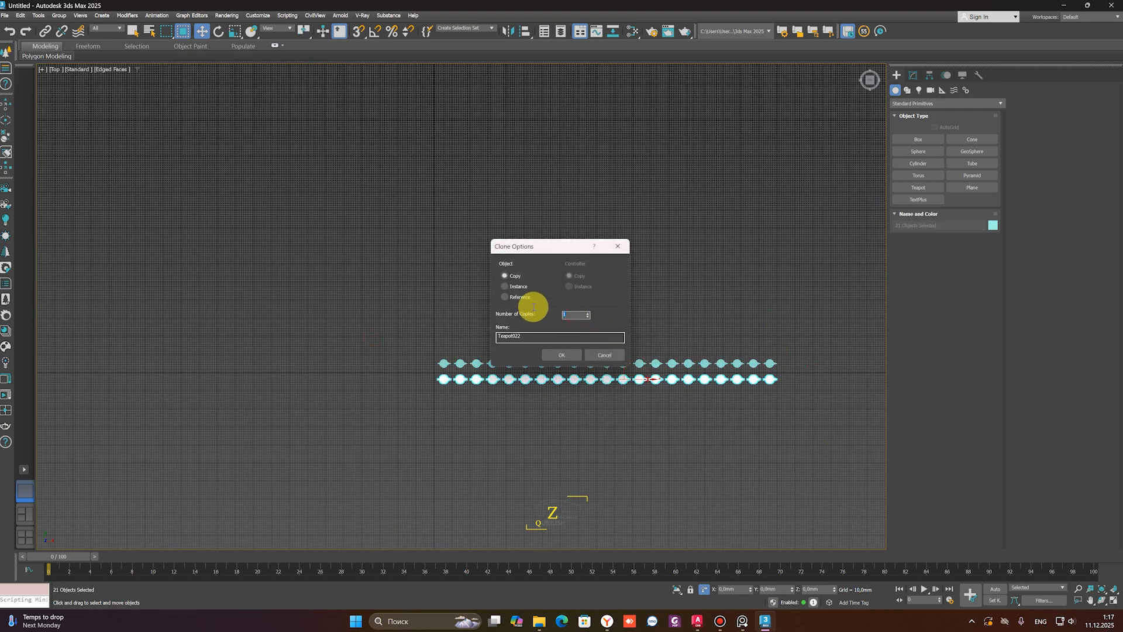
click(562, 355)
mouse_move(487, 416)
alt+middle_down()
mouse_move(521, 382)
mouse_move(363, 594)
alt+middle_up()
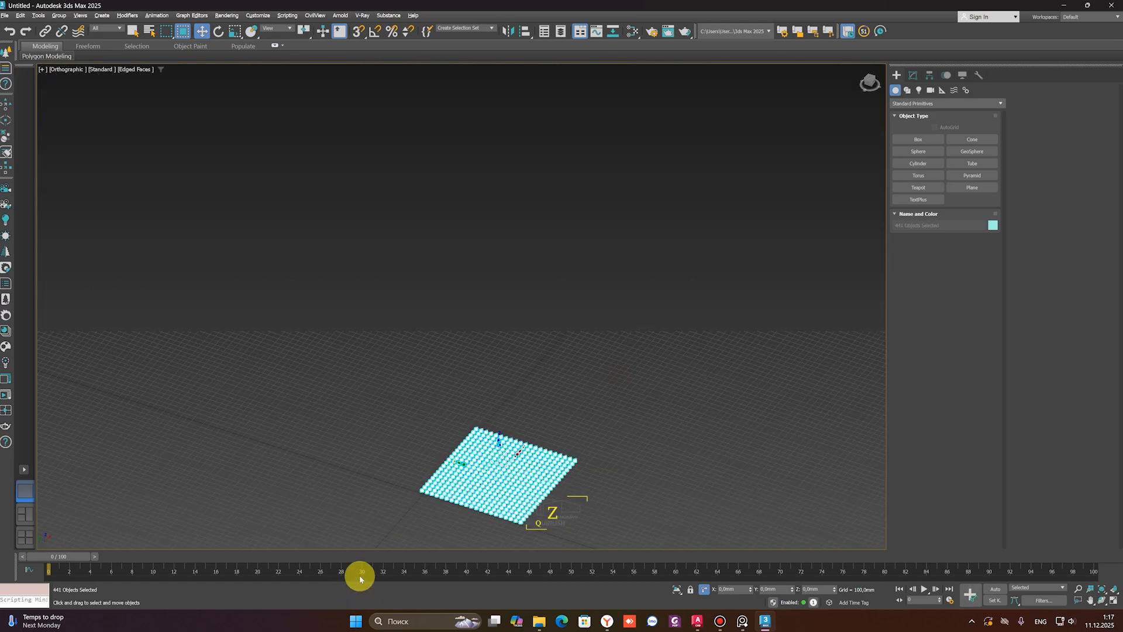
Save the teapot scene as Choynak in the root of drive D
key(ctrl+s)
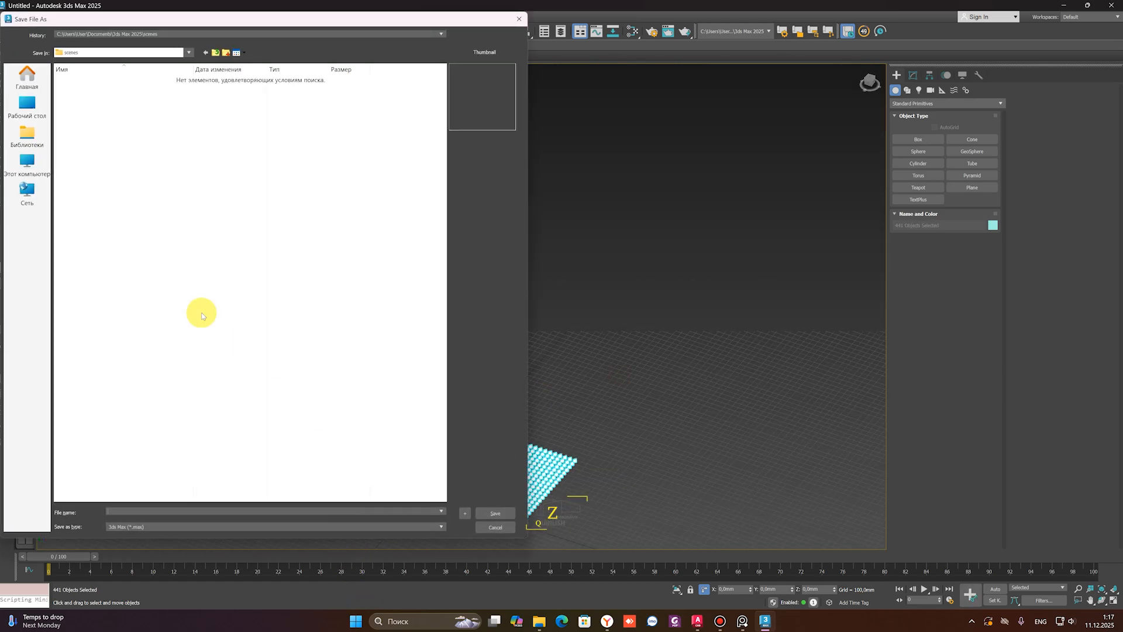
click(27, 161)
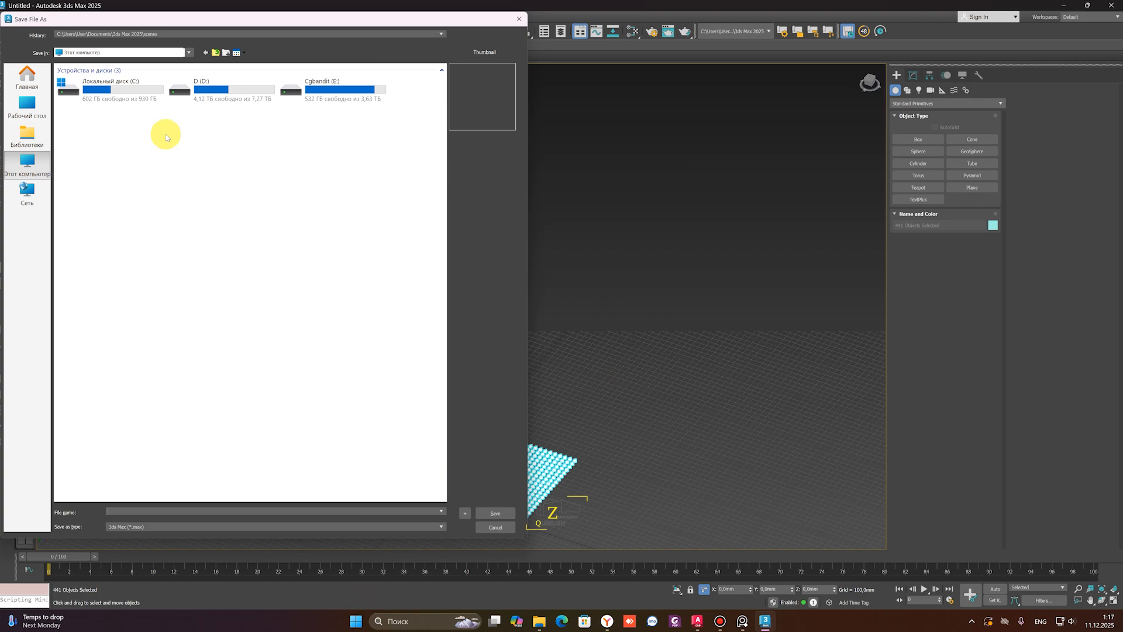
double_click(209, 88)
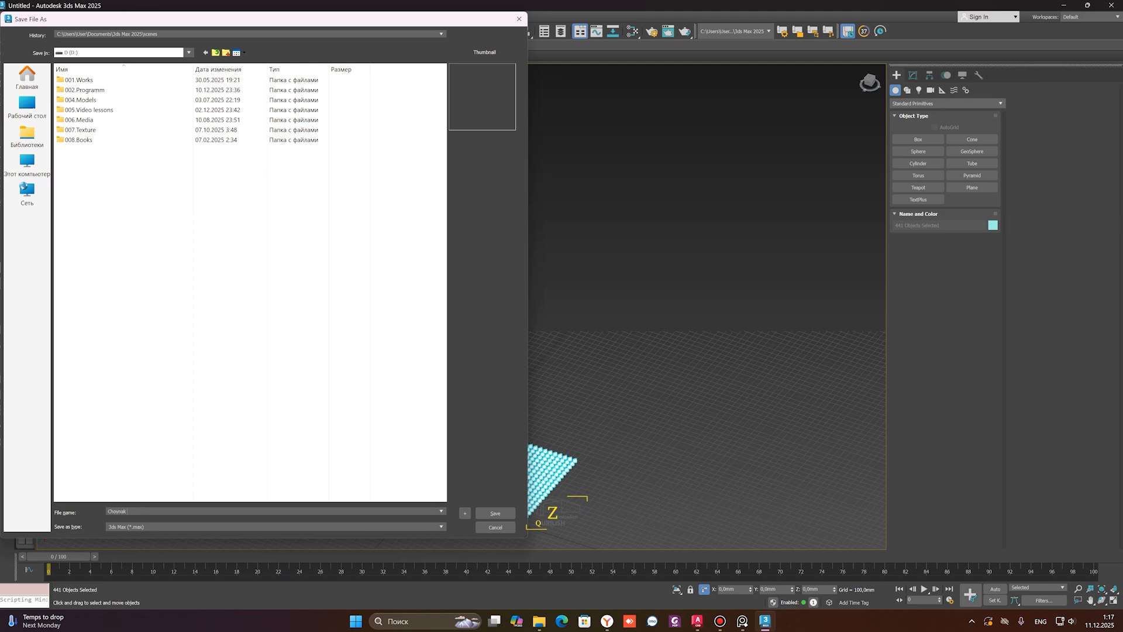
key(Return)
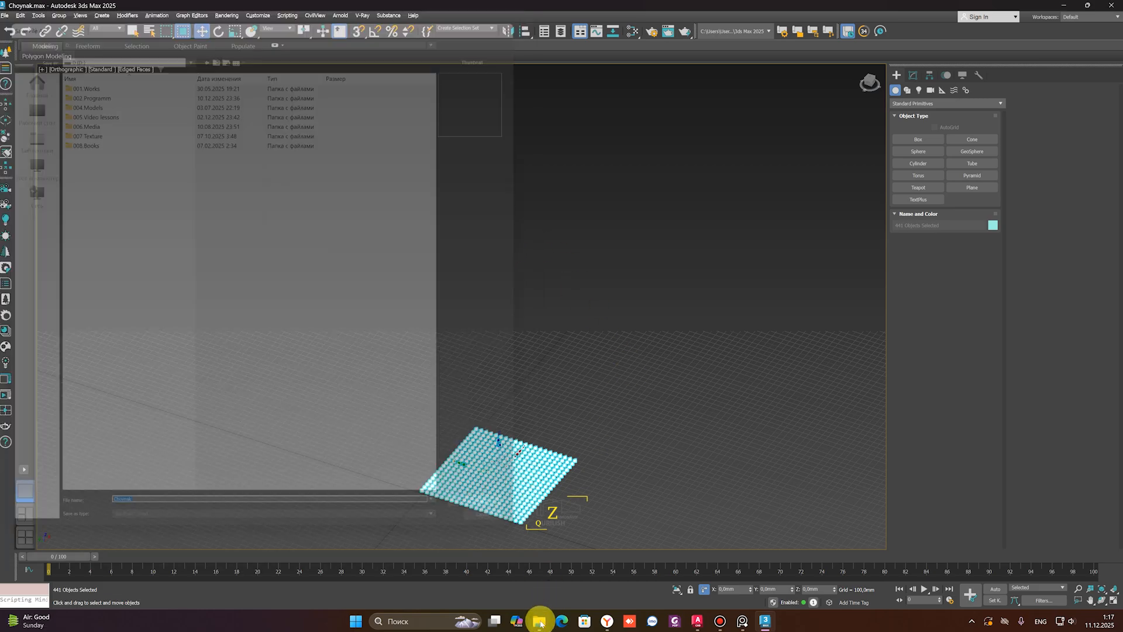
Switch to File Explorer and check the file size of Choynak on drive D, then close the window
mouse_move(539, 619)
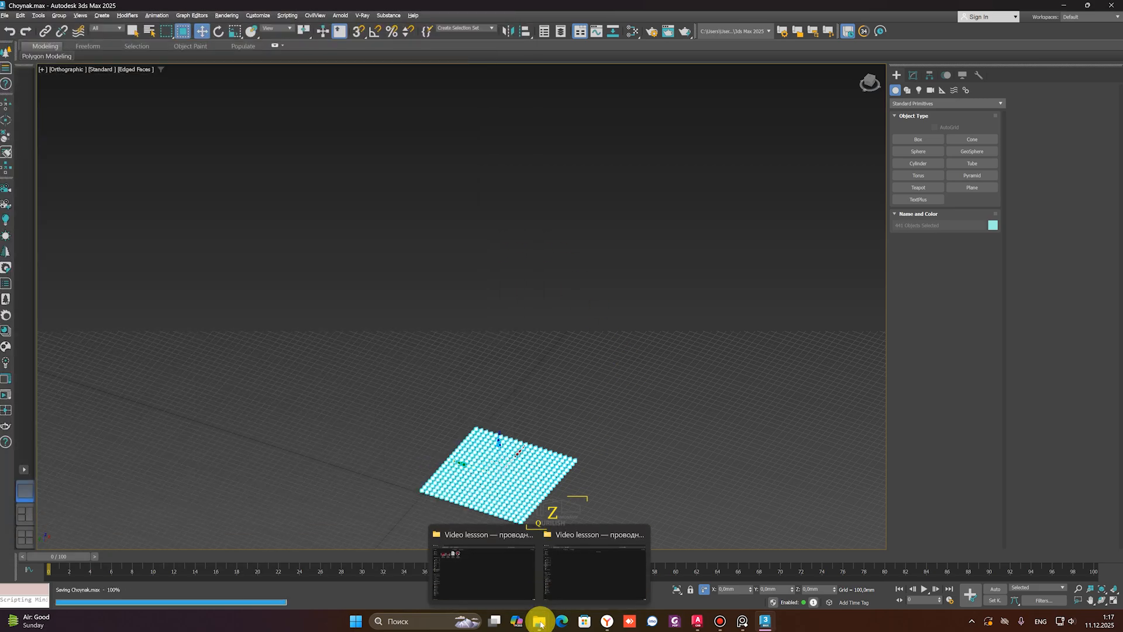
click(567, 576)
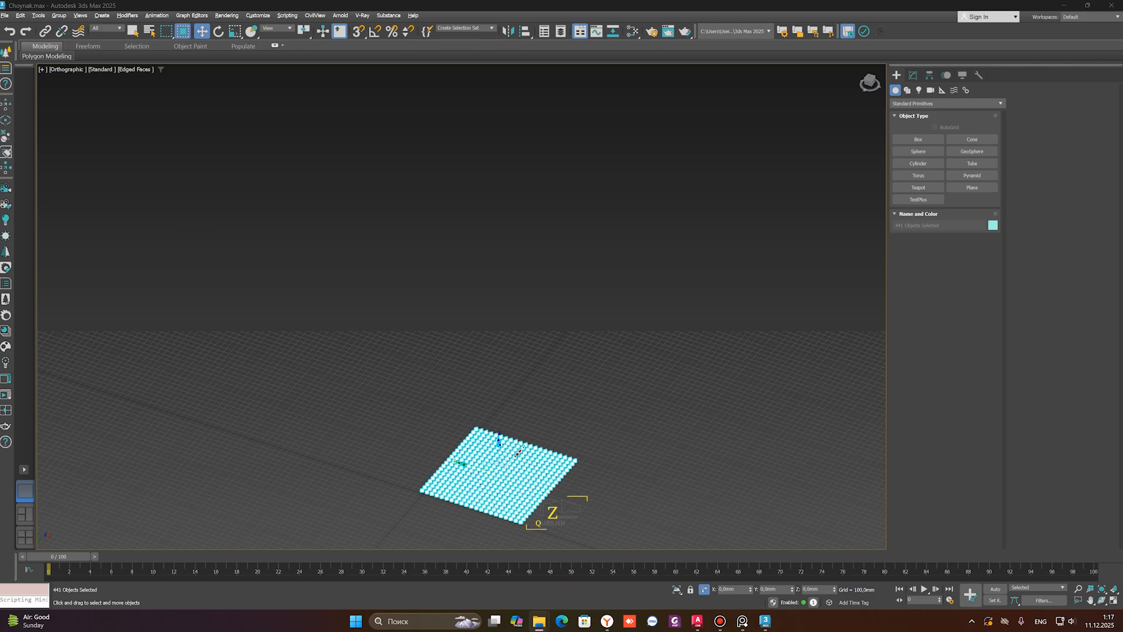
drag(0, 81, 696, 3)
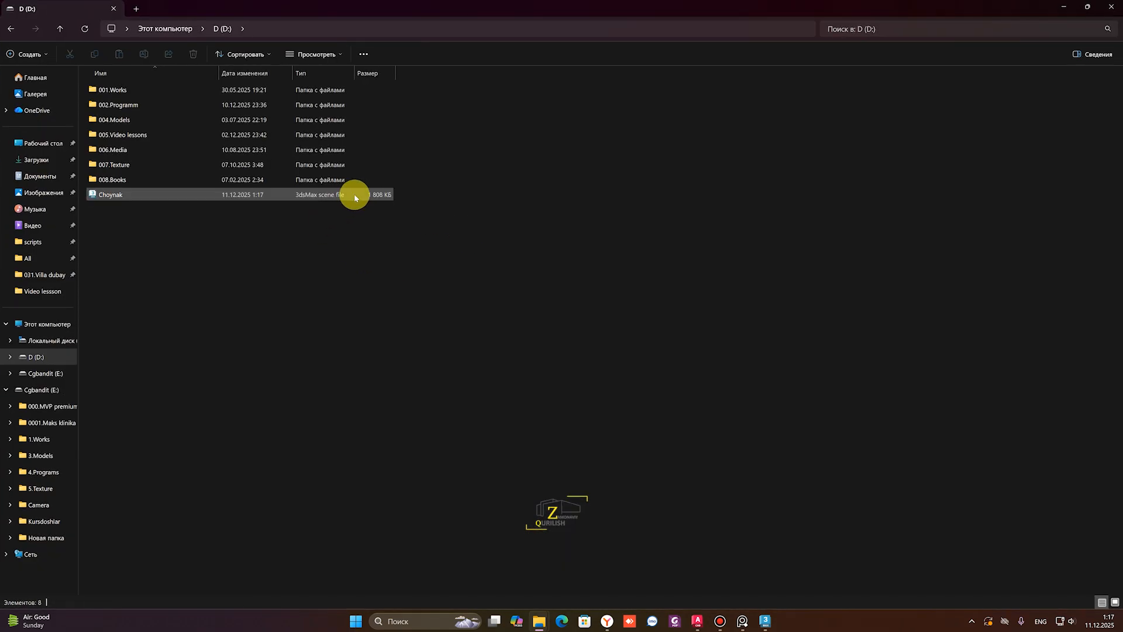
click(230, 193)
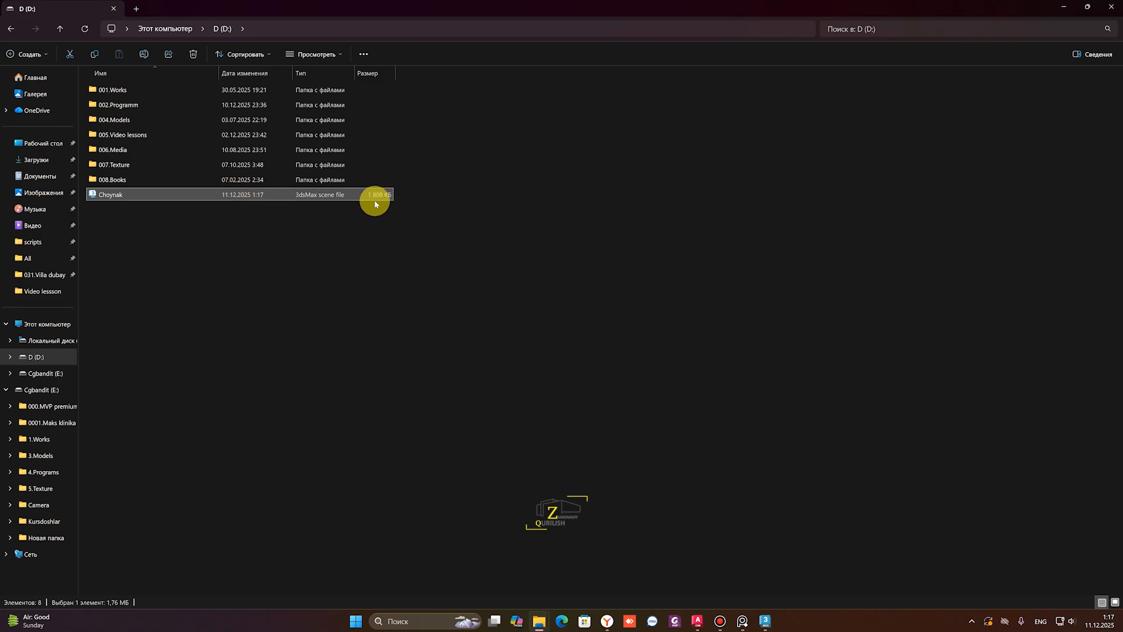
click(359, 215)
click(320, 197)
click(1111, 6)
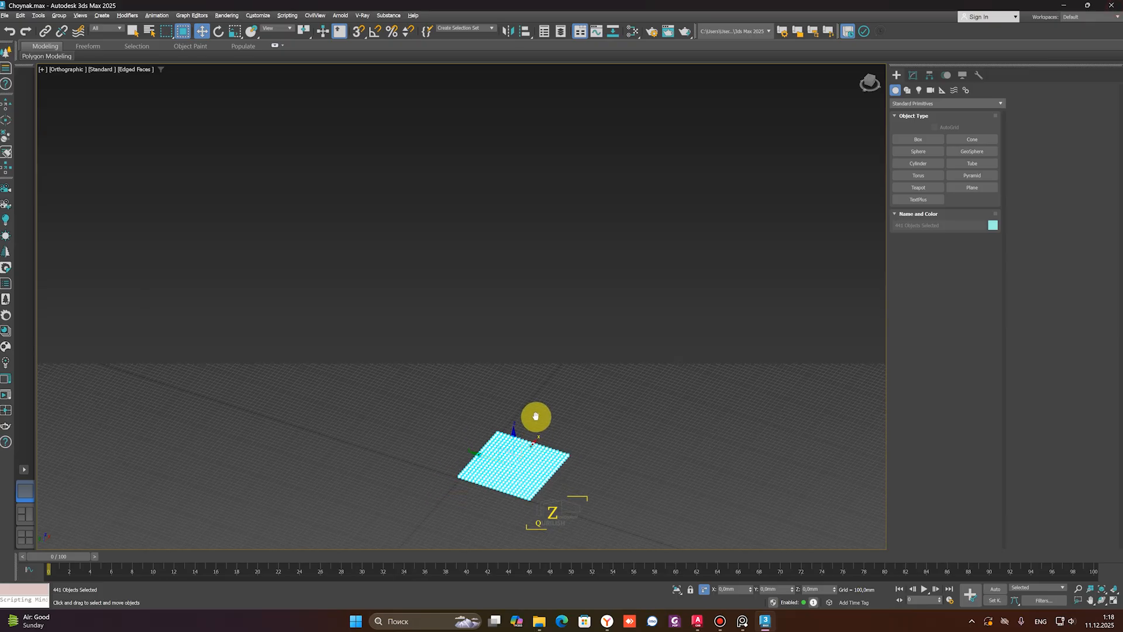
Delete all the teapots to empty the scene in the Top view
alt+middle_drag(616, 391, 637, 422)
key(t)
scroll(646, 420, down, 5)
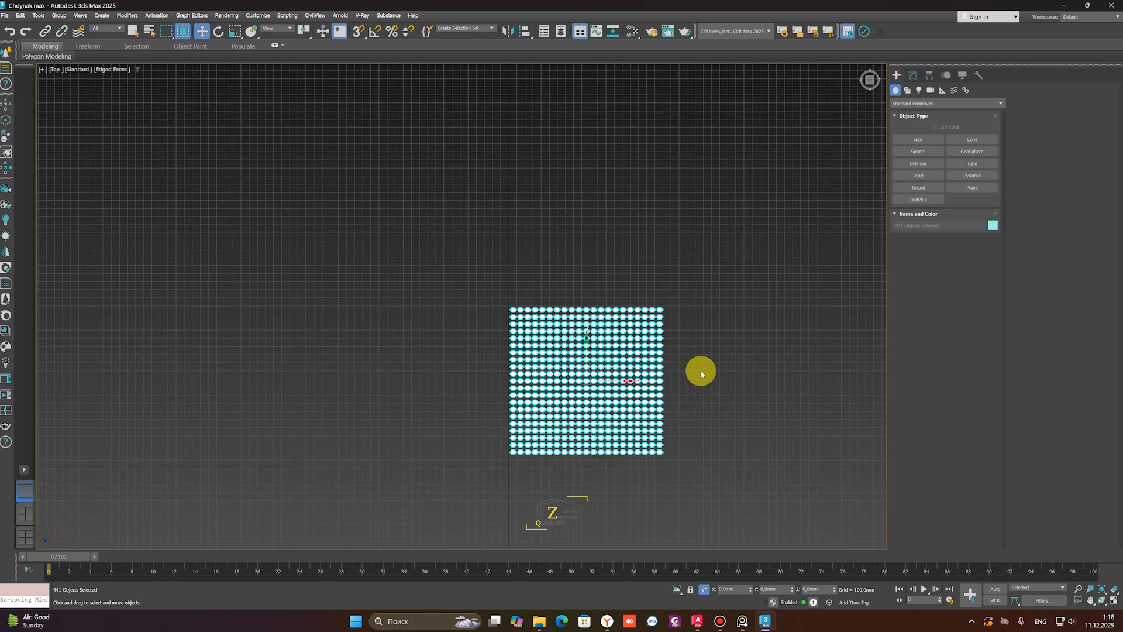
click(719, 284)
key(ctrl+a)
key(Delete)
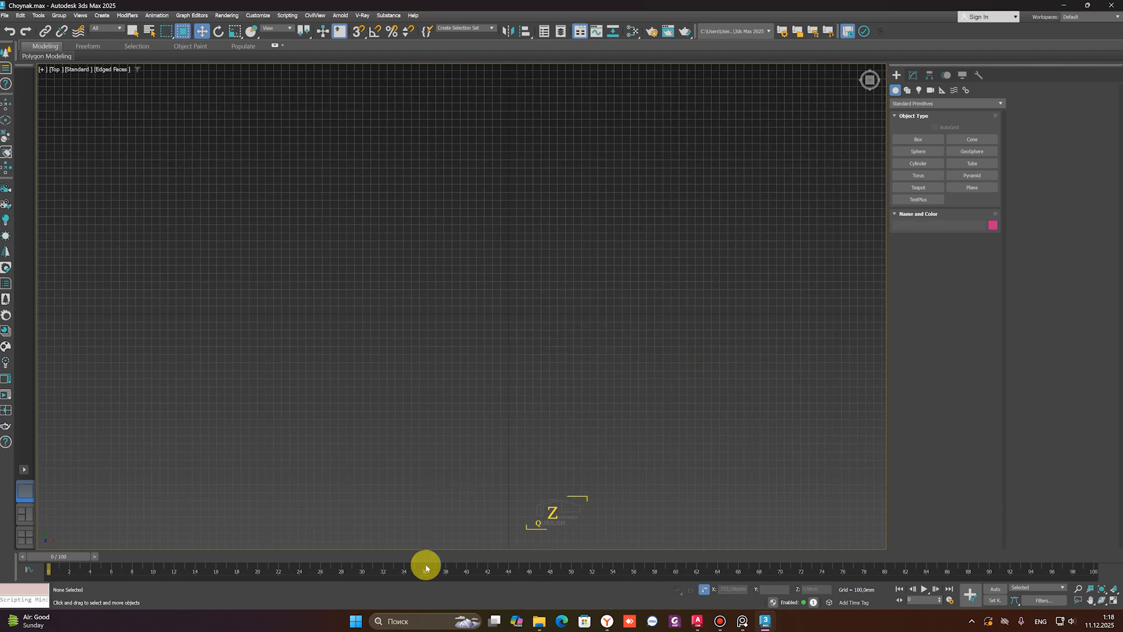
Merge the Flexform armchair from the 3D models library into the empty scene and place it near the grid's centre
mouse_move(539, 619)
click(546, 592)
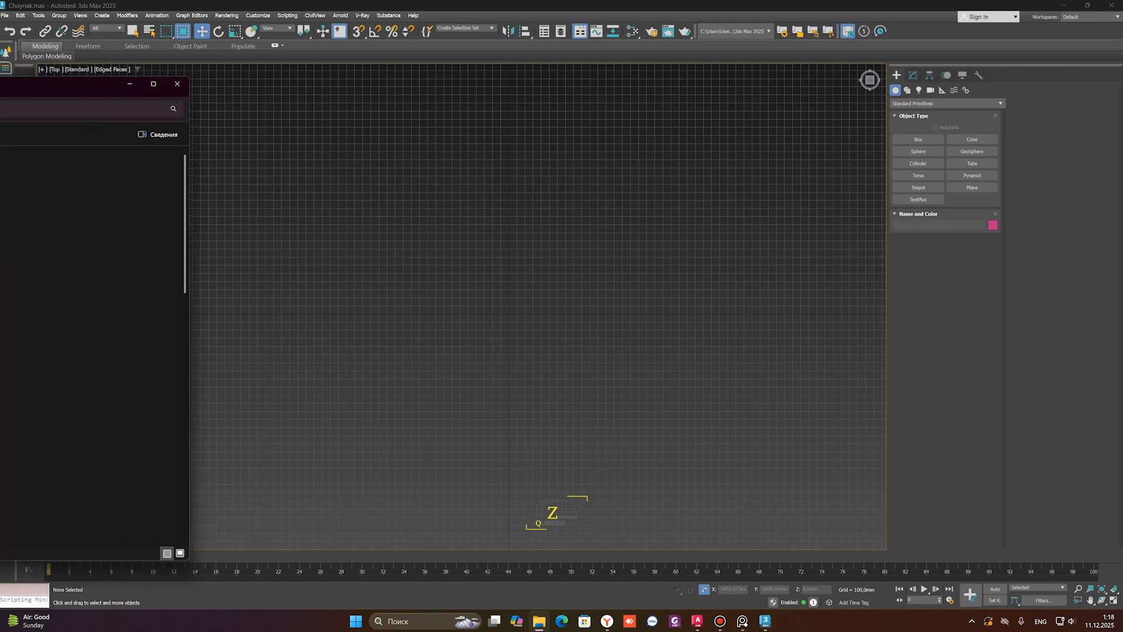
drag(189, 177, 0, 179)
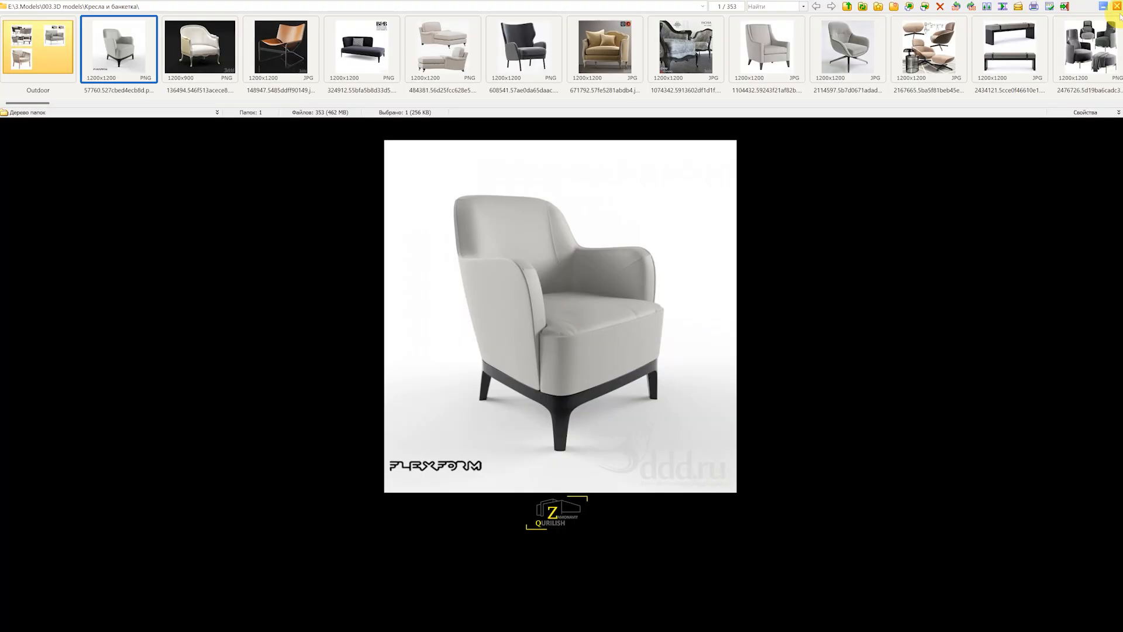
click(1116, 7)
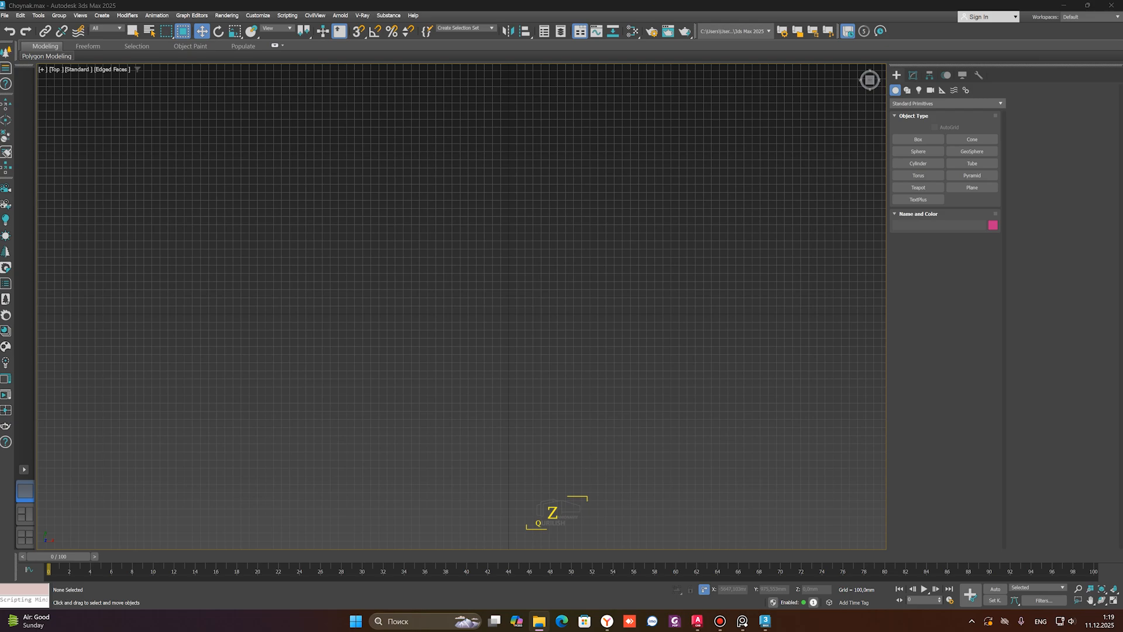
drag(368, 199, 470, 271)
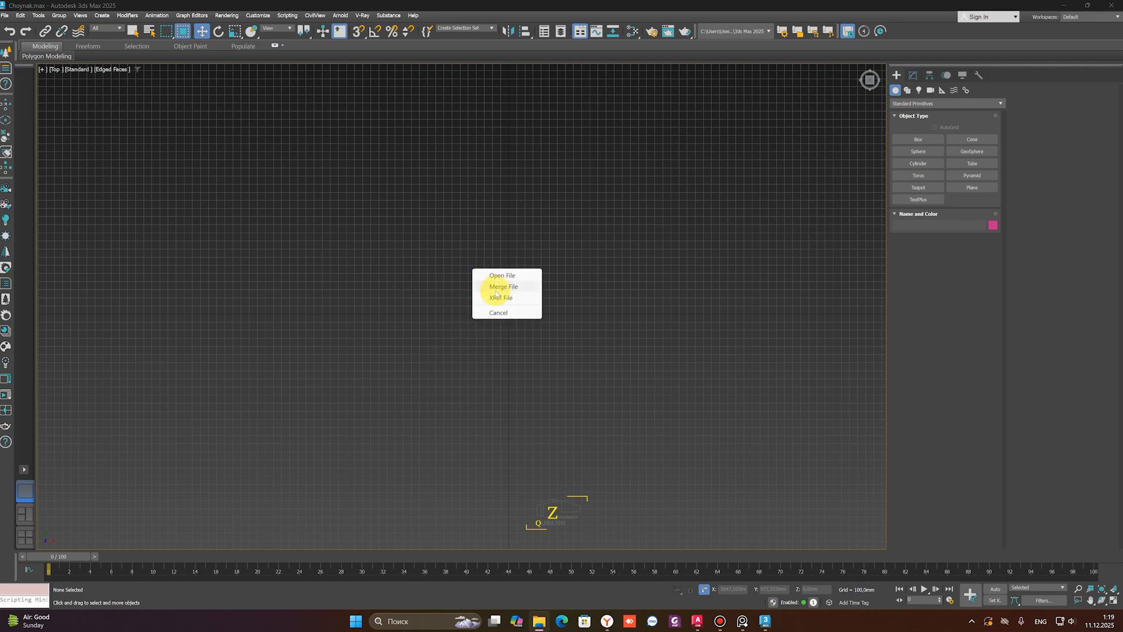
click(495, 287)
click(536, 199)
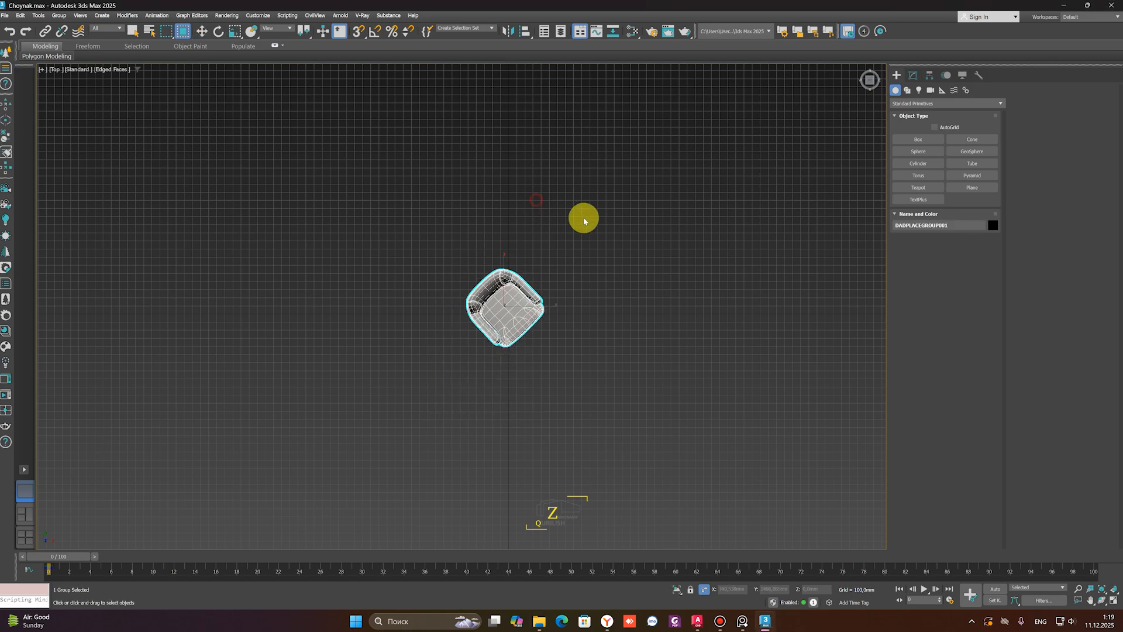
Clone the merged armchair along the X axis as a row of 10 plain Copies in the Top view
key(w)
drag(631, 221, 410, 473)
scroll(585, 265, up, 4)
alt+middle_drag(489, 293, 407, 342)
key(t)
scroll(499, 316, down, 7)
scroll(407, 343, up, 2)
mouse_move(393, 333)
shift+mouse_down()
mouse_move(572, 333)
mouse_move(552, 330)
shift+mouse_up()
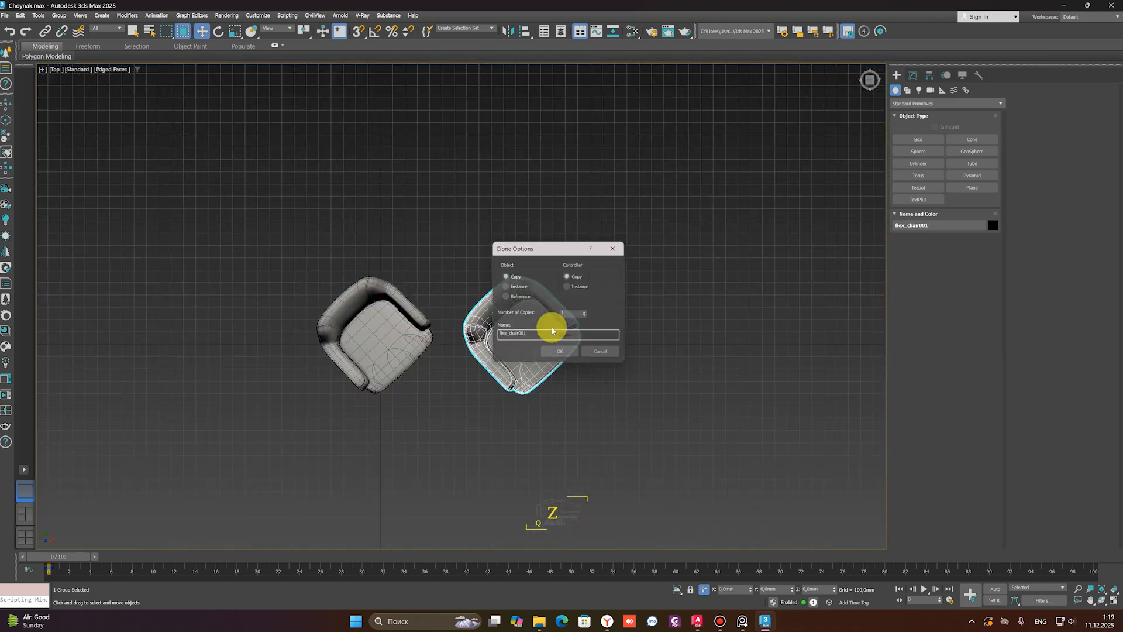
click(588, 313)
click(588, 313)
click(588, 312)
click(588, 313)
click(587, 313)
click(587, 313)
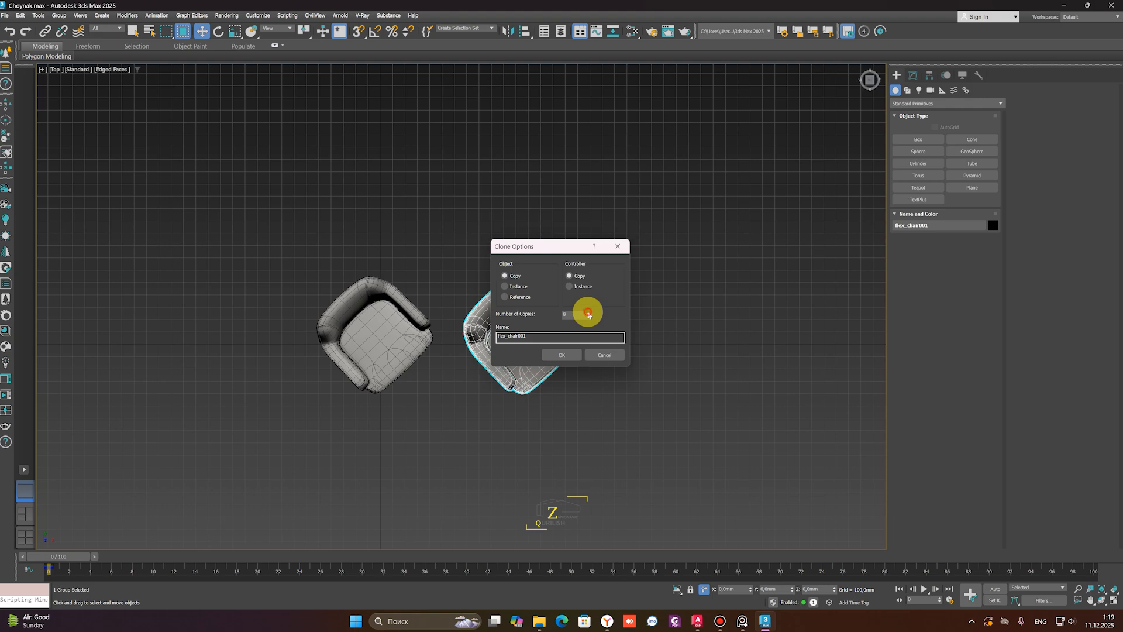
click(587, 313)
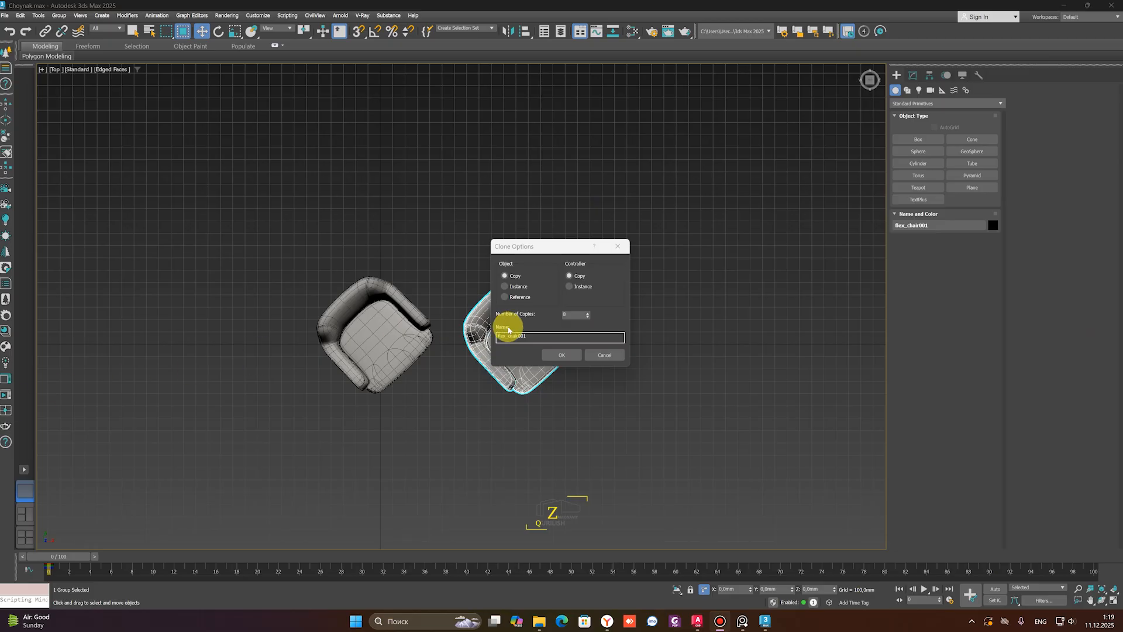
click(588, 313)
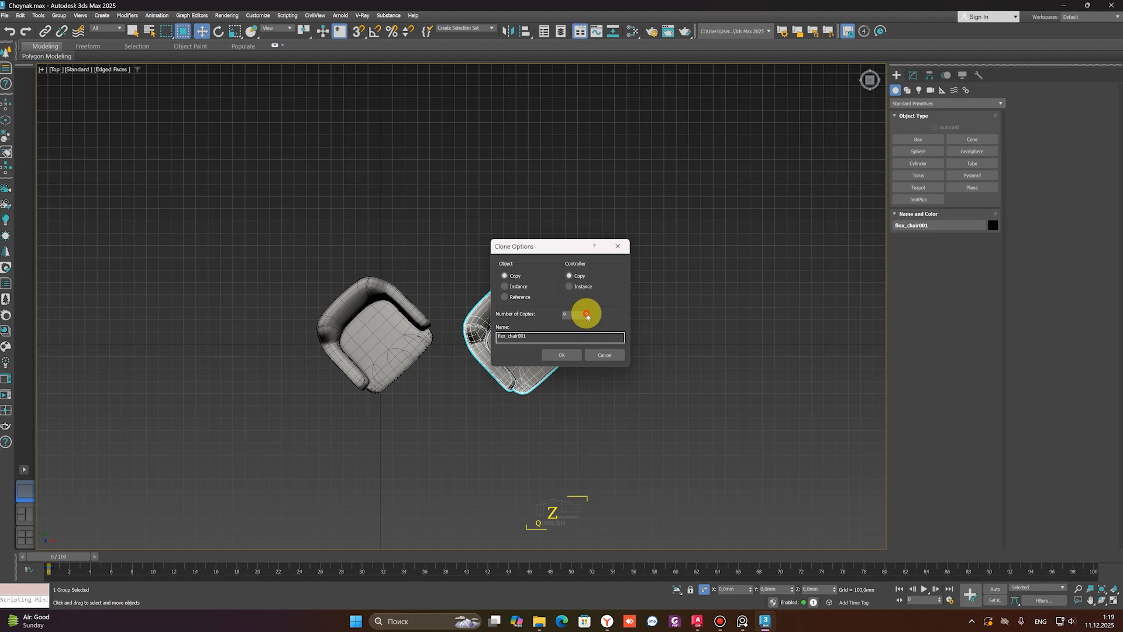
click(562, 353)
Clone the row of armchairs along the Y axis as 5 plain Copies, spaced one chair apart
scroll(401, 318, down, 5)
scroll(321, 286, down, 4)
scroll(467, 295, up, 4)
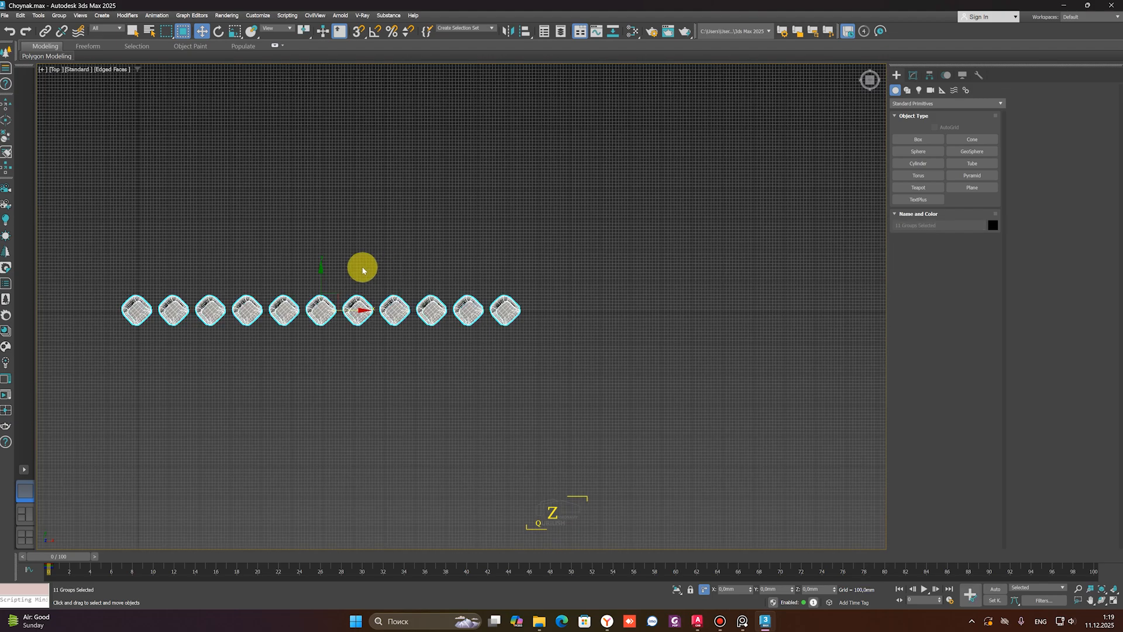
shift+drag(321, 275, 313, 308)
click(584, 311)
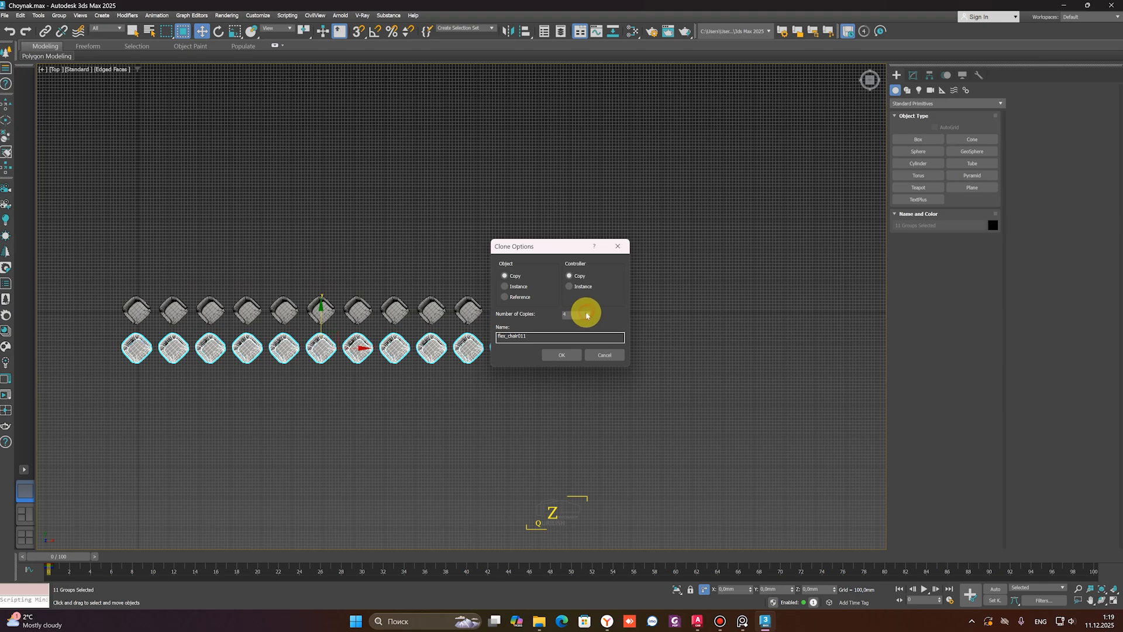
click(570, 354)
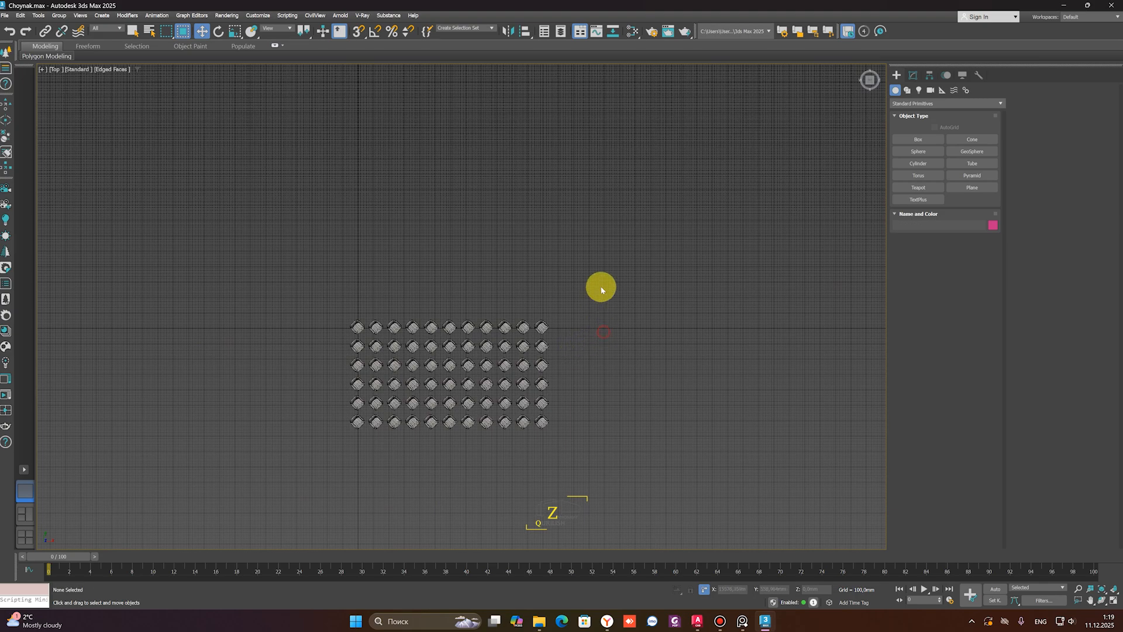
Select all the armchairs and save the scene under the new name Kresla on drive D
drag(601, 284, 308, 461)
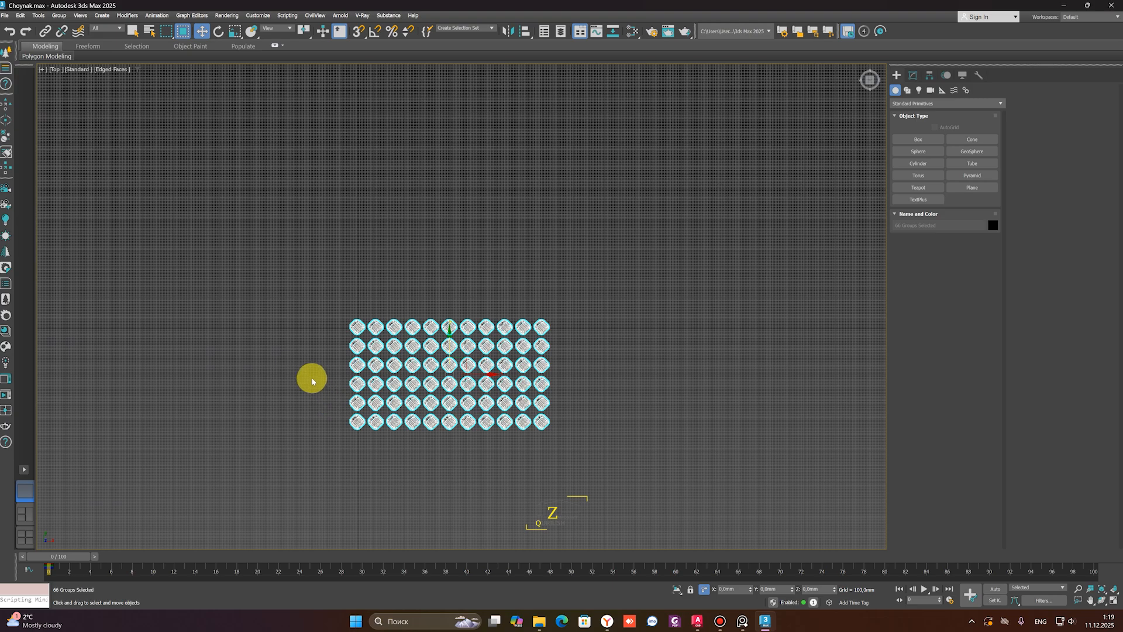
alt+middle_drag(343, 348, 353, 353)
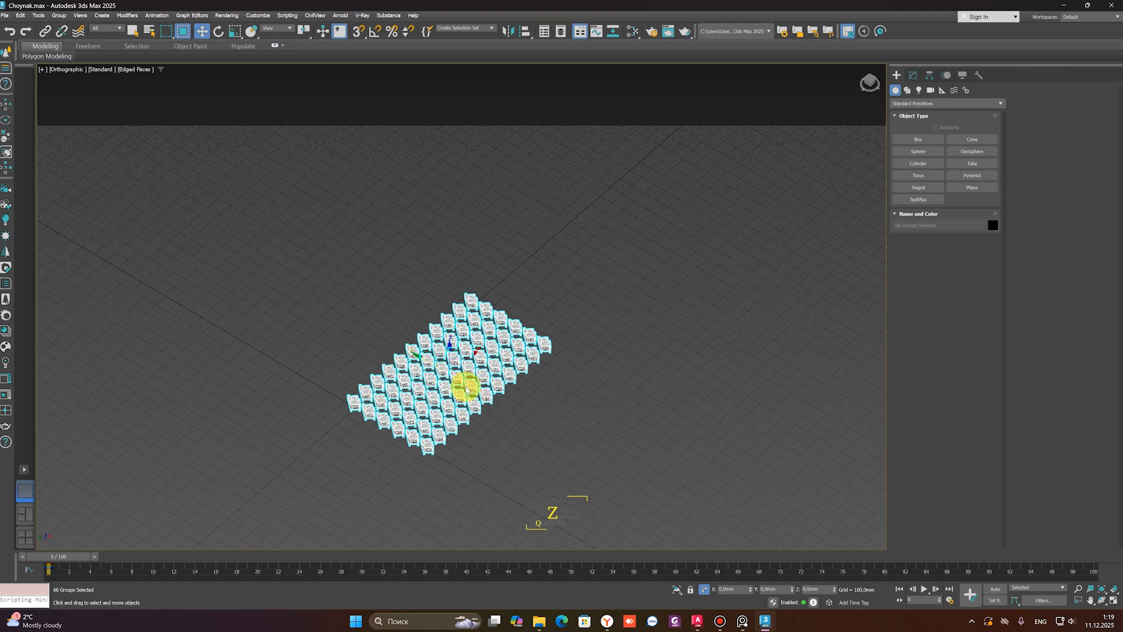
key(ctrl+shift+s)
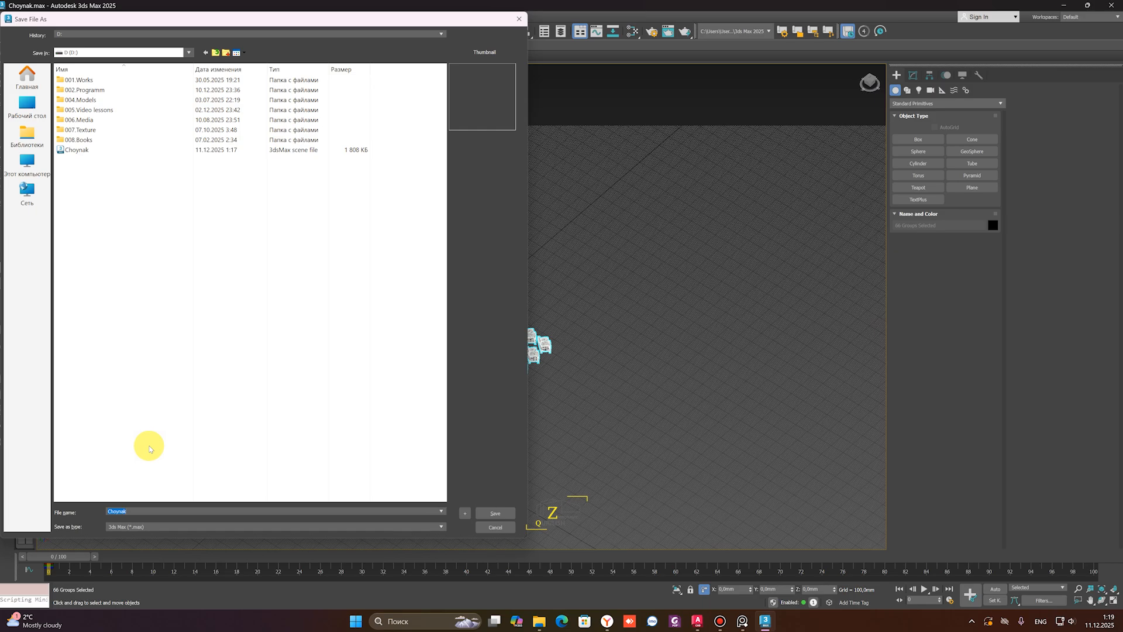
text(Kresla)
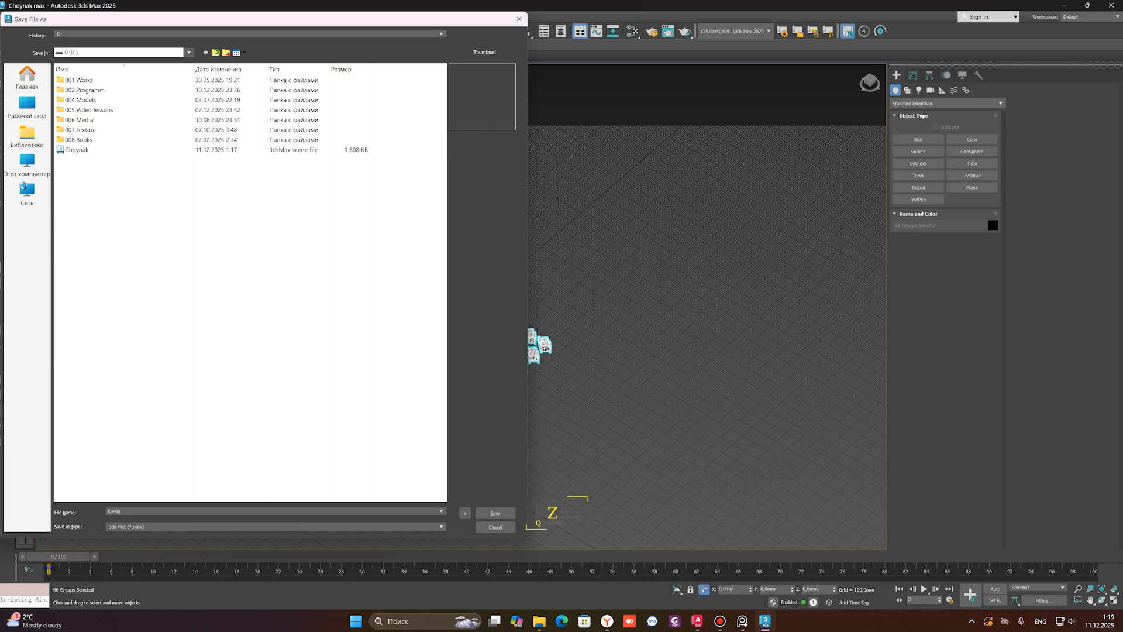
key(Return)
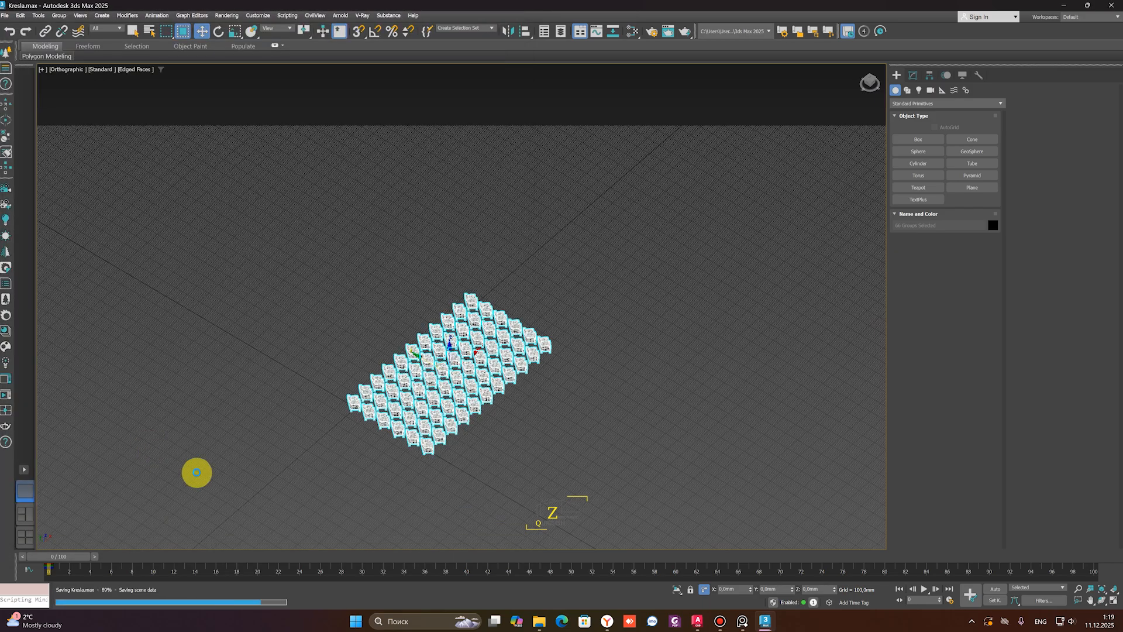
Compare the file size of Kresla with that of Choynak on drive D in File Explorer, then return to 3ds Max
mouse_move(537, 623)
click(539, 587)
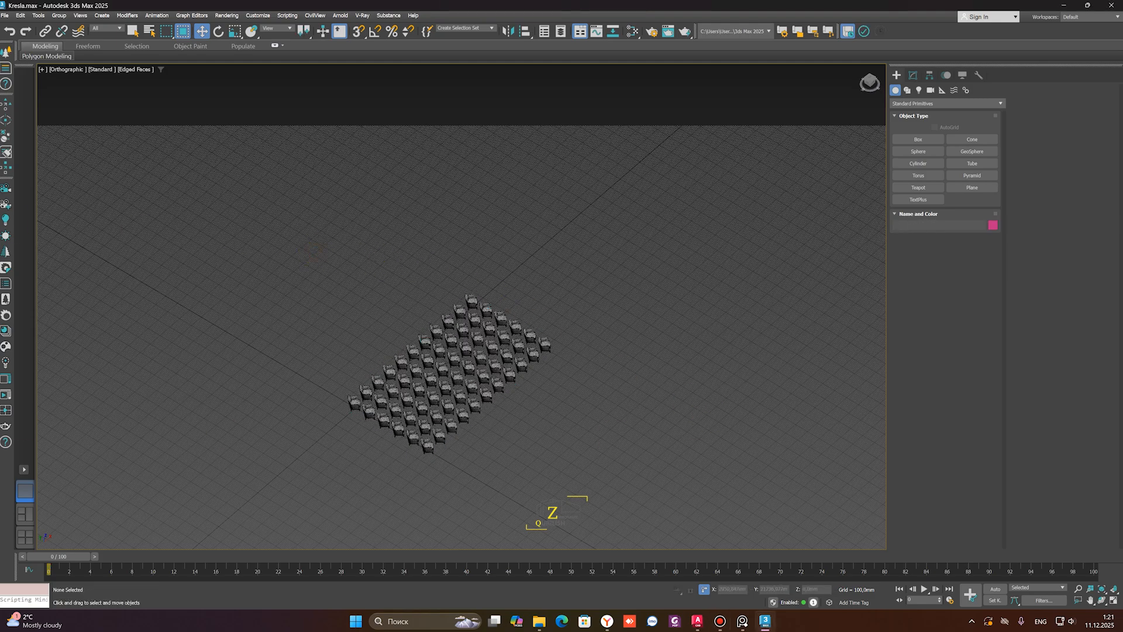
drag(0, 117, 515, 0)
click(327, 217)
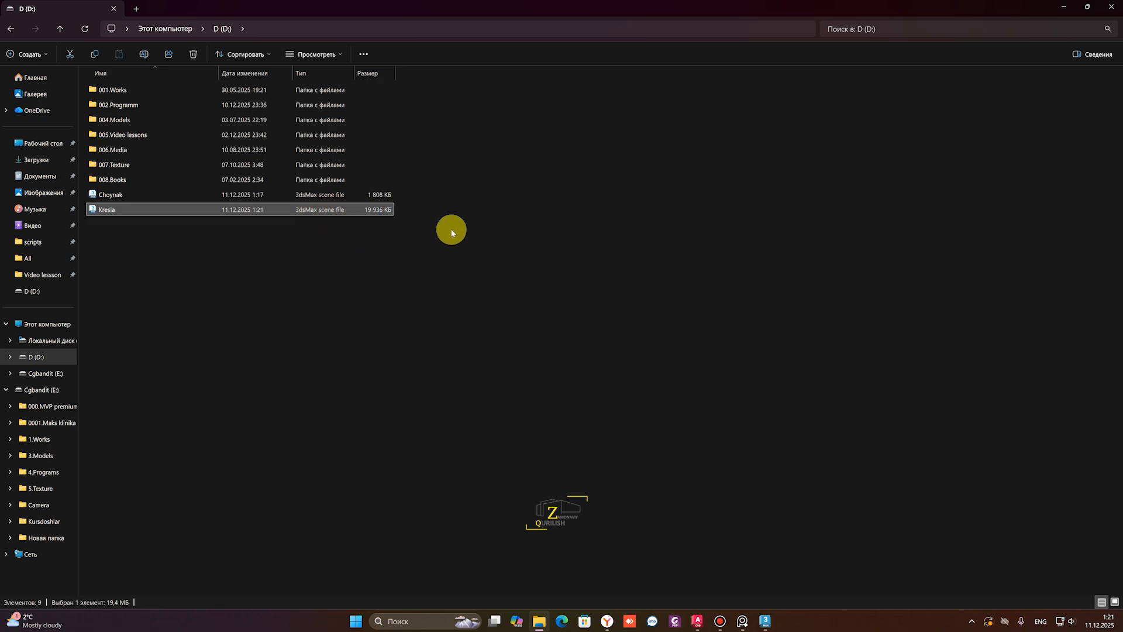
click(956, 15)
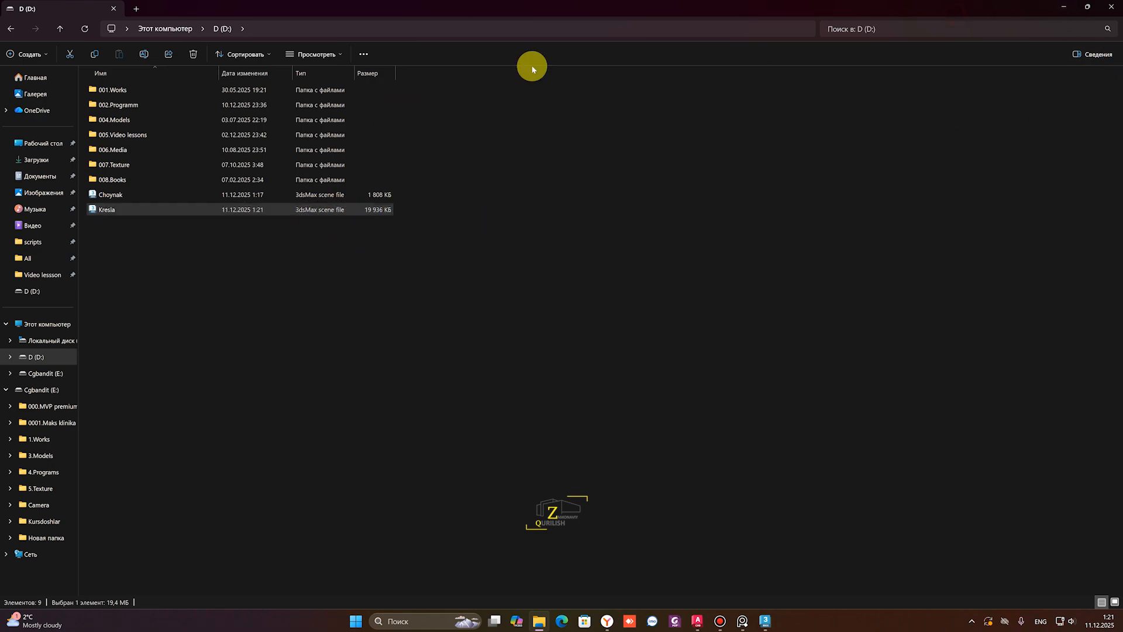
click(610, 9)
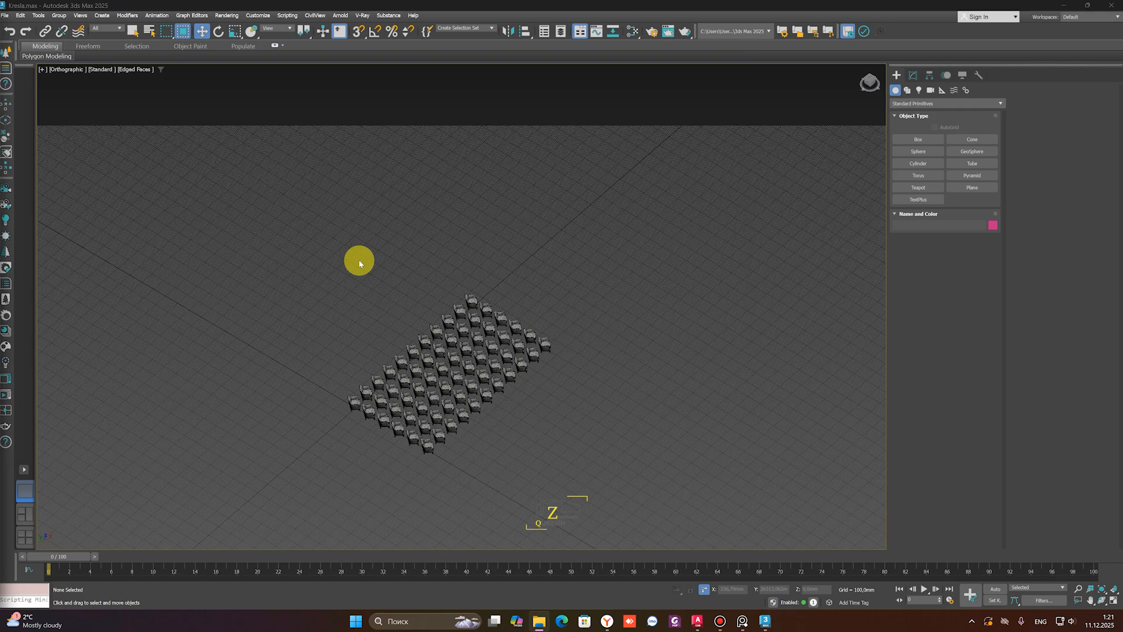
scroll(527, 334, up, 5)
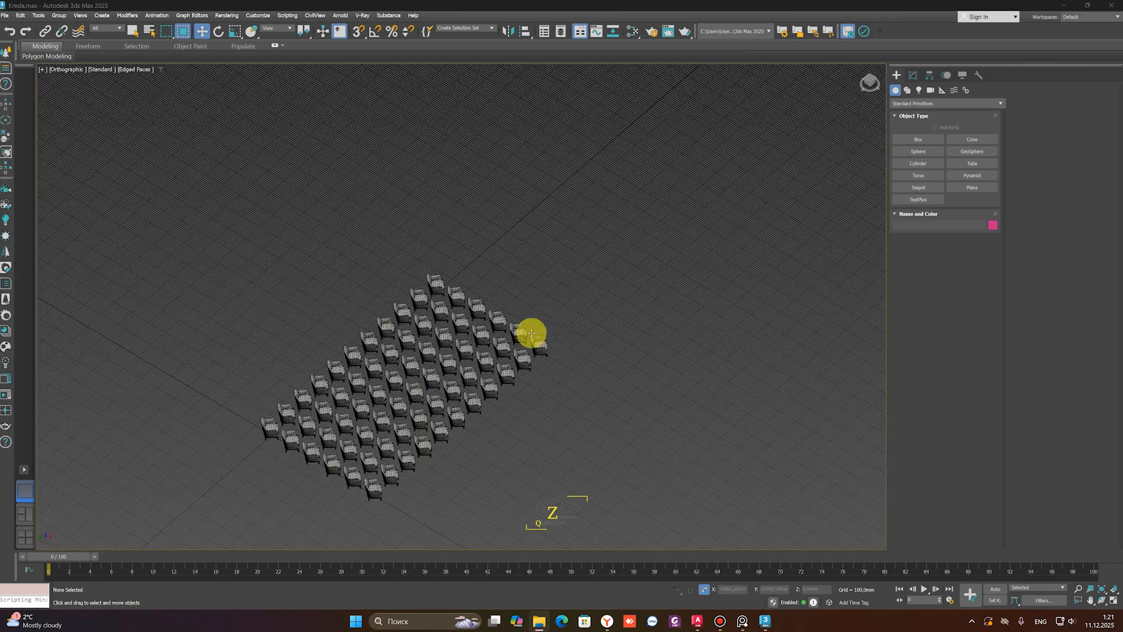
Delete all the copied armchairs in the Top view, keeping only the original chair at the origin
key(t)
key(z)
drag(669, 198, 377, 413)
key(Delete)
drag(424, 444, 320, 268)
key(Delete)
Clone the remaining armchair along the X axis as a row of 10 Instances, spaced just over one chair width apart
drag(421, 198, 314, 301)
scroll(368, 257, up, 8)
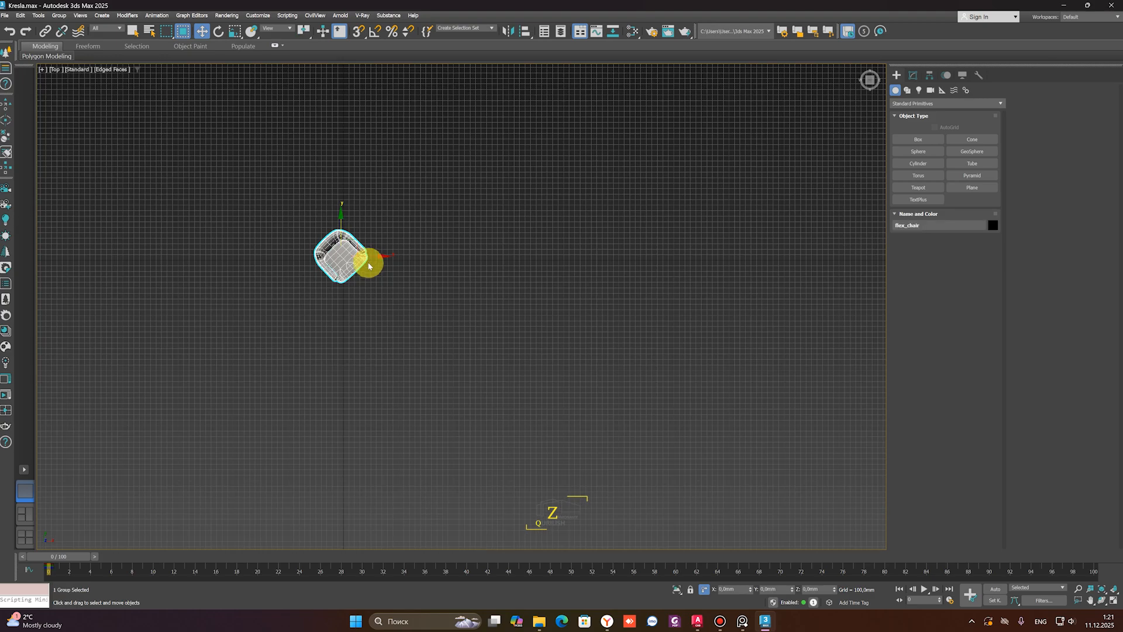
middle_drag(368, 267, 349, 318)
shift+drag(326, 295, 449, 301)
click(518, 286)
drag(577, 315, 550, 317)
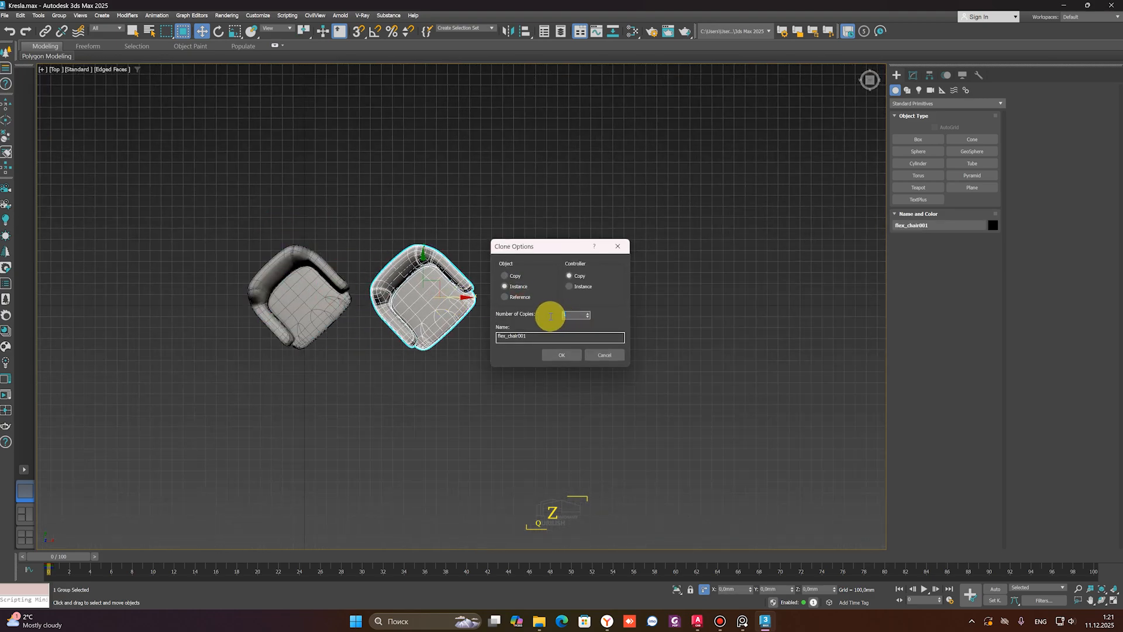
text(10)
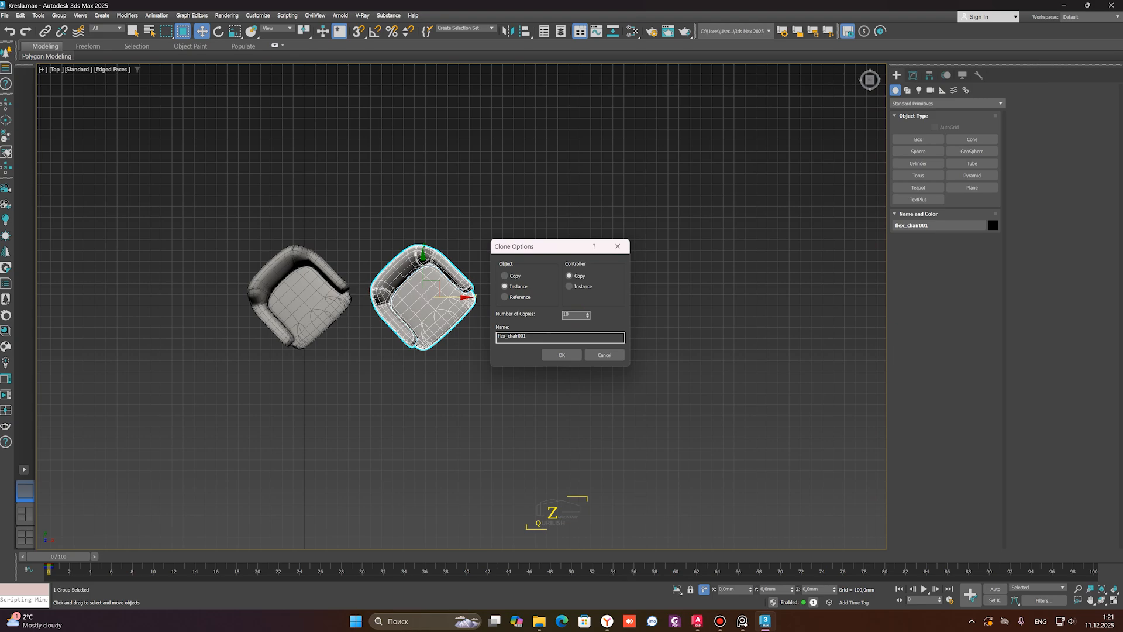
click(562, 355)
Clone the whole row of armchairs downward along the Y axis as 5 Instances
scroll(464, 354, down, 8)
drag(334, 306, 708, 411)
scroll(573, 348, up, 3)
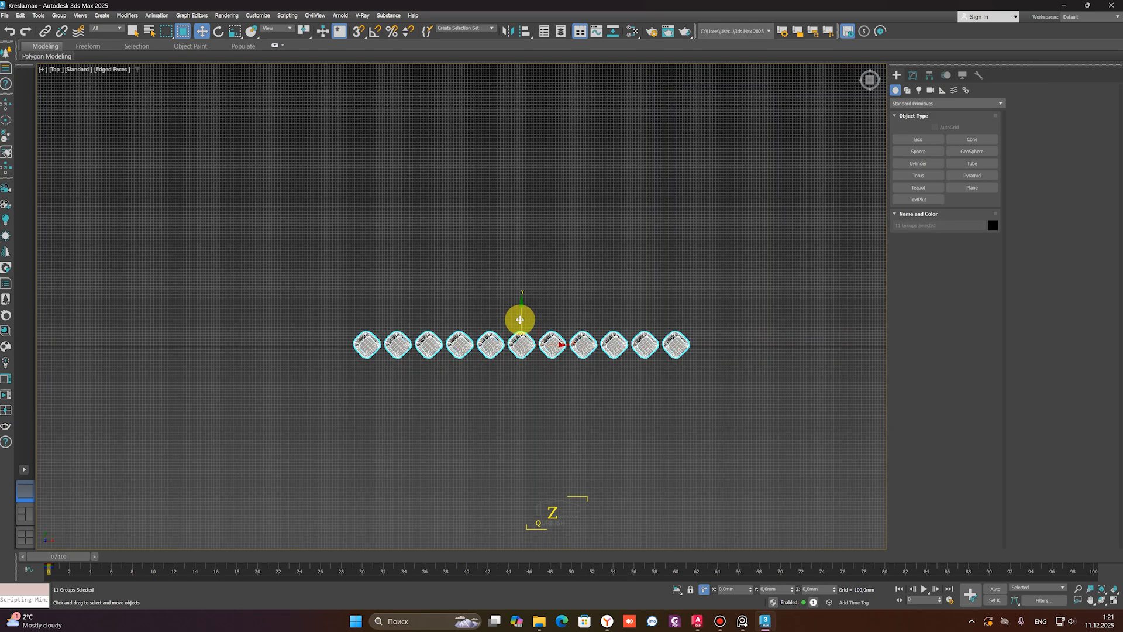
shift+drag(520, 319, 520, 354)
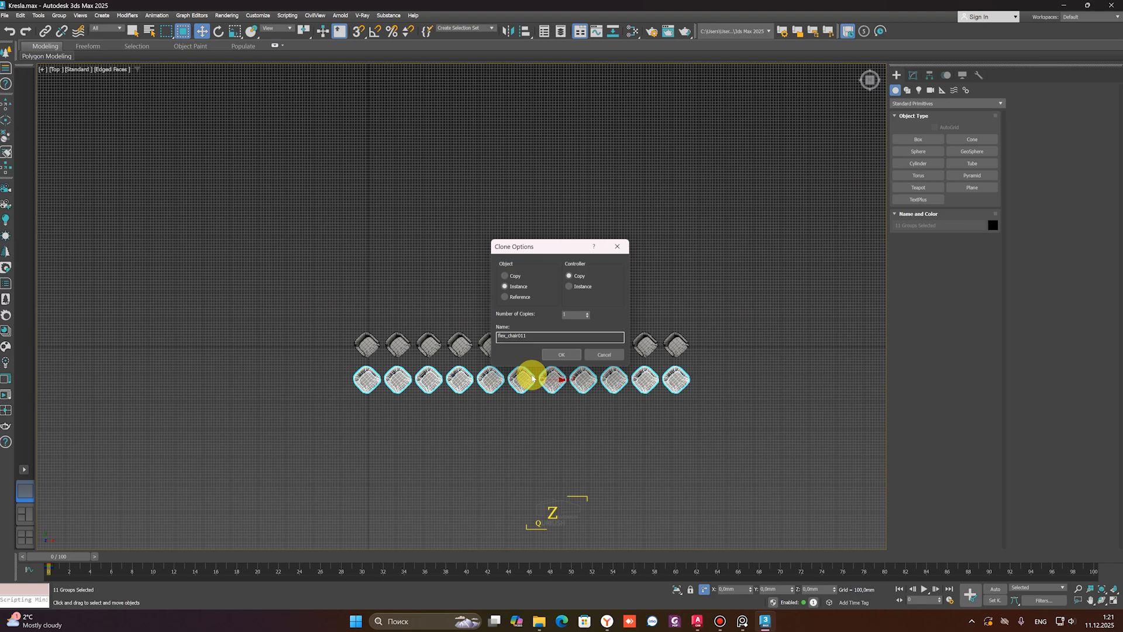
click(588, 313)
click(588, 314)
click(588, 313)
click(588, 313)
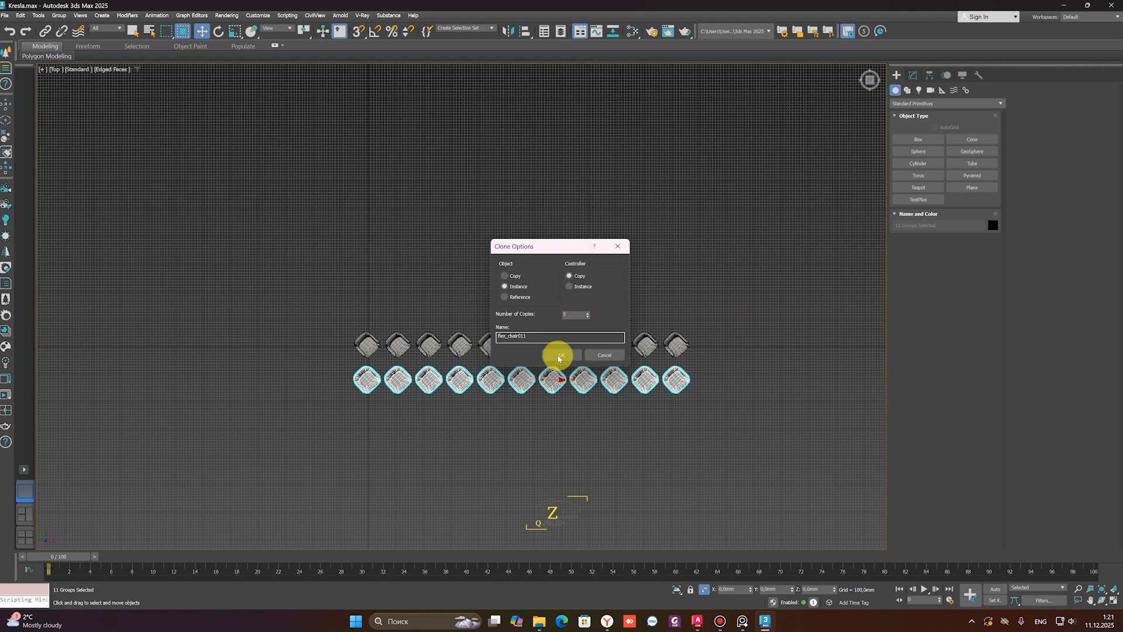
click(558, 357)
Select all the instanced armchairs and save the scene under the new name Kresla instance on drive D
scroll(441, 342, down, 3)
drag(382, 292, 614, 471)
middle_drag(596, 408, 495, 414)
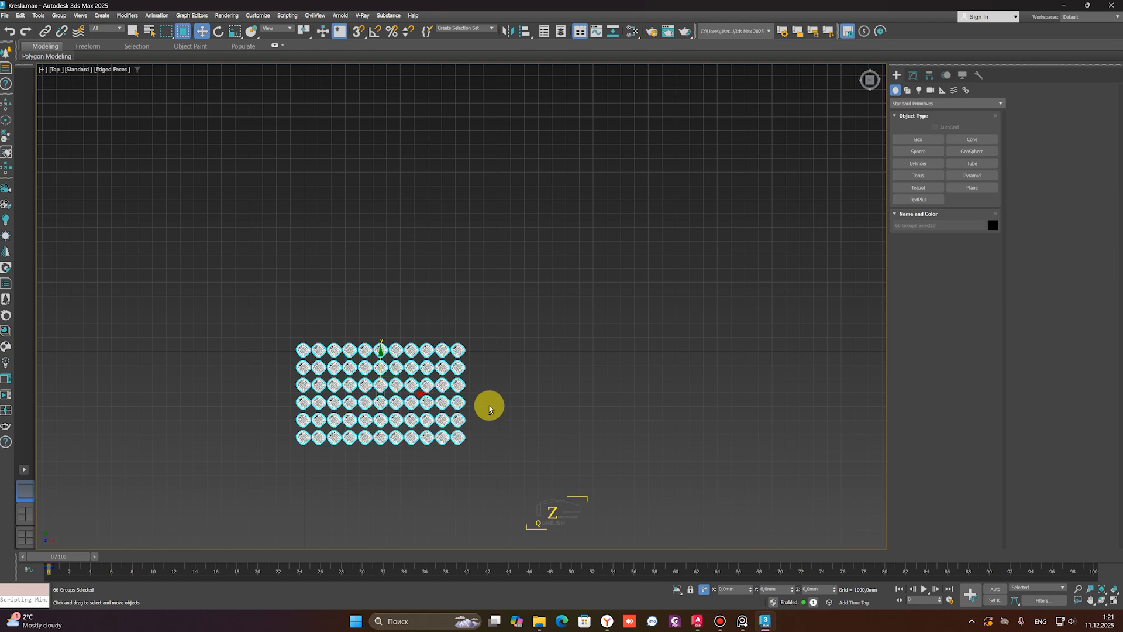
key(ctrl+shift+s)
click(73, 159)
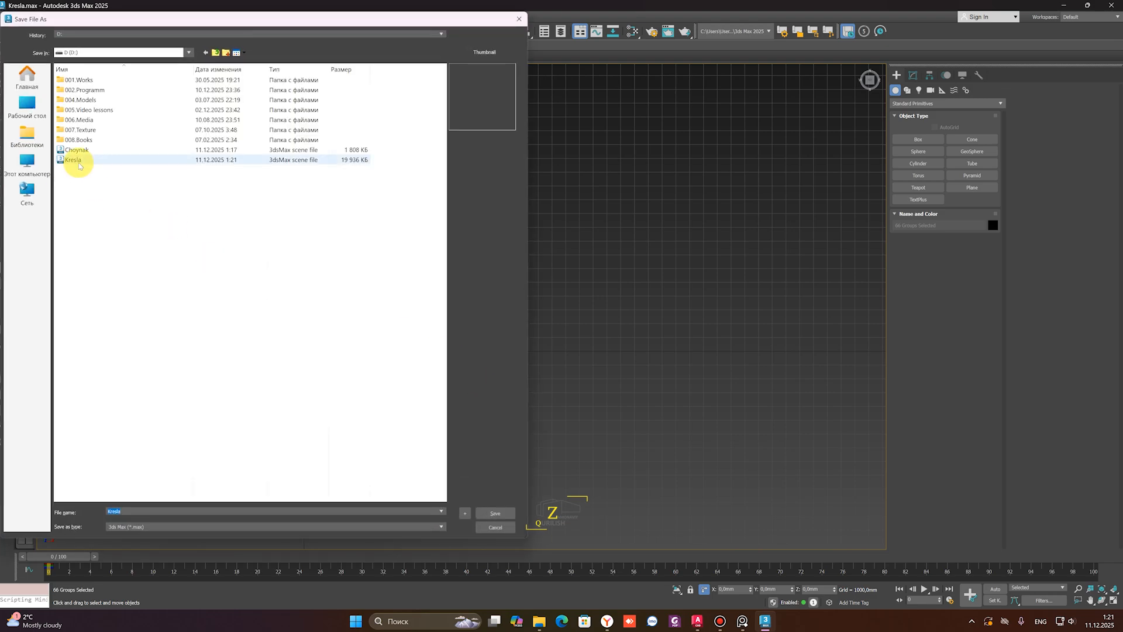
click(161, 509)
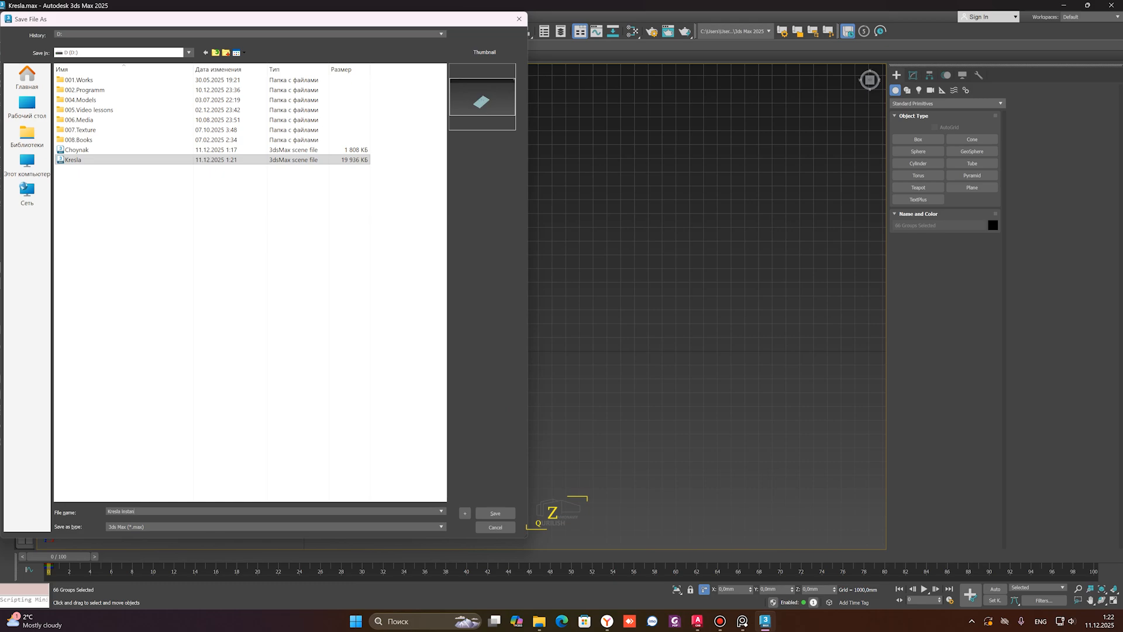
key(Return)
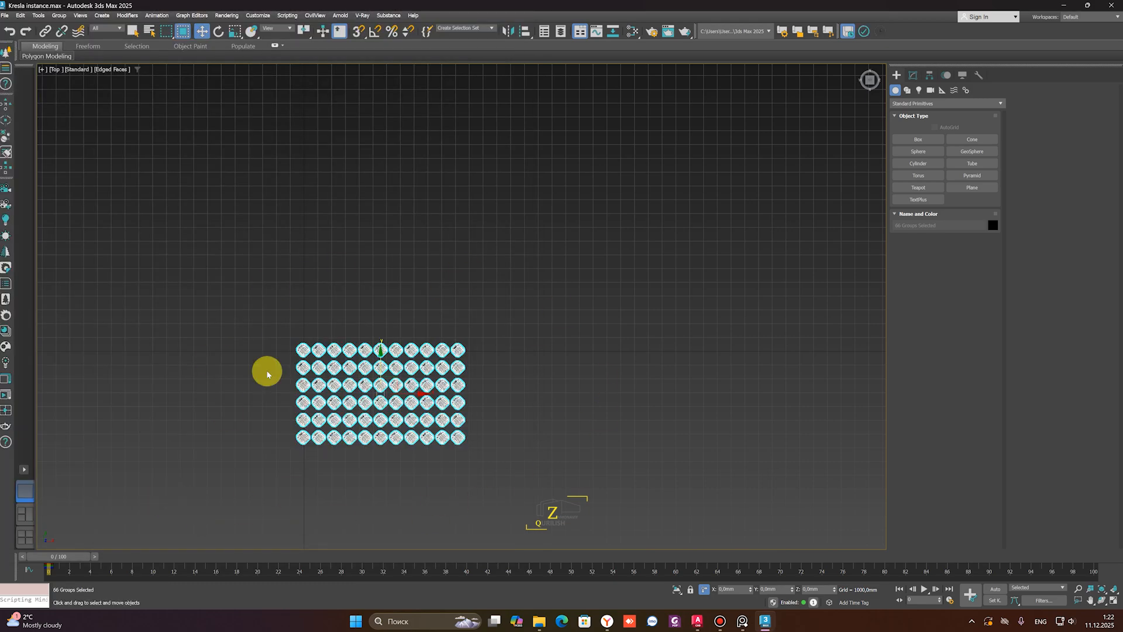
Compare the file size of Kresla instance with that of Kresla in File Explorer, and return to 3ds Max
drag(0, 61, 608, 1)
click(131, 226)
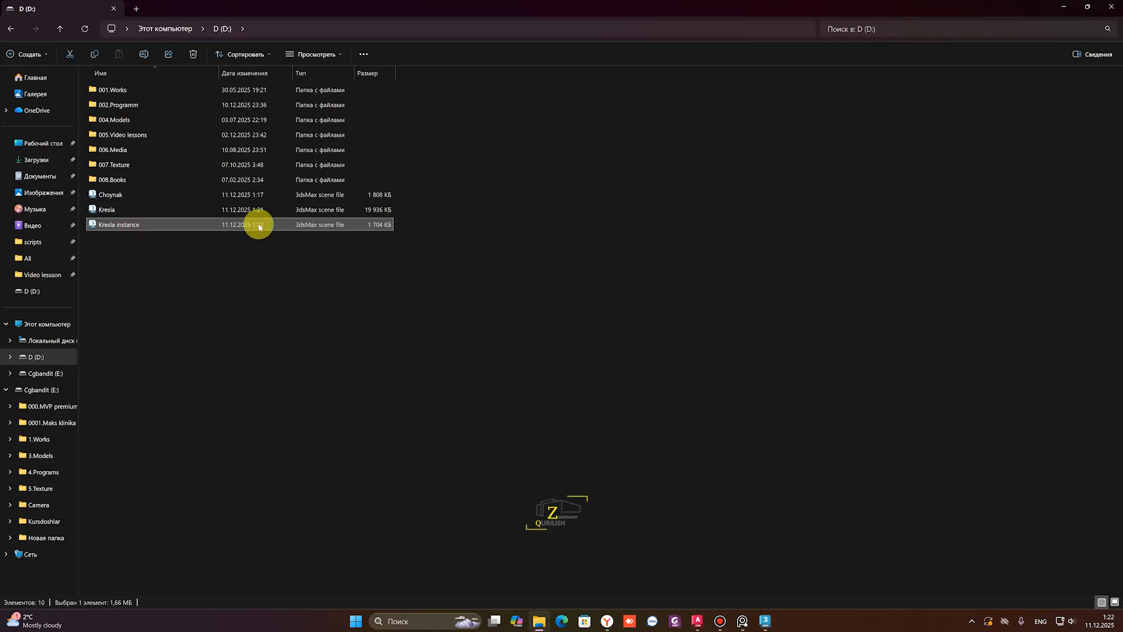
ctrl+click(156, 209)
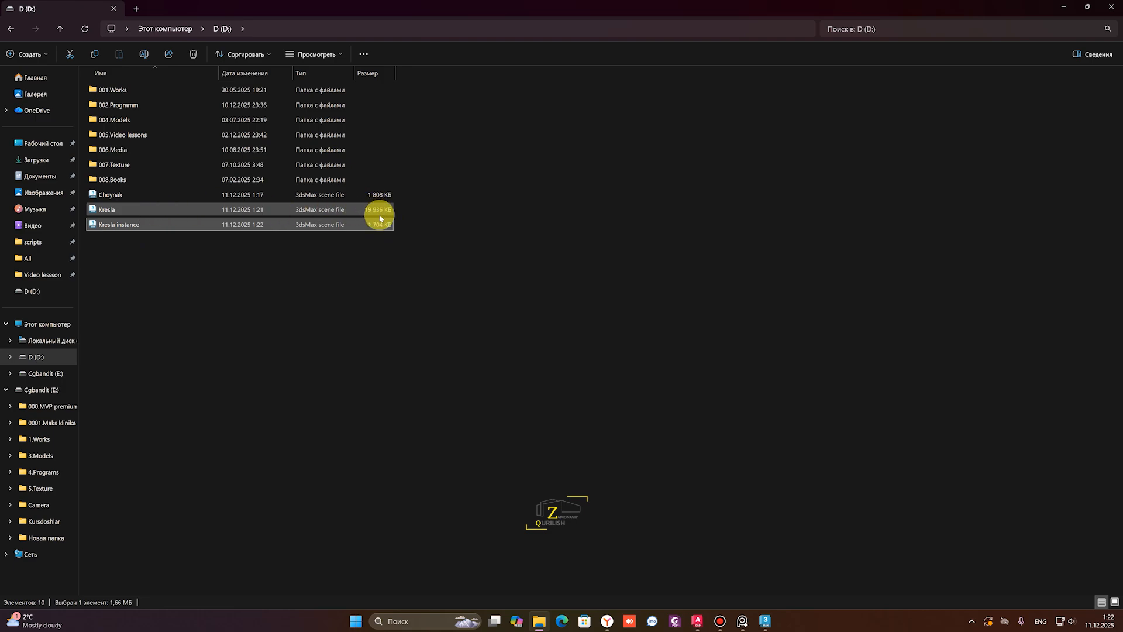
click(342, 260)
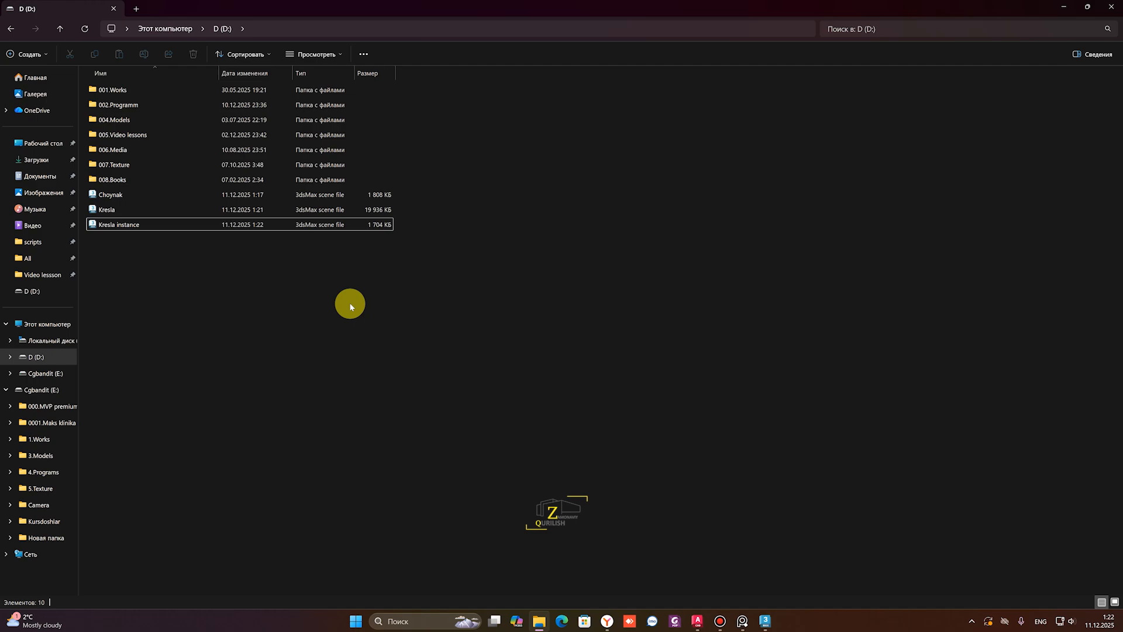
drag(631, 3, 0, 15)
Delete all the armchairs from the scene, first the instanced clones and finally the original chair
click(311, 277)
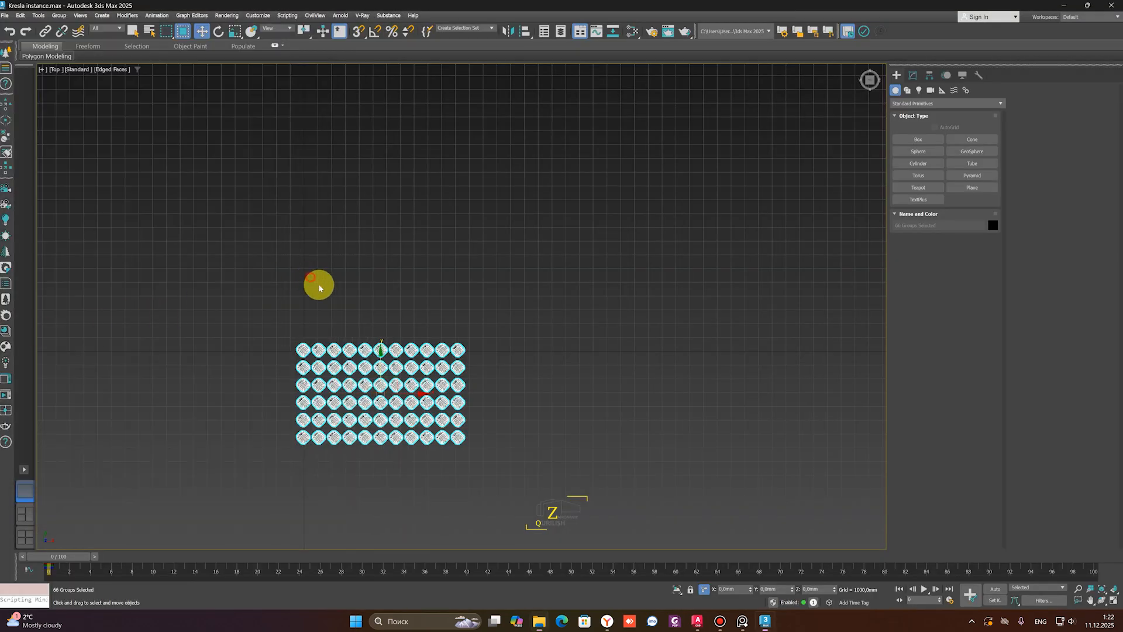
drag(497, 322, 269, 370)
key(Delete)
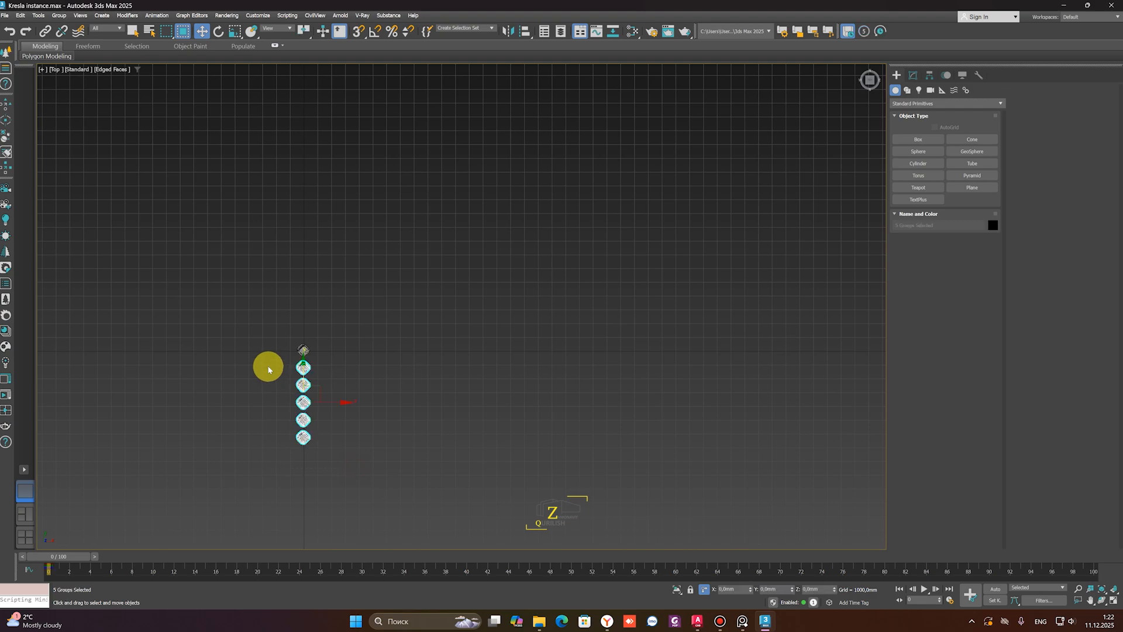
key(Delete)
drag(341, 328, 244, 374)
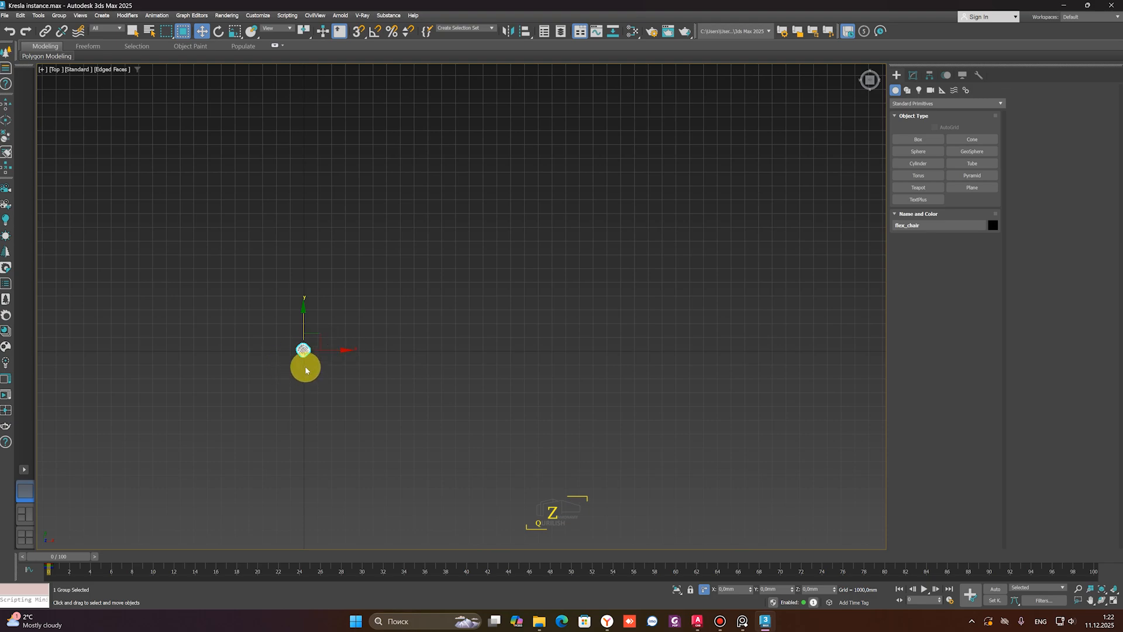
scroll(305, 369, up, 2)
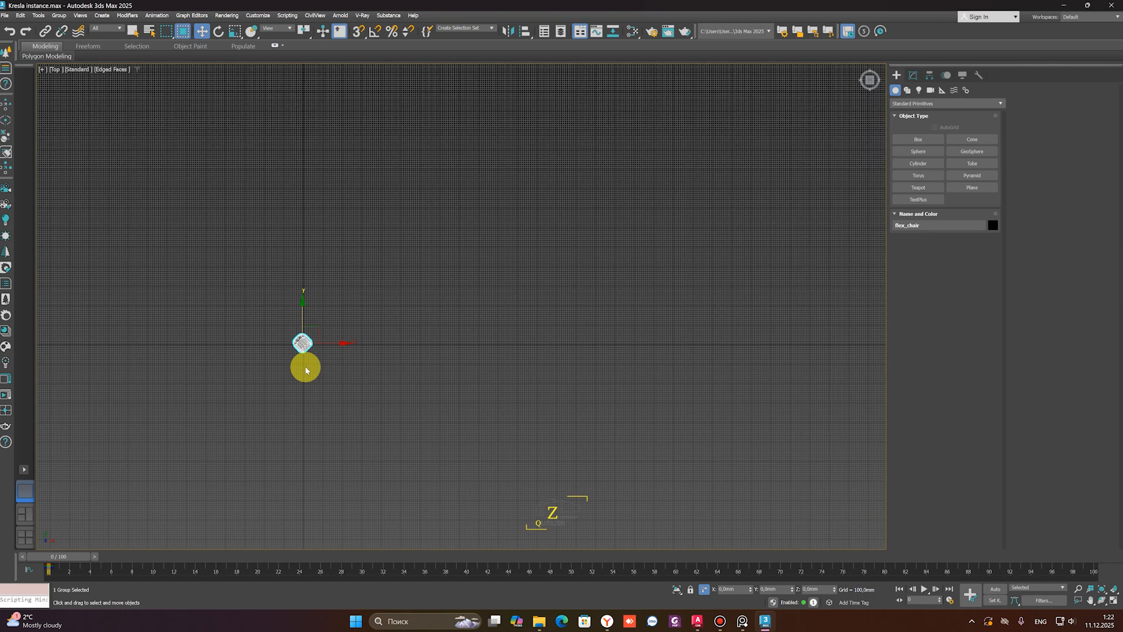
scroll(305, 370, up, 3)
middle_drag(306, 369, 416, 401)
drag(424, 338, 288, 440)
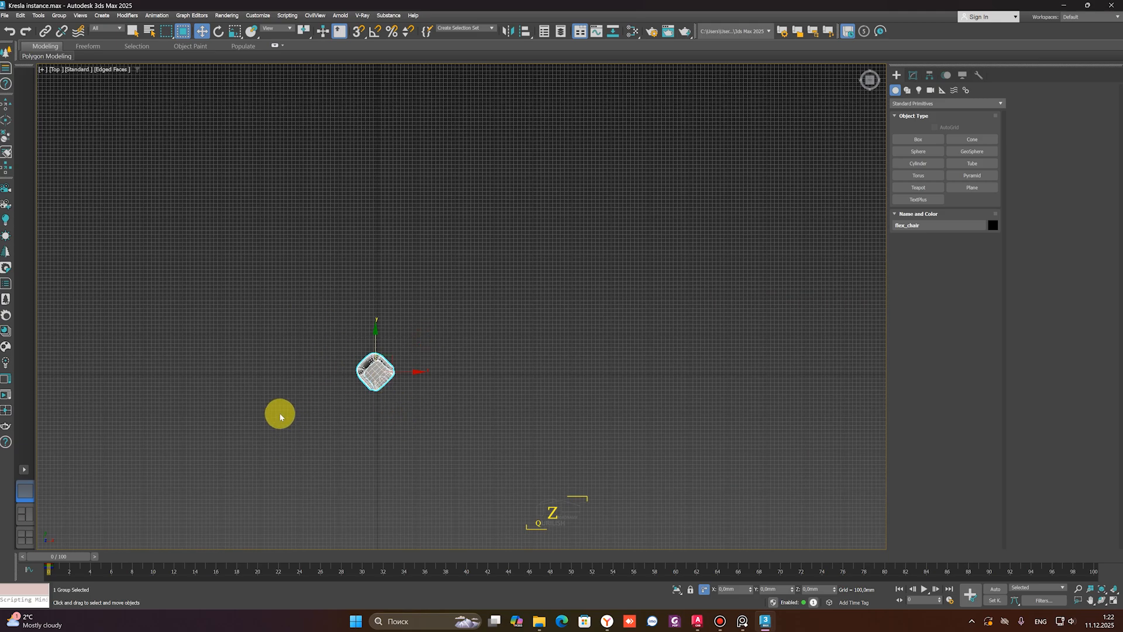
key(Delete)
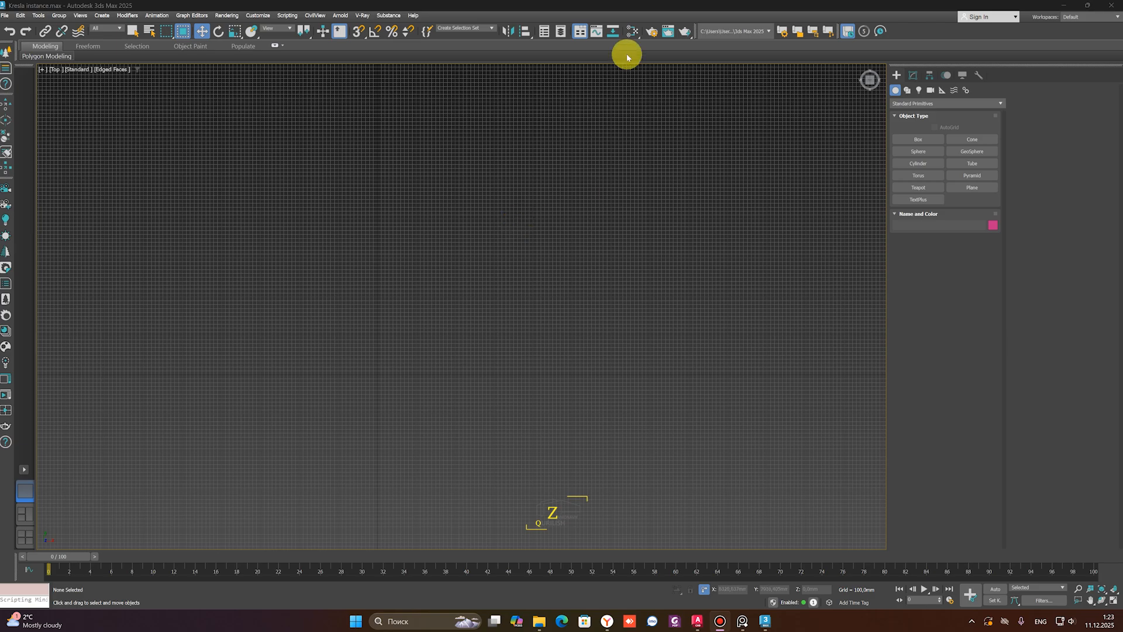
Switch to AutoCAD and examine the rooms, furniture and height labels of the NRG plan floor plan
middle_drag(371, 279, 443, 262)
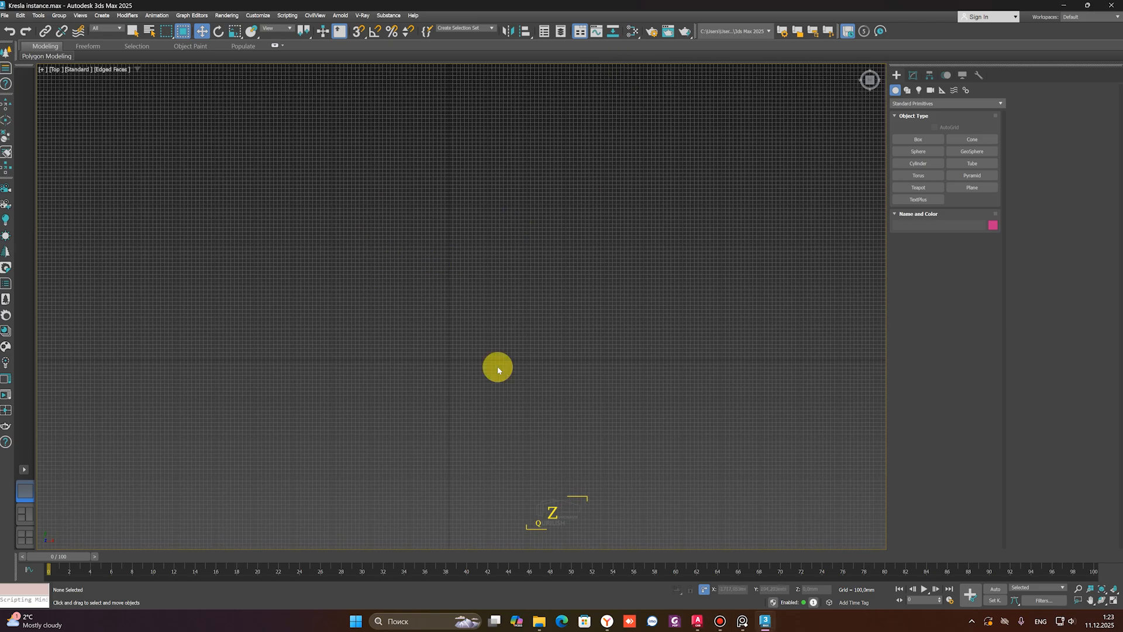
middle_drag(527, 353, 510, 274)
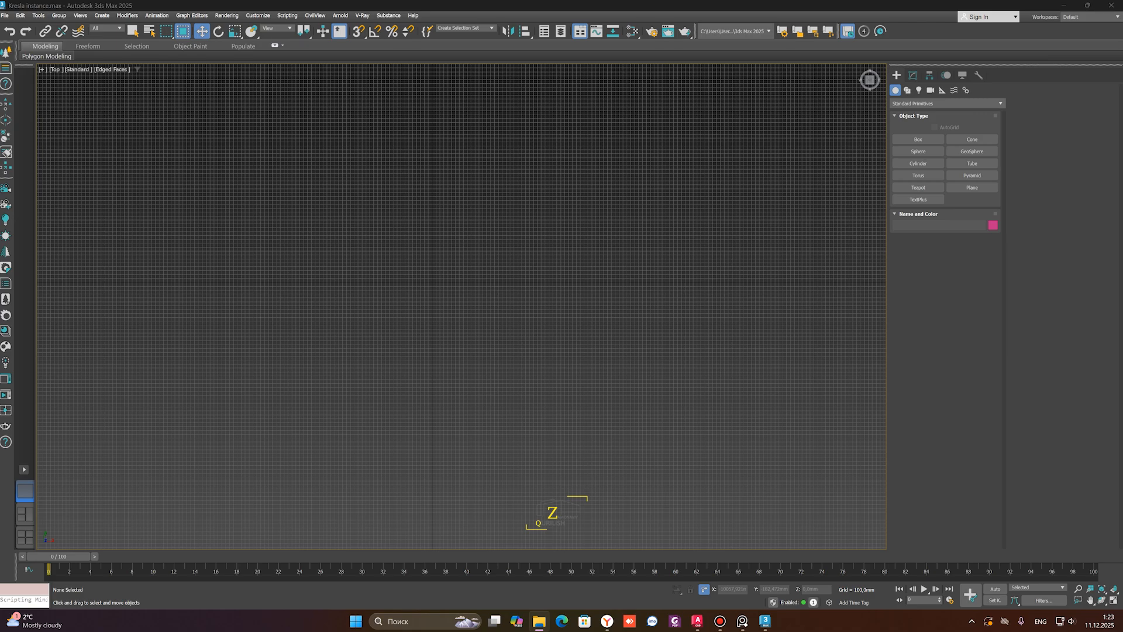
click(697, 620)
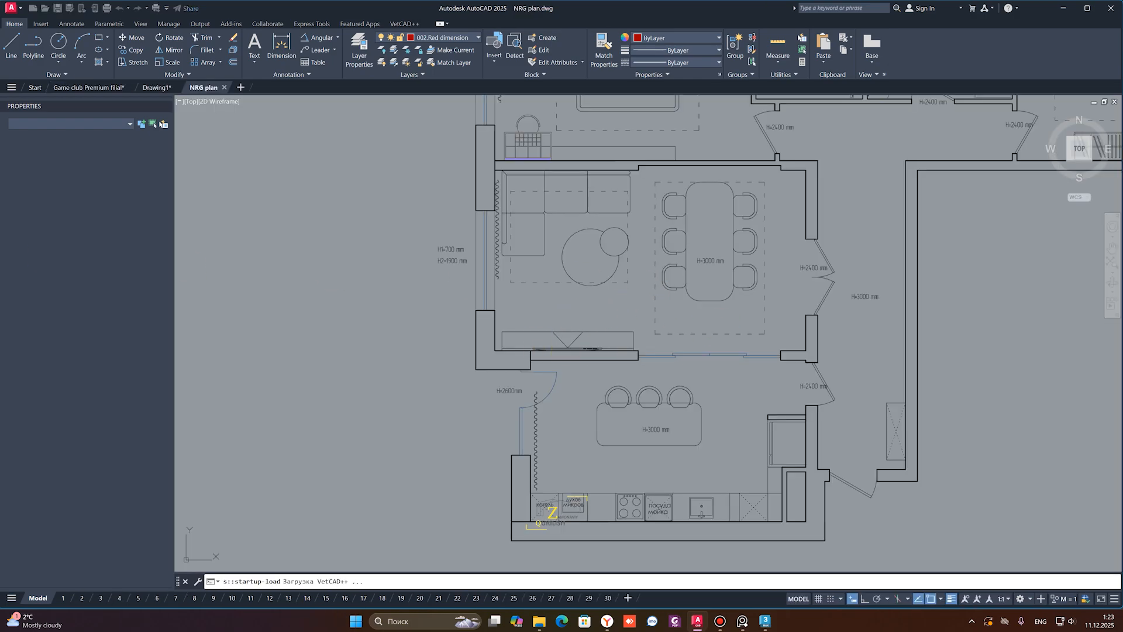
scroll(737, 285, down, 5)
middle_drag(737, 285, 506, 326)
scroll(529, 289, up, 6)
middle_drag(459, 271, 559, 298)
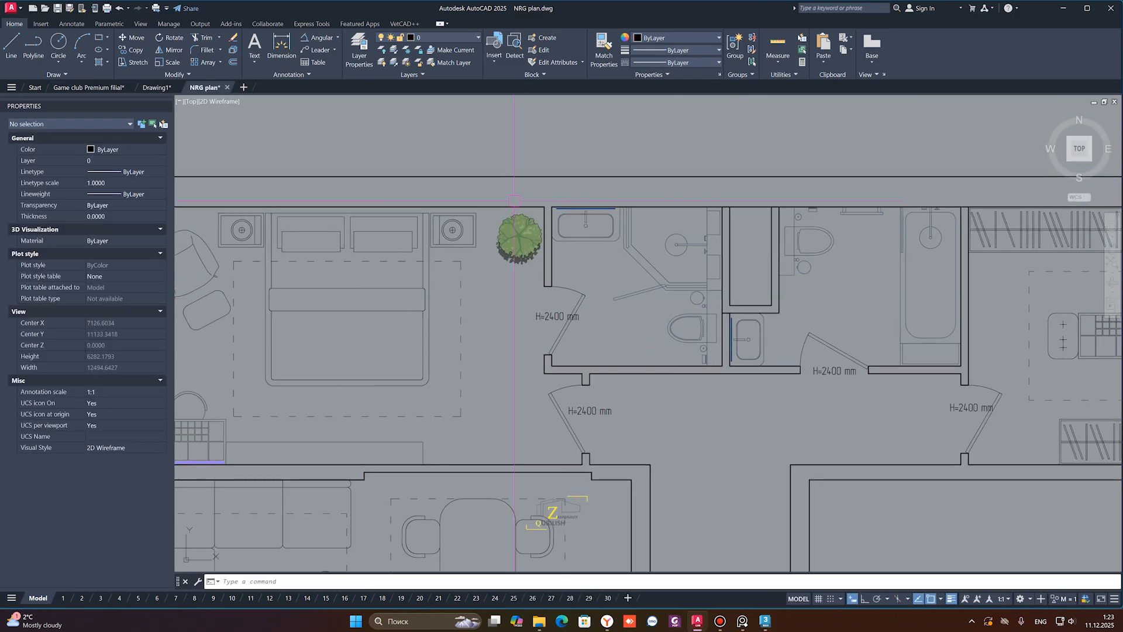
middle_drag(435, 229, 652, 231)
scroll(609, 249, down, 4)
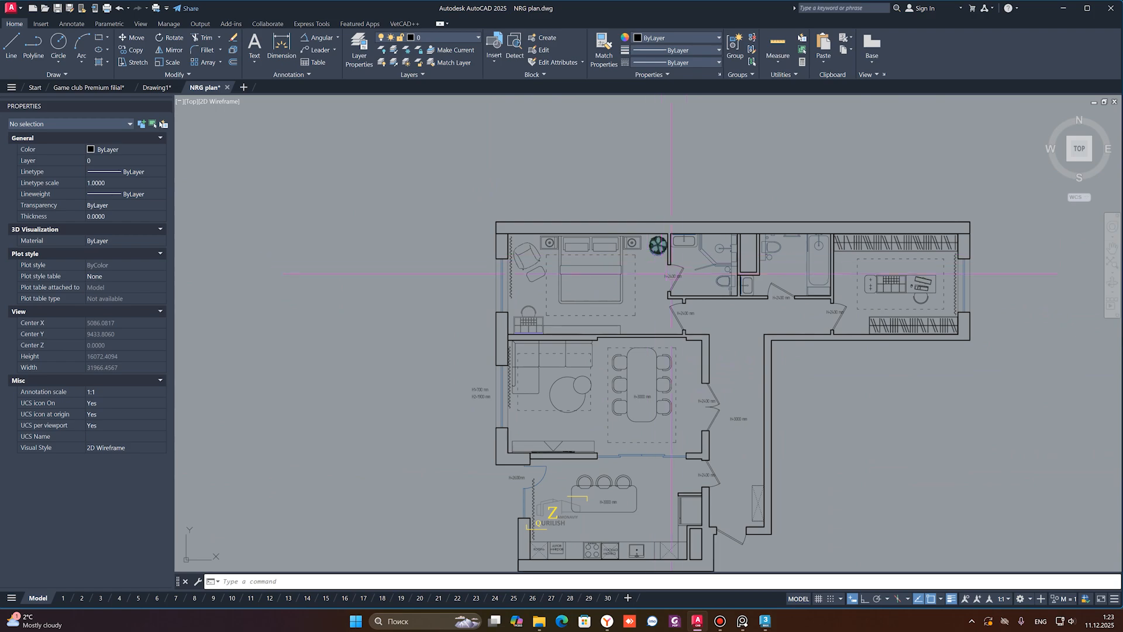
scroll(653, 443, up, 2)
scroll(651, 361, up, 2)
scroll(584, 393, down, 2)
middle_drag(602, 379, 570, 269)
scroll(592, 291, up, 2)
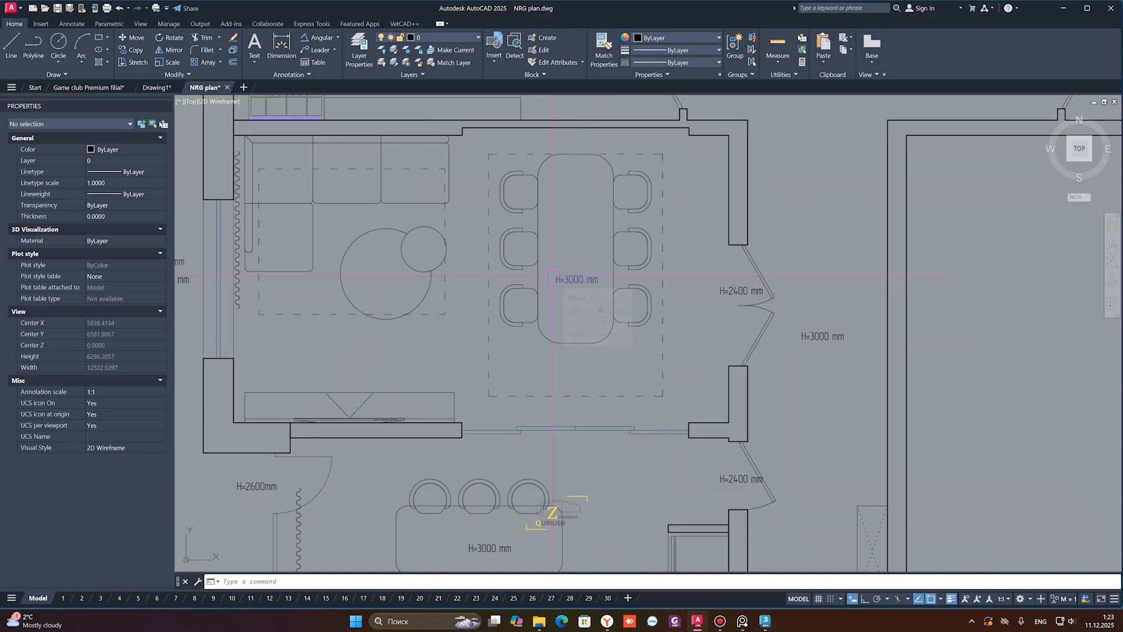
scroll(583, 278, down, 5)
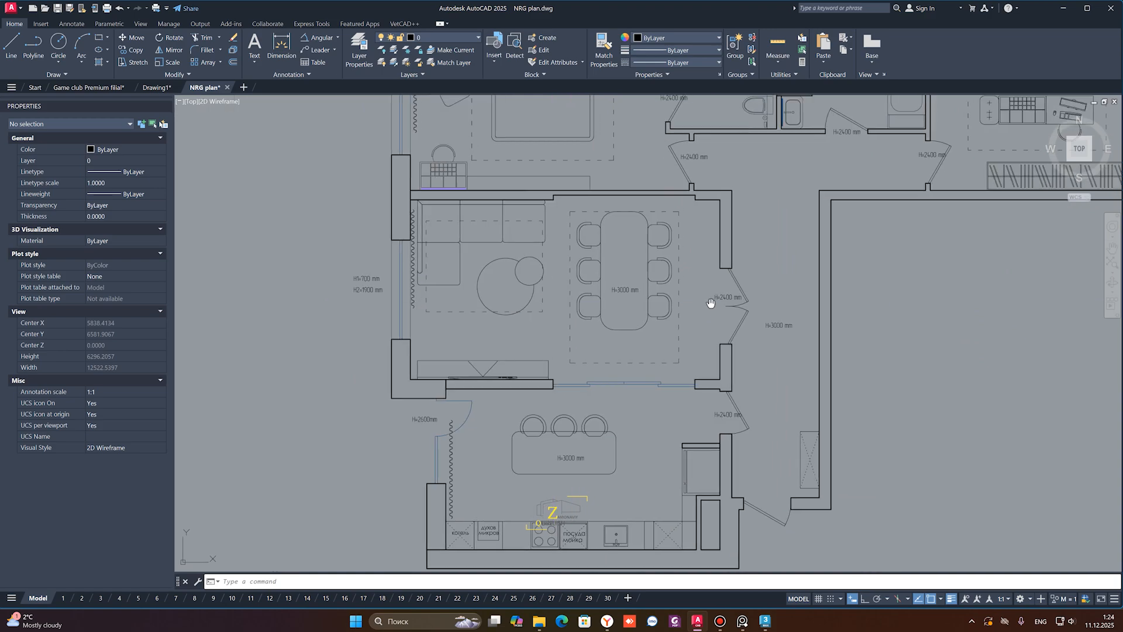
scroll(585, 230, up, 4)
scroll(638, 219, down, 2)
scroll(629, 279, up, 4)
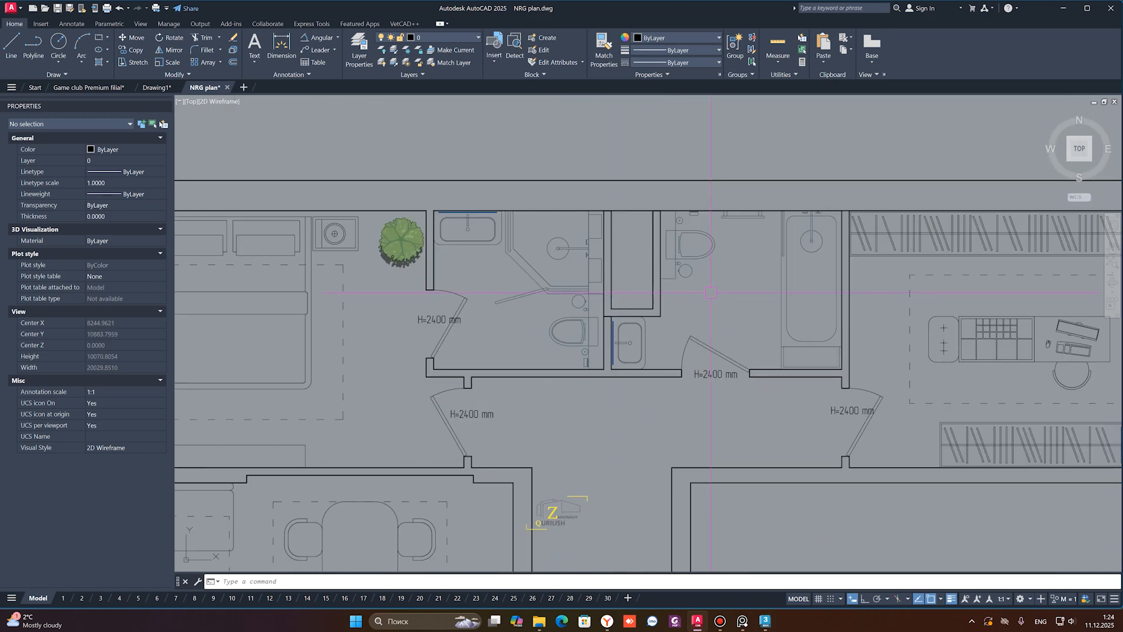
scroll(530, 231, up, 2)
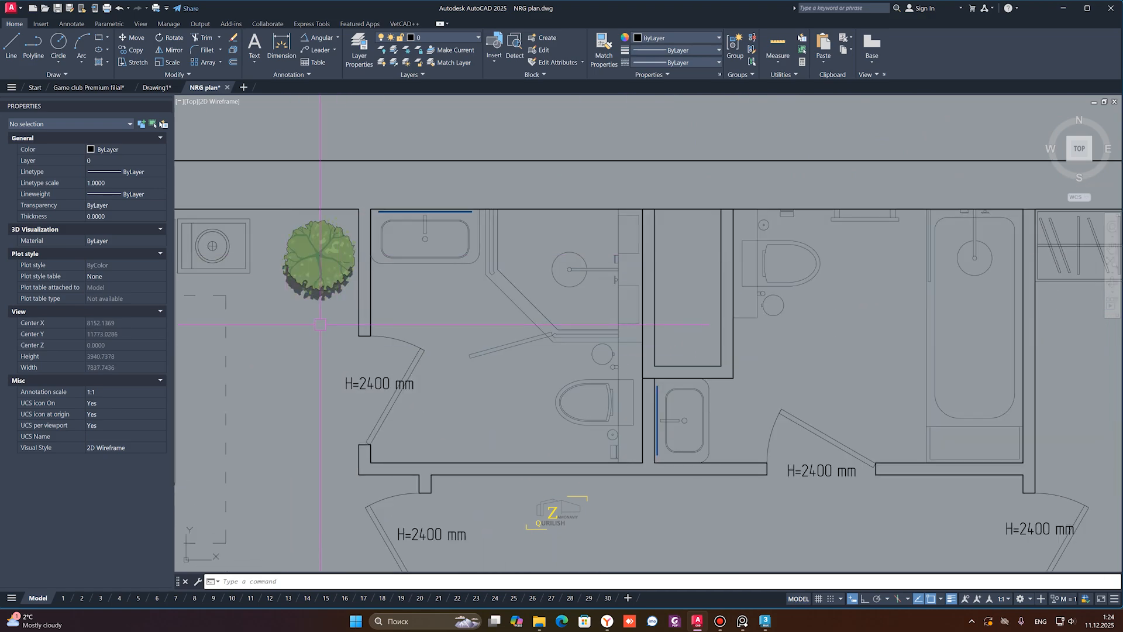
Delete the green plant in the corner of the bedroom next to the bathroom wall
click(318, 306)
click(283, 262)
key(Delete)
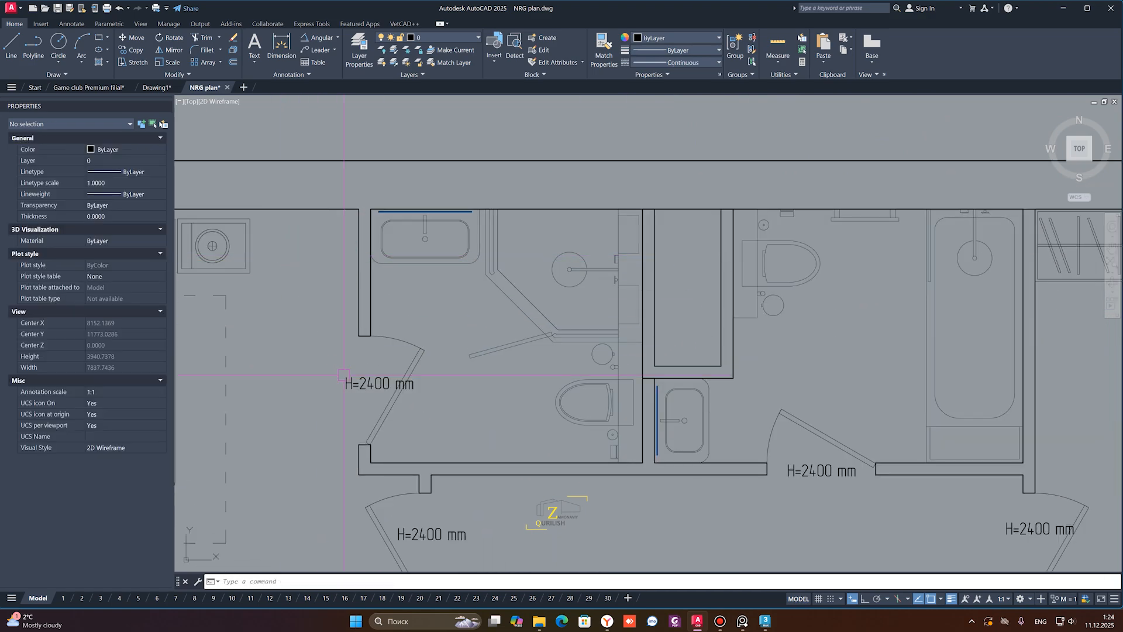
Select all text similar to the bathroom door's H=2400 mm label and delete it from the plan
click(351, 387)
right_click(338, 404)
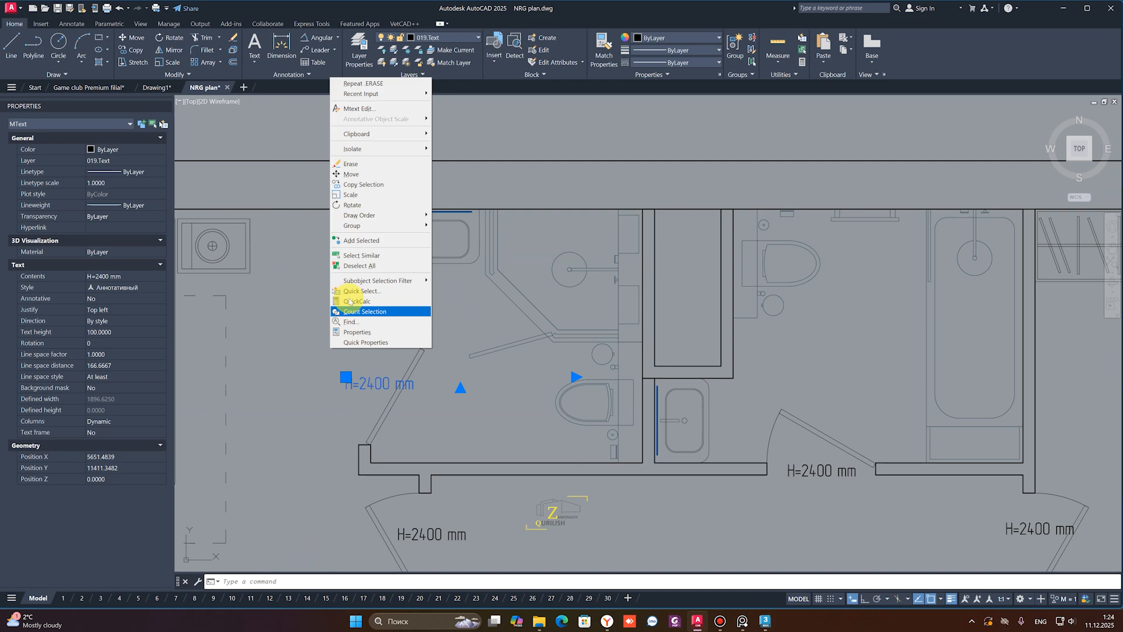
click(360, 256)
key(Delete)
Delete the small accessories lying on the desk in the room with the two wardrobes
scroll(679, 380, down, 2)
middle_drag(678, 380, 540, 347)
scroll(886, 405, up, 5)
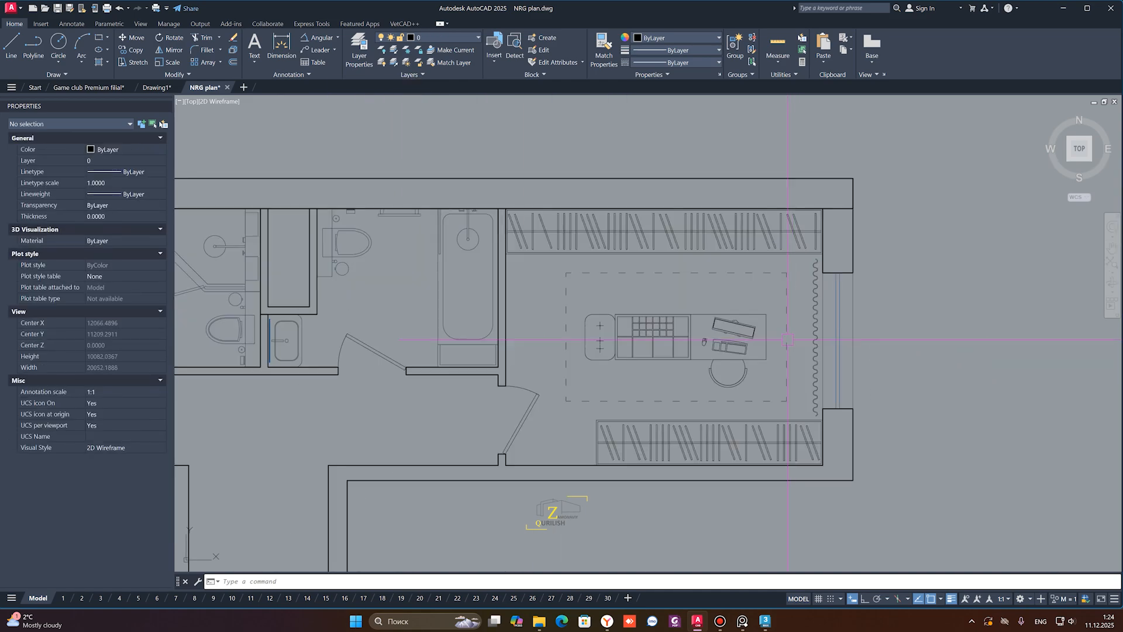
click(595, 252)
click(734, 402)
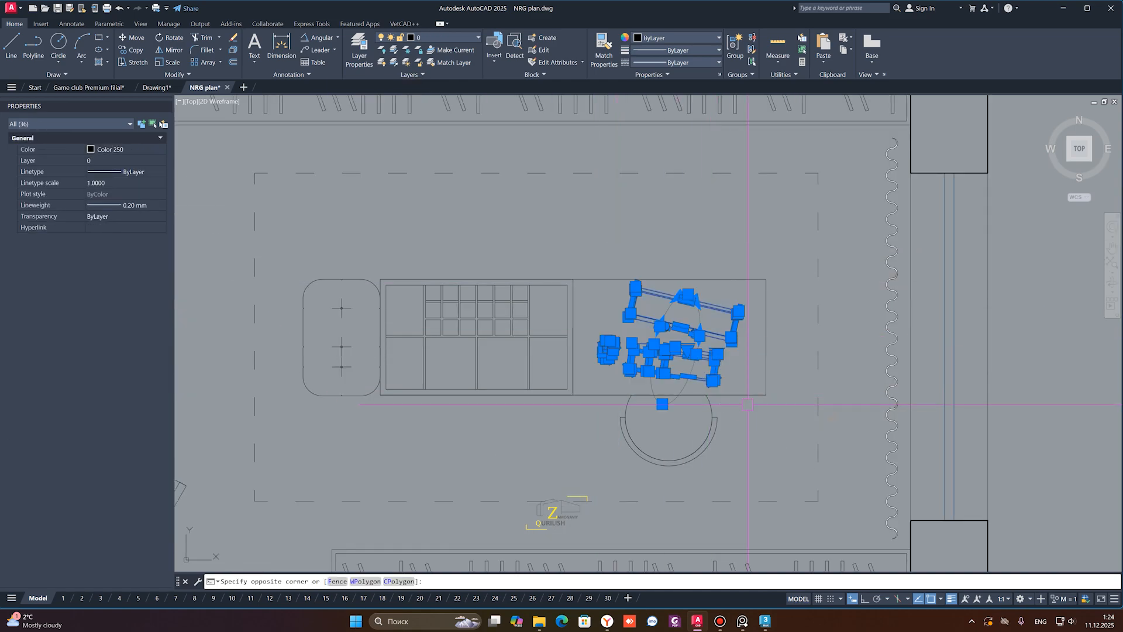
key(Delete)
Delete the inner compartment grid of the cabinet beside the desk, keeping its outer outline
click(383, 270)
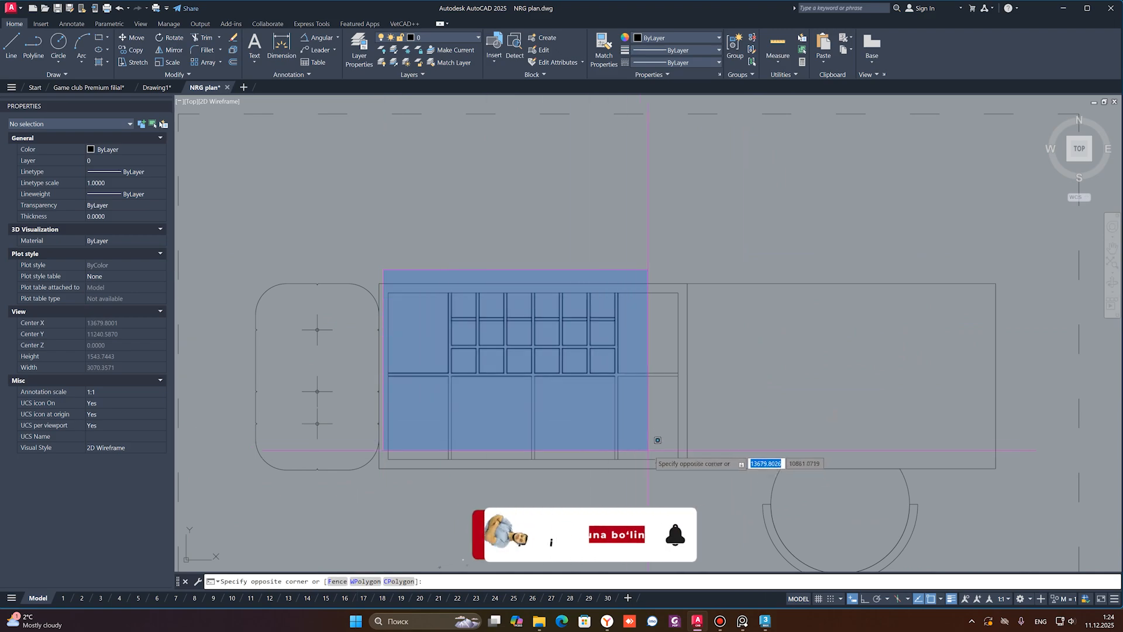
click(687, 476)
key(Delete)
Delete the dashed rug outline around the desk and the wavy curtain line beside the window
scroll(872, 439, down, 2)
mouse_move(872, 439)
middle_down()
mouse_move(816, 403)
mouse_move(645, 399)
middle_up()
click(634, 399)
key(Delete)
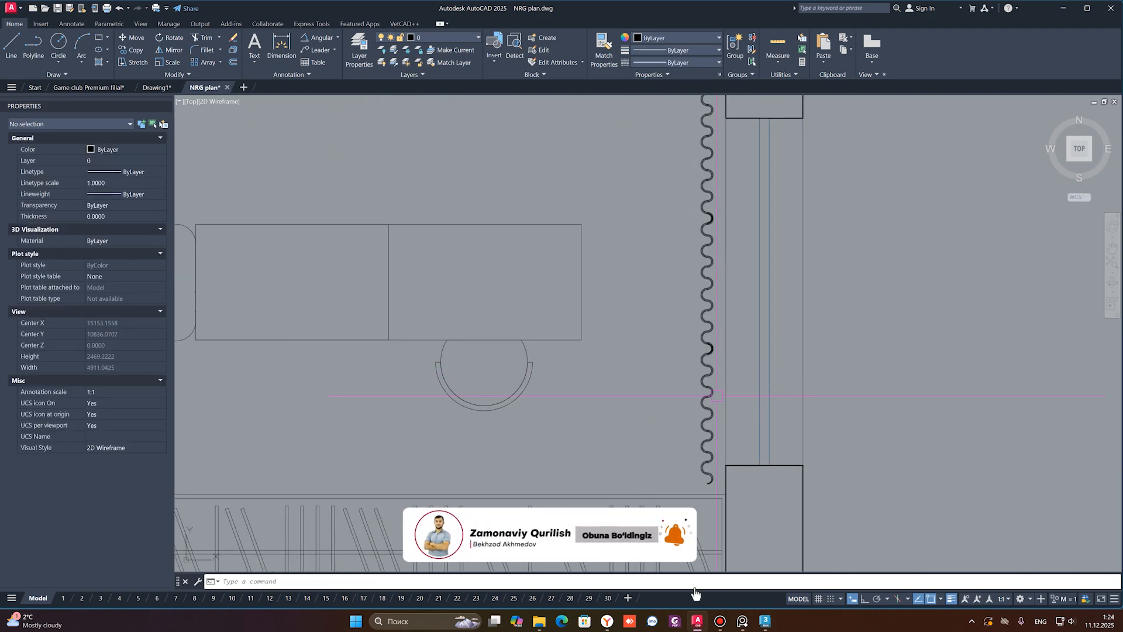
click(709, 386)
key(Delete)
Delete the hangers and hanging rail inside the wardrobe along the upper wall of the desk room, keeping its outline
scroll(593, 355, down, 3)
middle_drag(586, 334, 596, 364)
scroll(611, 296, up, 8)
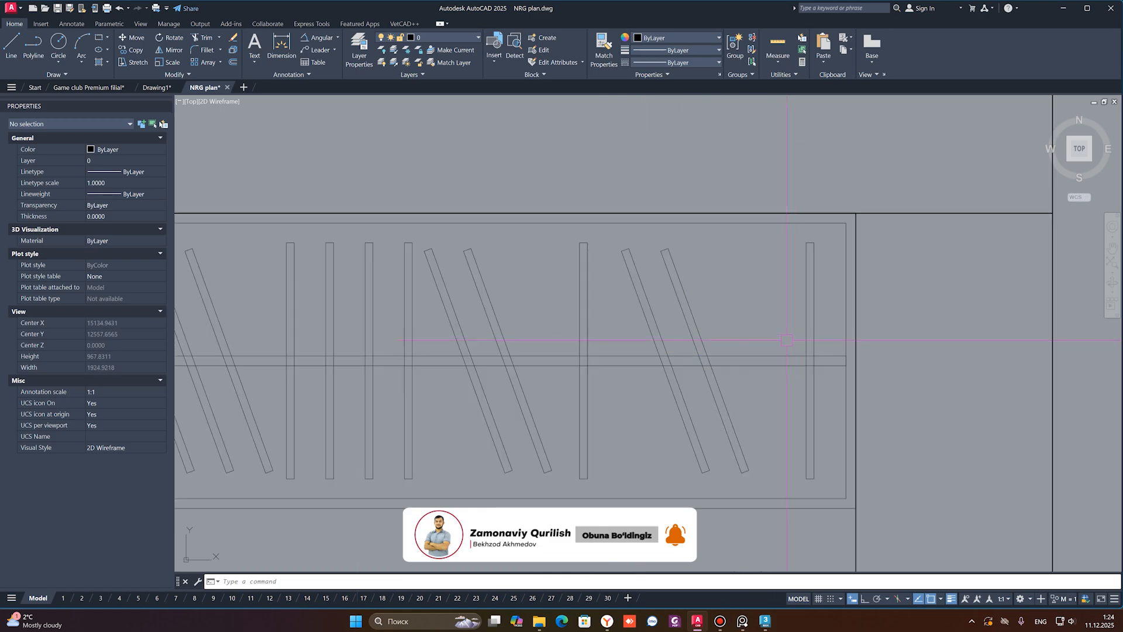
click(824, 302)
scroll(409, 421, down, 4)
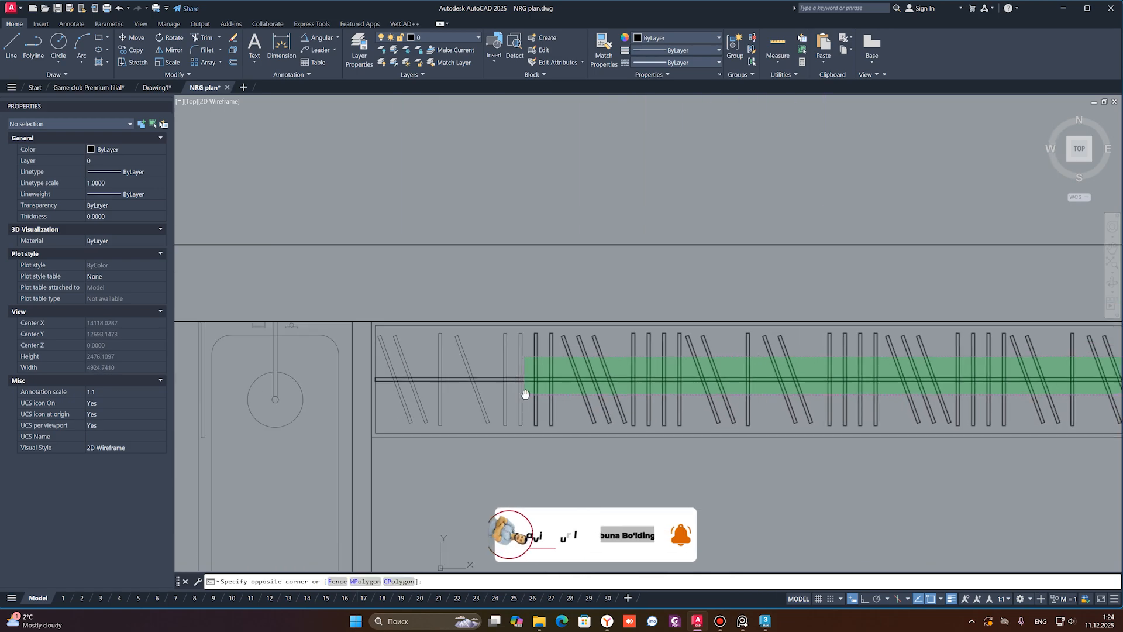
click(391, 397)
key(Delete)
Delete the shower head and mixer fittings drawn inside the bathtub
scroll(386, 393, down, 3)
middle_drag(386, 386, 490, 322)
scroll(427, 305, up, 3)
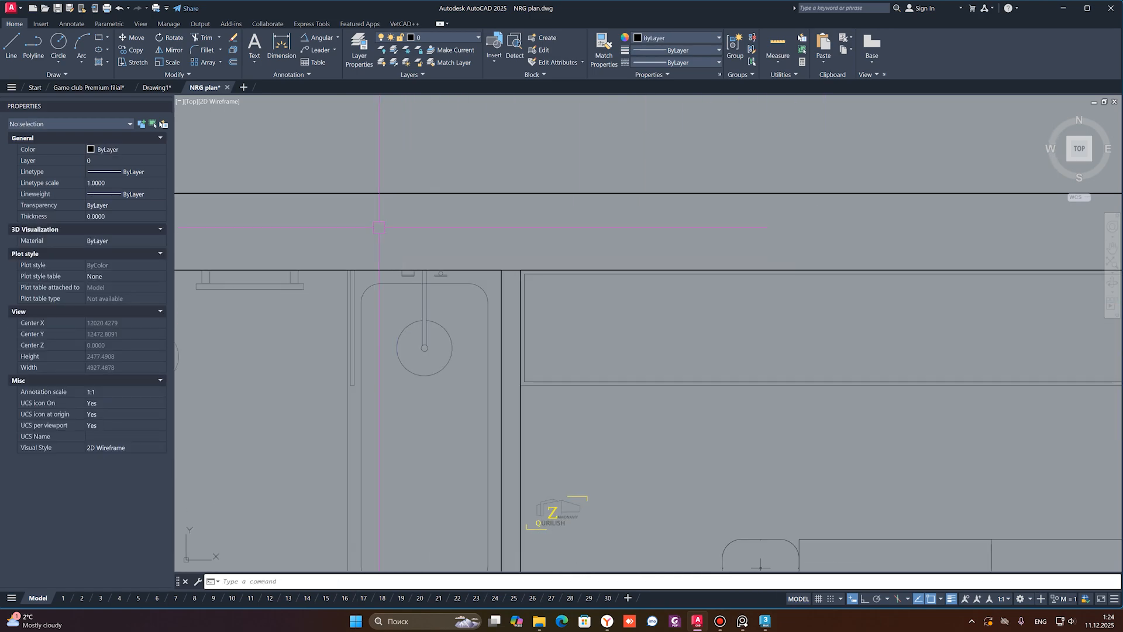
click(380, 227)
click(475, 451)
key(Delete)
Delete the small wall plate and round accessory above the toilet in the bathtub bathroom
scroll(475, 456, down, 3)
middle_drag(475, 456, 580, 396)
scroll(425, 285, up, 3)
middle_drag(410, 280, 490, 285)
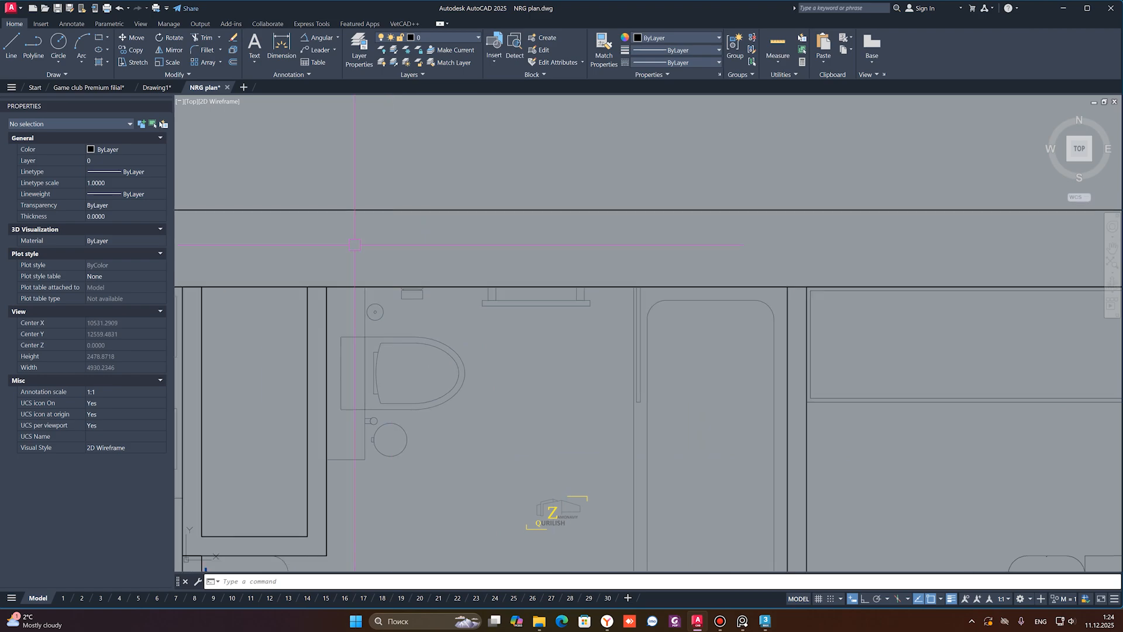
click(352, 244)
click(447, 354)
key(Delete)
Delete the inner seat lines of the bathtub bathroom's toilet and the round bin and wall fitting below it
scroll(370, 353, up, 2)
click(336, 314)
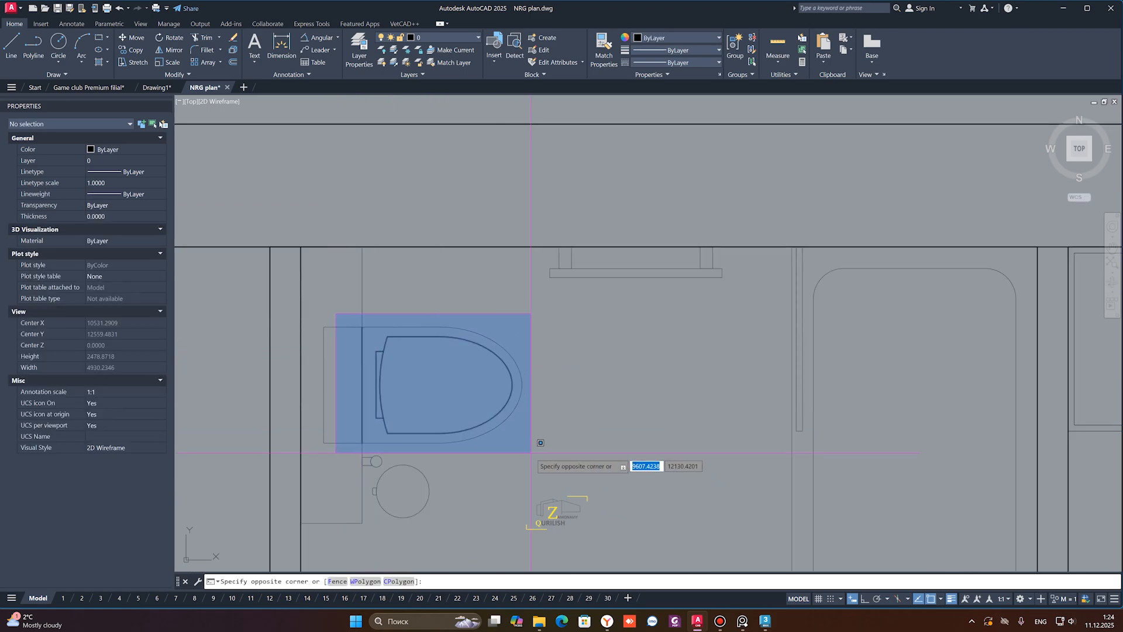
click(538, 452)
key(Delete)
middle_drag(408, 440, 458, 326)
click(383, 304)
click(465, 426)
key(Delete)
Delete the thick blue mirror line on the wall behind the bathtub bathroom's sink
scroll(462, 428, down, 2)
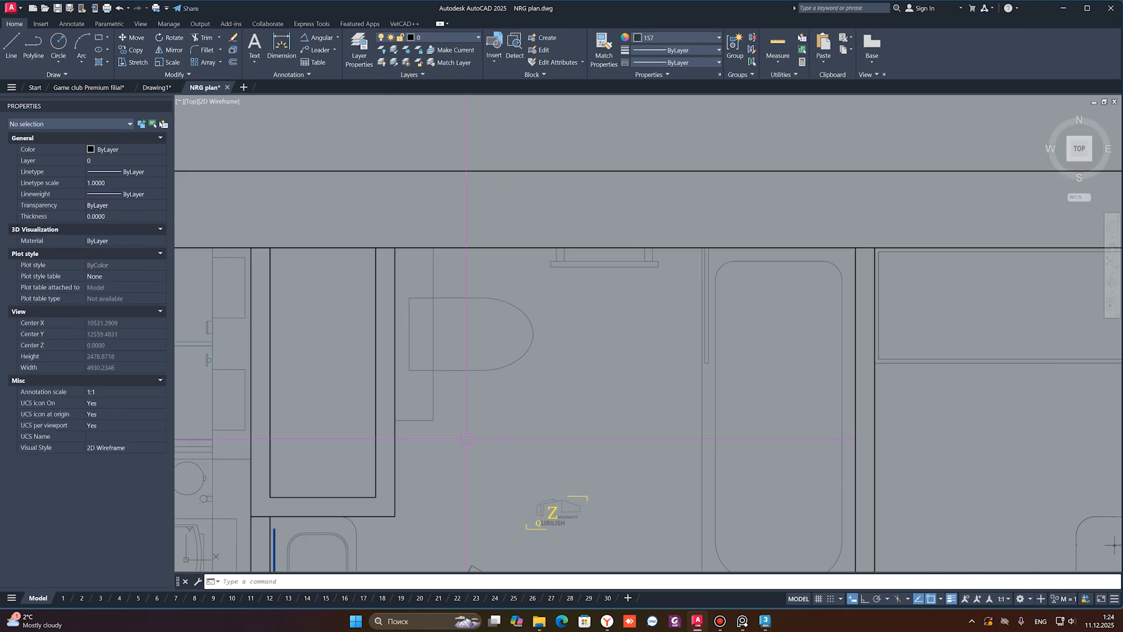
scroll(345, 504, down, 2)
middle_drag(341, 514, 422, 235)
scroll(412, 244, up, 4)
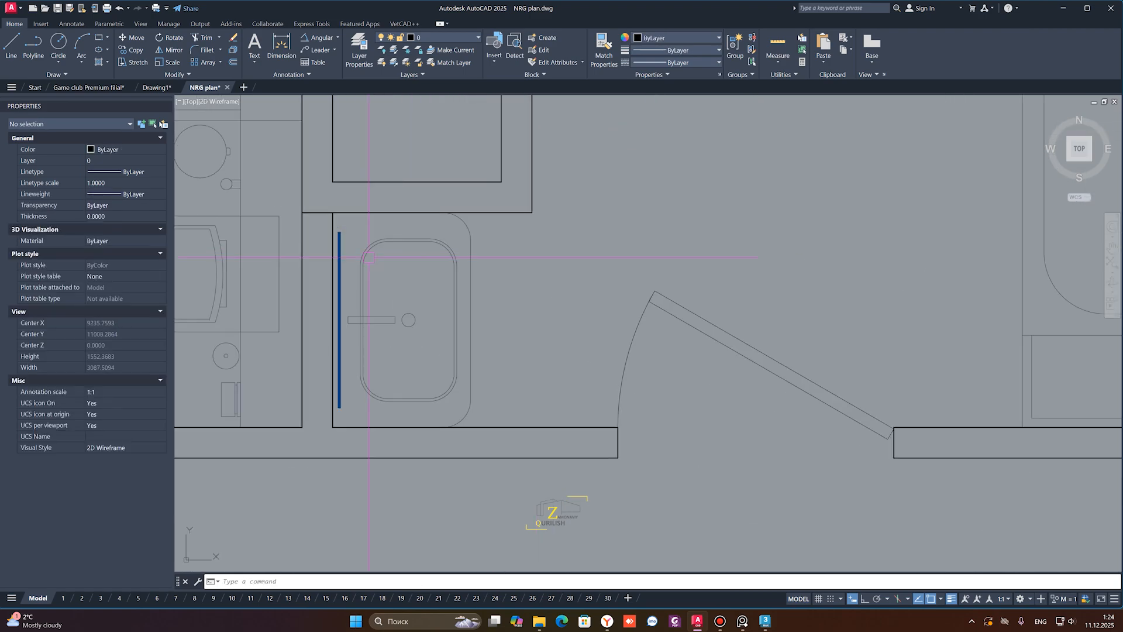
click(316, 226)
click(362, 412)
key(Delete)
Delete the small accessories below the shower bathroom's toilet and the toilet's inner seat lines, keeping its outer outline
middle_drag(299, 383, 514, 380)
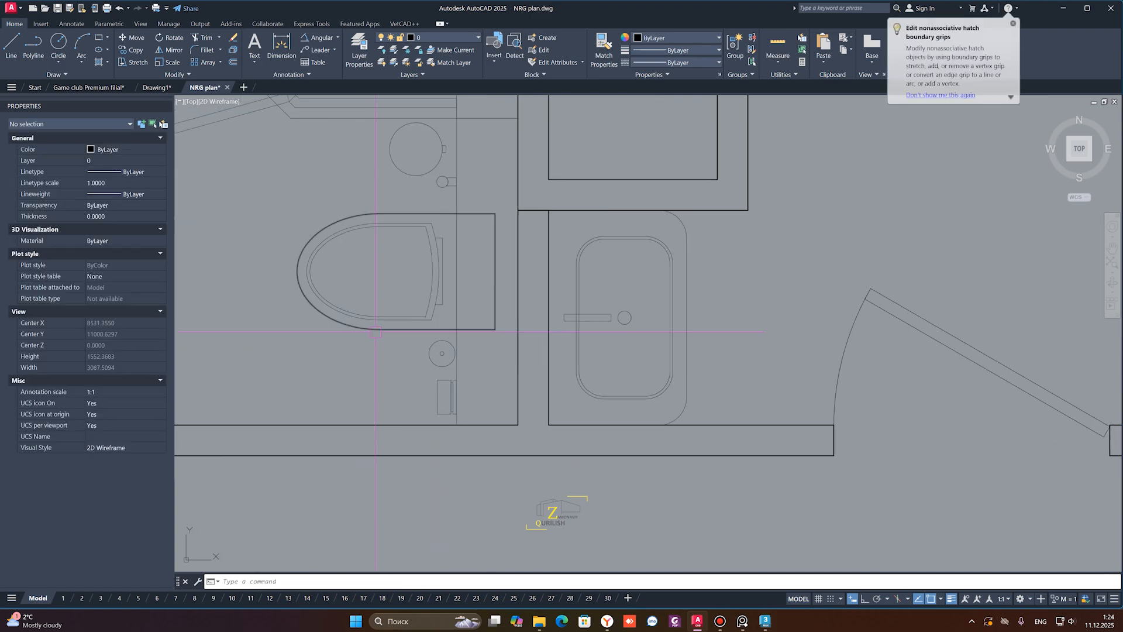
click(376, 286)
click(470, 455)
key(Delete)
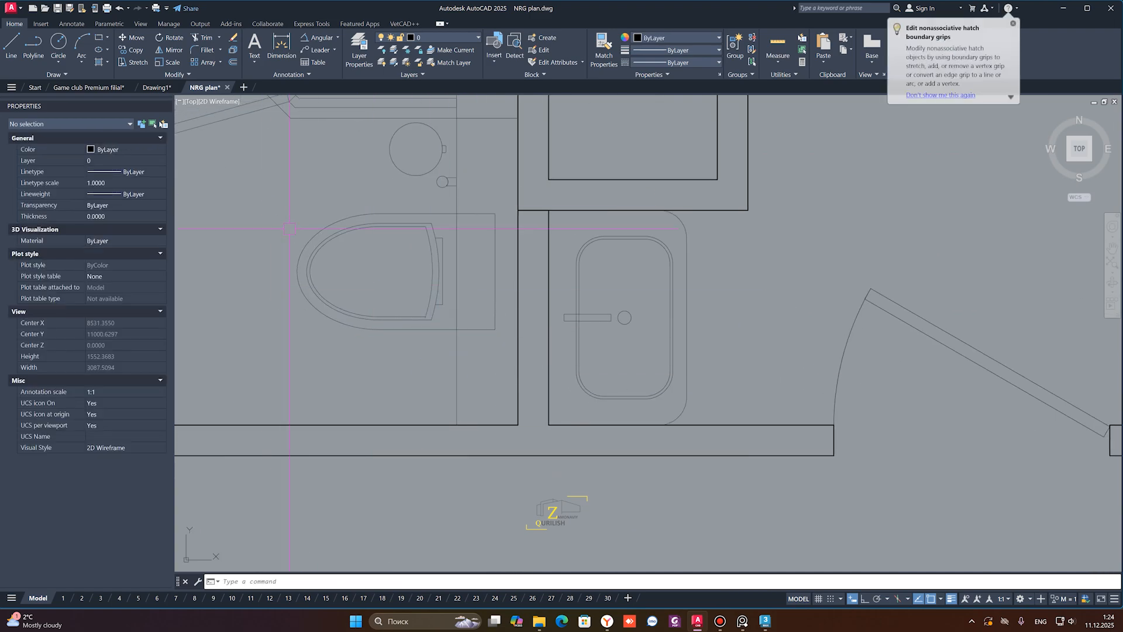
click(277, 196)
click(447, 338)
key(Delete)
Delete the round bin and wall fitting above the shower bathroom's toilet, plus the shower head fittings inside the shower
middle_drag(442, 234, 440, 374)
click(355, 176)
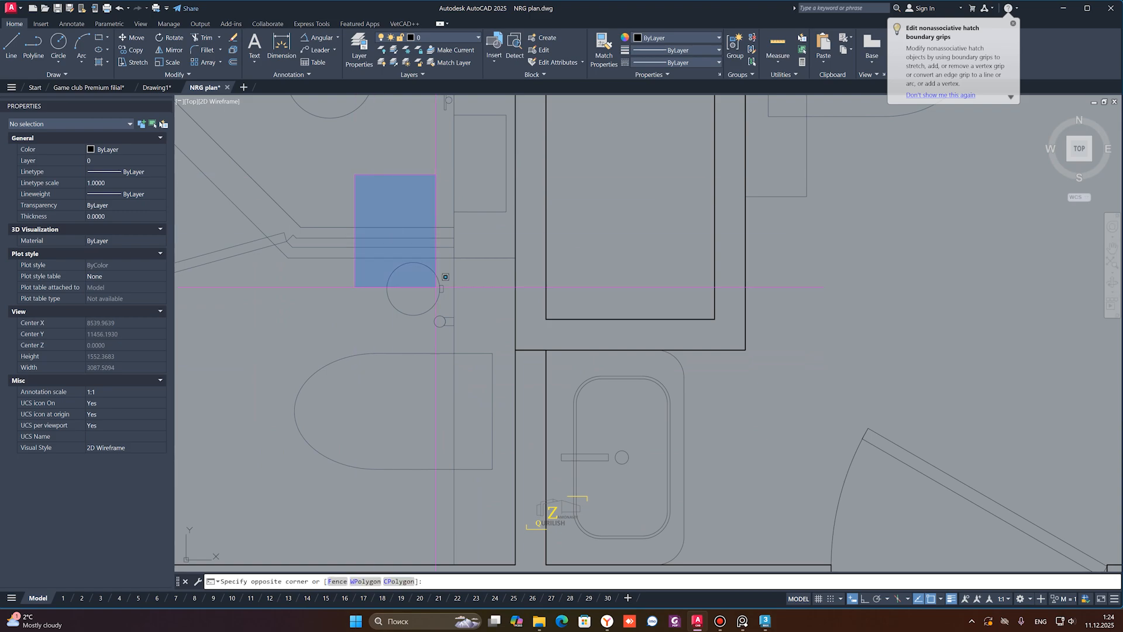
click(466, 342)
key(Delete)
scroll(438, 302, down, 7)
middle_drag(438, 302, 453, 416)
scroll(407, 299, up, 7)
click(354, 284)
click(554, 417)
key(Delete)
Delete the thick blue mirror line on the wall above the shower bathroom's sink
scroll(417, 376, down, 3)
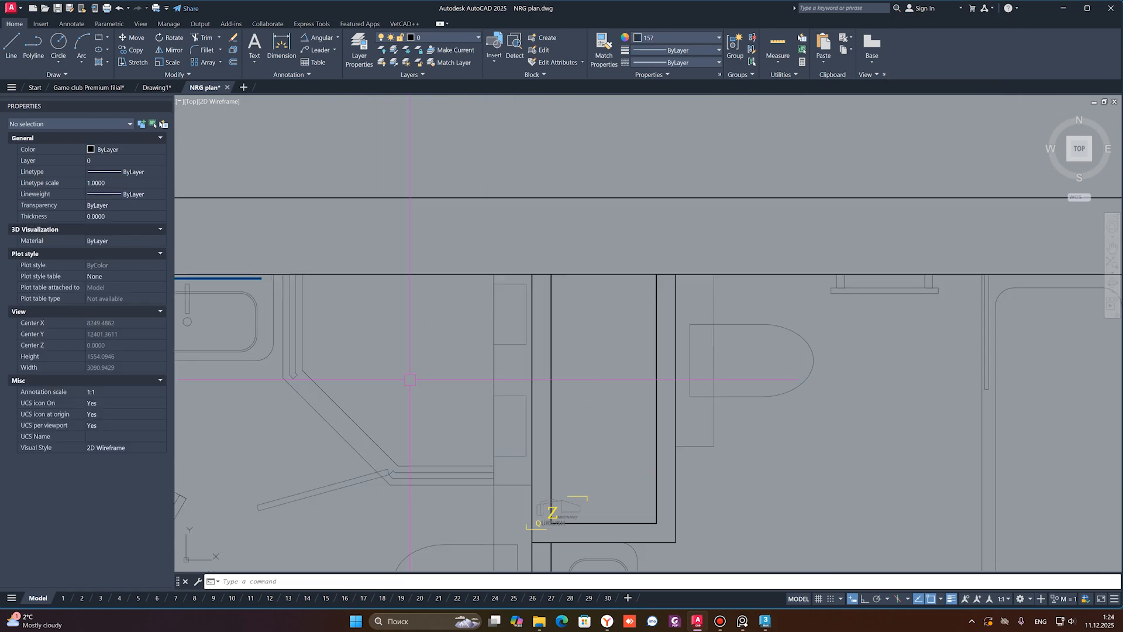
middle_drag(419, 376, 618, 349)
scroll(317, 228, up, 2)
click(279, 214)
click(560, 294)
key(Delete)
scroll(449, 343, down, 8)
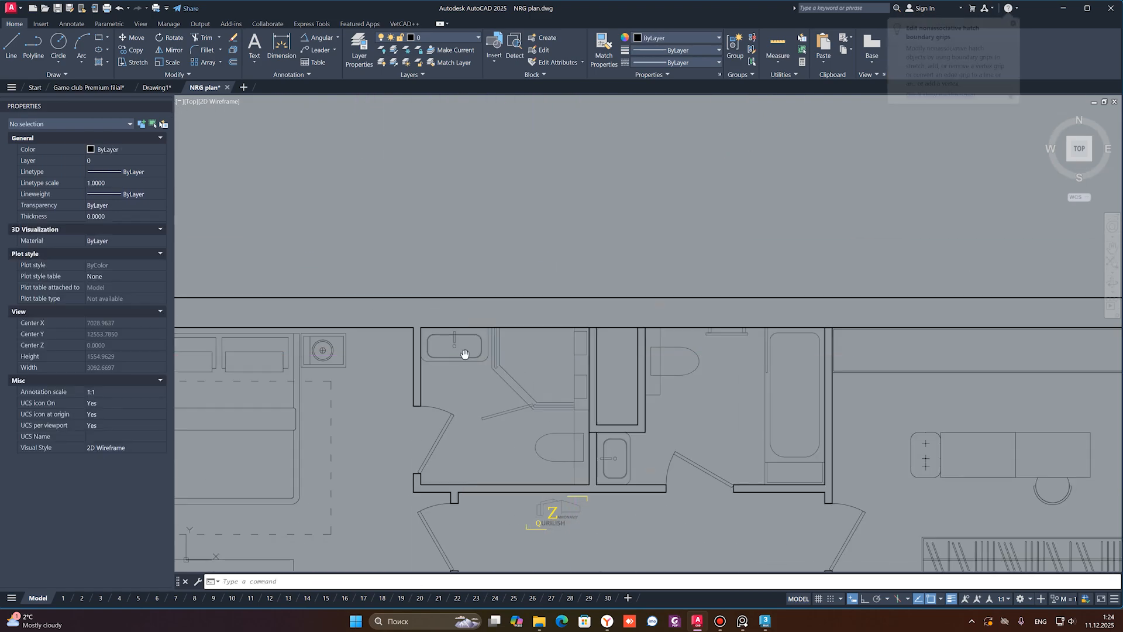
middle_drag(461, 350, 493, 200)
scroll(294, 213, up, 6)
middle_drag(408, 164, 388, 304)
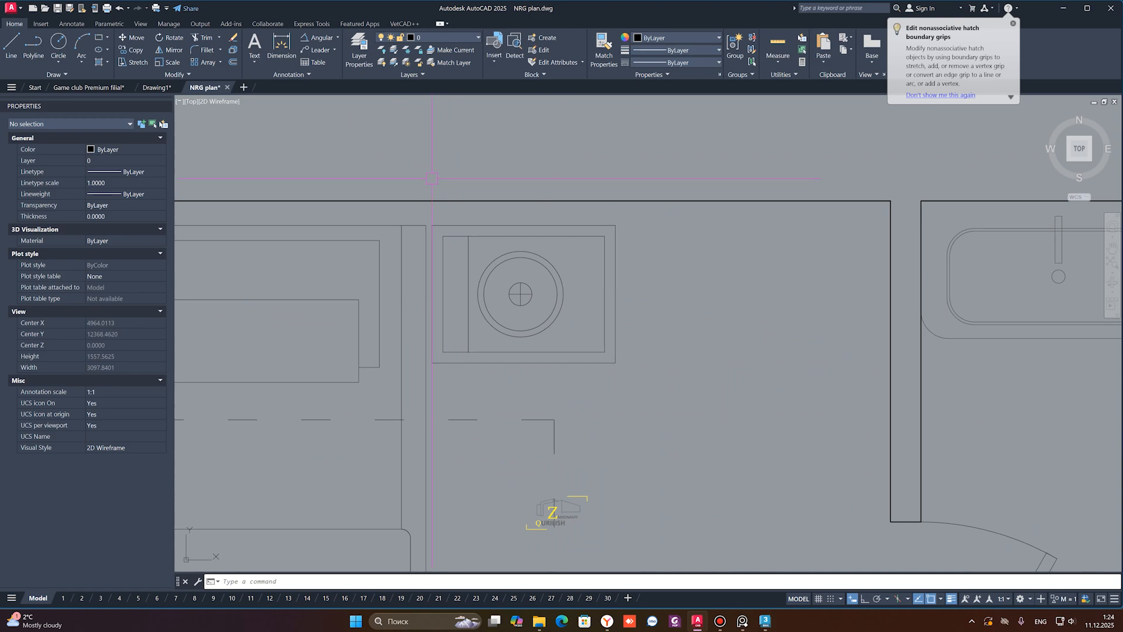
click(425, 167)
click(605, 372)
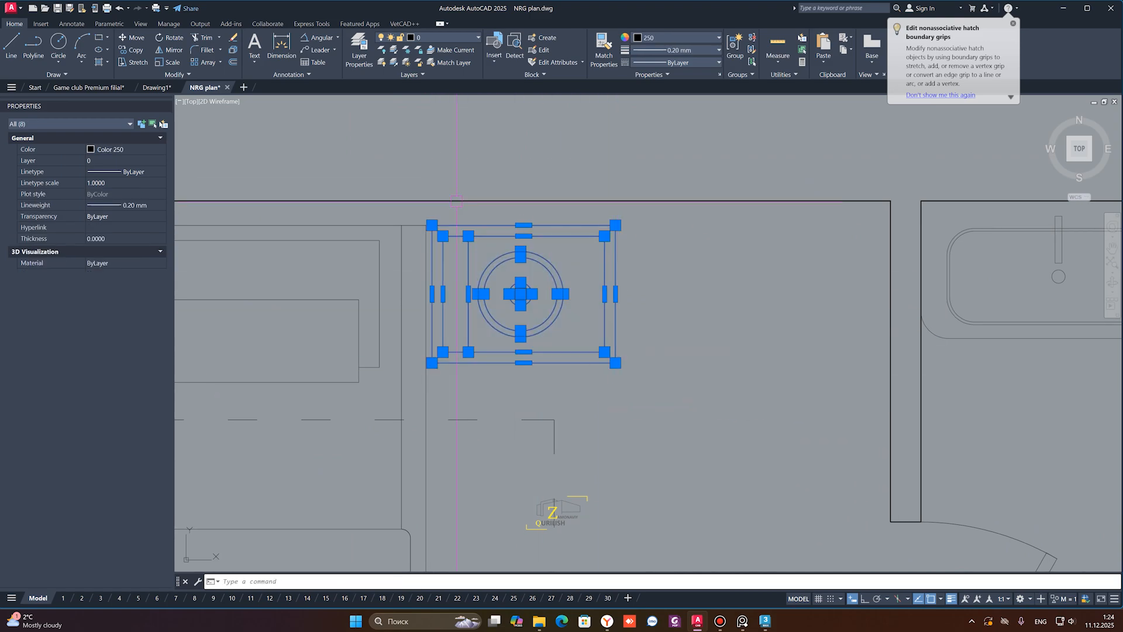
key(Escape)
Delete the lamps and inner lines of both nightstands beside the bed, keeping their outer rectangles
click(437, 184)
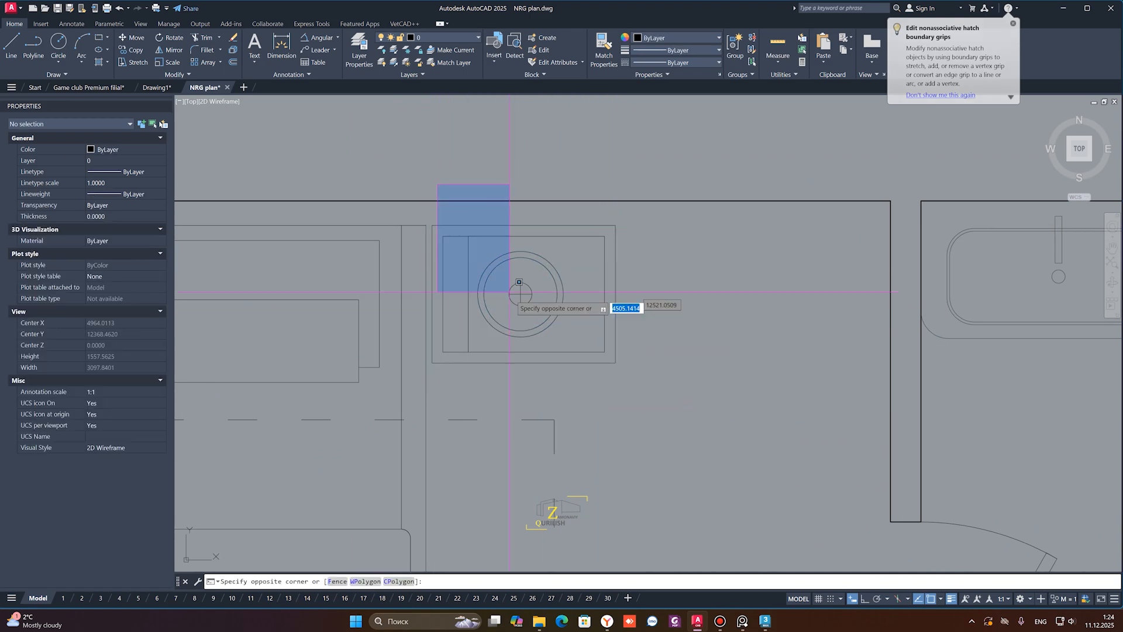
click(611, 412)
key(Escape)
scroll(451, 338, down, 3)
scroll(408, 301, up, 5)
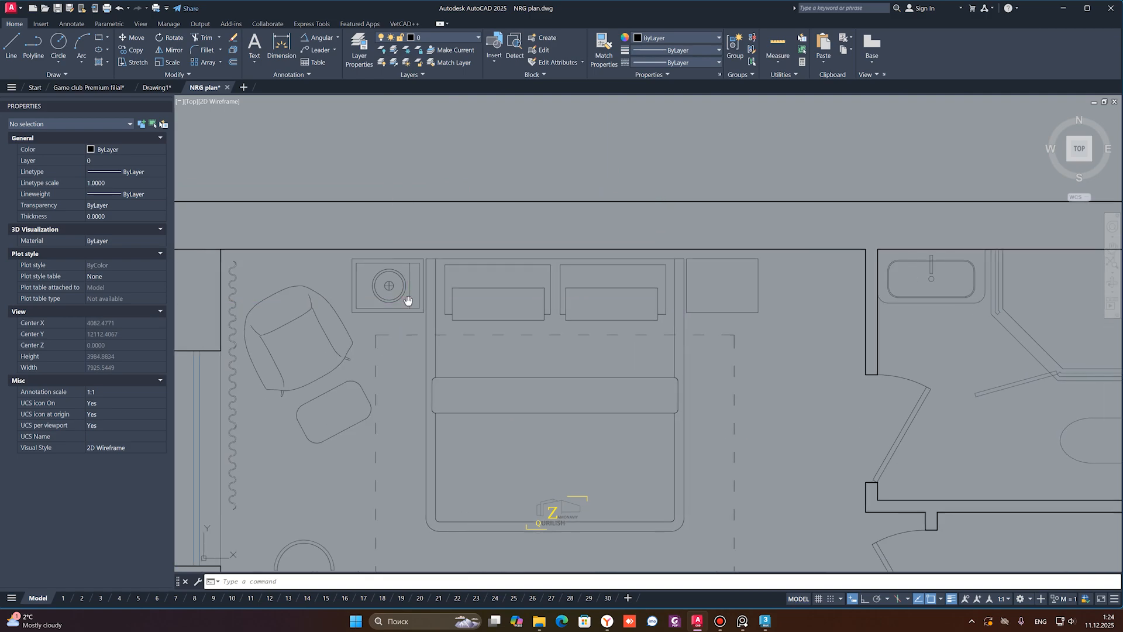
click(386, 209)
click(564, 458)
key(Delete)
Delete the wavy curtain line beside the bedroom window near the armchair
scroll(323, 389, down, 3)
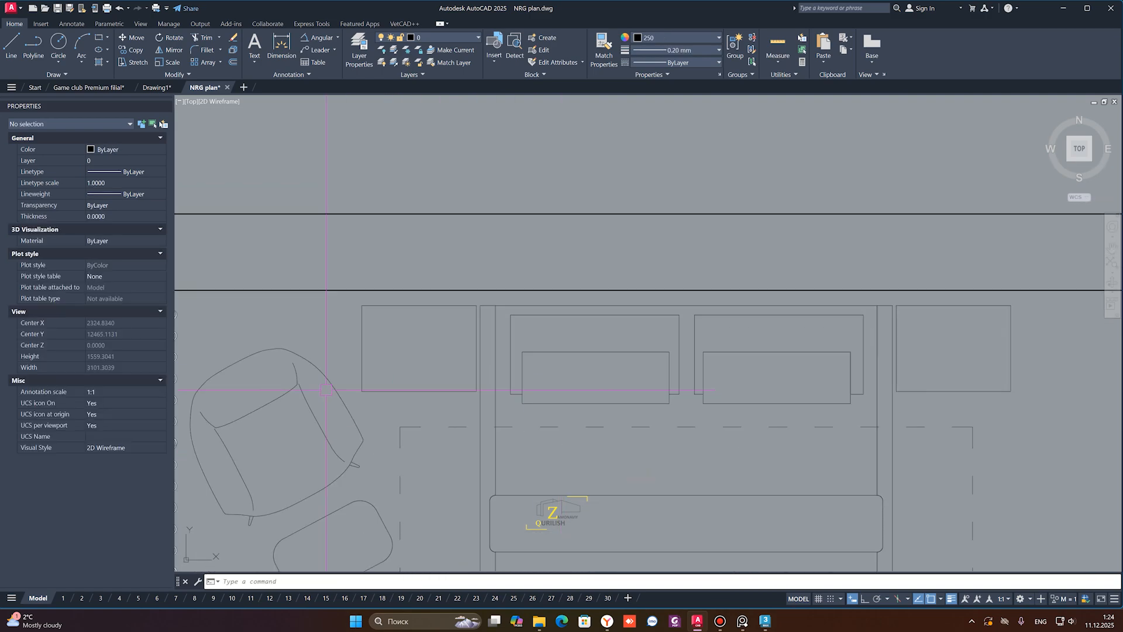
middle_drag(199, 356, 451, 279)
scroll(445, 279, up, 3)
click(440, 279)
key(Escape)
Delete the inner compartment grid and purple strip of the bedroom vanity table, keeping its outer outline
scroll(440, 280, down, 3)
middle_drag(471, 433, 474, 257)
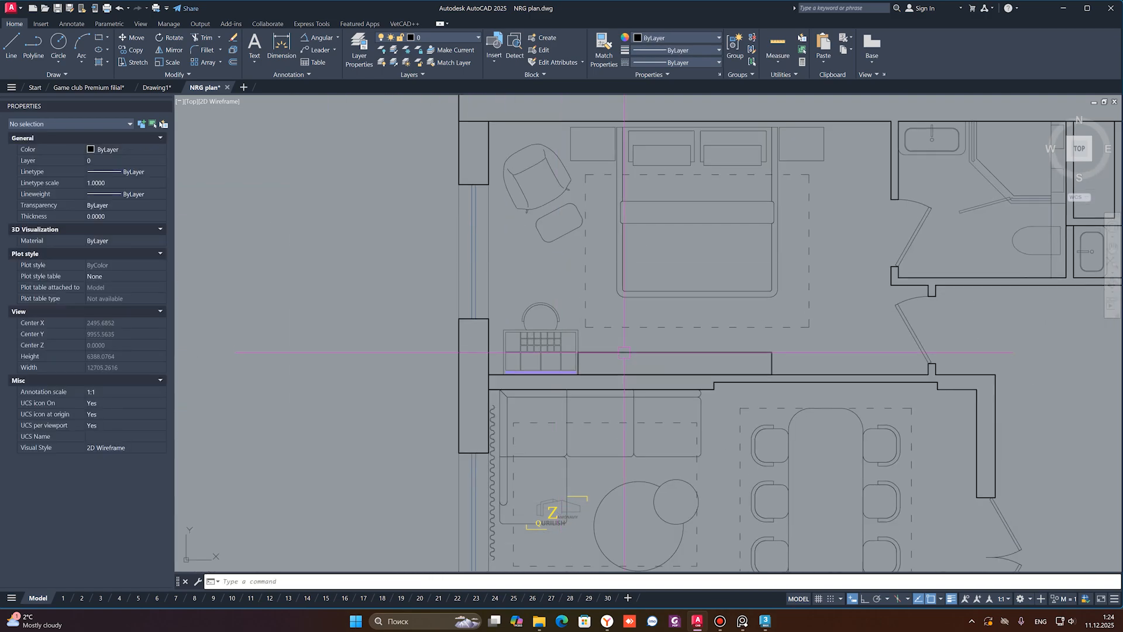
scroll(473, 257, up, 3)
click(448, 264)
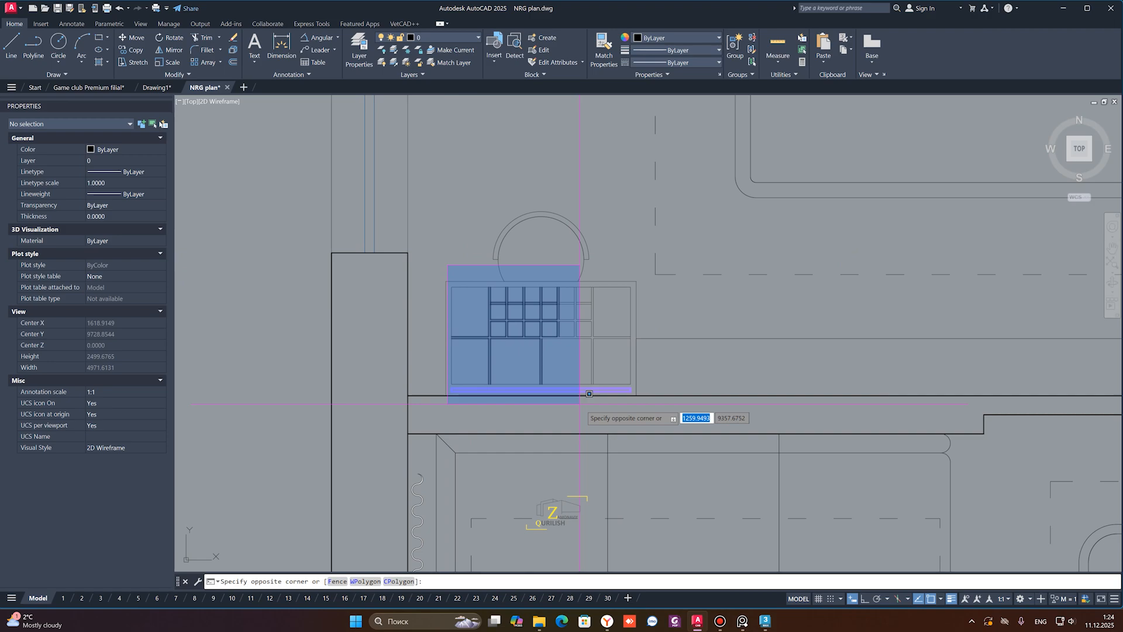
click(643, 426)
key(Delete)
Delete the wavy curtain line beside the living room window next to the corner sofa
middle_drag(486, 428, 500, 222)
click(431, 304)
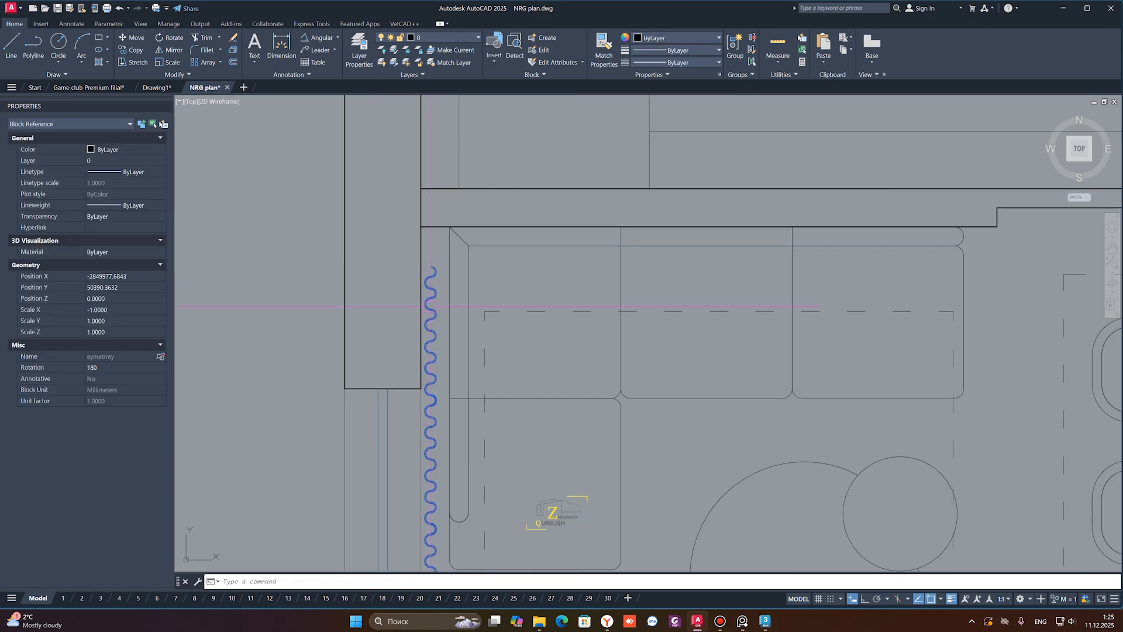
key(Delete)
Delete the hangers and hanging rail inside the wardrobe along the lower wall of the desk room, keeping its outline
scroll(545, 328, down, 4)
middle_drag(602, 335, 490, 318)
scroll(786, 309, up, 12)
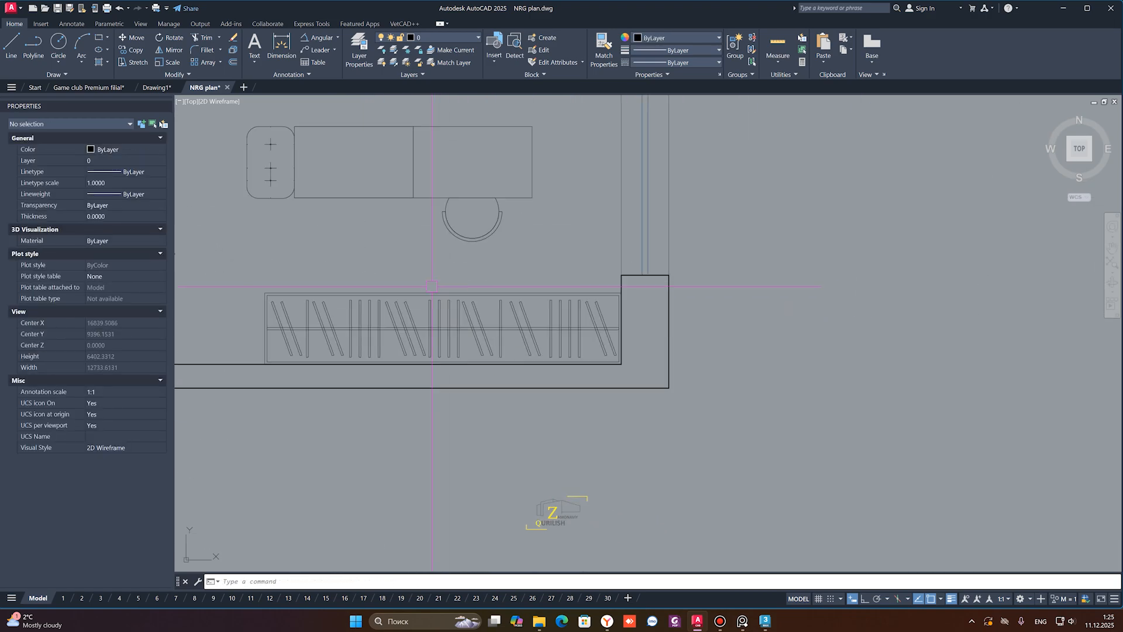
click(787, 311)
scroll(398, 431, down, 4)
middle_drag(396, 429, 854, 407)
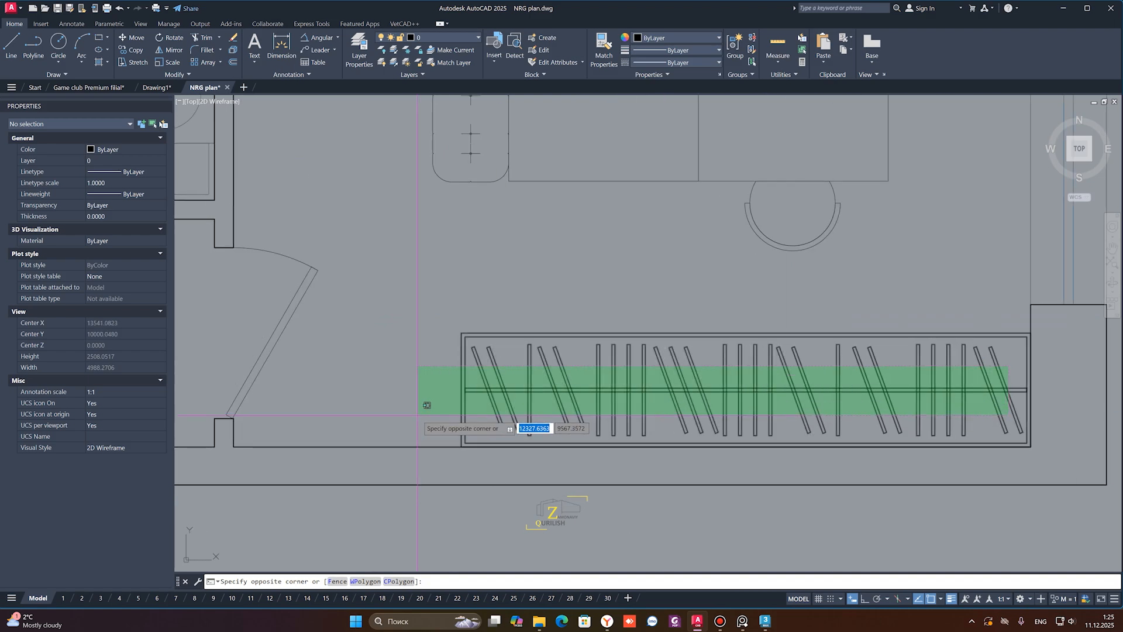
click(480, 414)
key(Delete)
Delete the two text lines "посуда" and "мойка" from the dishwasher in the kitchen counter
scroll(460, 392, up, 2)
scroll(460, 391, down, 6)
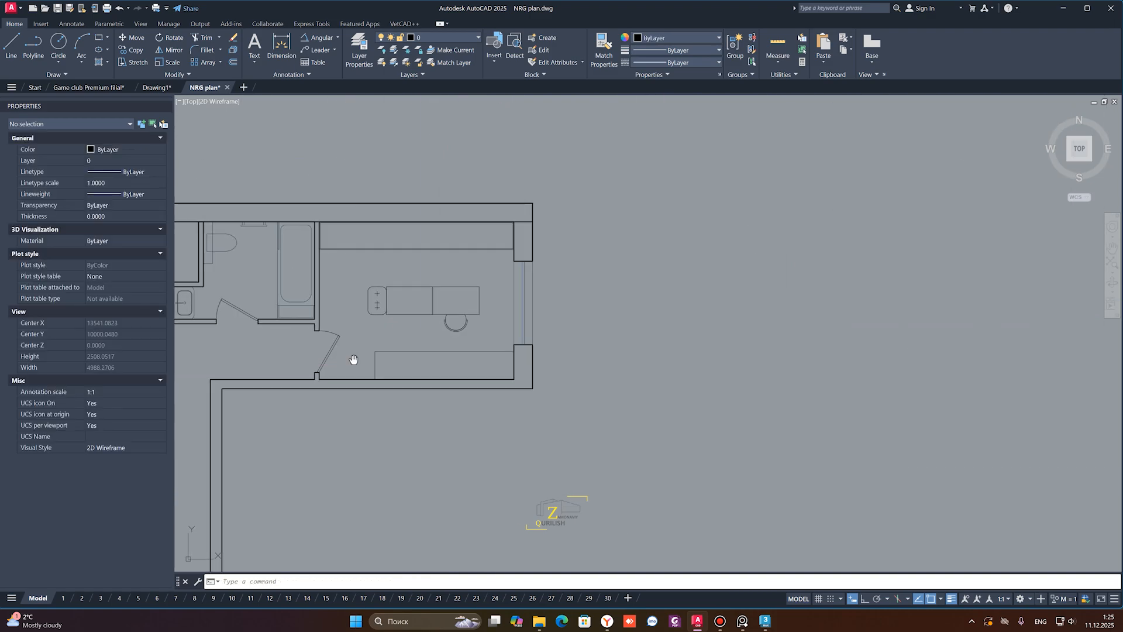
middle_drag(594, 246, 618, 24)
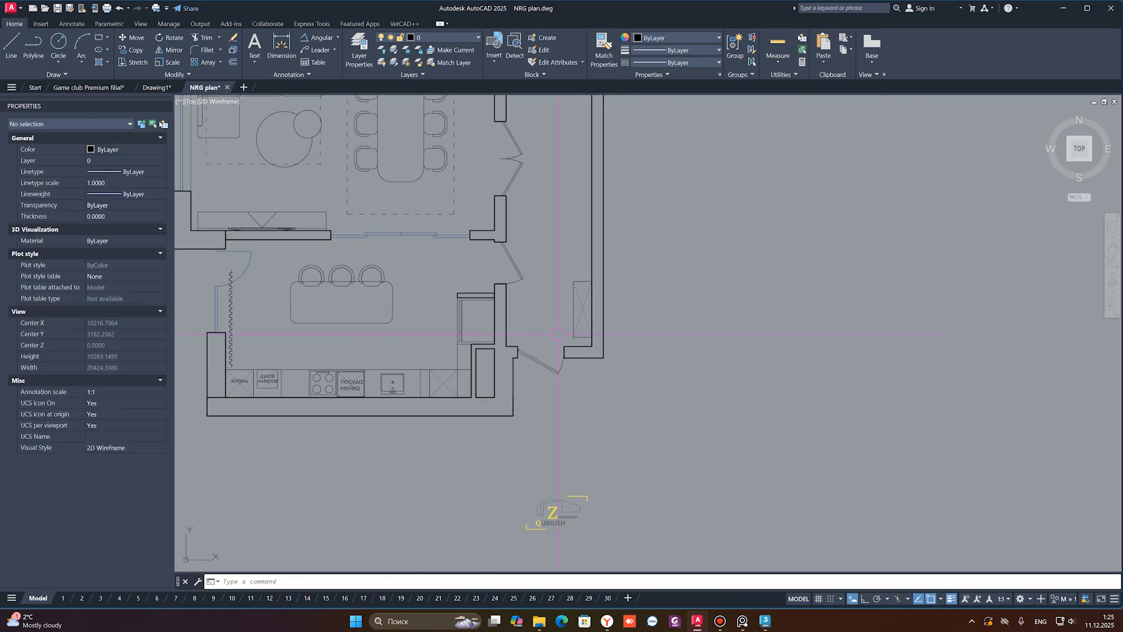
scroll(593, 297, up, 2)
middle_drag(277, 383, 597, 370)
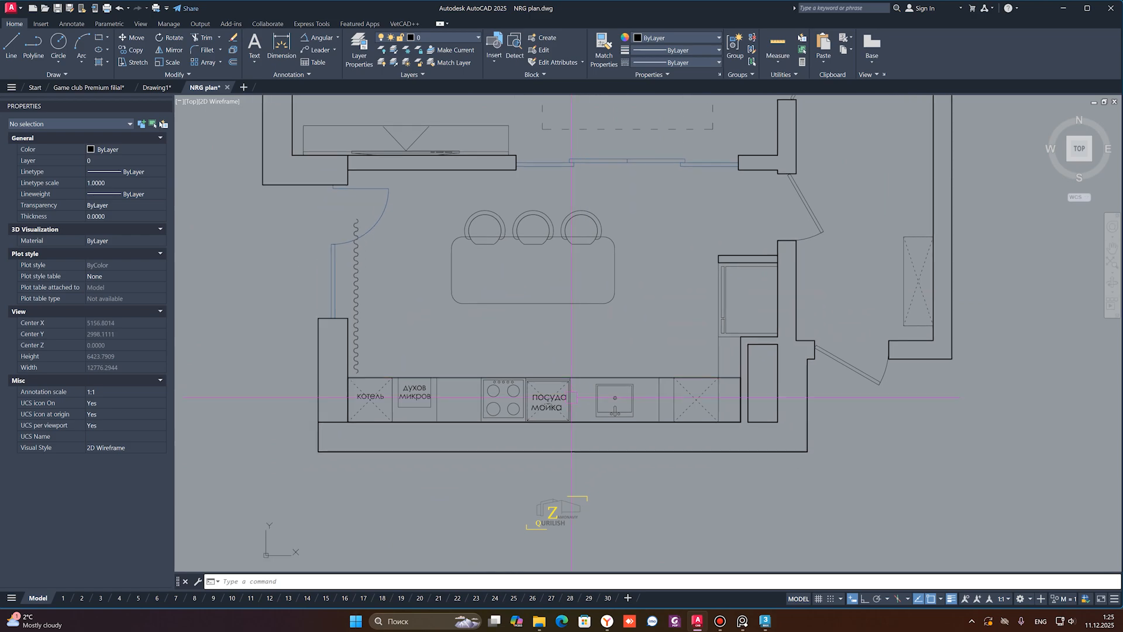
scroll(557, 403, up, 4)
click(541, 396)
key(Delete)
click(538, 412)
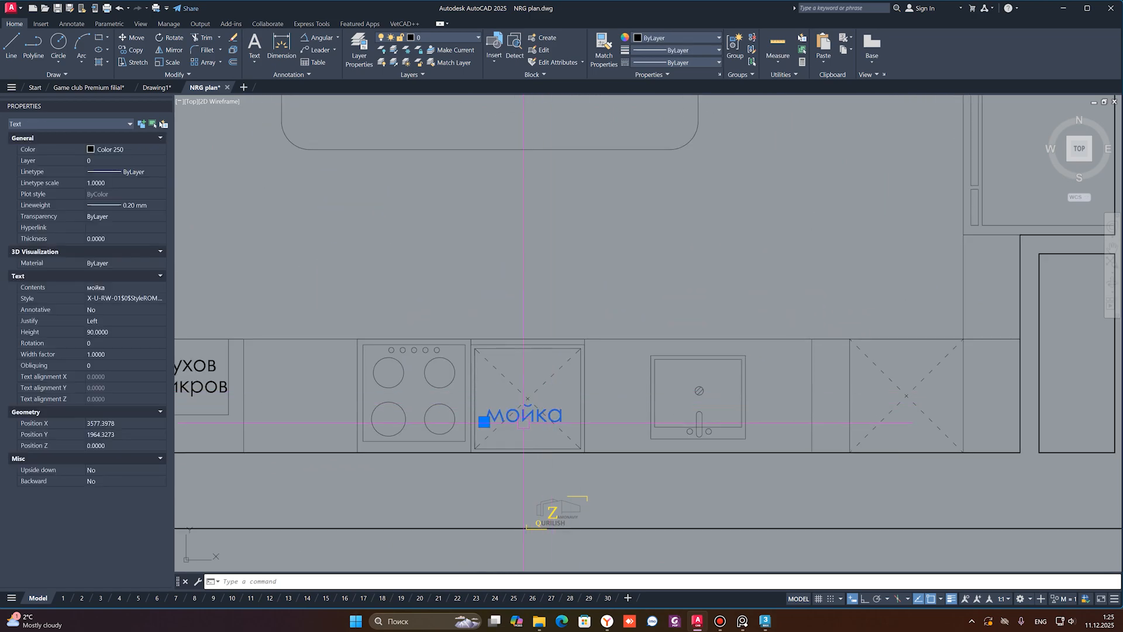
key(Delete)
Delete the "духов", "микров" and "котель" labels from the kitchen counter units
middle_drag(229, 403, 497, 406)
click(449, 386)
key(Delete)
click(448, 374)
key(Delete)
click(346, 390)
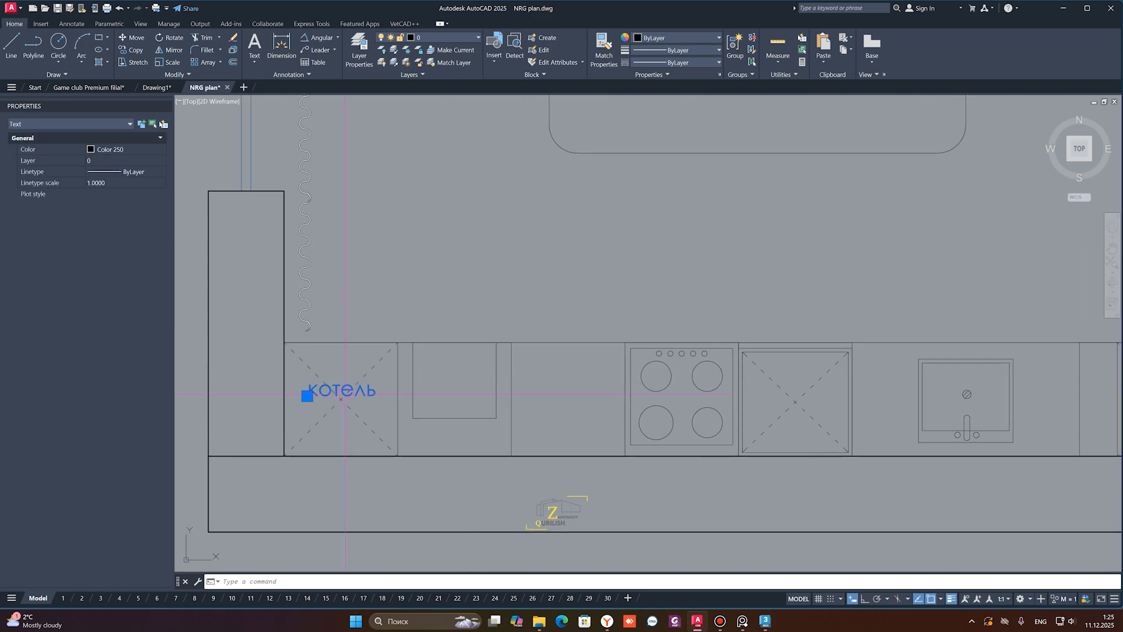
key(Delete)
Delete the wavy curtain line beside the kitchen window
click(309, 308)
key(Delete)
scroll(370, 180, down, 6)
middle_drag(370, 180, 353, 425)
scroll(371, 406, up, 3)
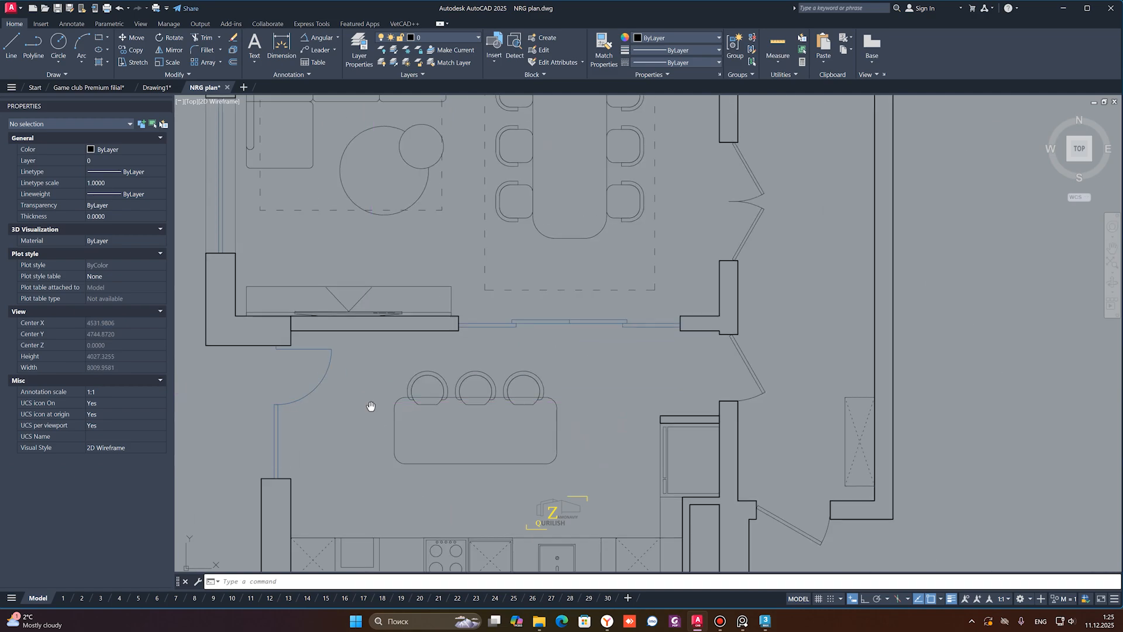
scroll(370, 406, down, 3)
middle_drag(508, 365, 478, 424)
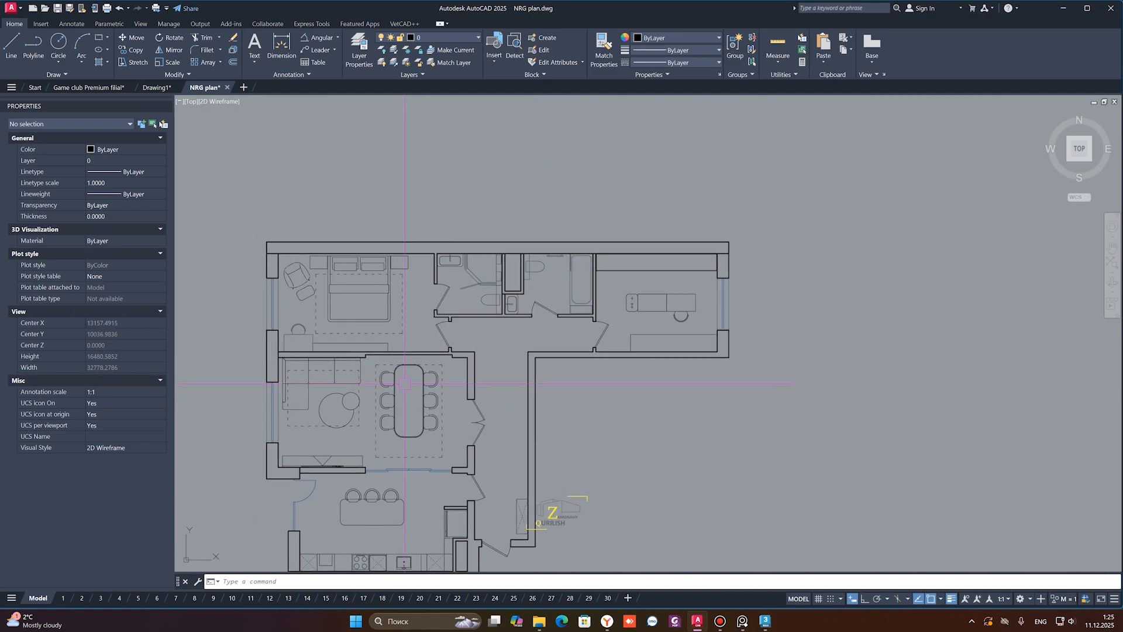
middle_drag(404, 384, 531, 302)
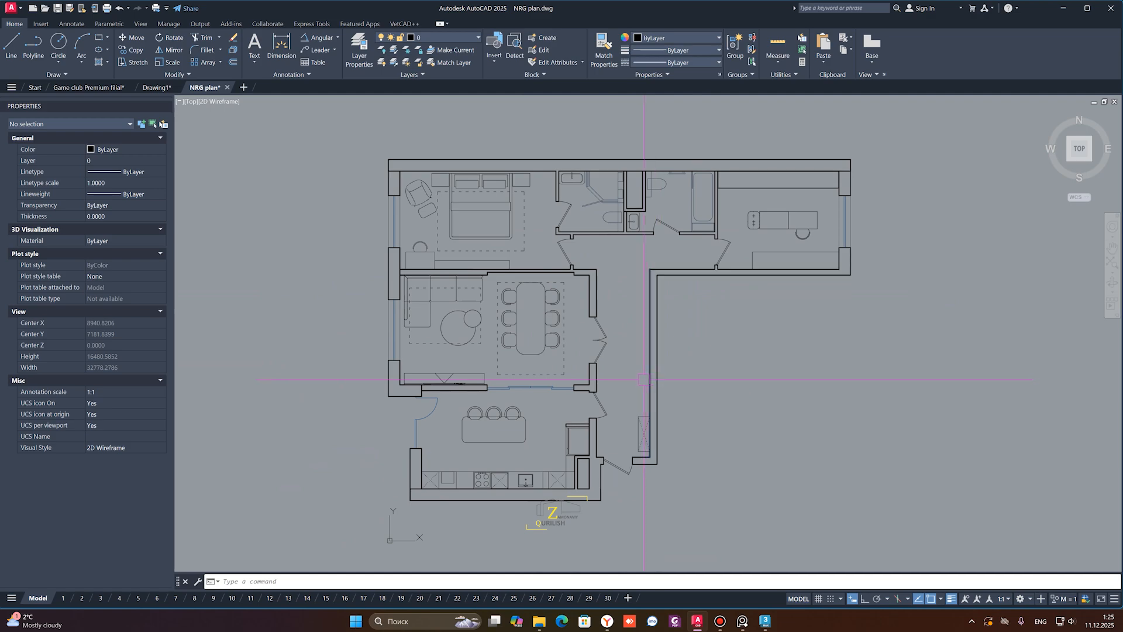
Save the cleaned drawing under the name NRG plan for 3dsmax, replacing the existing file in the 032. Video darslik folder
key(ctrl+shift+s)
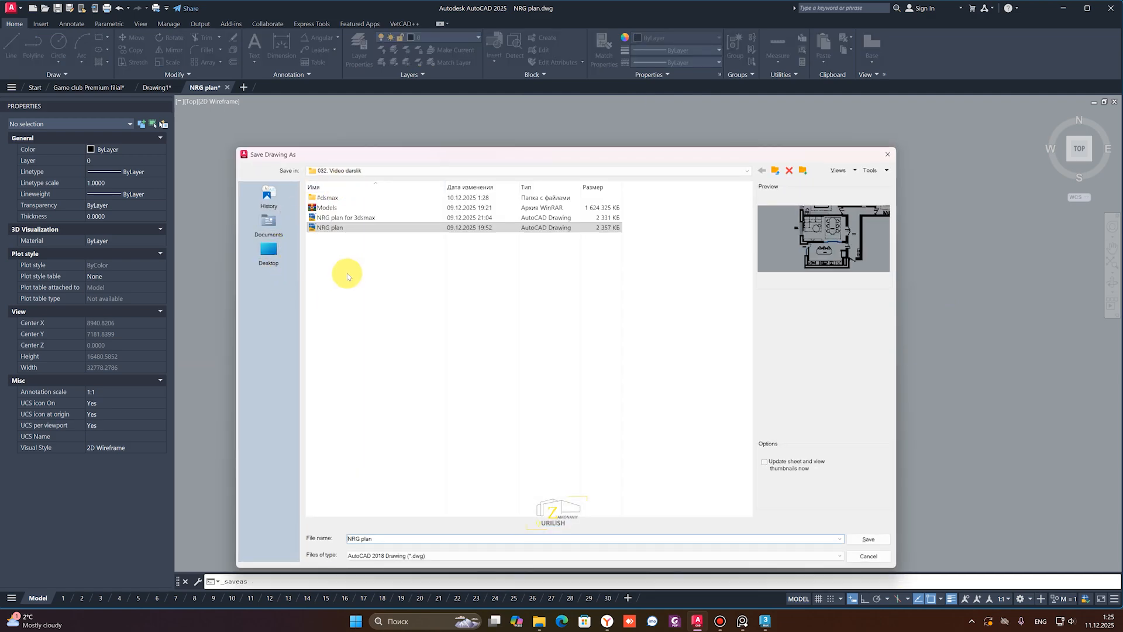
click(355, 223)
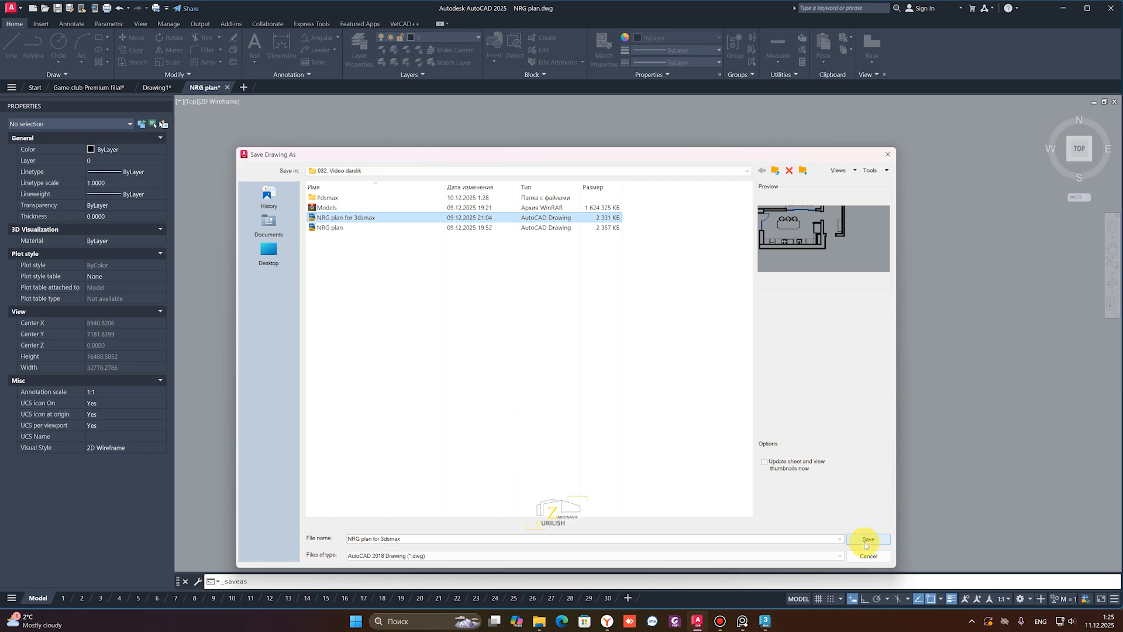
click(866, 539)
click(564, 391)
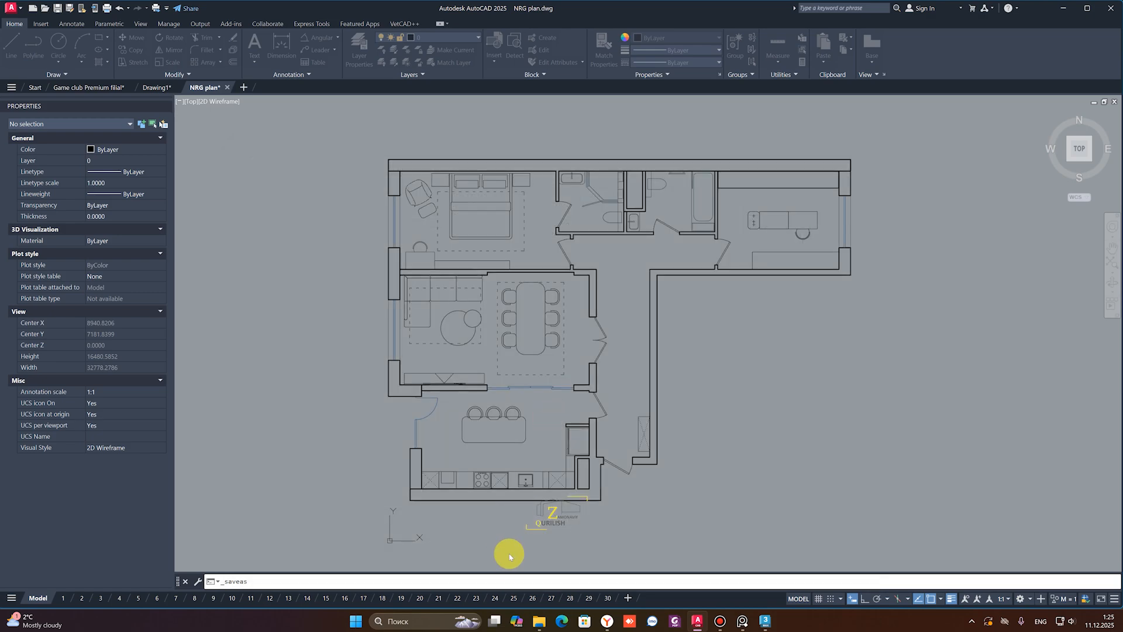
Switch to 3ds Max and reset the scene without saving the changes to the current file
mouse_move(765, 621)
click(742, 535)
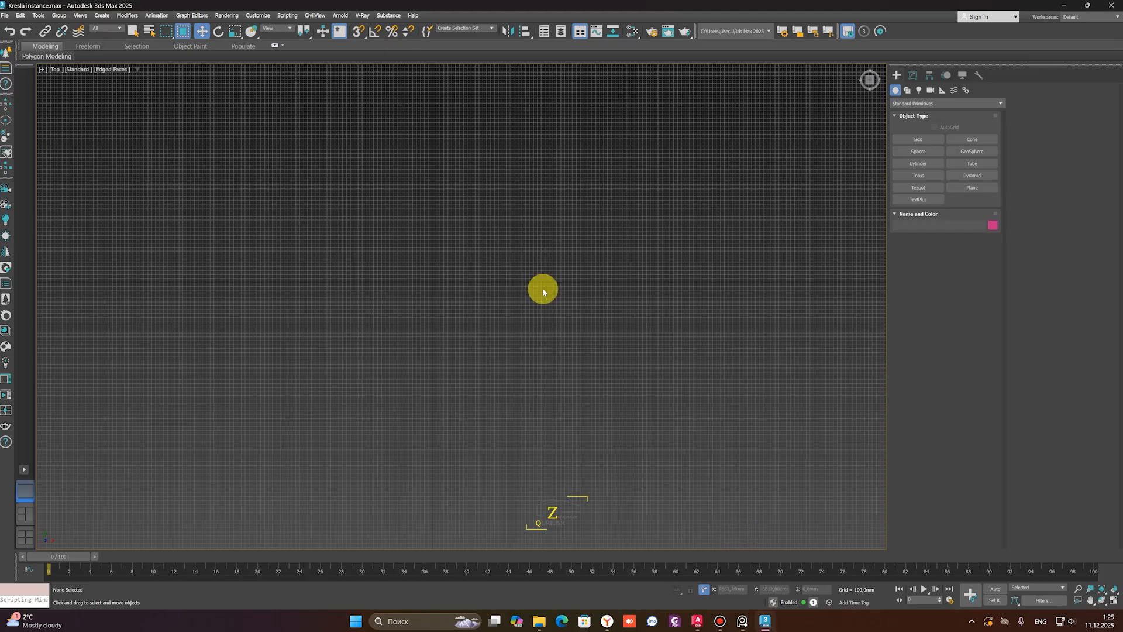
click(5, 17)
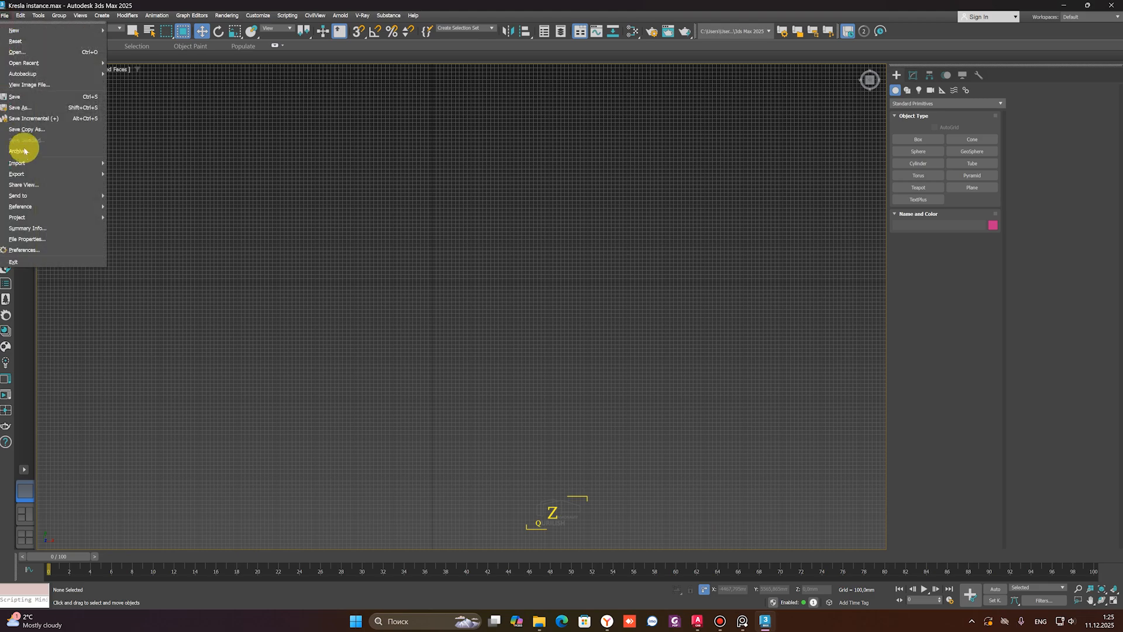
click(25, 42)
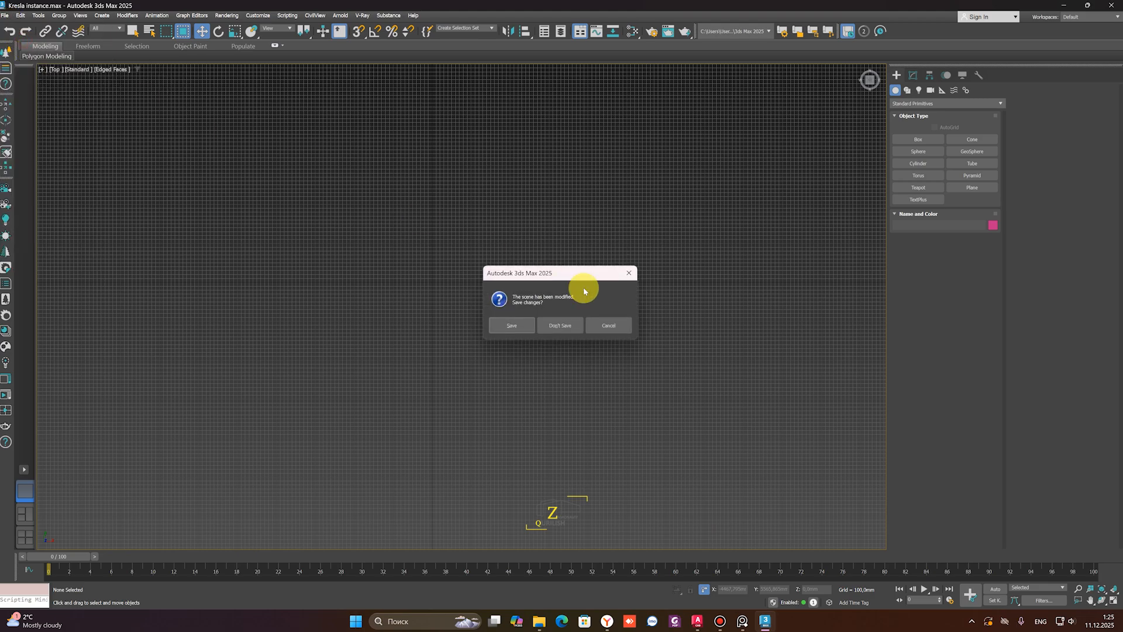
click(562, 326)
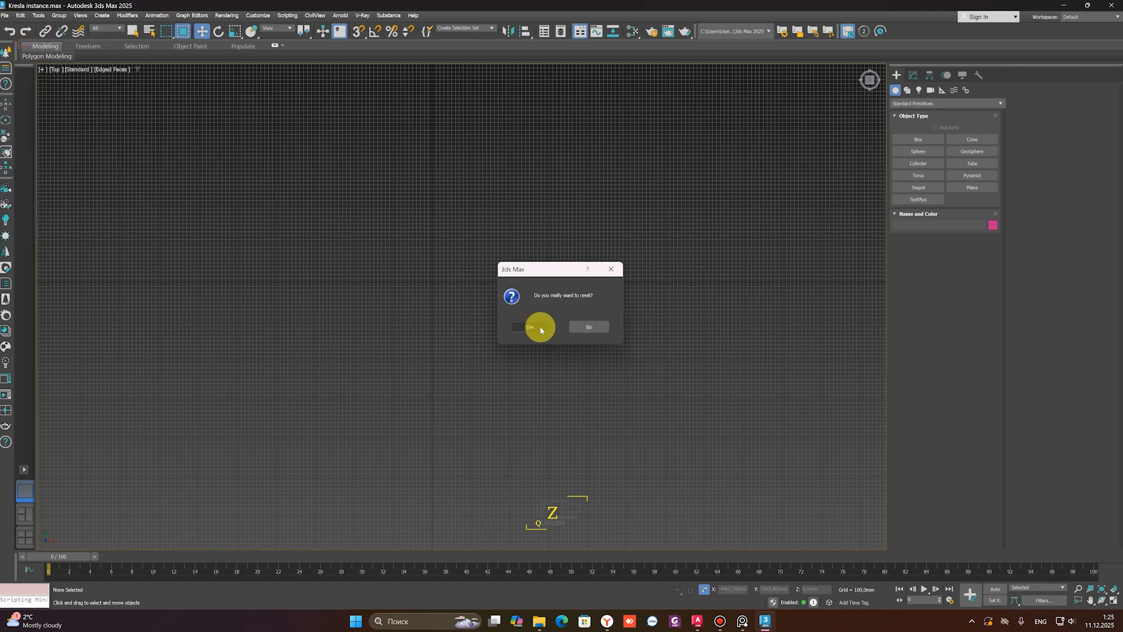
click(539, 328)
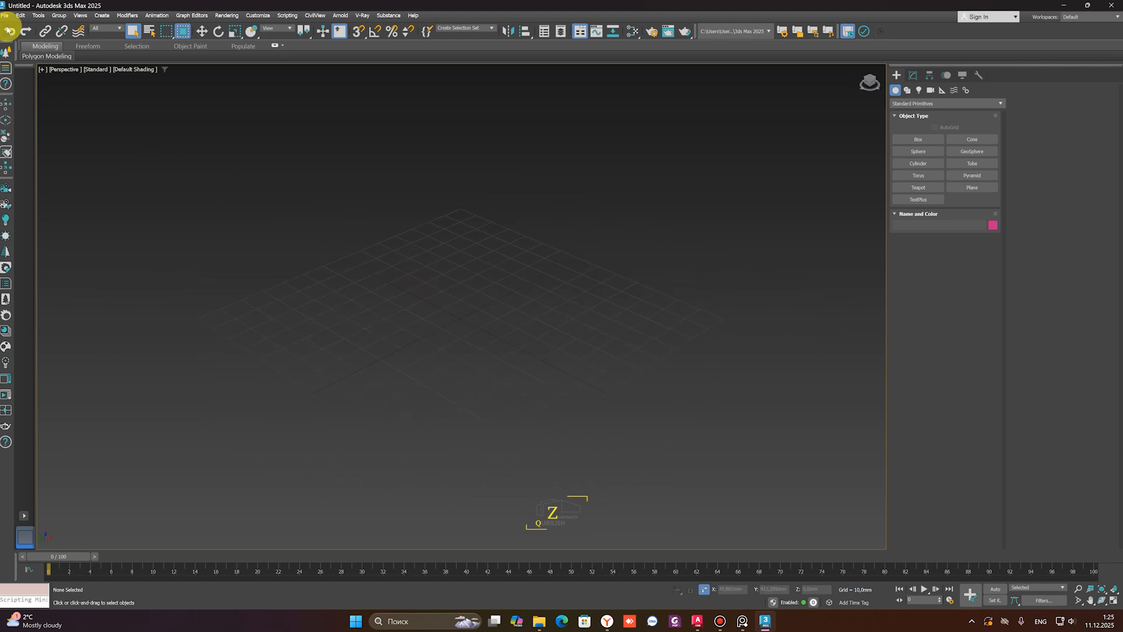
click(4, 15)
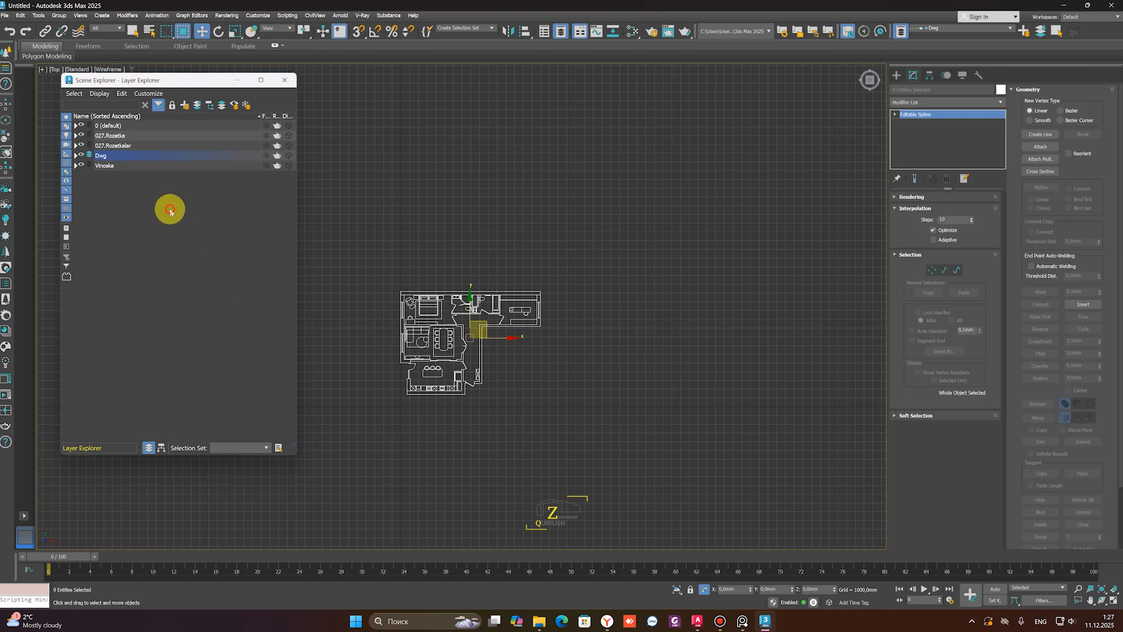
Try to remove the empty layers of the imported plan in the Layer Explorer
click(155, 200)
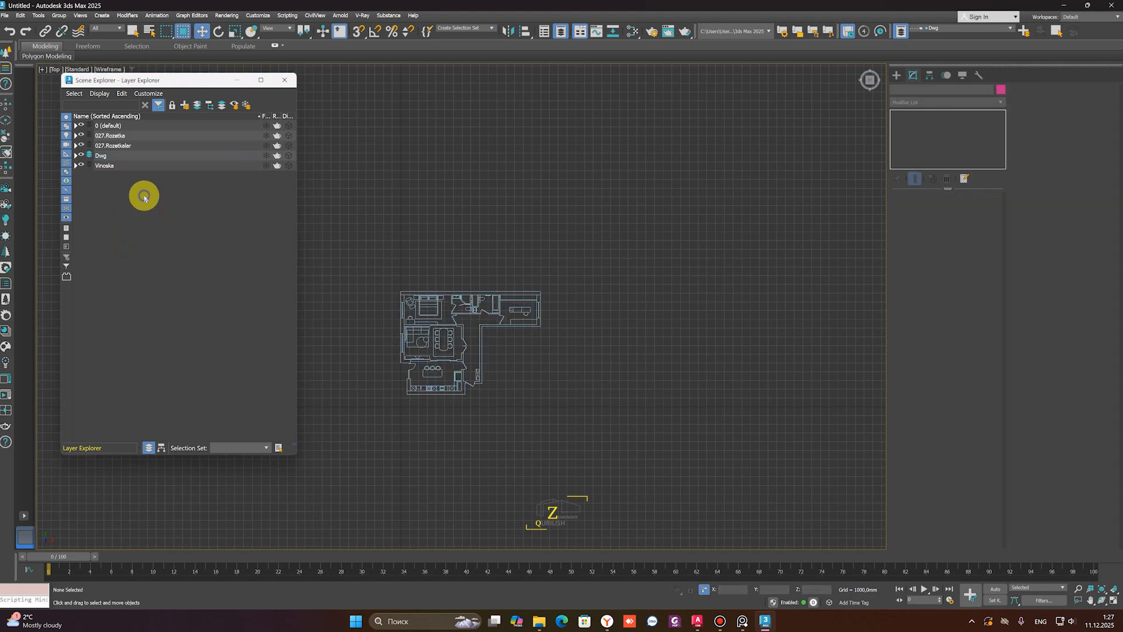
right_click(140, 192)
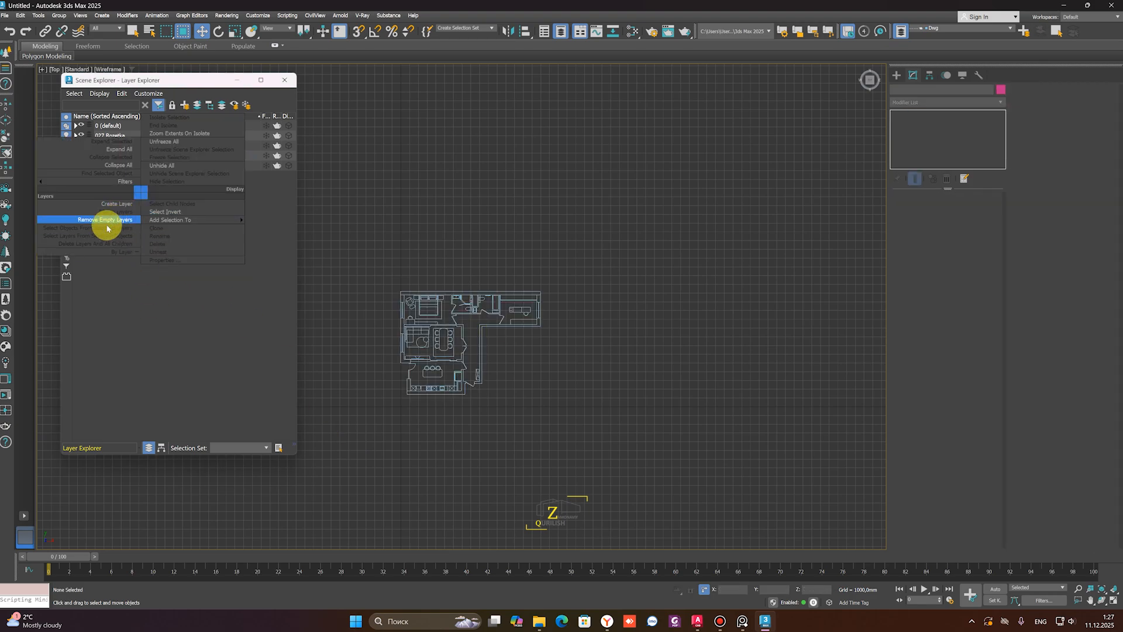
click(105, 220)
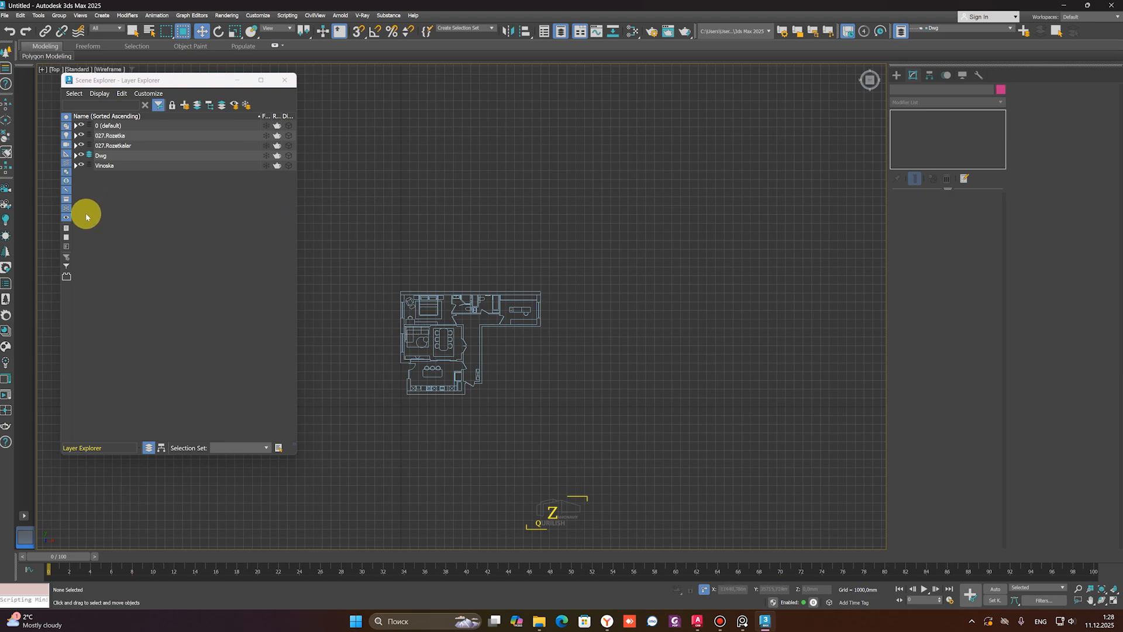
right_click(119, 196)
click(98, 229)
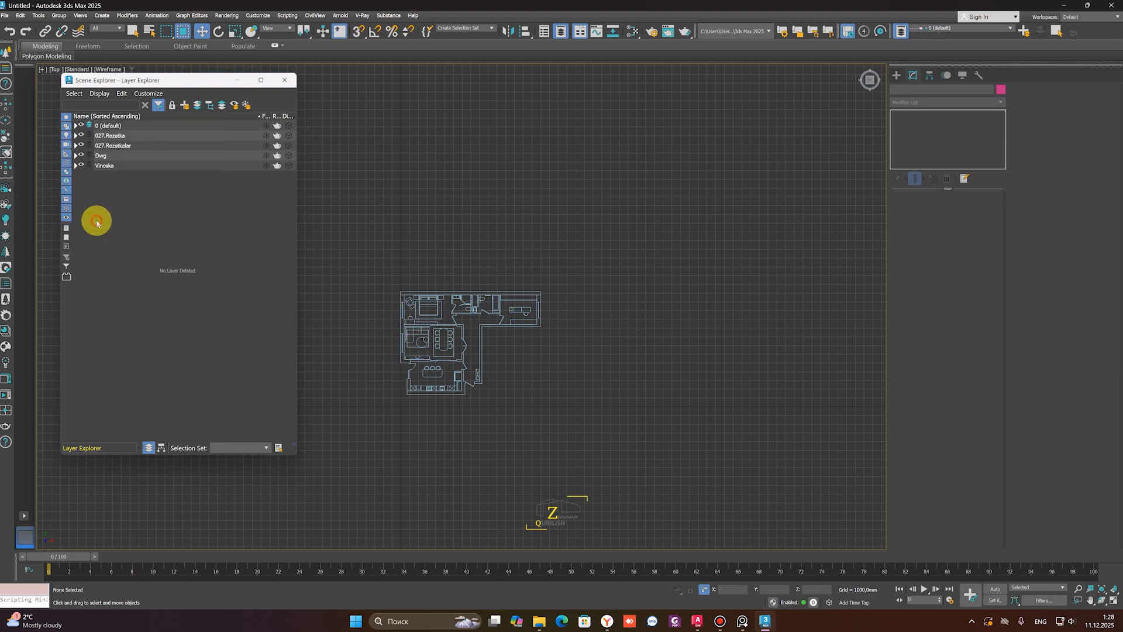
scroll(533, 254, down, 2)
drag(572, 251, 408, 393)
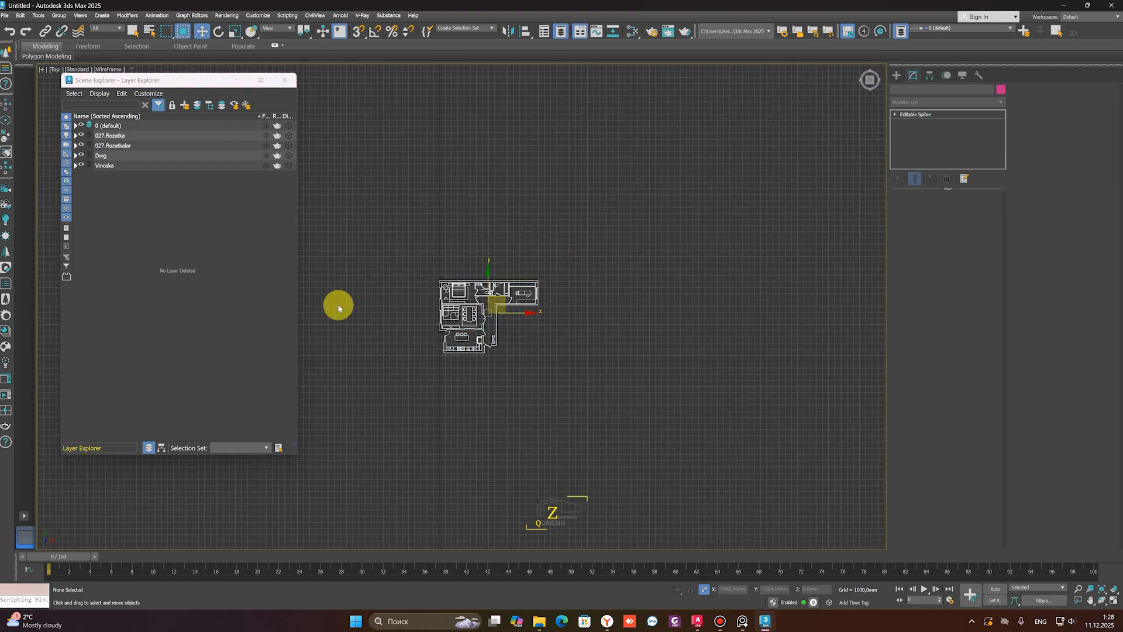
Delete the three shapes on the 027.Rozetka layer, which lie far away from the plan
click(115, 136)
ctrl+click(114, 145)
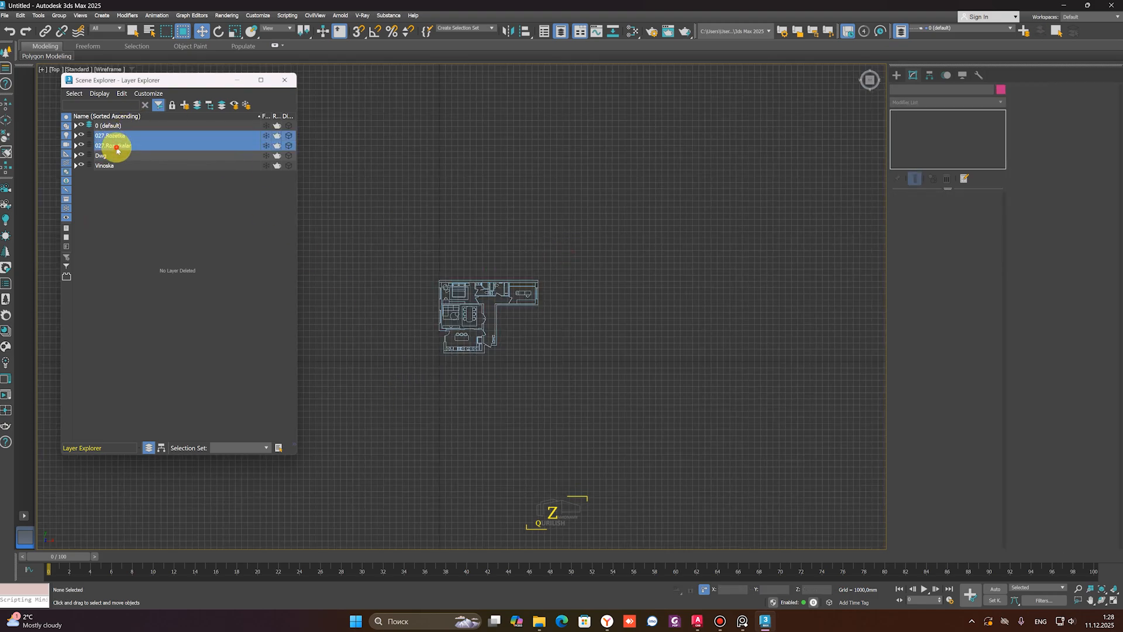
ctrl+click(106, 166)
scroll(609, 306, down, 8)
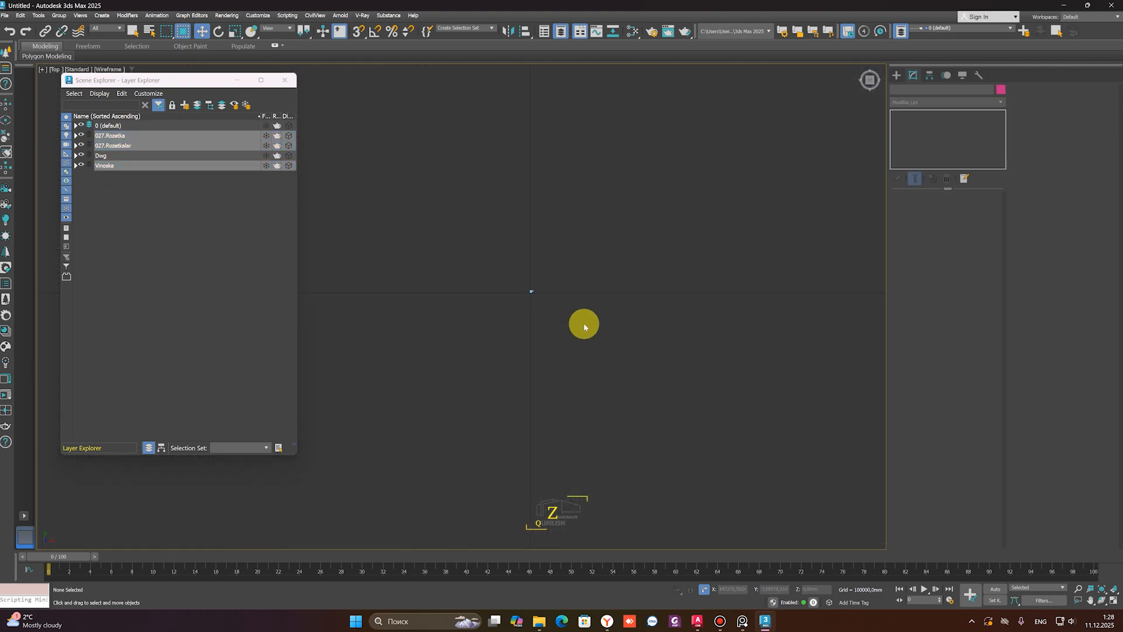
click(75, 135)
click(123, 148)
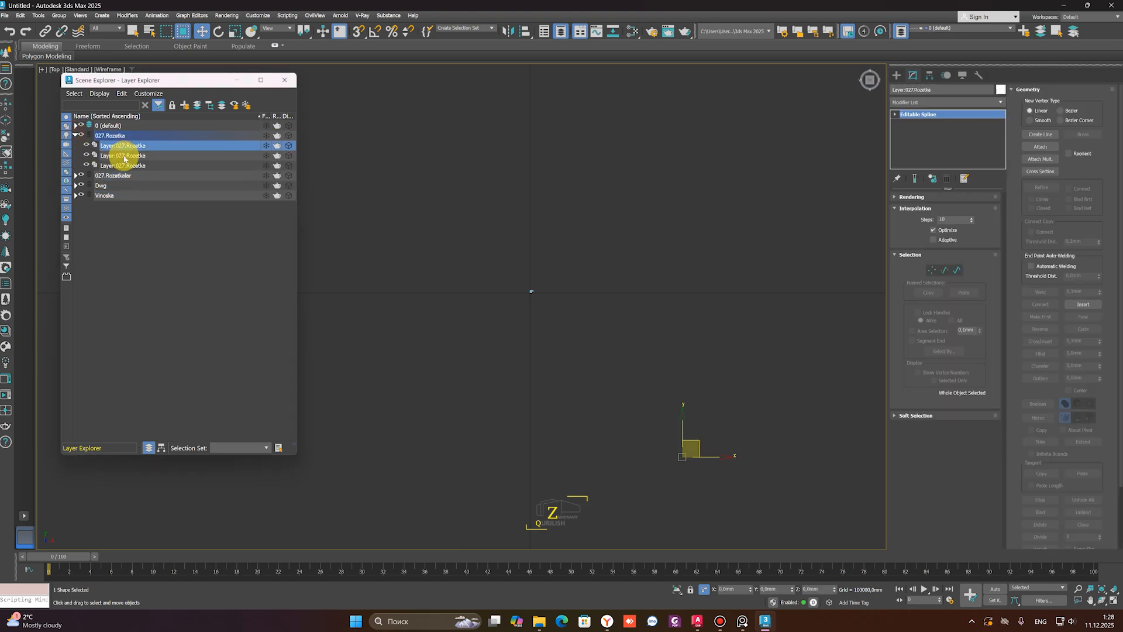
shift+click(123, 168)
middle_drag(726, 411, 640, 302)
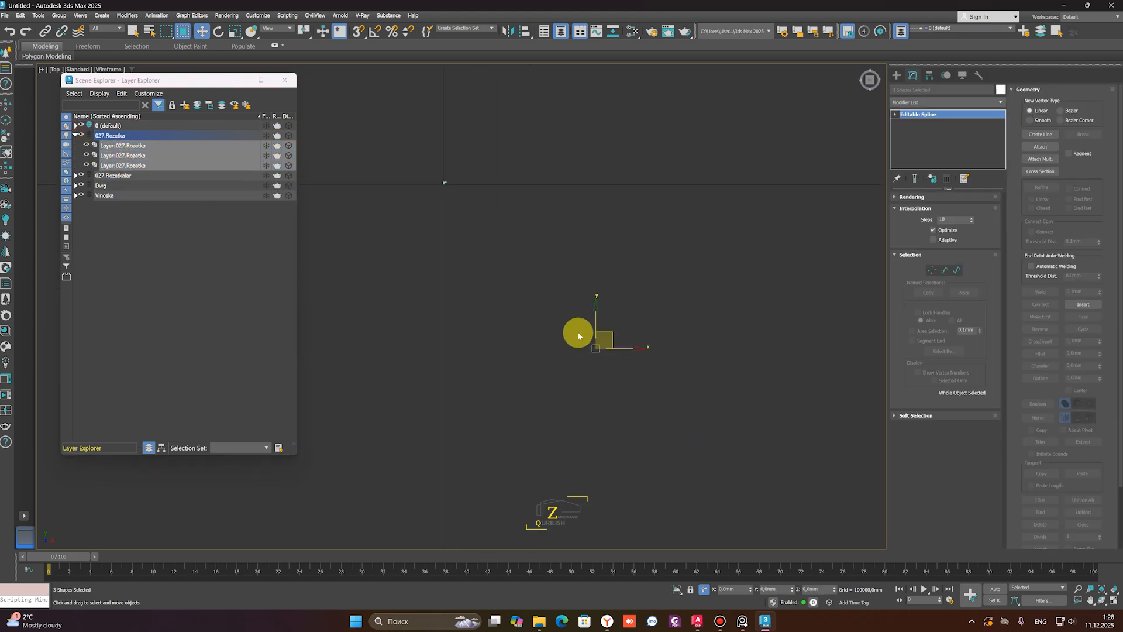
key(Delete)
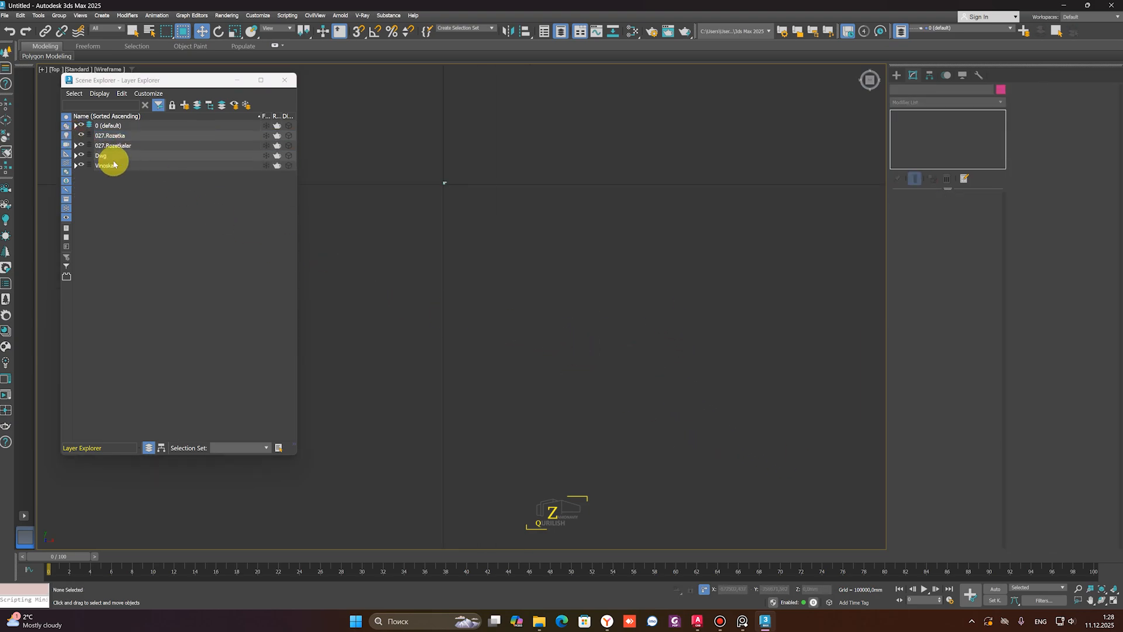
Delete the two shapes on the 027.Rozetkalar layer in the Layer Explorer
click(74, 147)
click(121, 154)
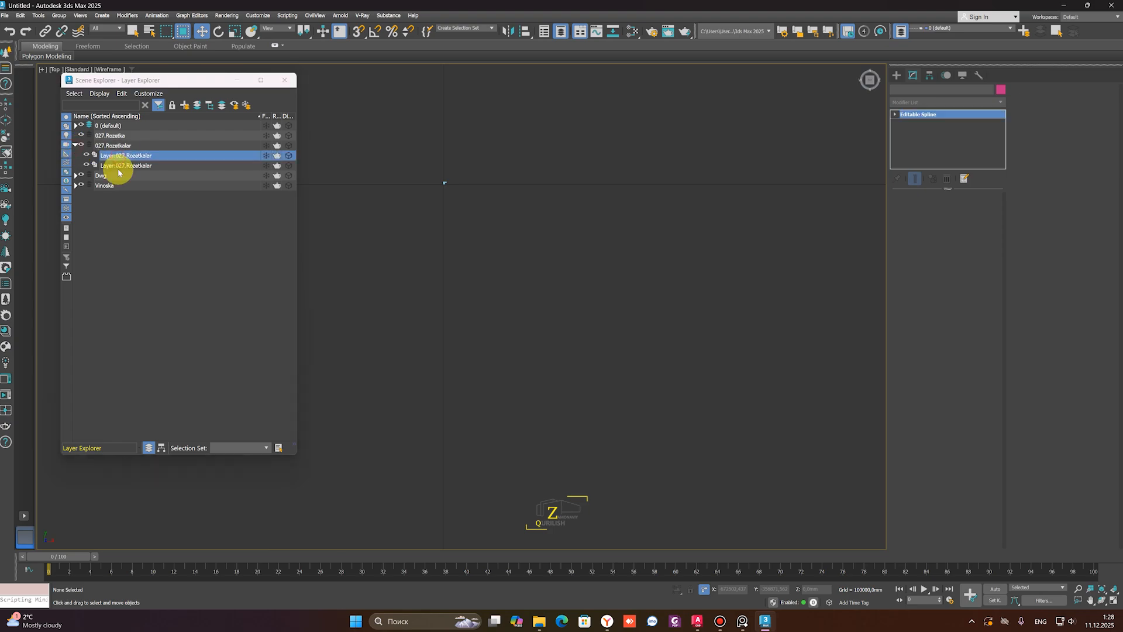
shift+click(119, 168)
key(Delete)
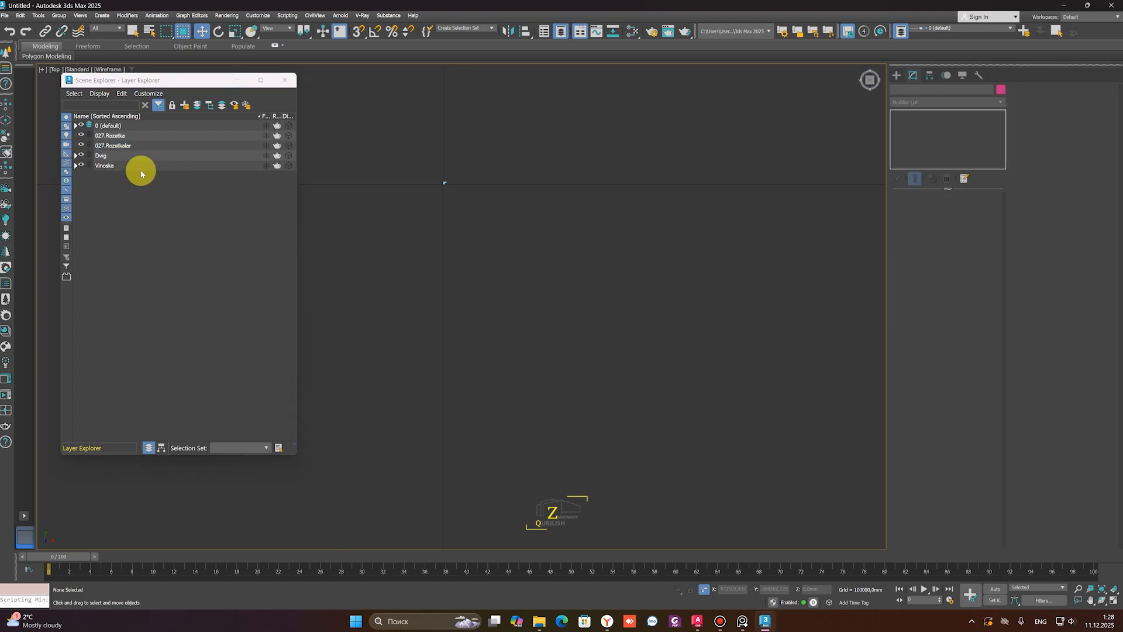
Delete the shapes on the Vinoska layer and remove the empty layers from the scene
click(76, 157)
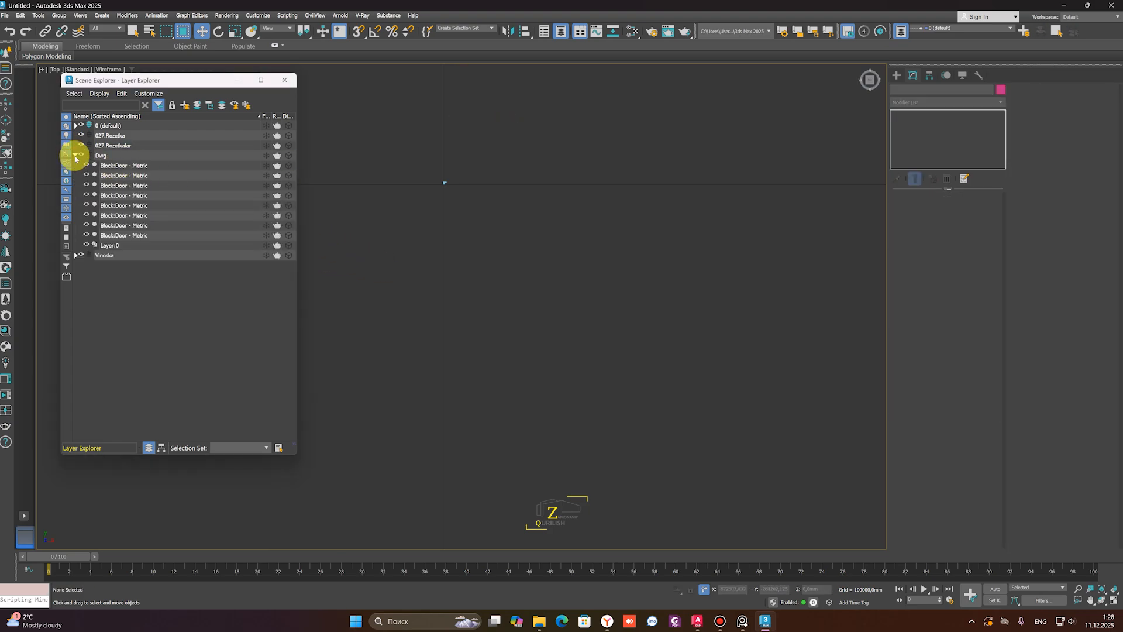
click(75, 156)
click(75, 166)
click(108, 166)
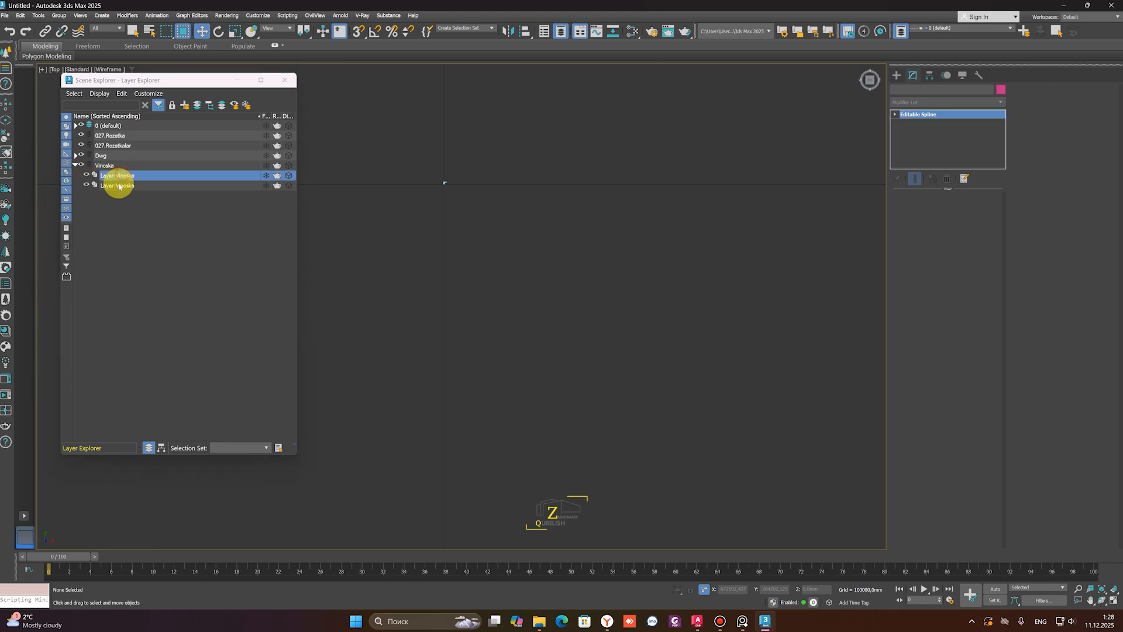
key(Delete)
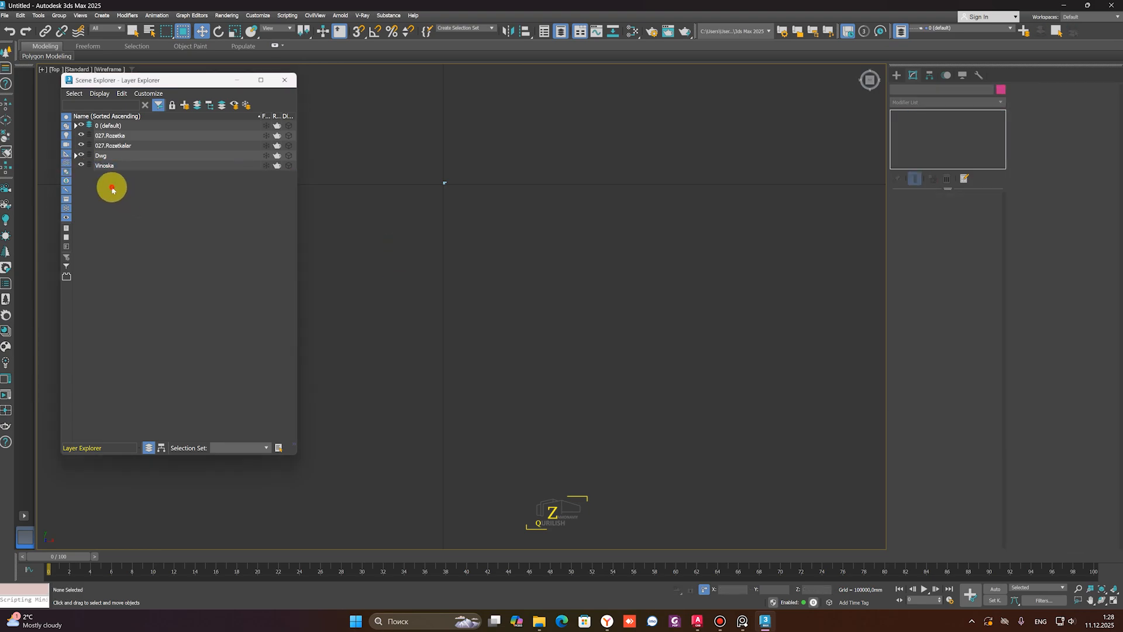
right_click(105, 185)
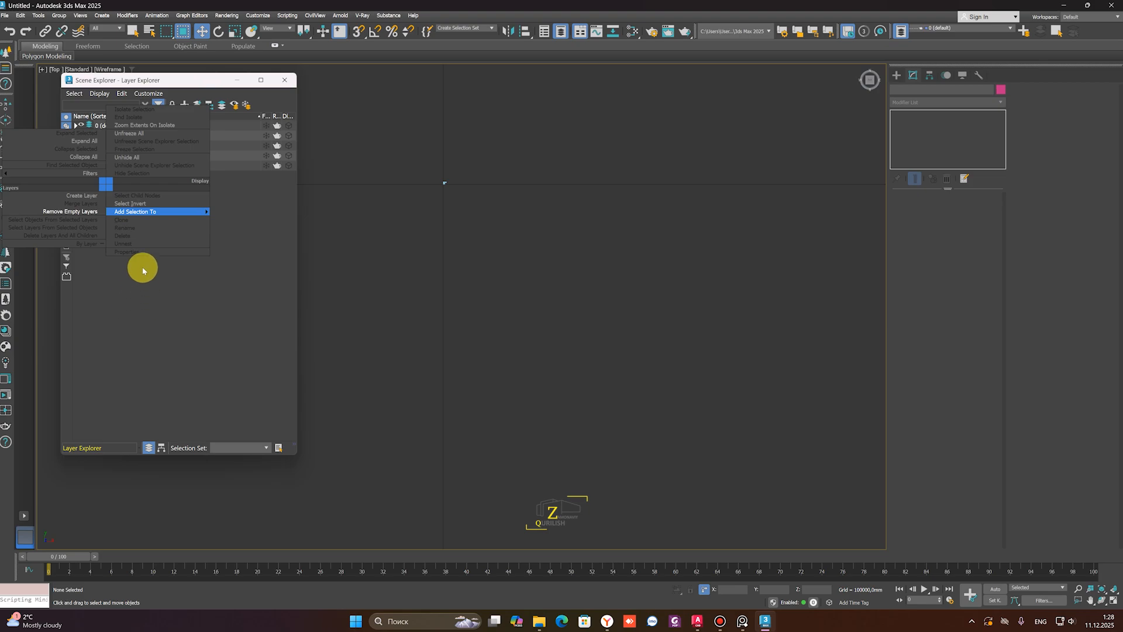
click(67, 211)
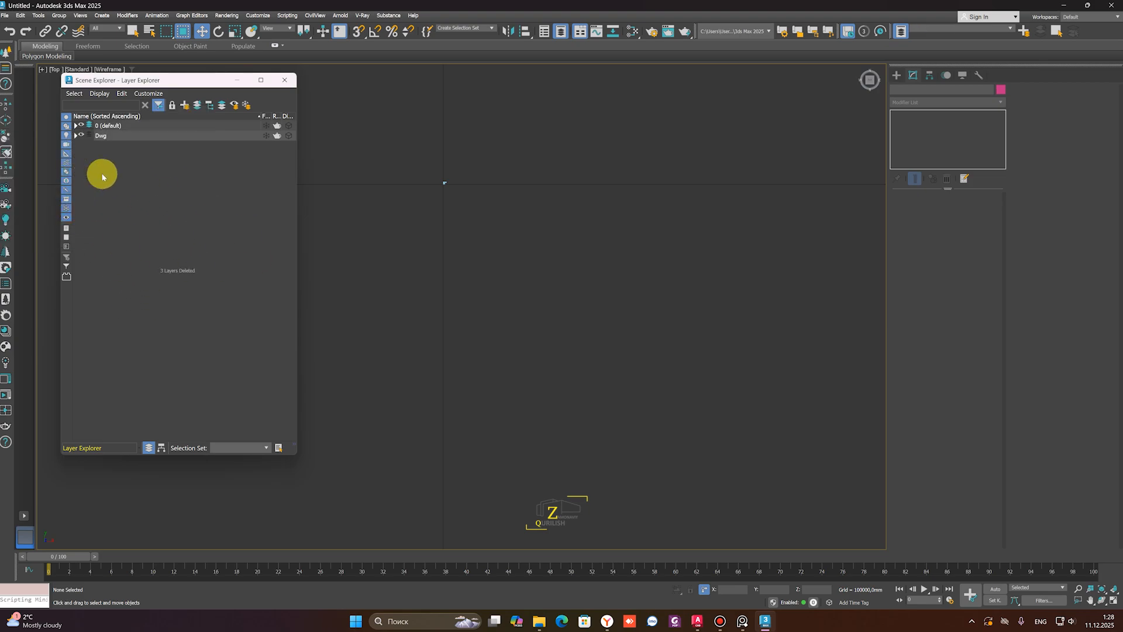
Delete all the ROZETKA 2, TV and vivod blocks from the 0 (default) layer
click(76, 126)
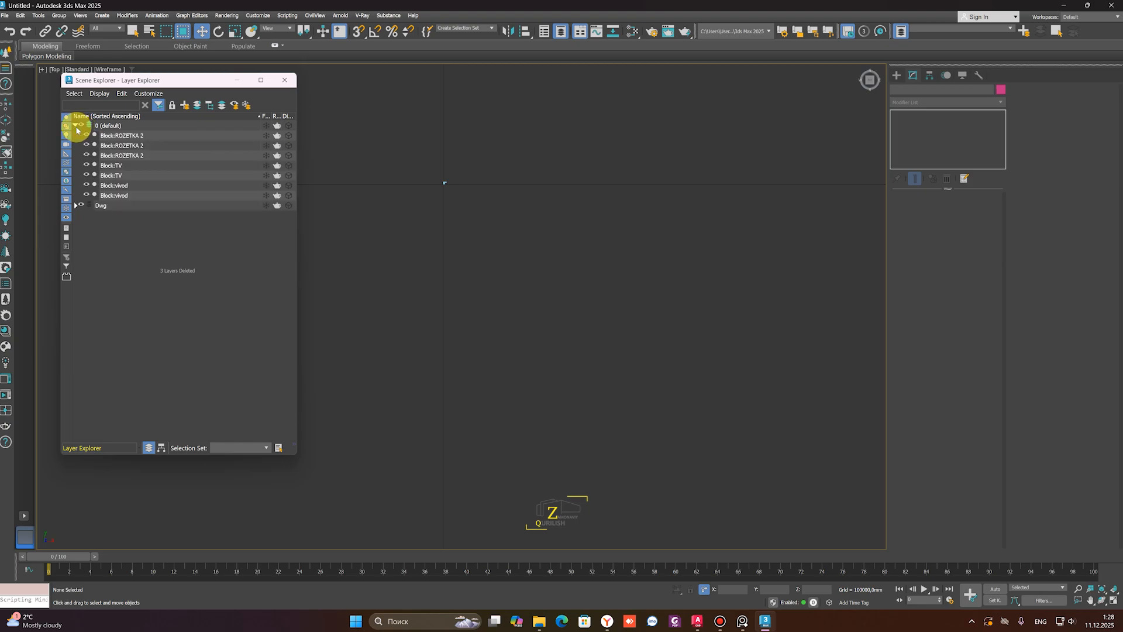
click(126, 135)
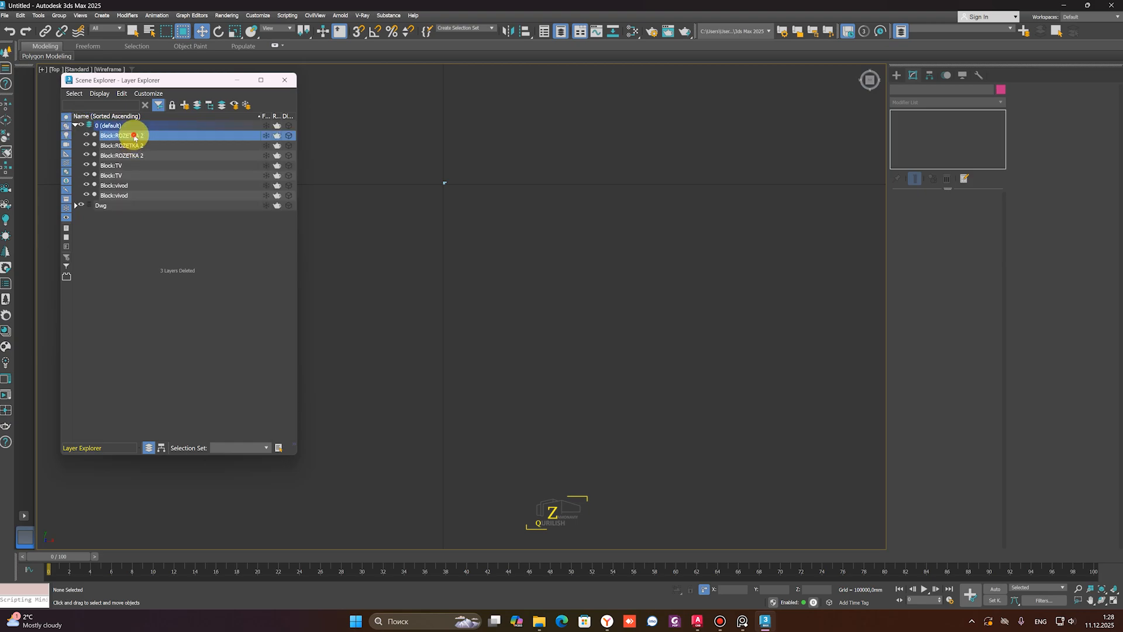
shift+click(121, 196)
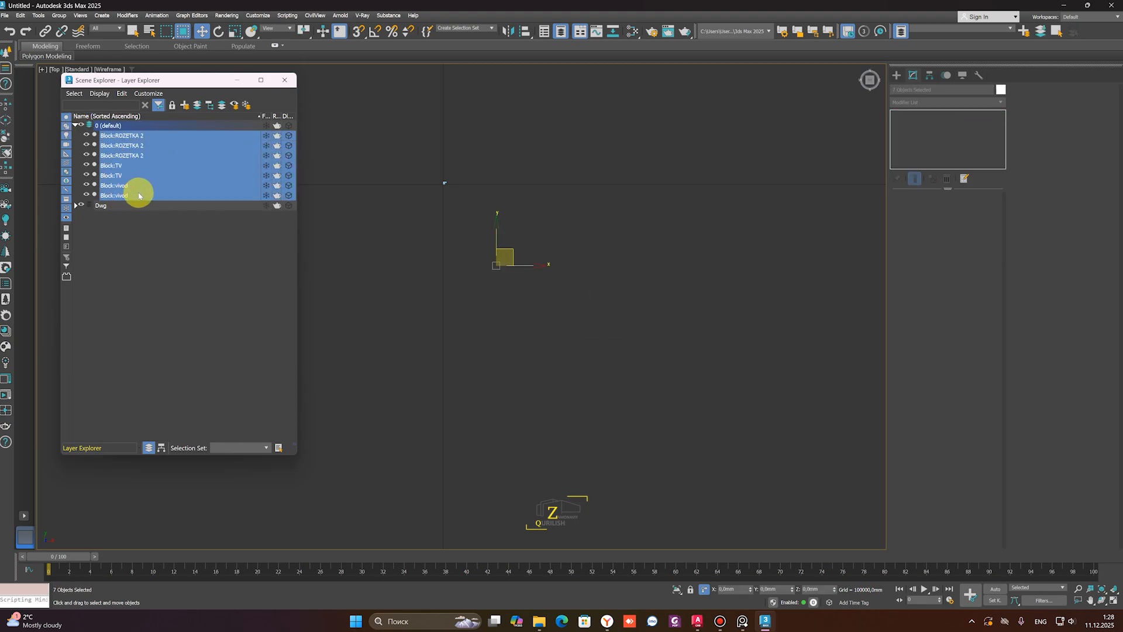
key(Delete)
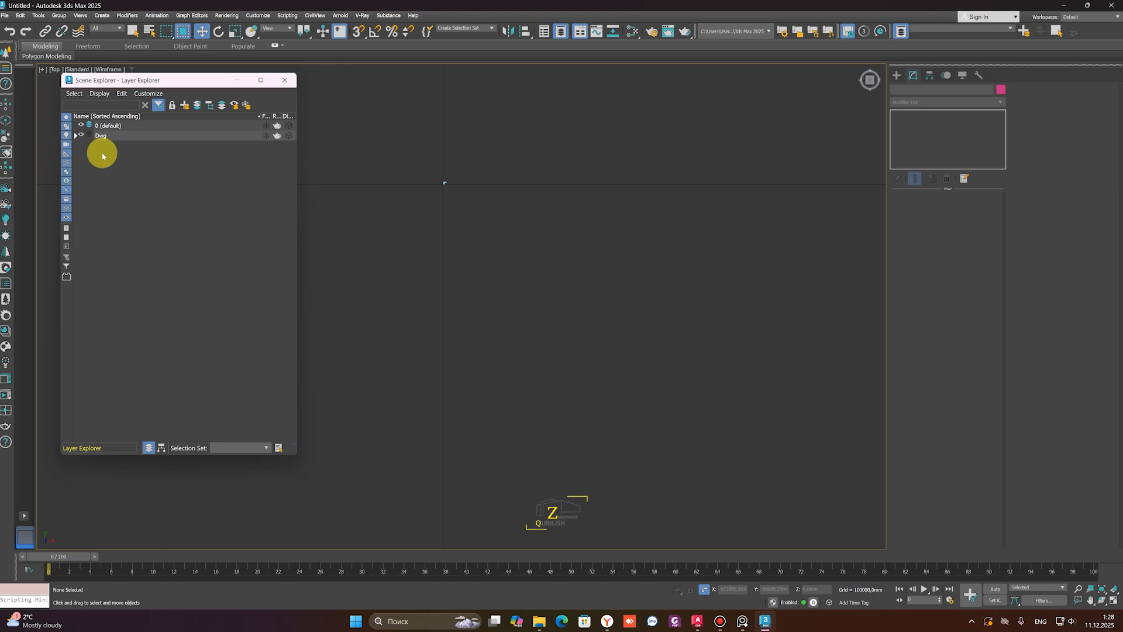
right_click(102, 152)
click(390, 259)
Close the Layer Explorer and check the area around the plan for stray objects
scroll(457, 177, up, 15)
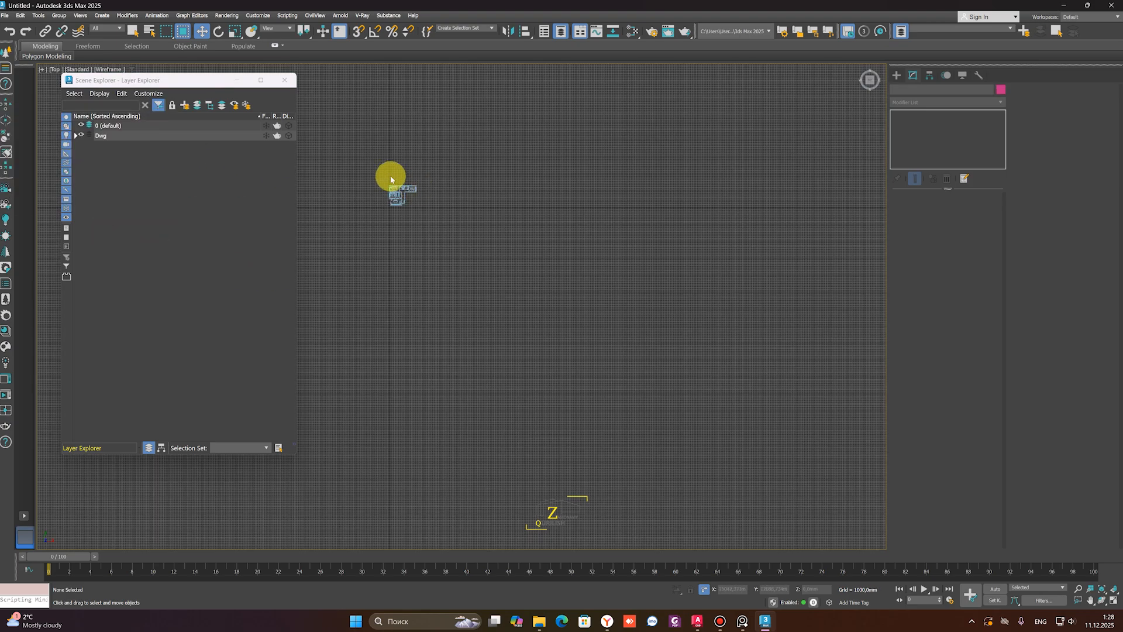
drag(348, 175, 626, 420)
click(286, 81)
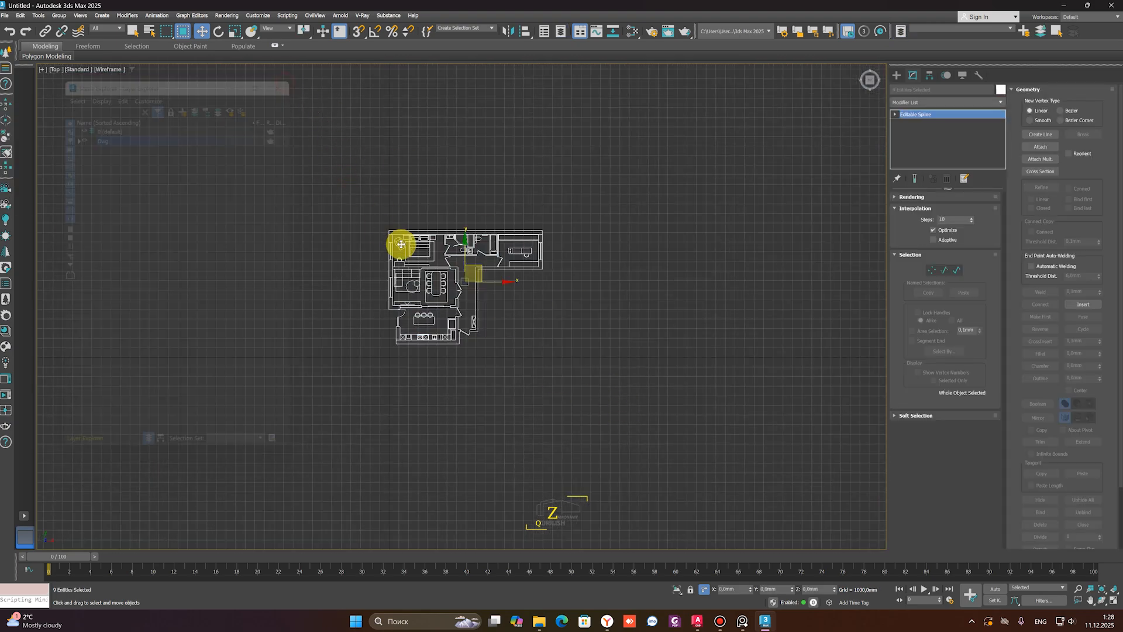
click(433, 253)
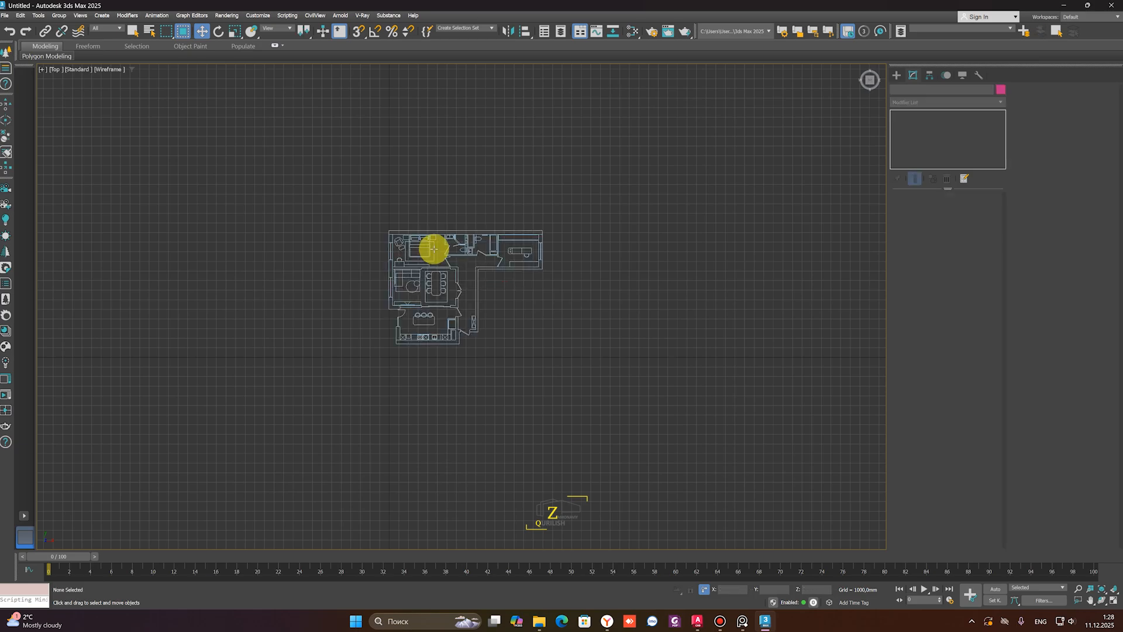
scroll(616, 326, down, 10)
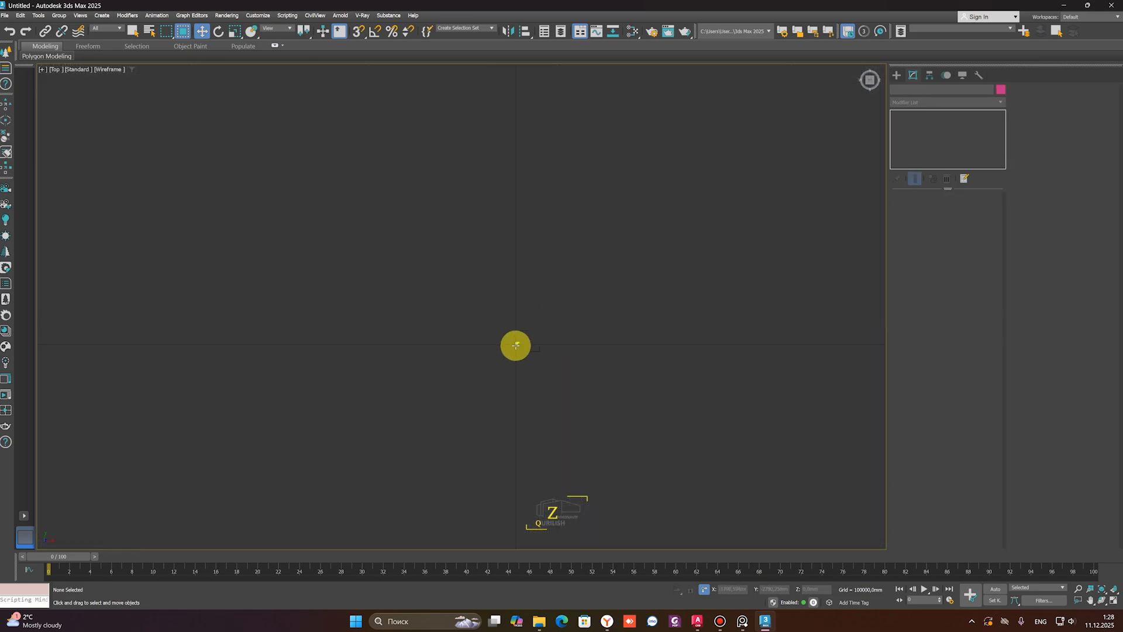
scroll(522, 350, up, 5)
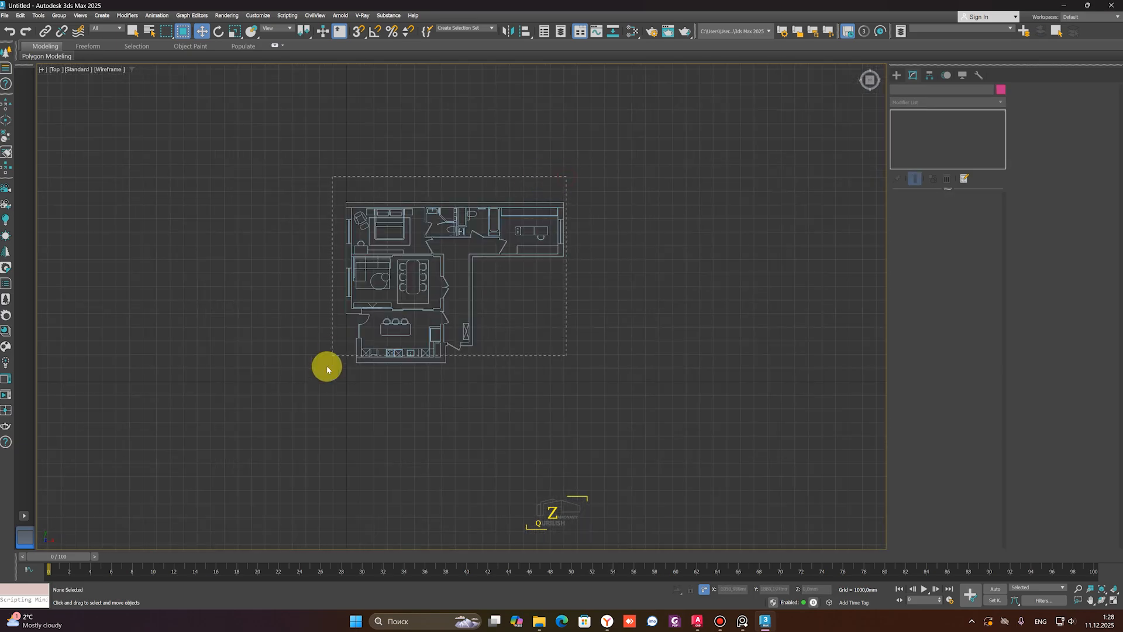
Select all the plan entities and move them around in the Top view to try out repositioning the plan
drag(322, 397, 322, 398)
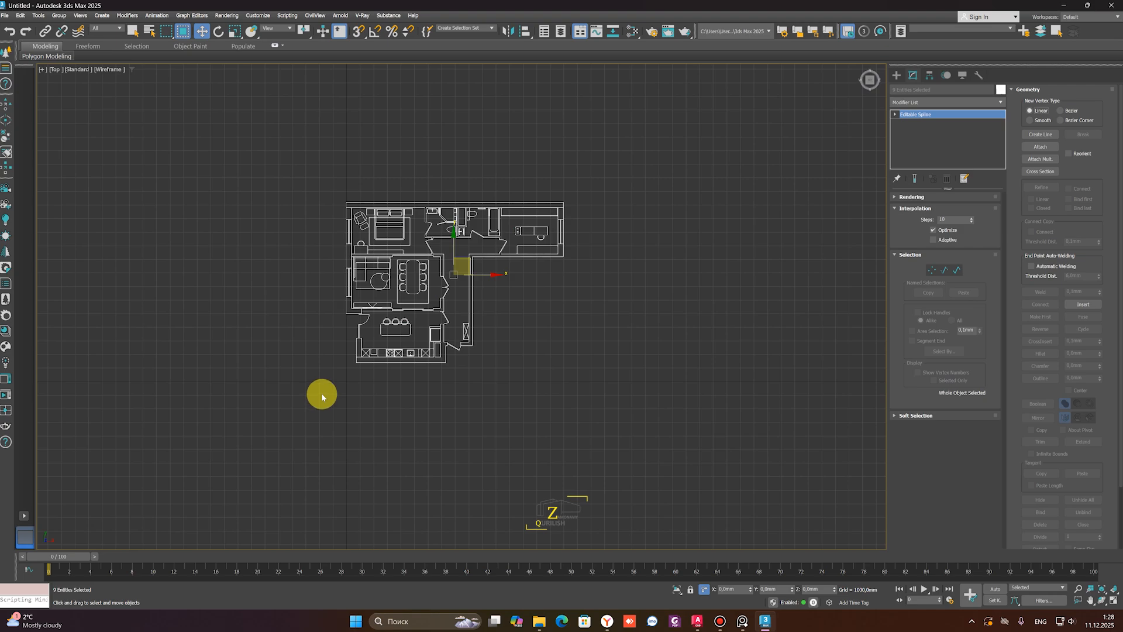
click(322, 397)
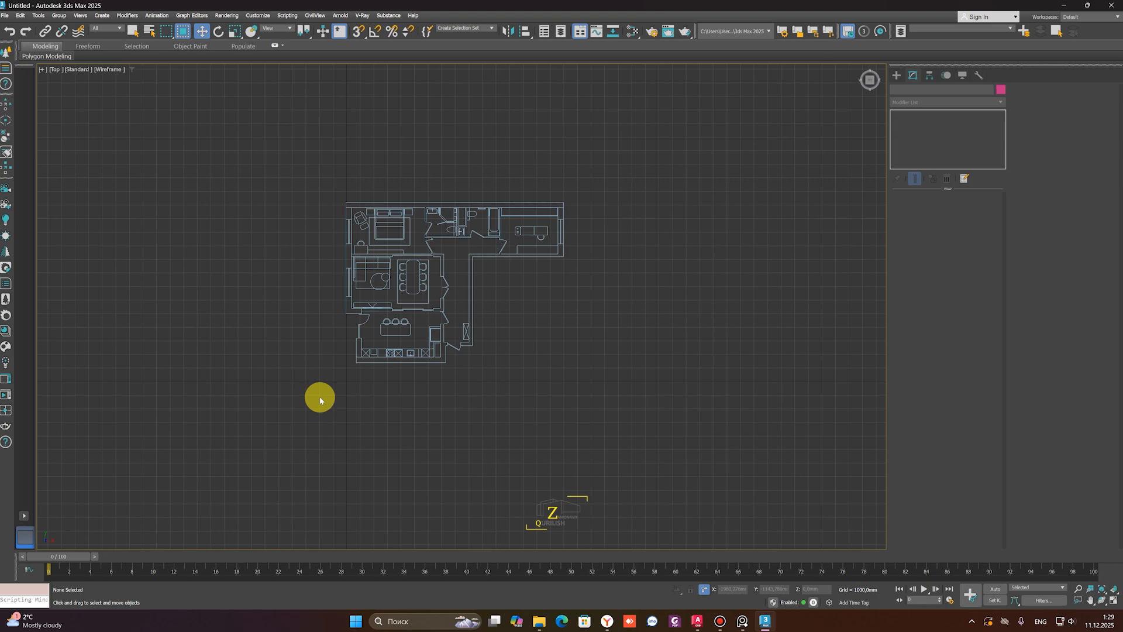
drag(262, 409, 262, 409)
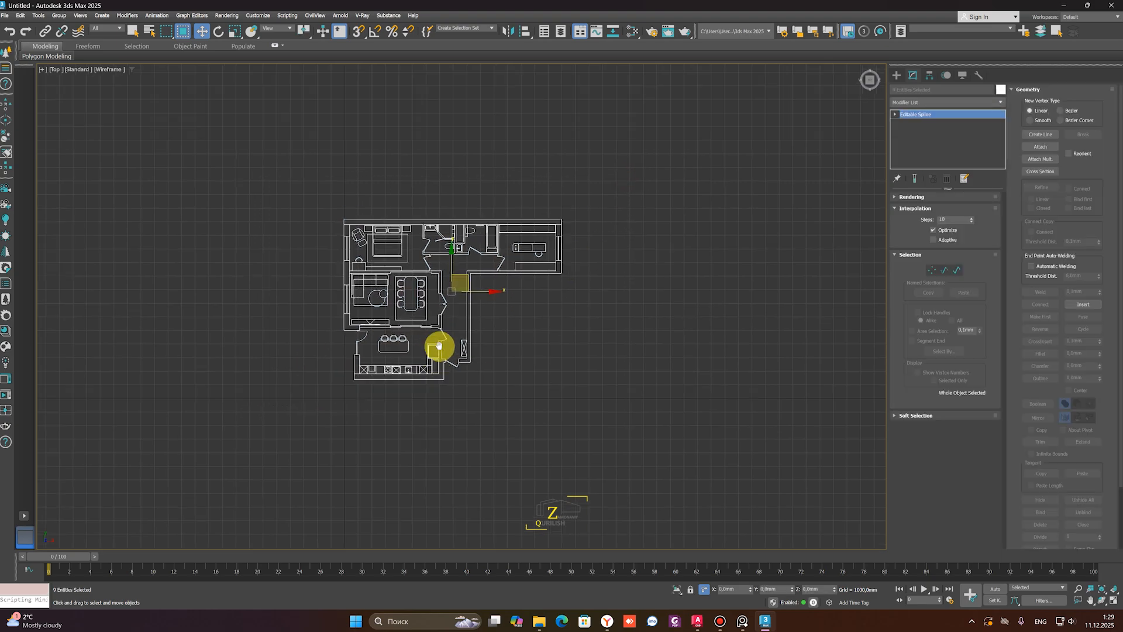
scroll(362, 325, down, 3)
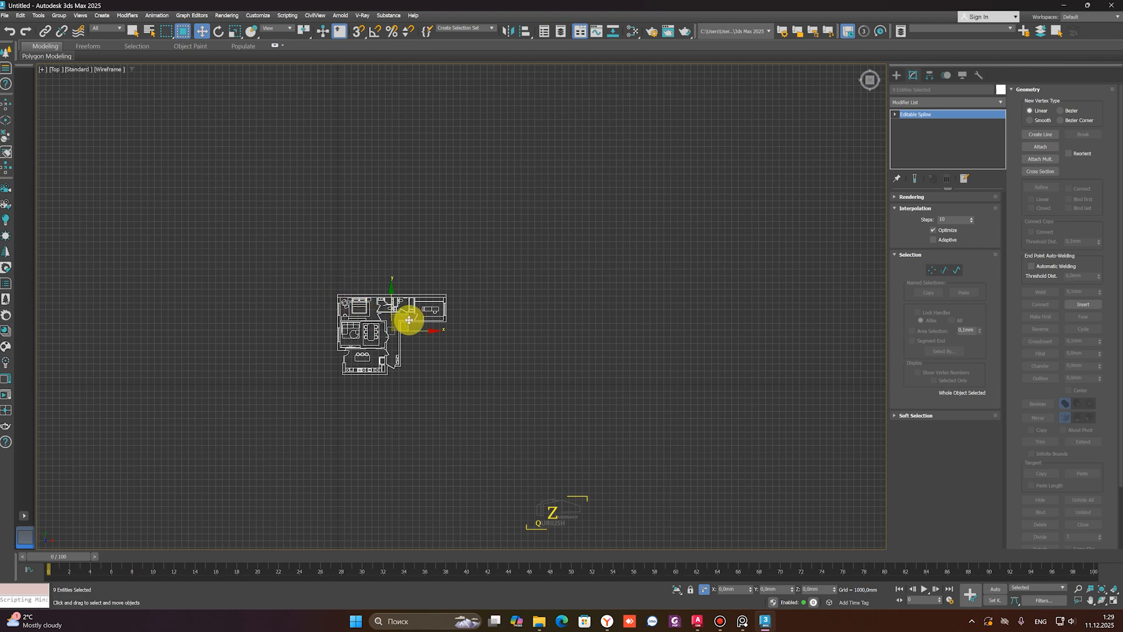
drag(408, 314, 499, 250)
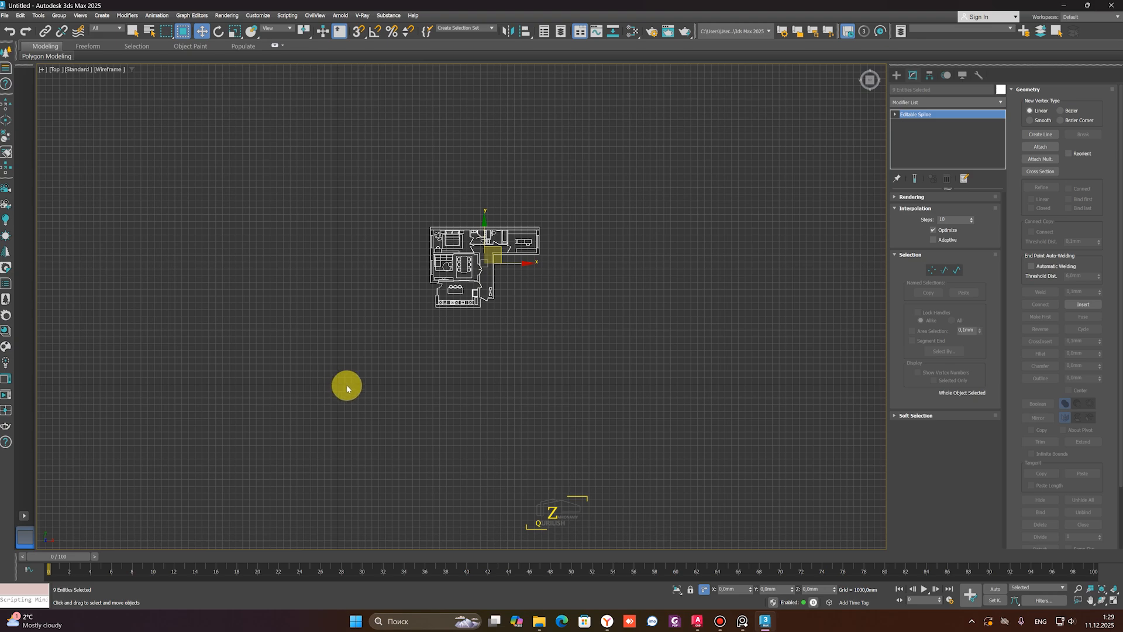
middle_drag(439, 311, 516, 306)
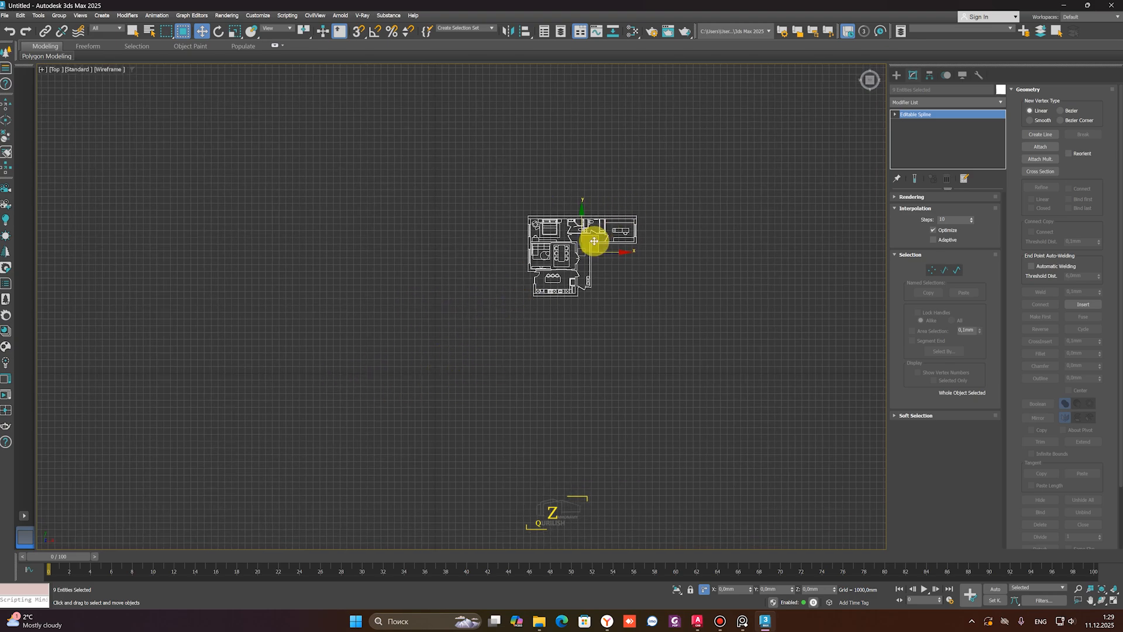
drag(597, 239, 622, 240)
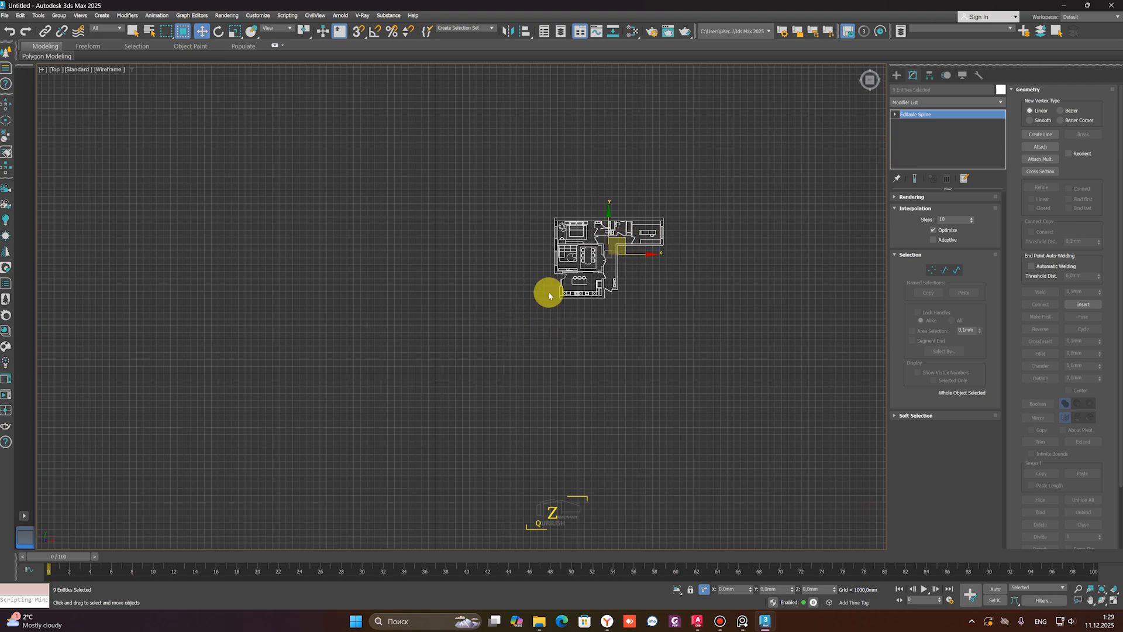
drag(622, 243, 492, 328)
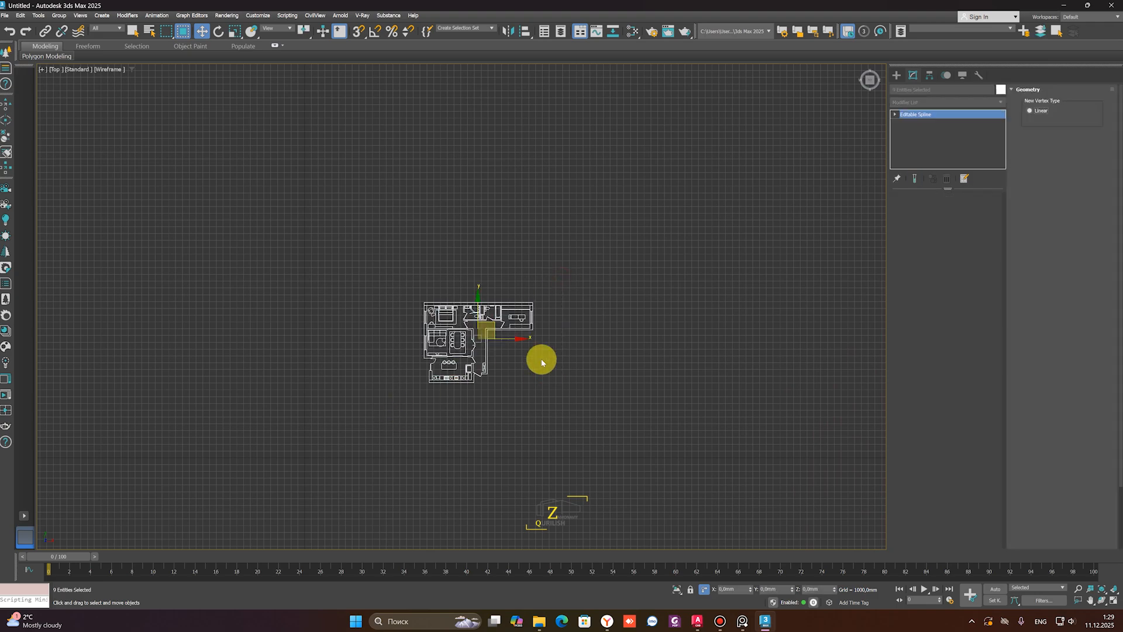
Lock Move, Rotate and Scale on the X, Y and Z axes for all the plan entities
drag(556, 279, 396, 423)
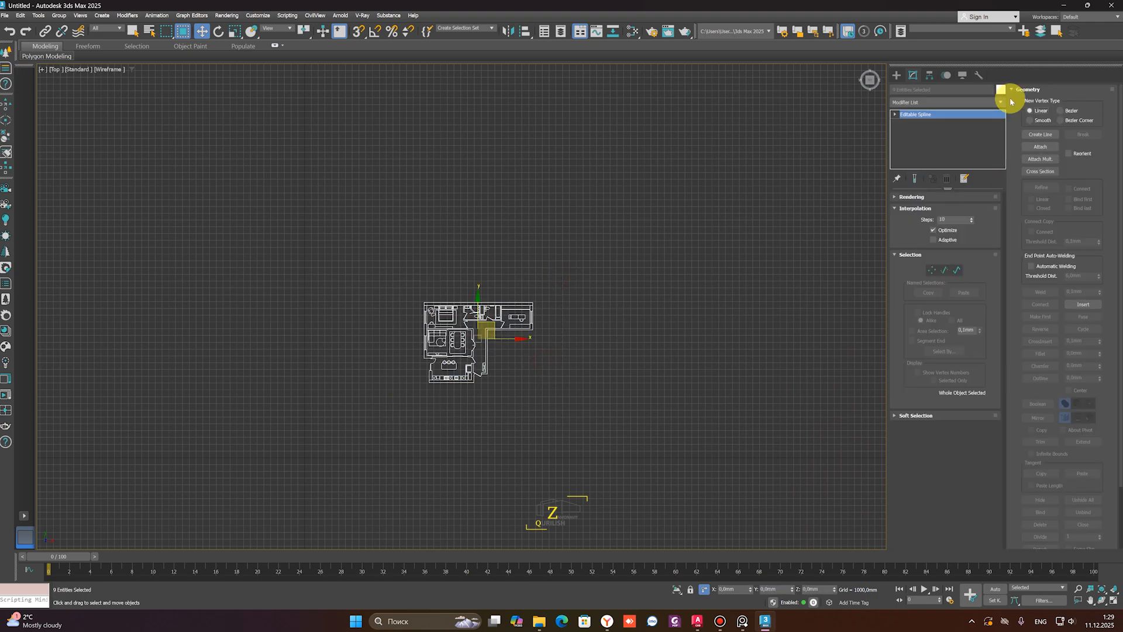
click(929, 76)
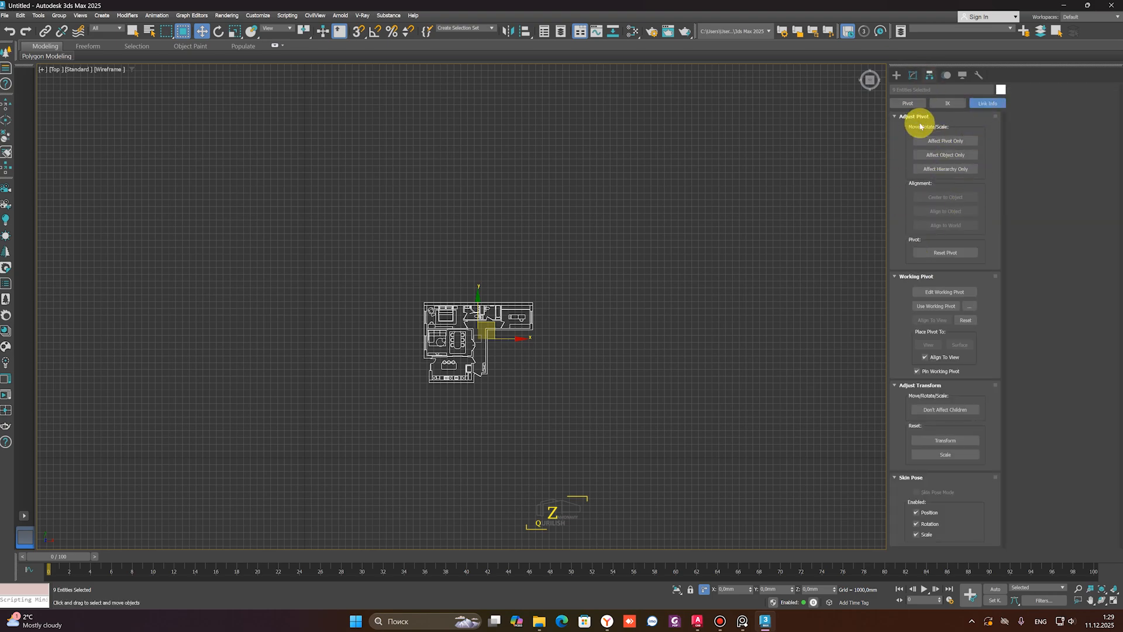
click(976, 102)
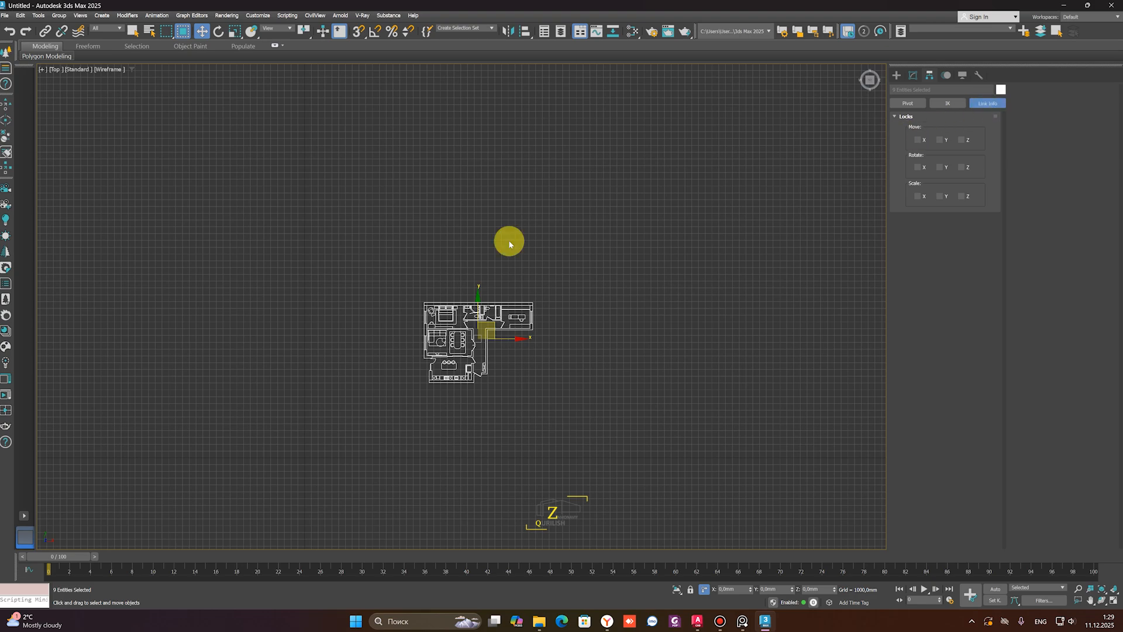
click(965, 141)
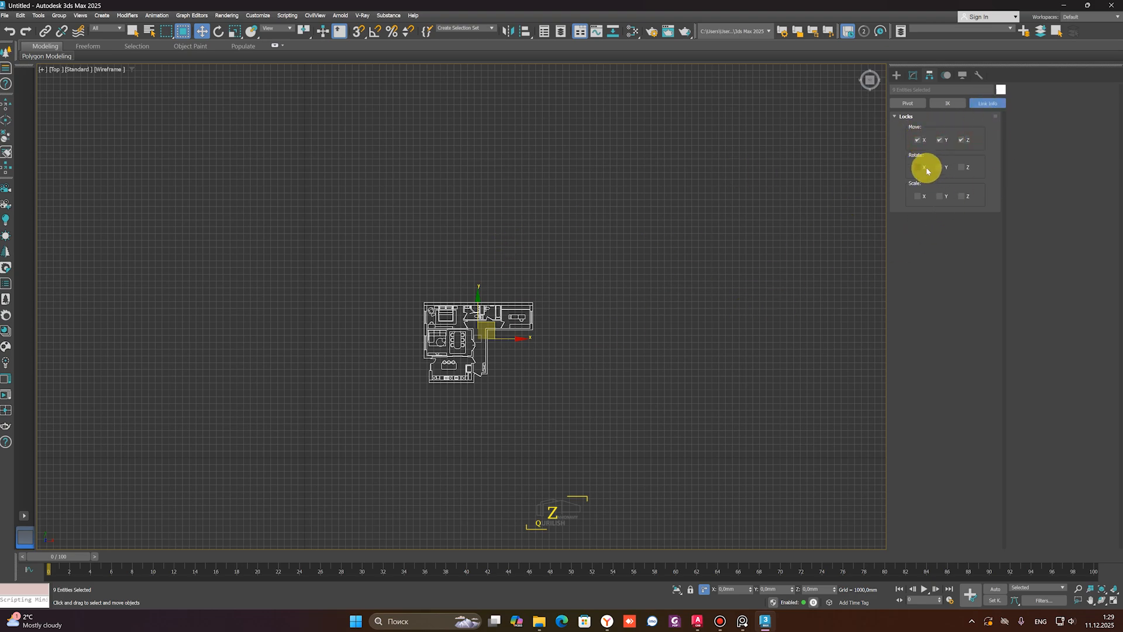
click(962, 168)
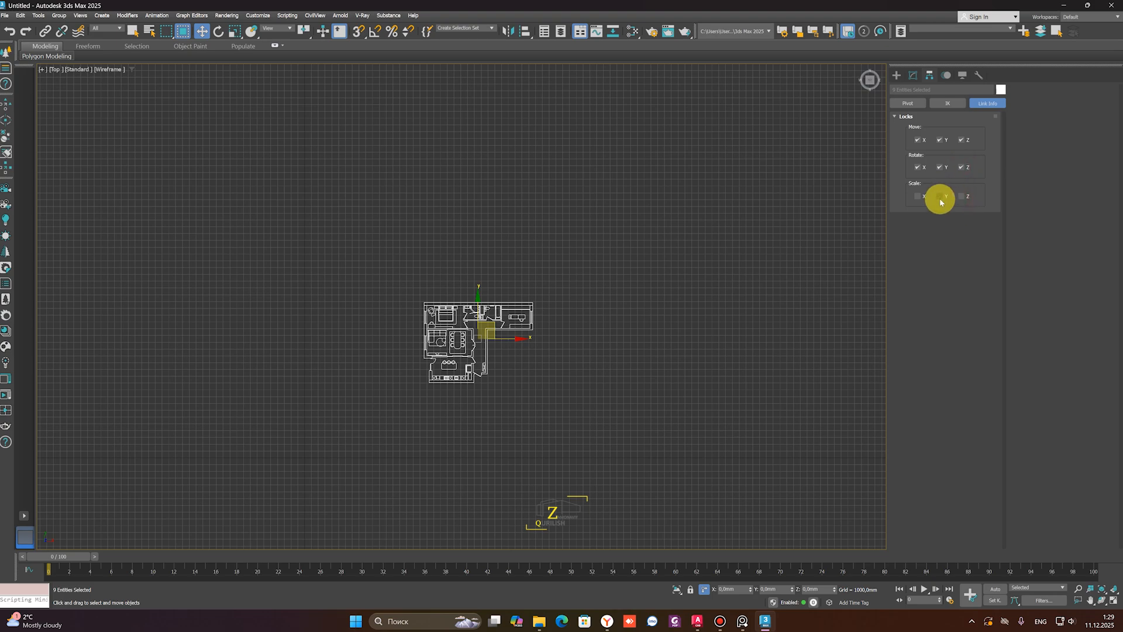
click(961, 198)
click(557, 331)
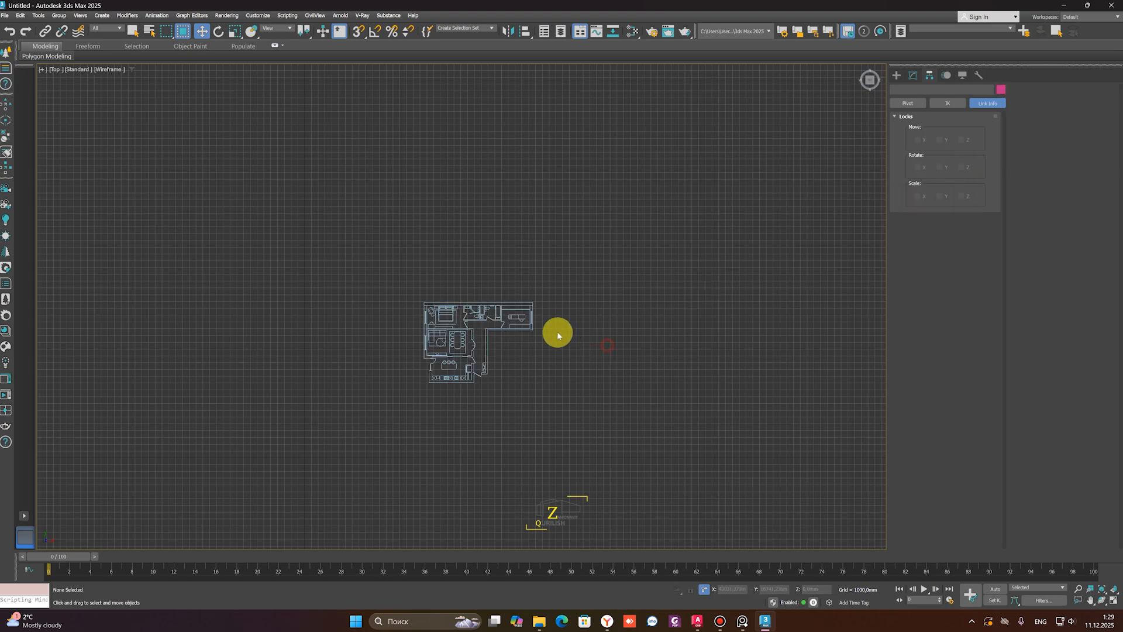
Select the plan's shapes to check their transform locks, and hide the grid in the Top view
scroll(393, 341, up, 3)
middle_drag(526, 304, 546, 285)
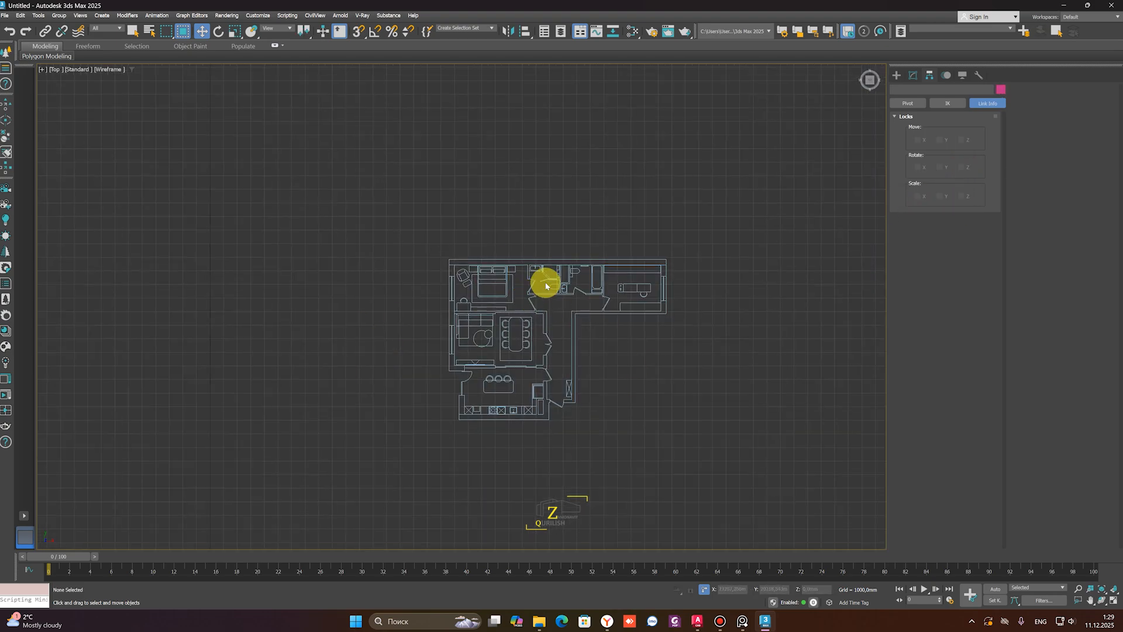
scroll(519, 441, down, 3)
scroll(557, 426, up, 5)
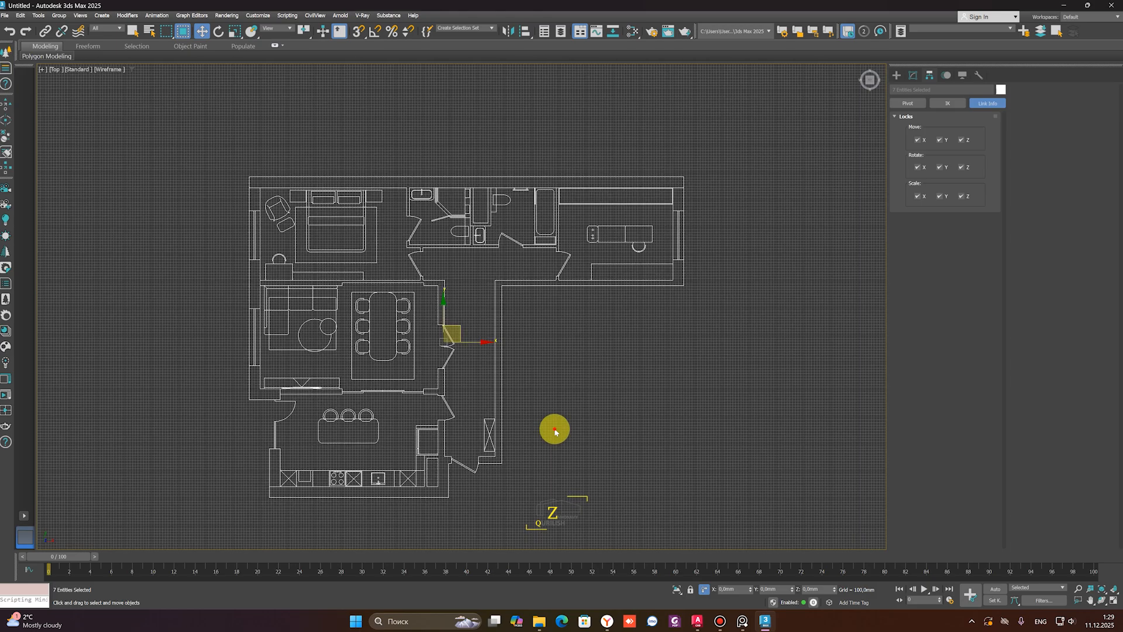
middle_drag(519, 388, 519, 395)
click(548, 395)
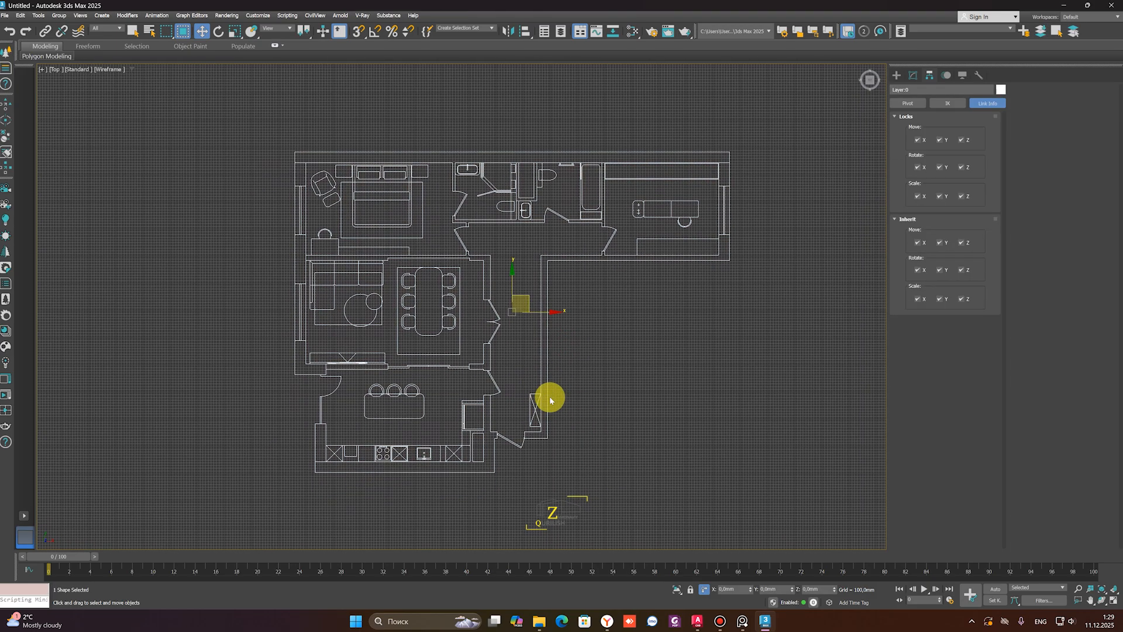
key(g)
scroll(387, 354, up, 2)
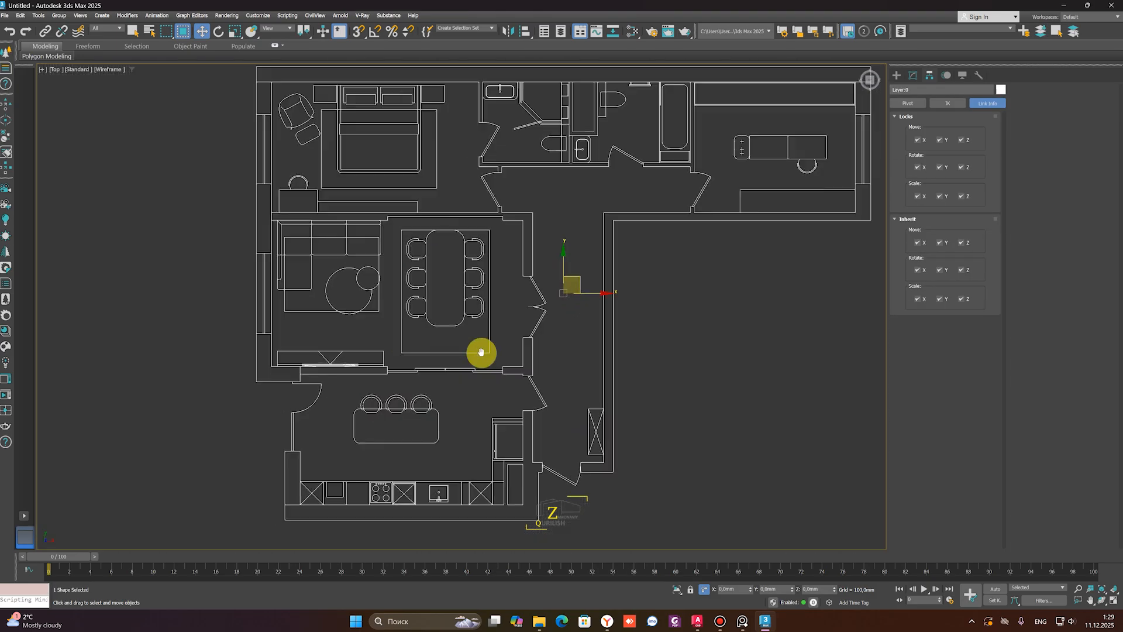